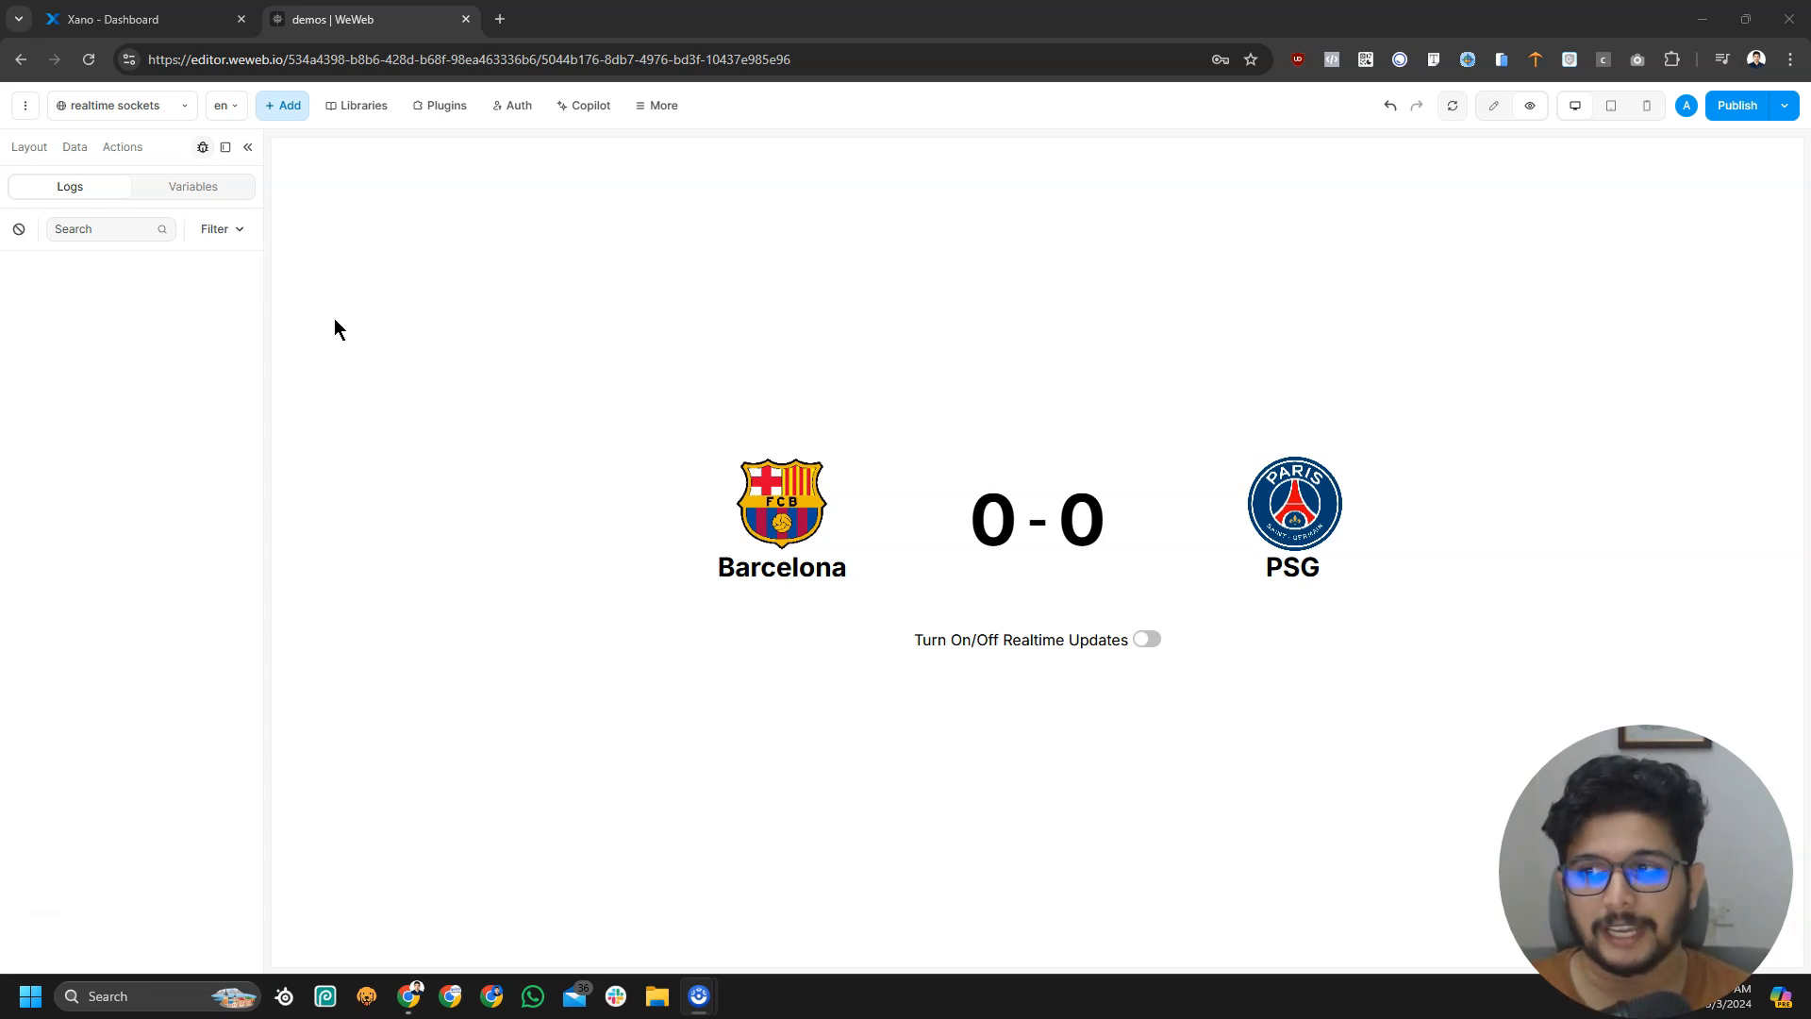
Switch from the WeWeb scoreboard editor to the Xano demos workspace dashboard
click(141, 18)
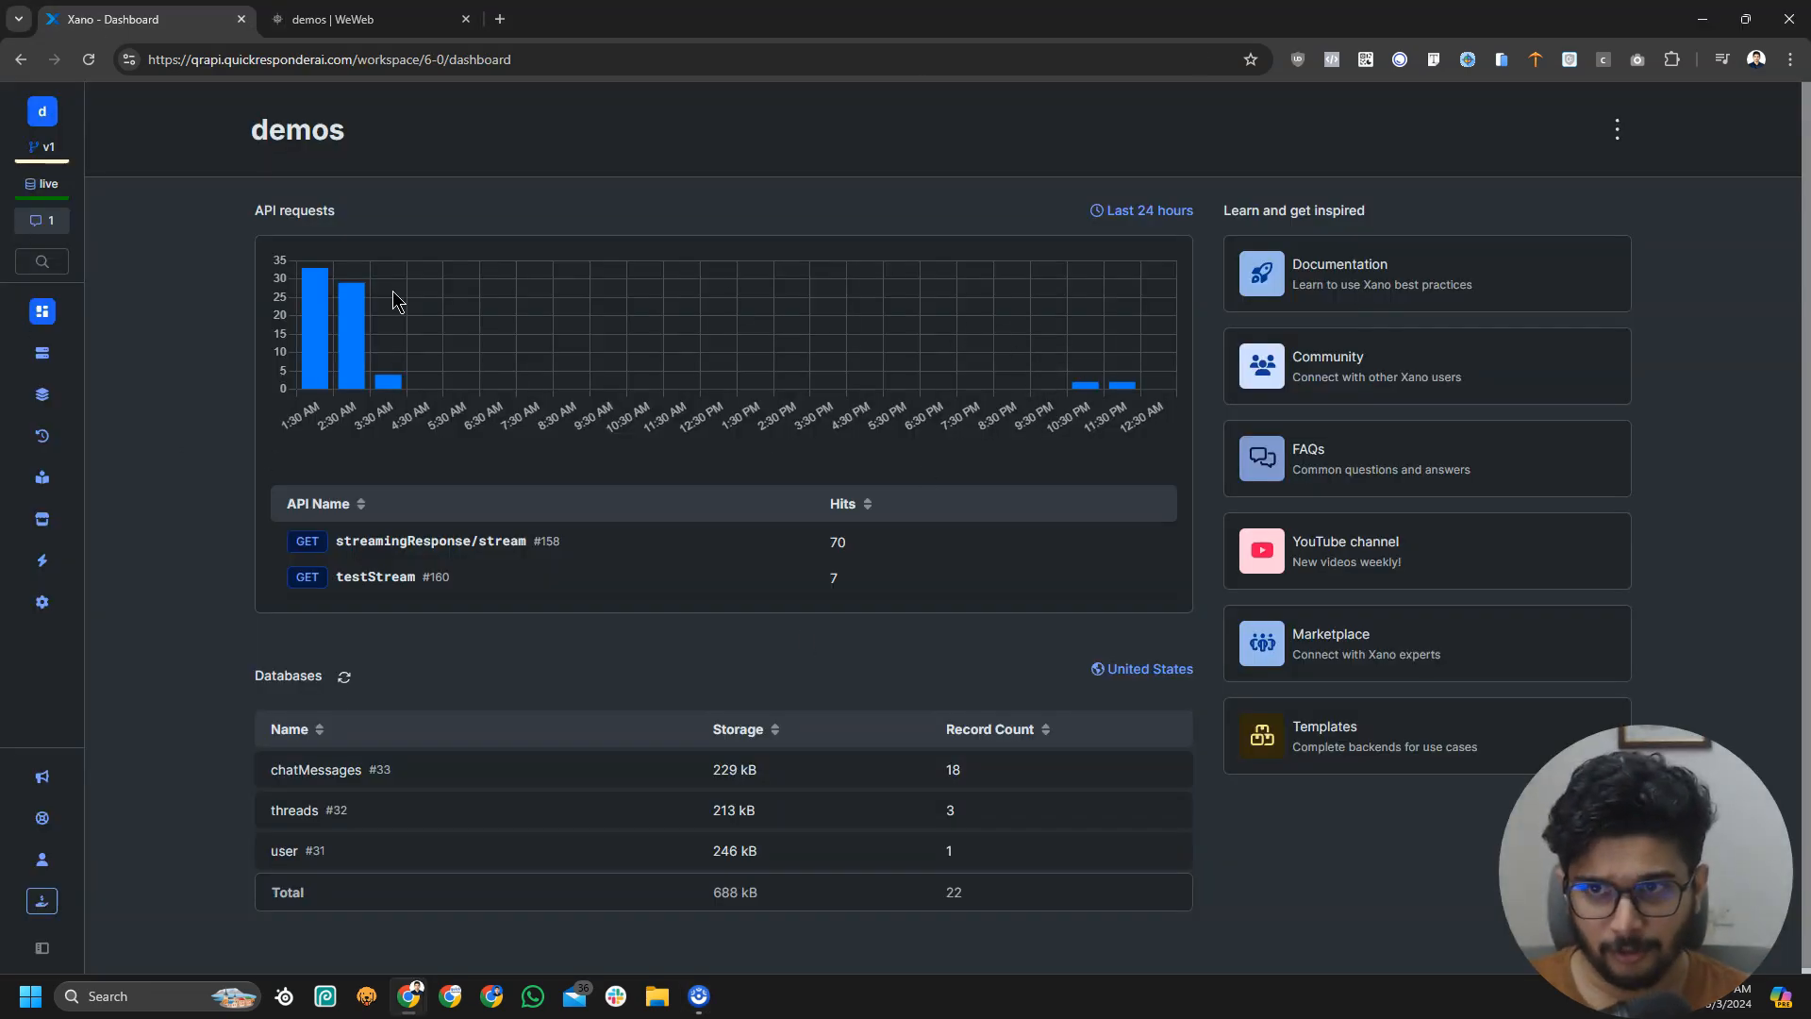
Open the Xano workspace's Realtime Settings from the dashboard options menu
click(1619, 130)
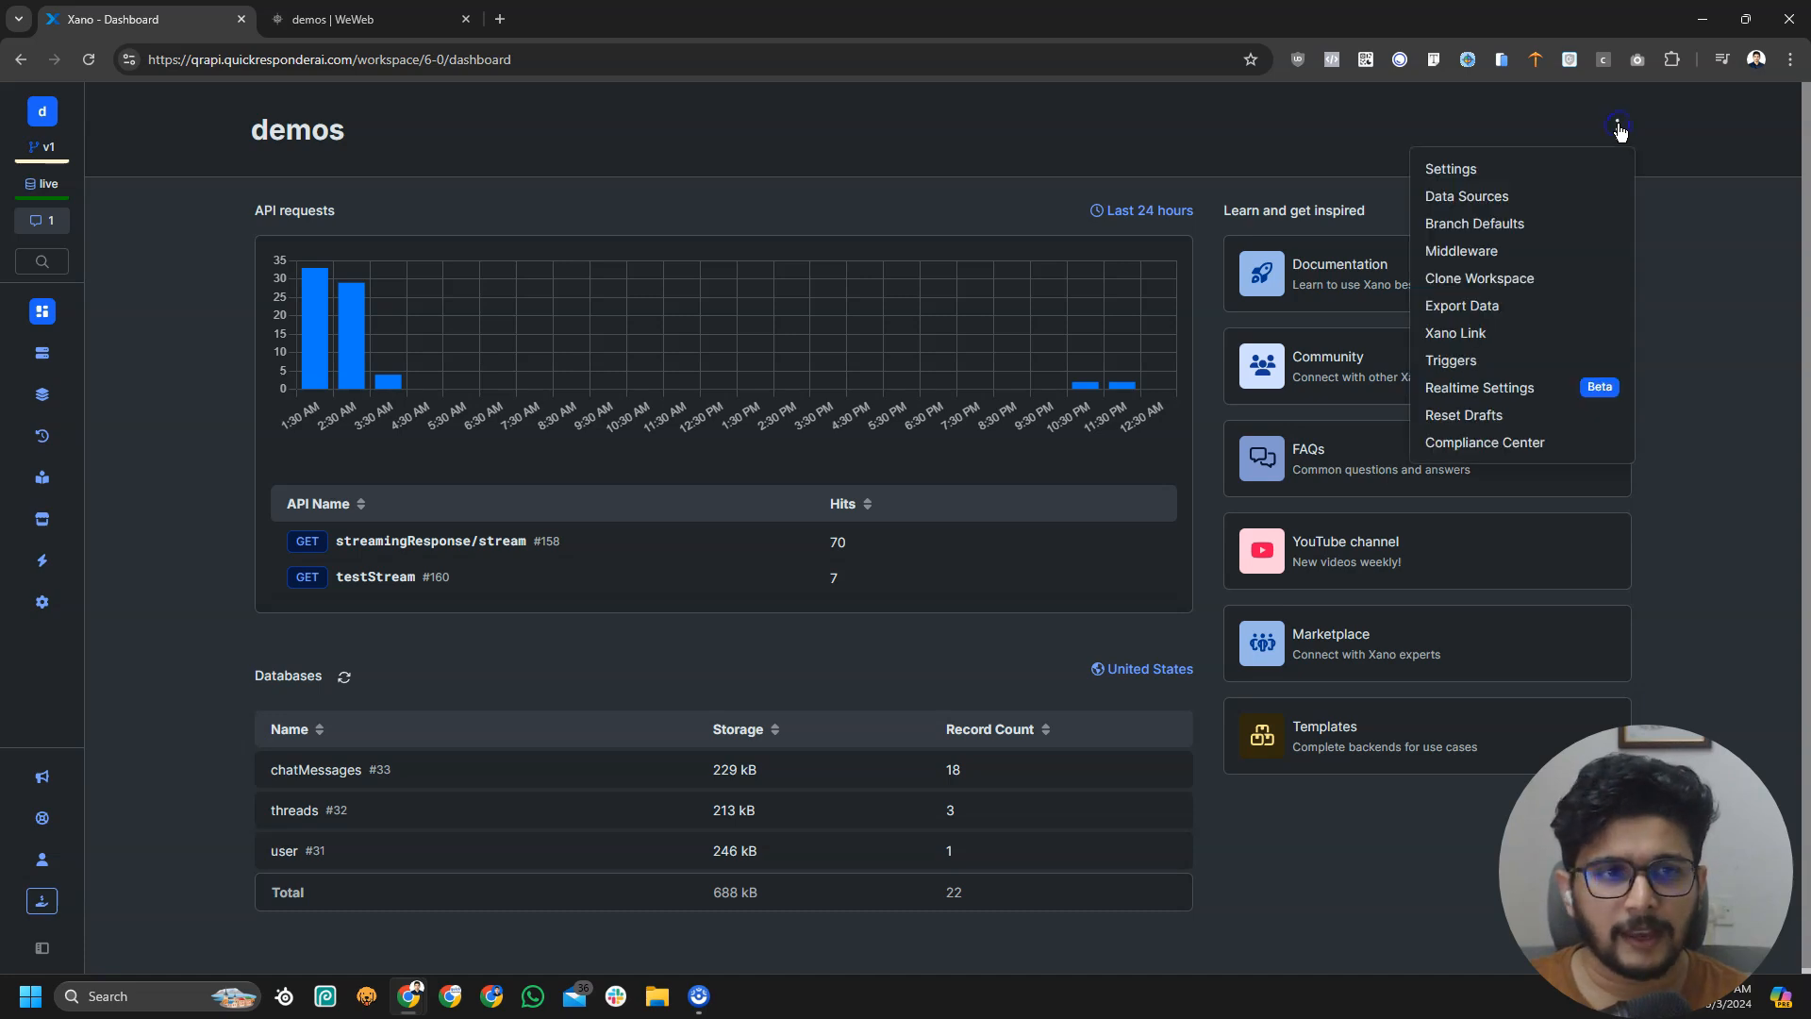
click(1486, 388)
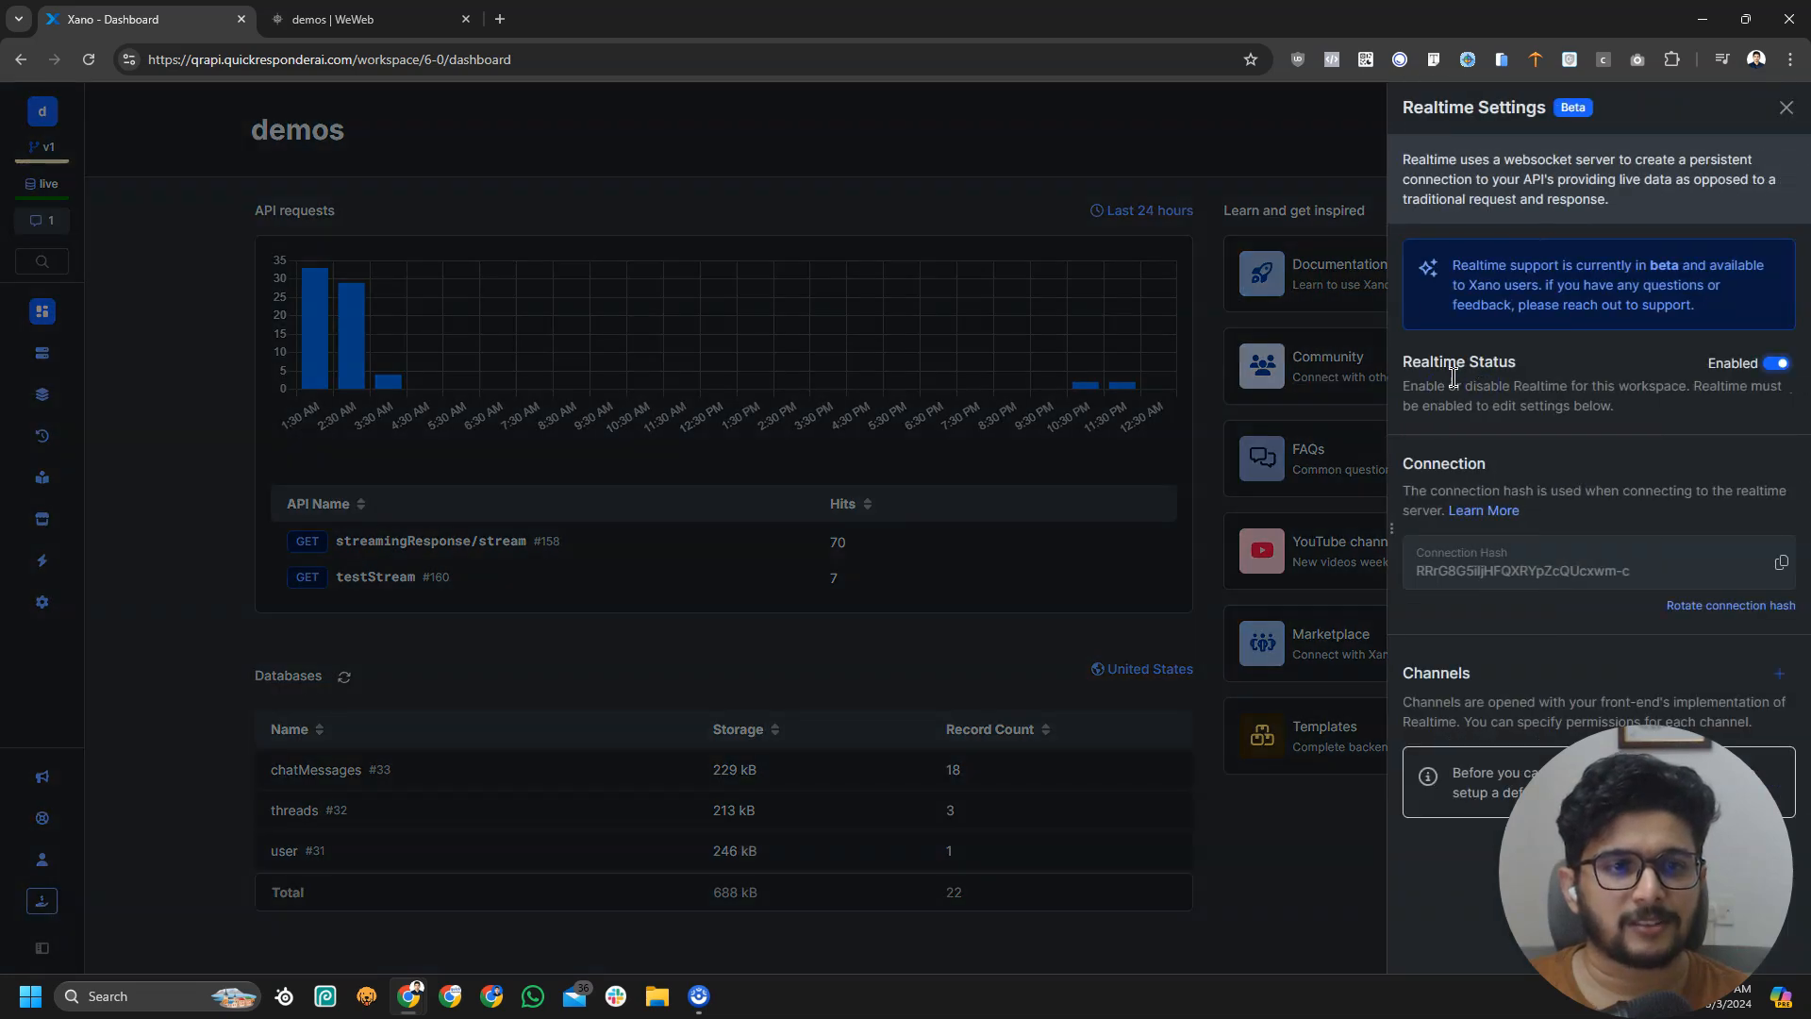
drag(1404, 366, 1543, 368)
click(1543, 368)
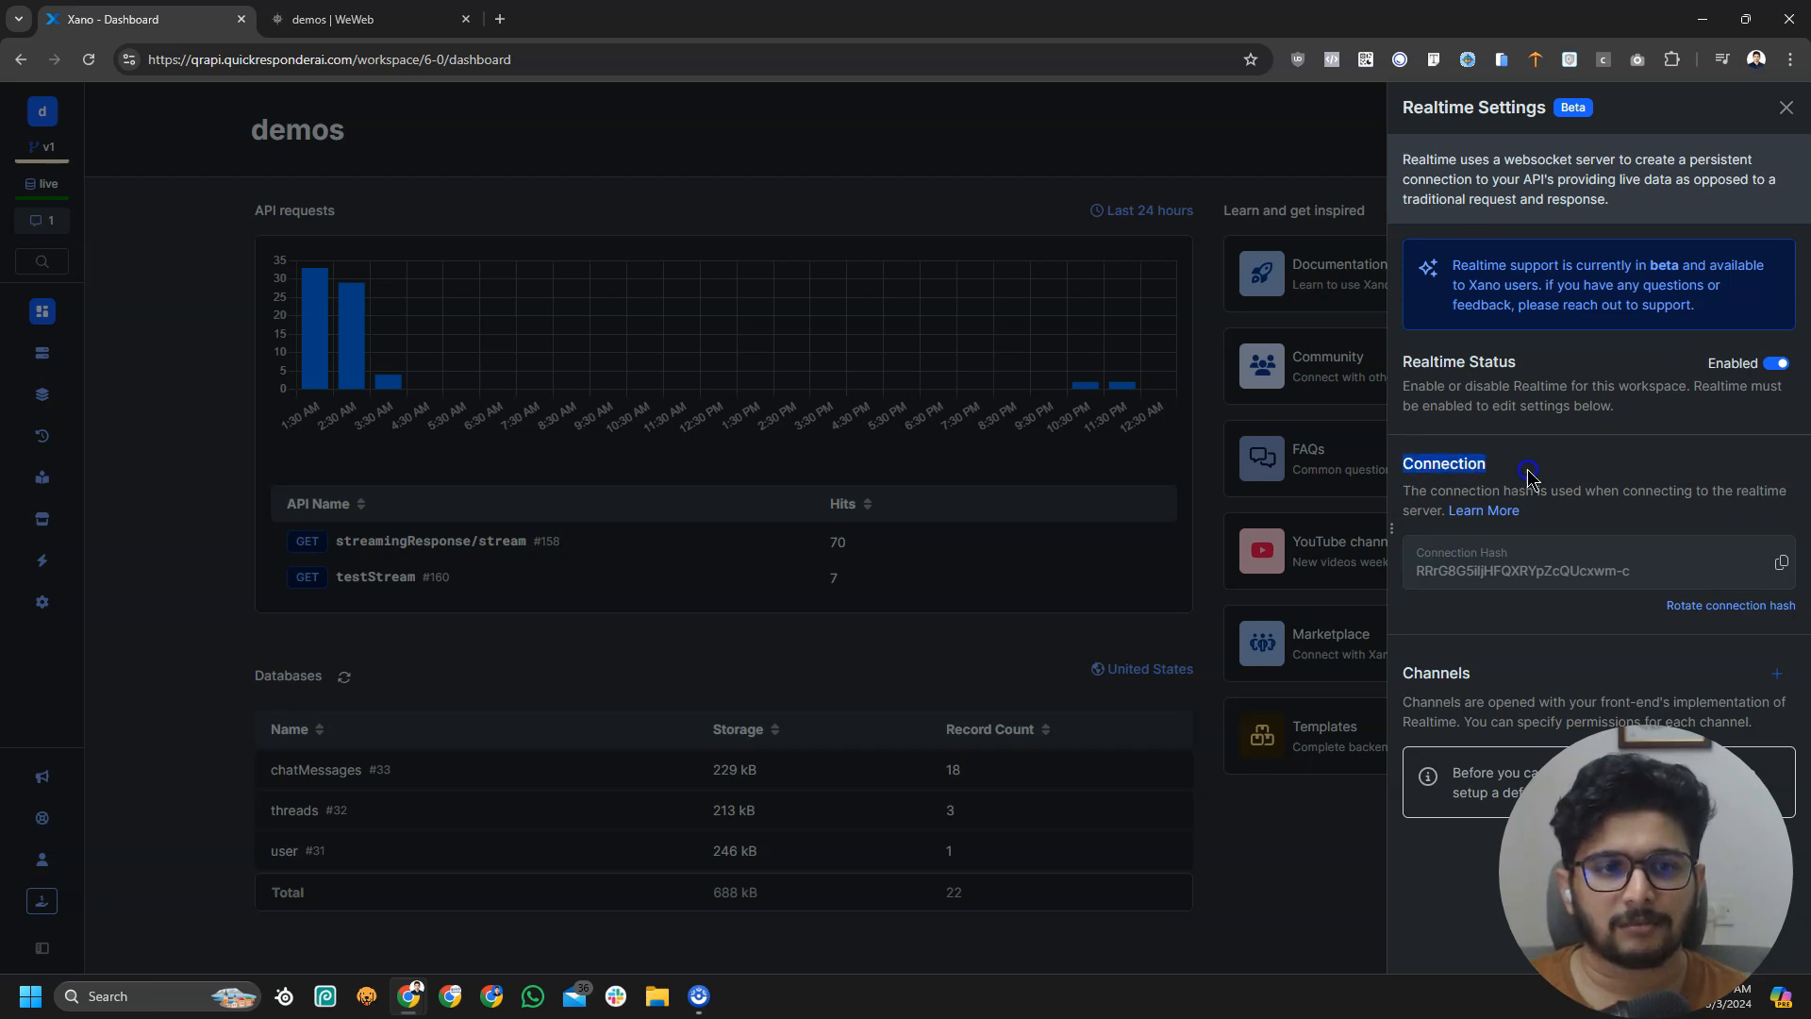
Copy the realtime Connection Hash and go back to the WeWeb editor
drag(1417, 566, 1615, 566)
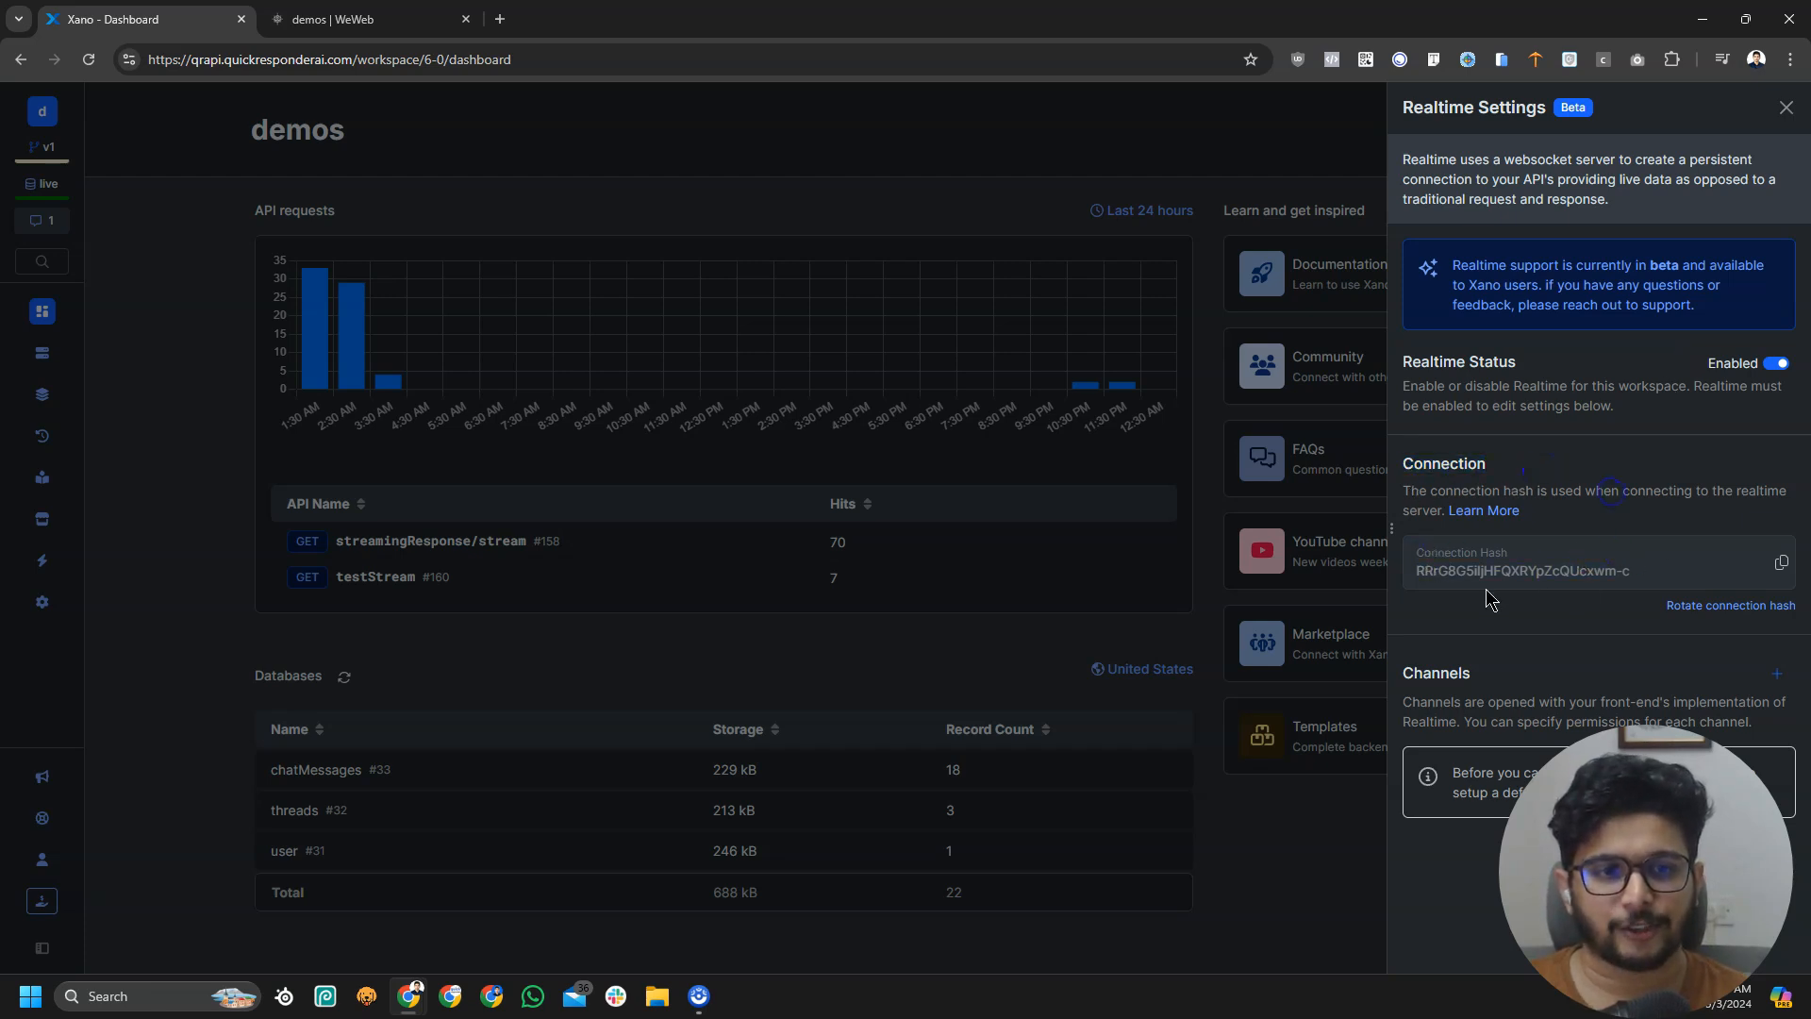
click(1427, 577)
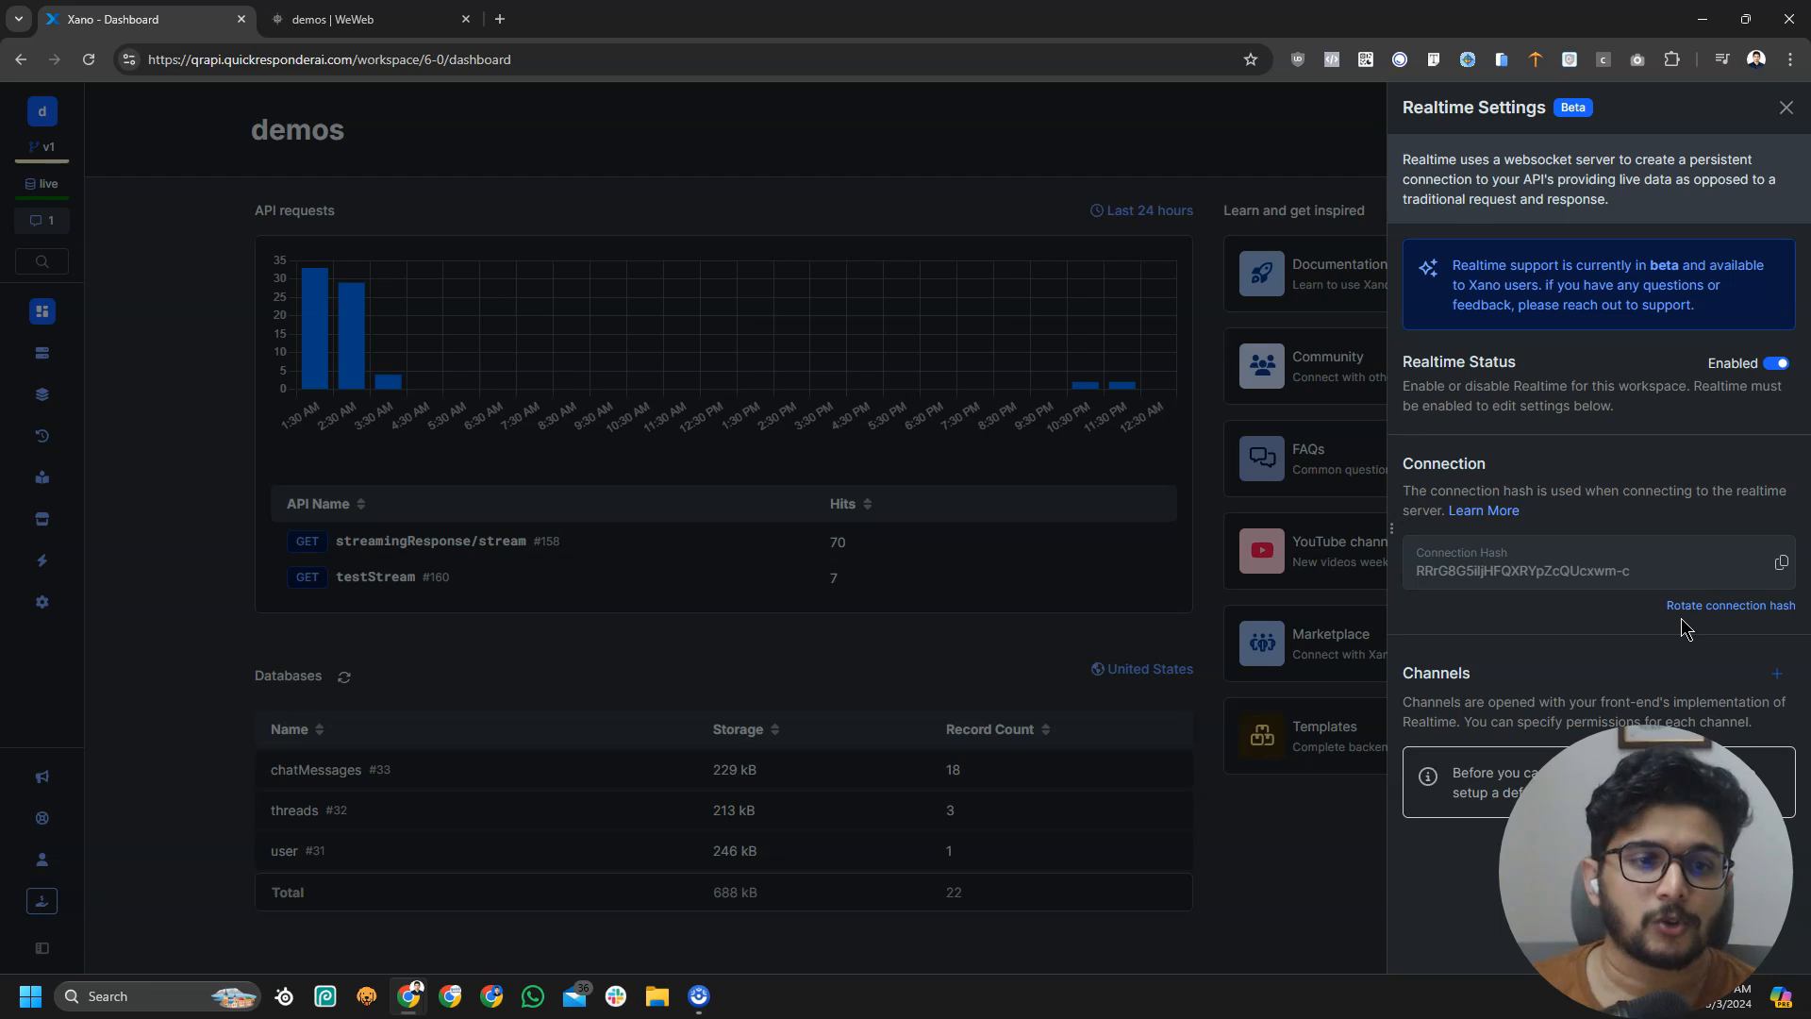
click(1784, 566)
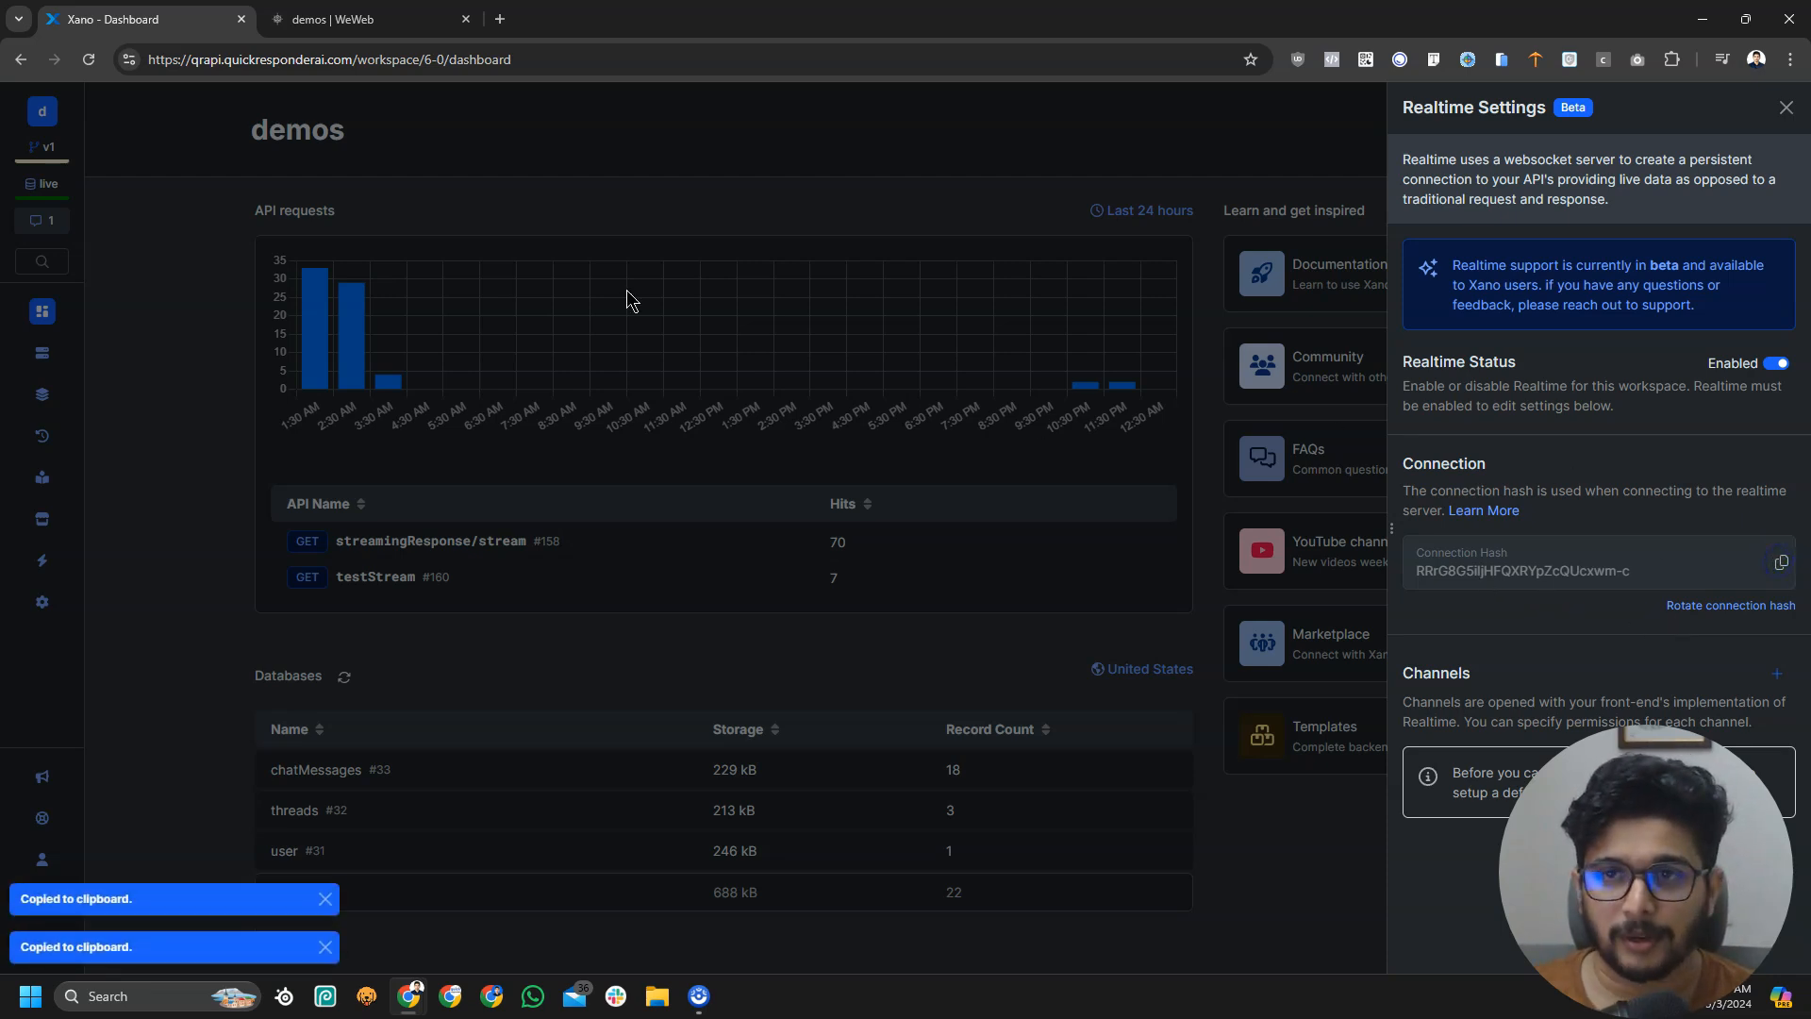
click(373, 19)
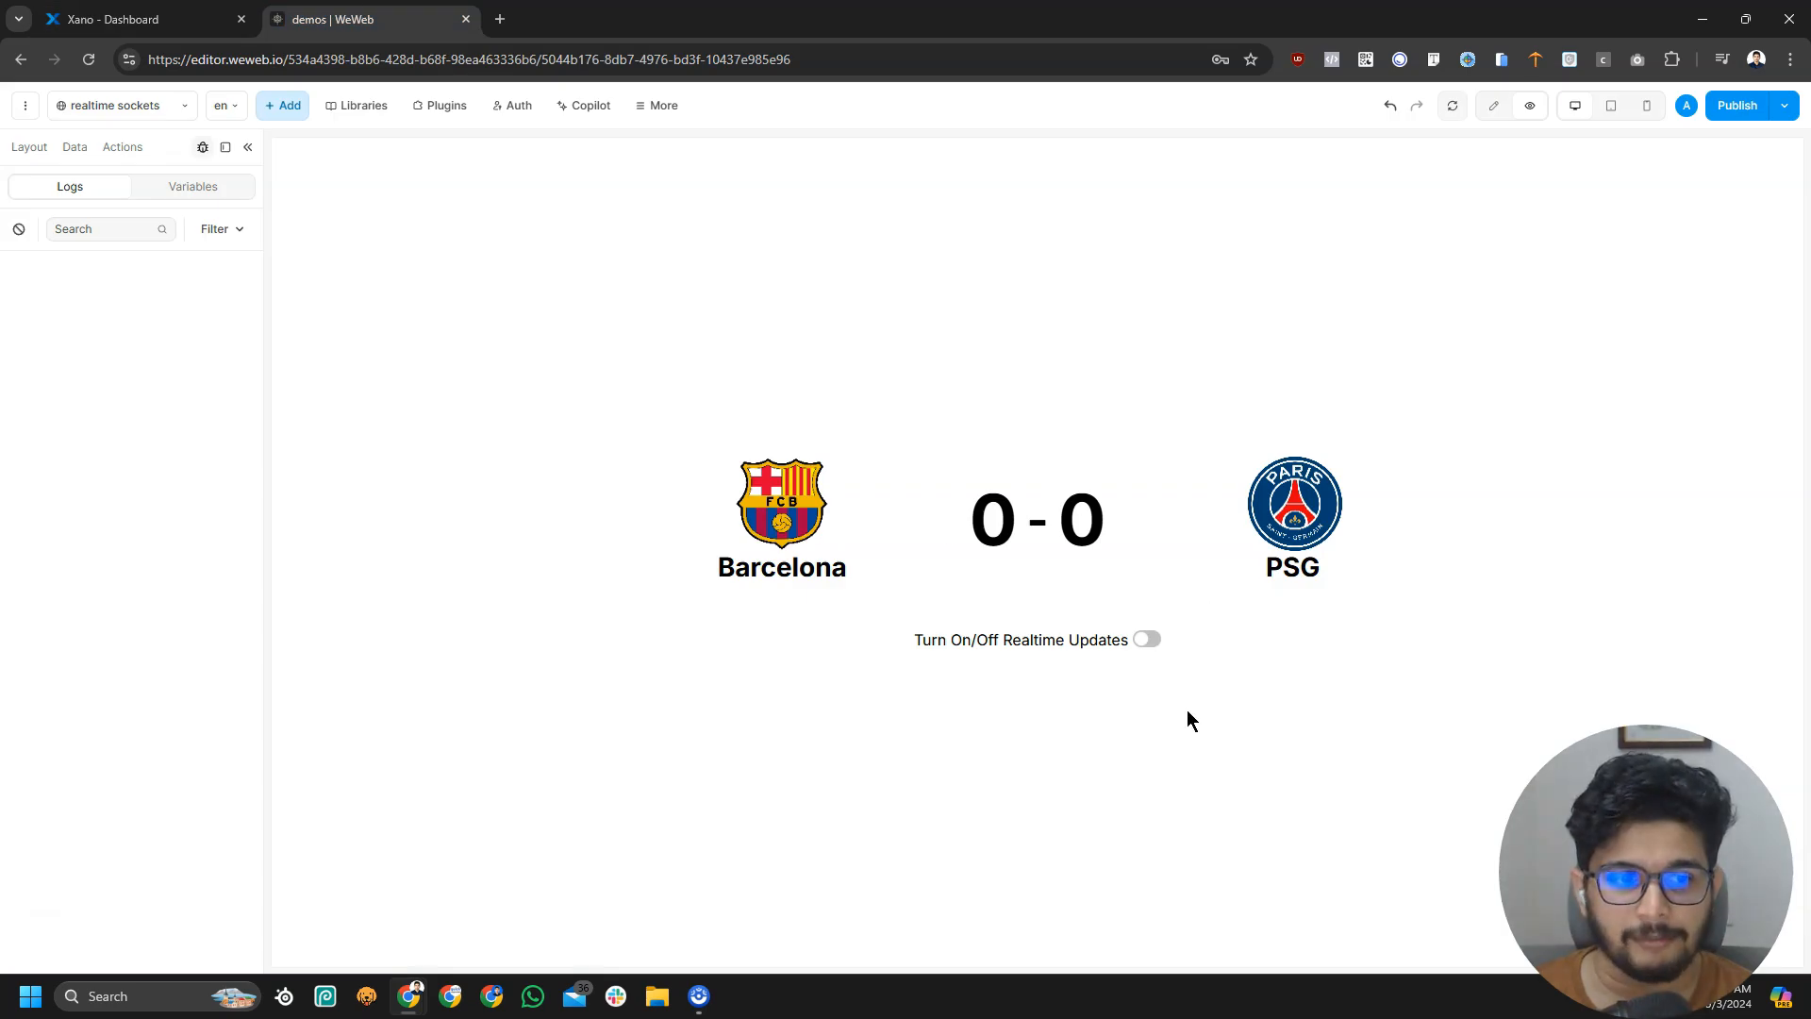
Open the Xano plugin's configuration for editing in WeWeb's Plugins settings
click(433, 109)
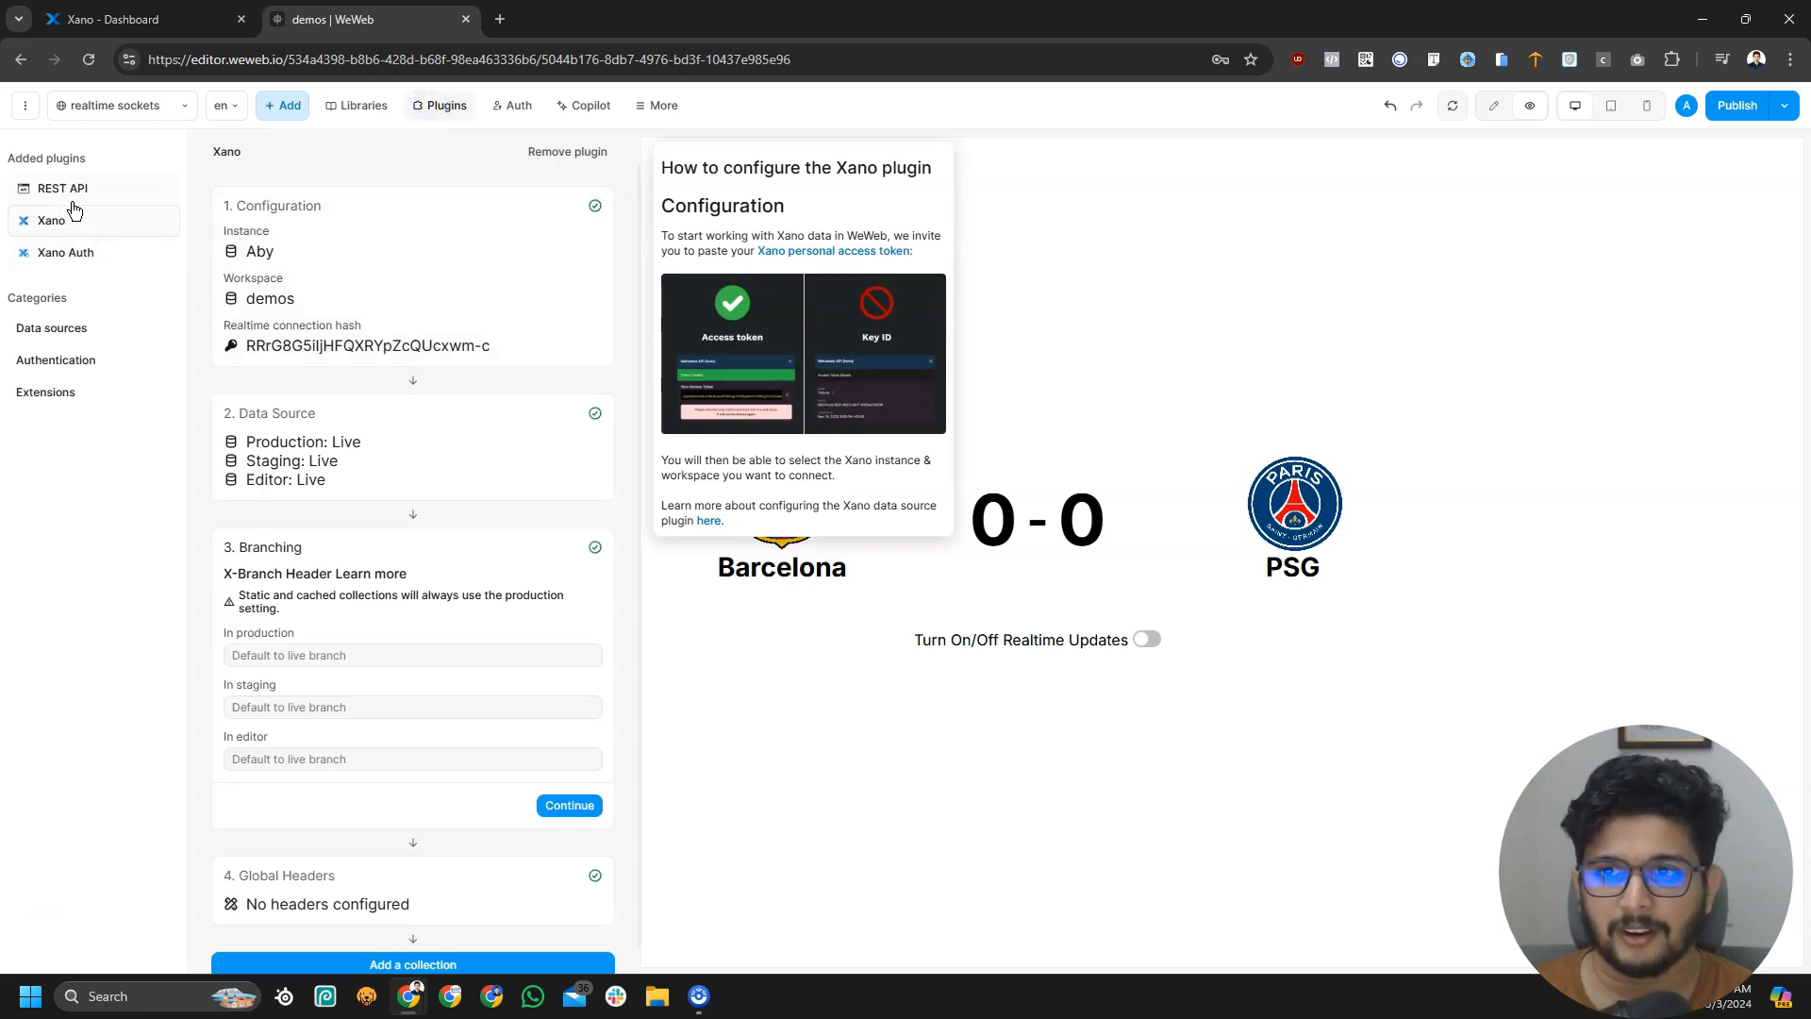
click(31, 227)
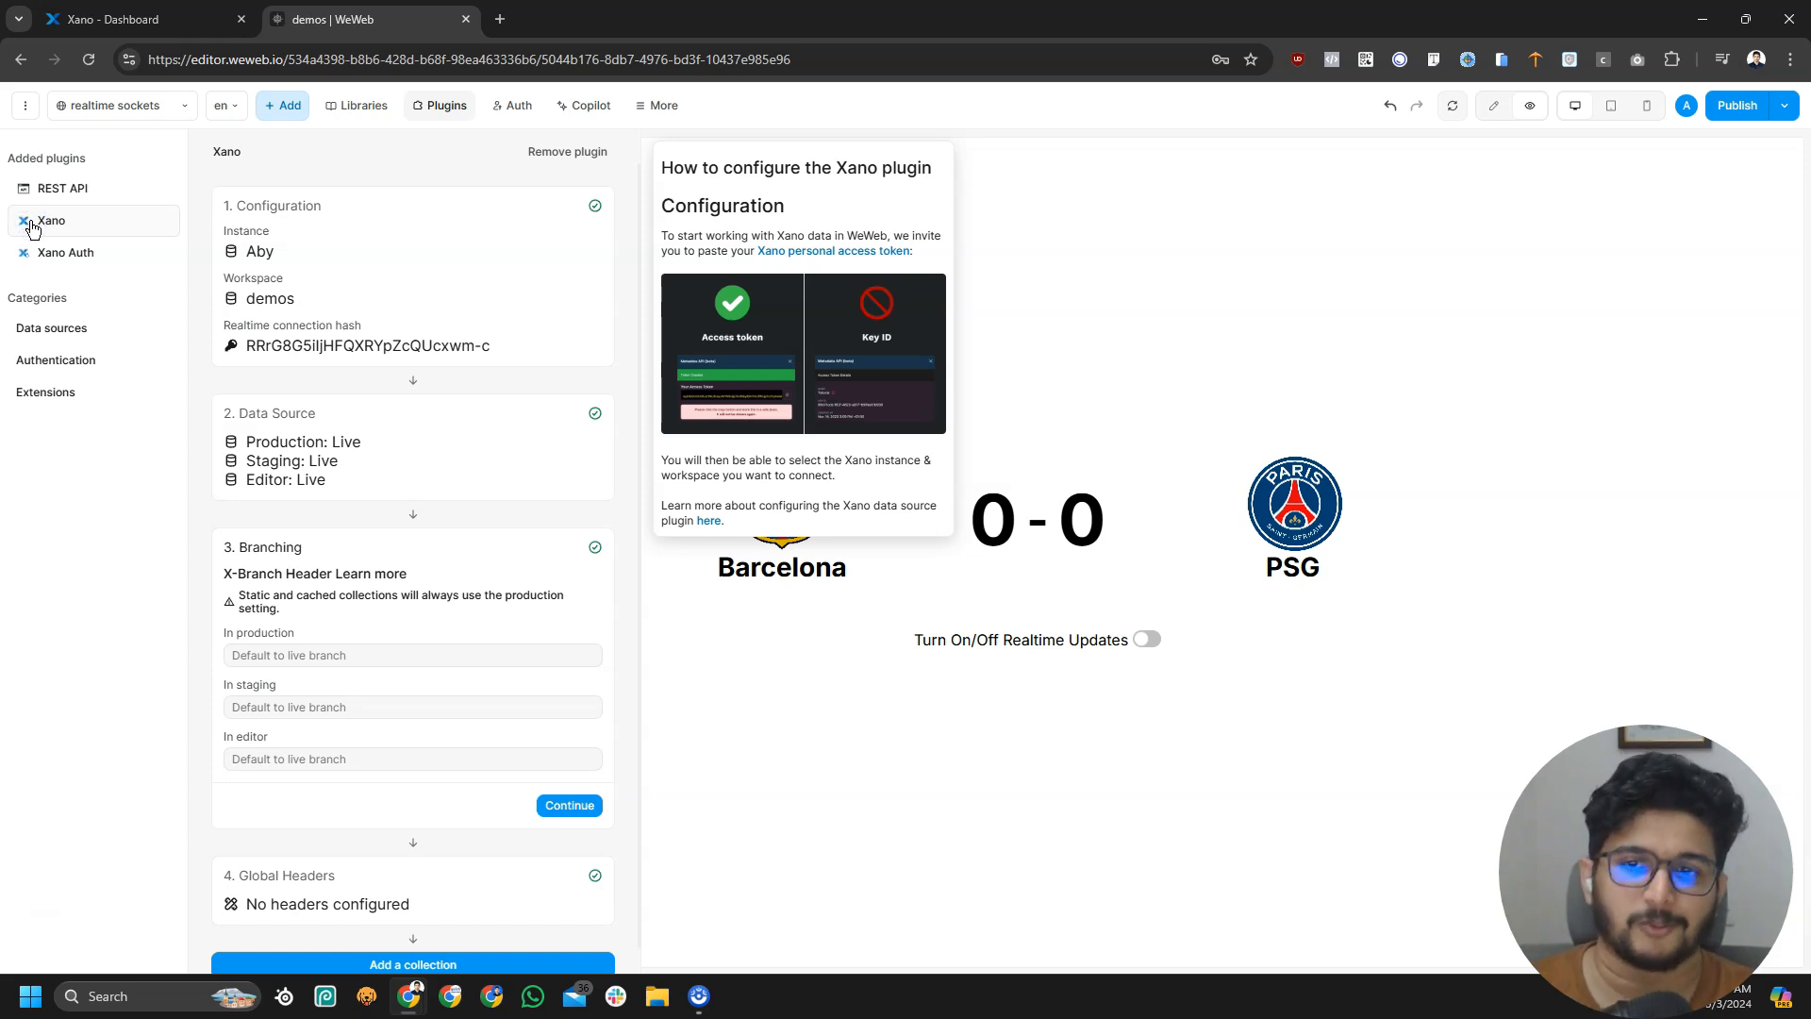
click(32, 224)
click(51, 215)
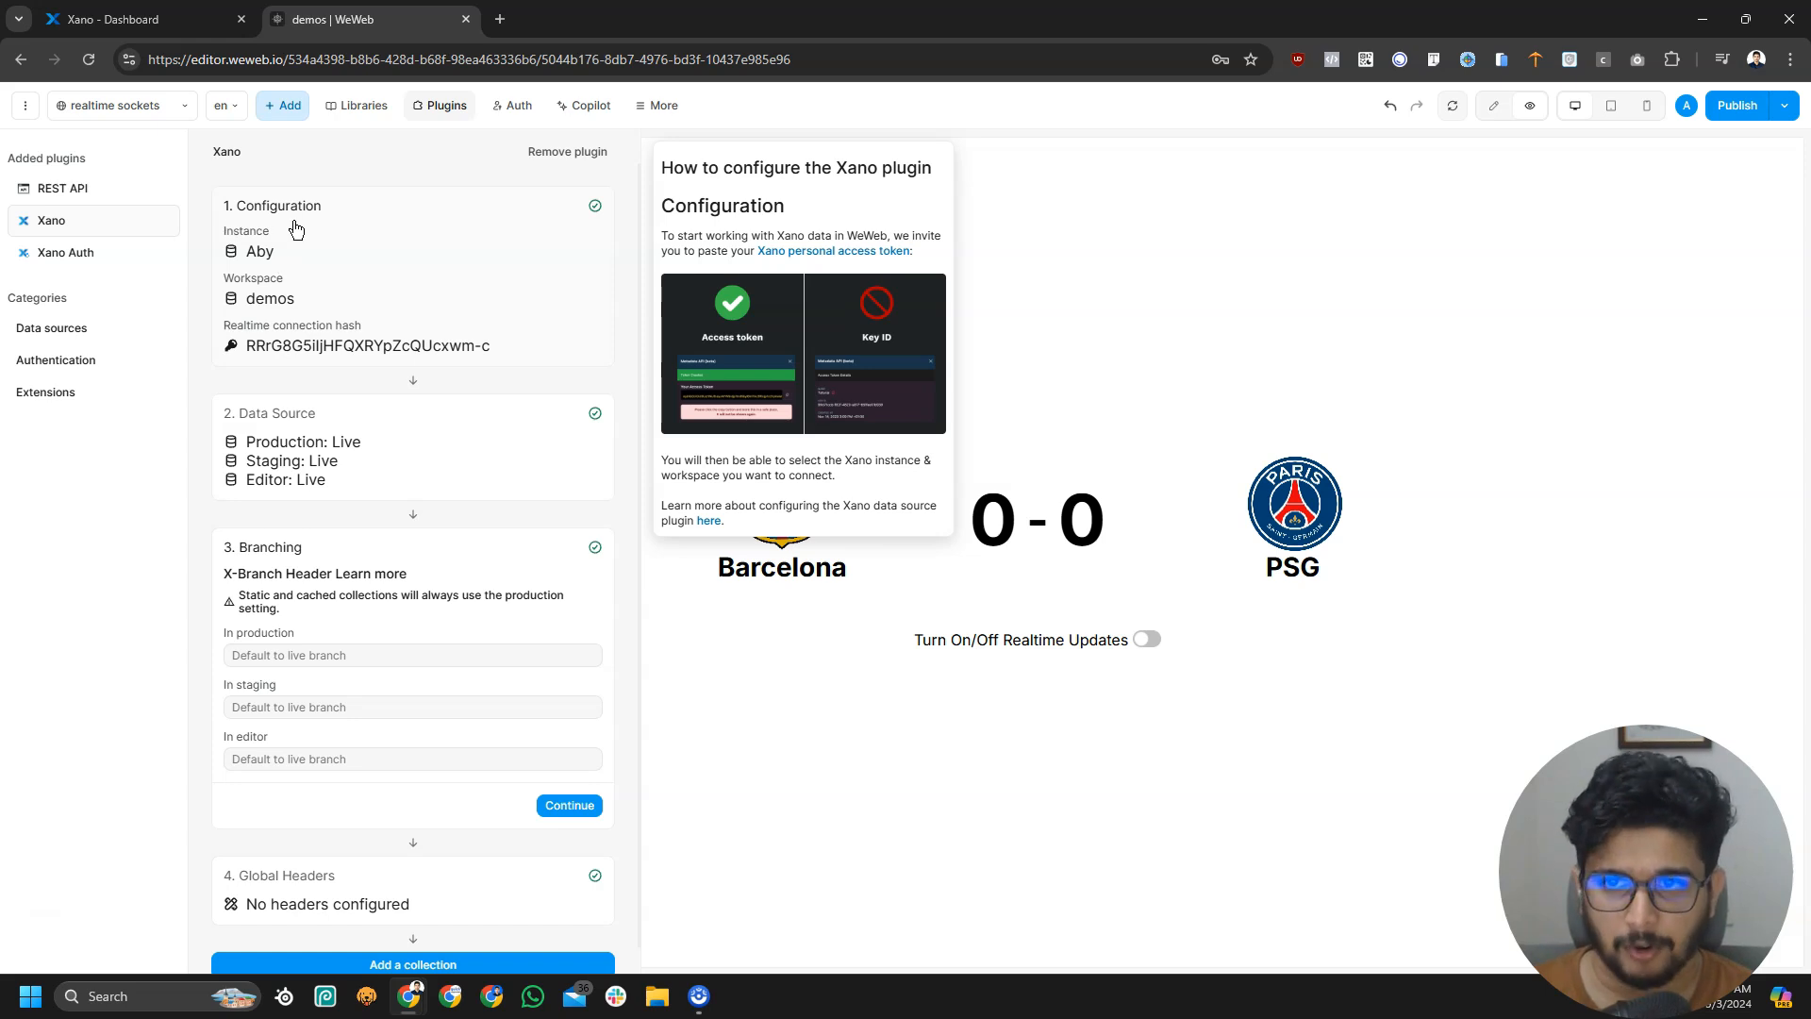
click(385, 262)
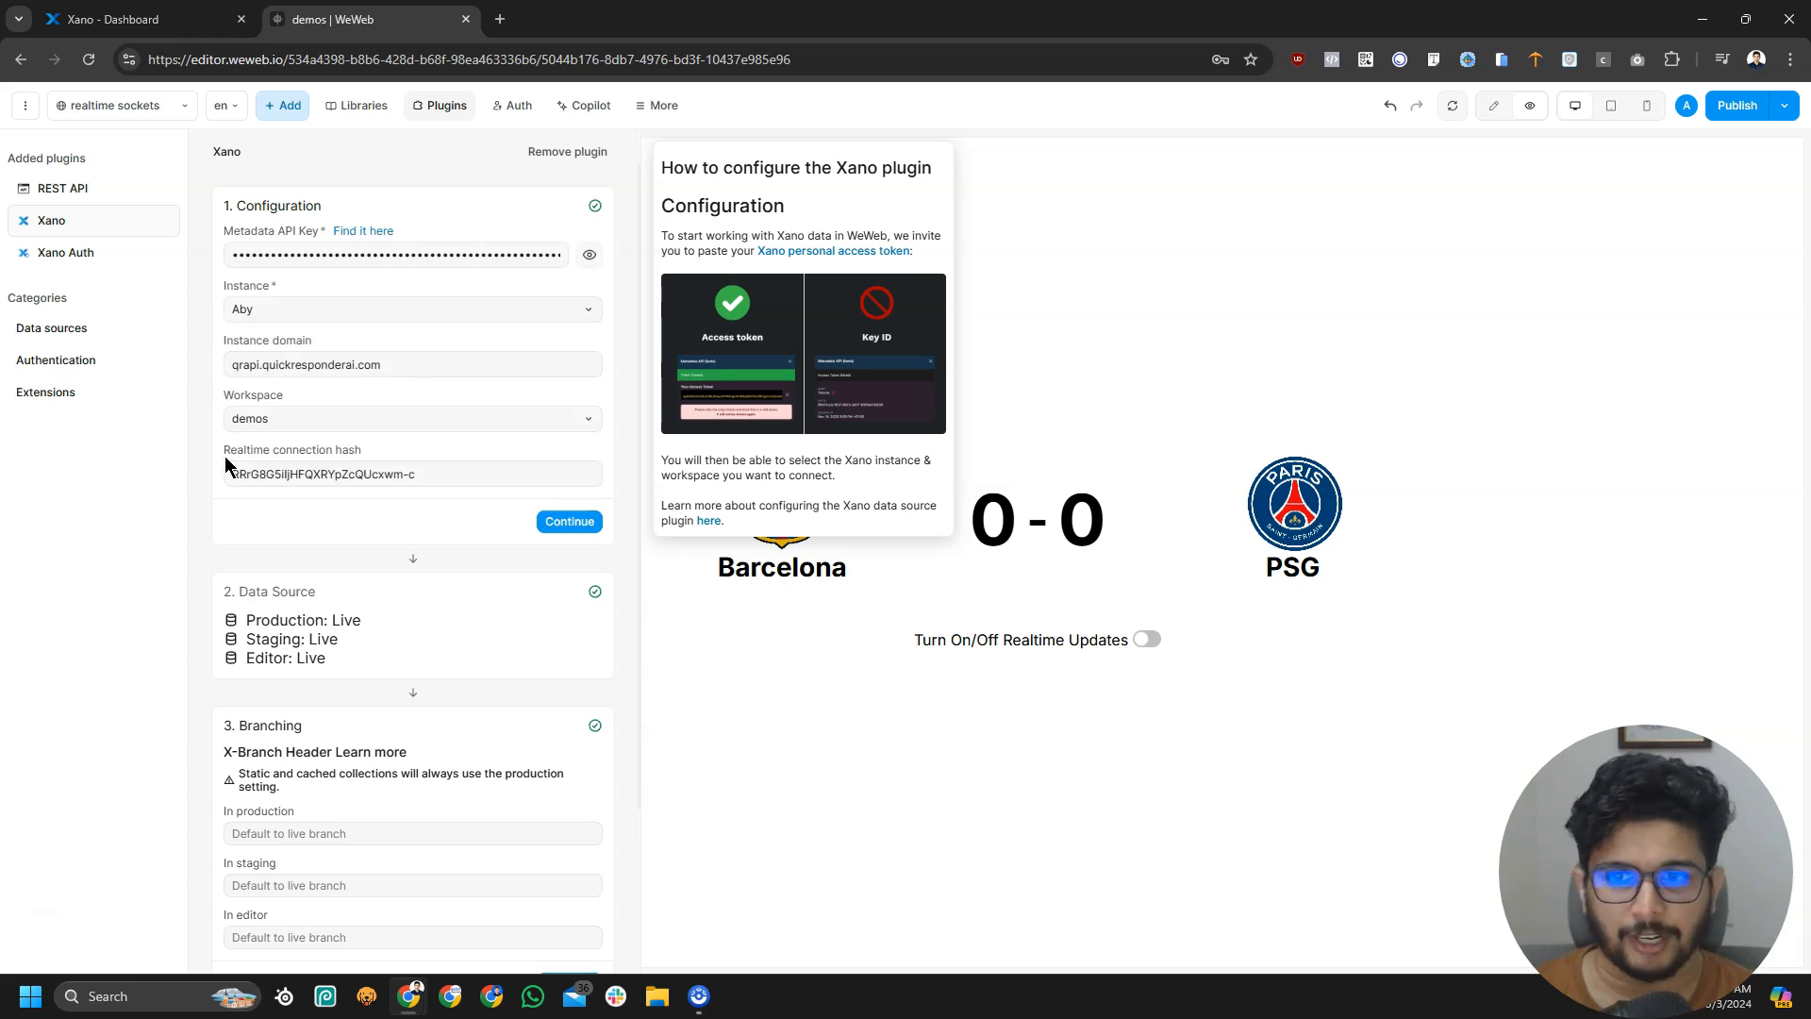
Replace the Realtime connection hash field with the freshly copied hash and save with Continue
triple_click(485, 481)
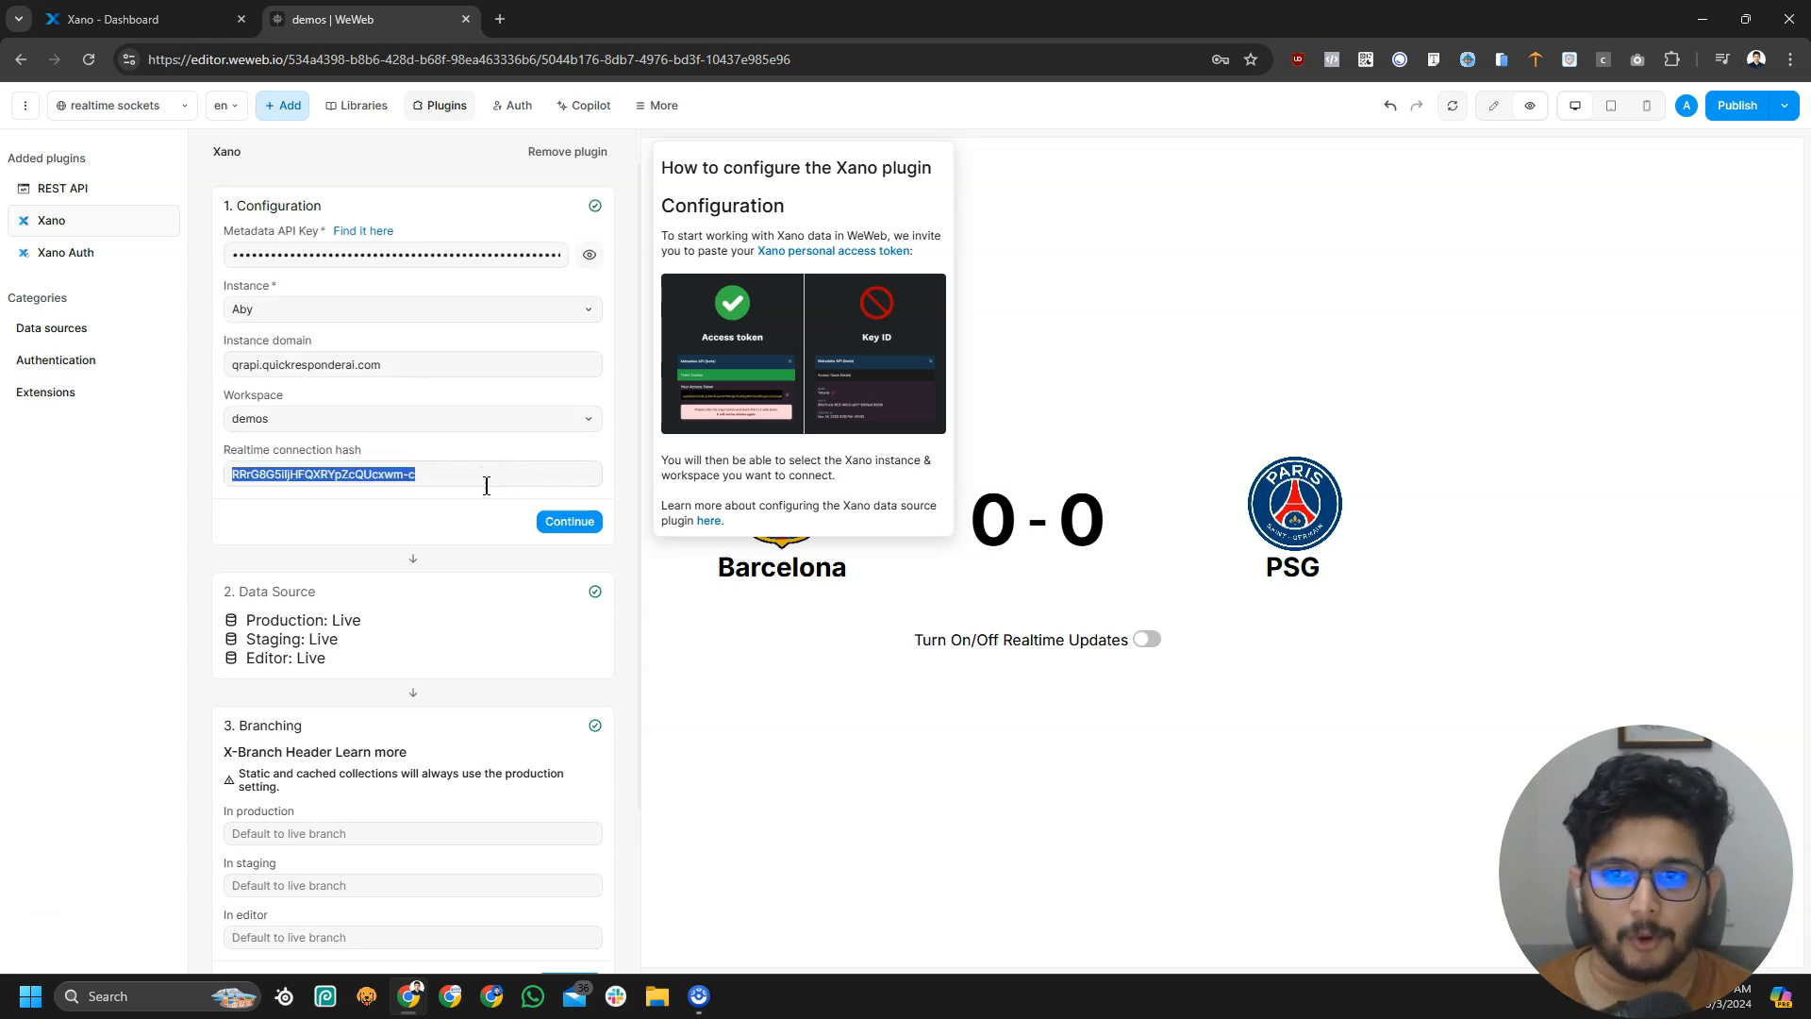
click(189, 19)
click(1782, 563)
click(368, 19)
key(ctrl+v)
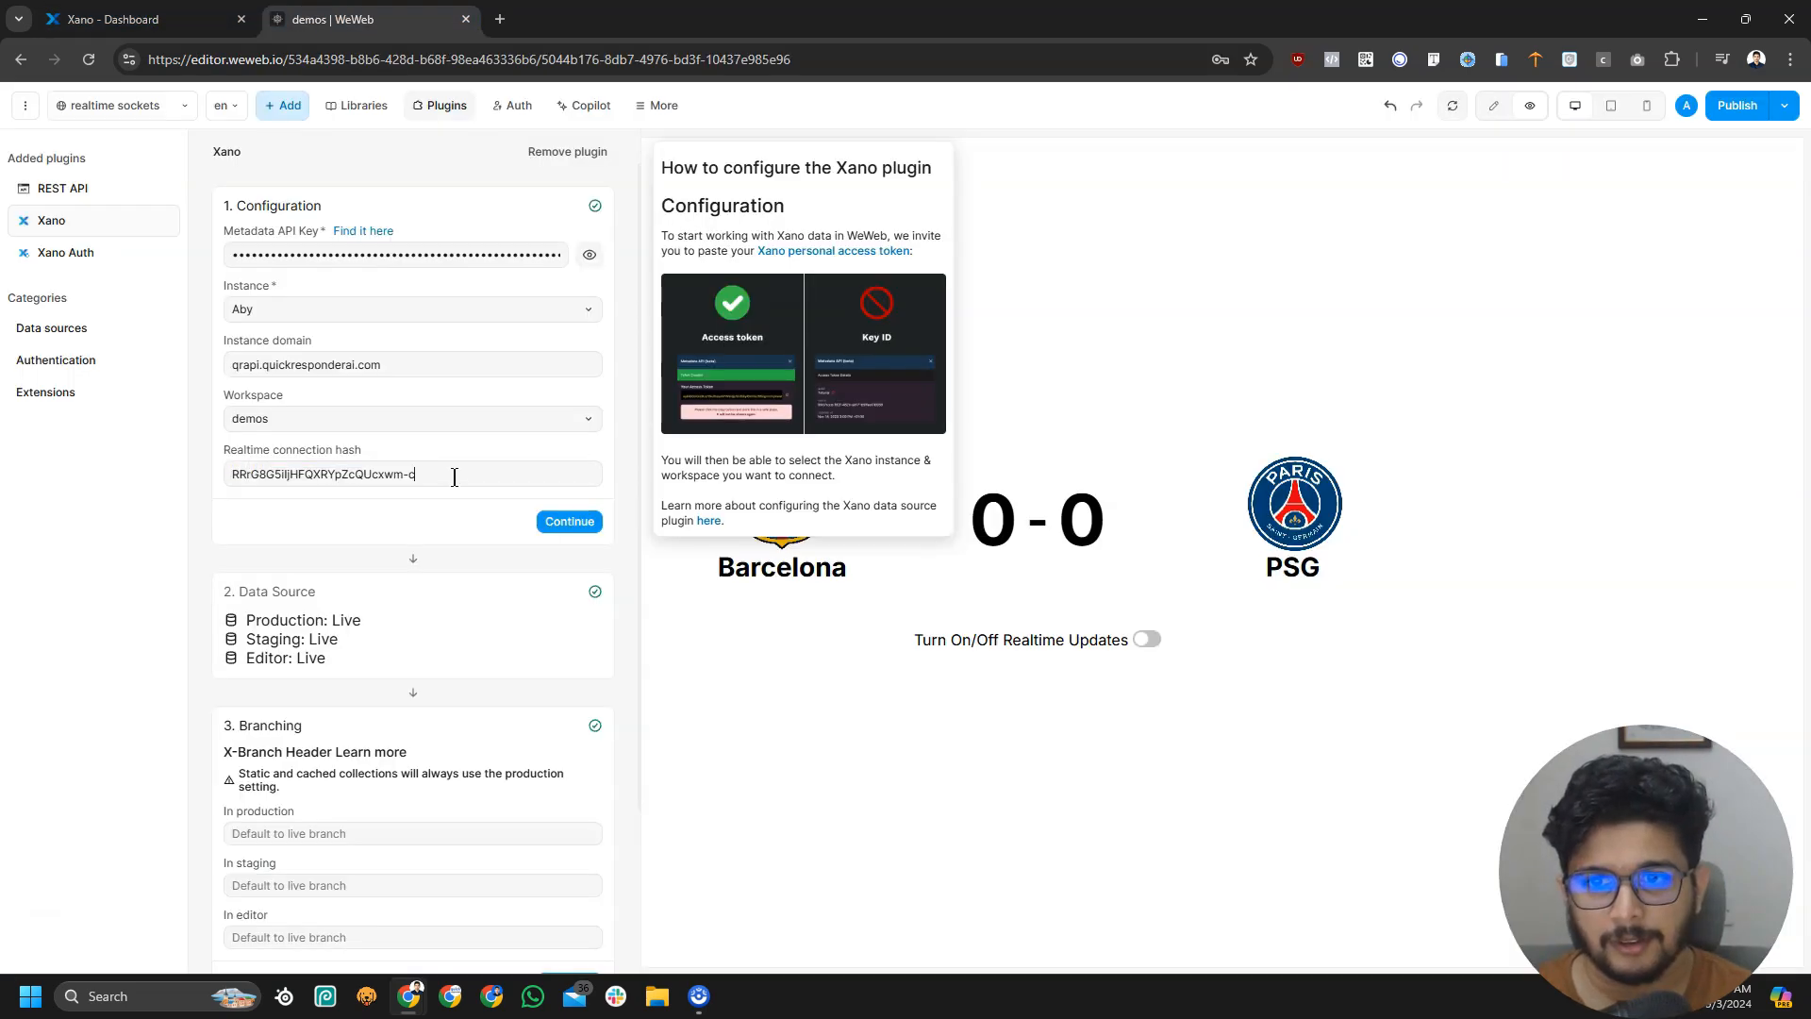
click(569, 521)
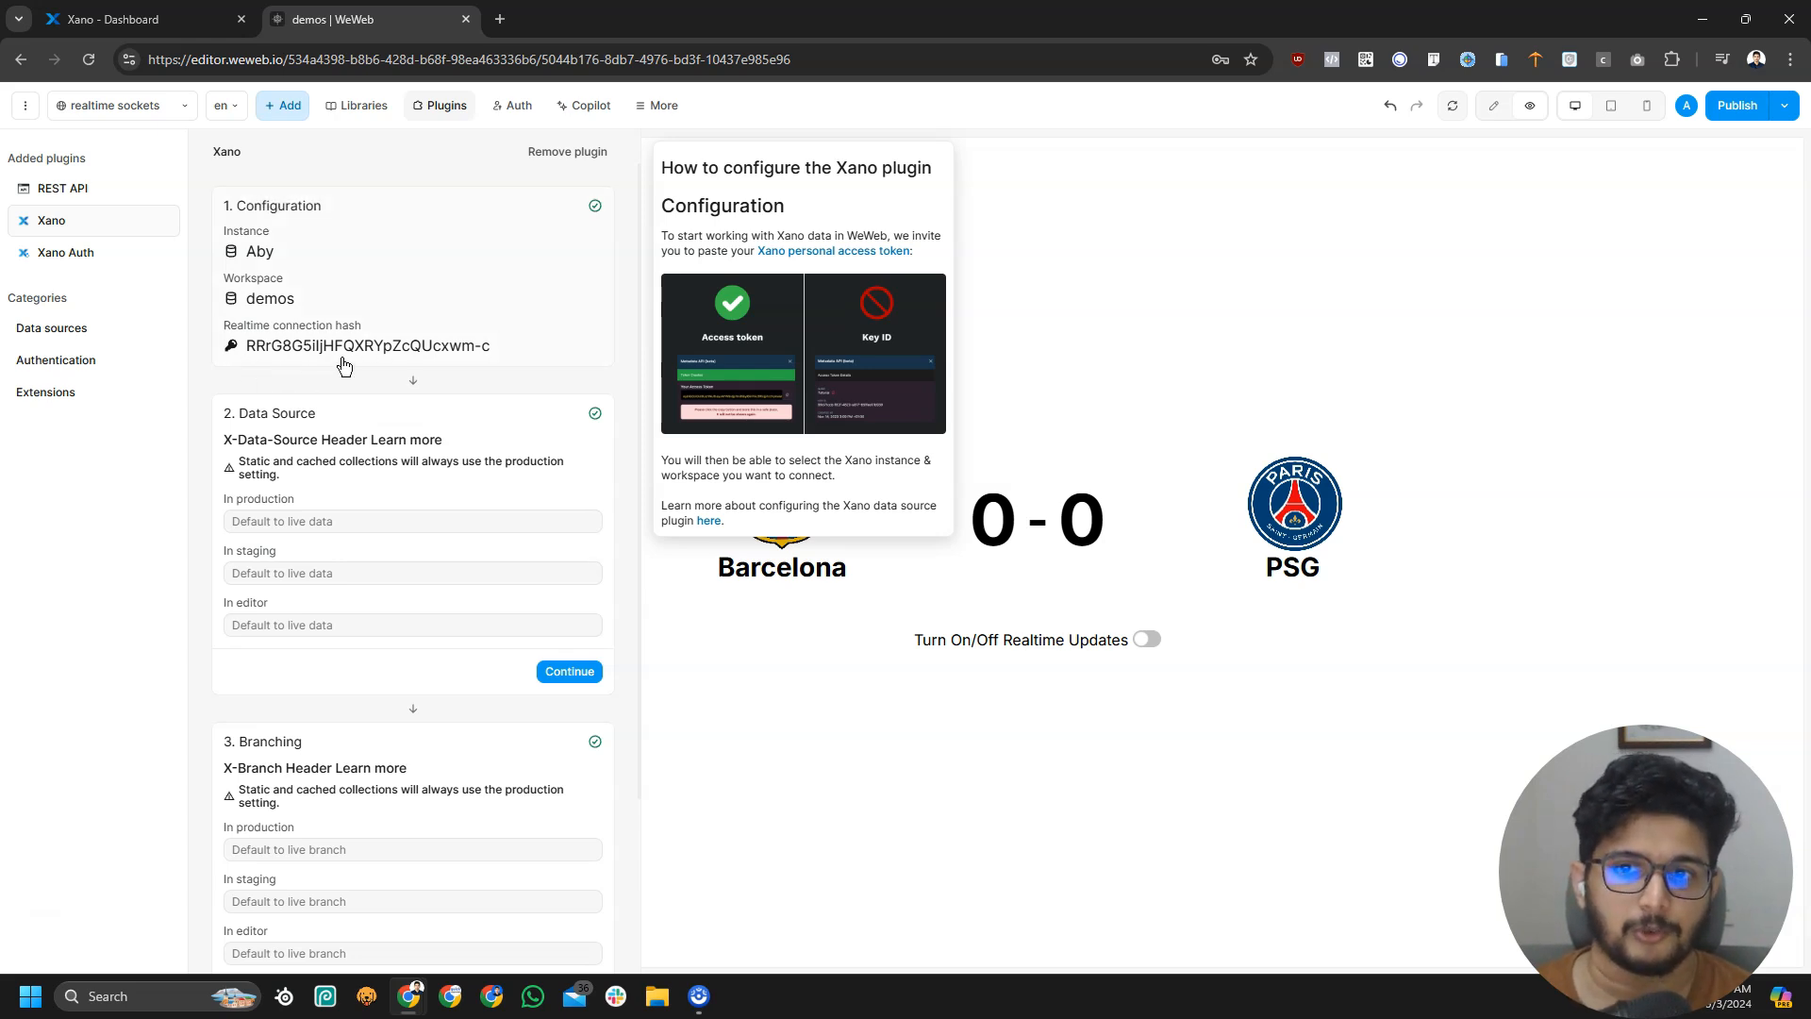
click(142, 19)
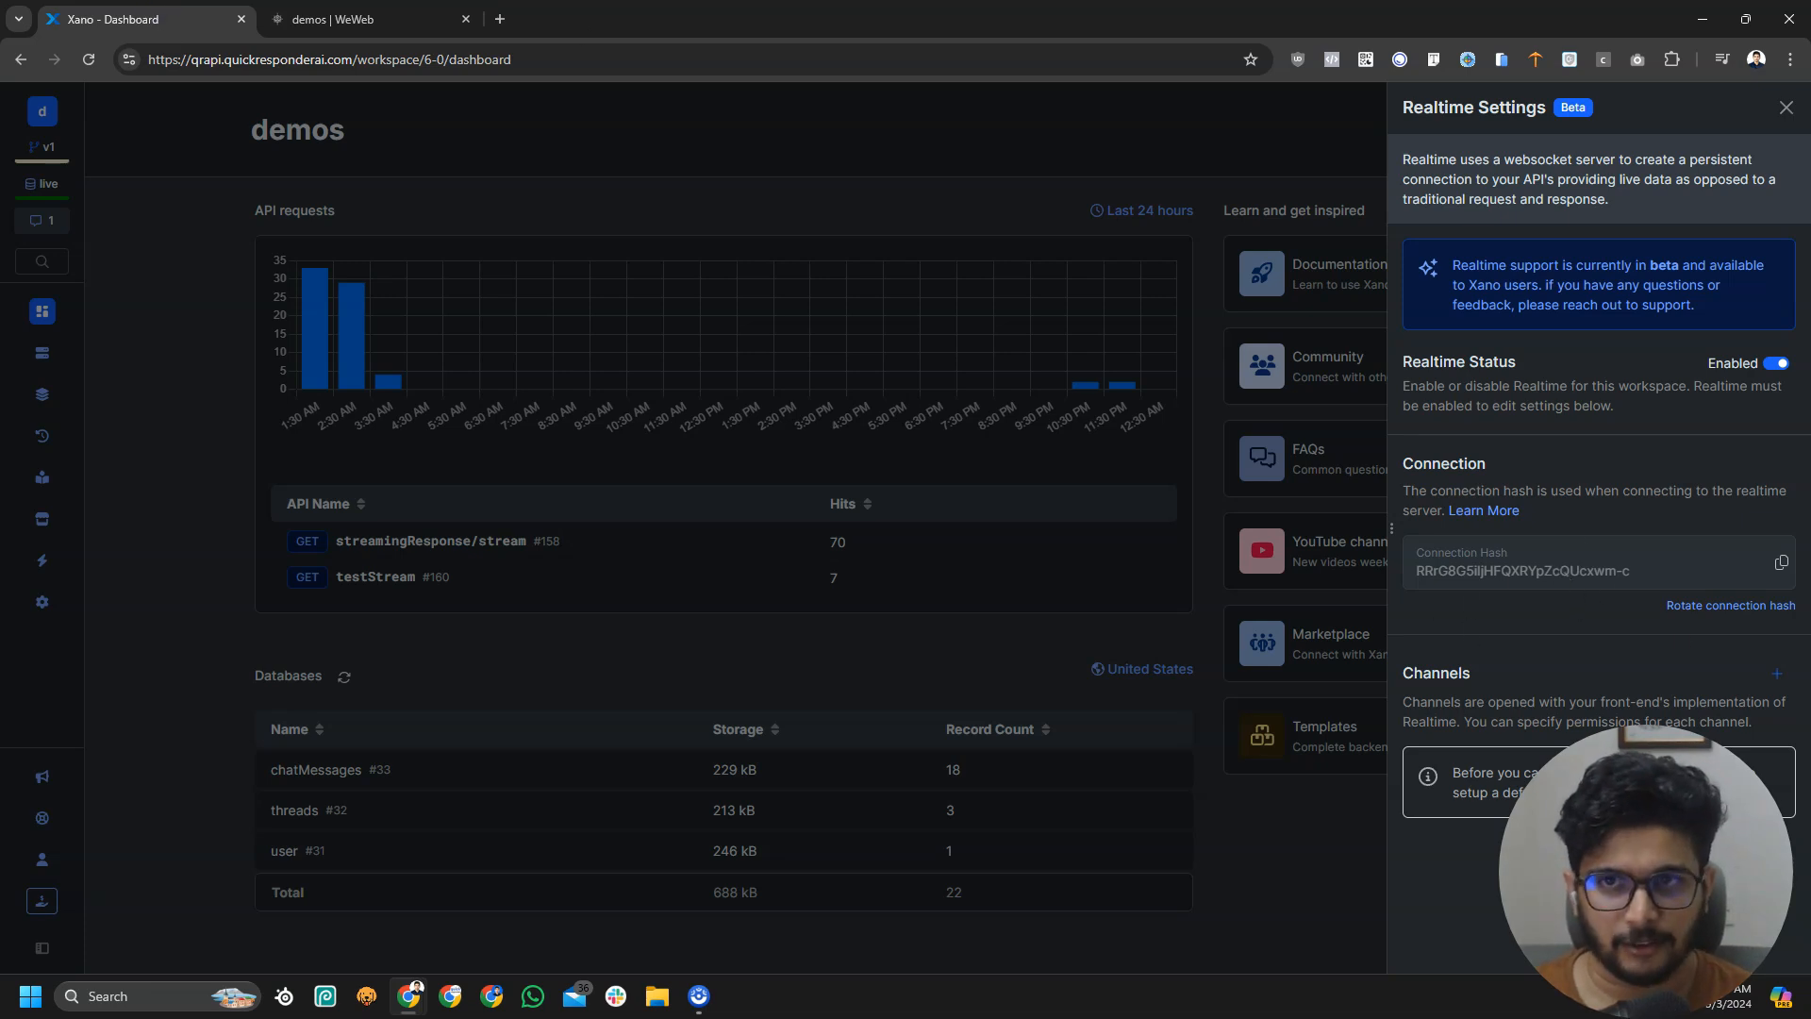
Close WeWeb's plugin settings and start adding a channel under Xano's Realtime Channels
key(ctrl+Tab)
click(1166, 750)
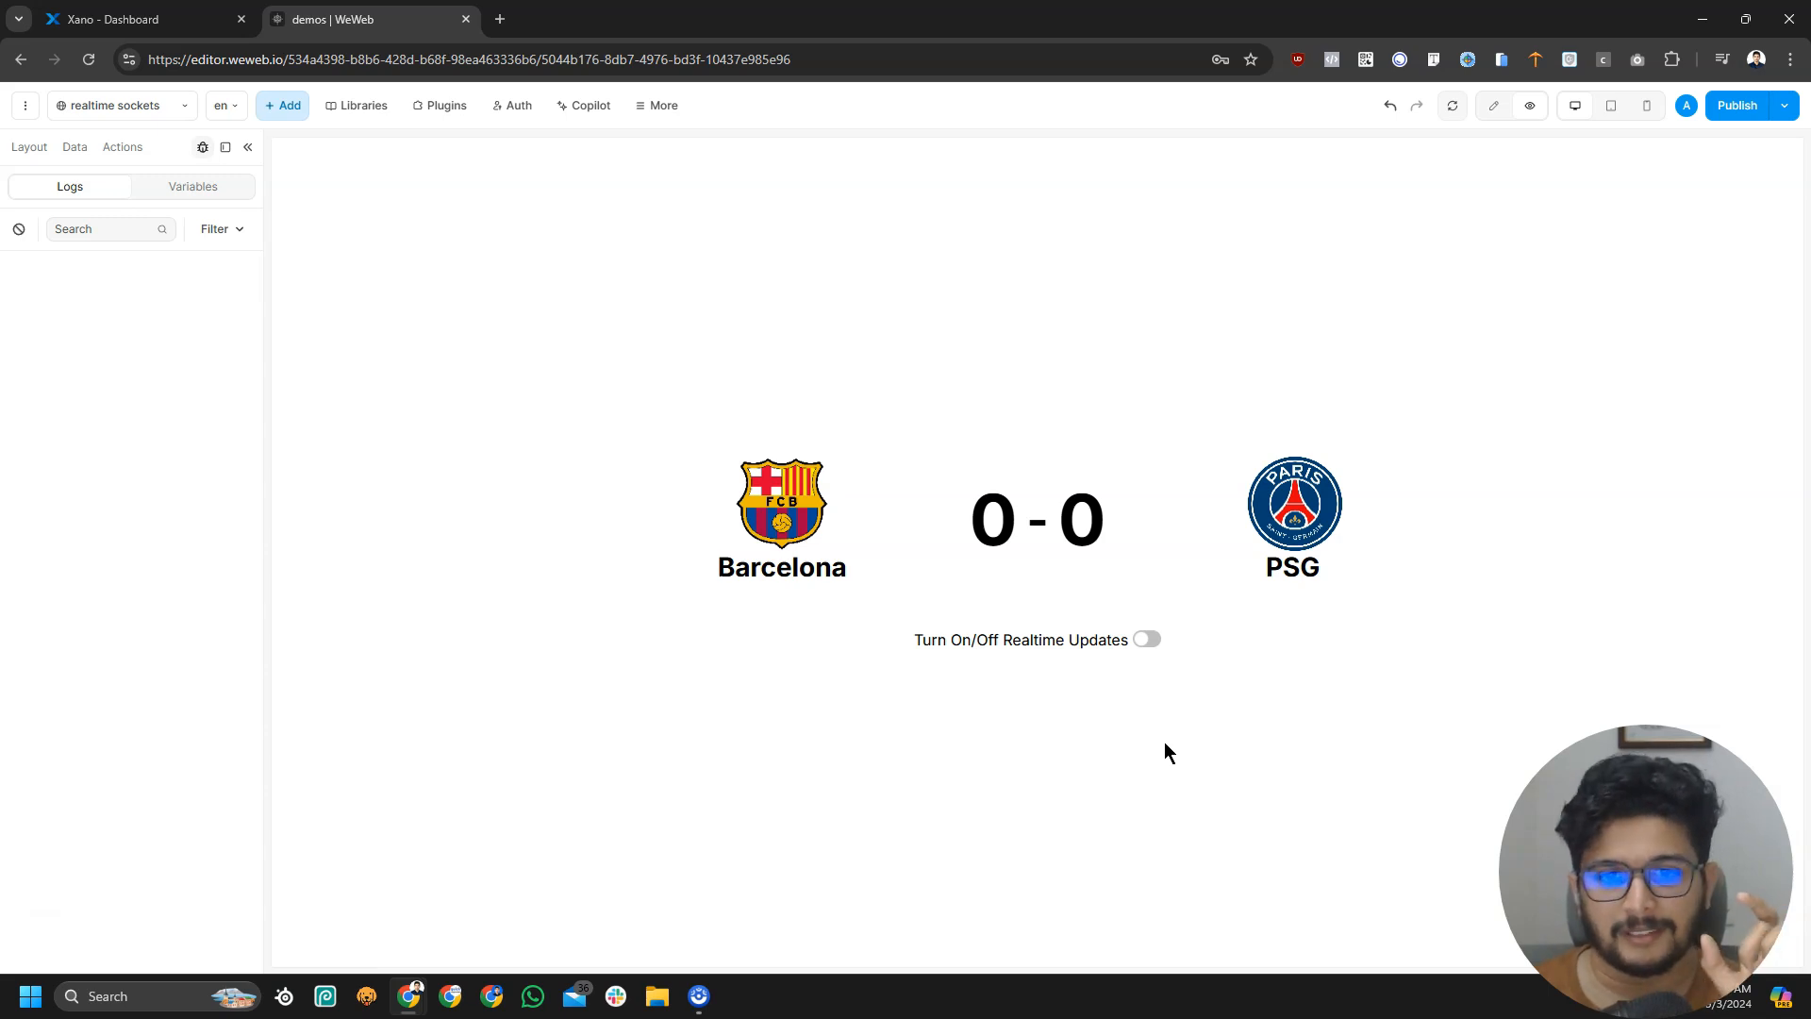
click(141, 19)
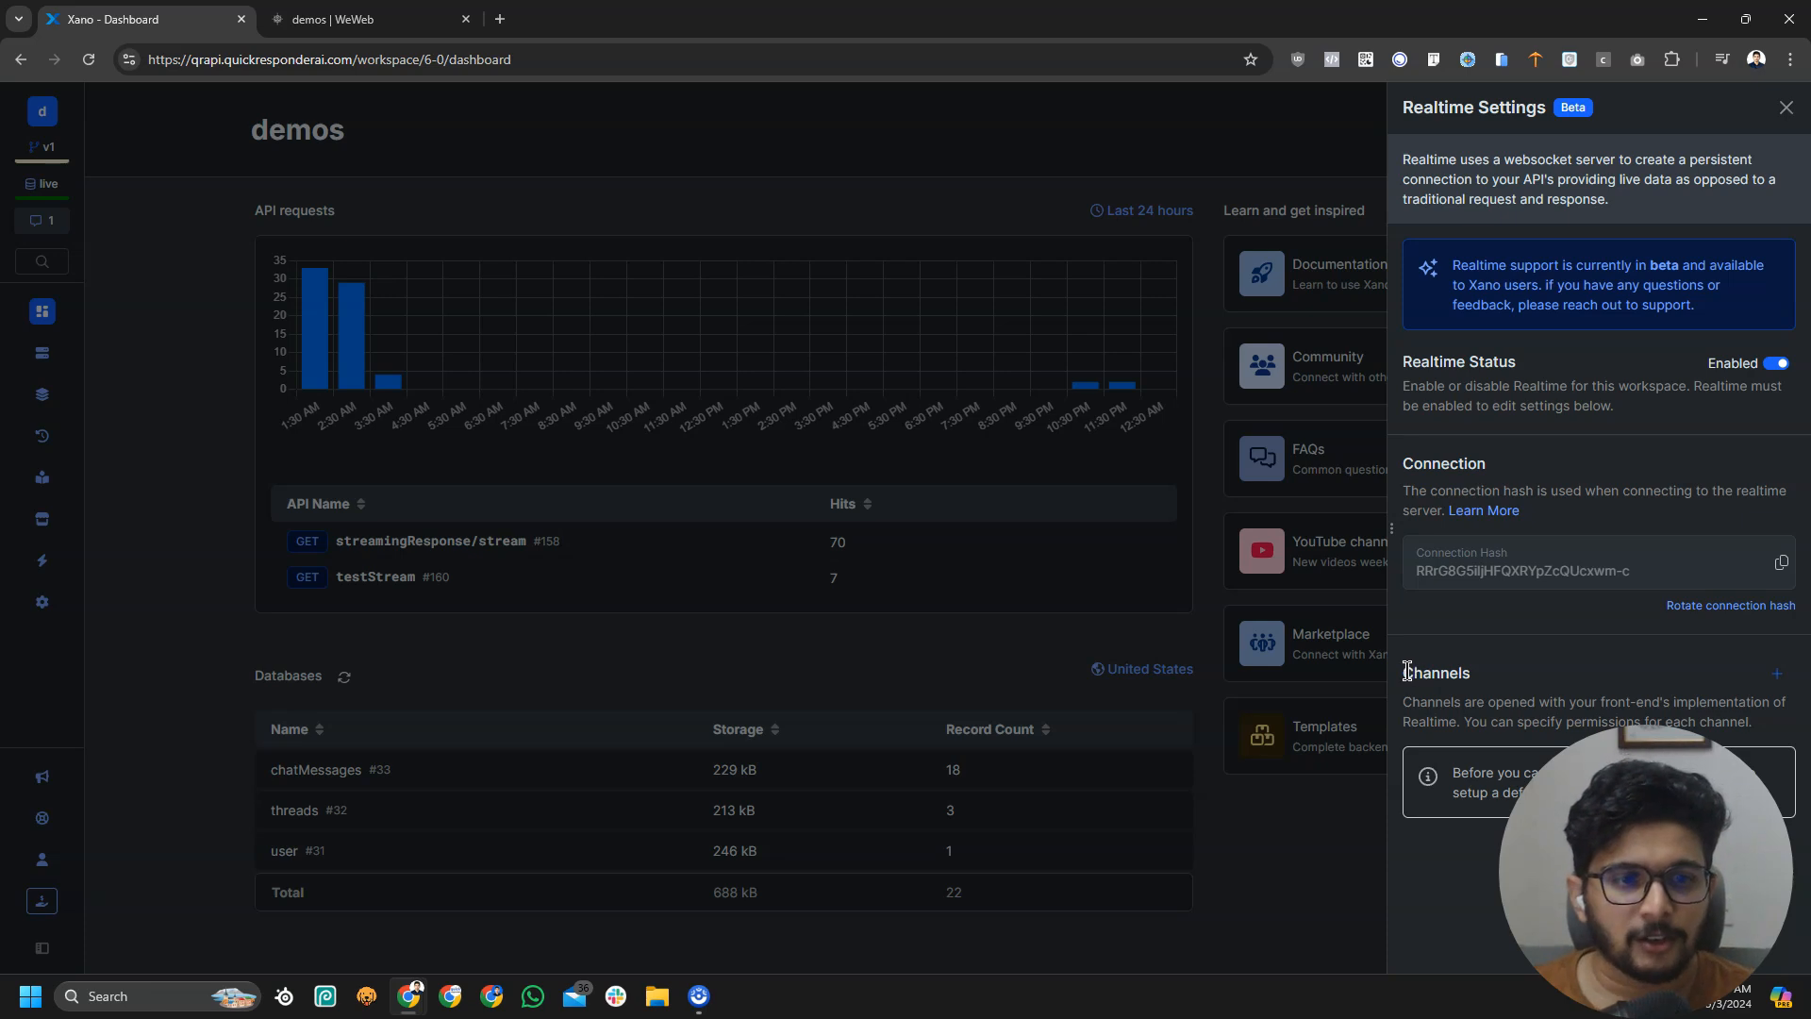
drag(1407, 670, 1534, 688)
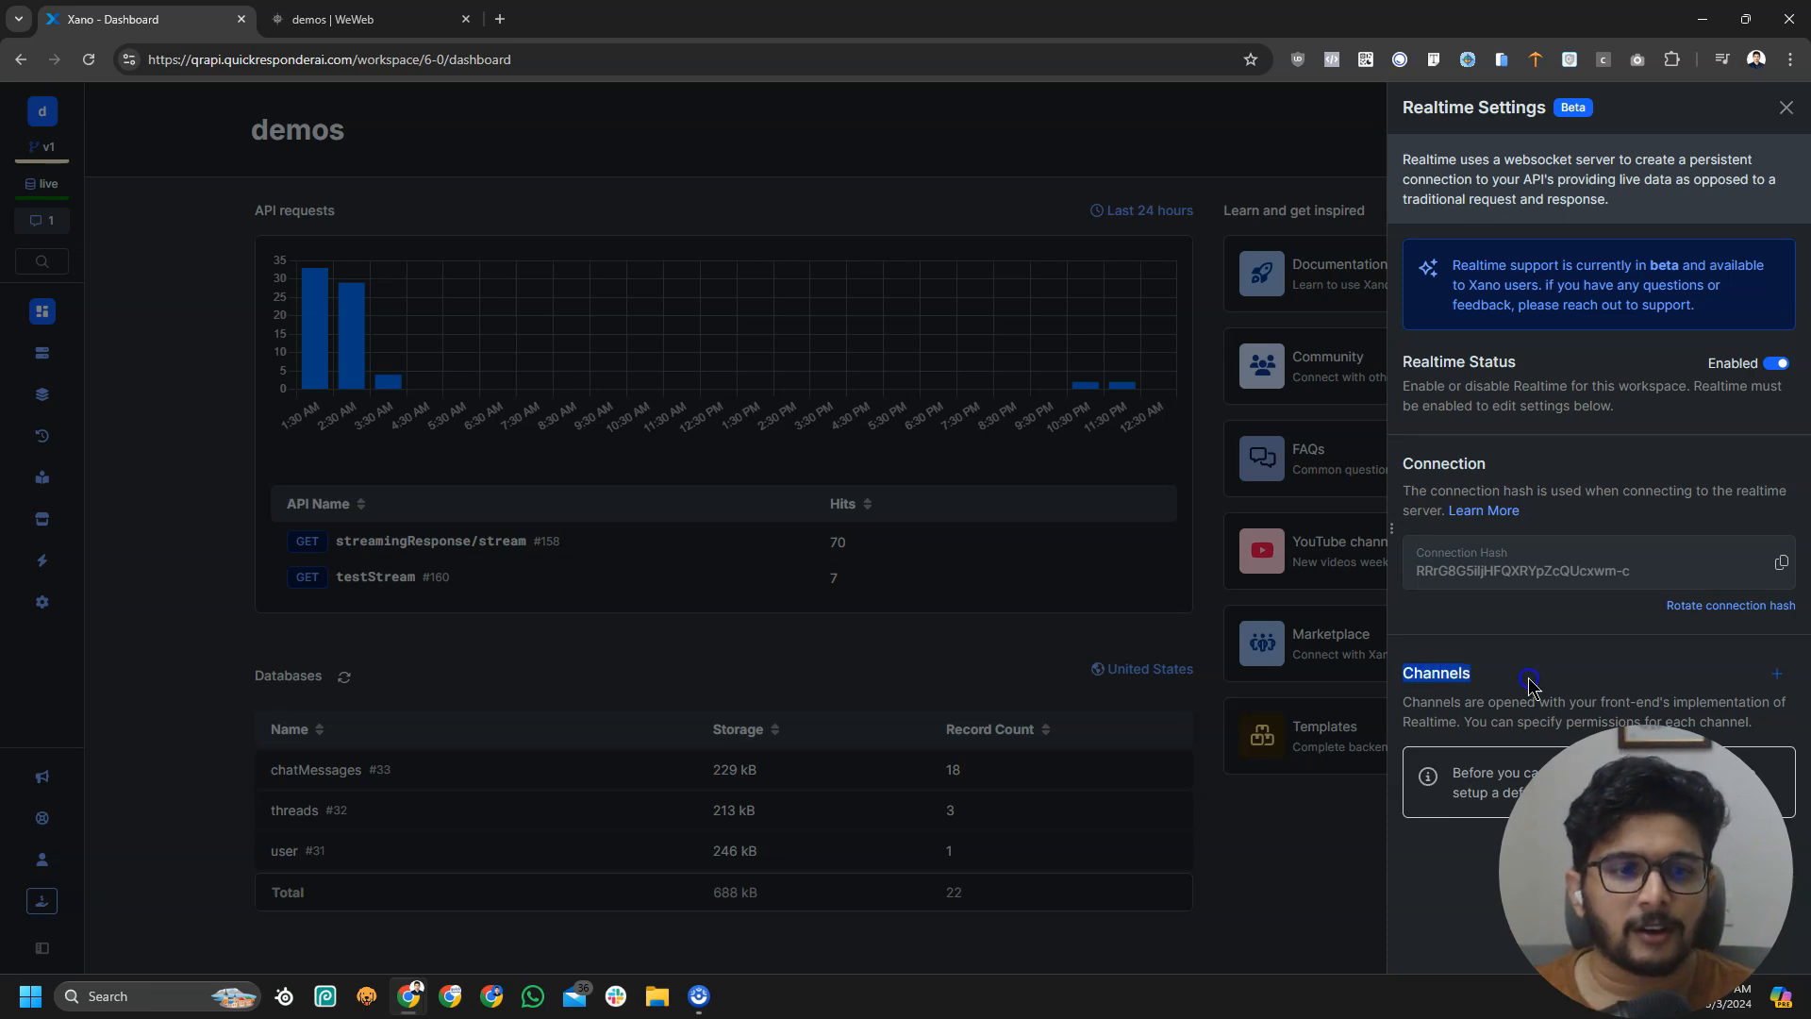
click(1453, 696)
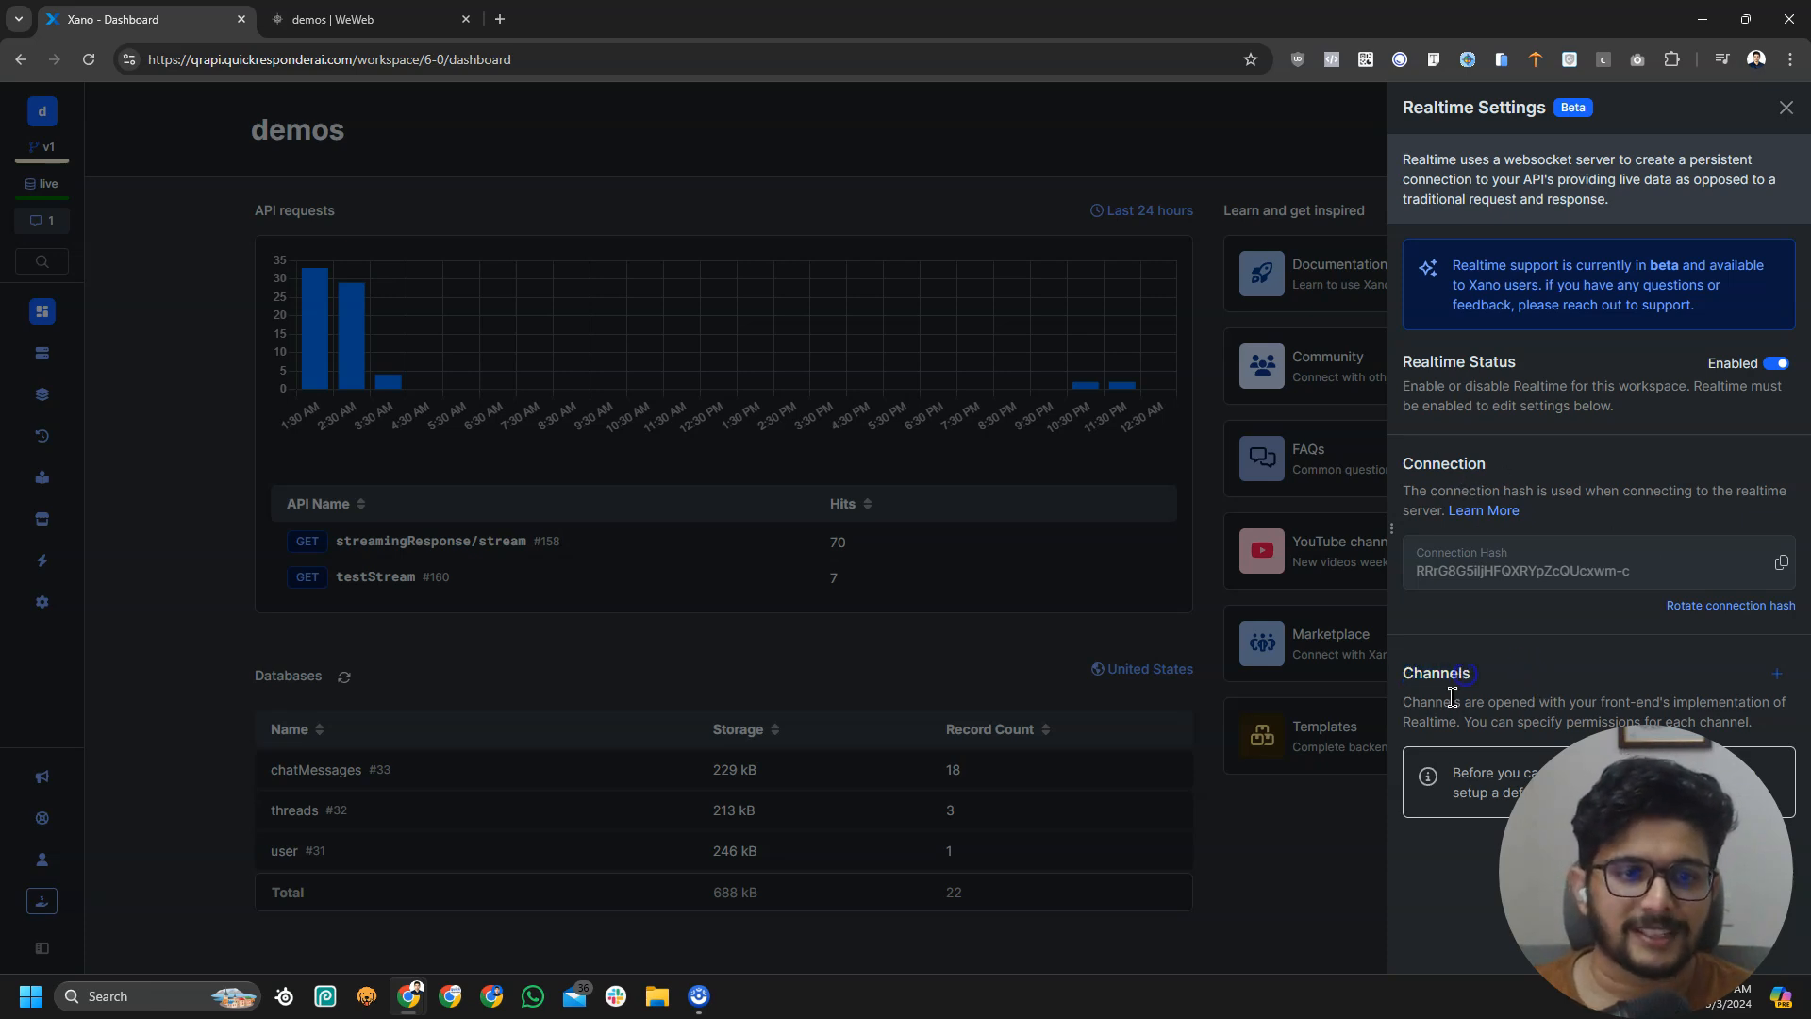
click(1779, 677)
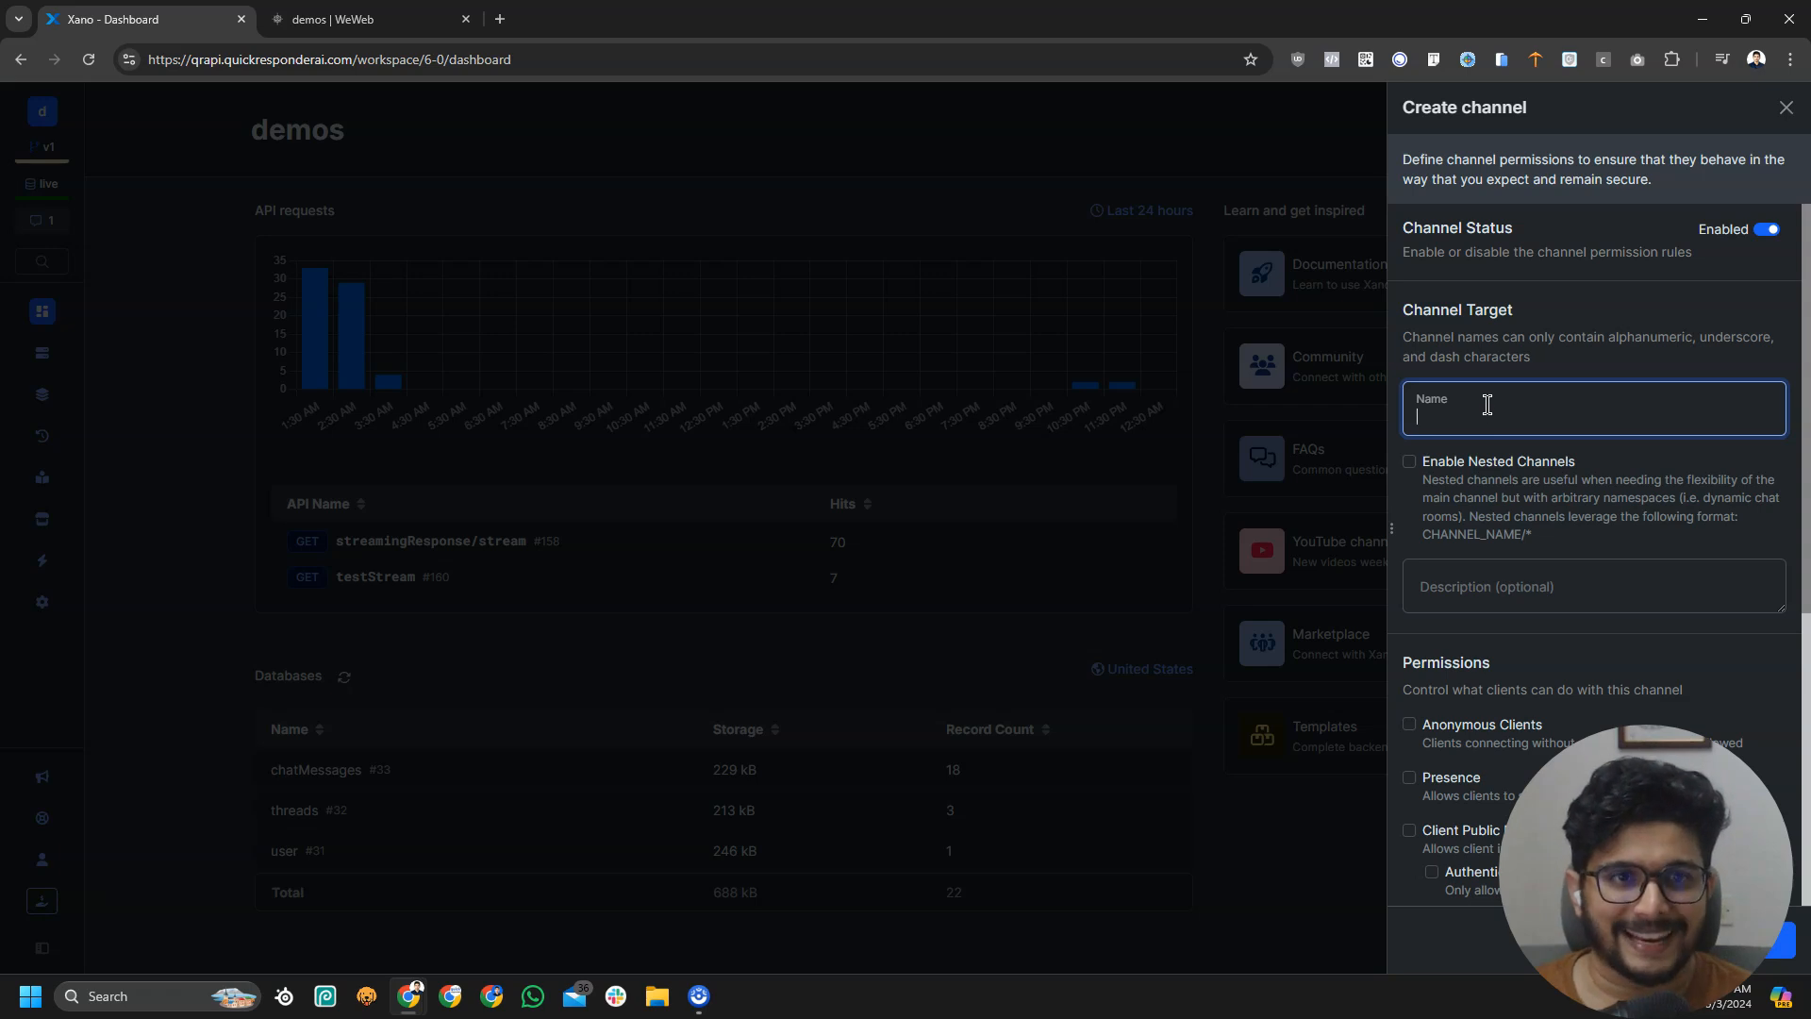
Name the new channel 'score' and enable nested channels
click(396, 28)
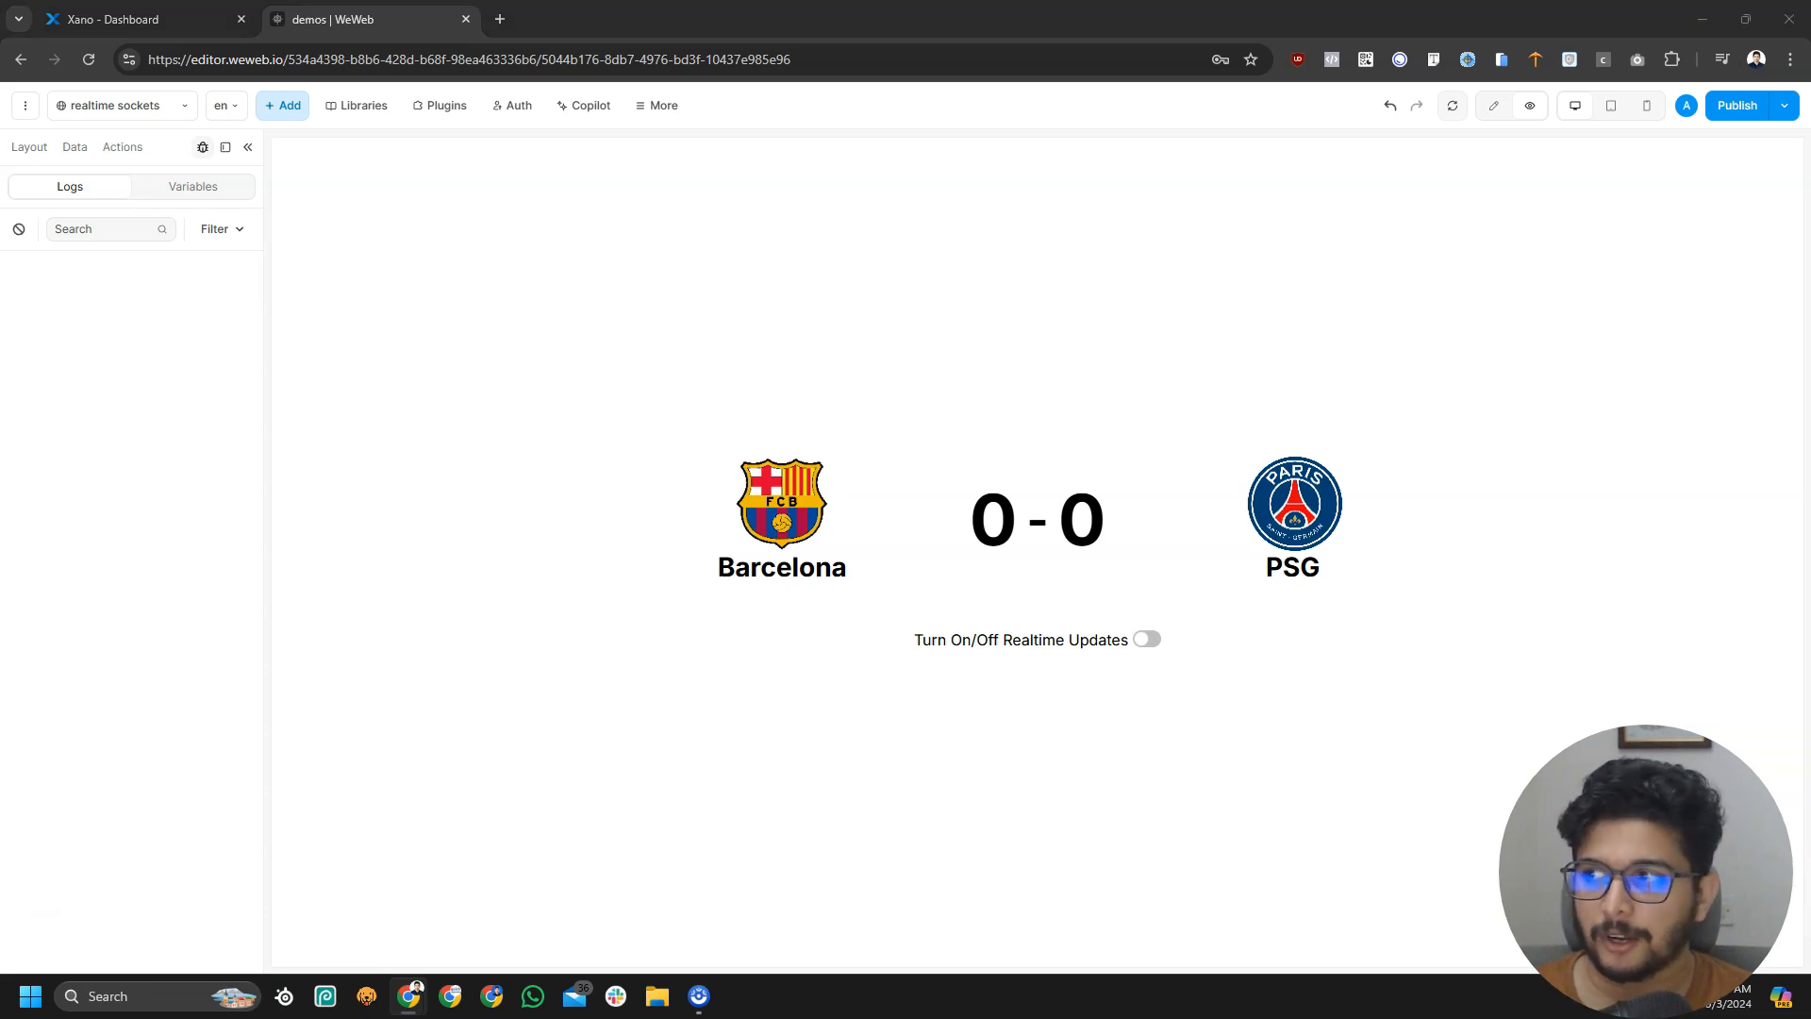
click(142, 19)
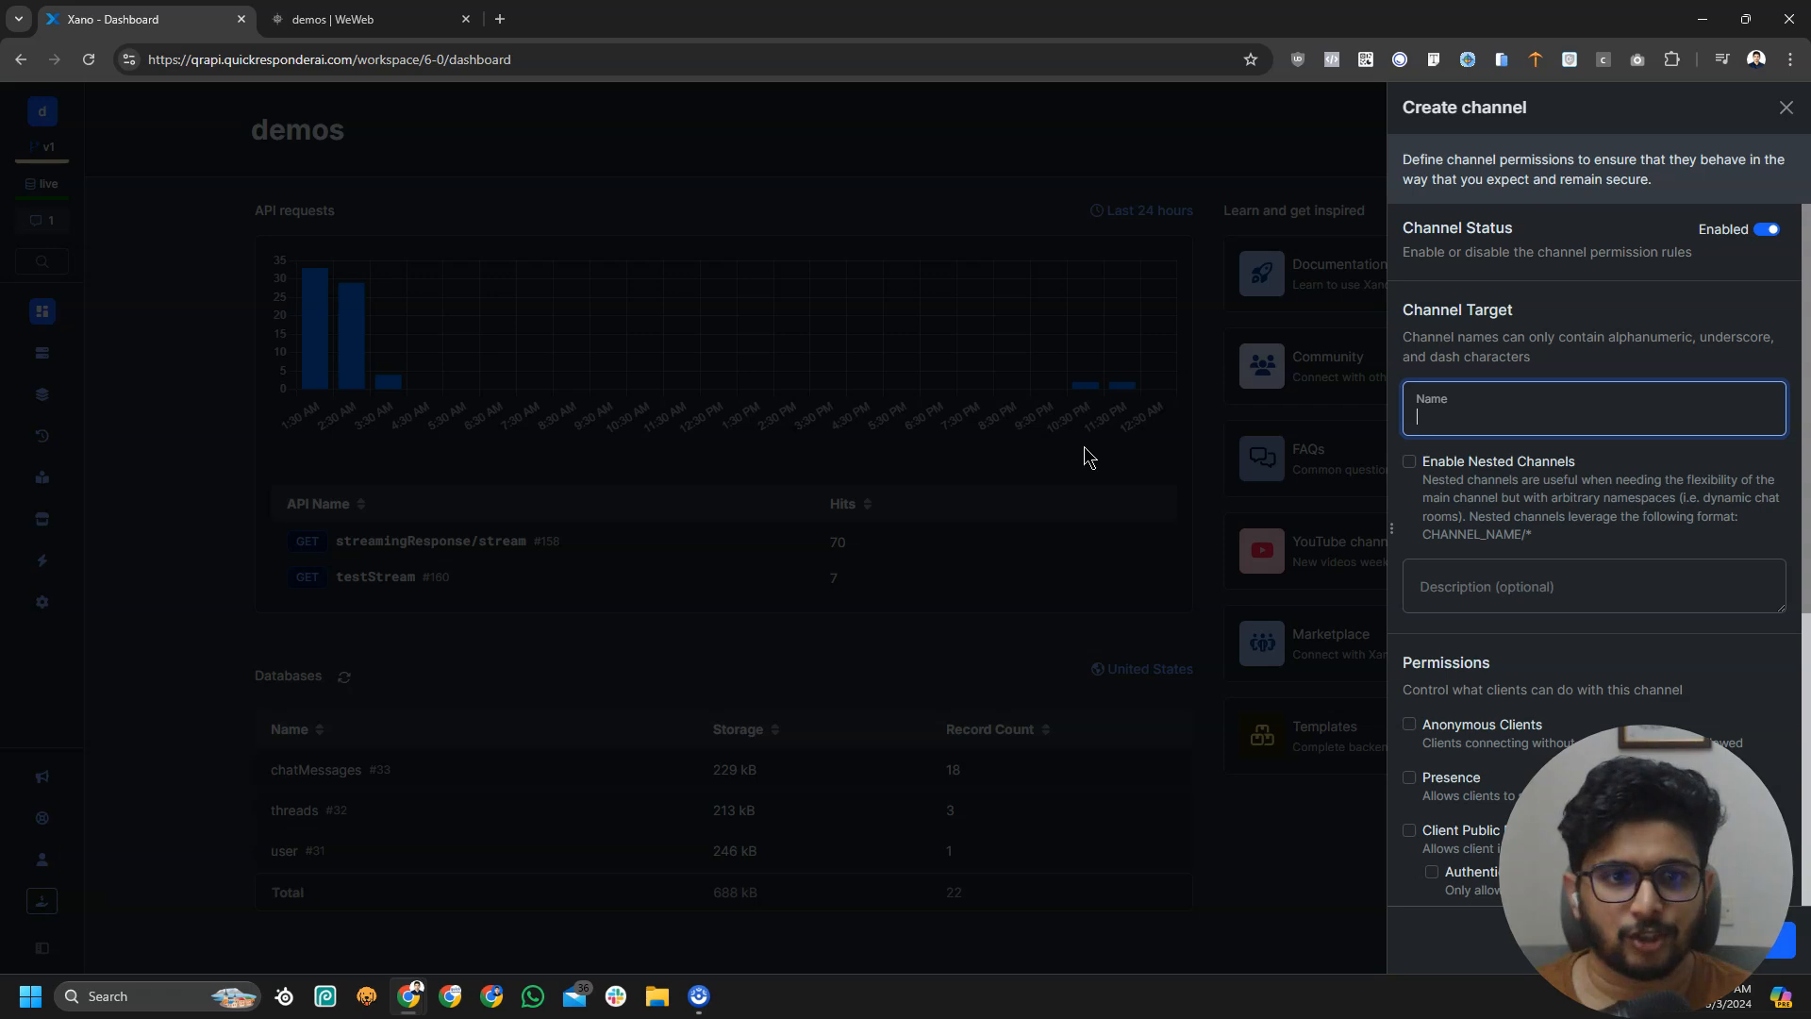
click(1471, 418)
text(score)
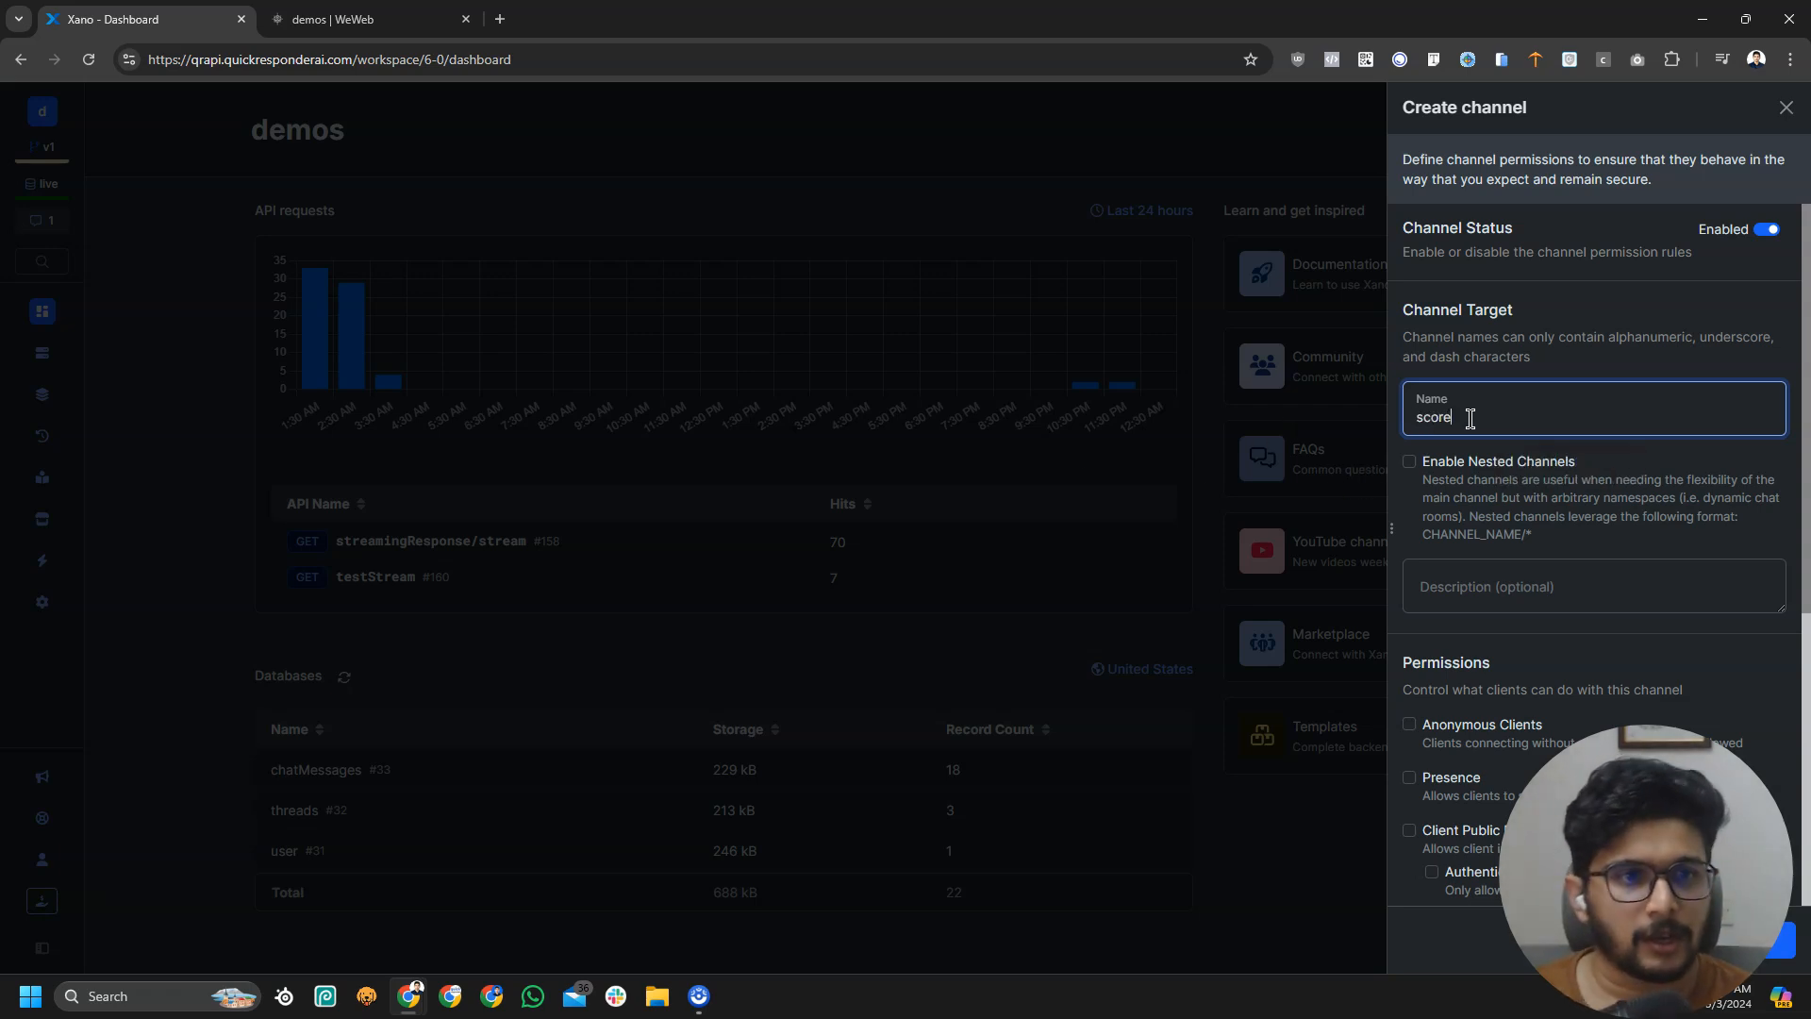
click(1543, 355)
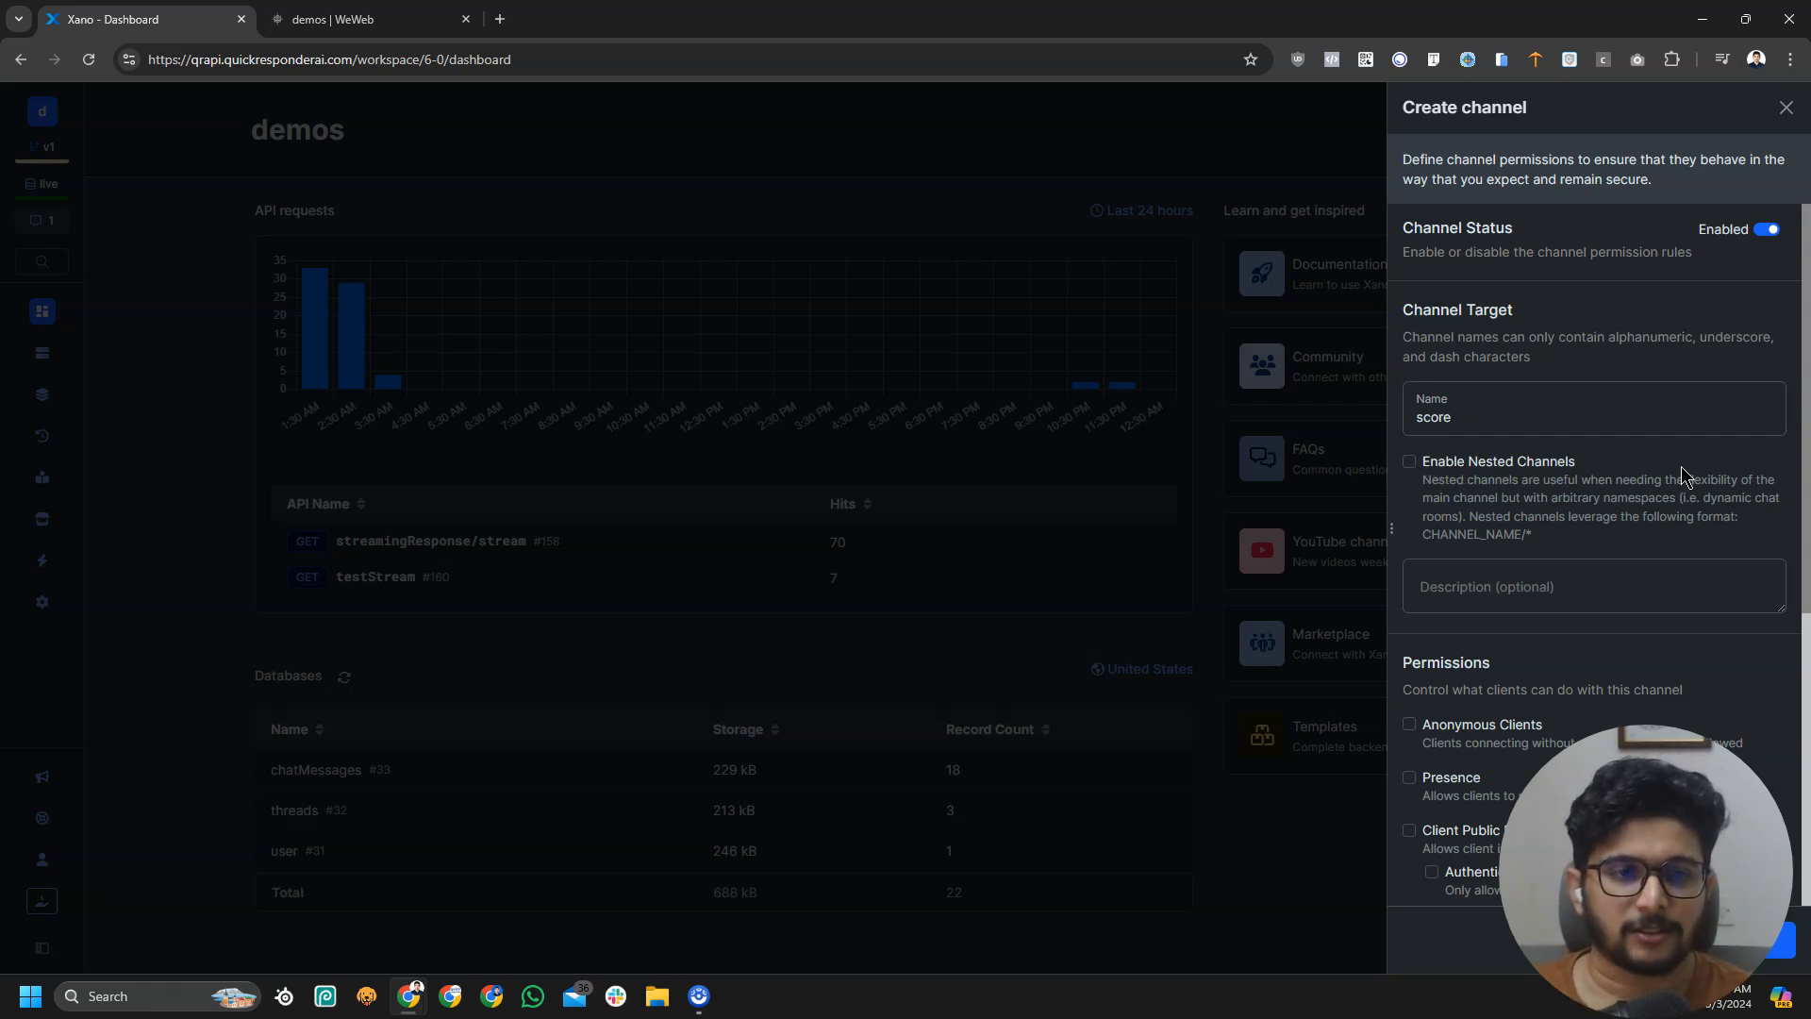
click(1409, 462)
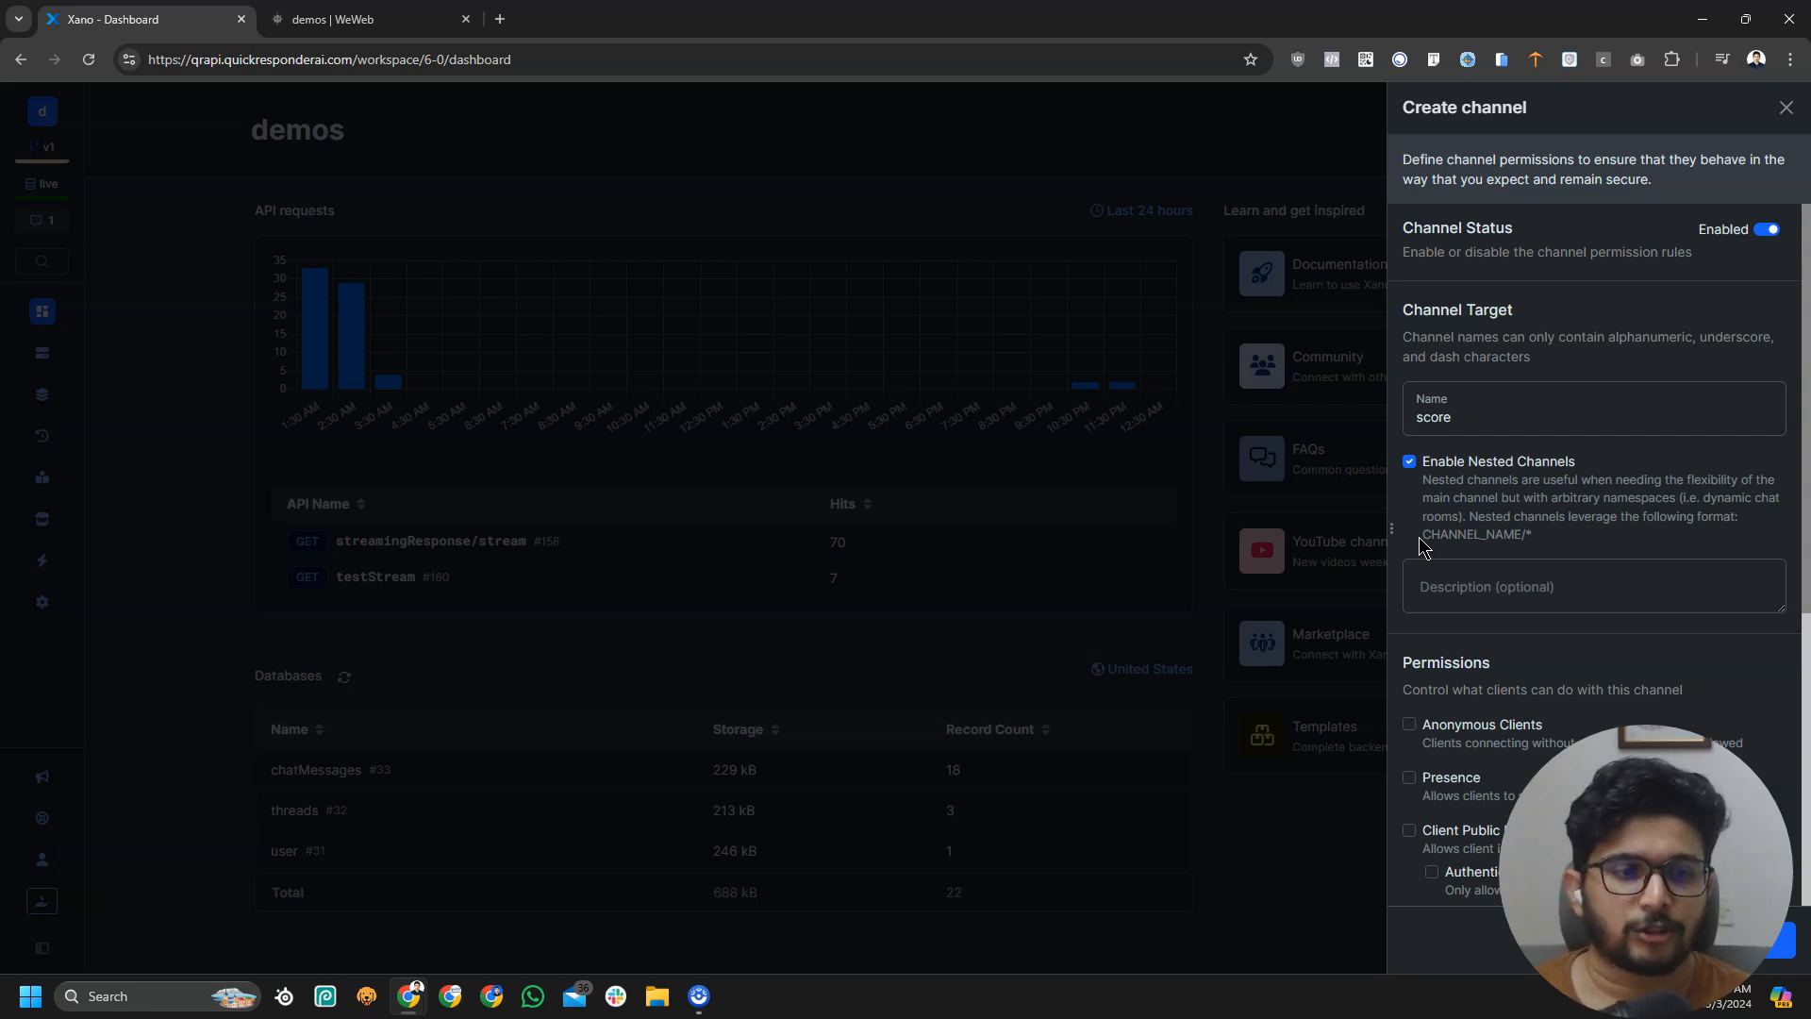
Append '/psg' to the channel name
click(358, 19)
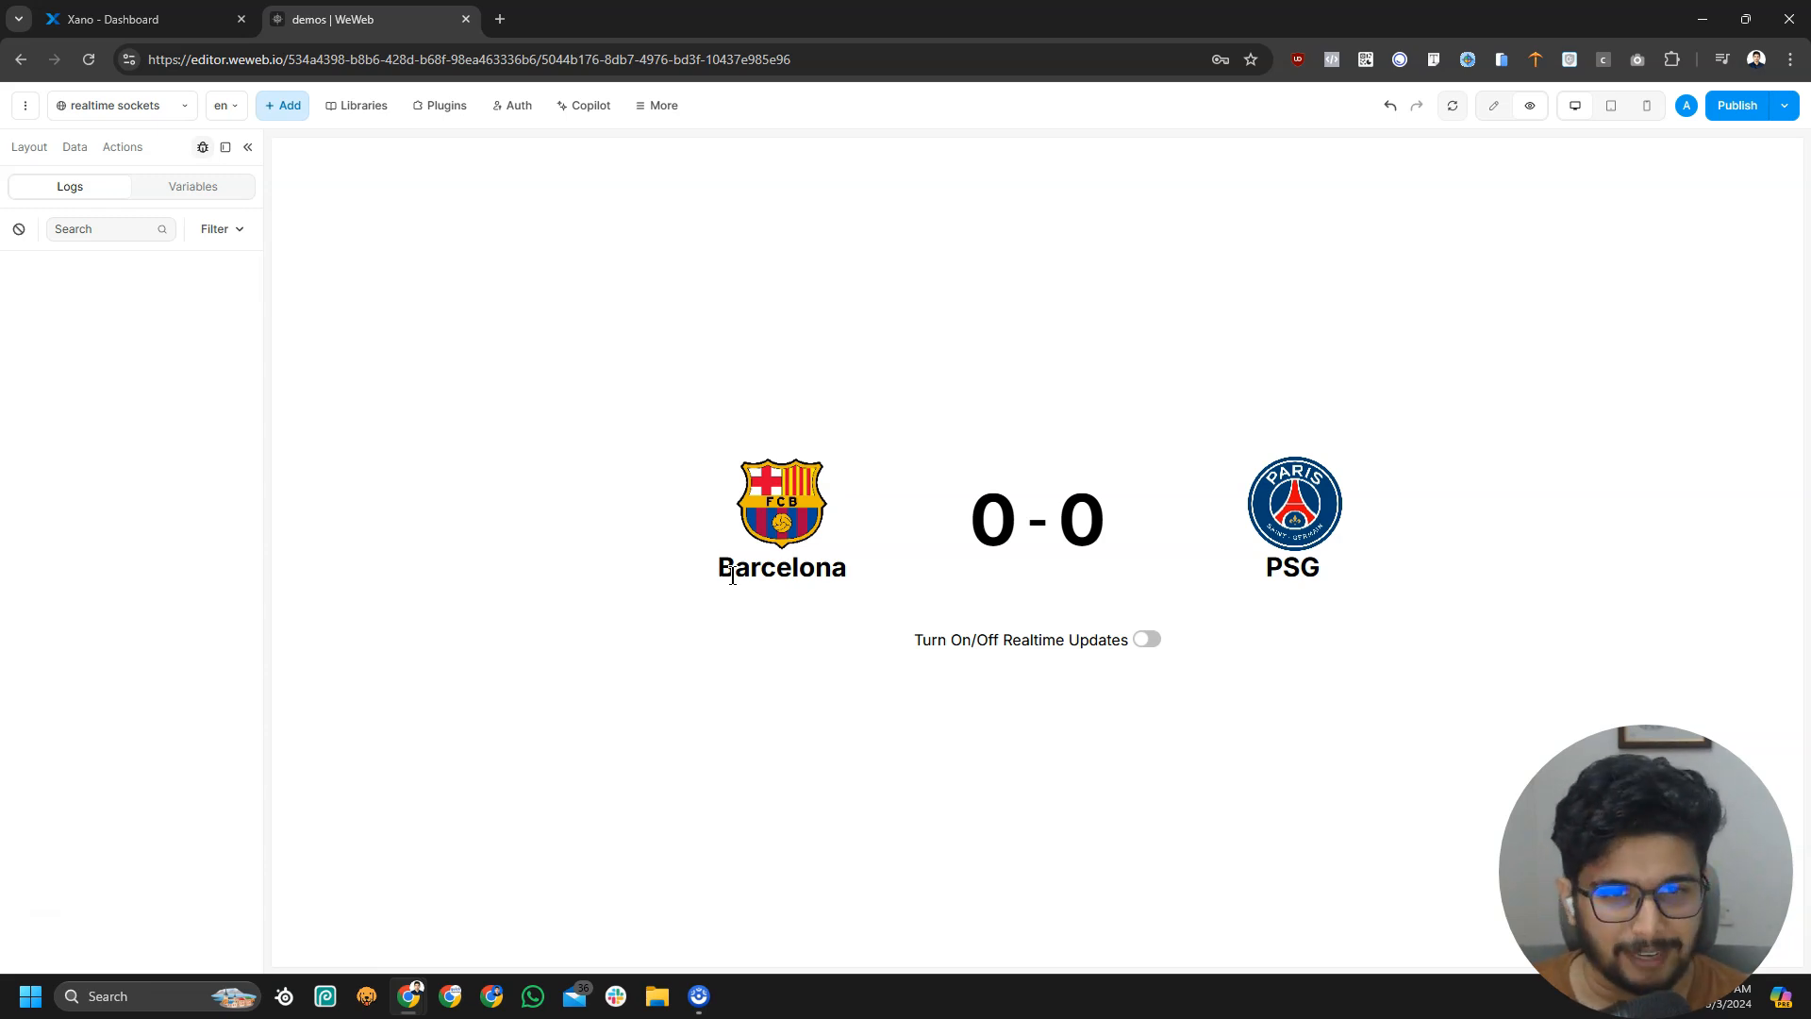
key(ctrl+1)
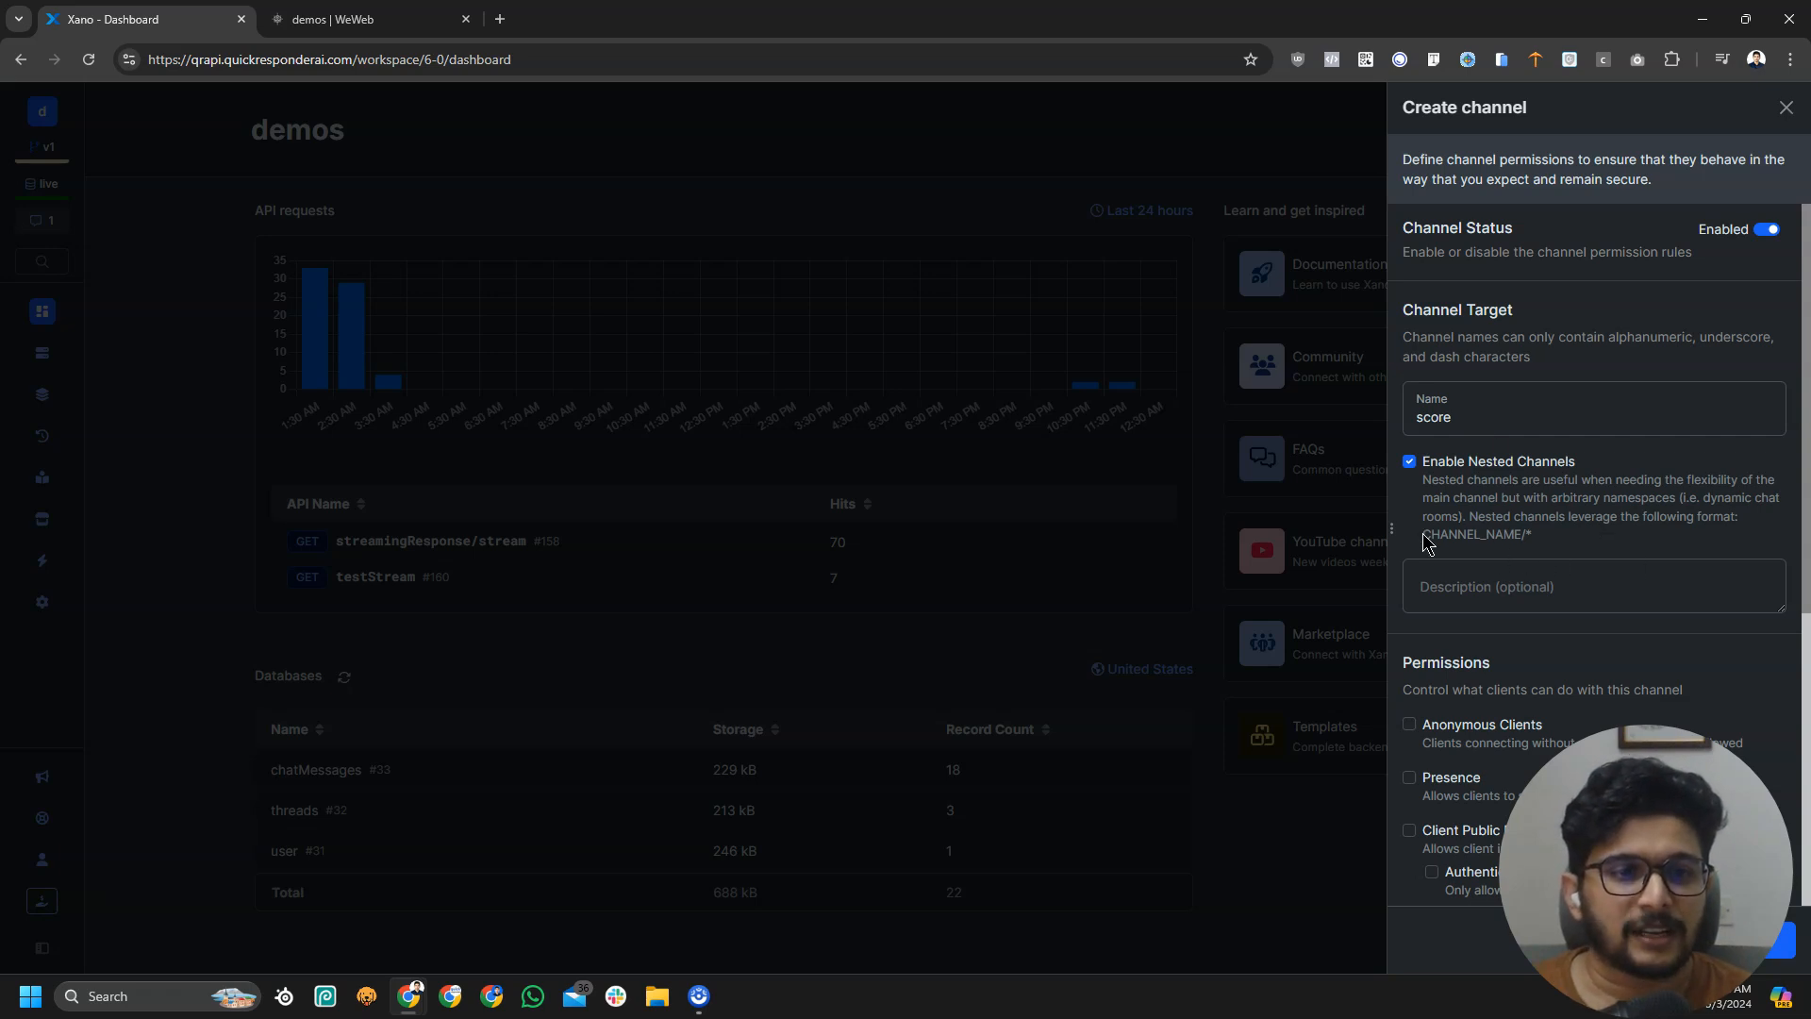
click(1480, 407)
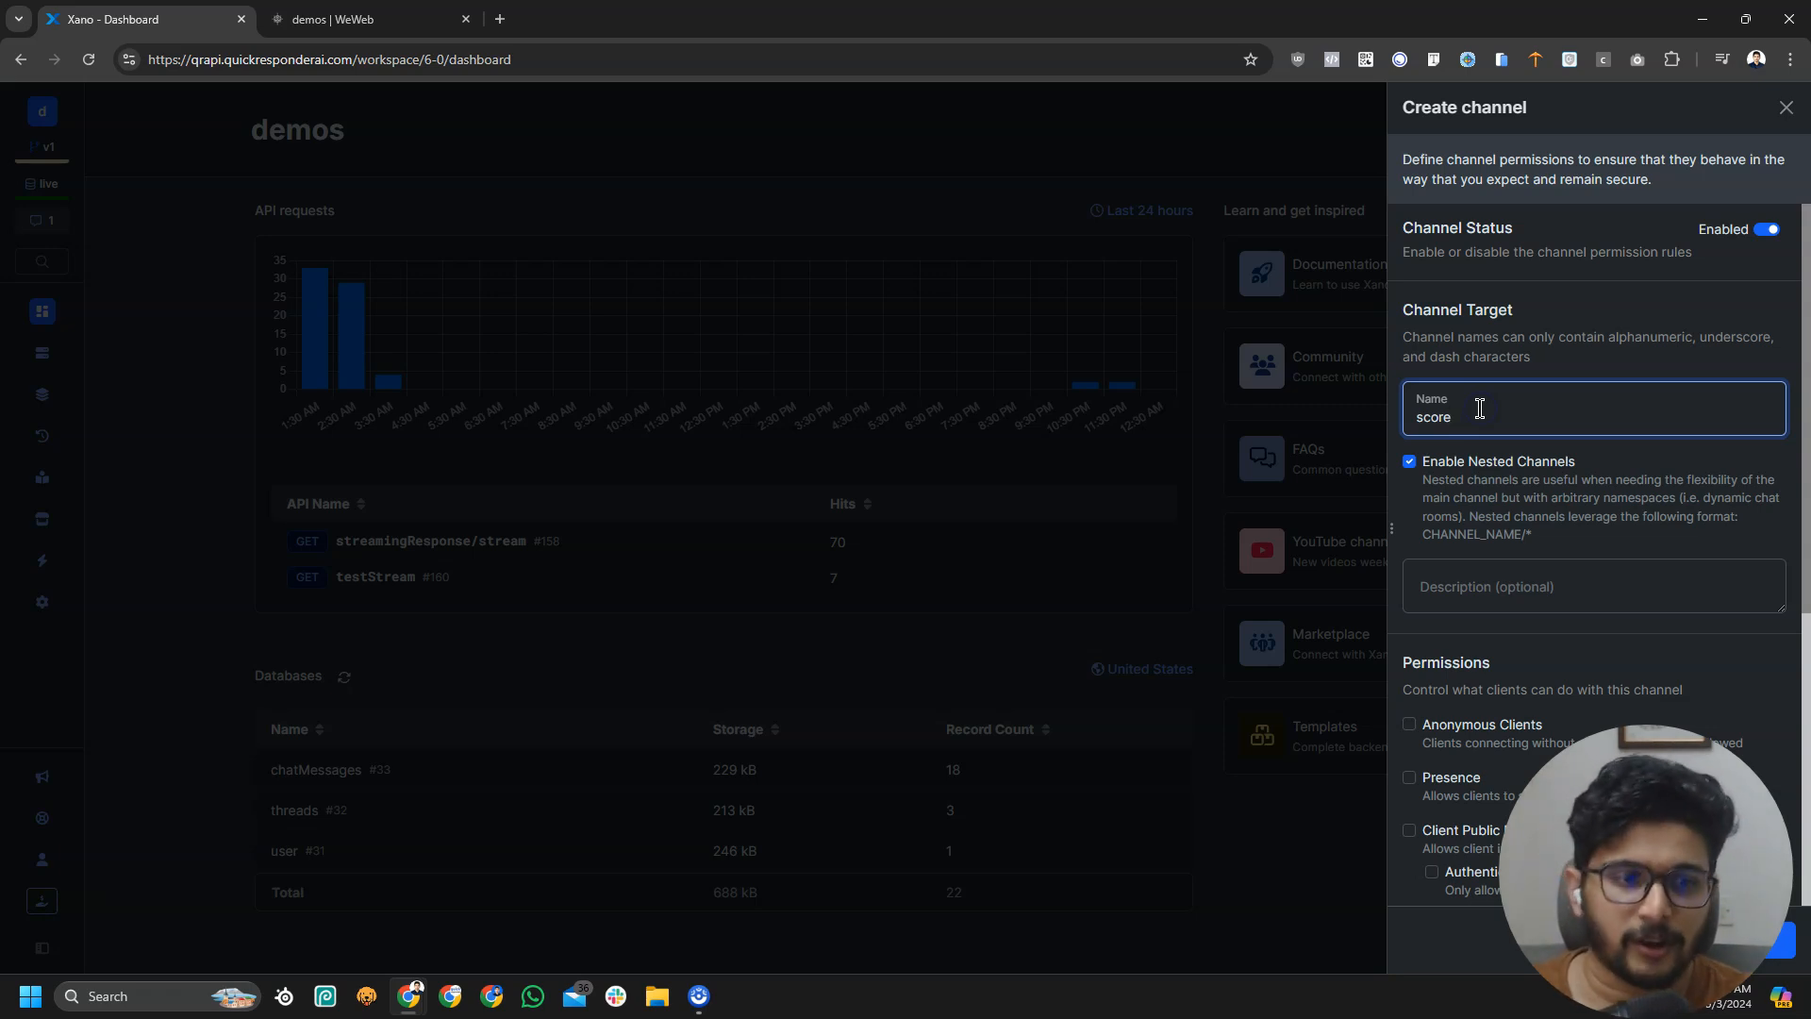
text(/psg)
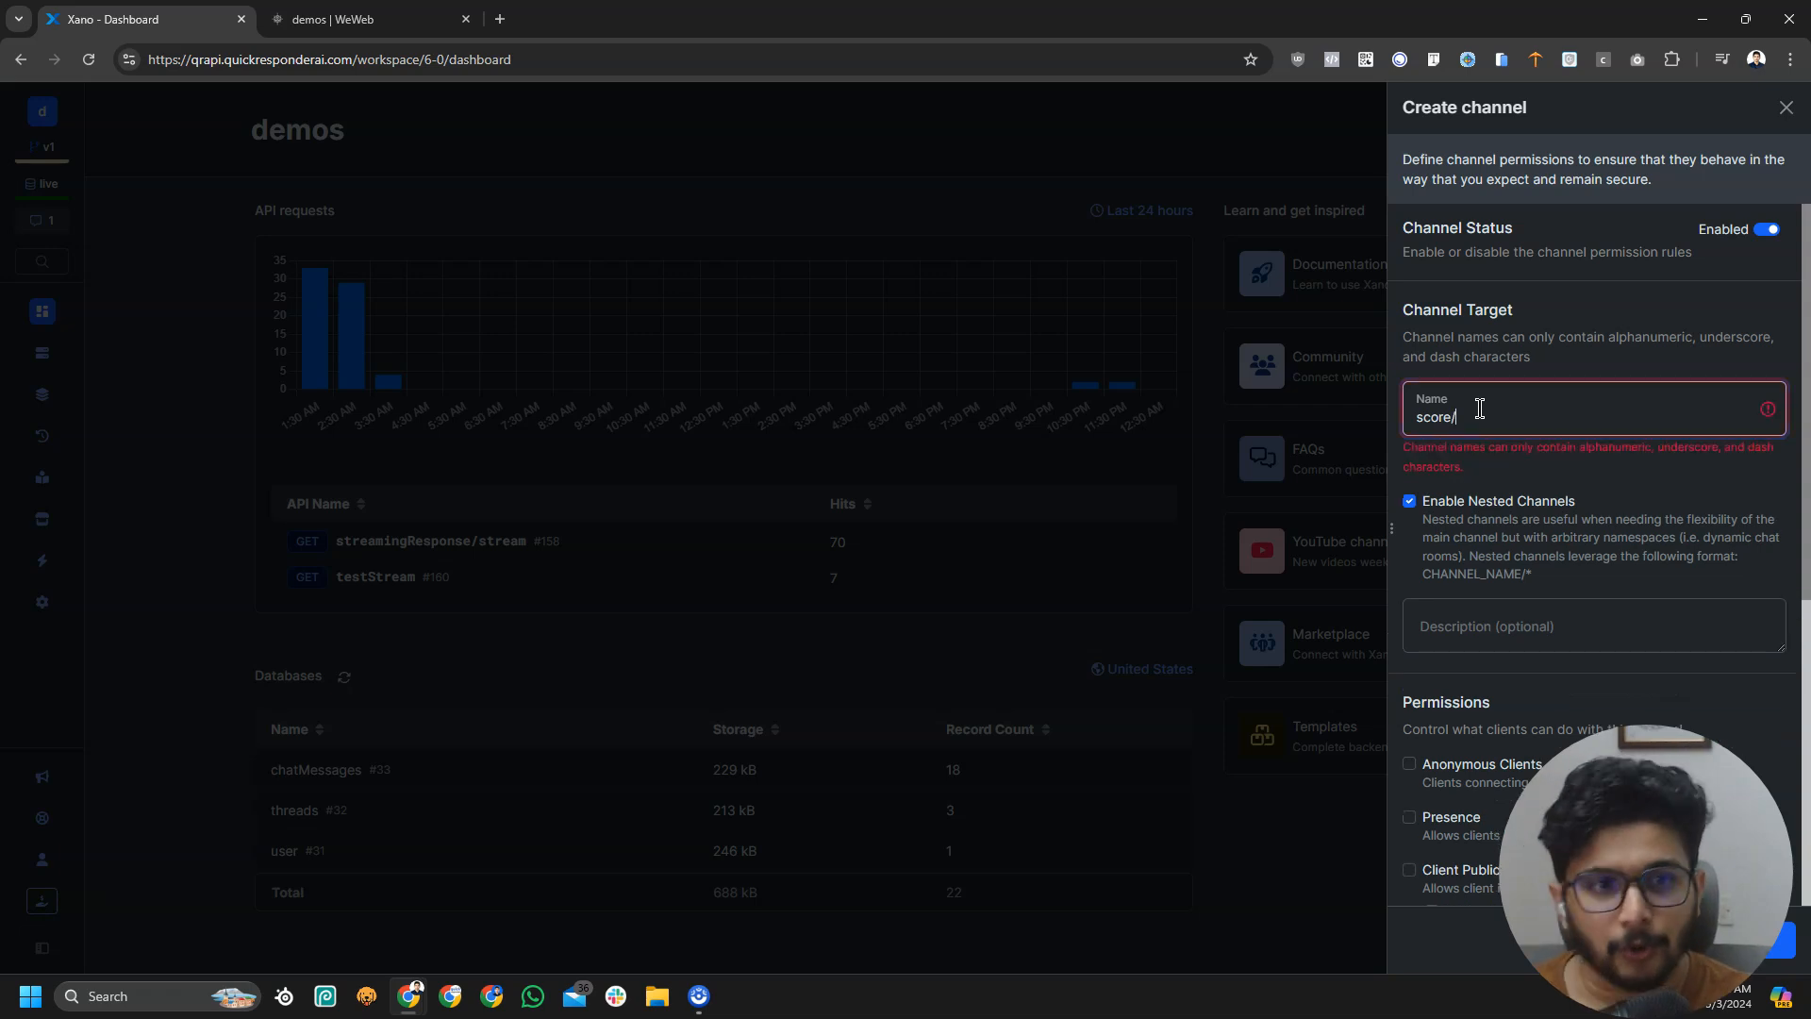
Trim the channel name back to 'score/' by removing the 'fcbvpsg' suffix
key(BackSpace)
key(BackSpace)
key(BackSpace)
text(fcb)
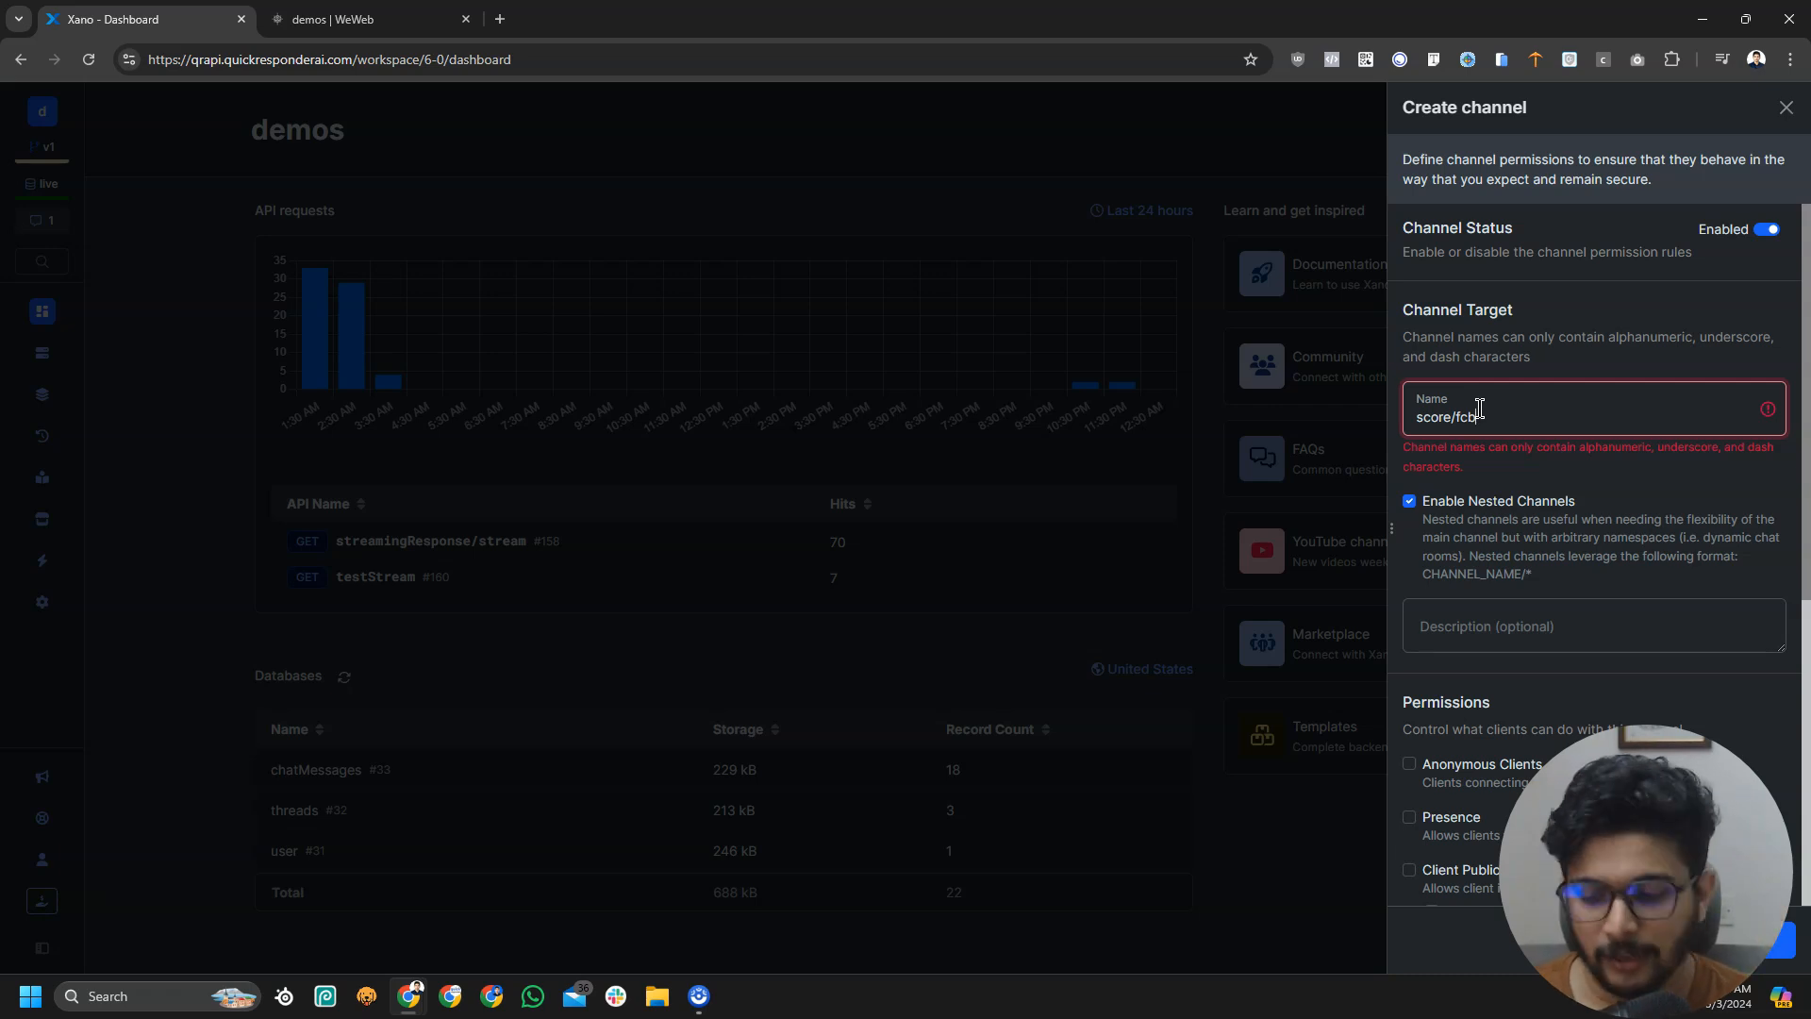
text(vpsg)
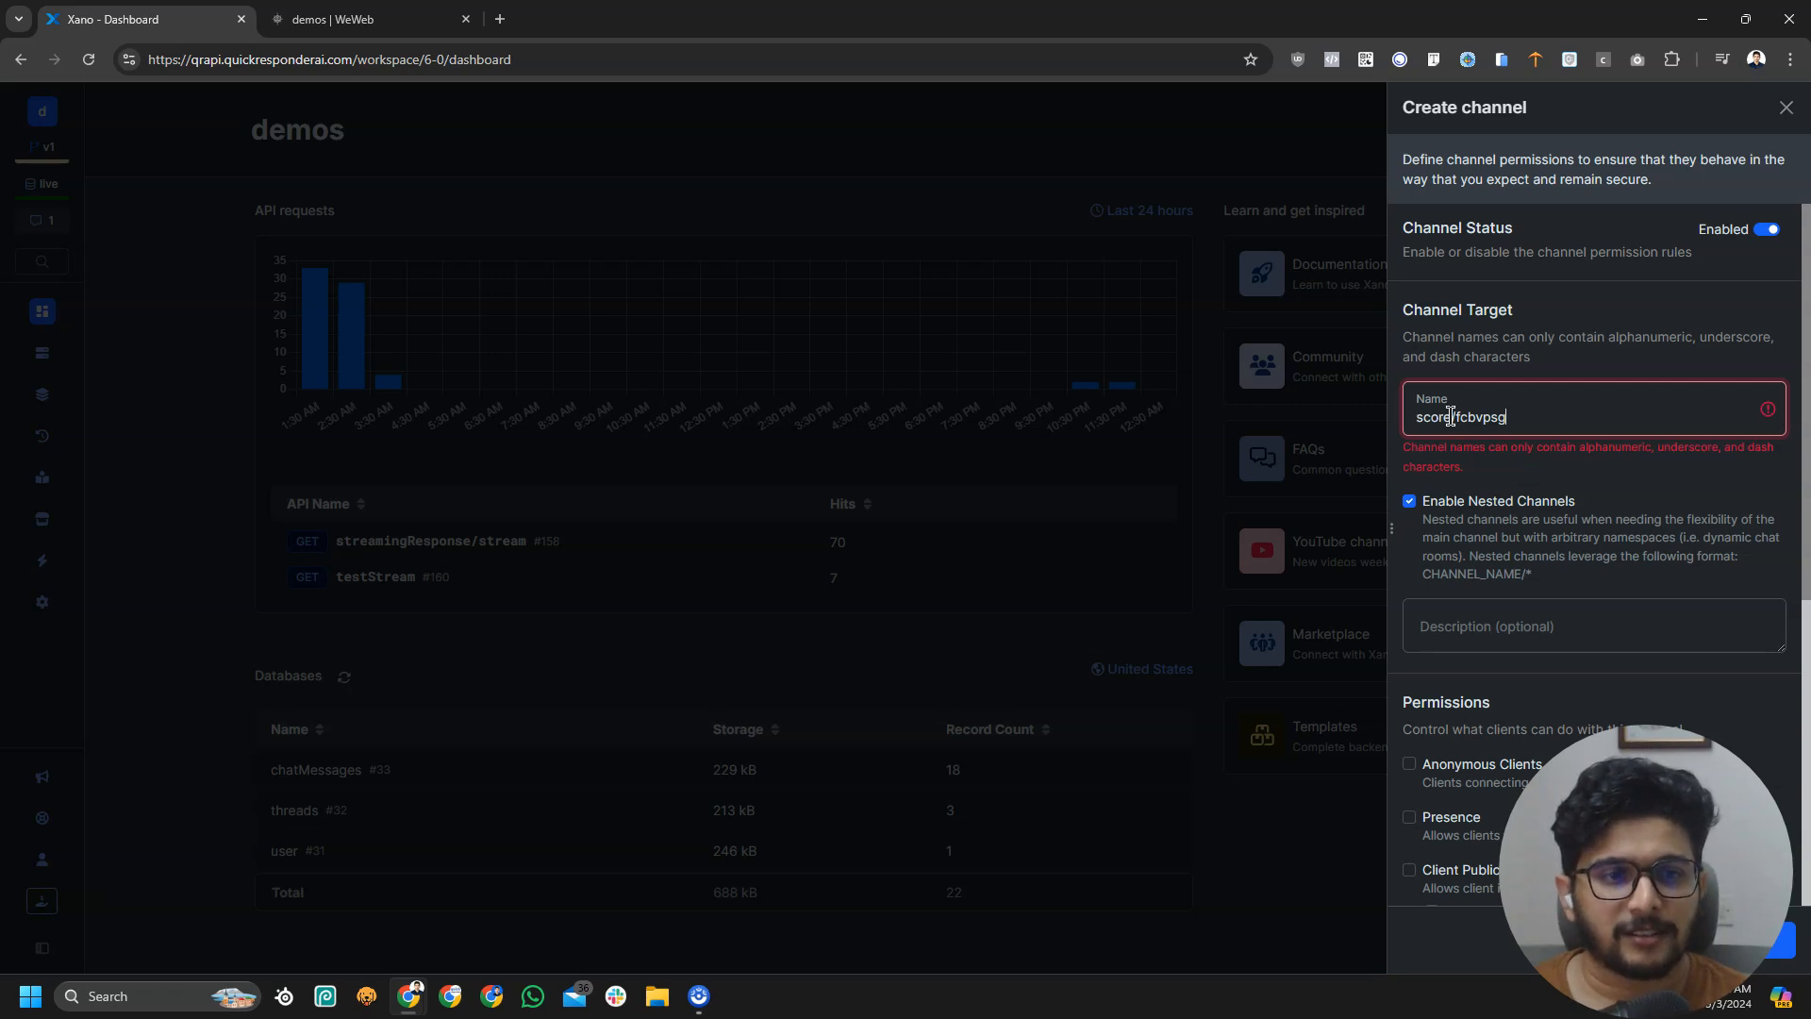
drag(1459, 422, 1538, 420)
key(BackSpace)
key(BackSpace)
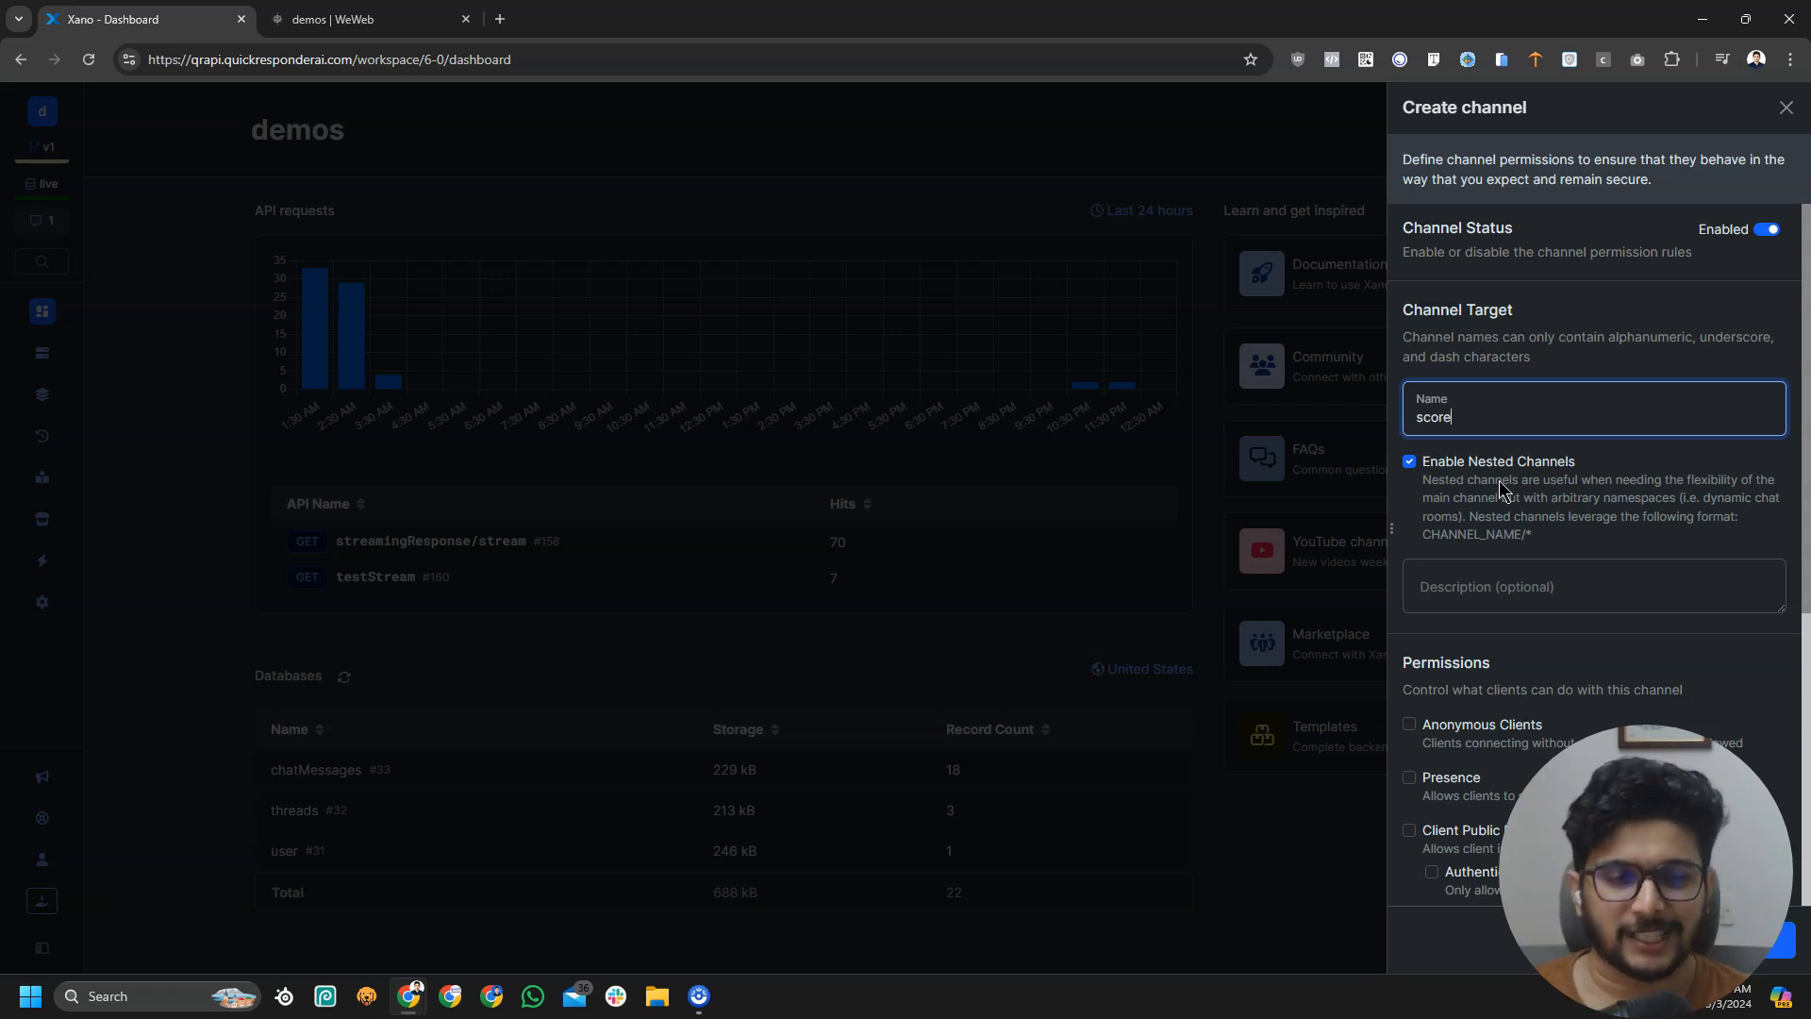
click(1485, 510)
Check Anonymous Clients and Presence in the new channel's permissions
scroll(1491, 528, down, 1)
scroll(1491, 544, down, 3)
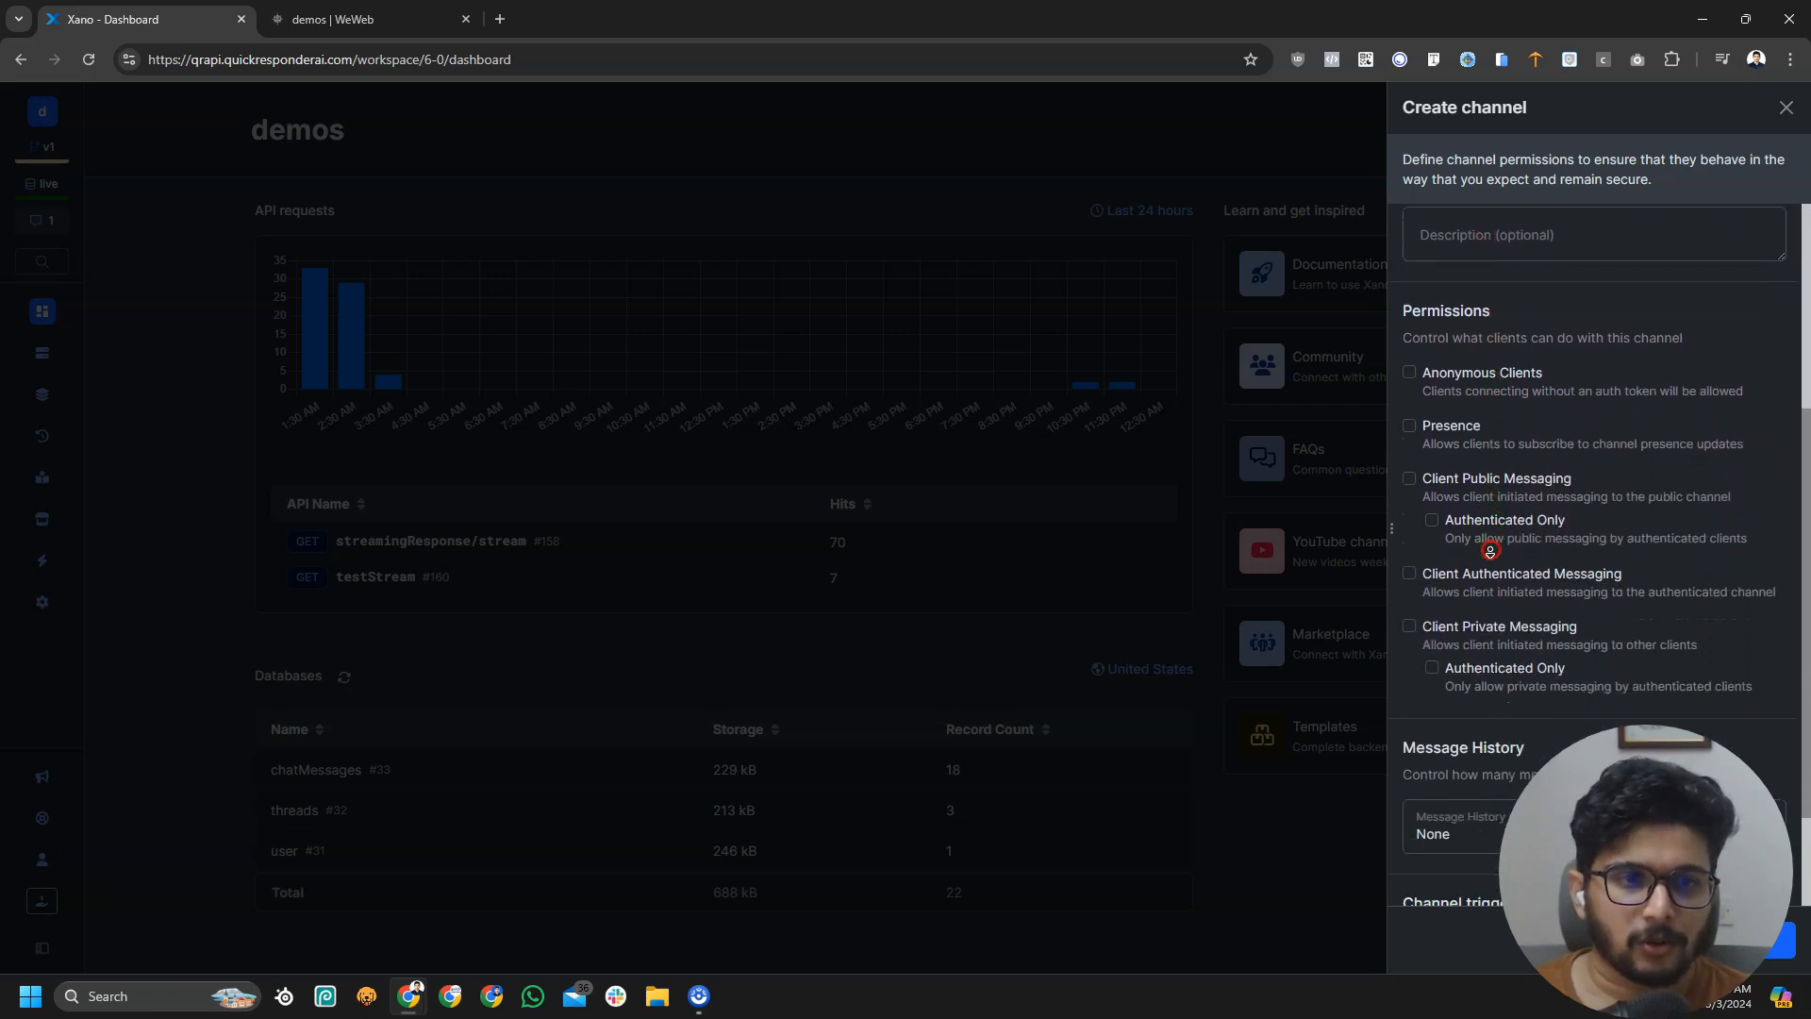
click(1454, 382)
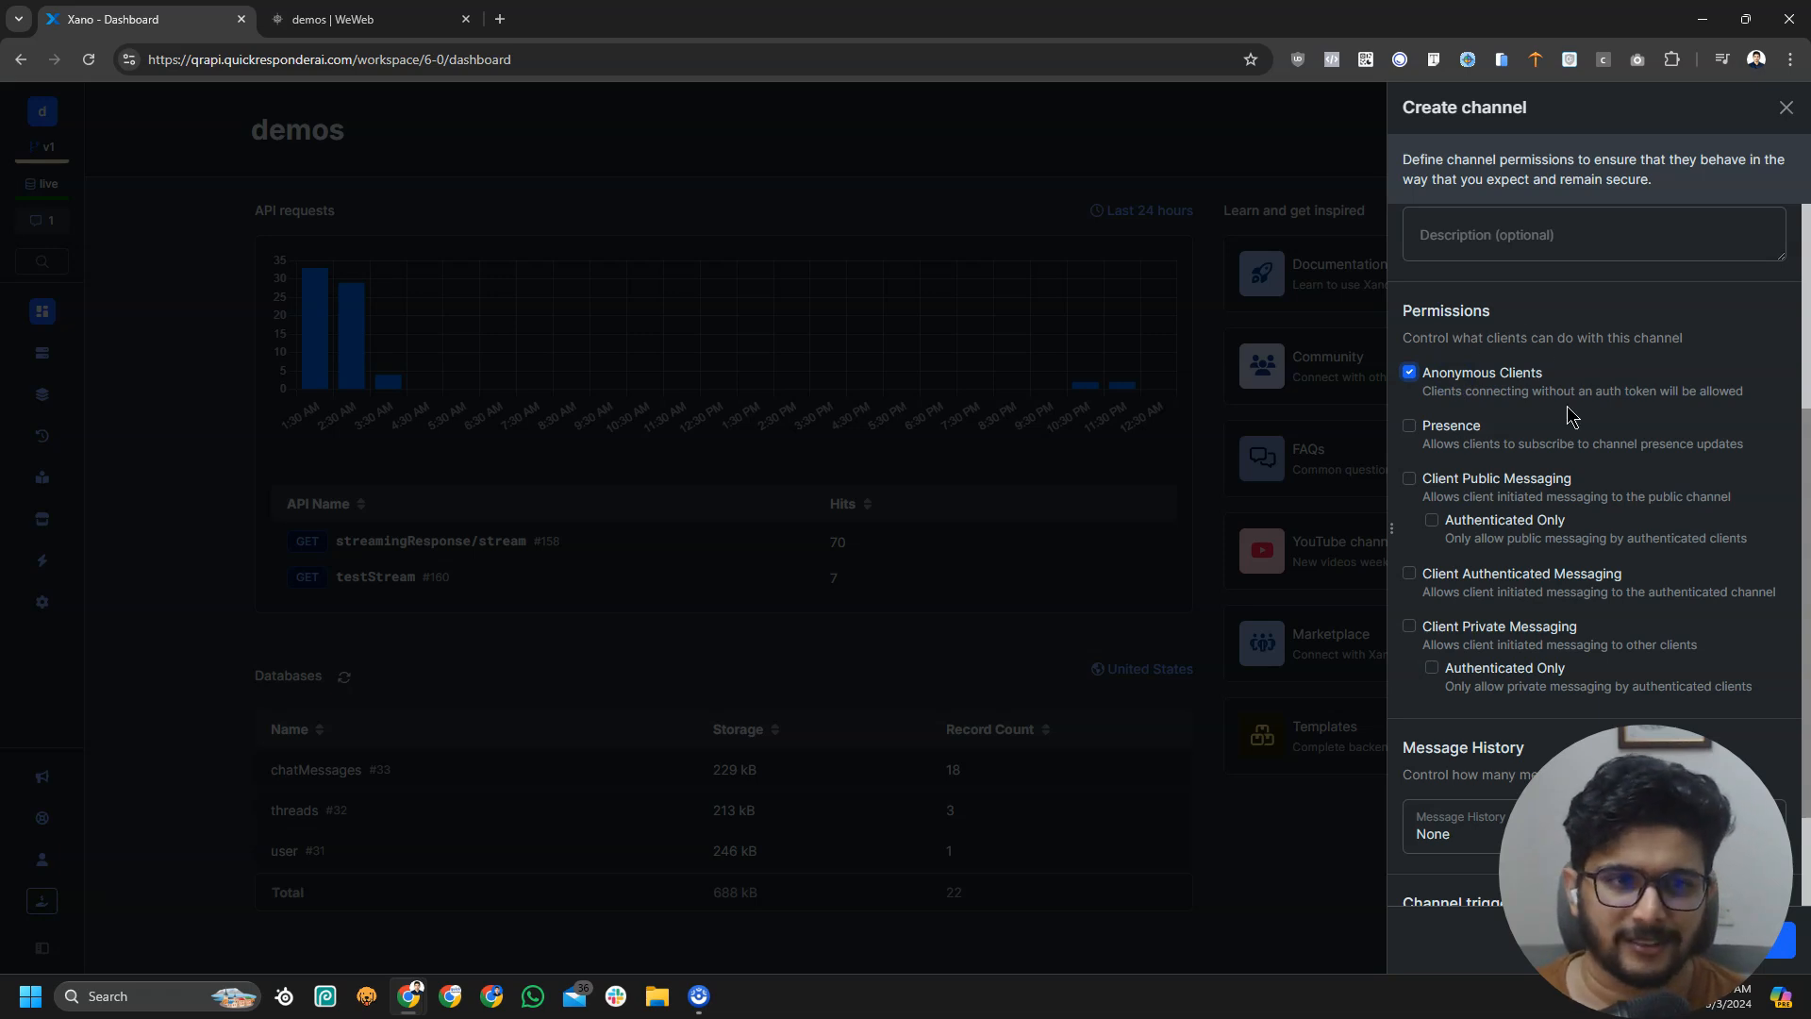
click(1441, 429)
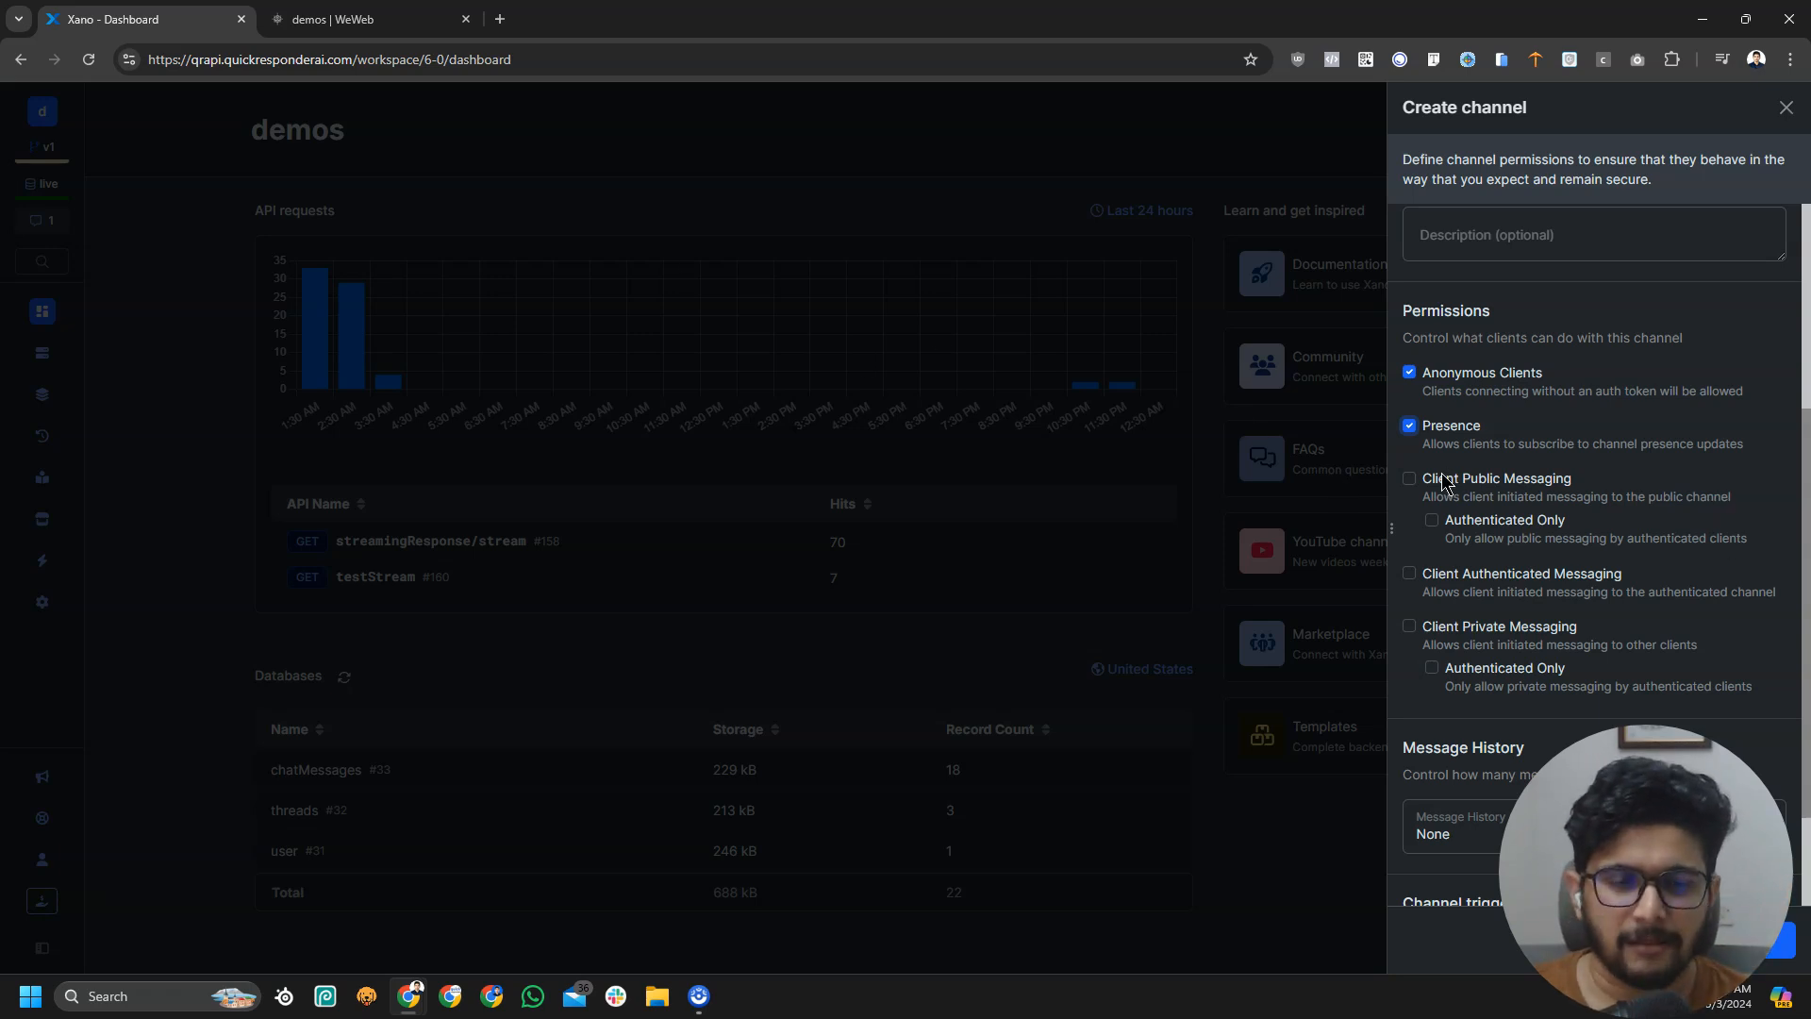
click(378, 19)
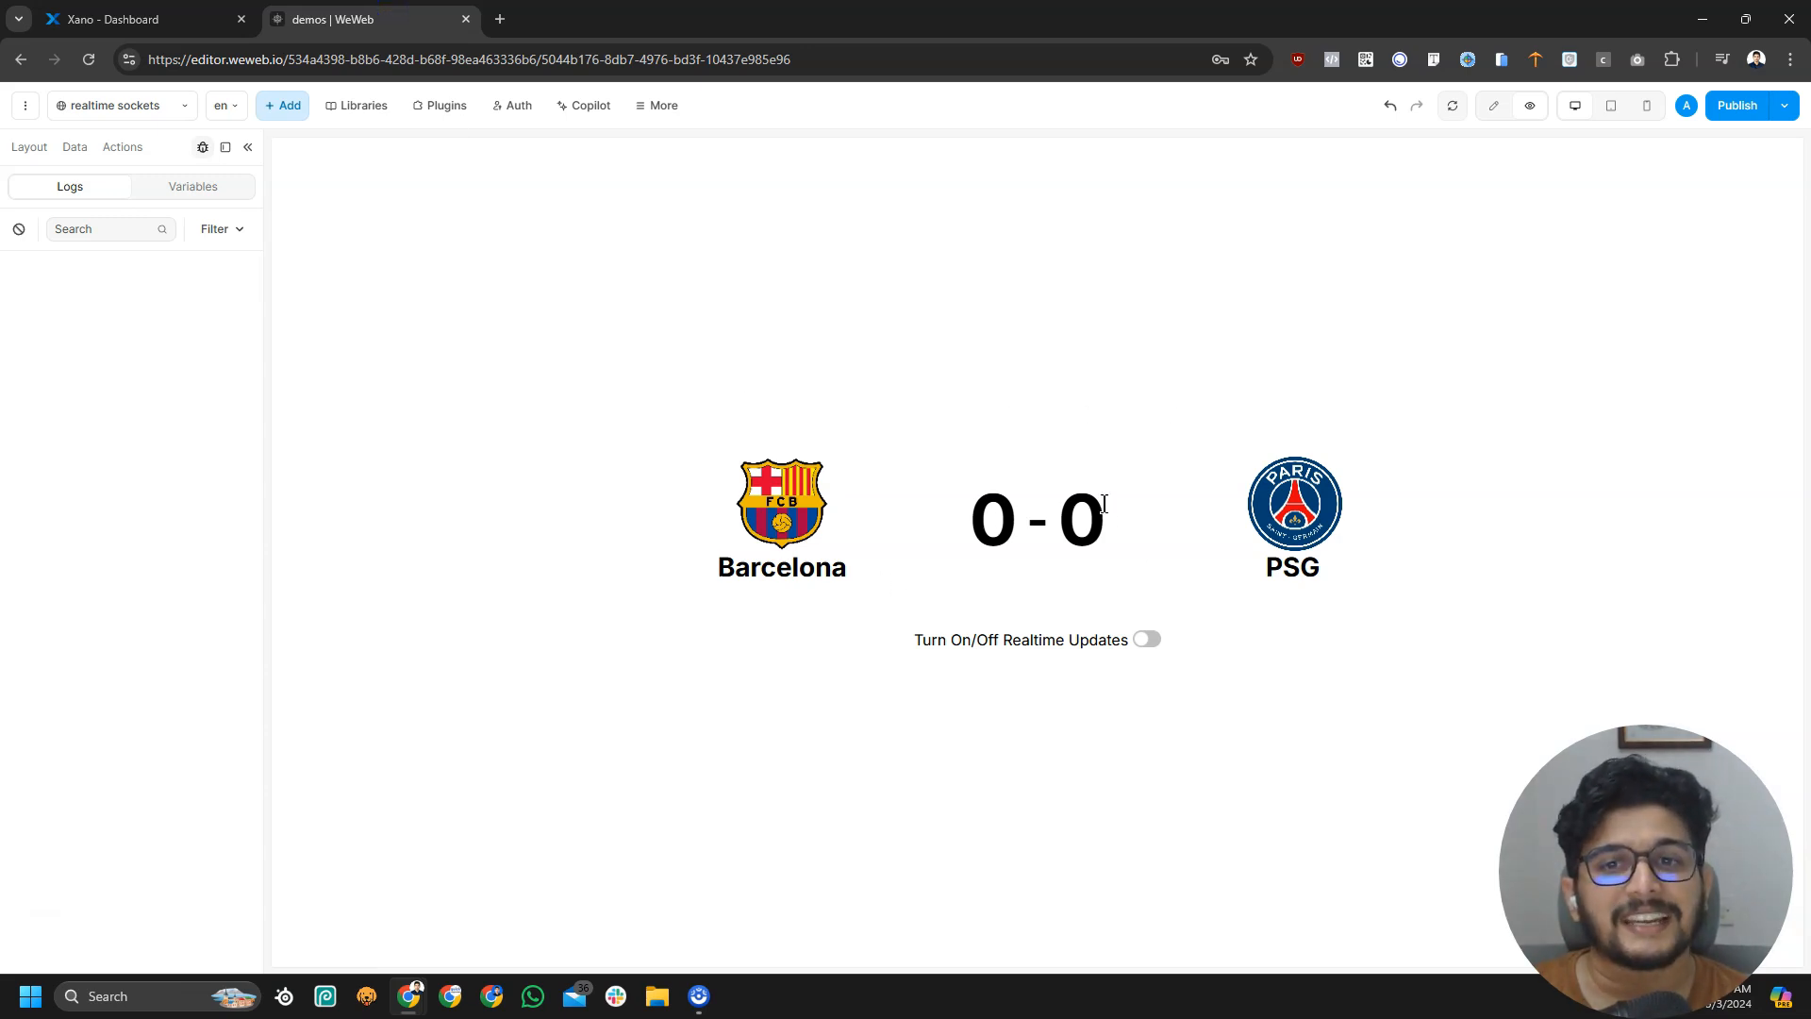
click(142, 19)
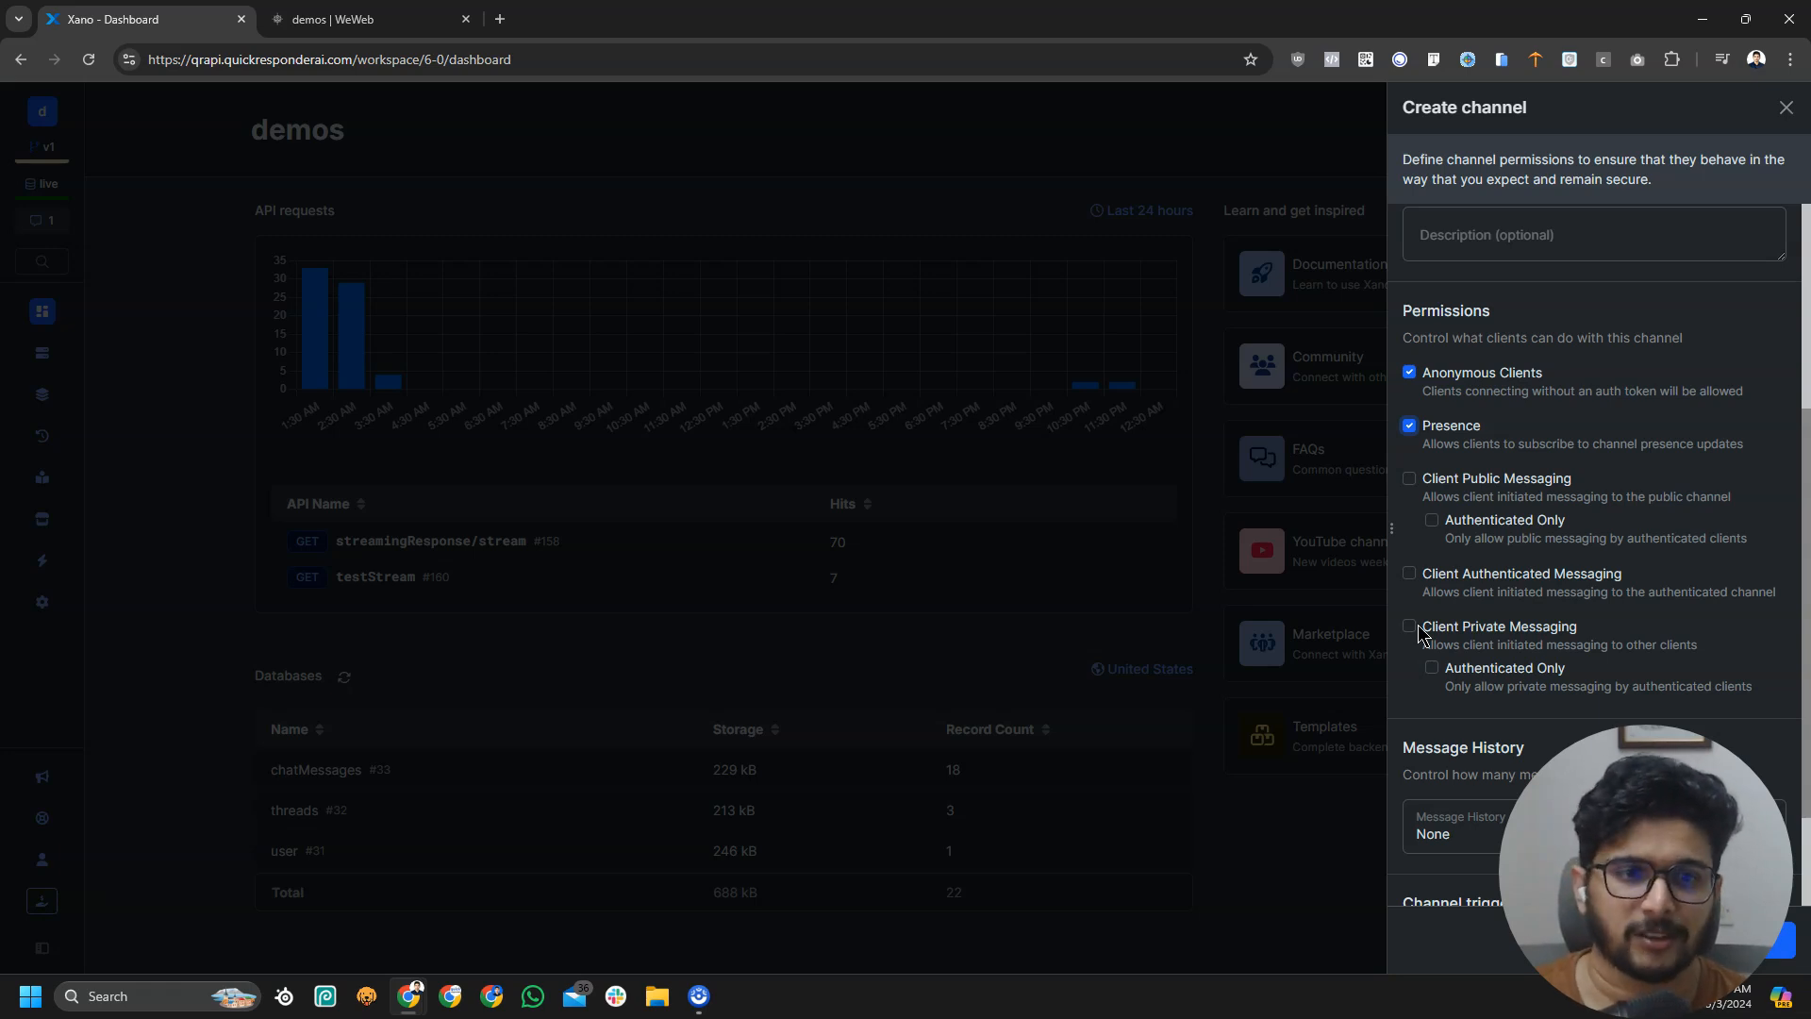
Create the score/* channel from the bottom of the Create channel panel
scroll(1491, 677, down, 2)
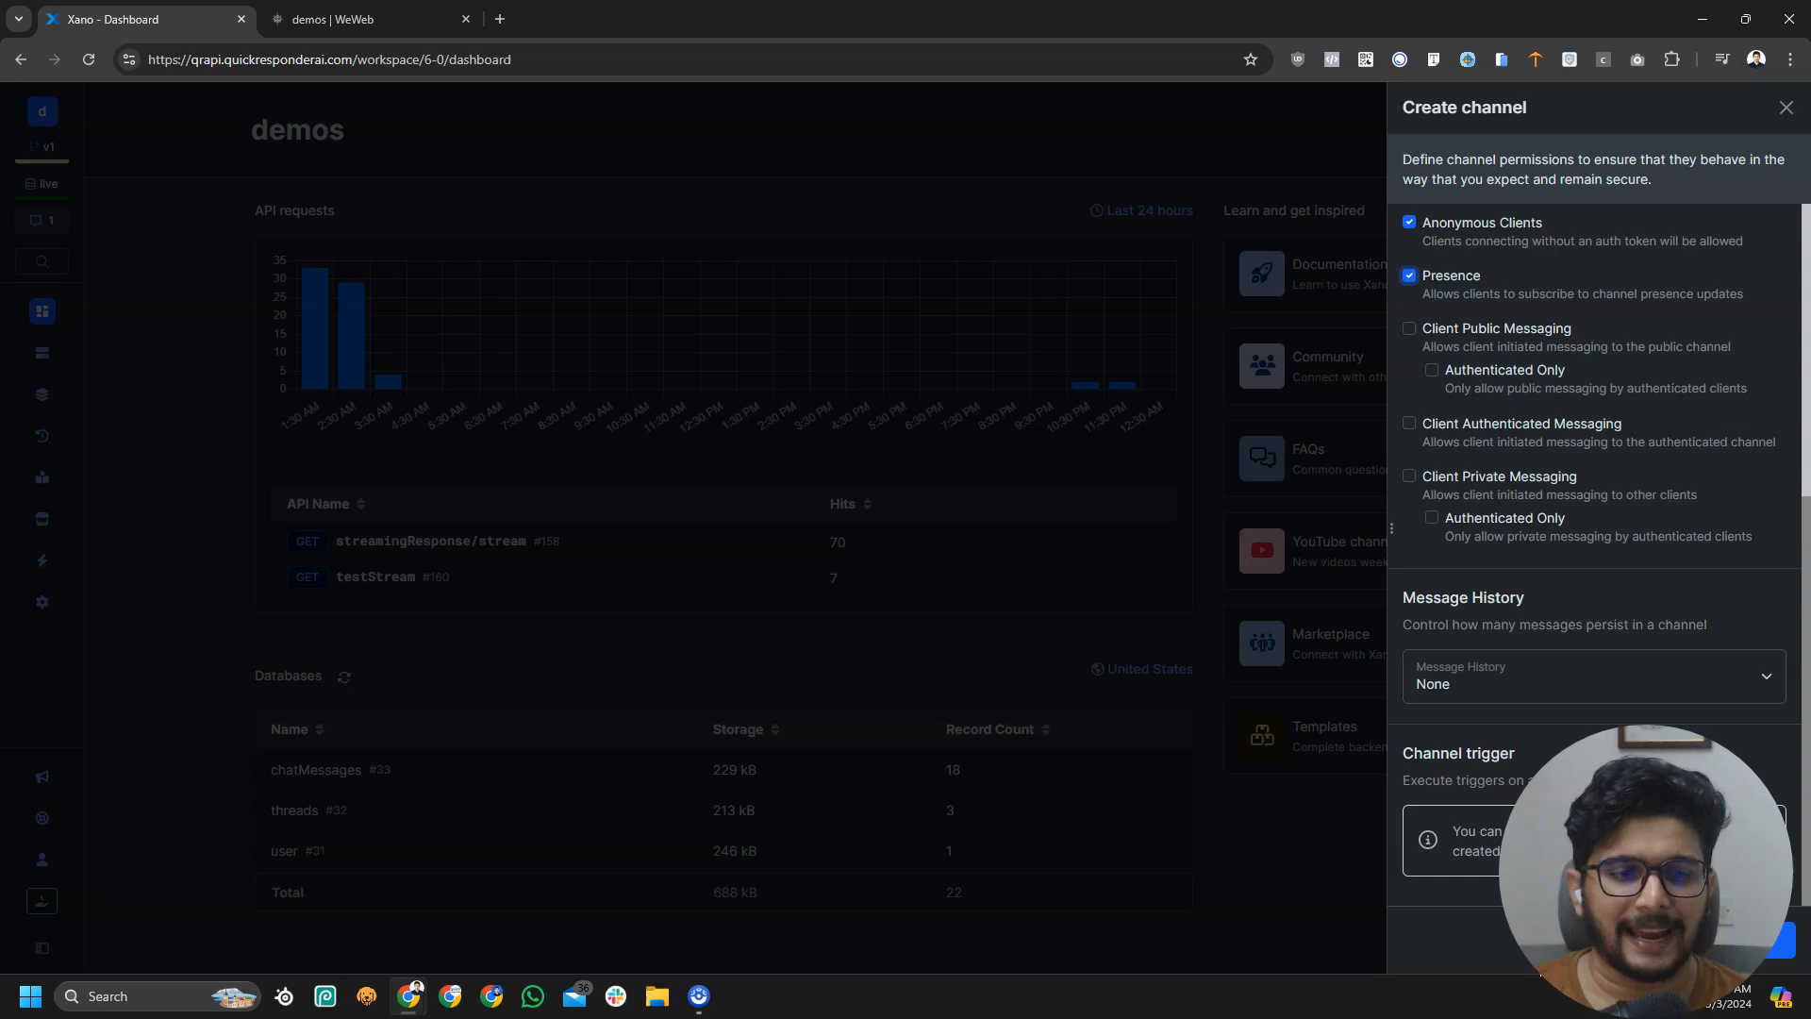
click(1760, 941)
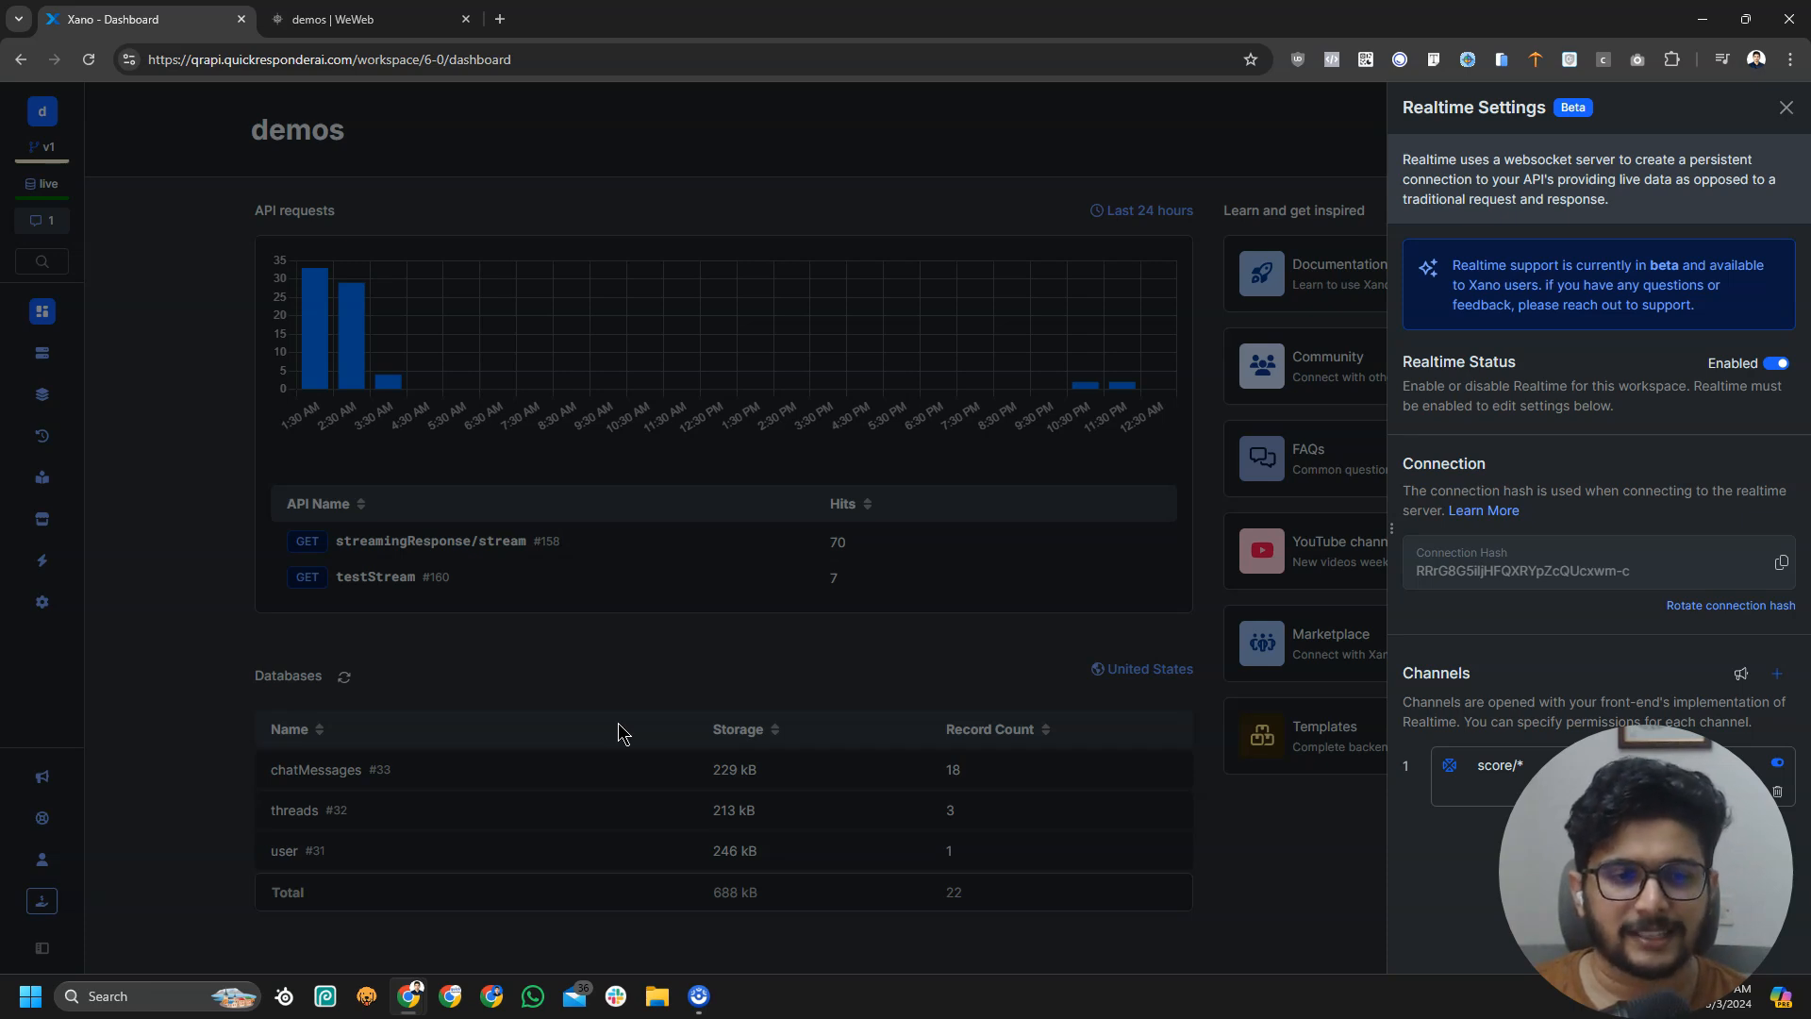
Close Xano's Realtime Settings, toggle WeWeb's Realtime Updates switch on and off, and clear the logs
click(605, 670)
click(337, 20)
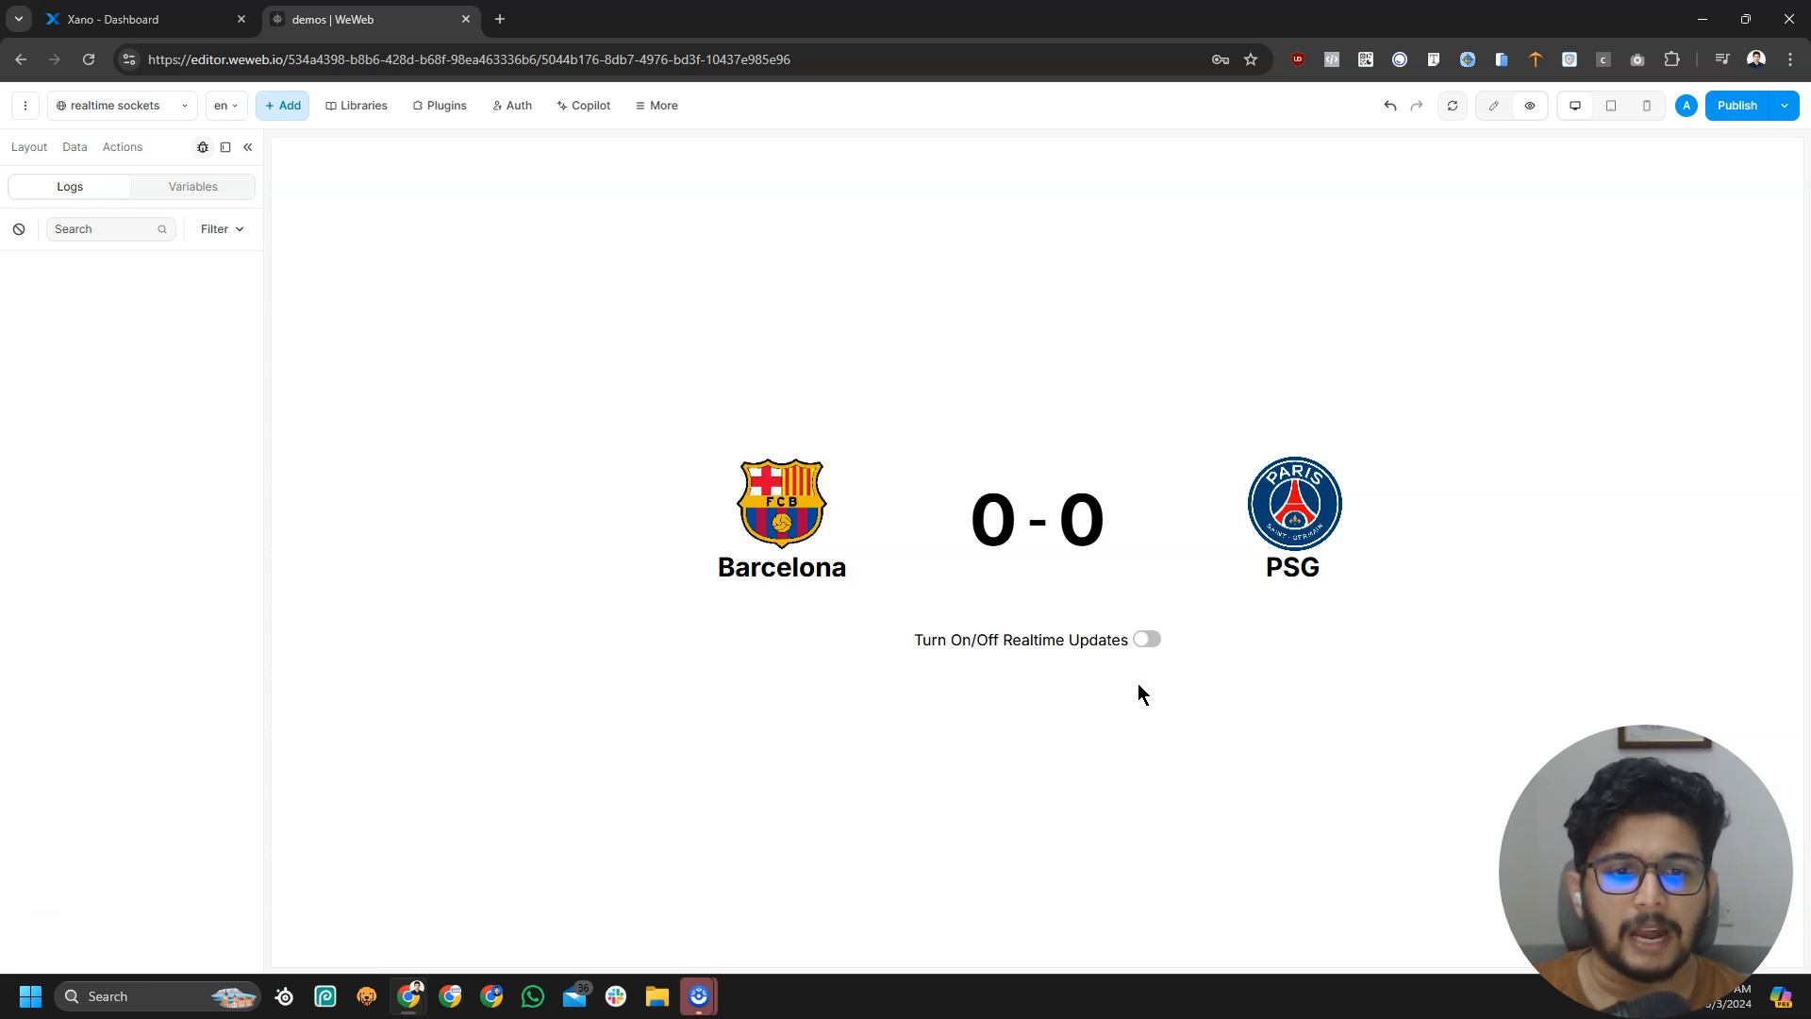
click(1147, 639)
click(1147, 640)
click(1148, 640)
click(19, 229)
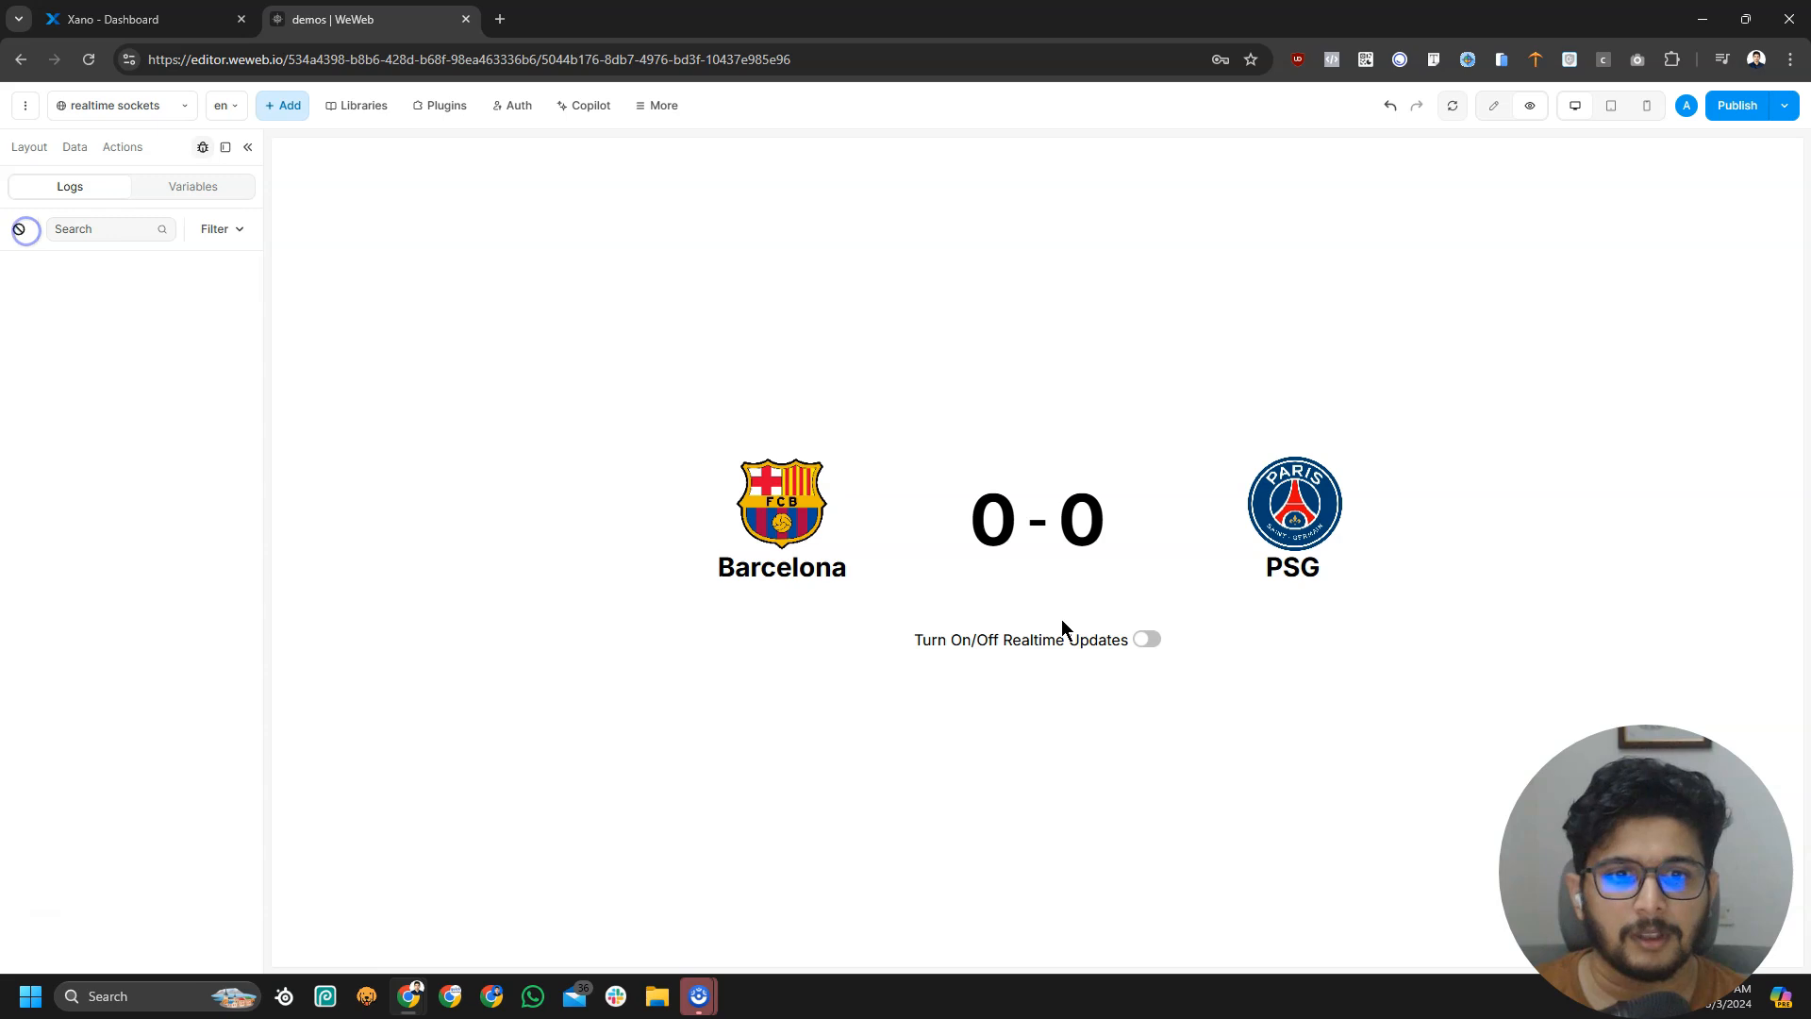
Turn Realtime Updates on then off, confirming the logs show true then false, and clear them
click(1147, 640)
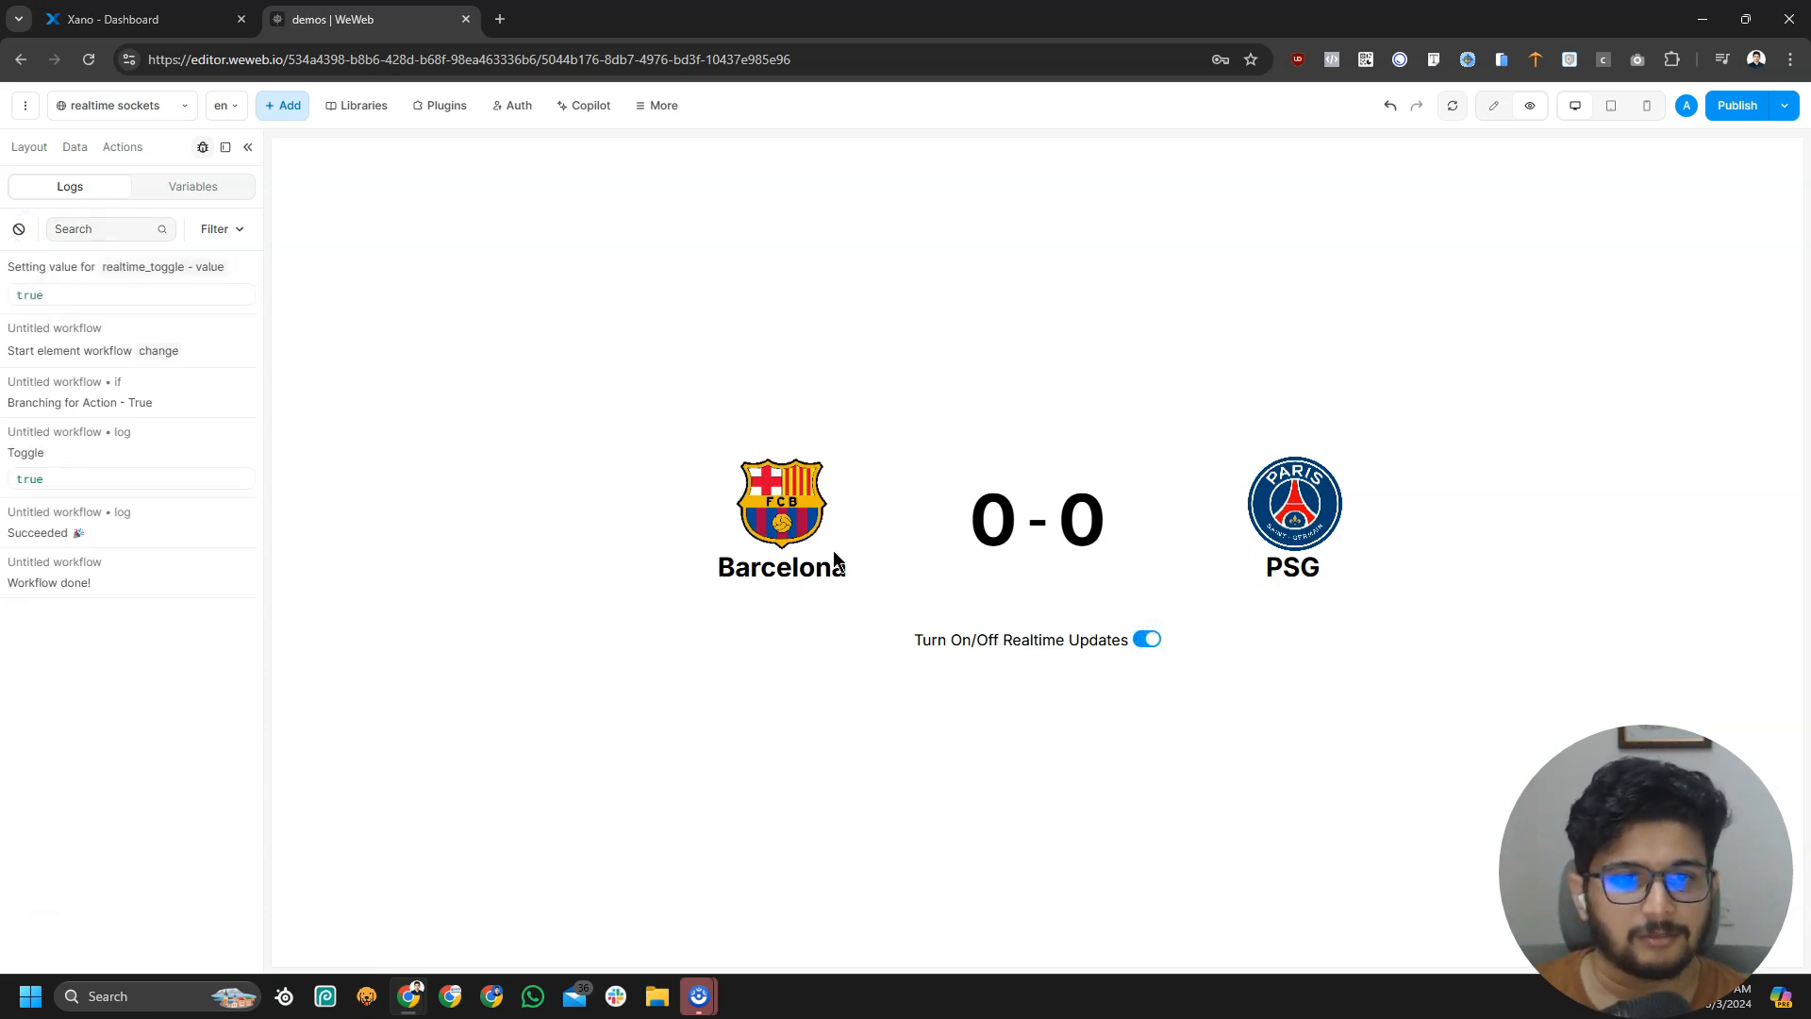
drag(36, 295, 5, 295)
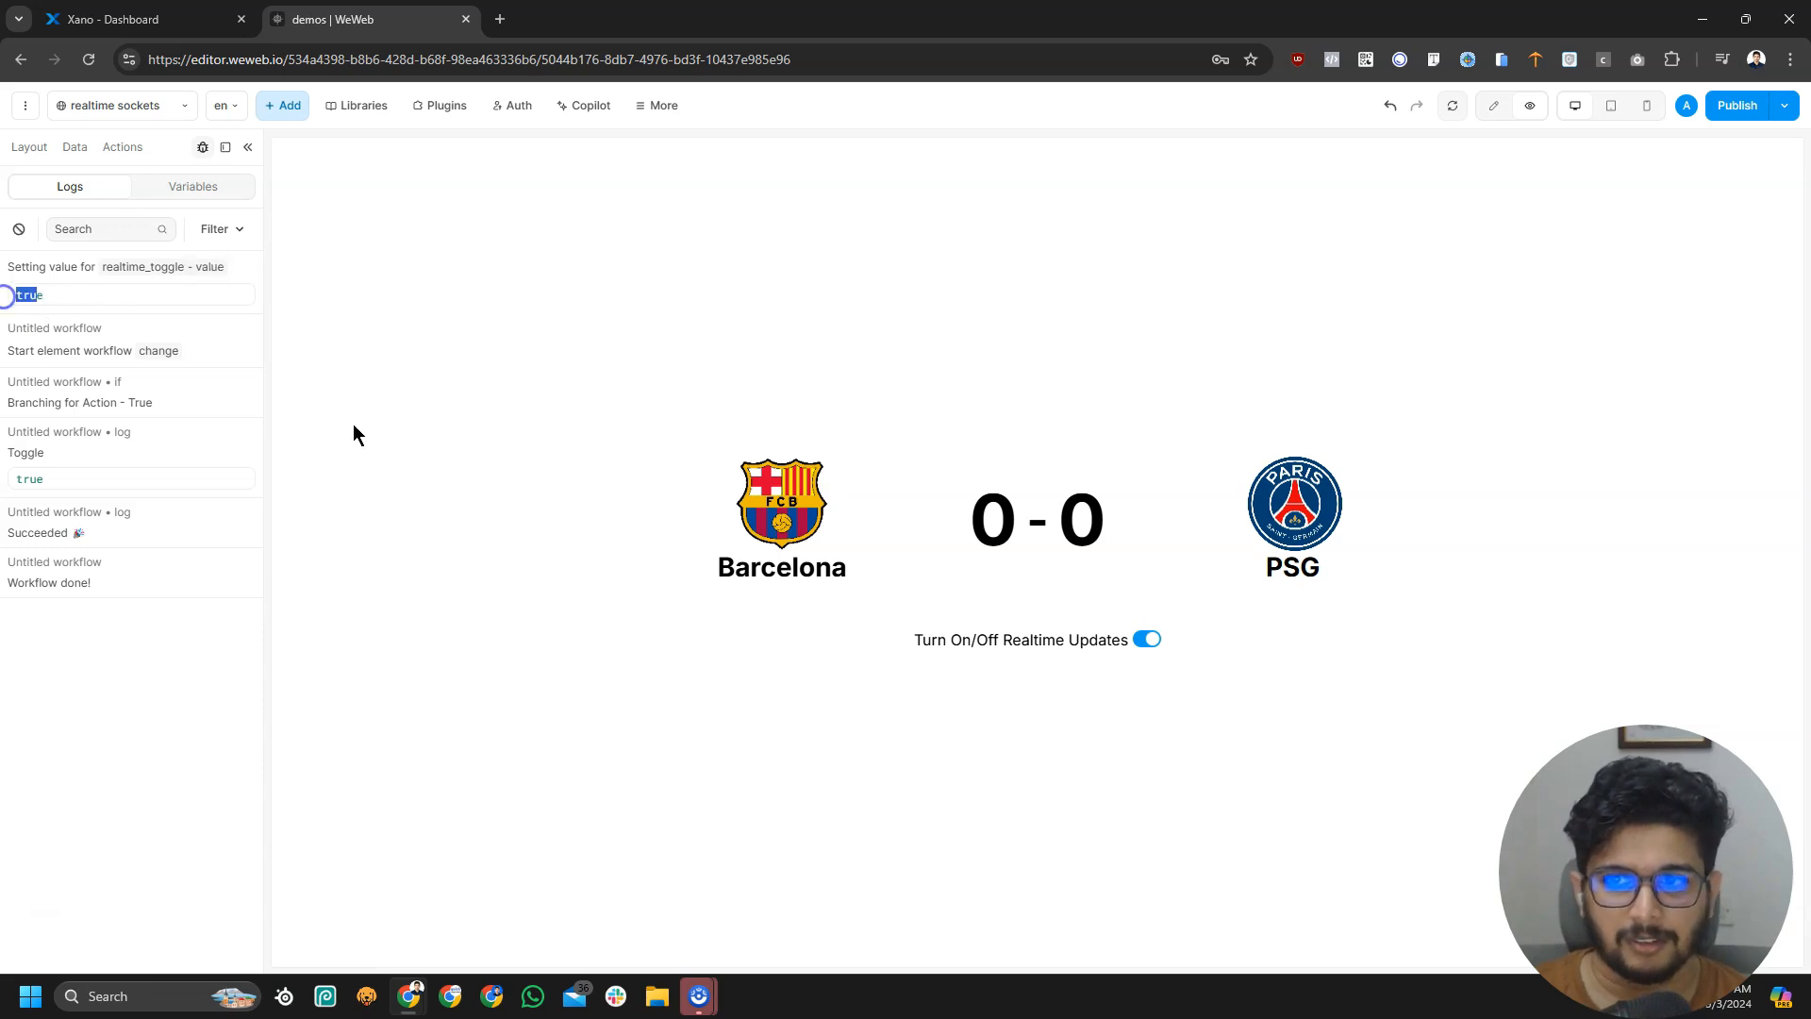
click(1147, 640)
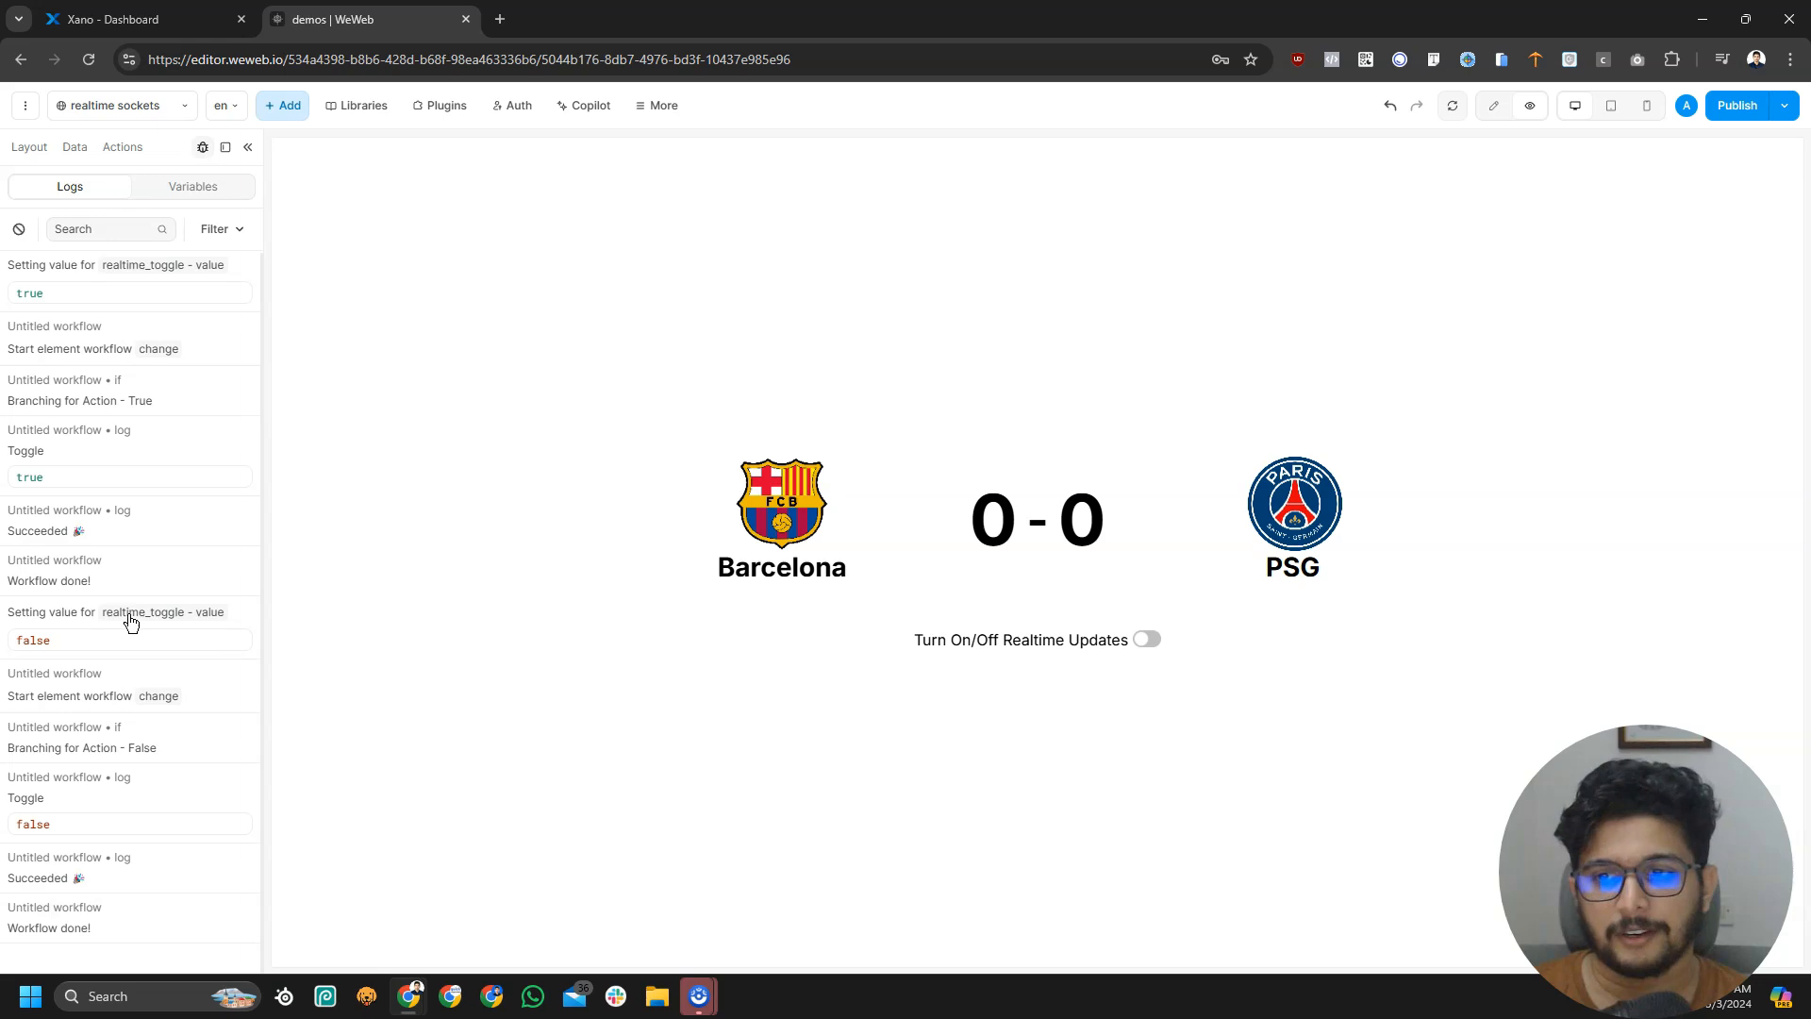
click(18, 229)
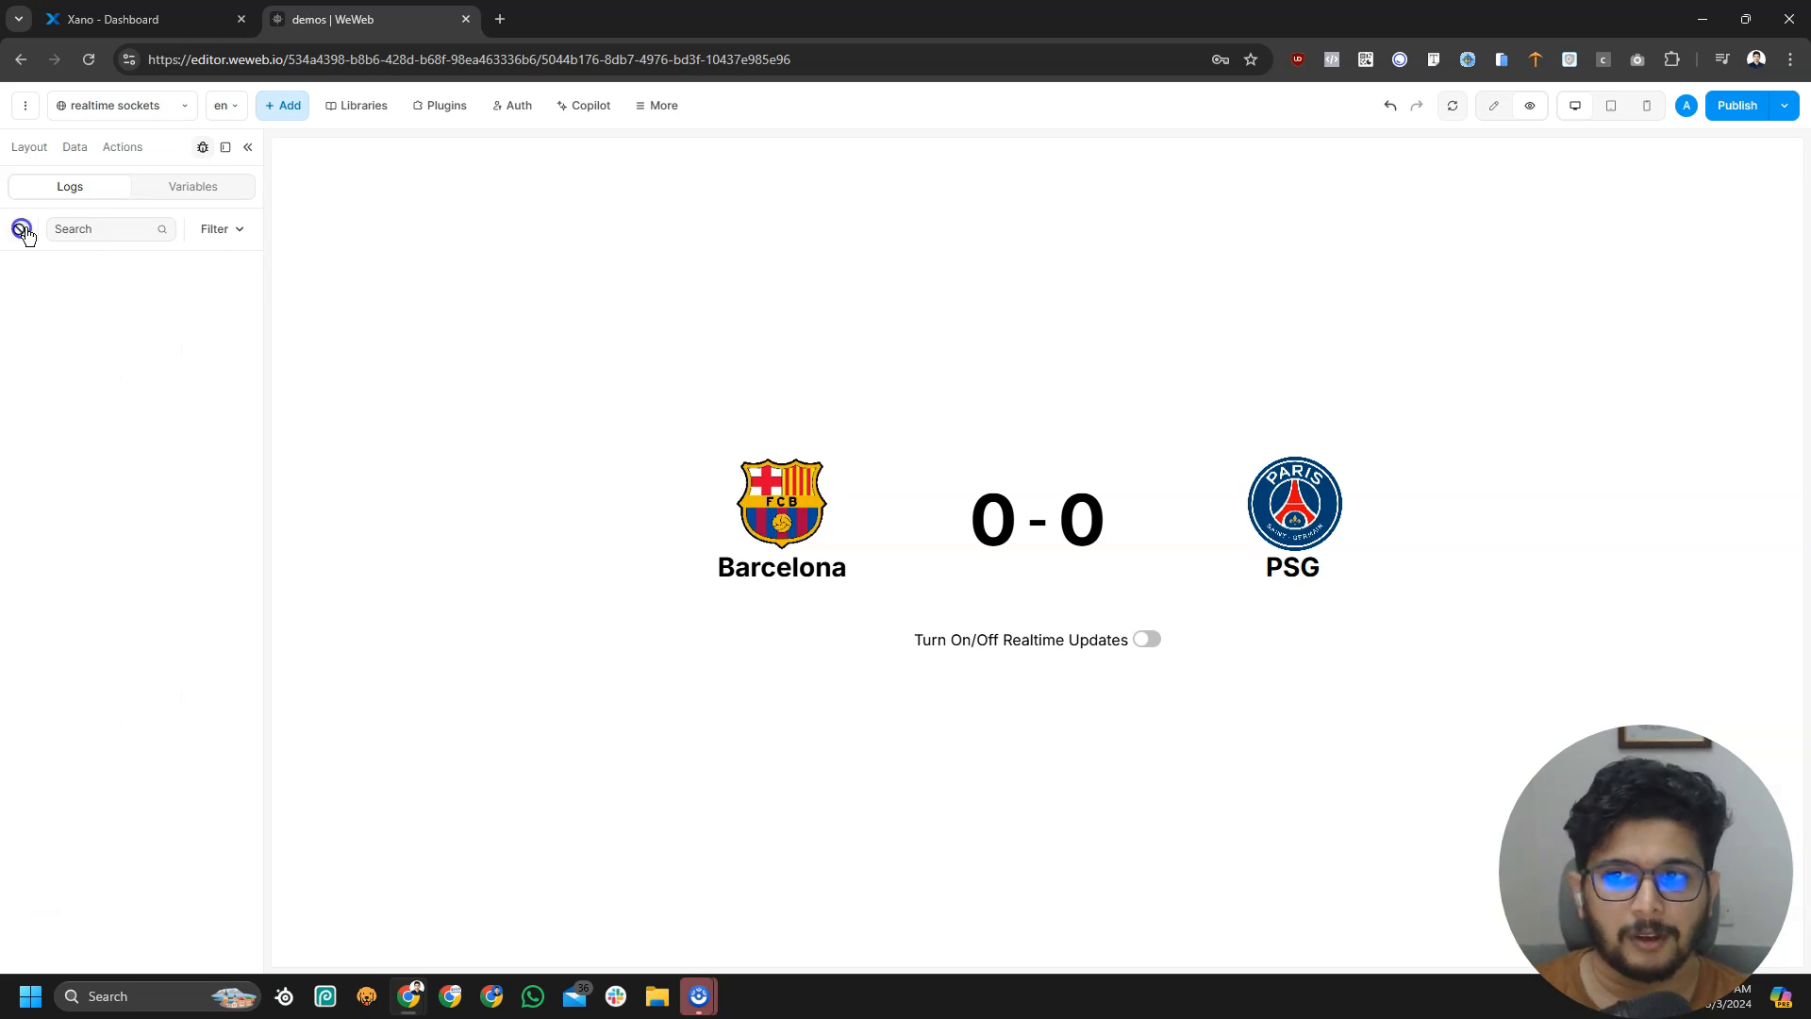
Open the realtime switch's on-change workflow in edit mode and delete the true-branch Log action
click(1498, 106)
click(1008, 638)
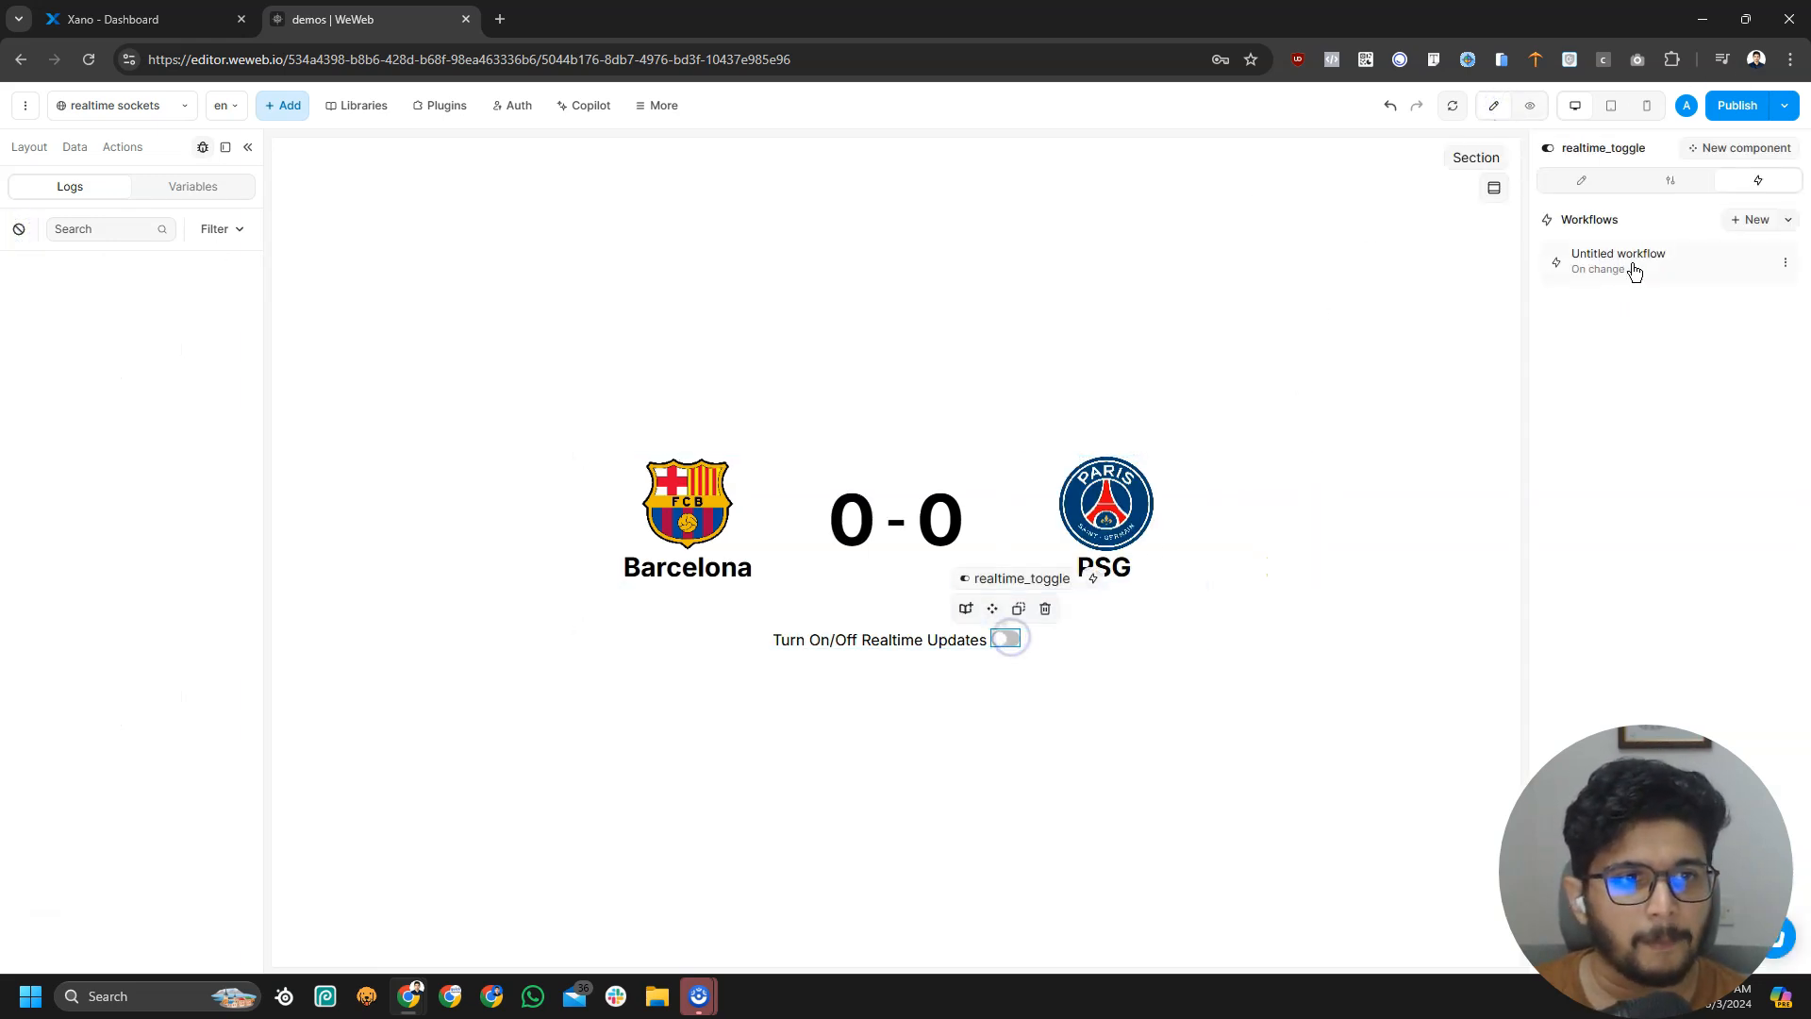
click(1733, 272)
click(868, 472)
click(904, 634)
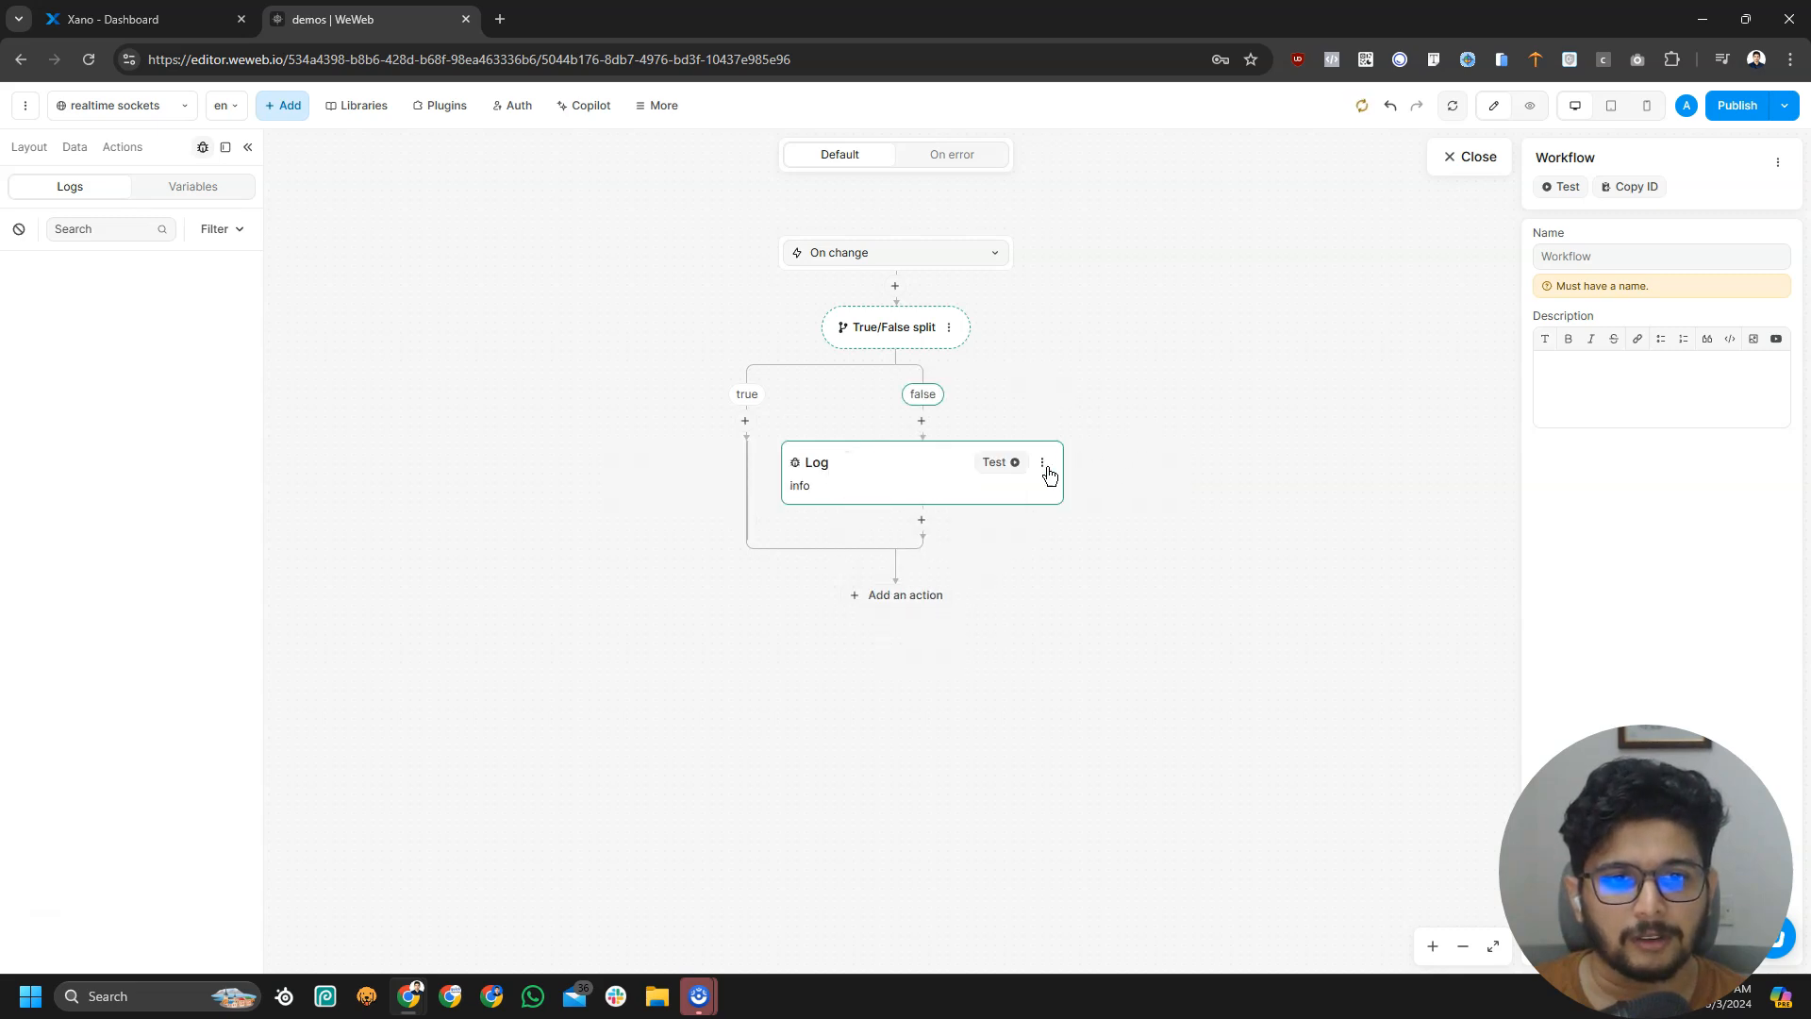
Delete the remaining false-branch Log action from the workflow
click(880, 494)
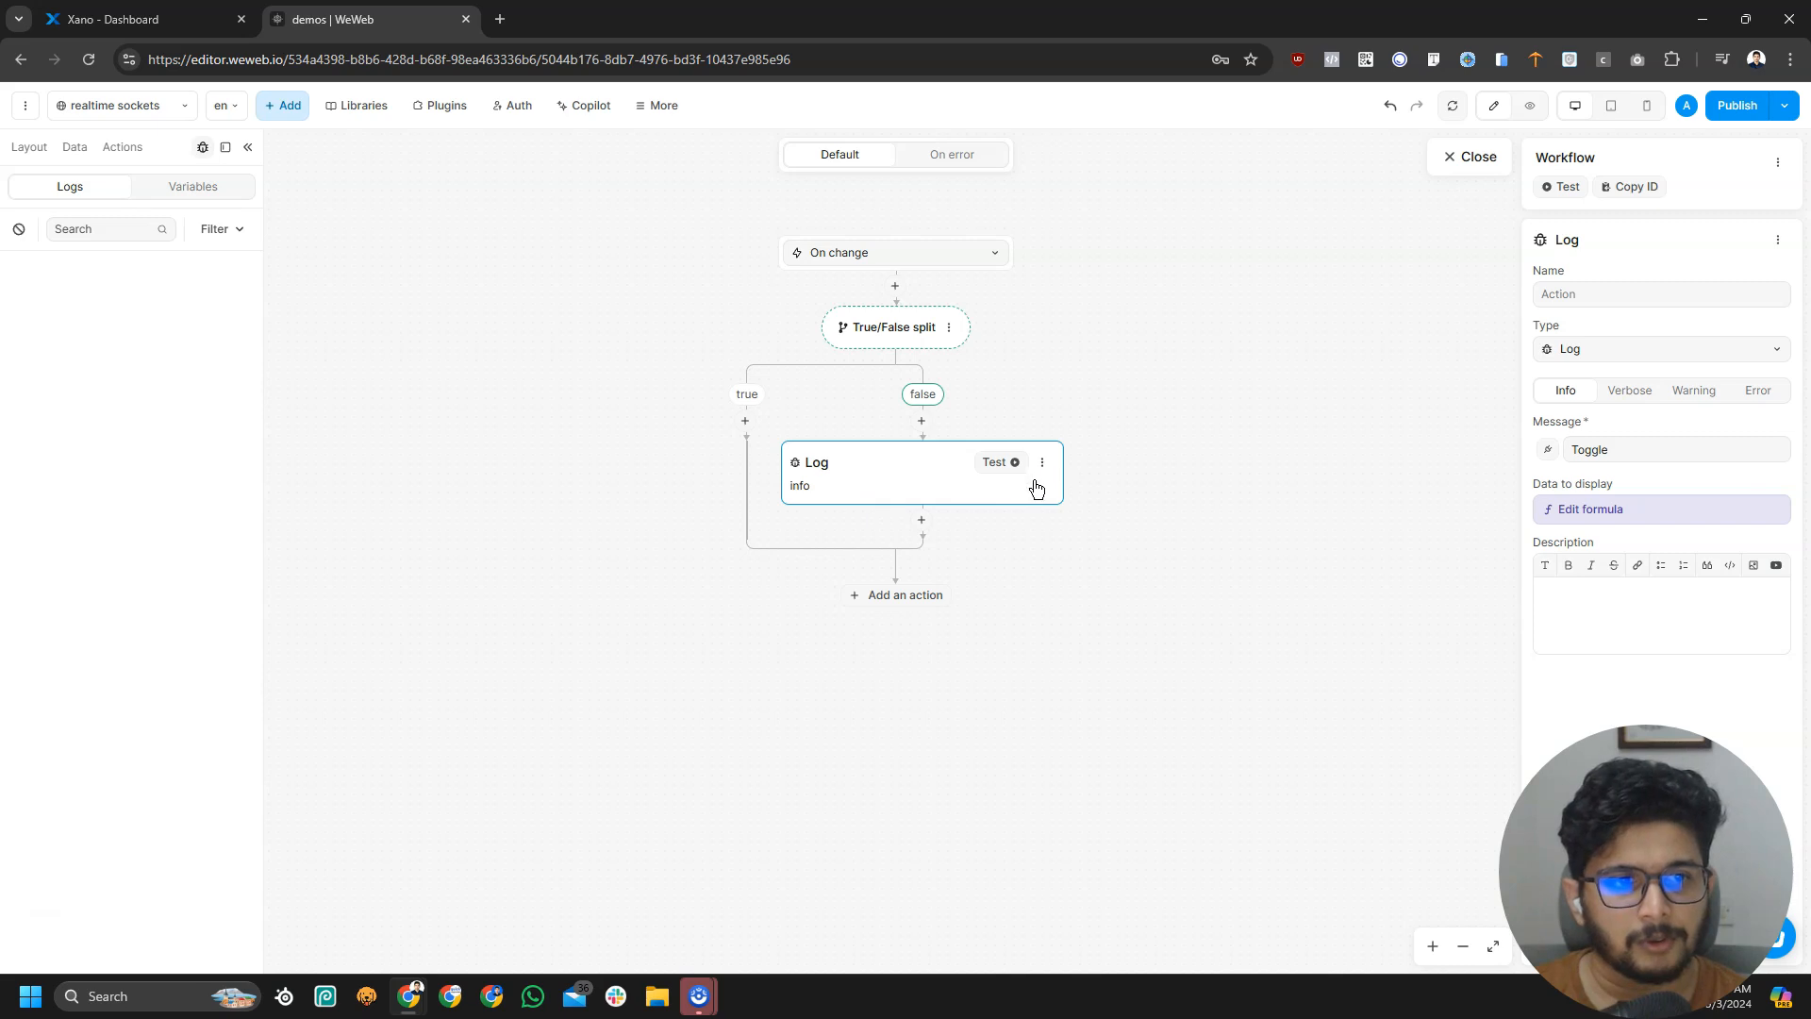
click(1590, 509)
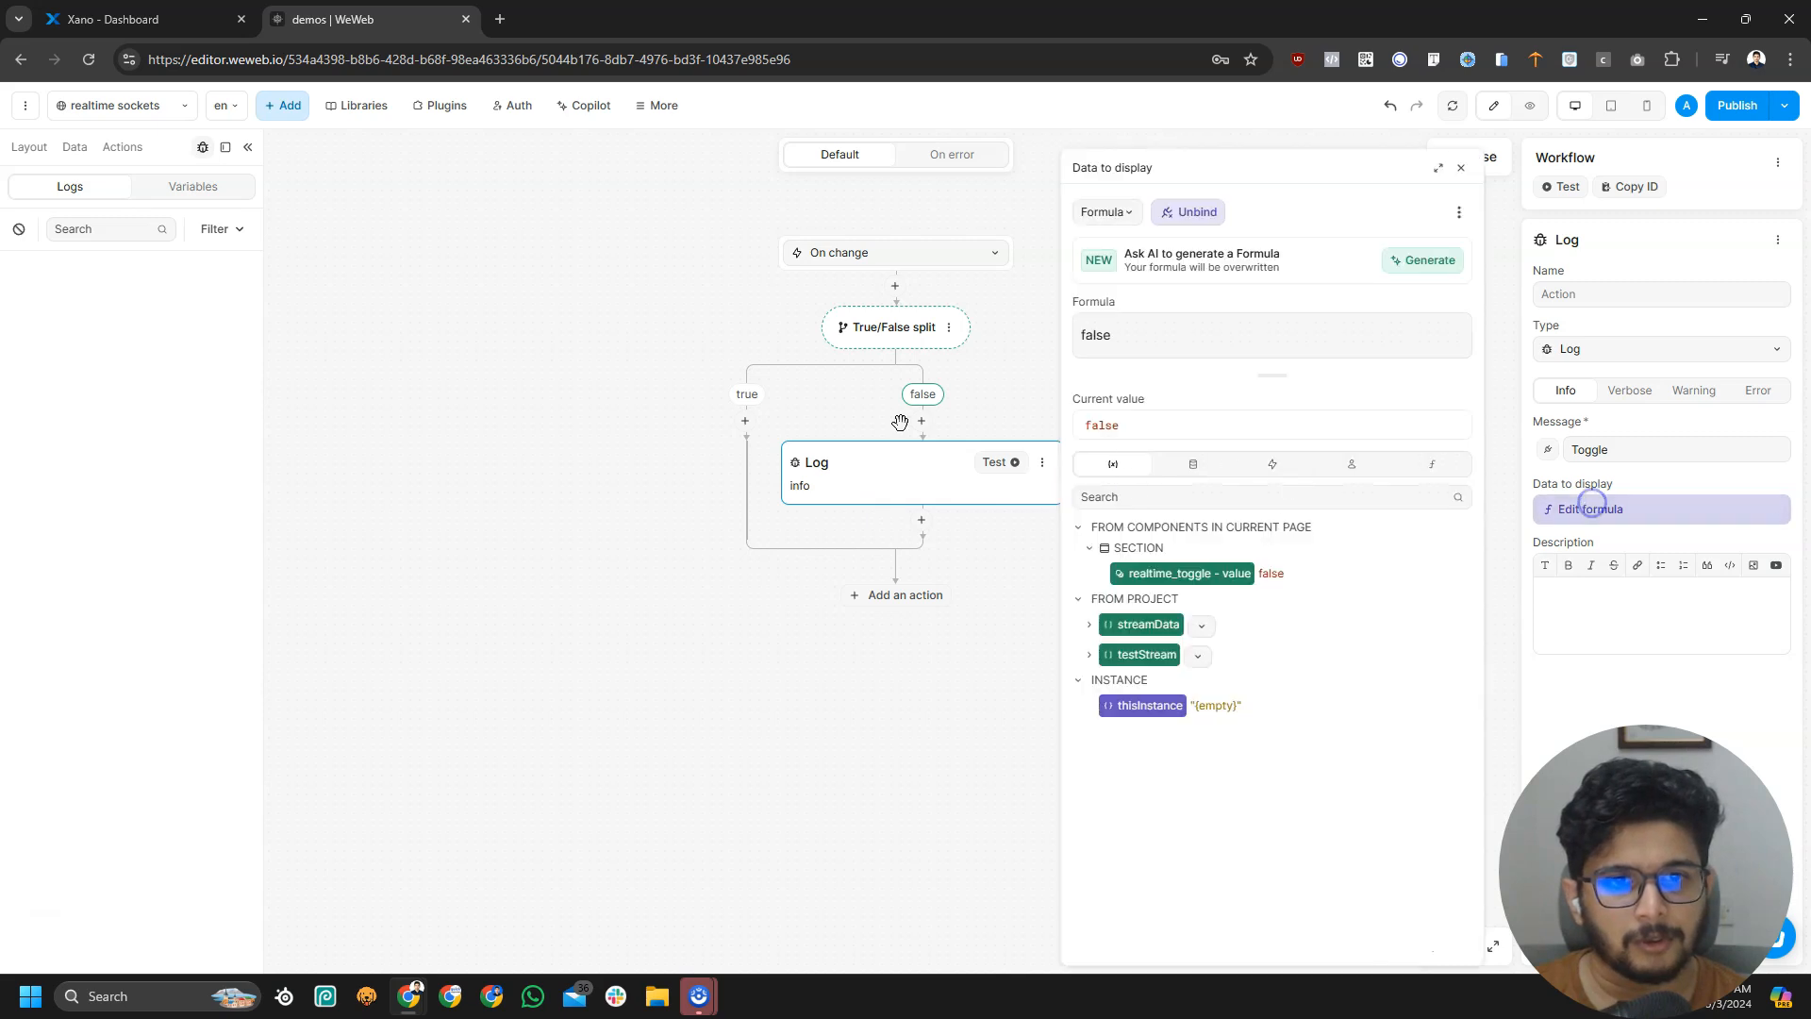
click(1041, 461)
click(1068, 638)
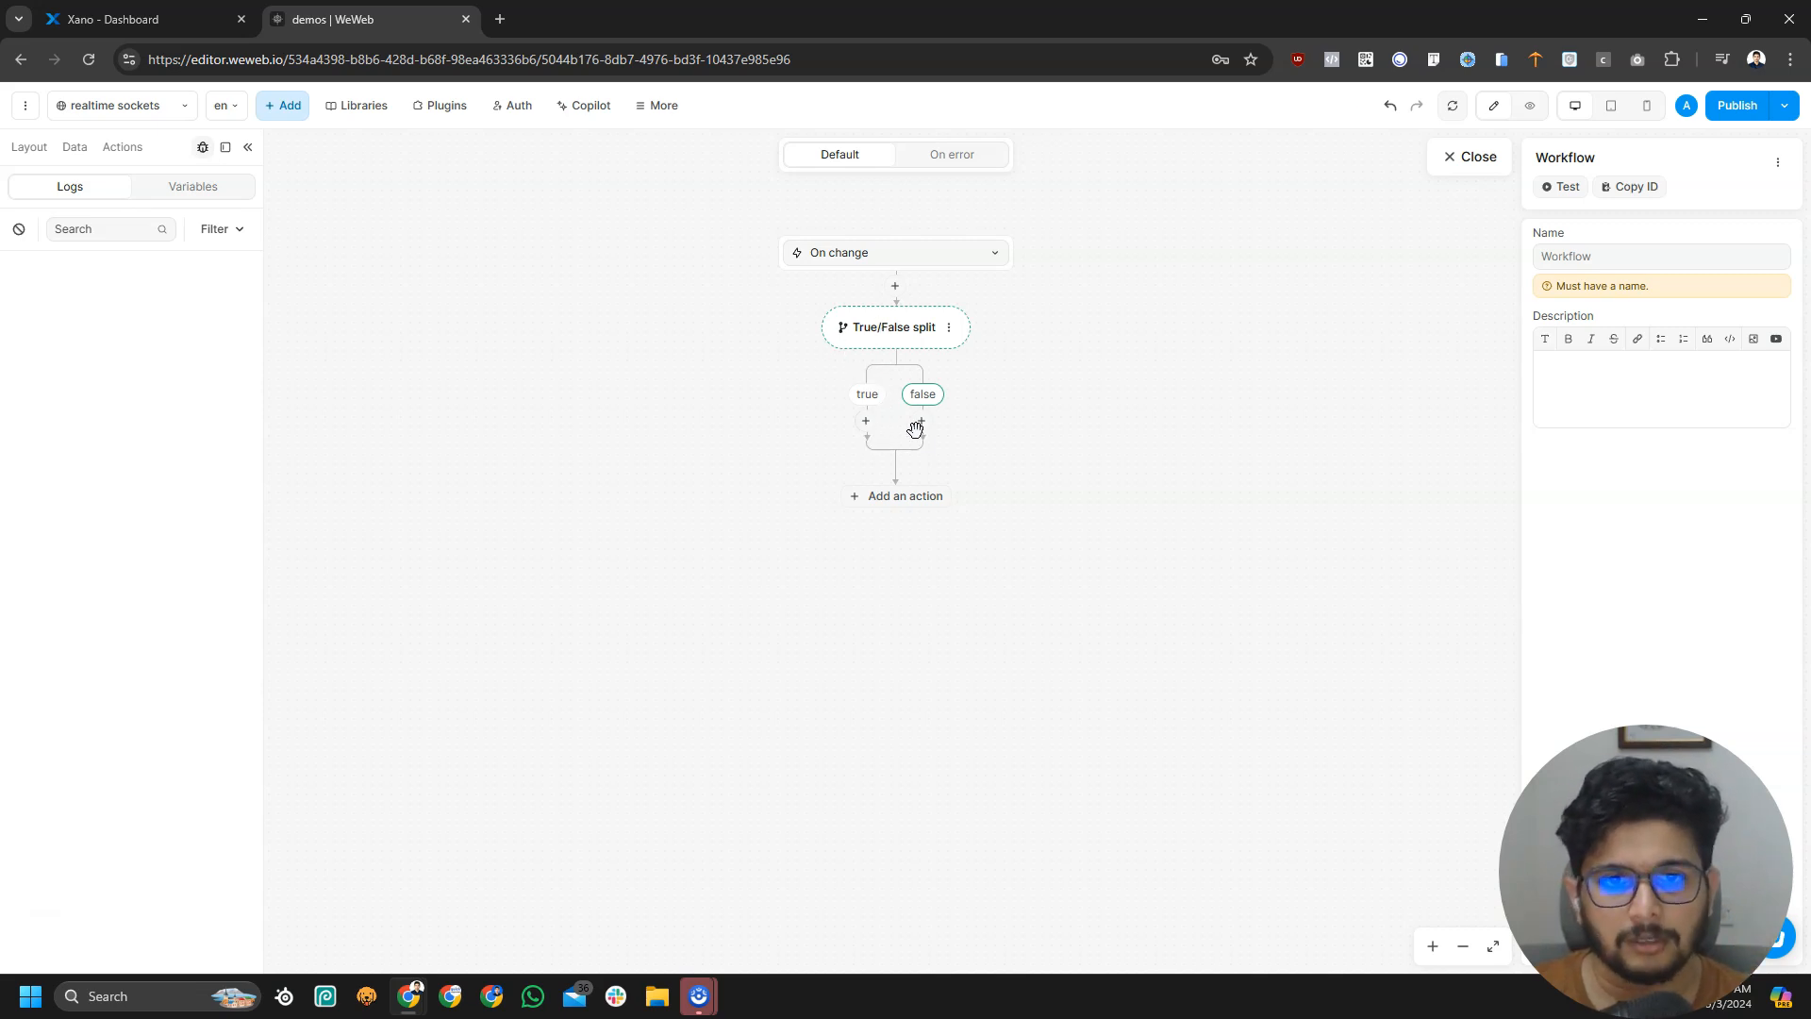
Add a Realtime Open channel action on the true branch with channel score/fcbvpsg
click(865, 422)
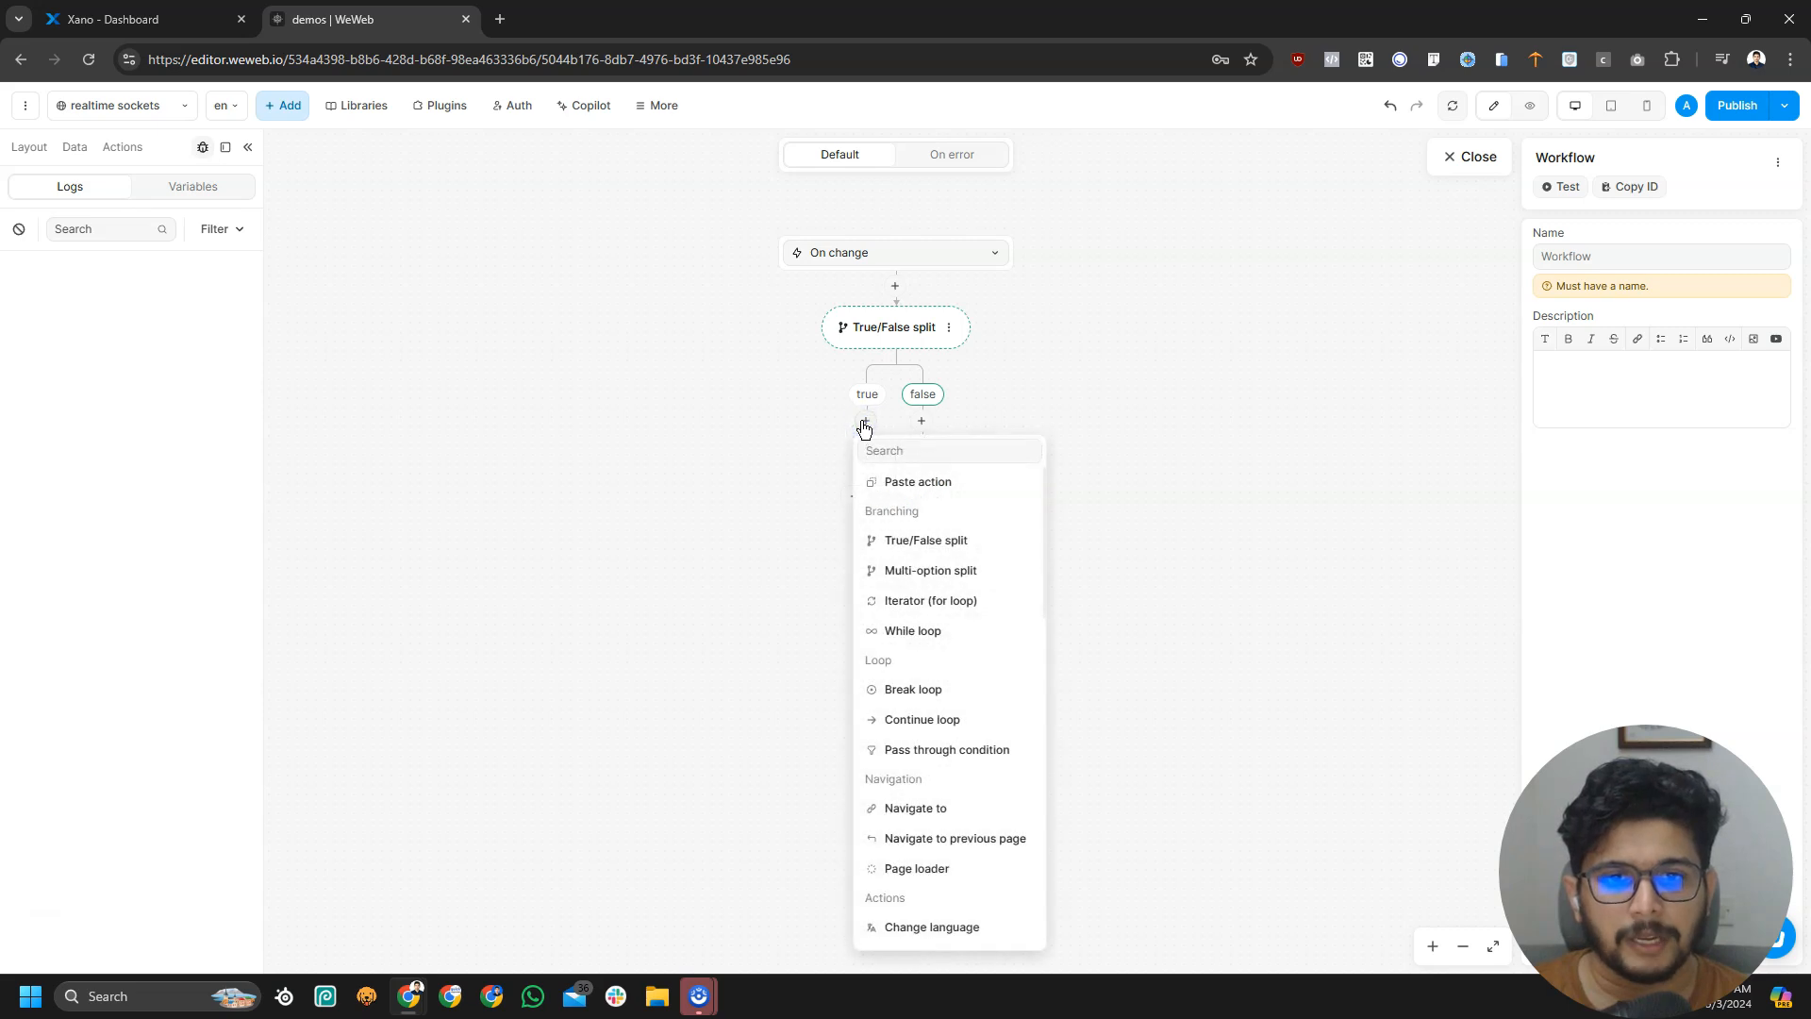
scroll(934, 580, down, 3)
scroll(938, 580, down, 3)
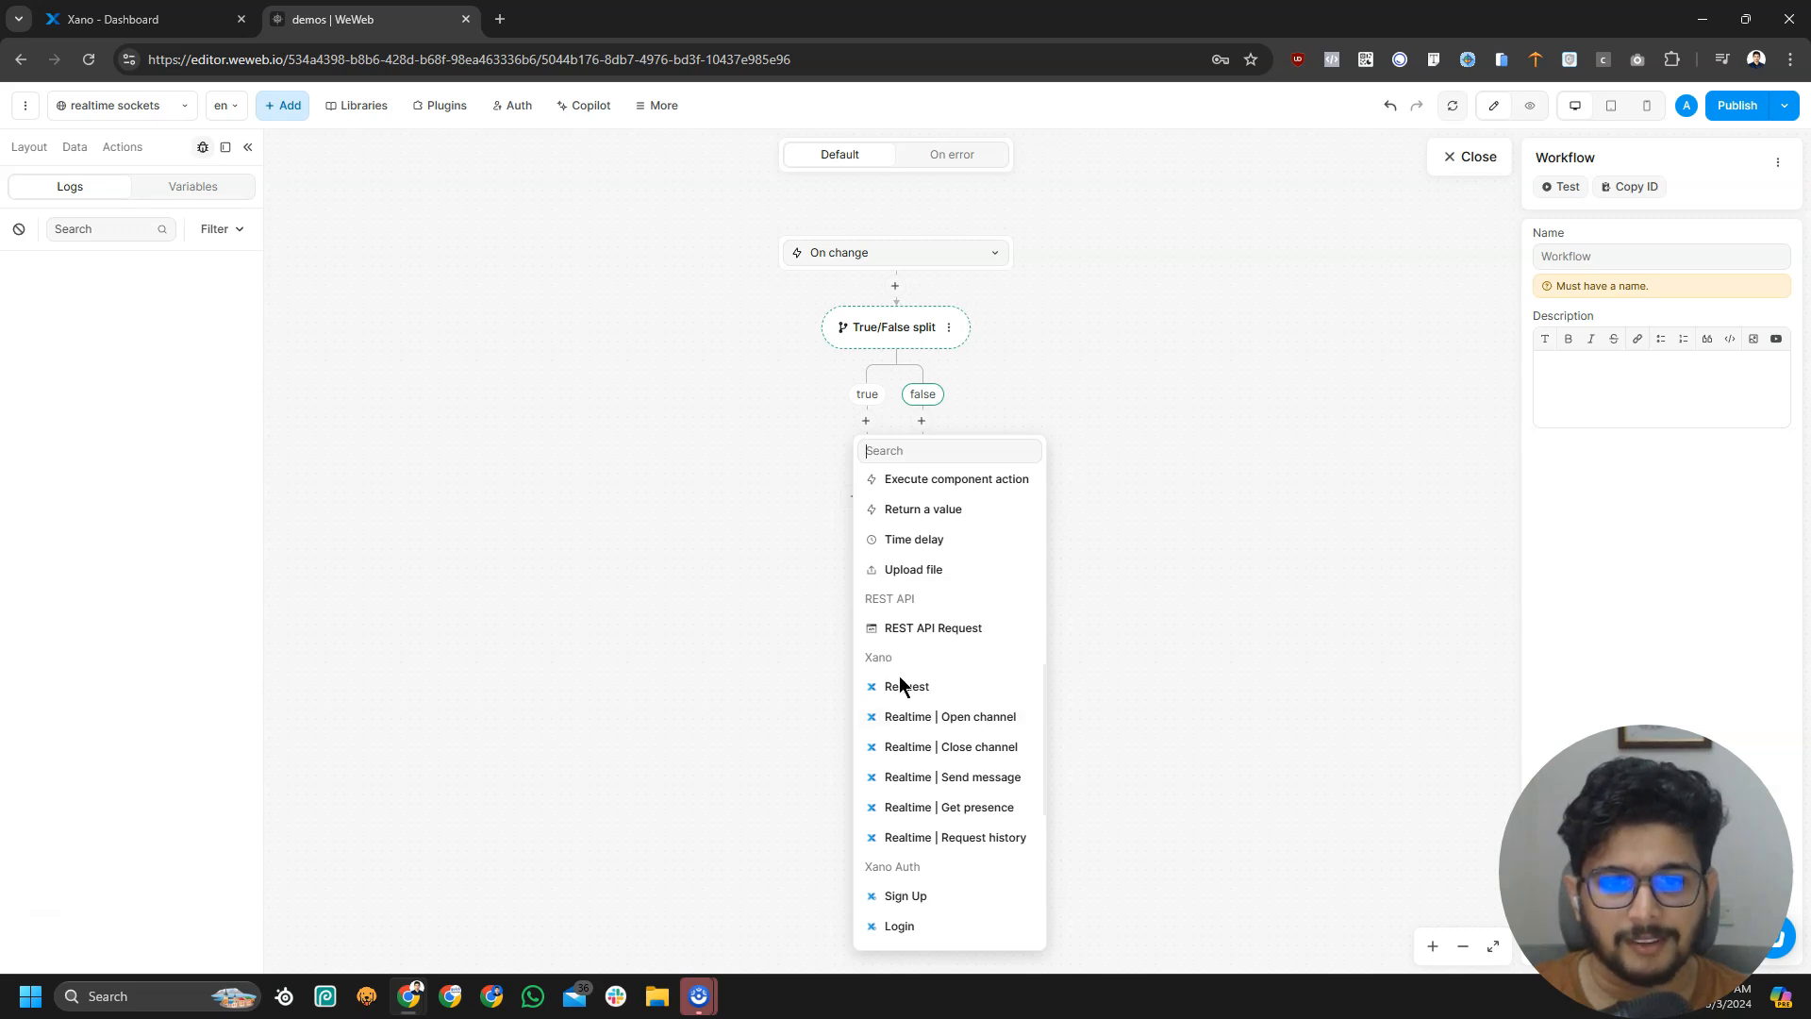
click(984, 727)
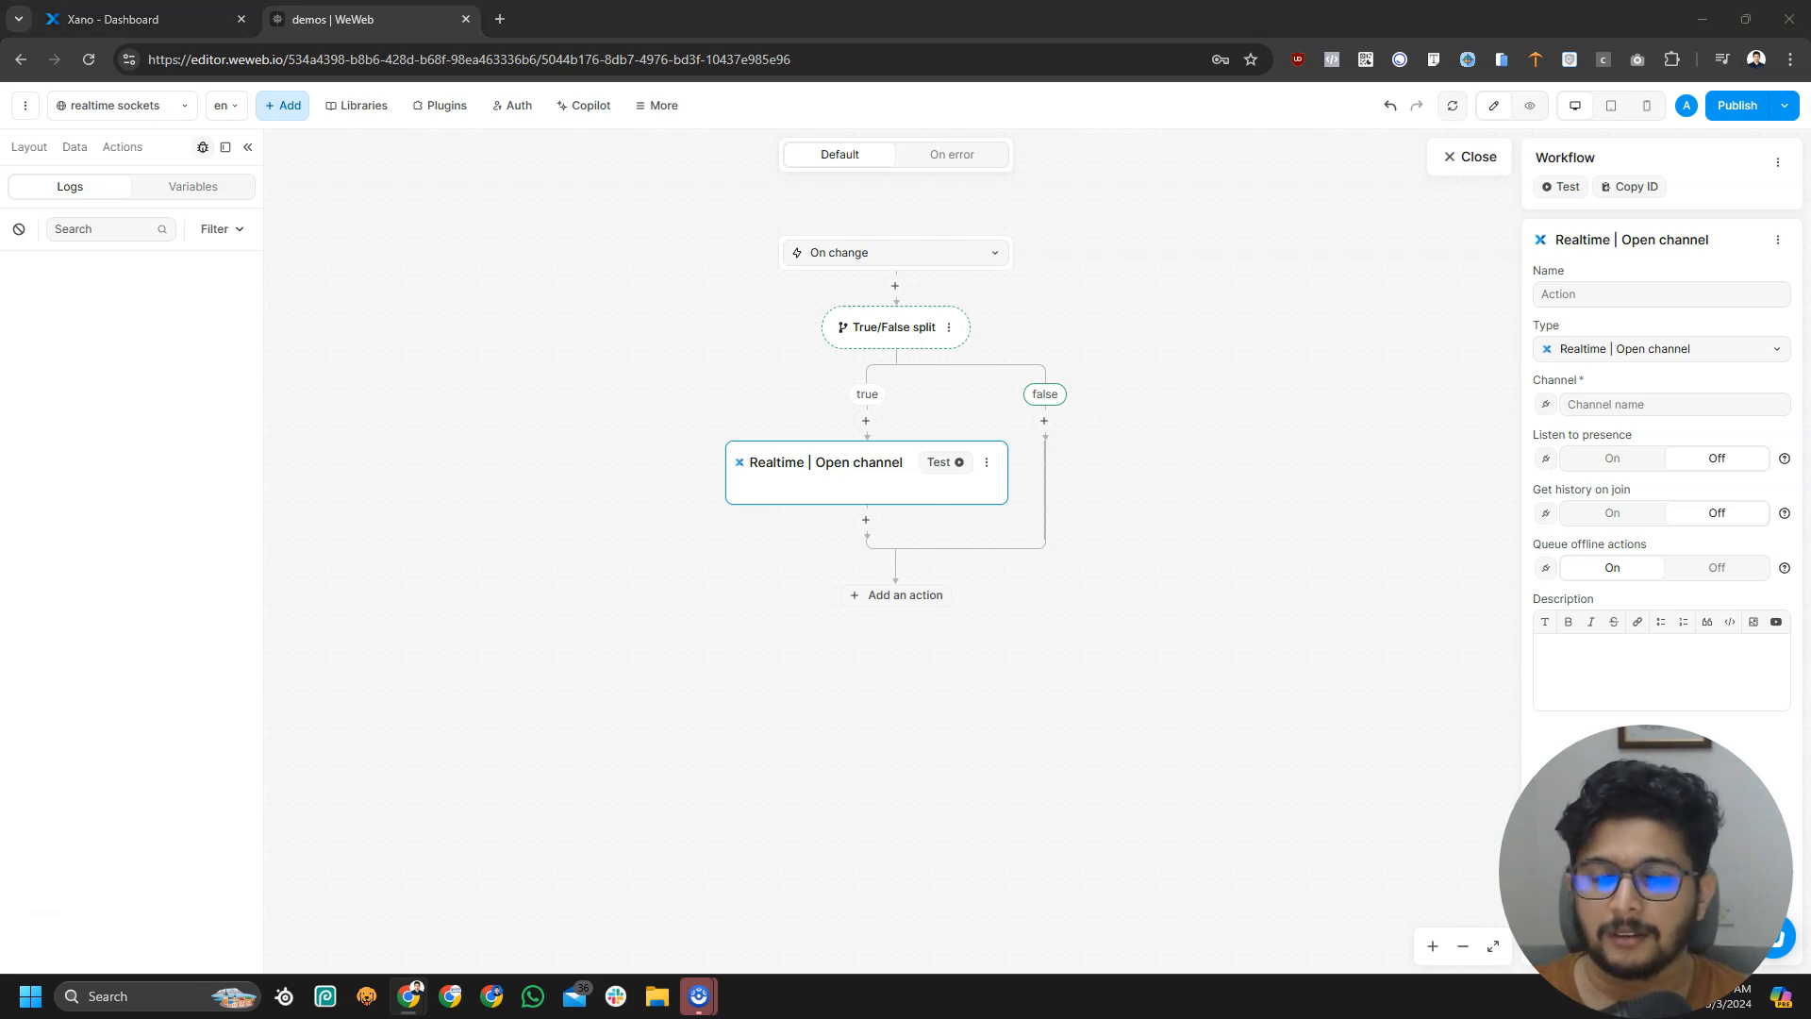
click(1597, 397)
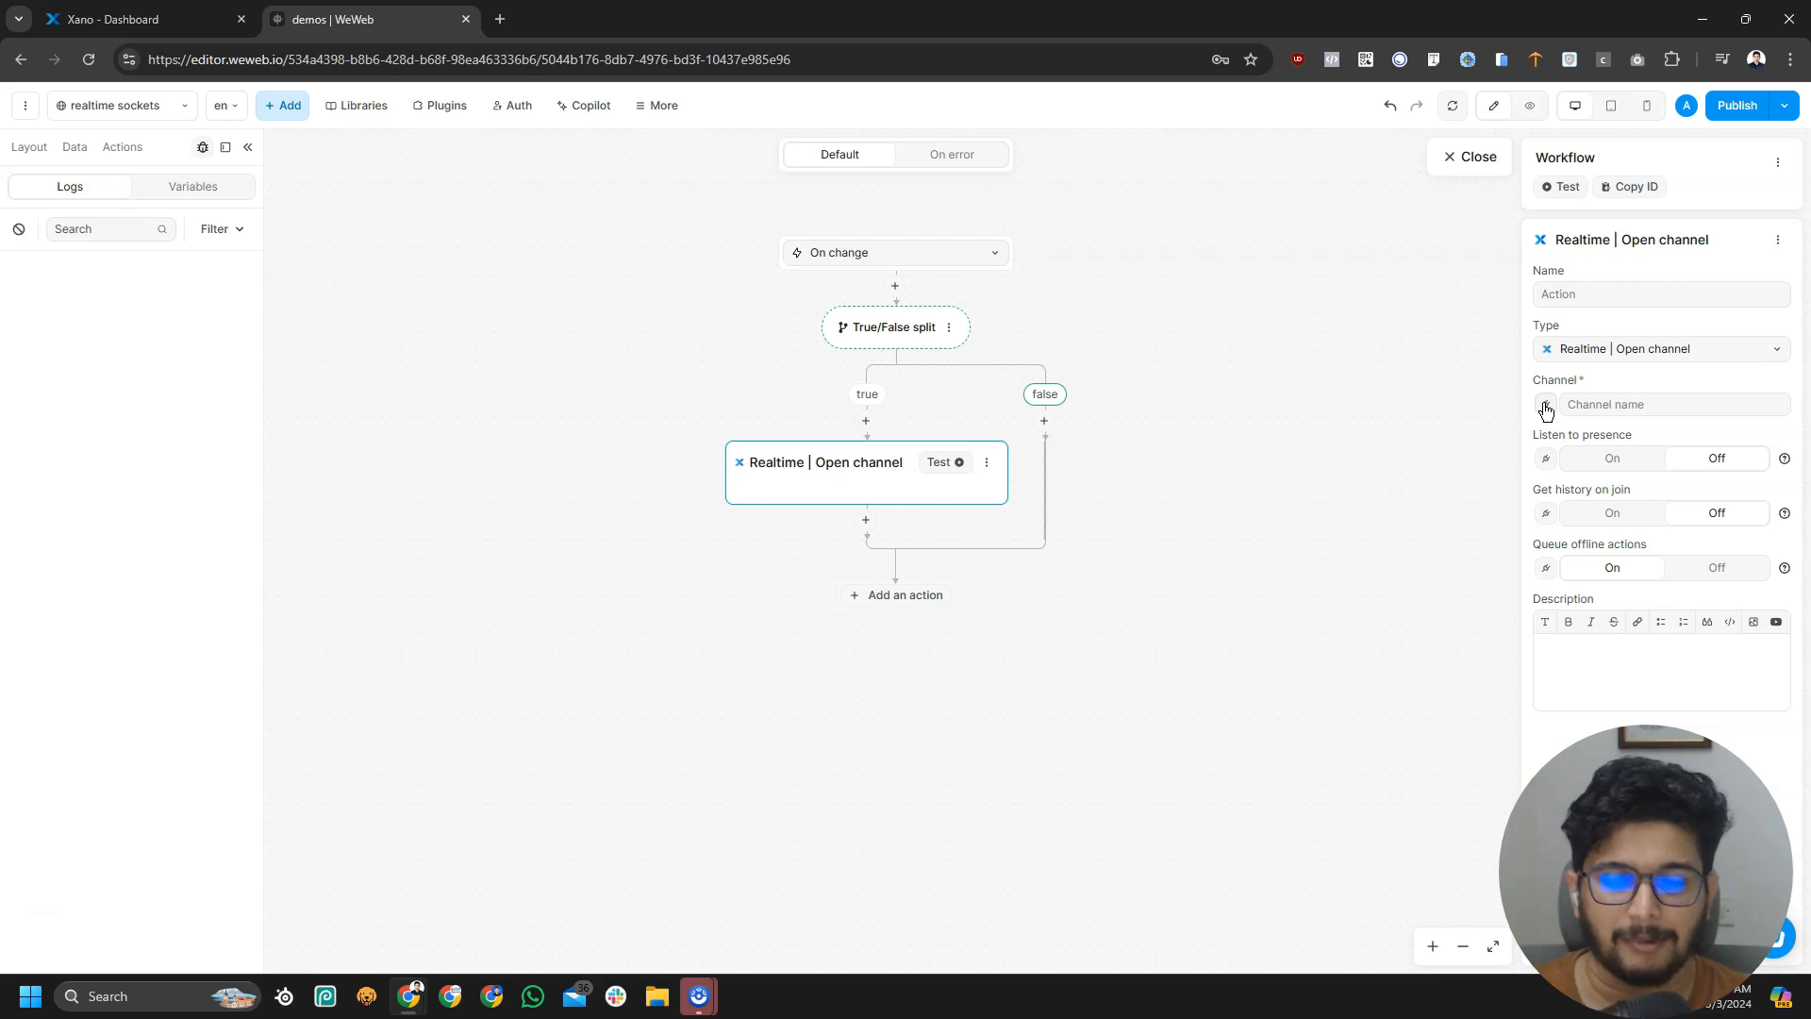
text(score/fcbvpsi)
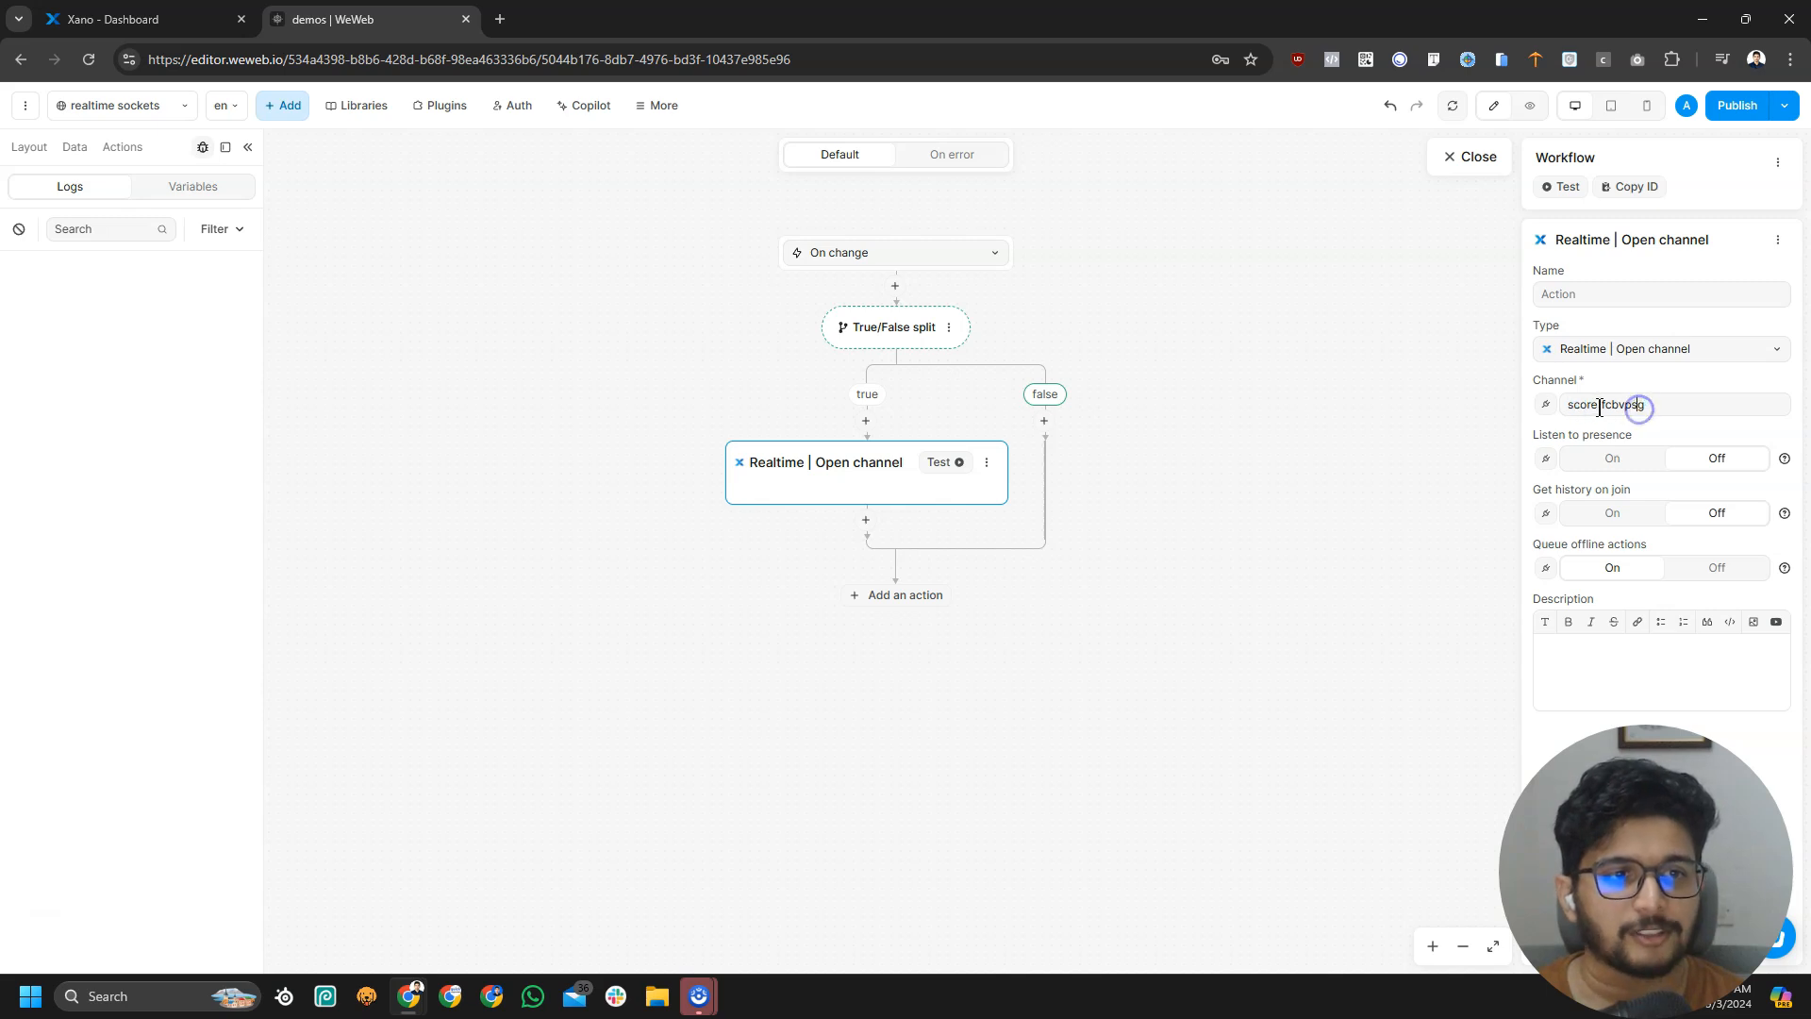
double_click(1607, 406)
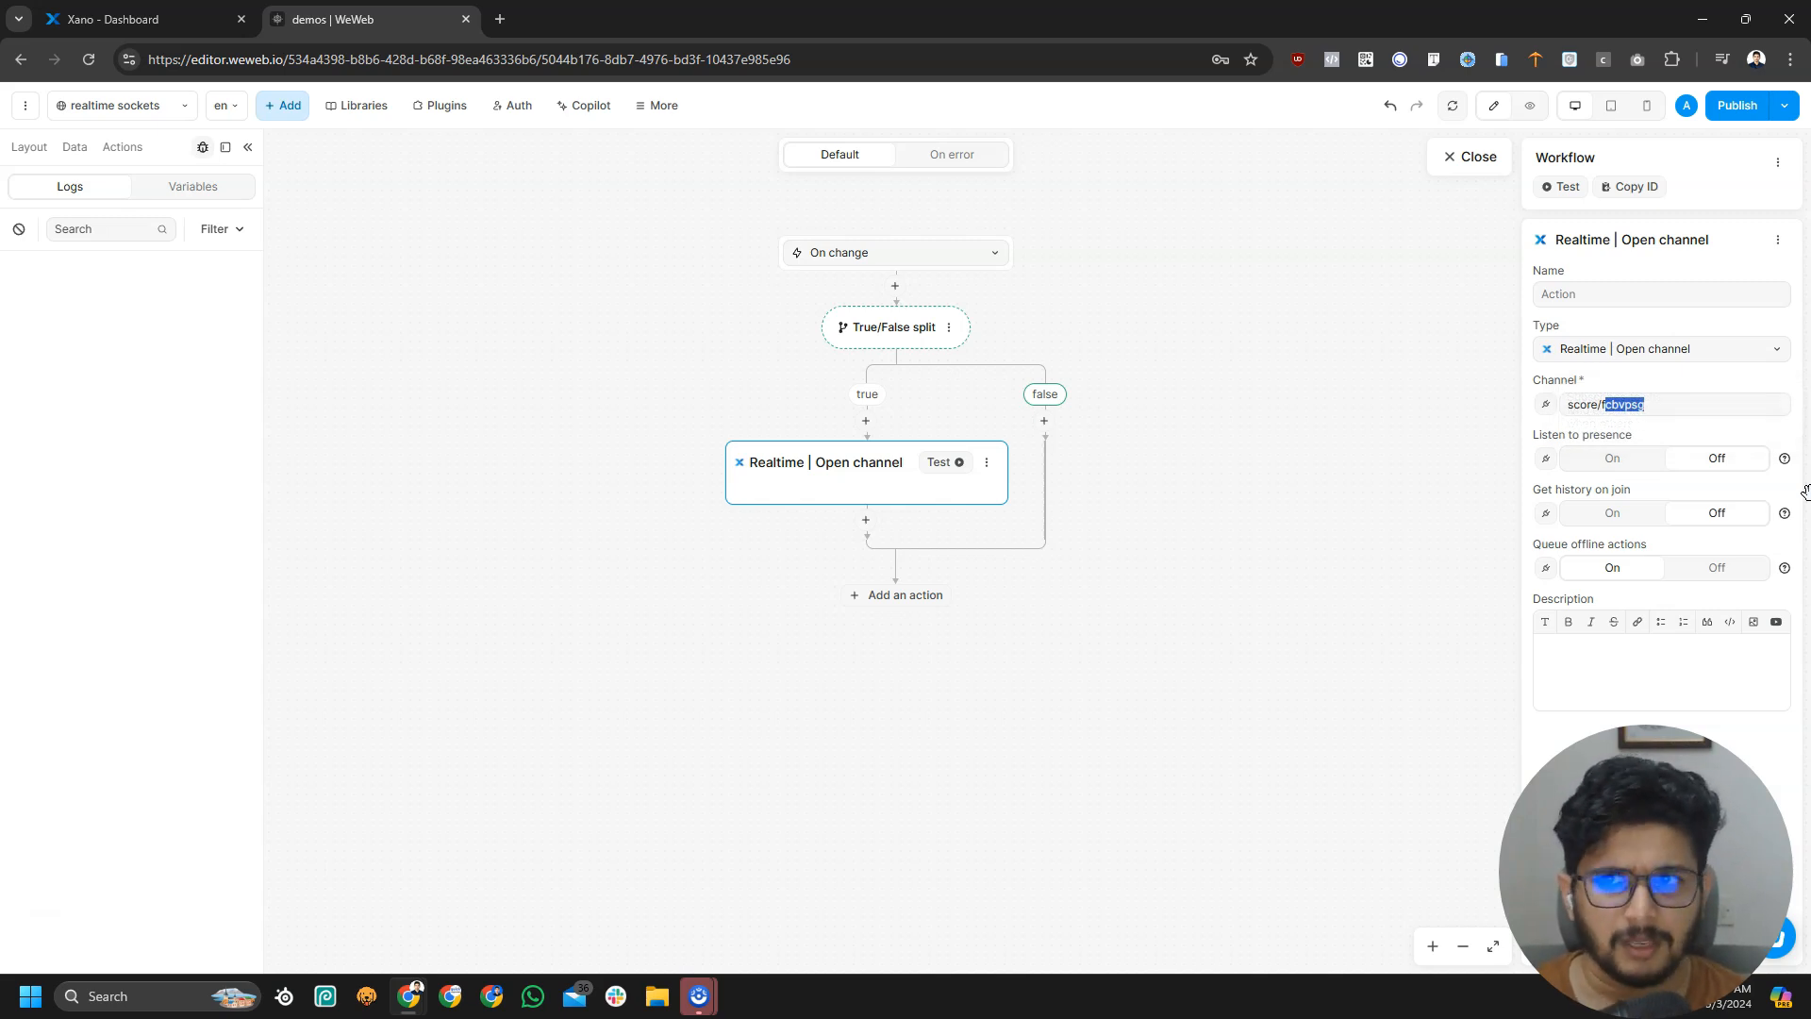
click(1646, 402)
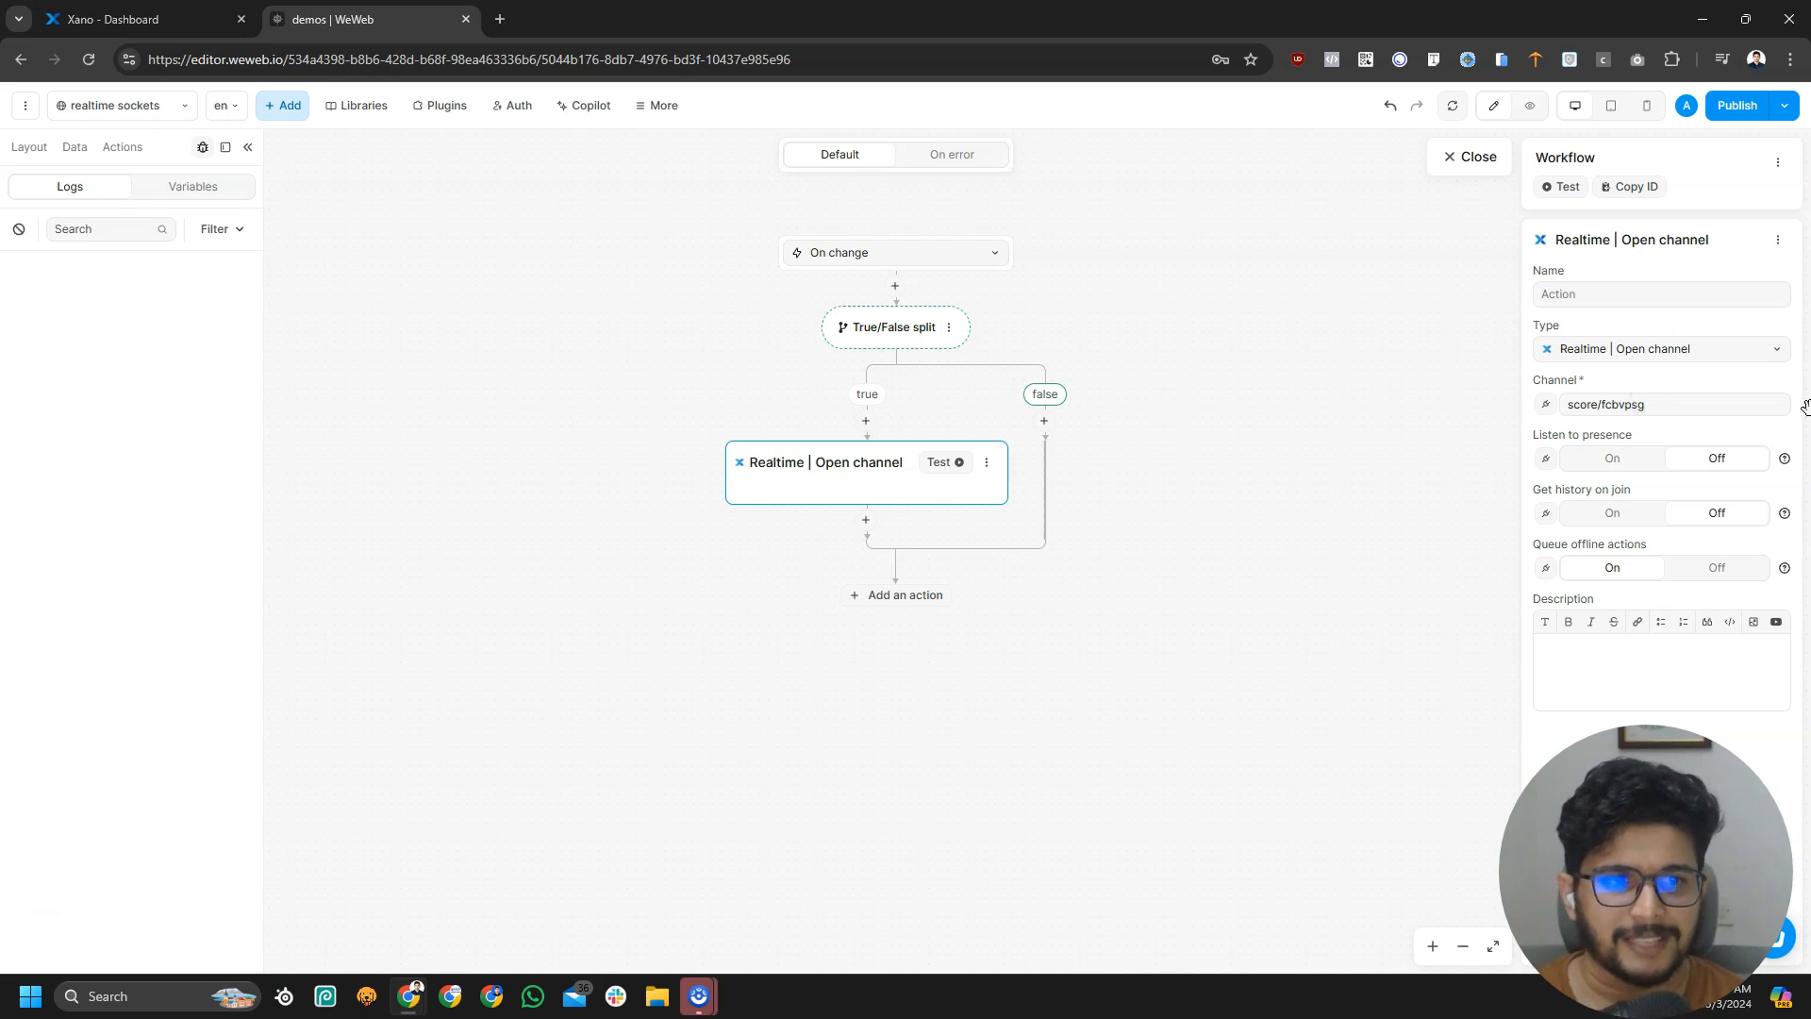
click(142, 18)
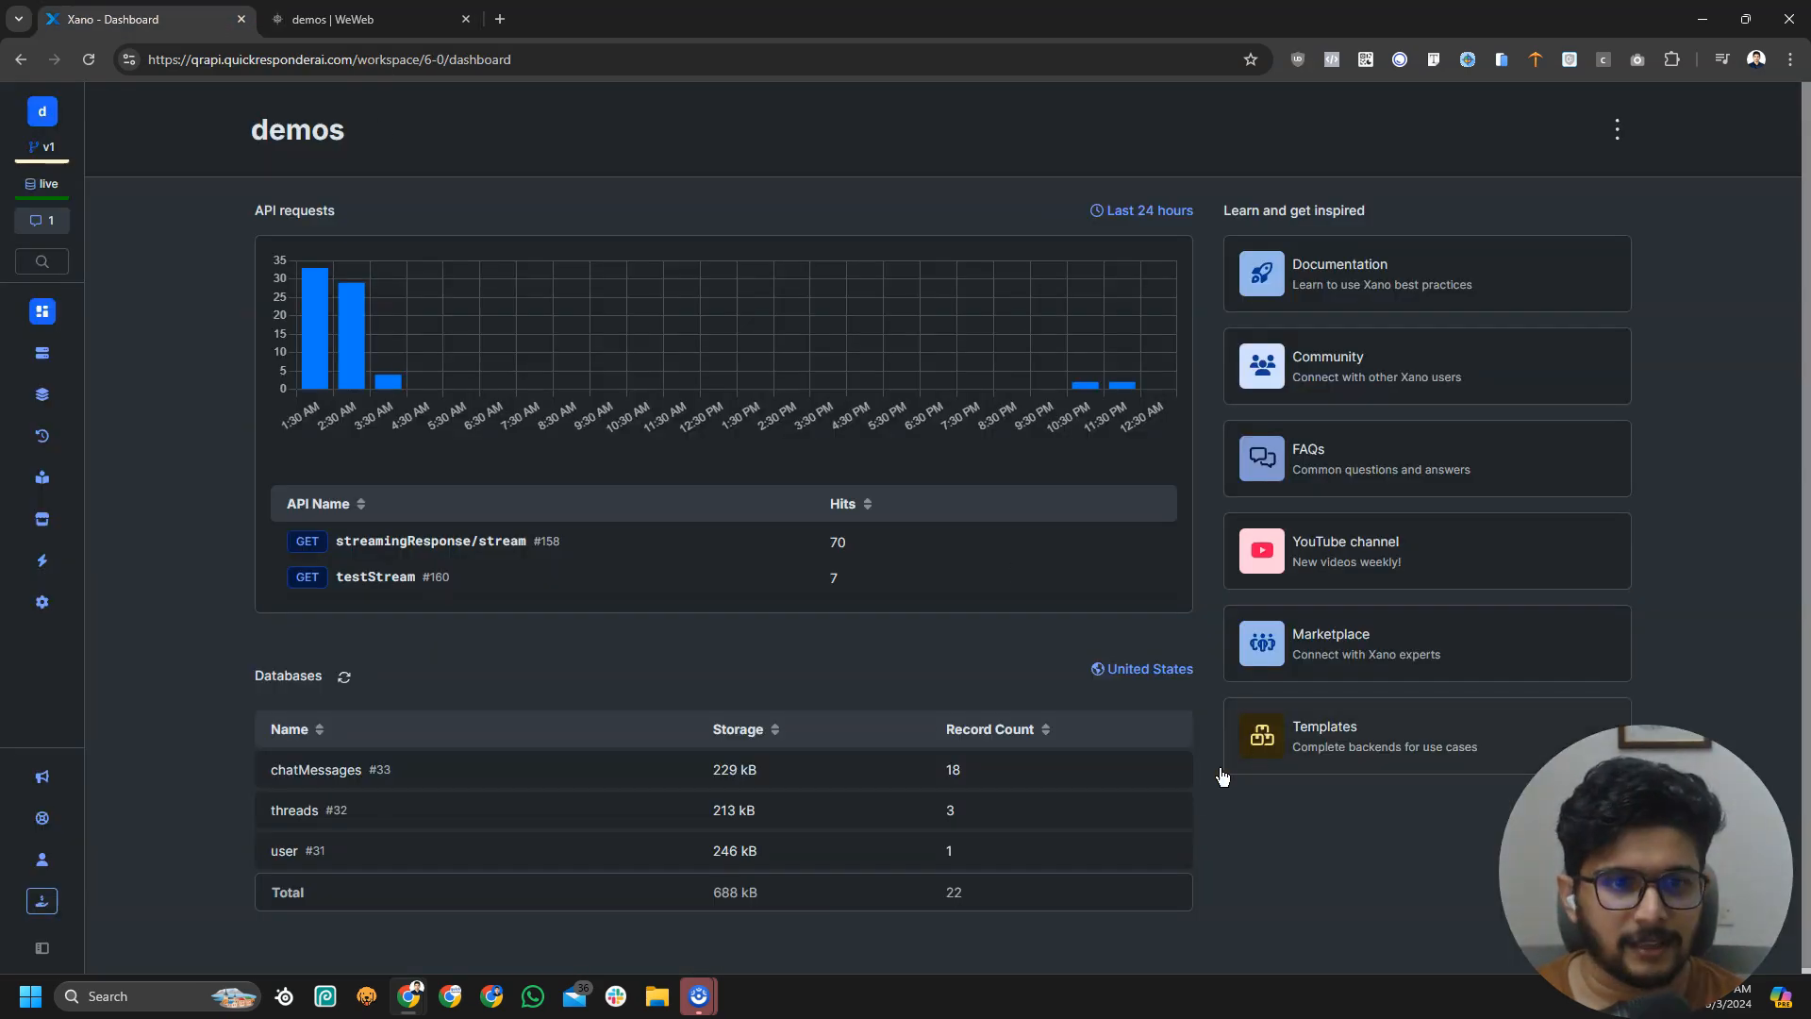
click(1616, 127)
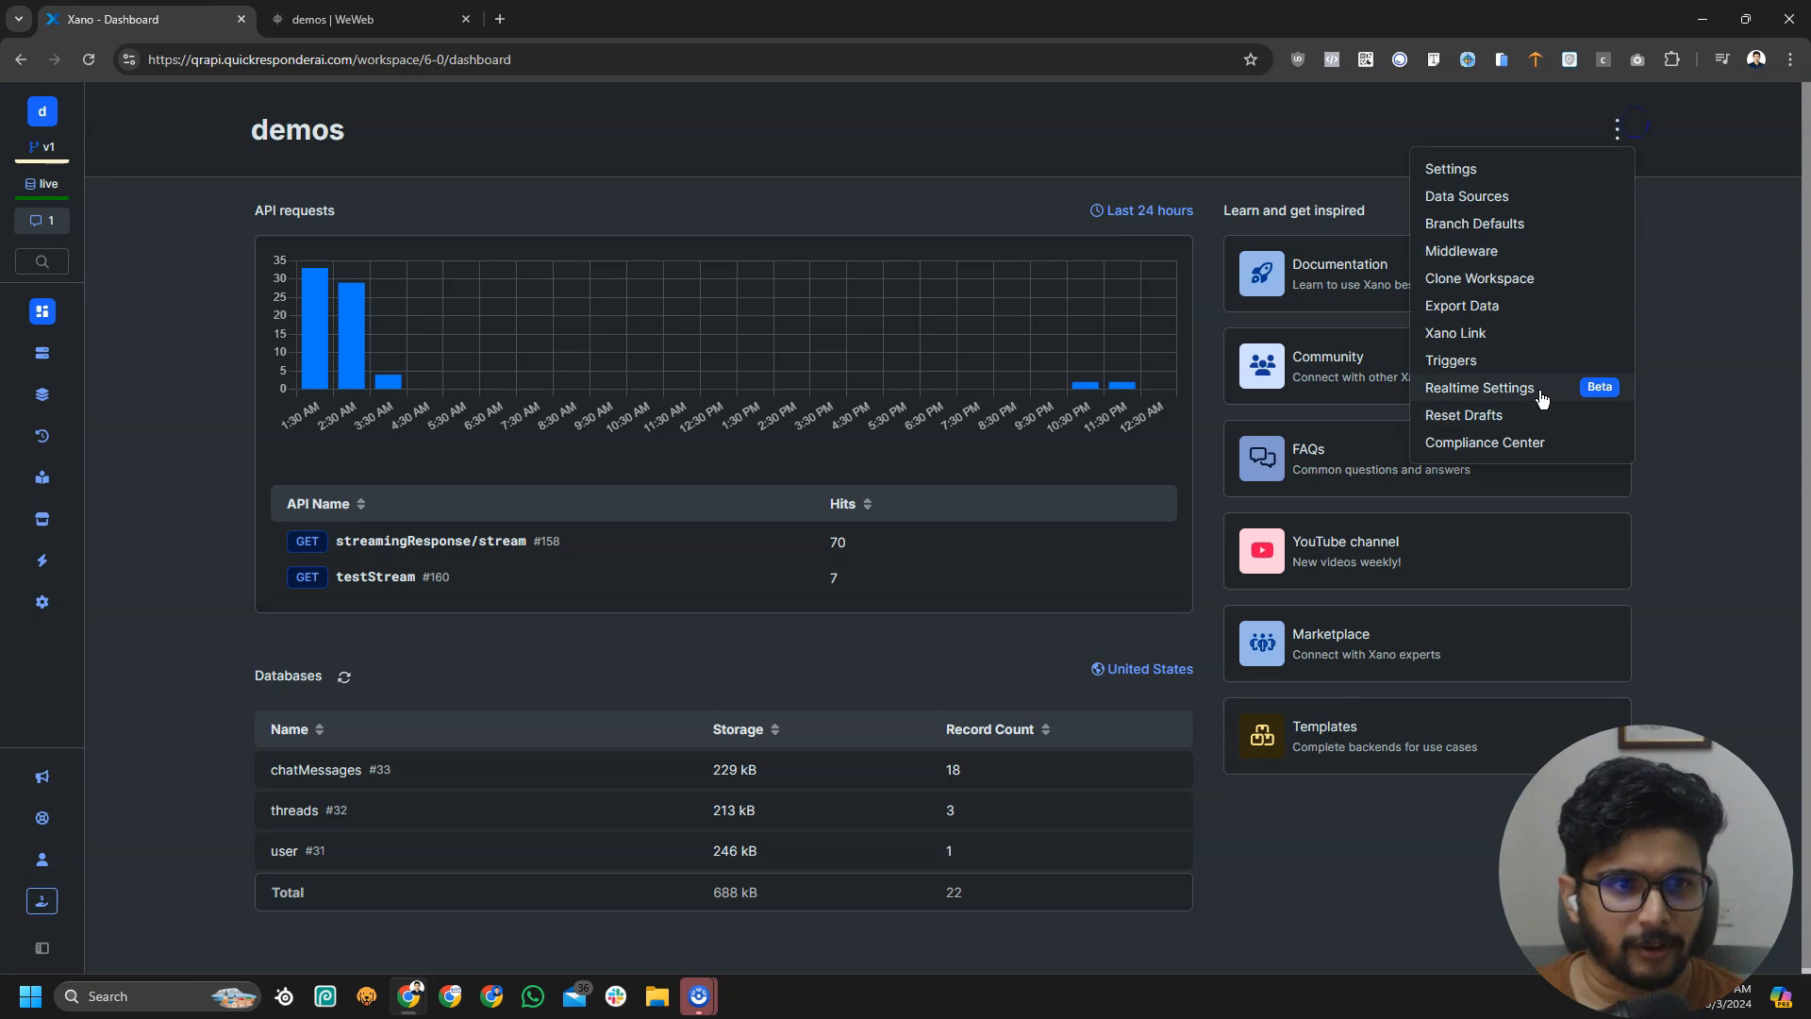
click(1526, 394)
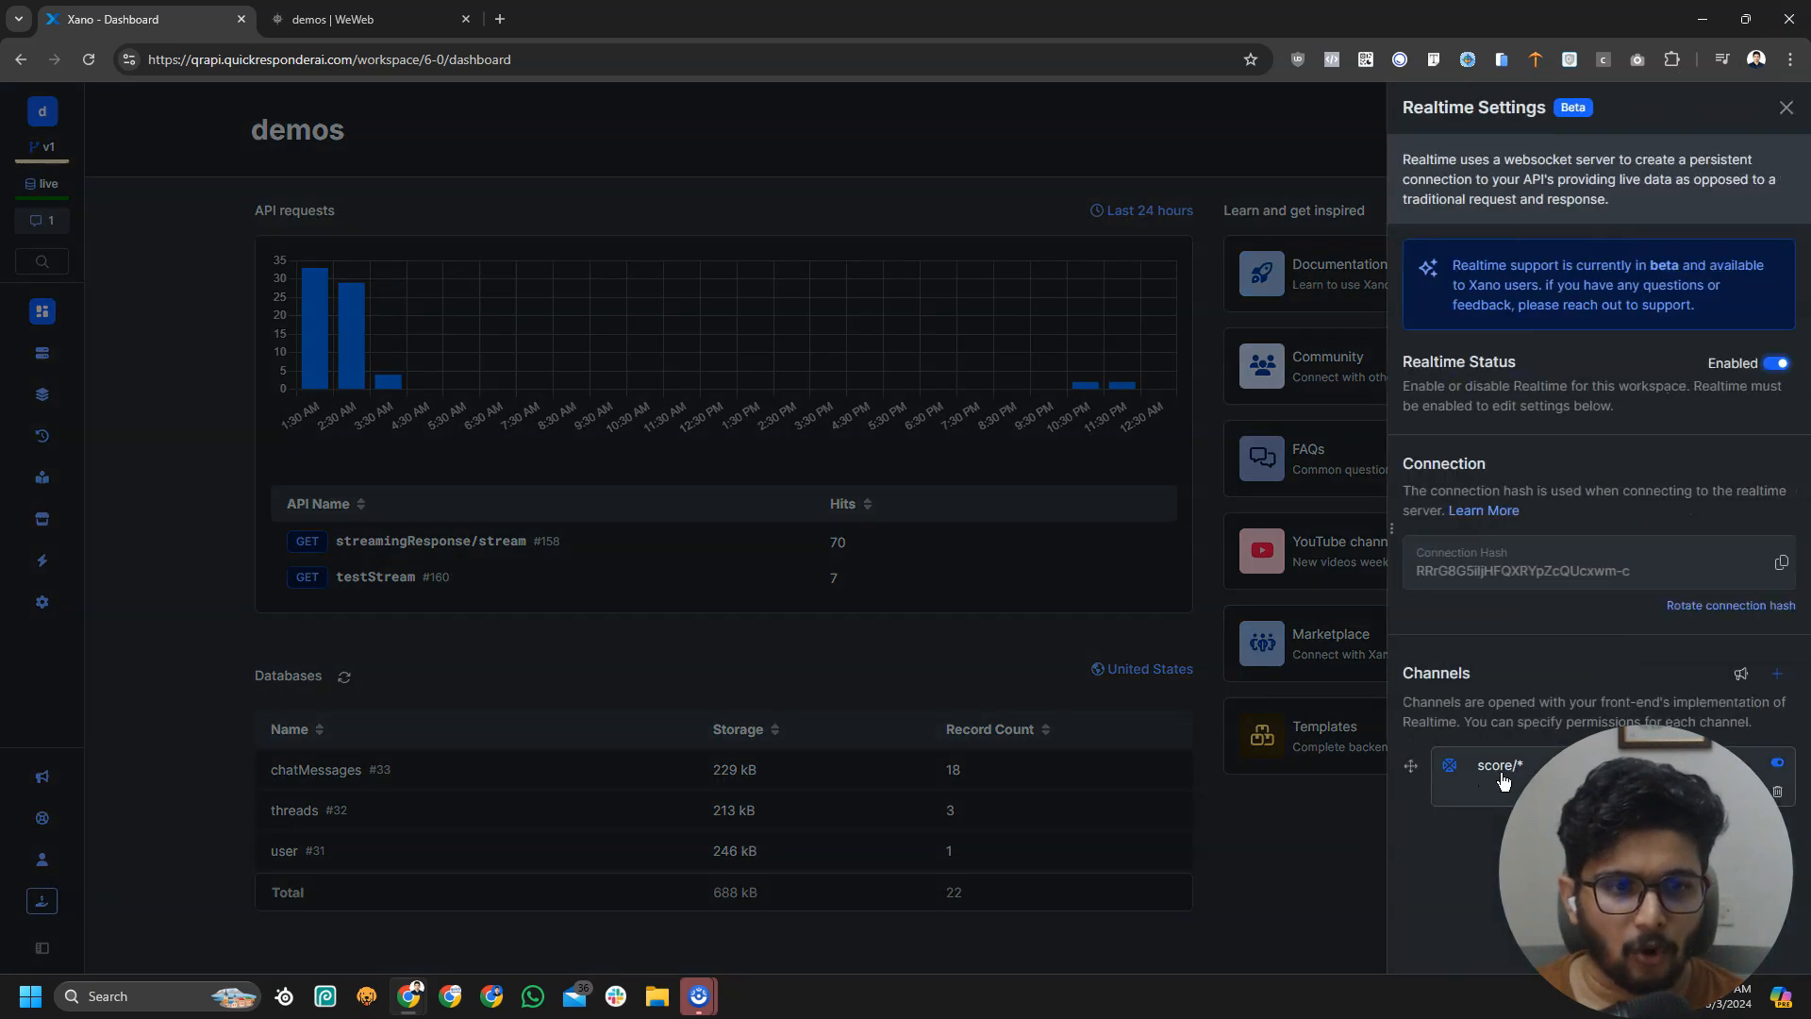
key(ctrl+Tab)
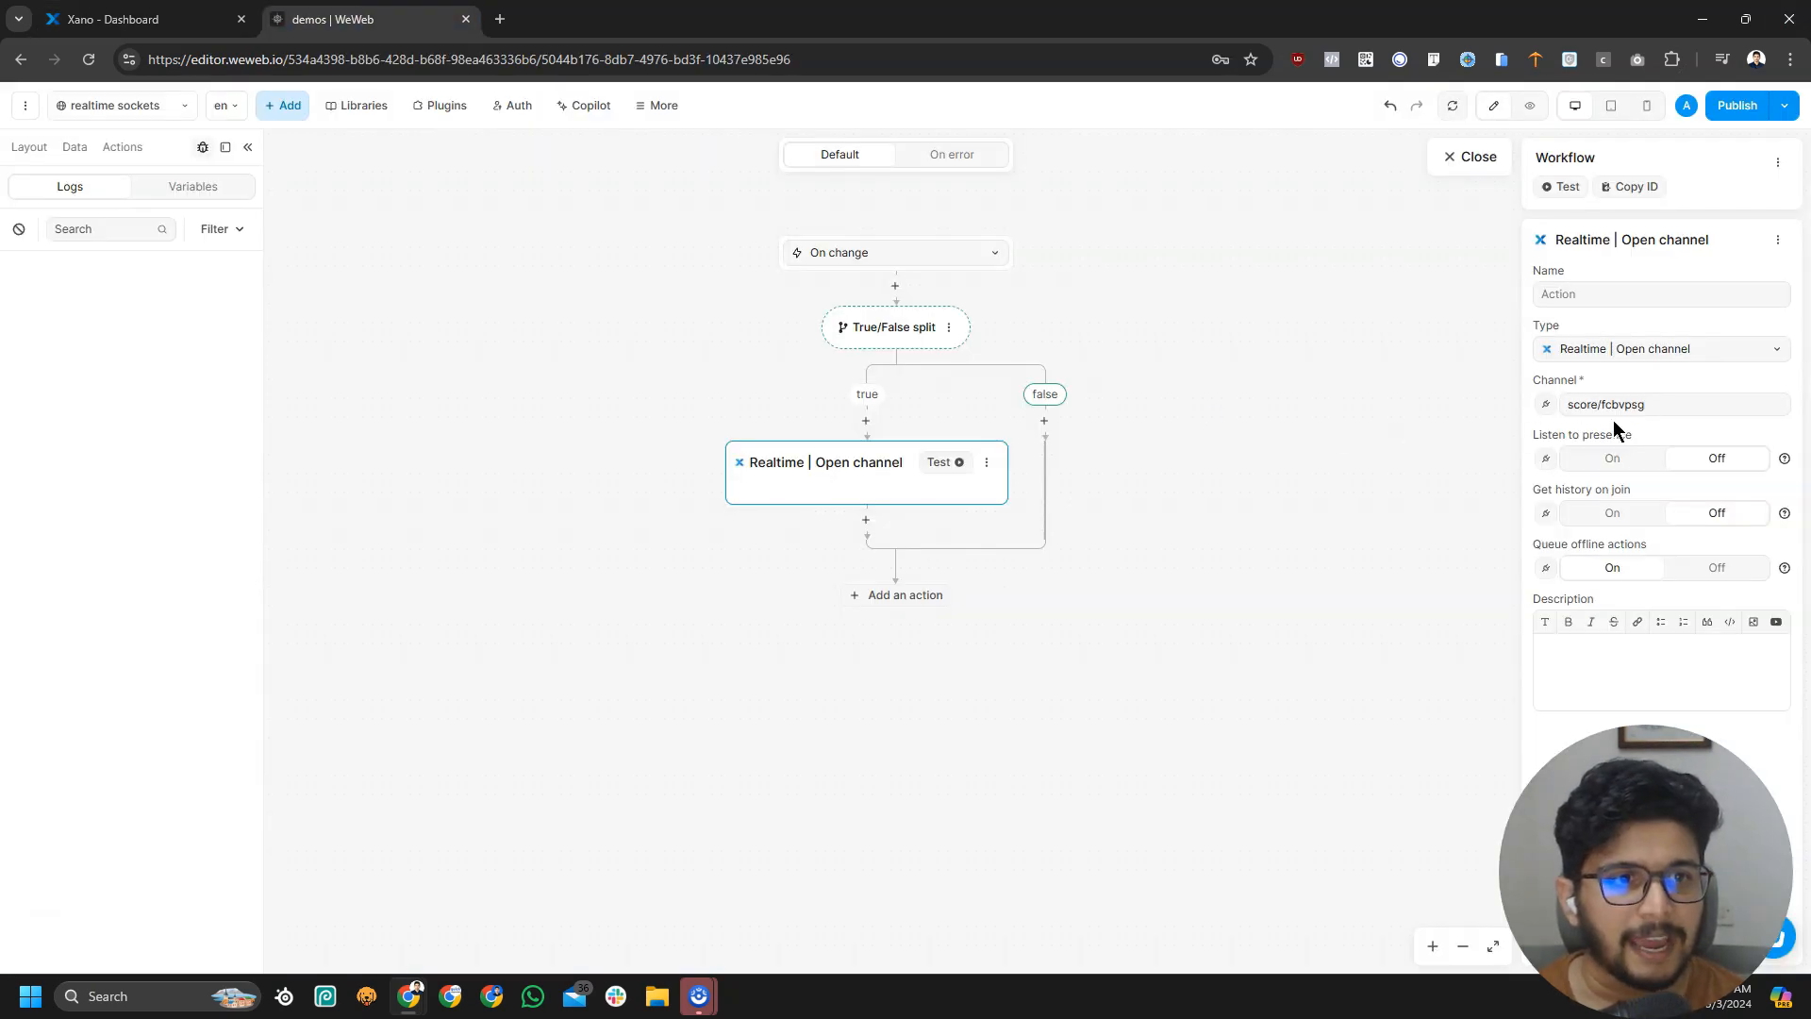
Copy the Open channel's channel name score/fcbvpsg and close the action's settings
drag(1604, 404, 1683, 404)
click(1672, 401)
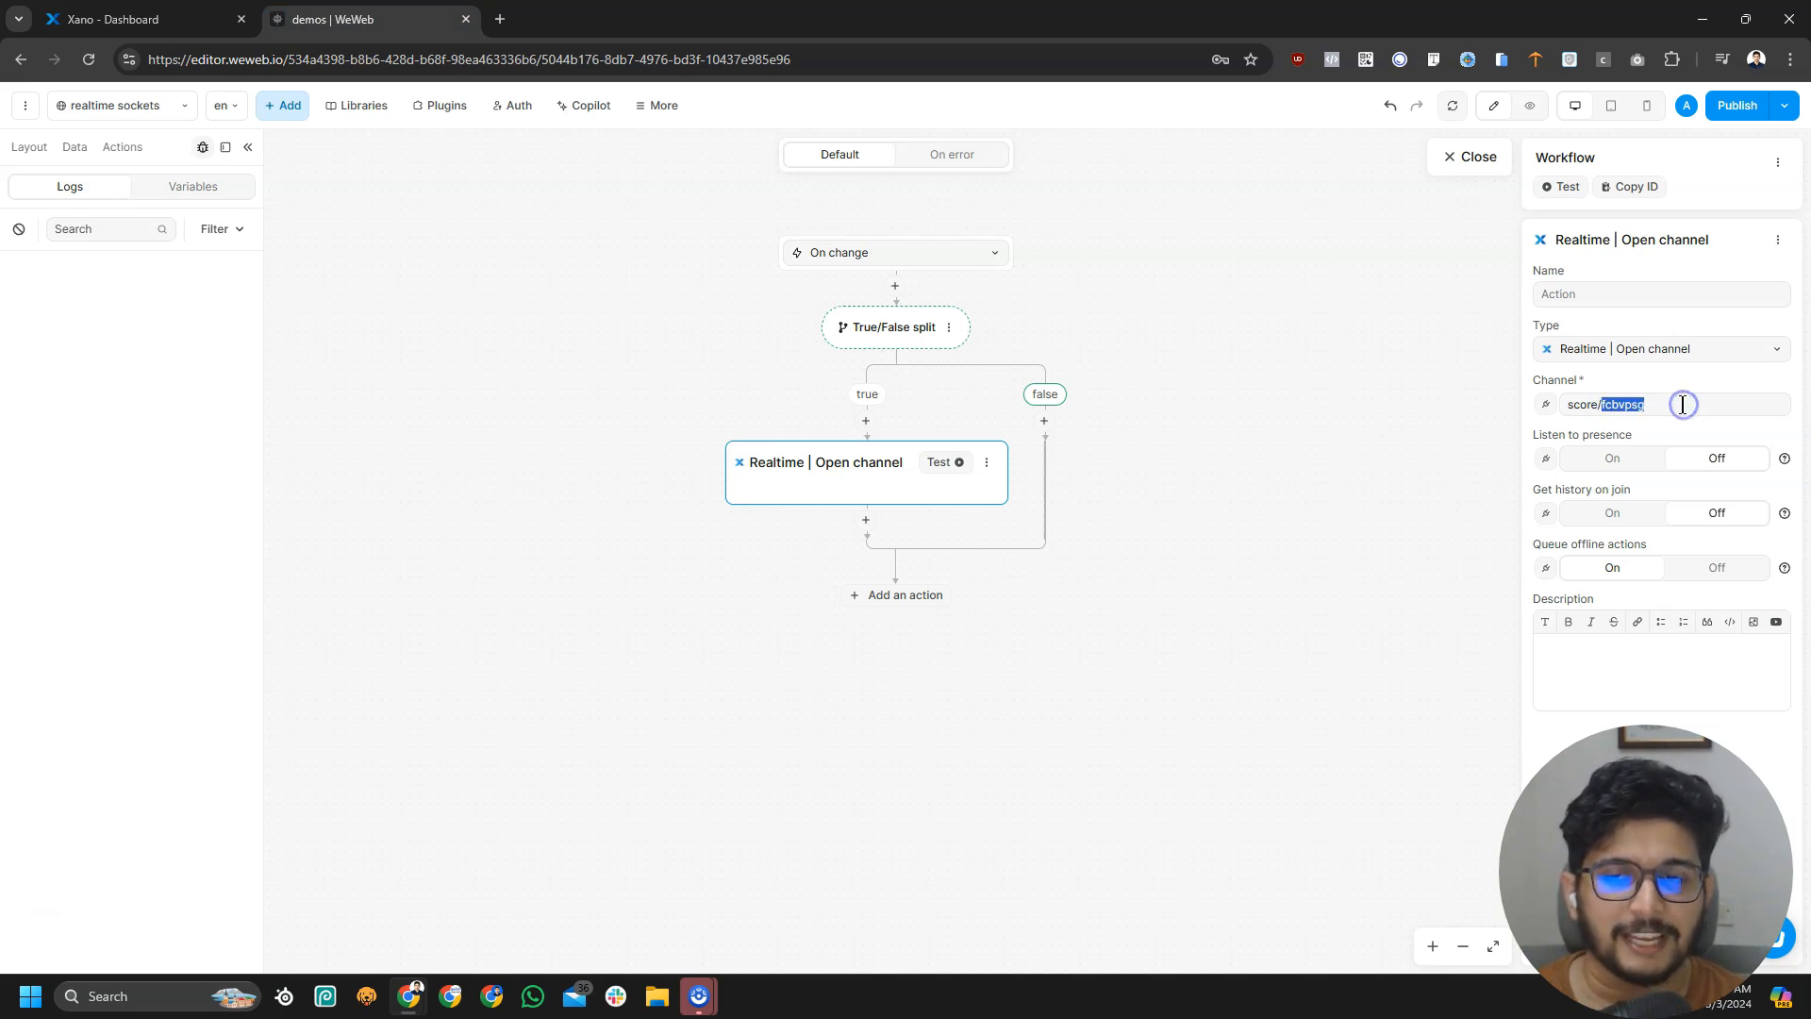
click(1682, 403)
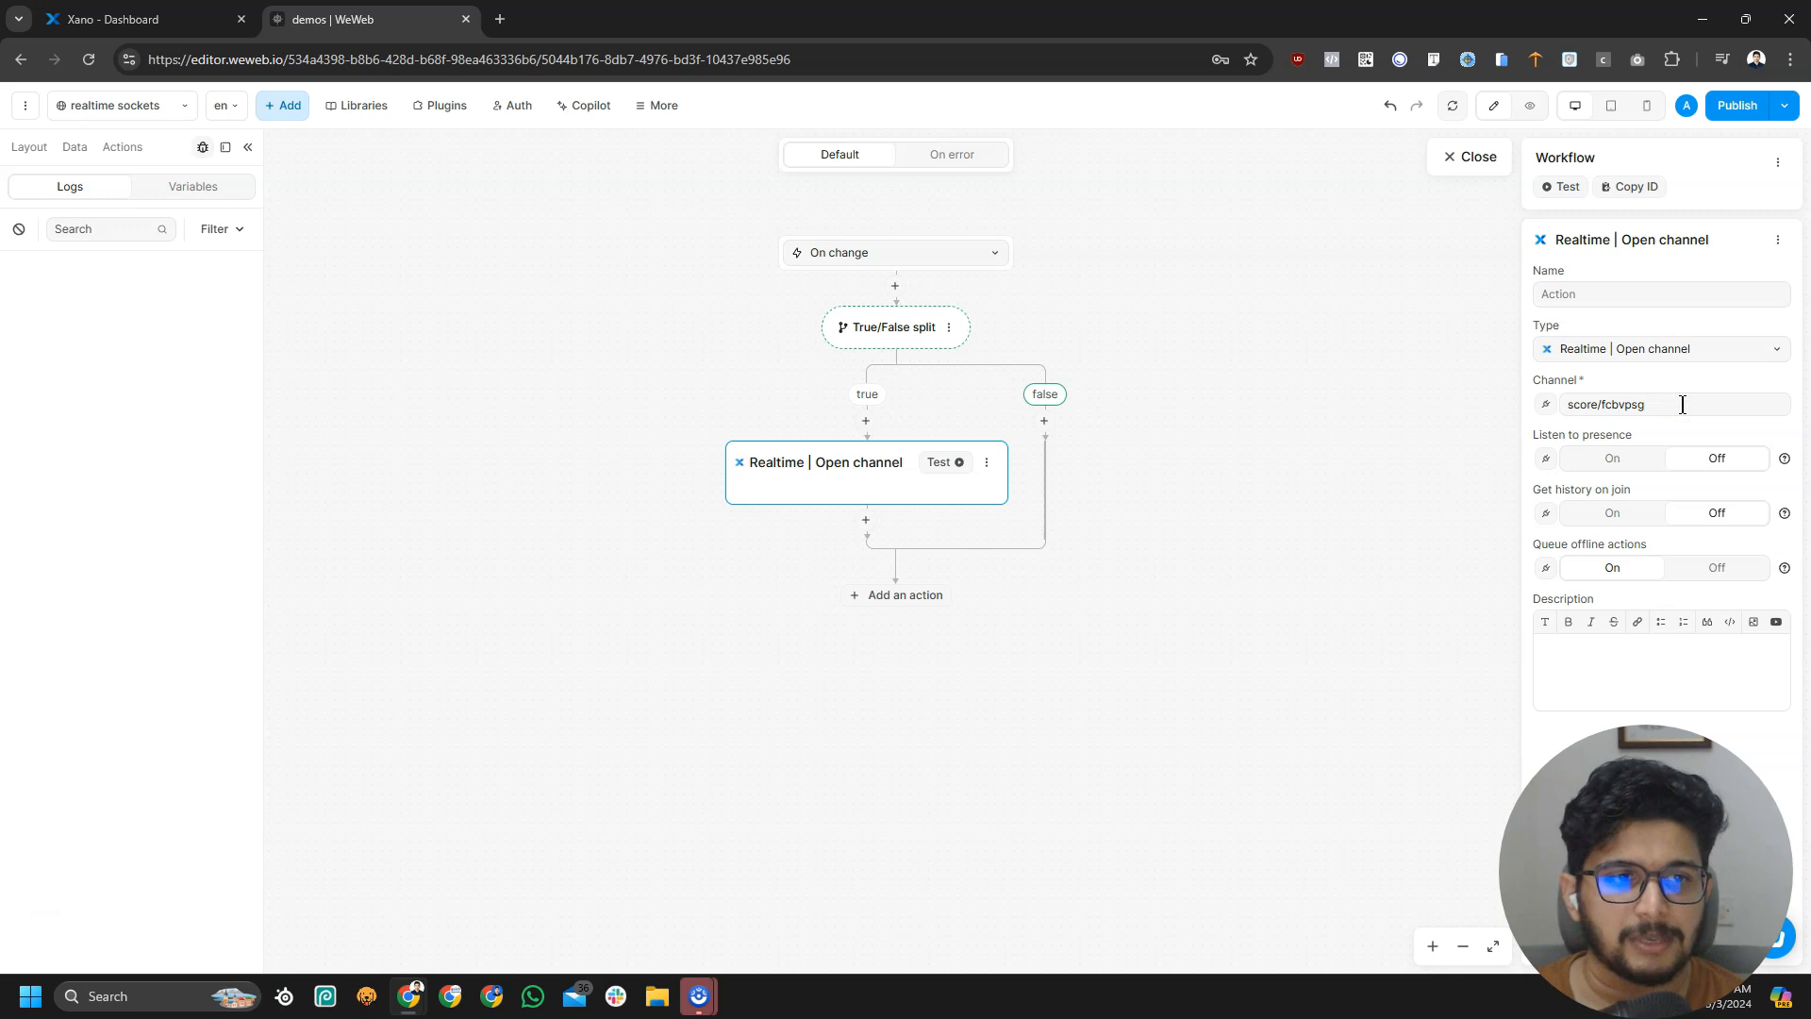
drag(1678, 404, 1433, 403)
key(ctrl+c)
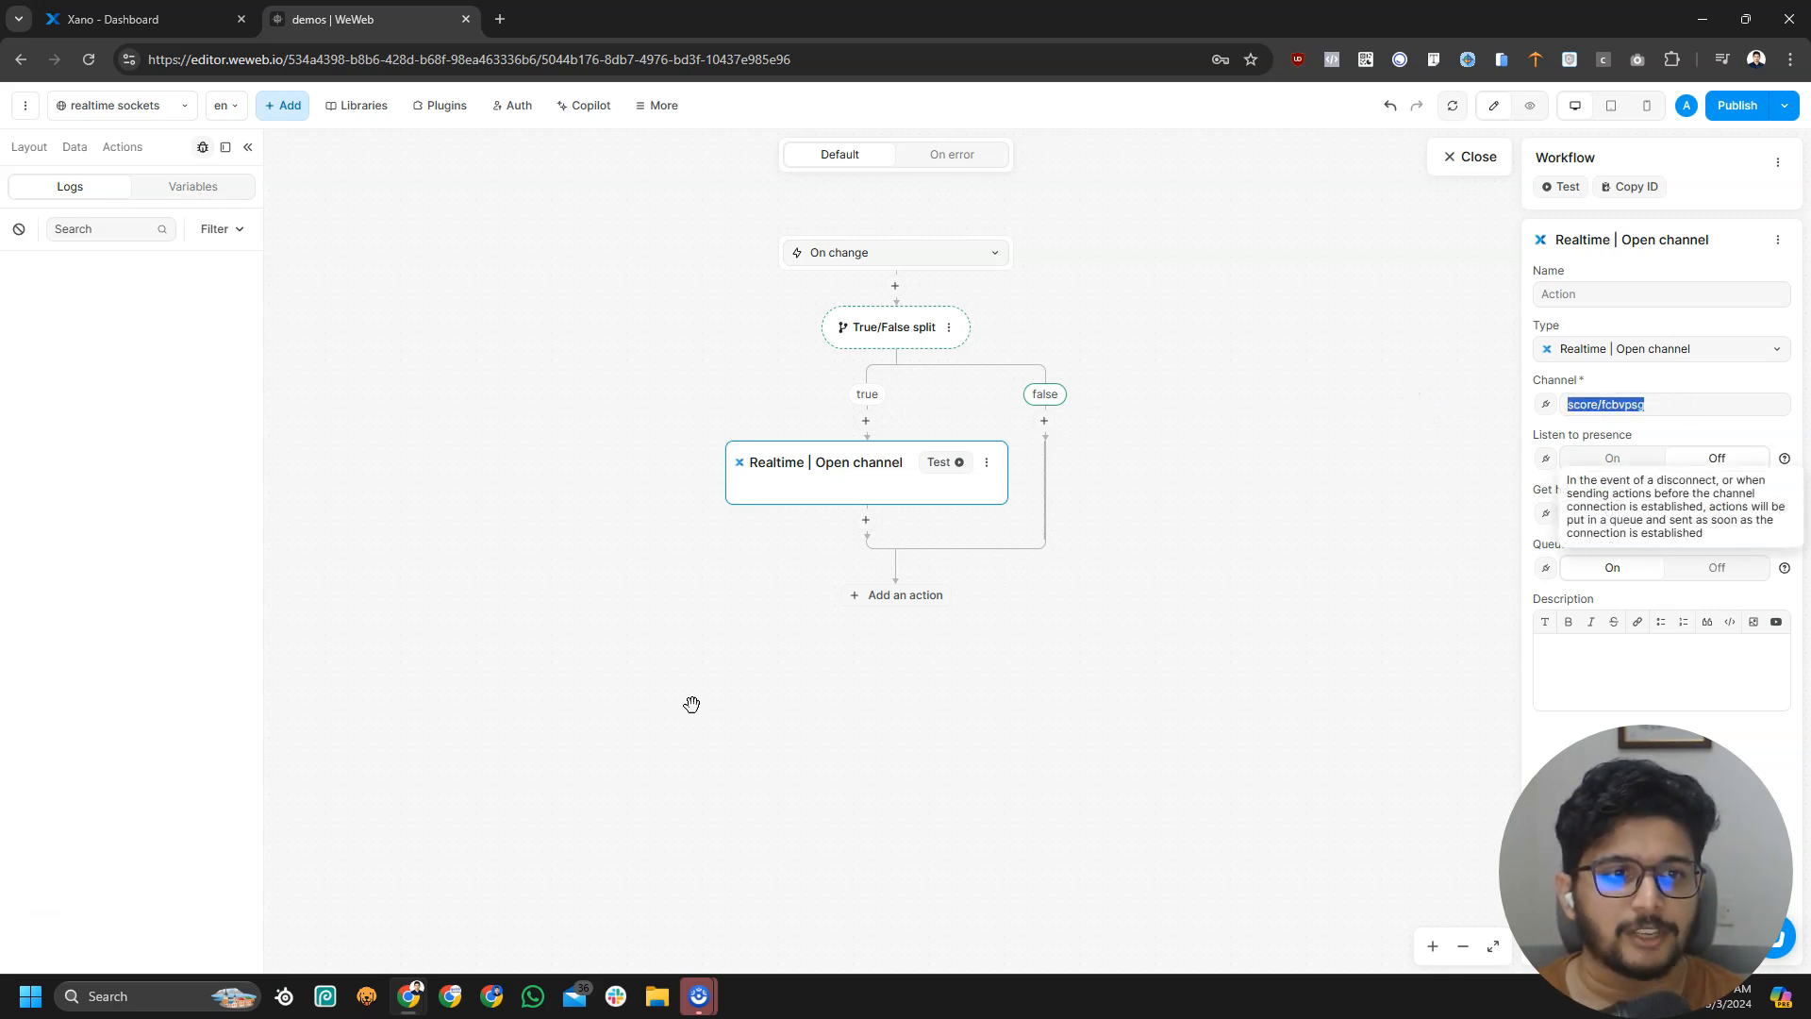
click(857, 483)
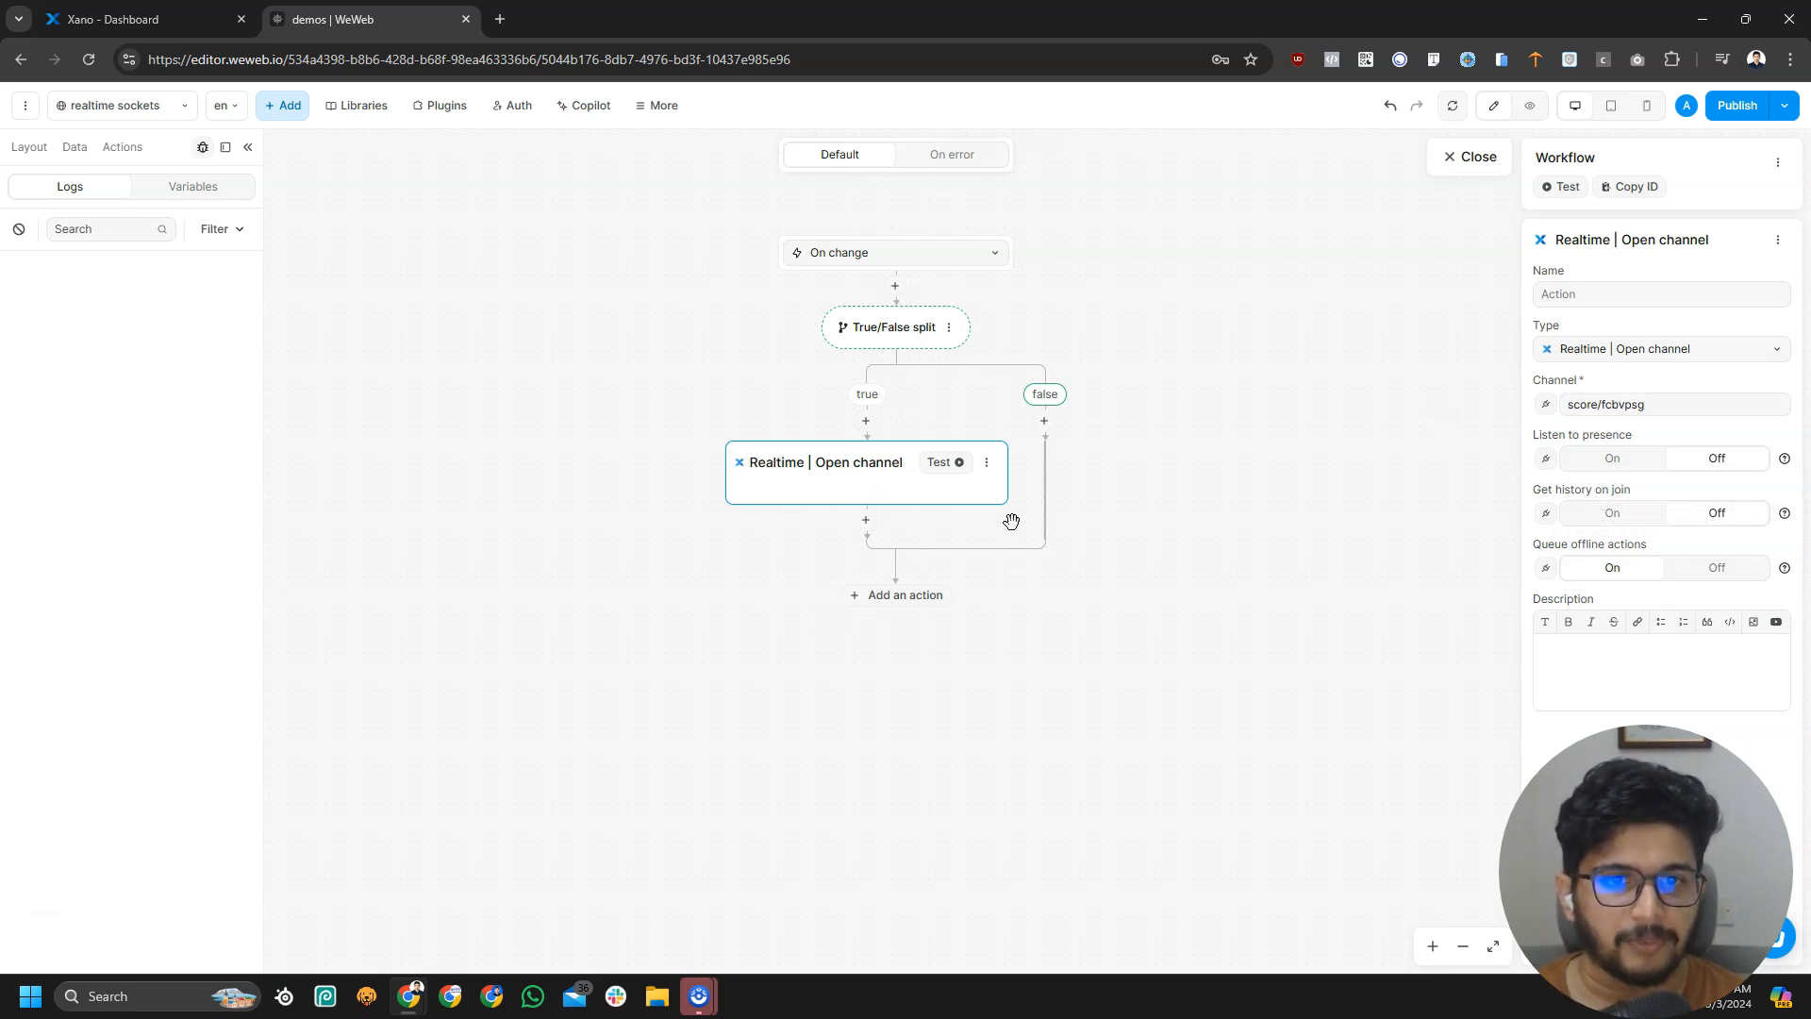
click(1173, 542)
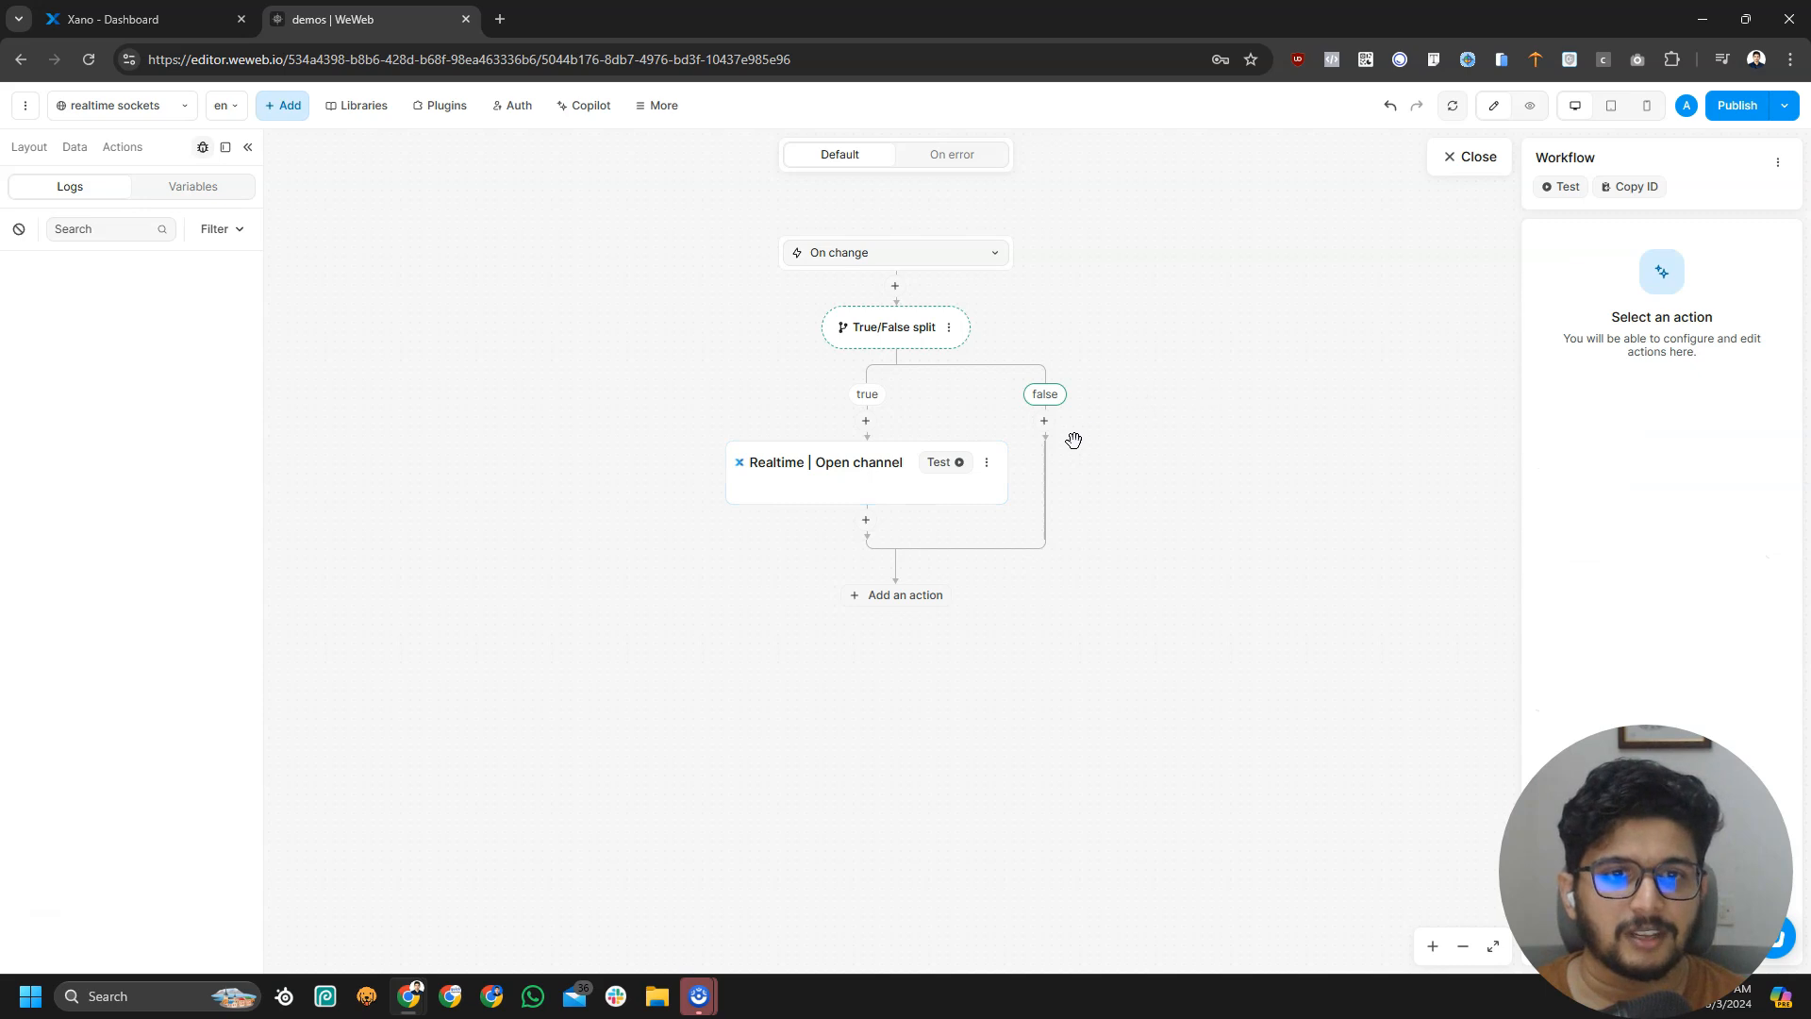
Add a Close channel action on the false branch with channel score/fcbvpsg
scroll(1102, 679, down, 5)
click(1134, 747)
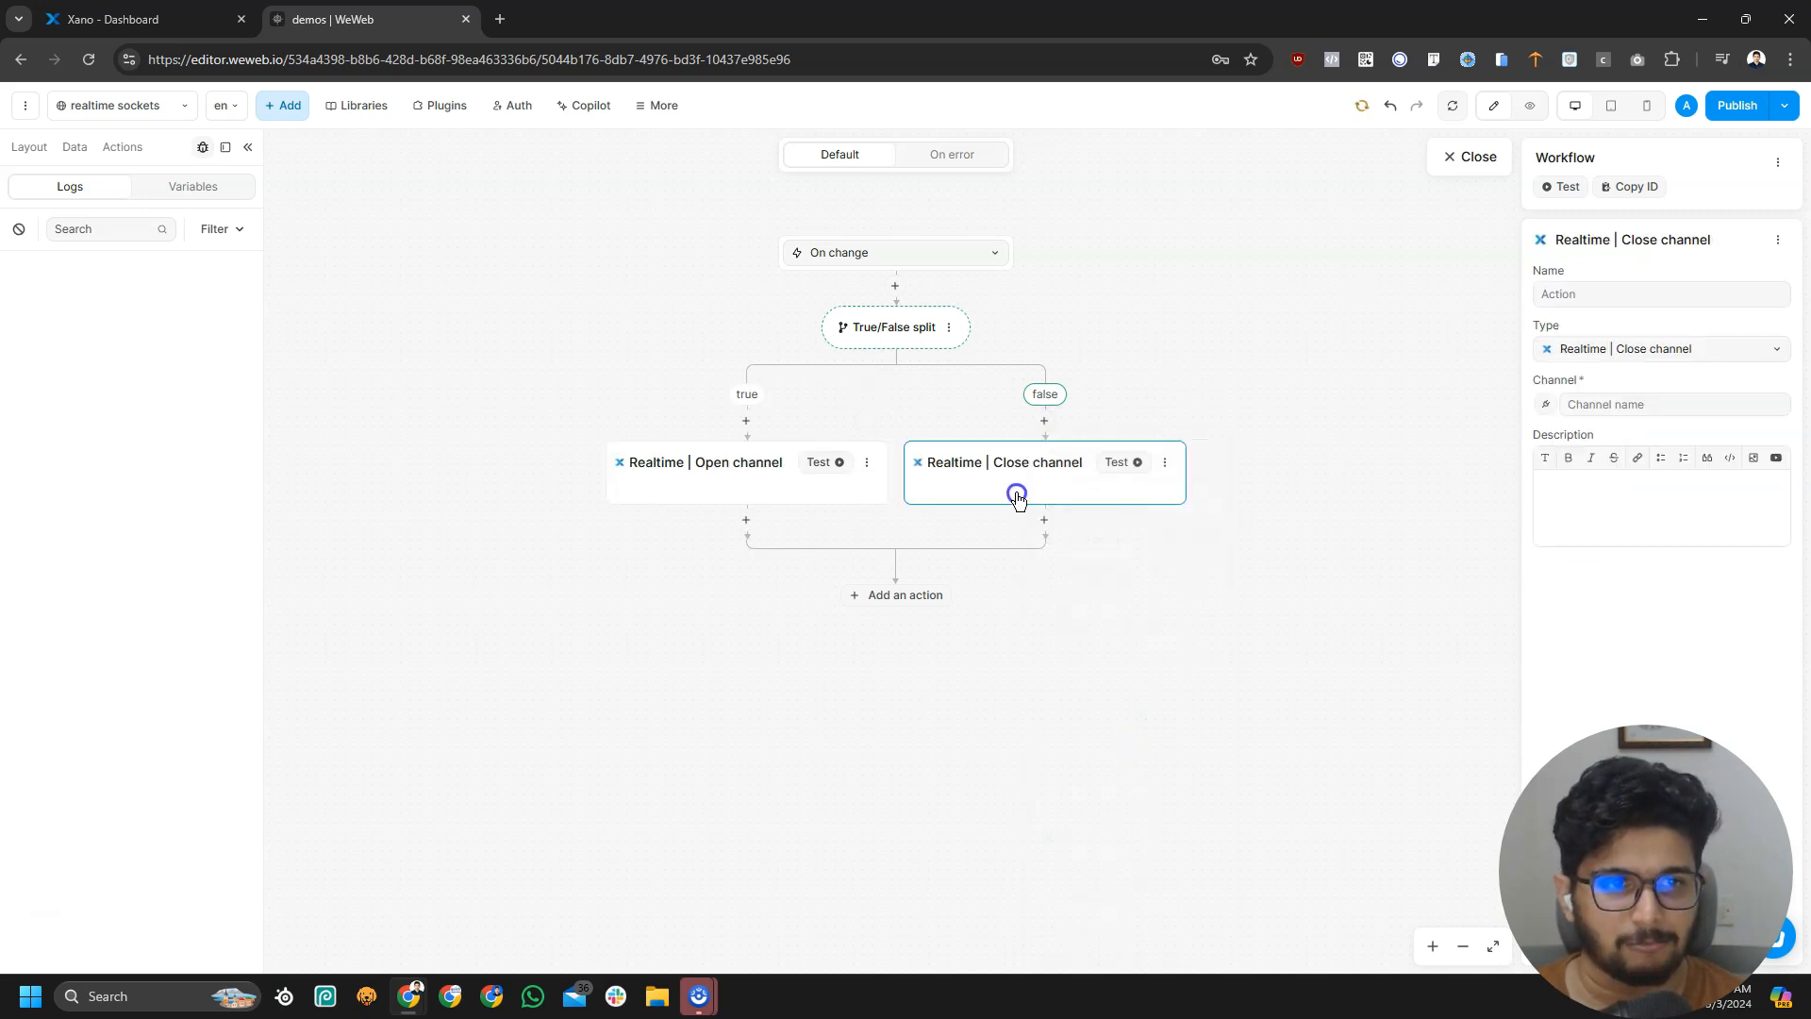
click(1604, 404)
key(ctrl+v)
click(1299, 709)
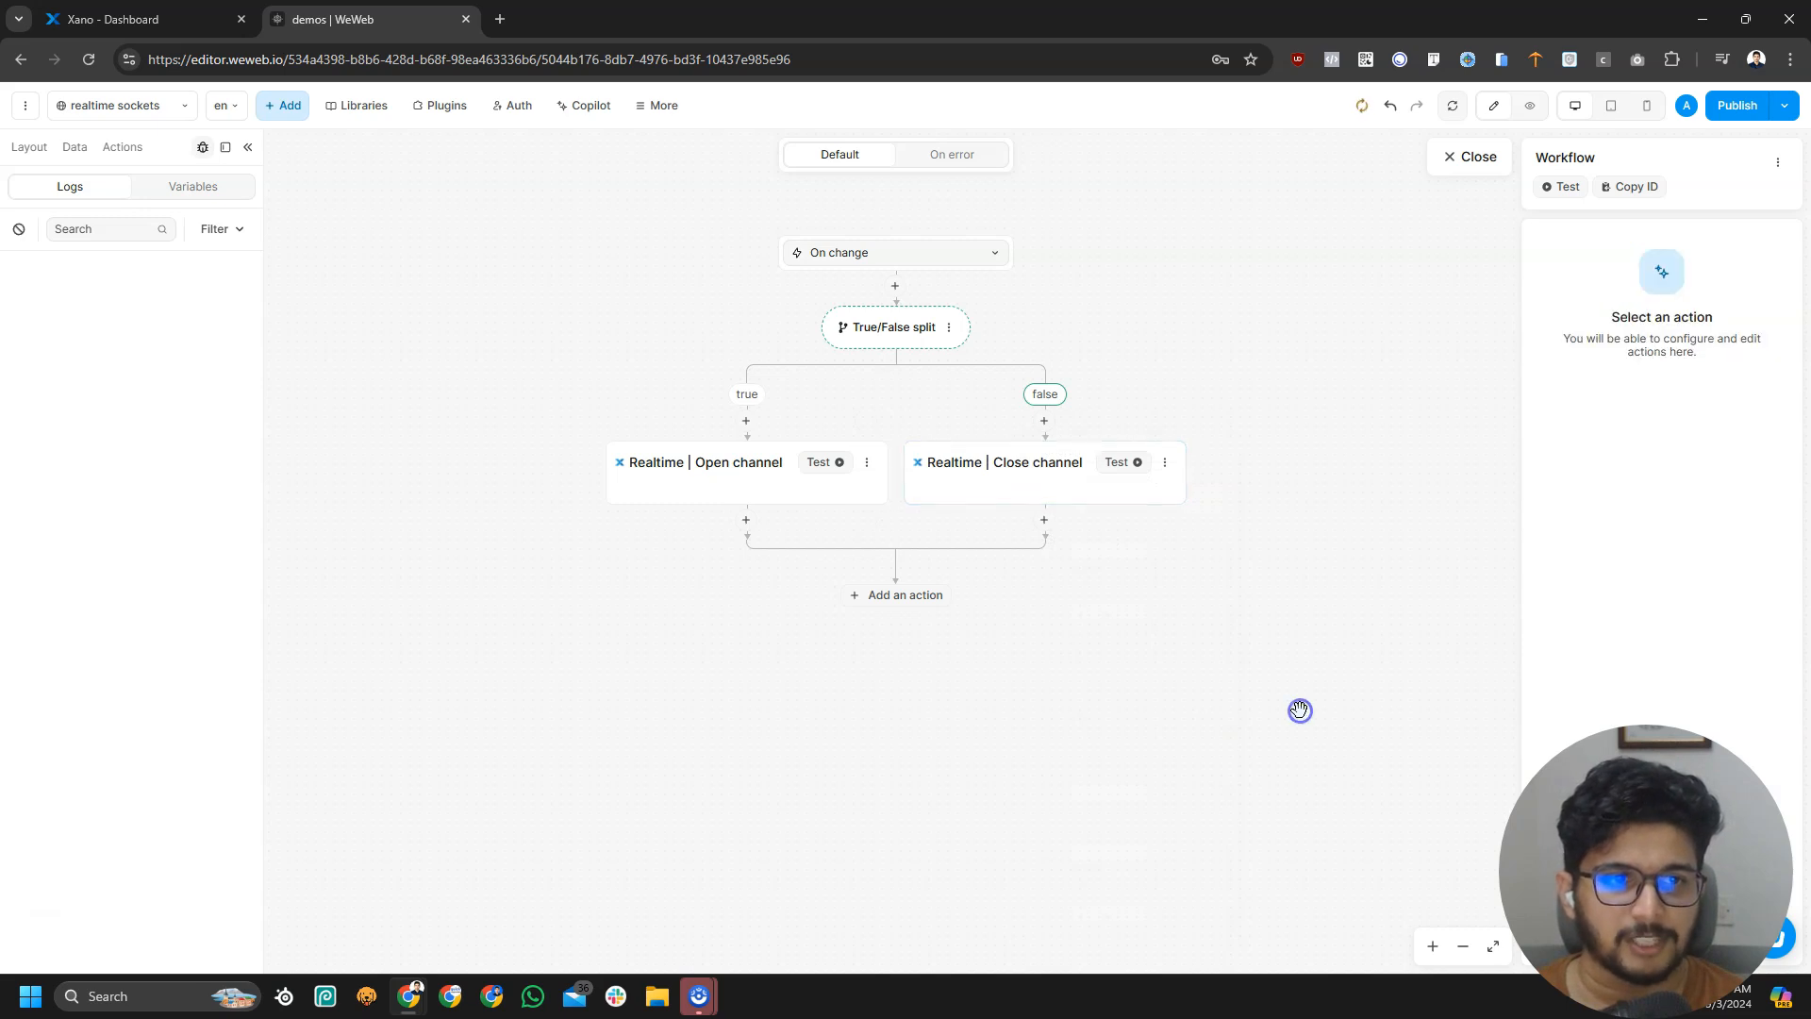
Compare both actions' channel names in the toggle workflow, then preview the page
click(1477, 158)
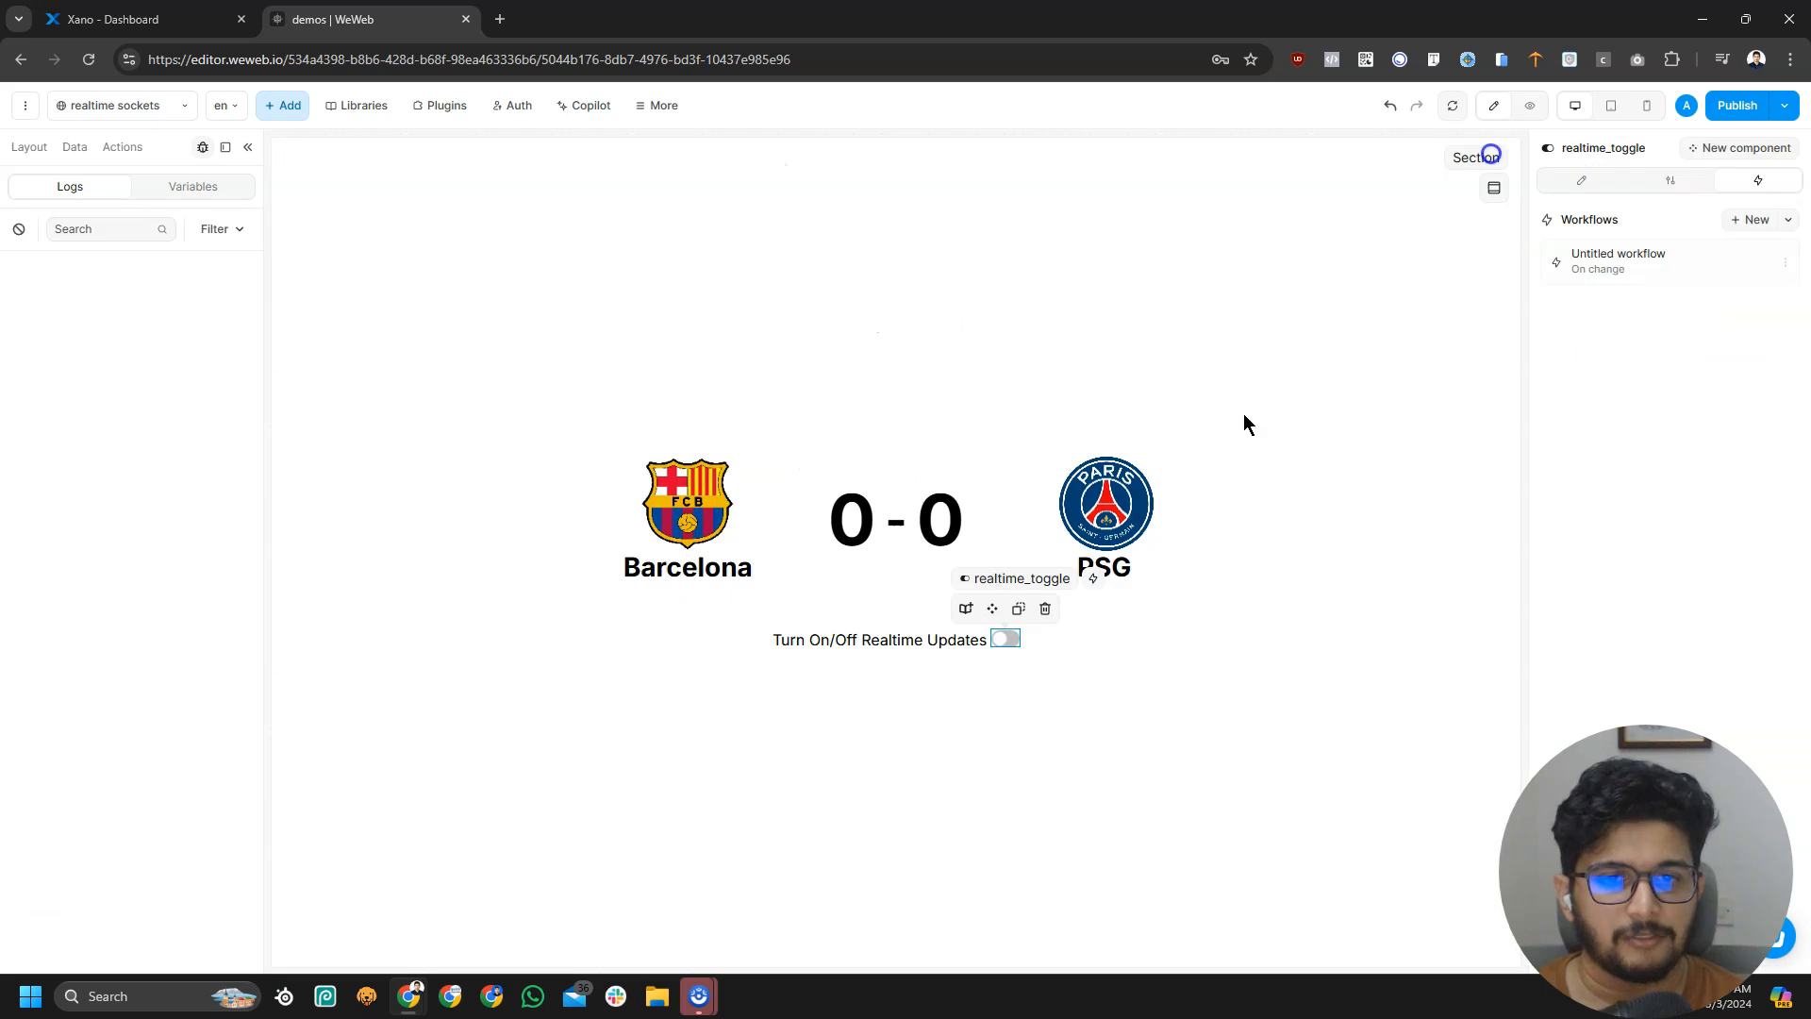
click(1655, 281)
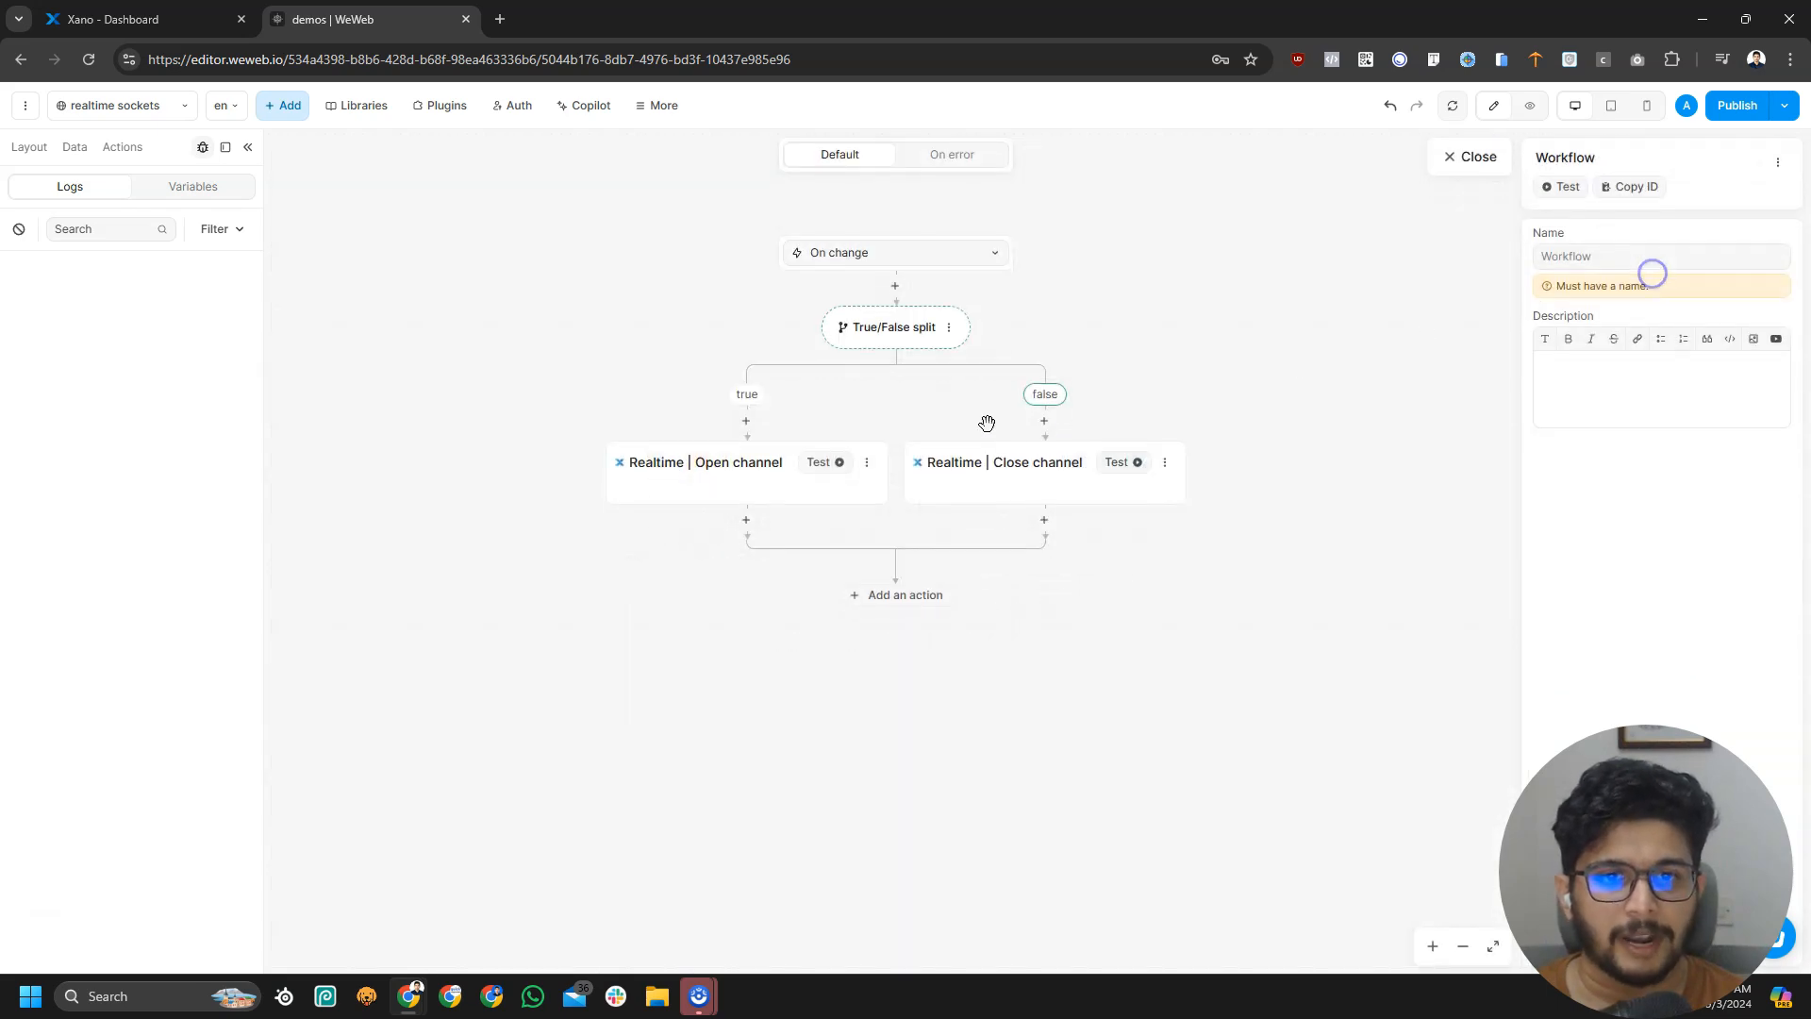
click(752, 477)
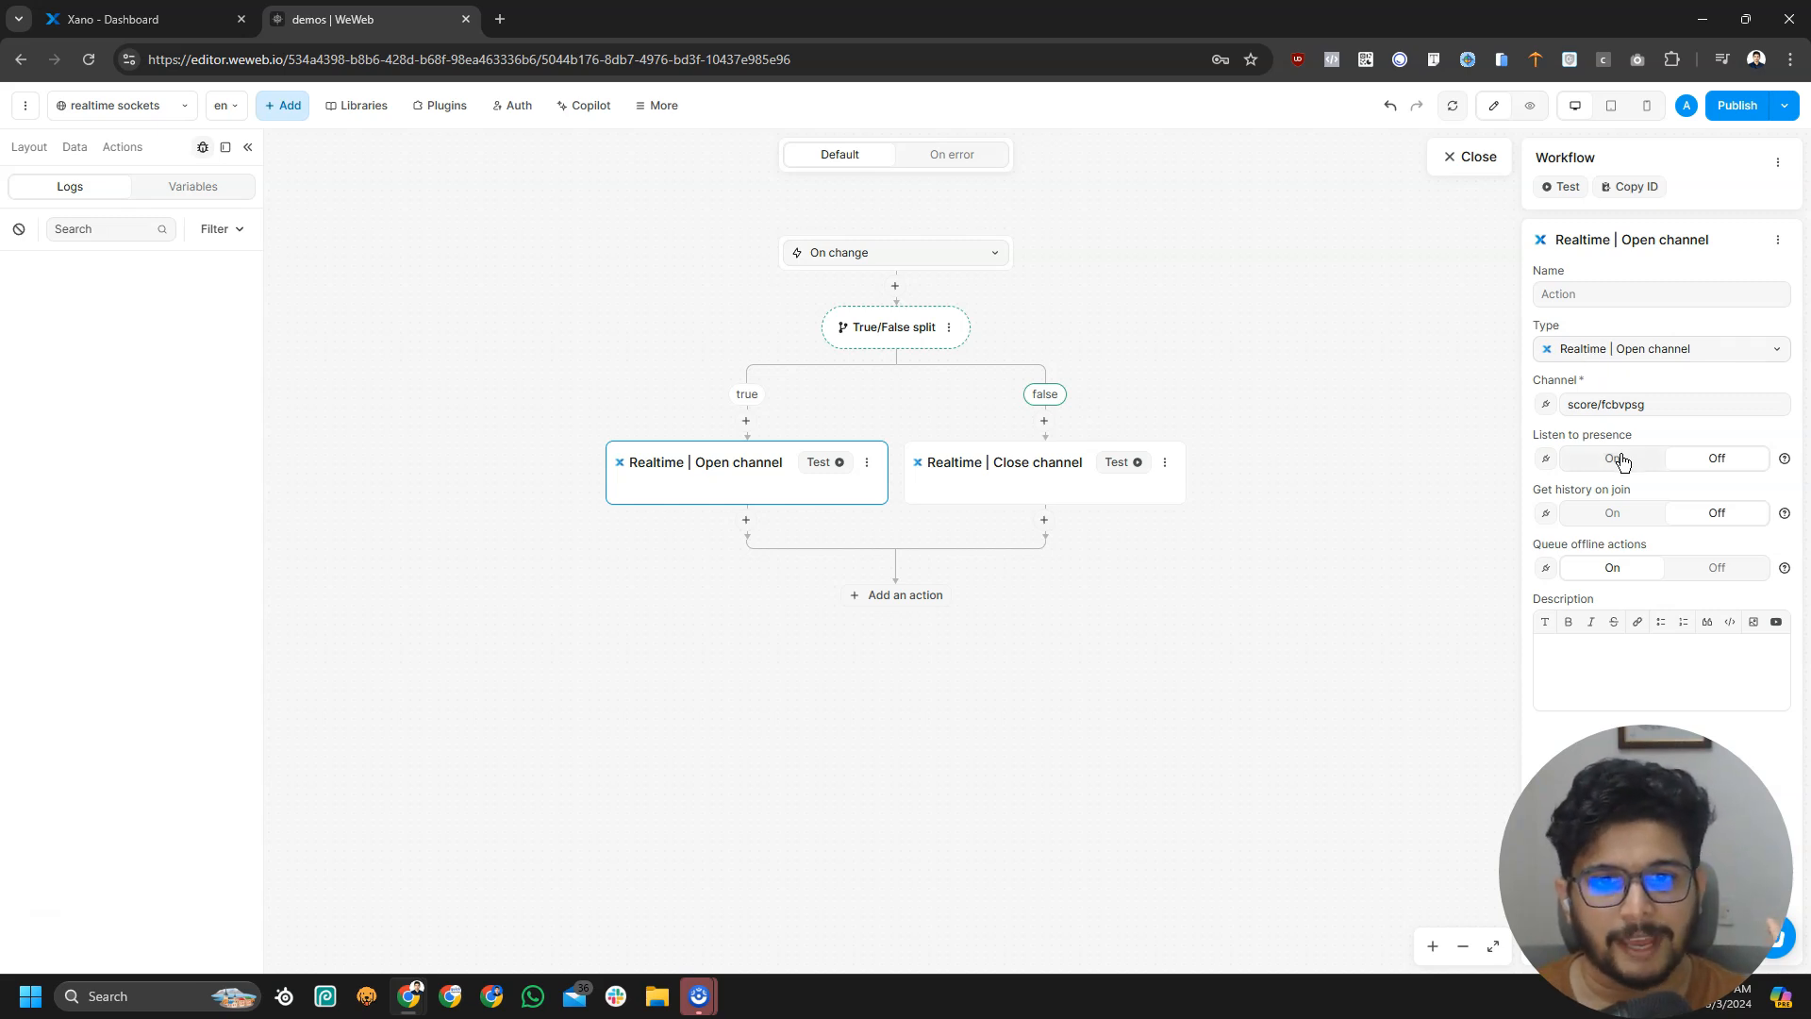
drag(1604, 404, 1654, 408)
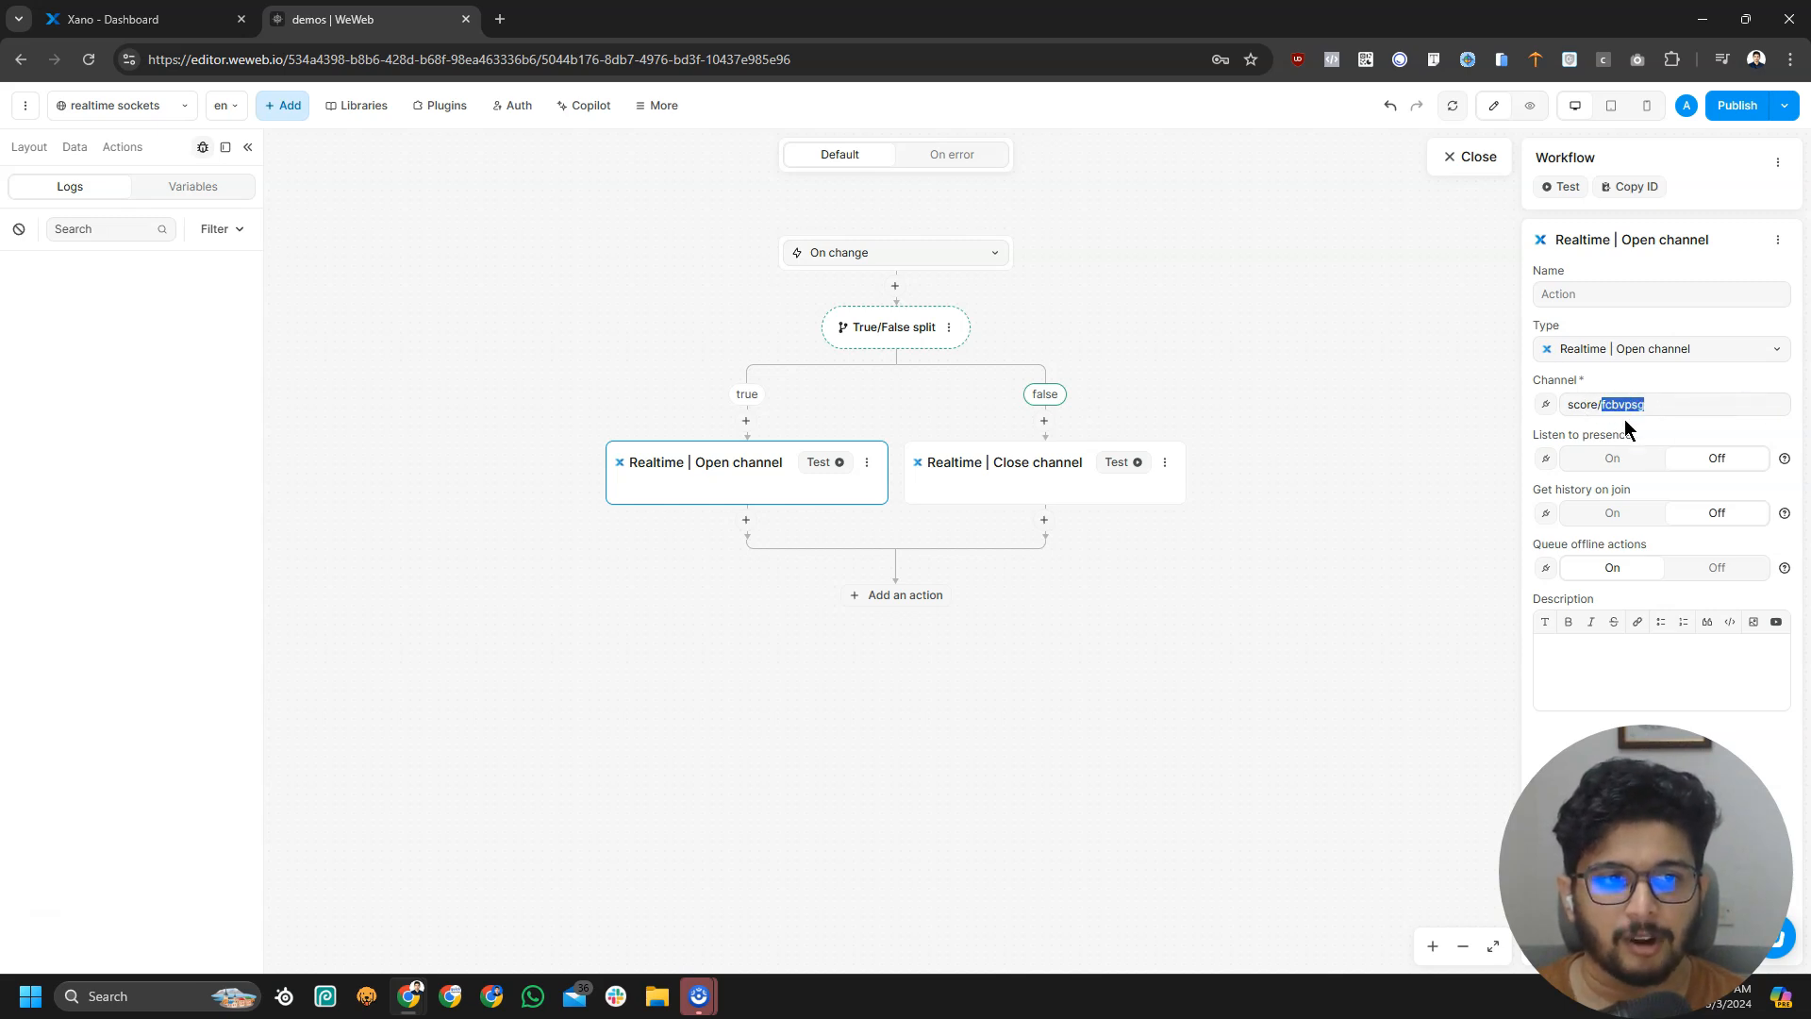
click(997, 466)
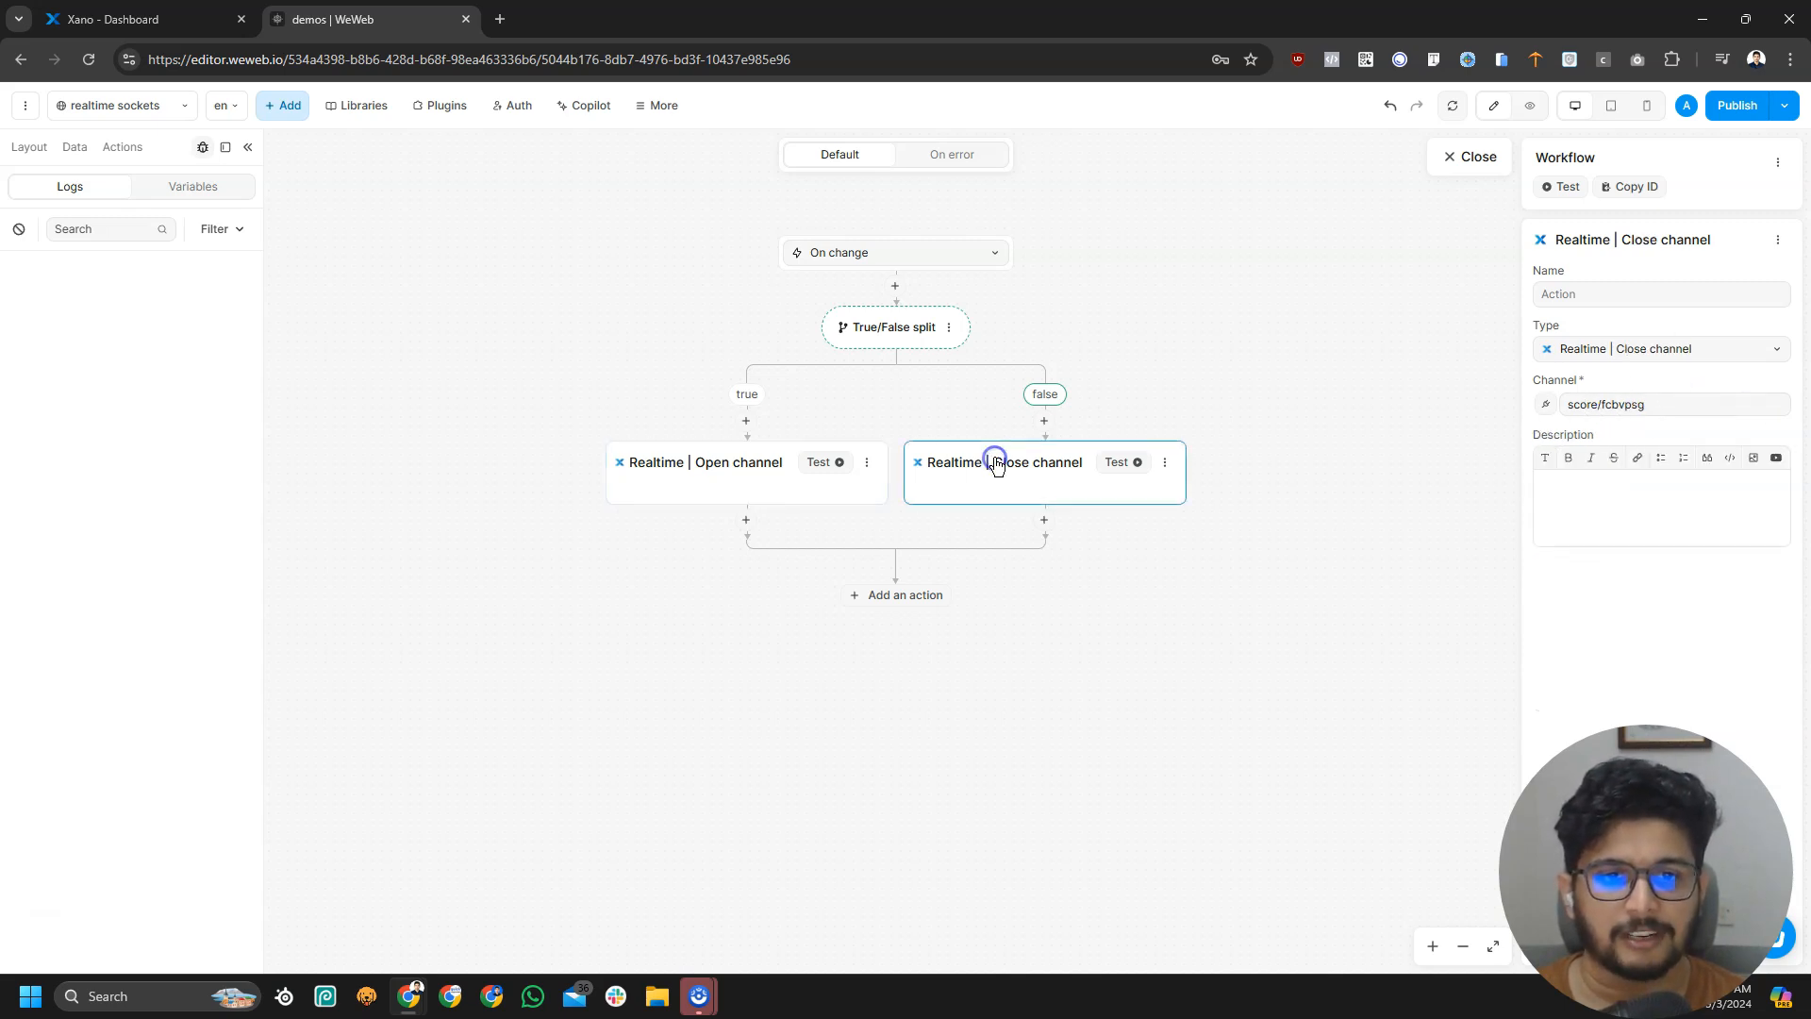
drag(1601, 408, 1797, 448)
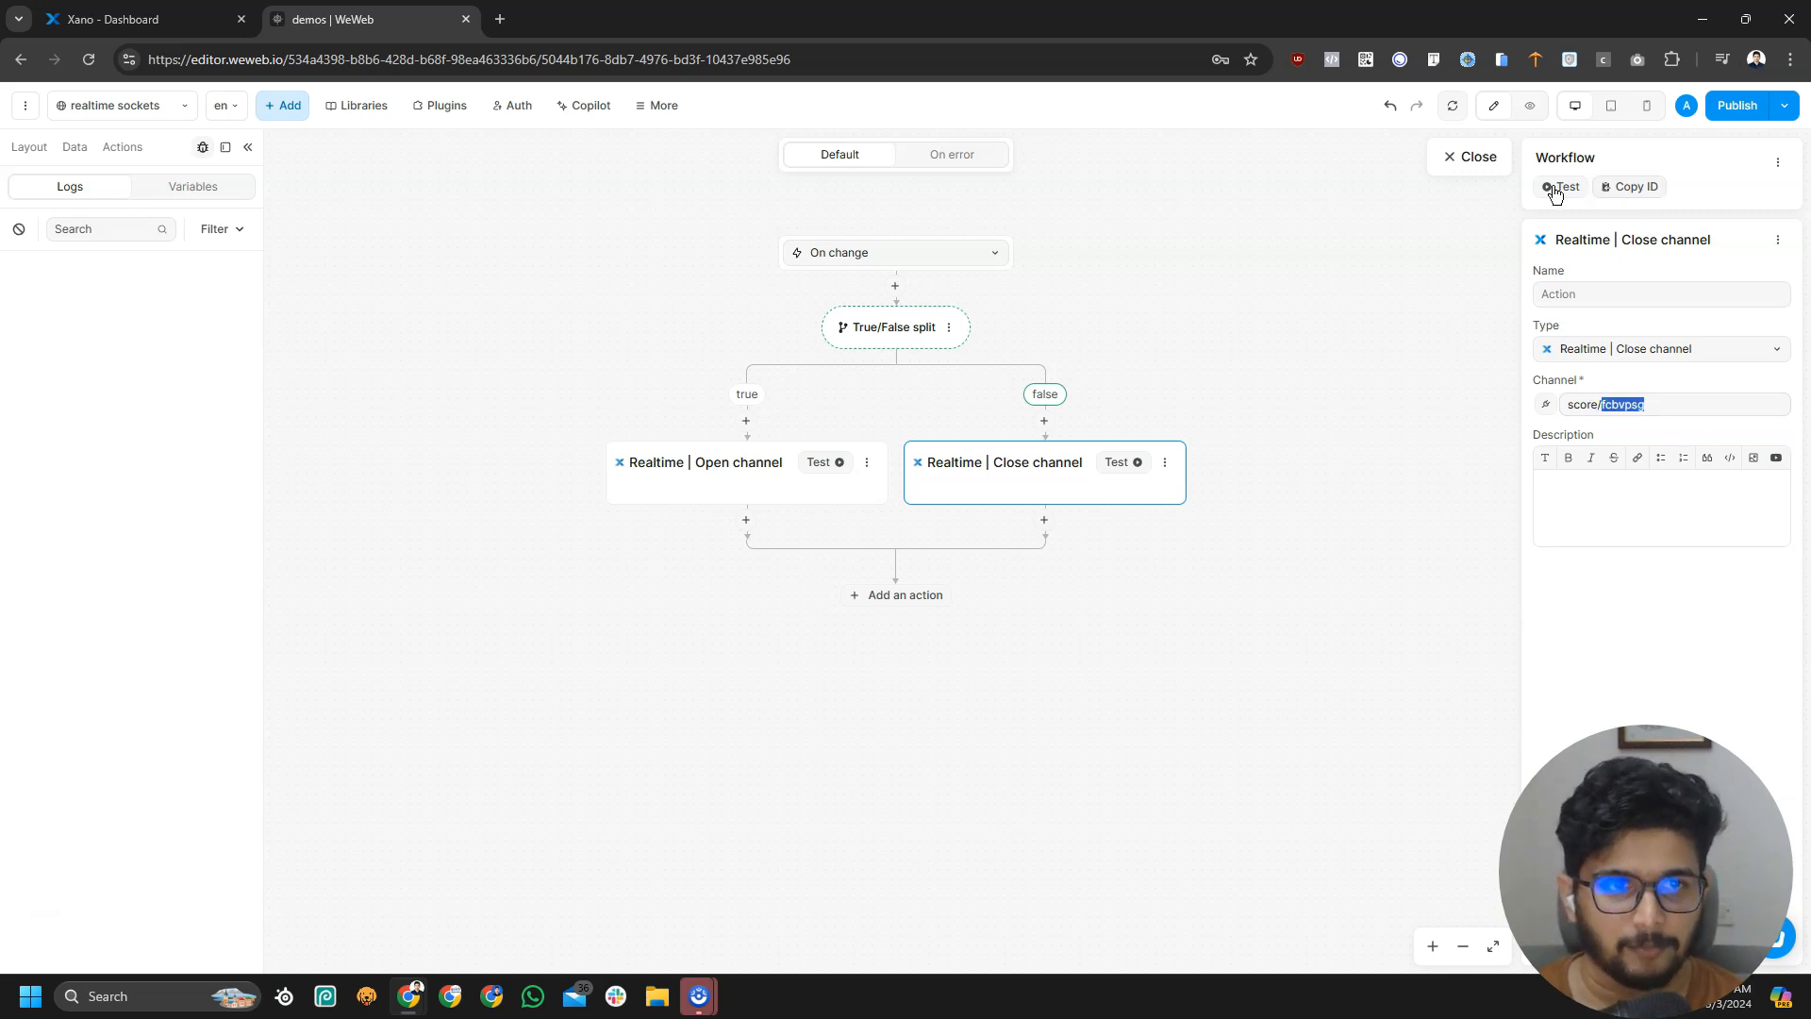
click(1479, 156)
click(1536, 109)
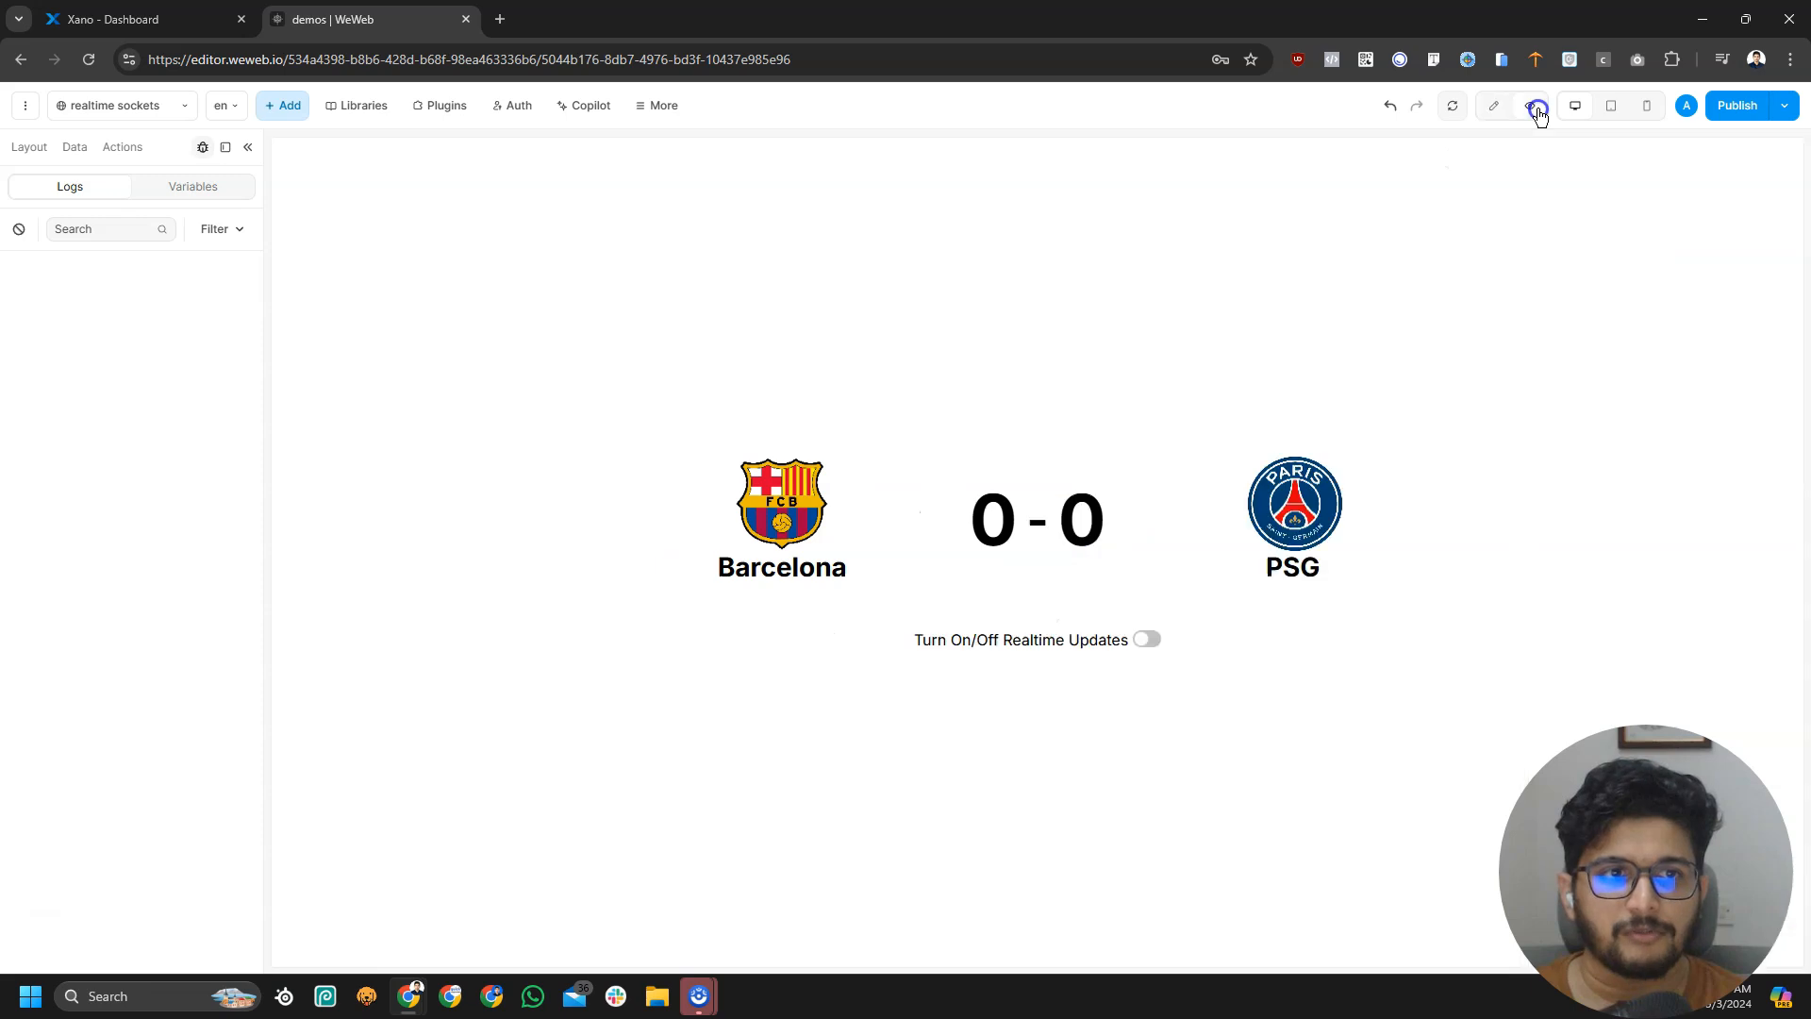
click(1146, 640)
click(1146, 642)
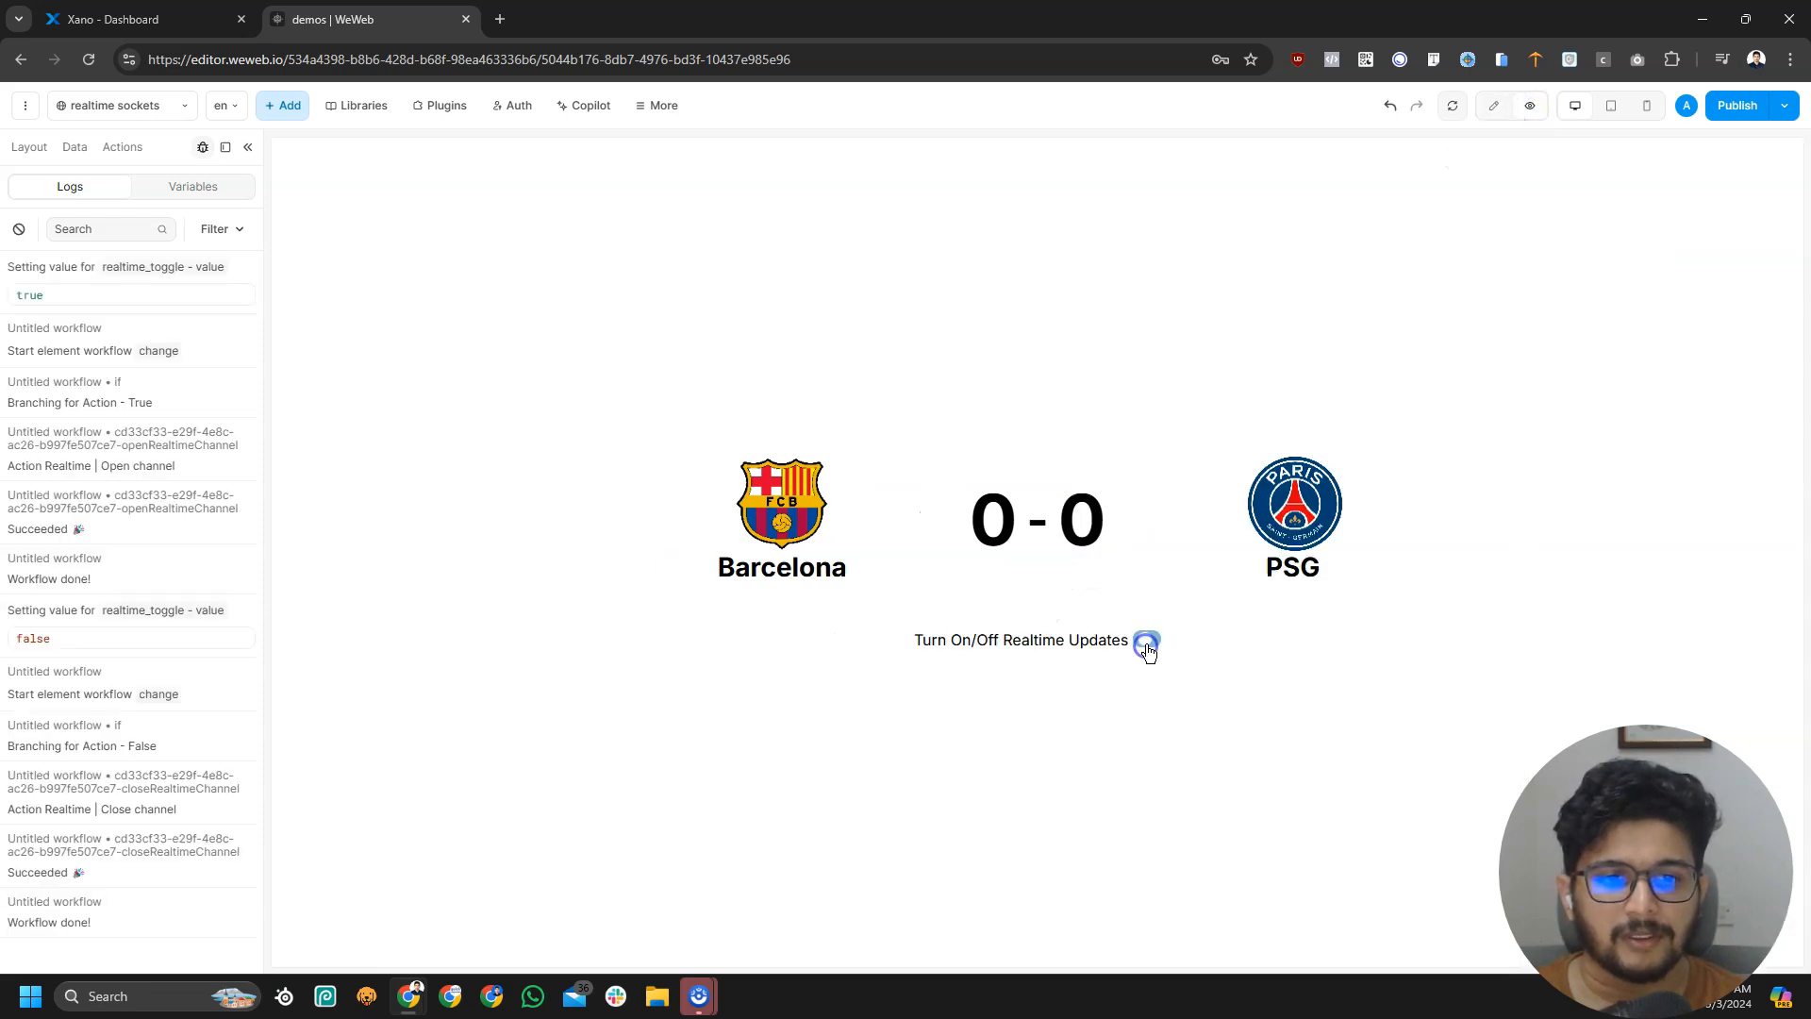
click(1146, 641)
click(1146, 641)
click(1146, 641)
click(1147, 644)
click(19, 228)
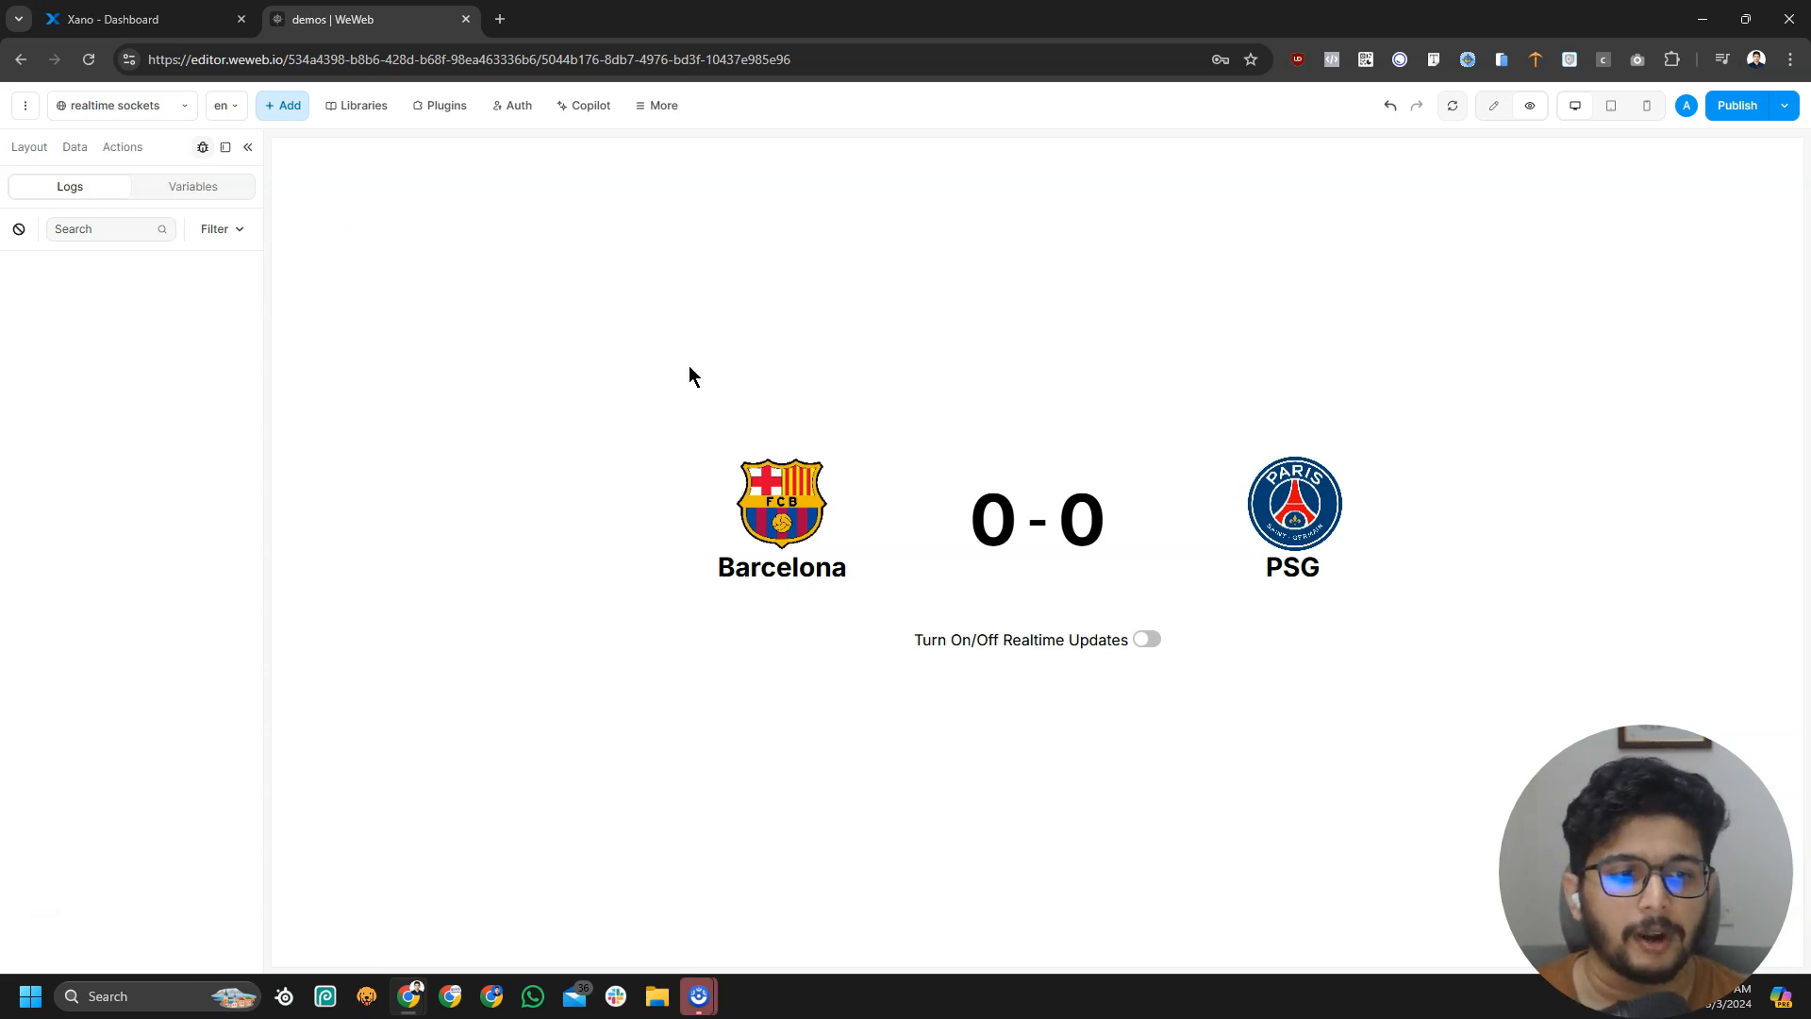
Create a custom endpoint named 'scoretest' inside Xano's Tests API group
click(141, 19)
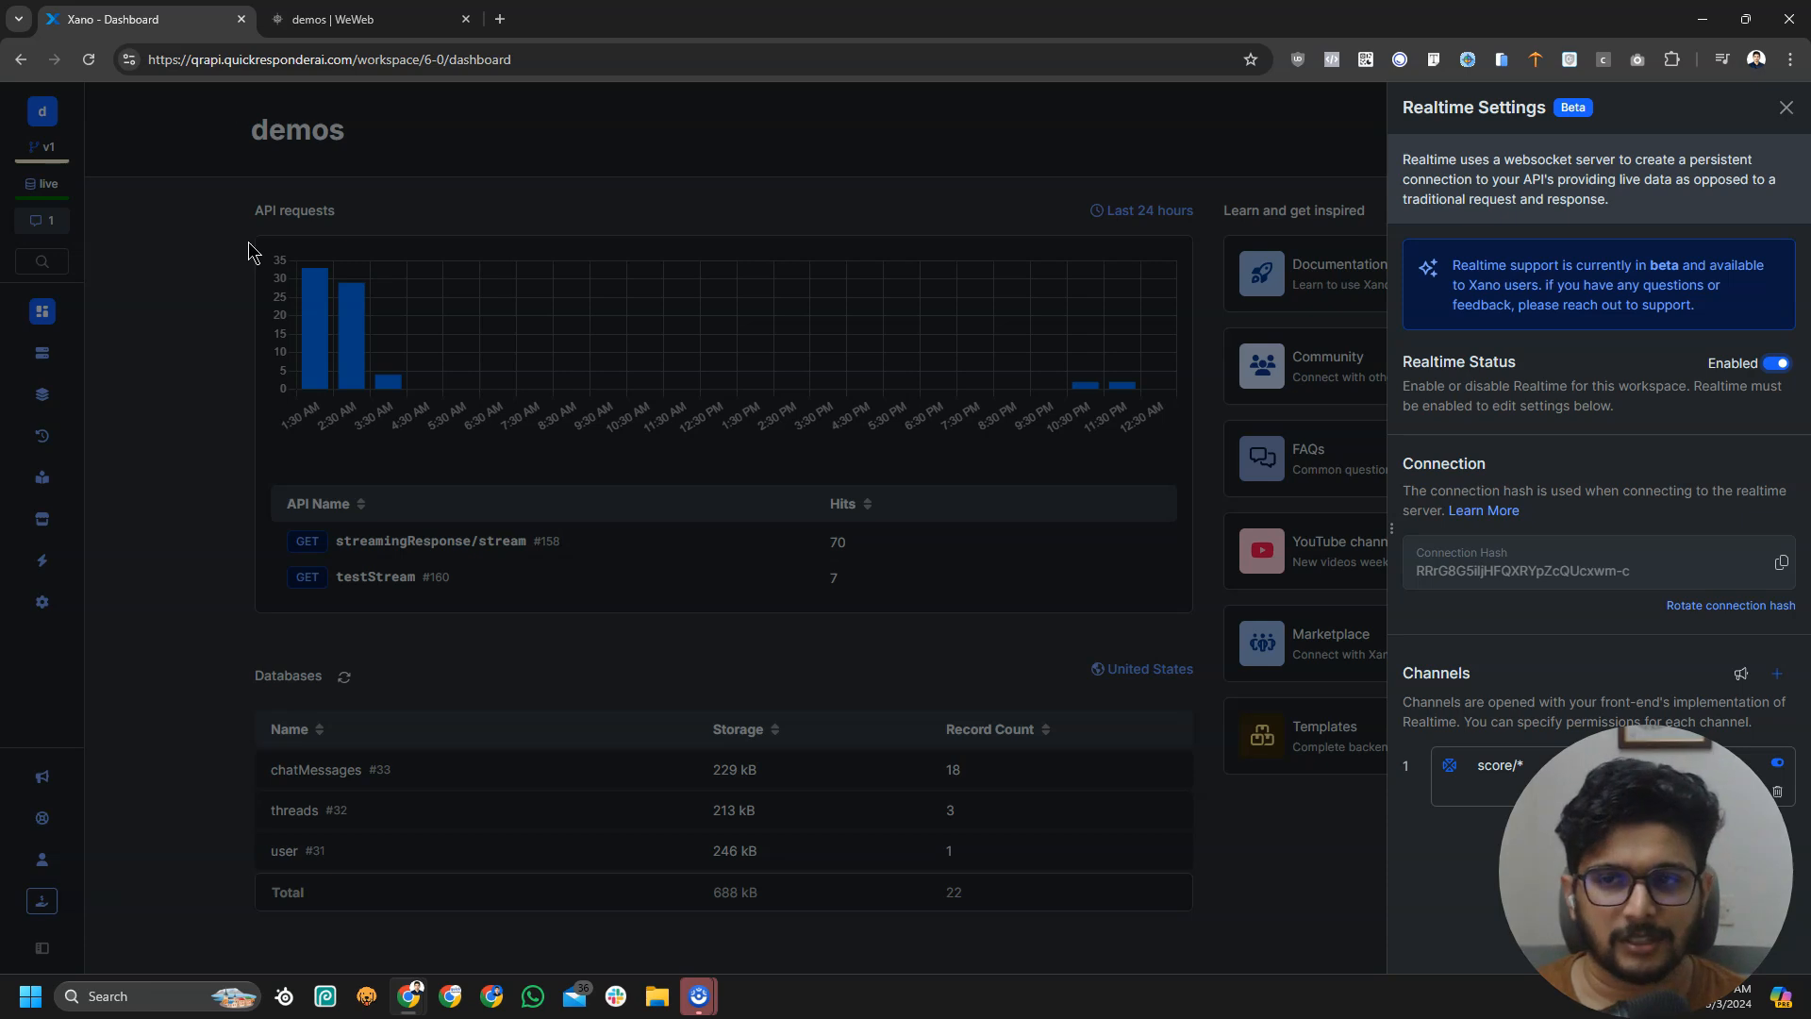
click(42, 397)
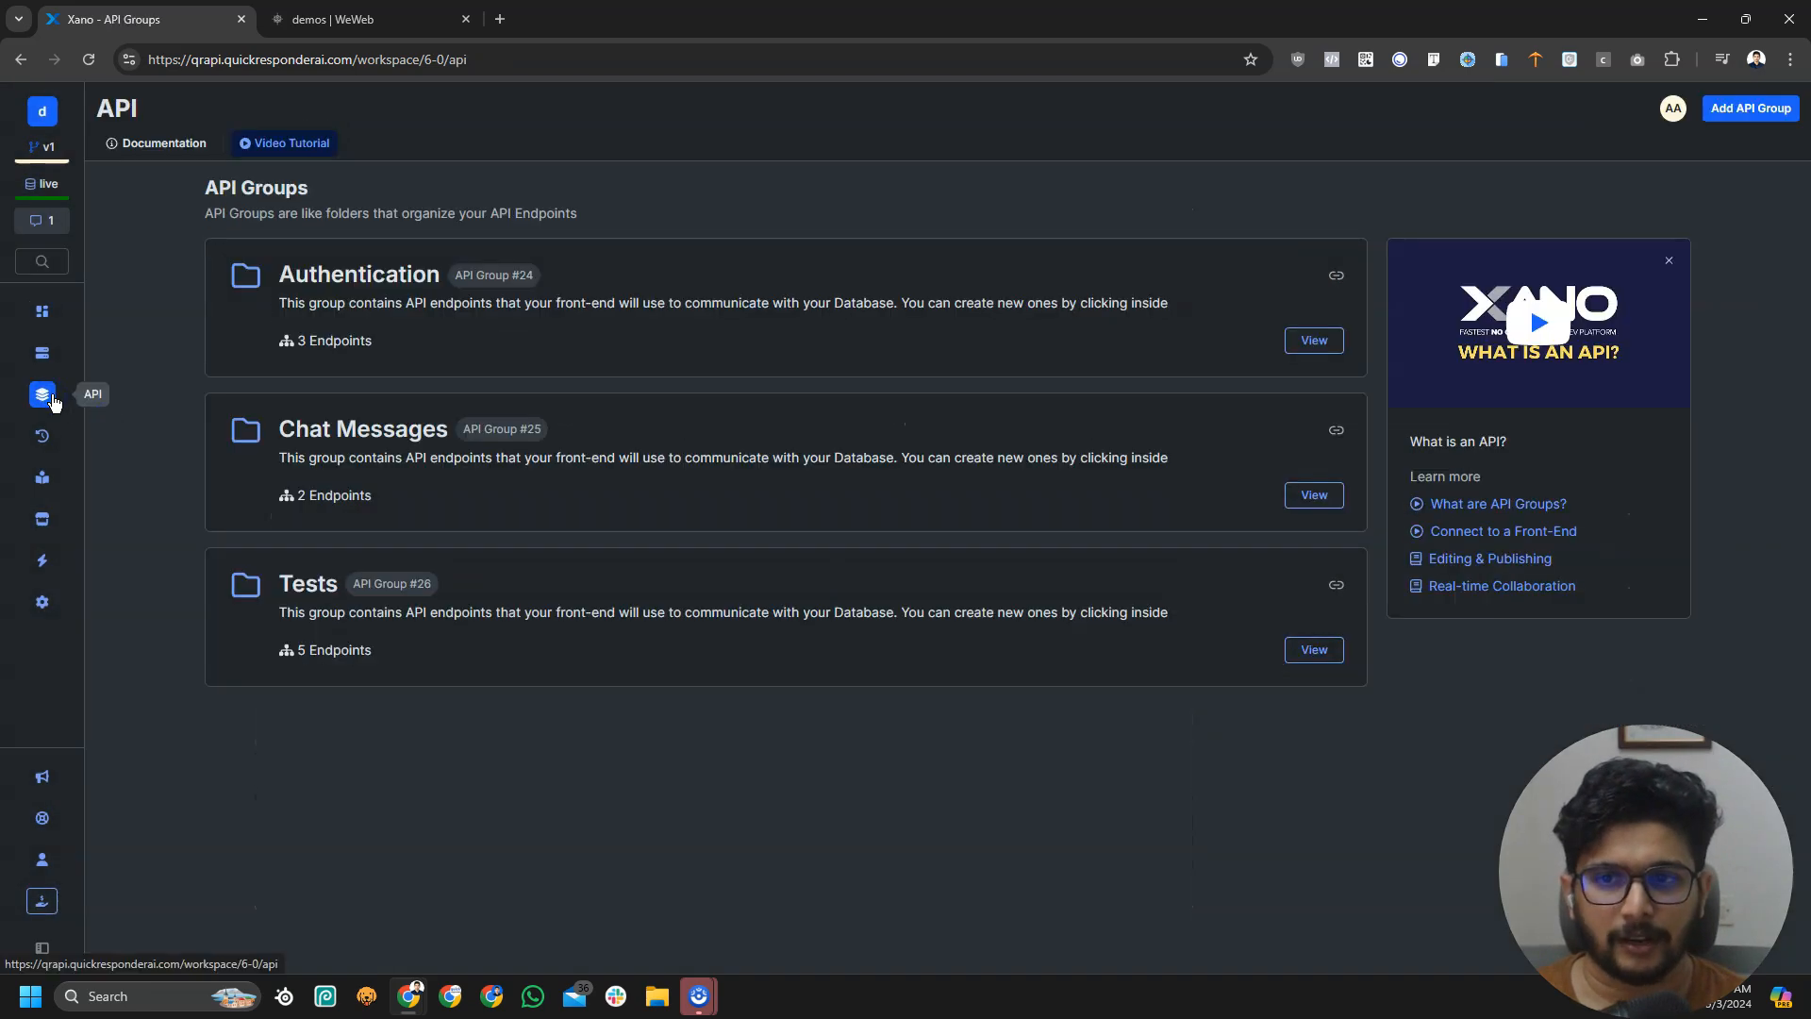
click(585, 621)
click(1739, 109)
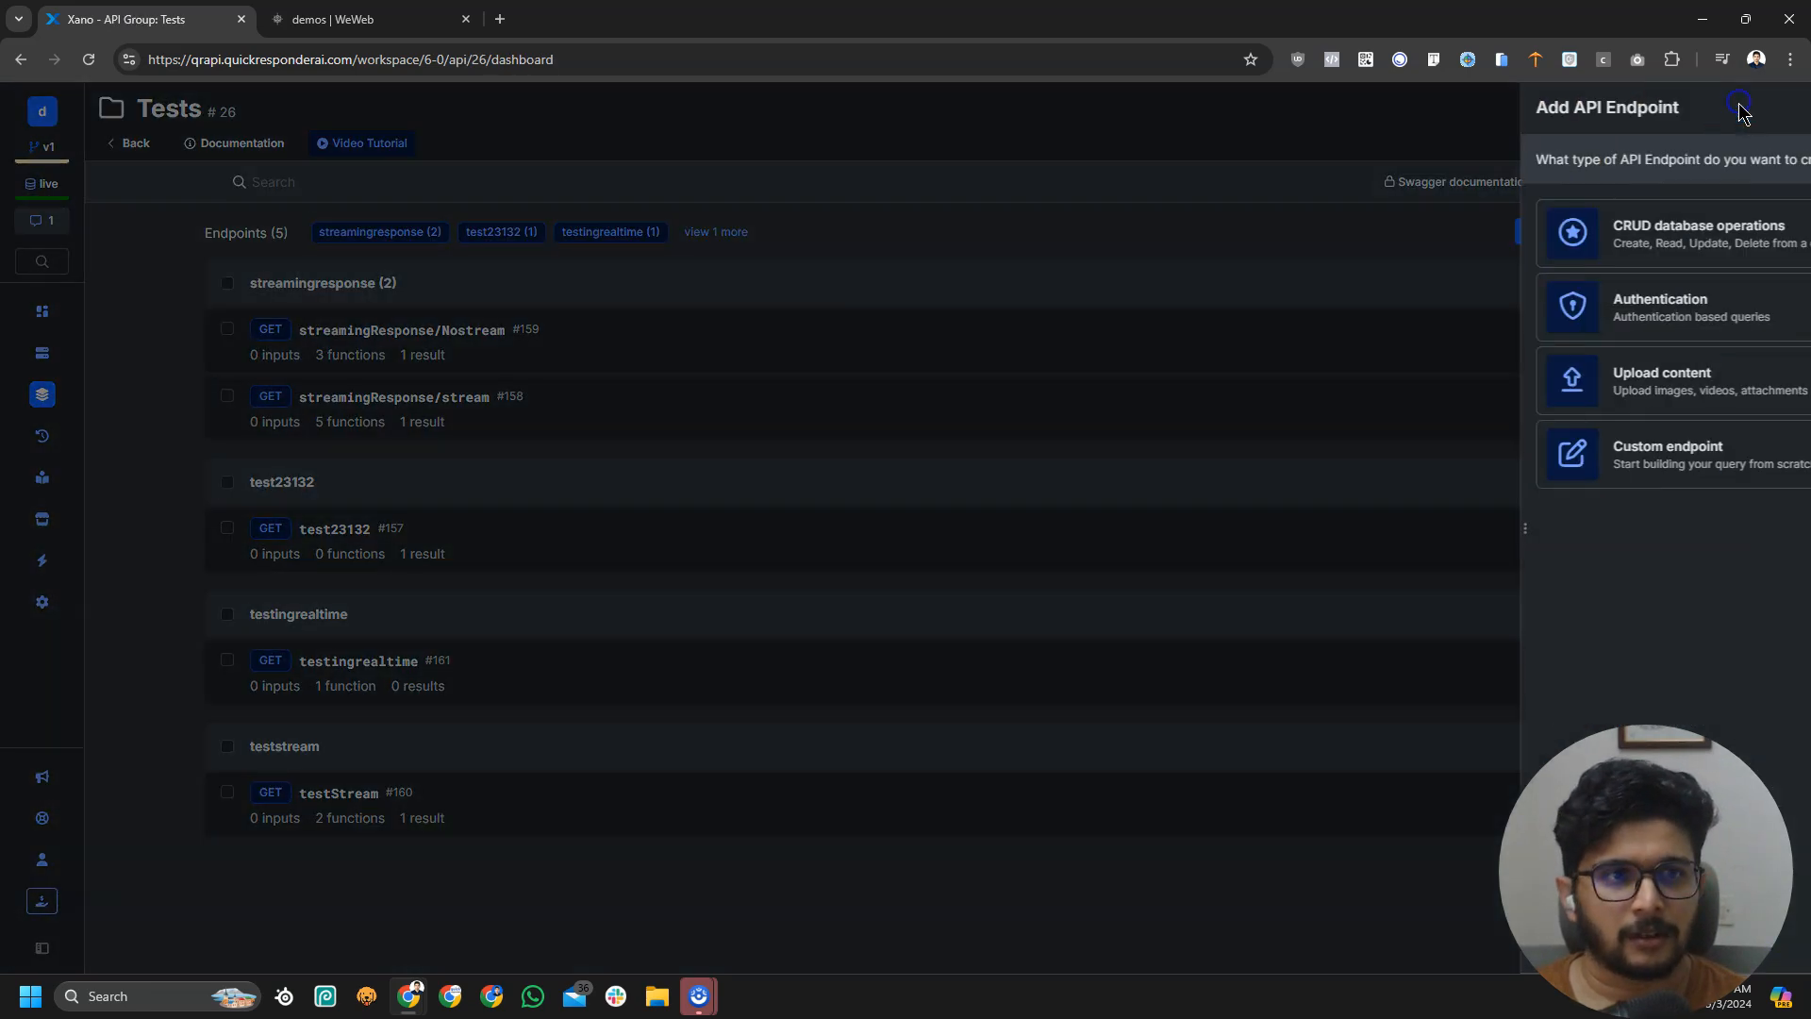
click(1547, 474)
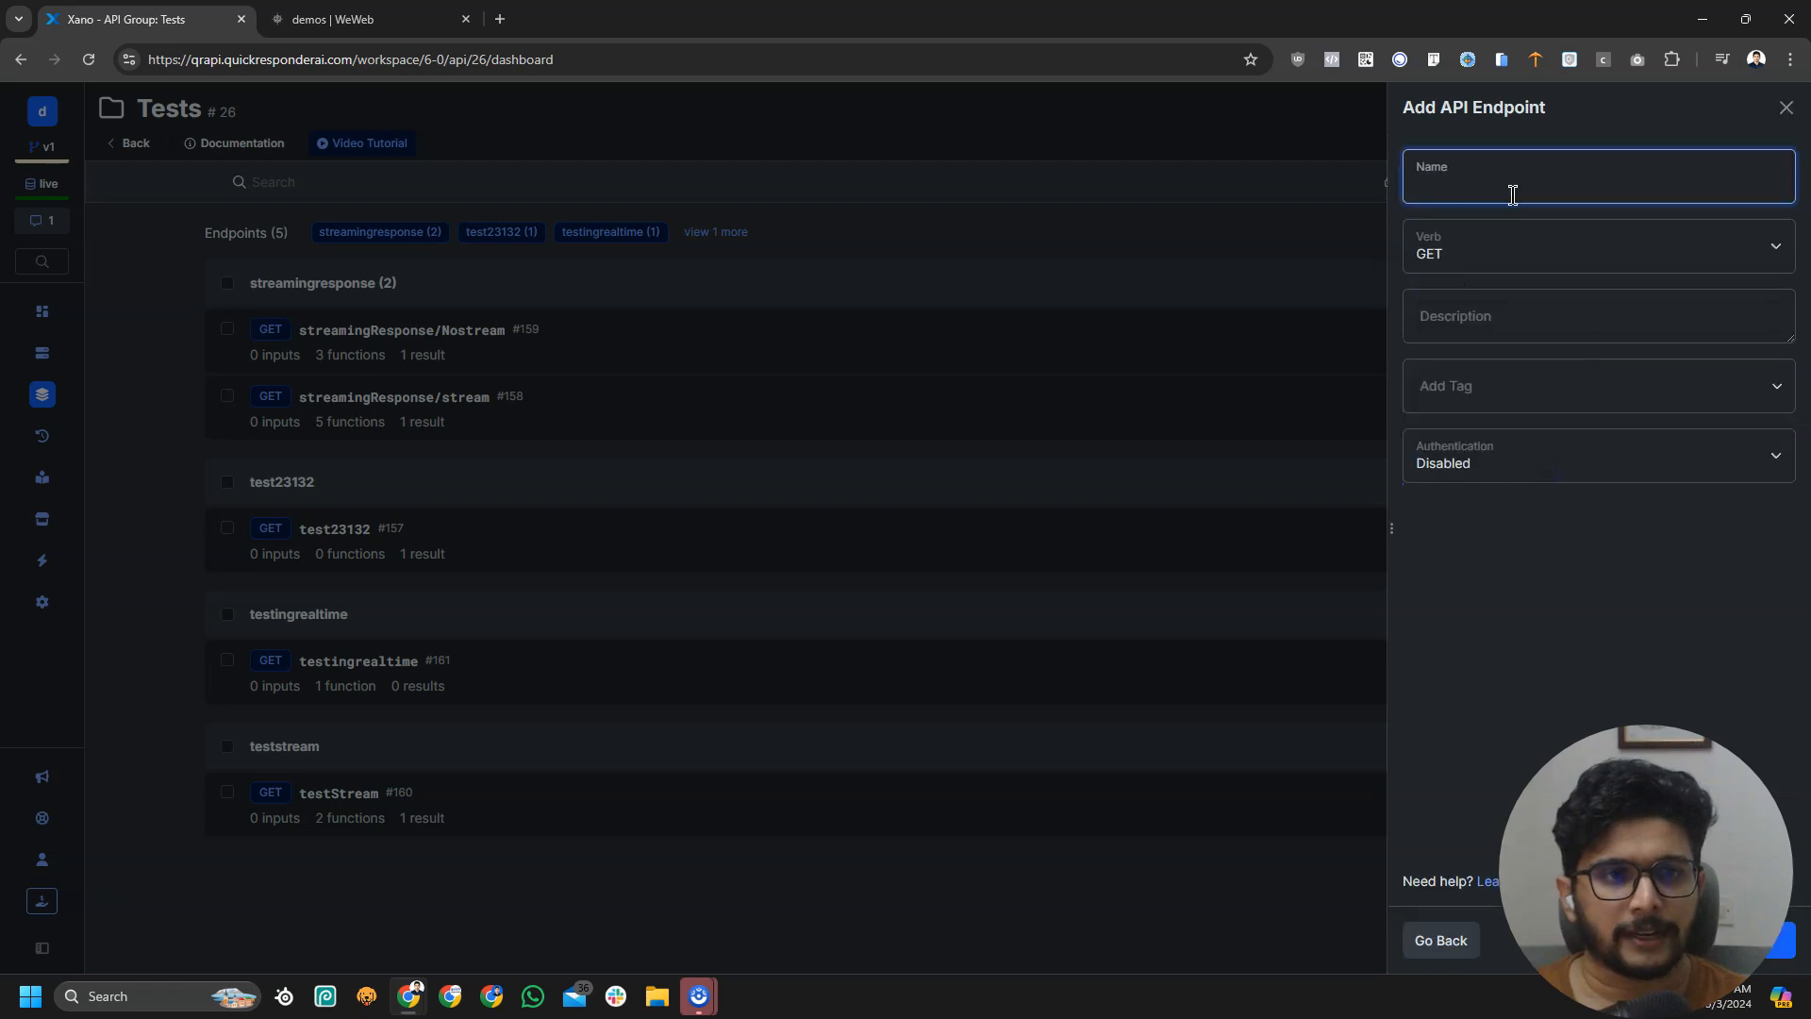
text(score)
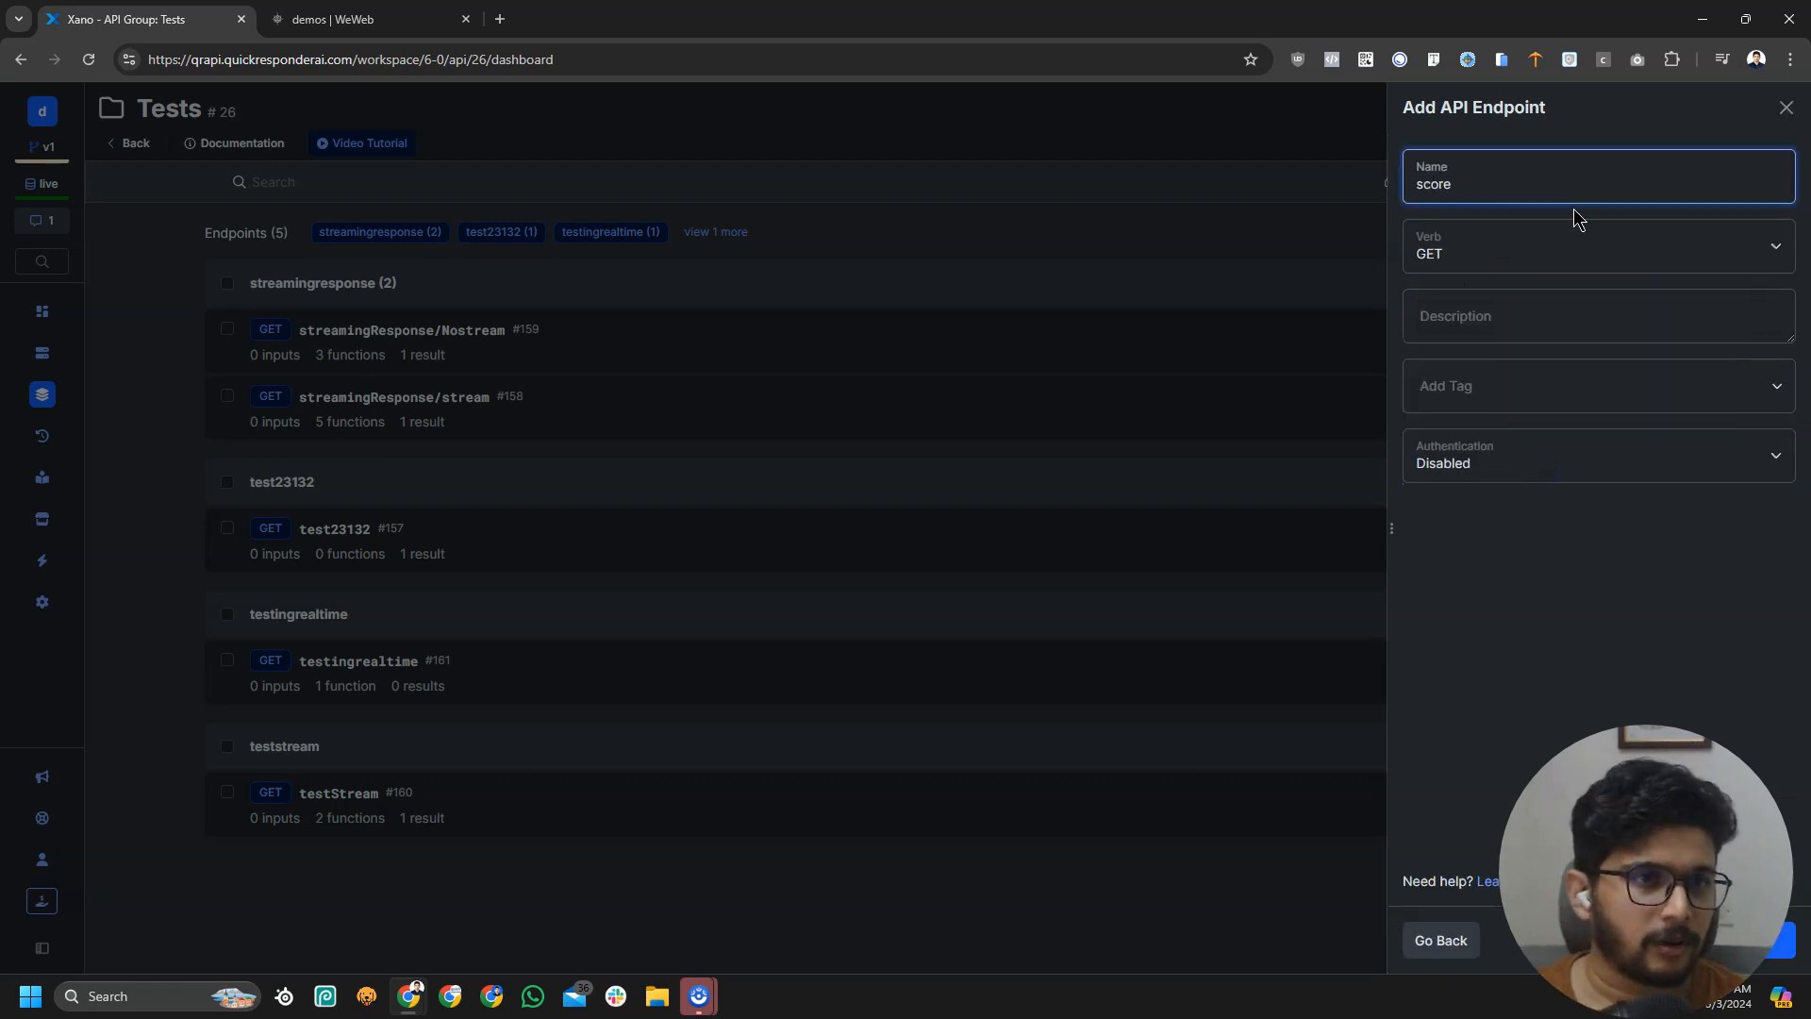
text(test)
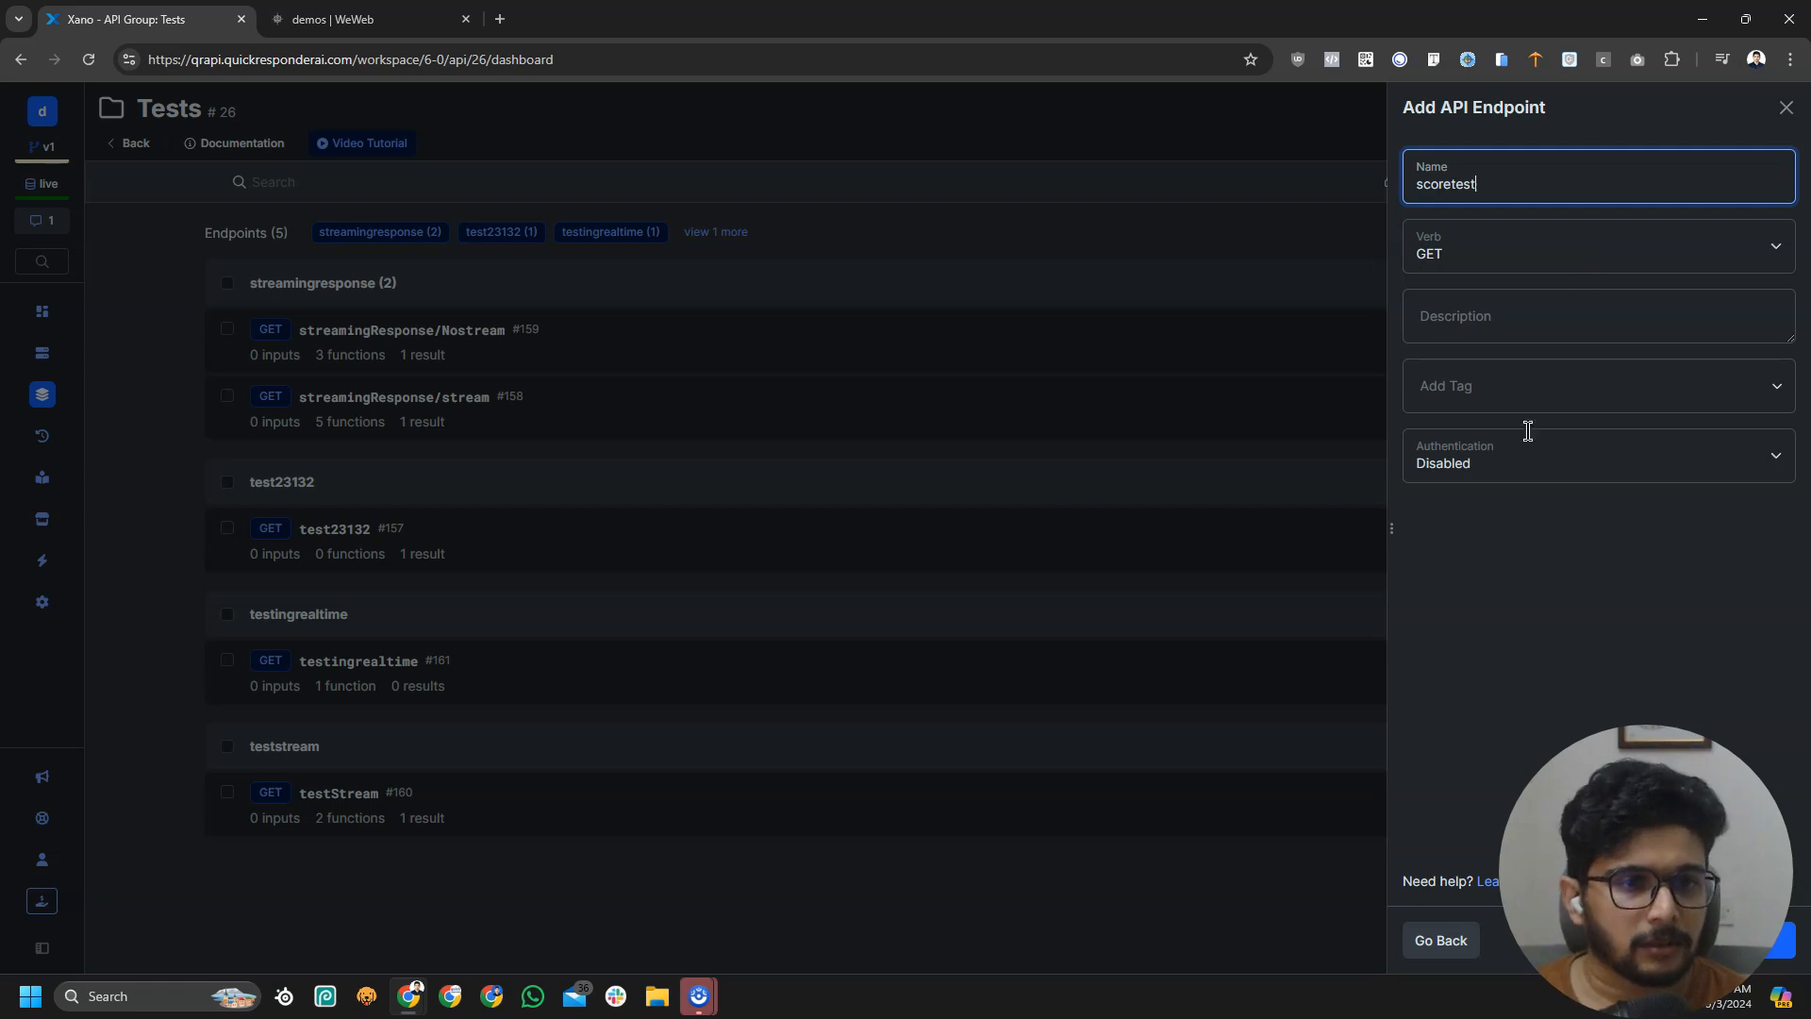
click(1766, 940)
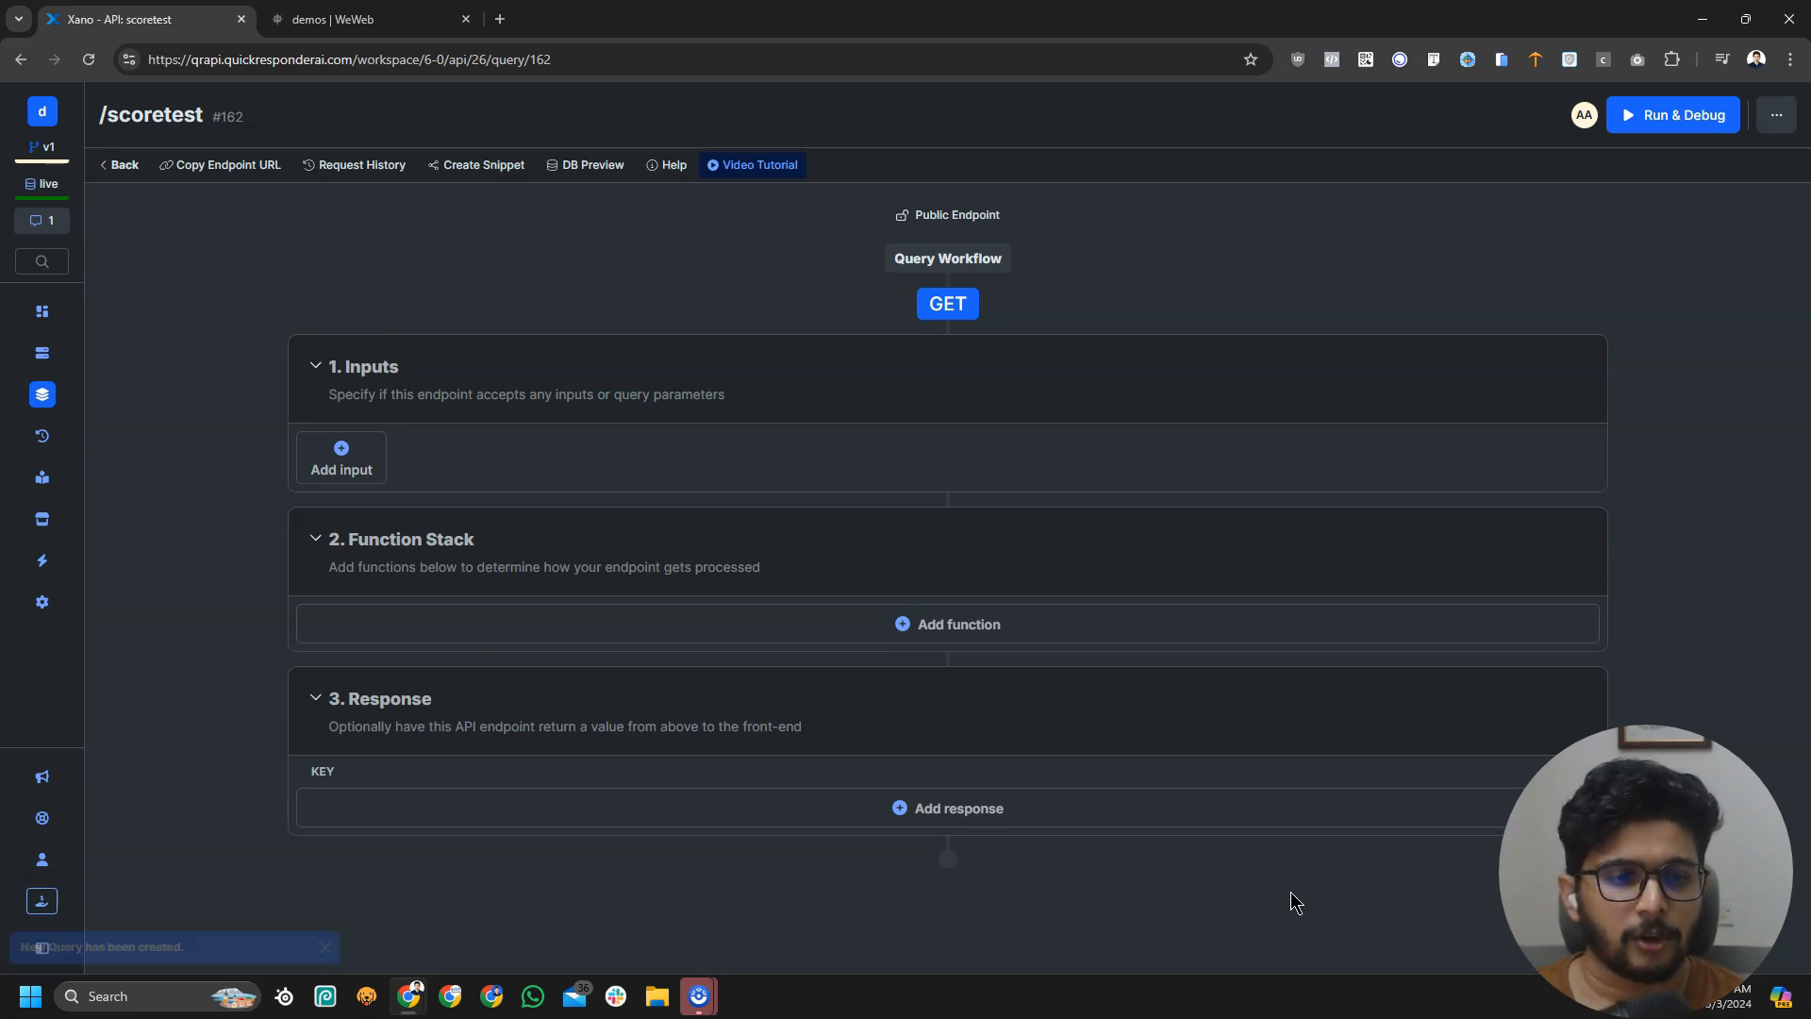
Add a Realtime Event function to the scoretest function stack
click(1015, 642)
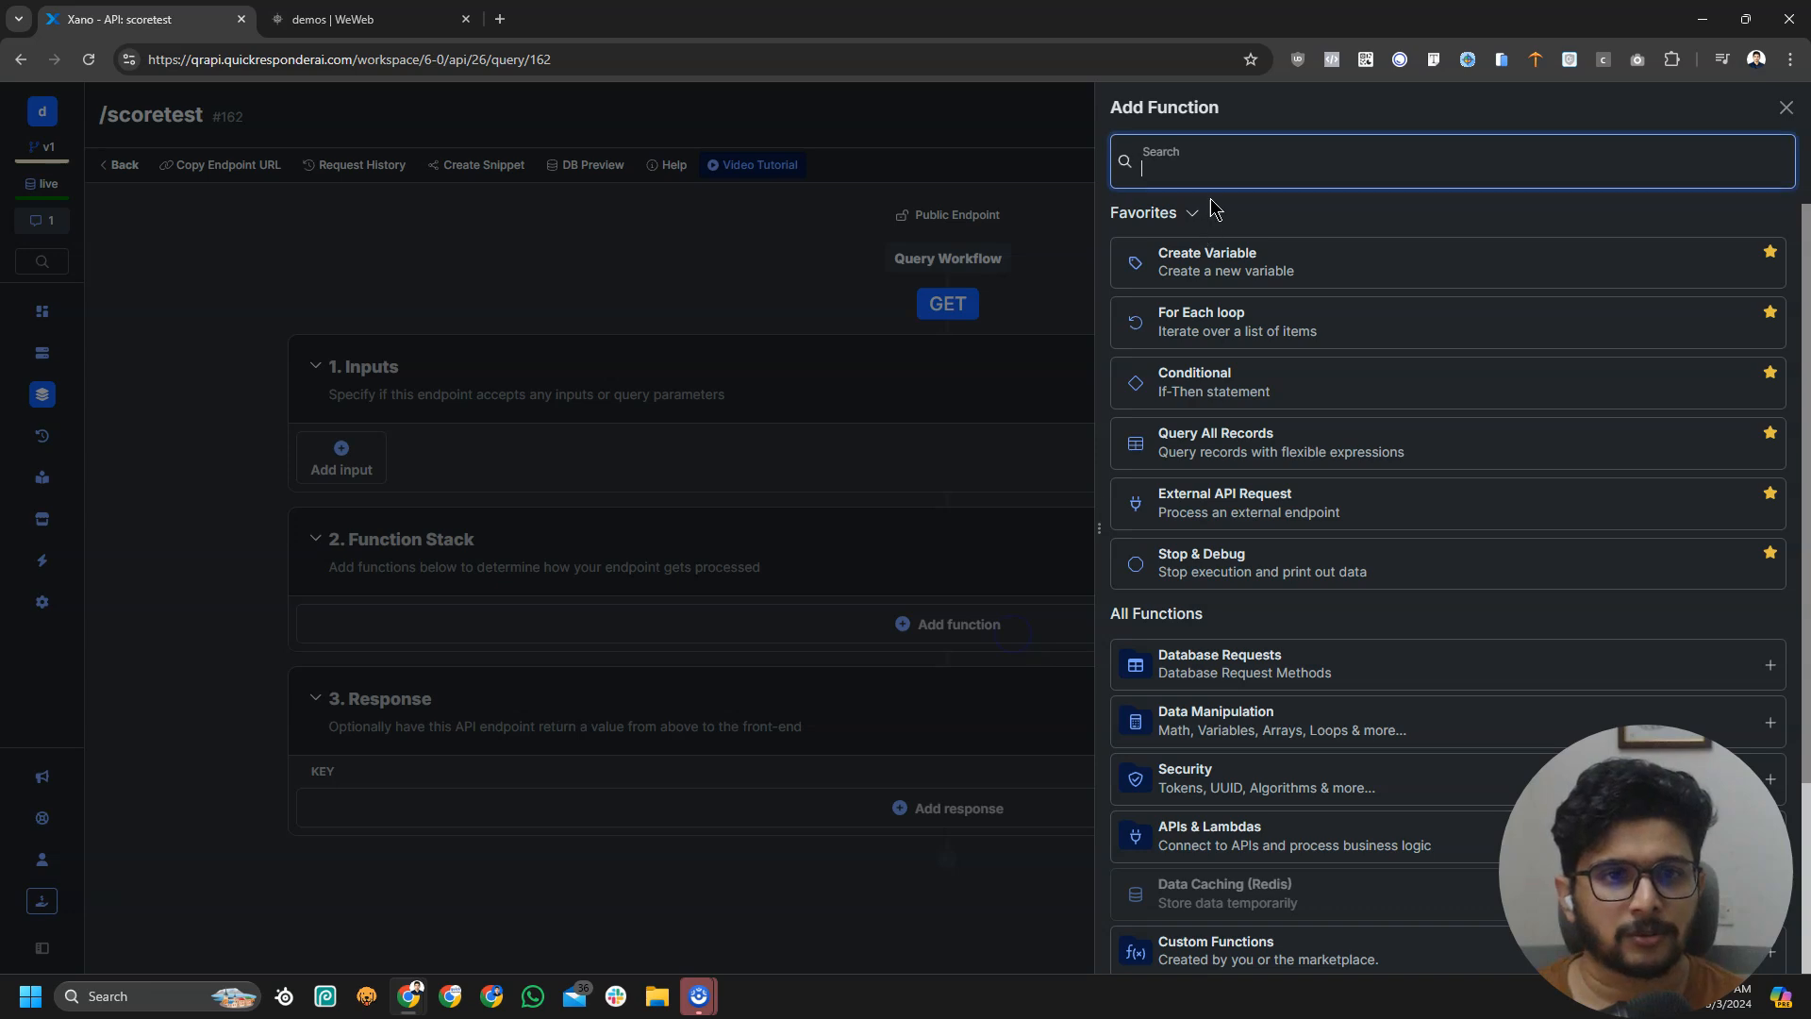
text(real)
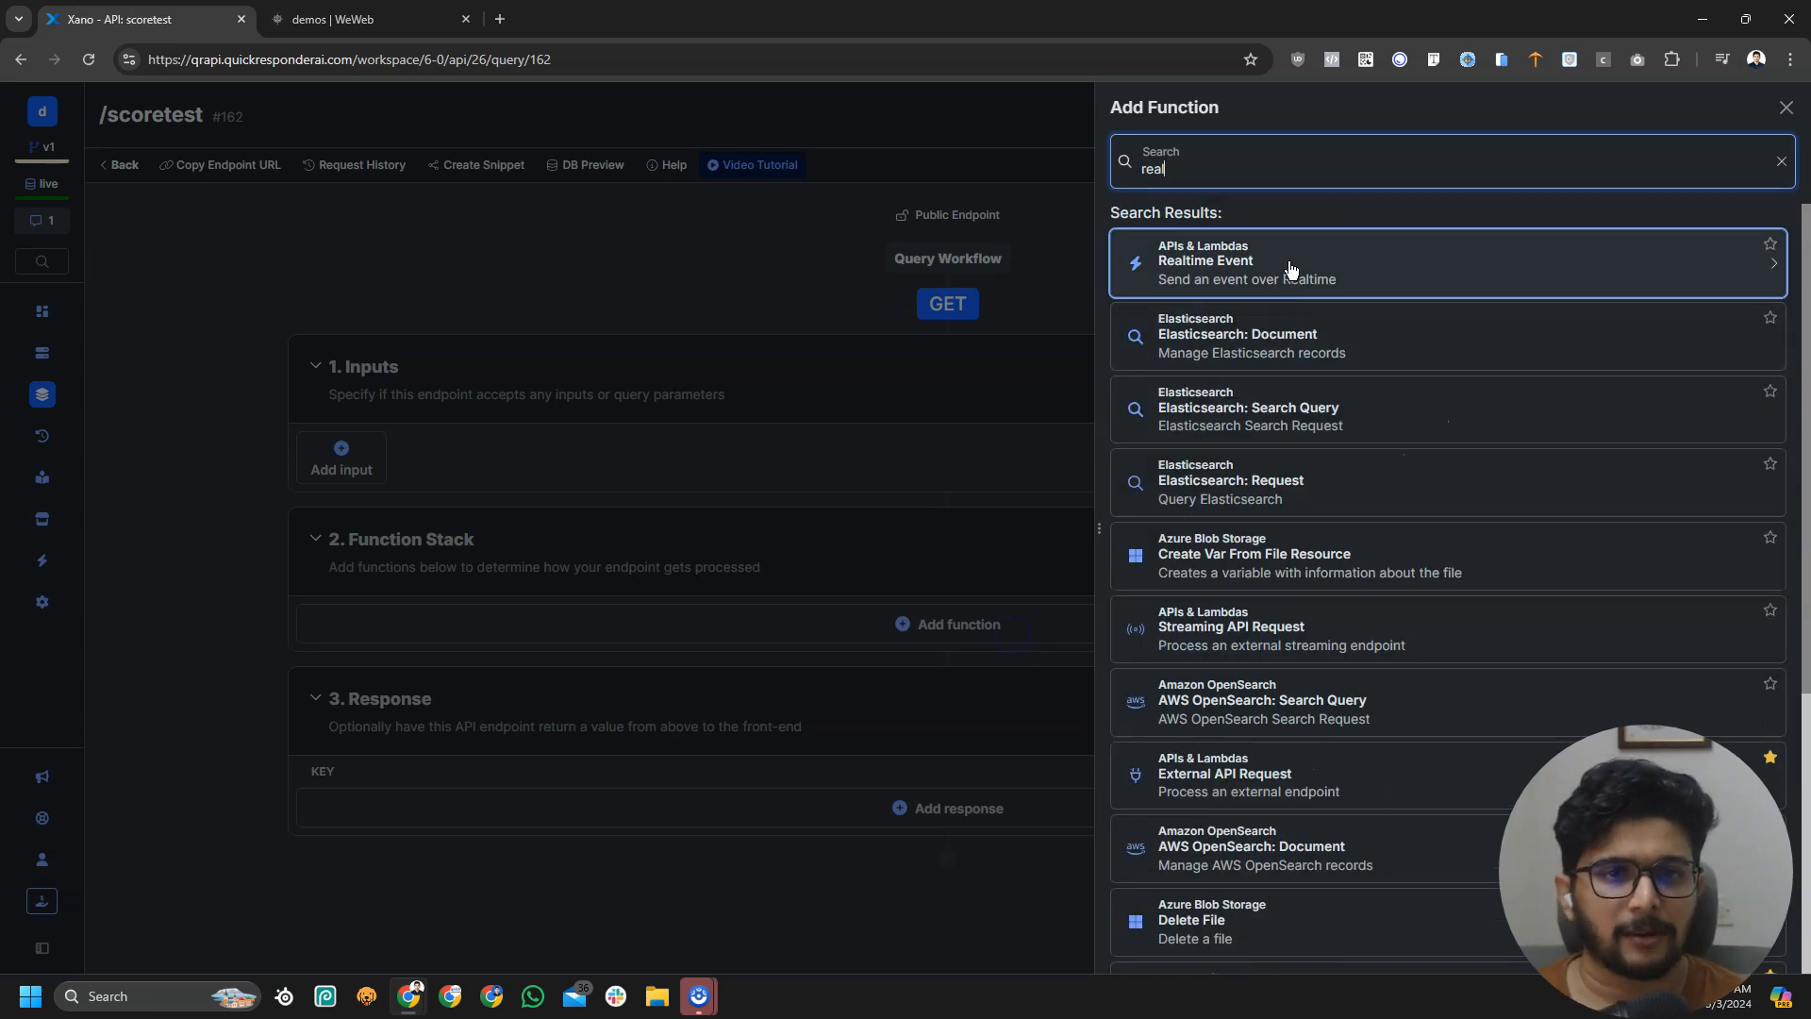
click(1290, 269)
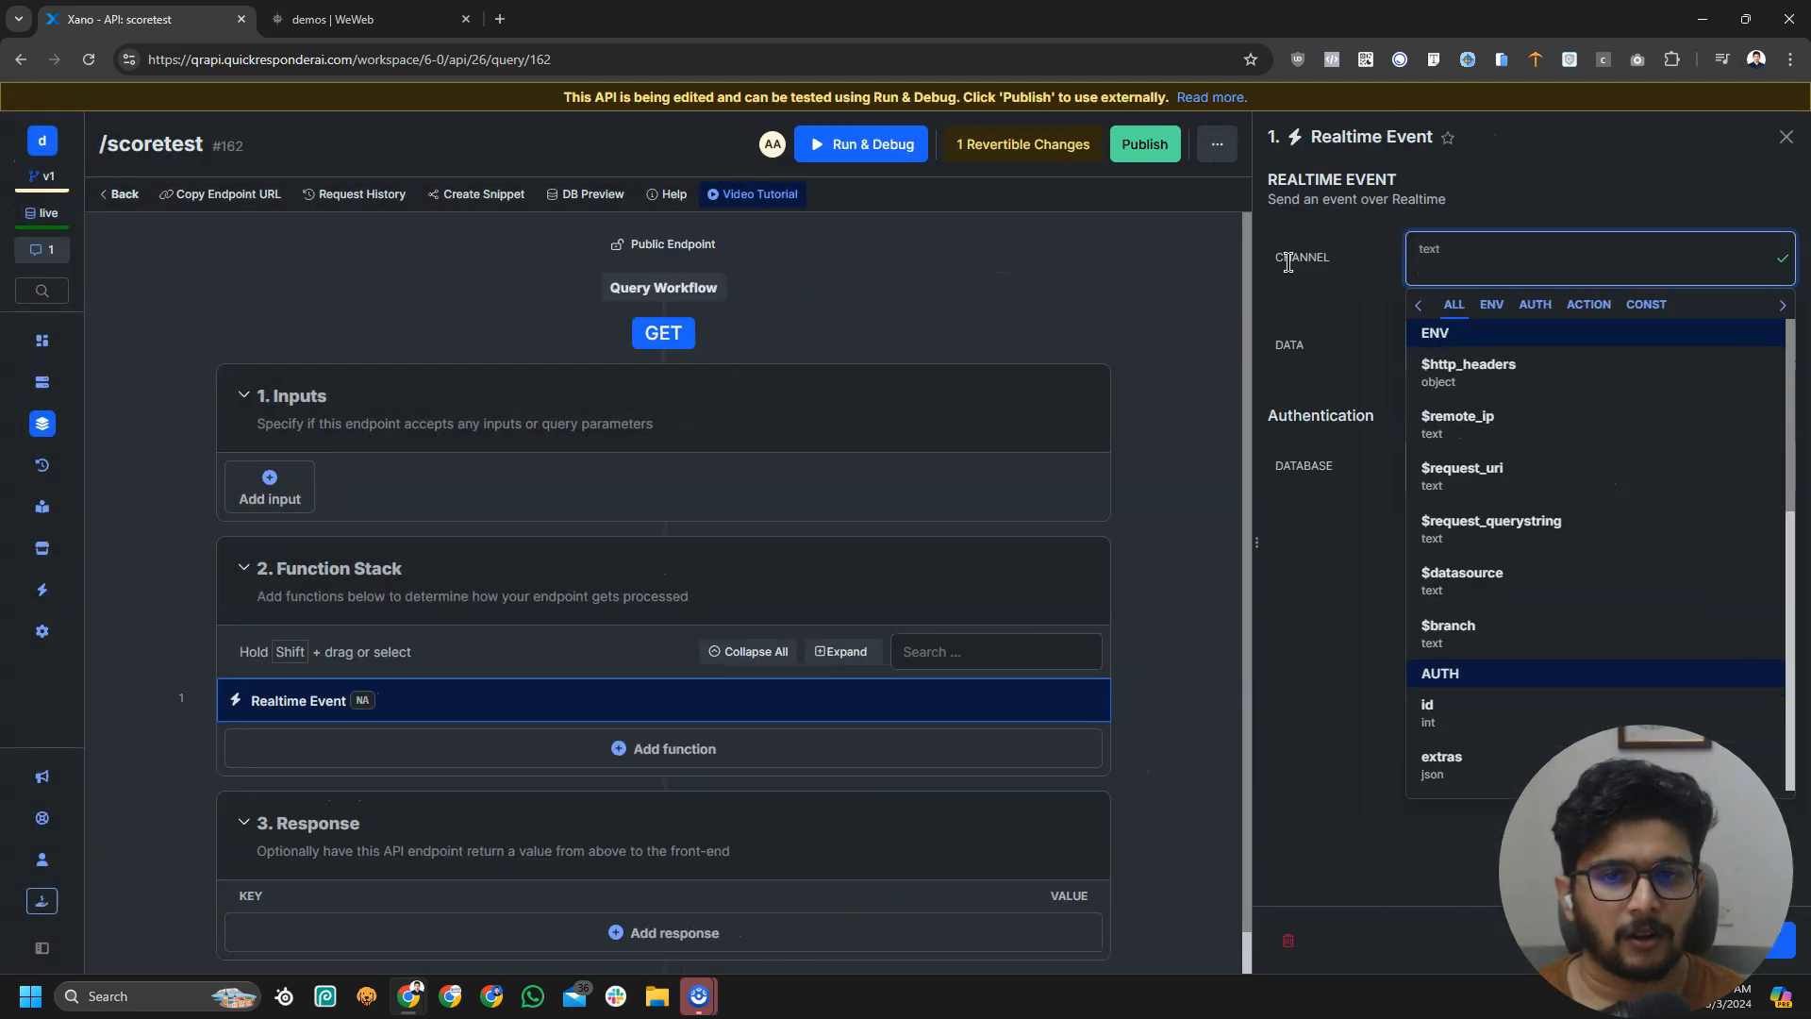
click(1320, 295)
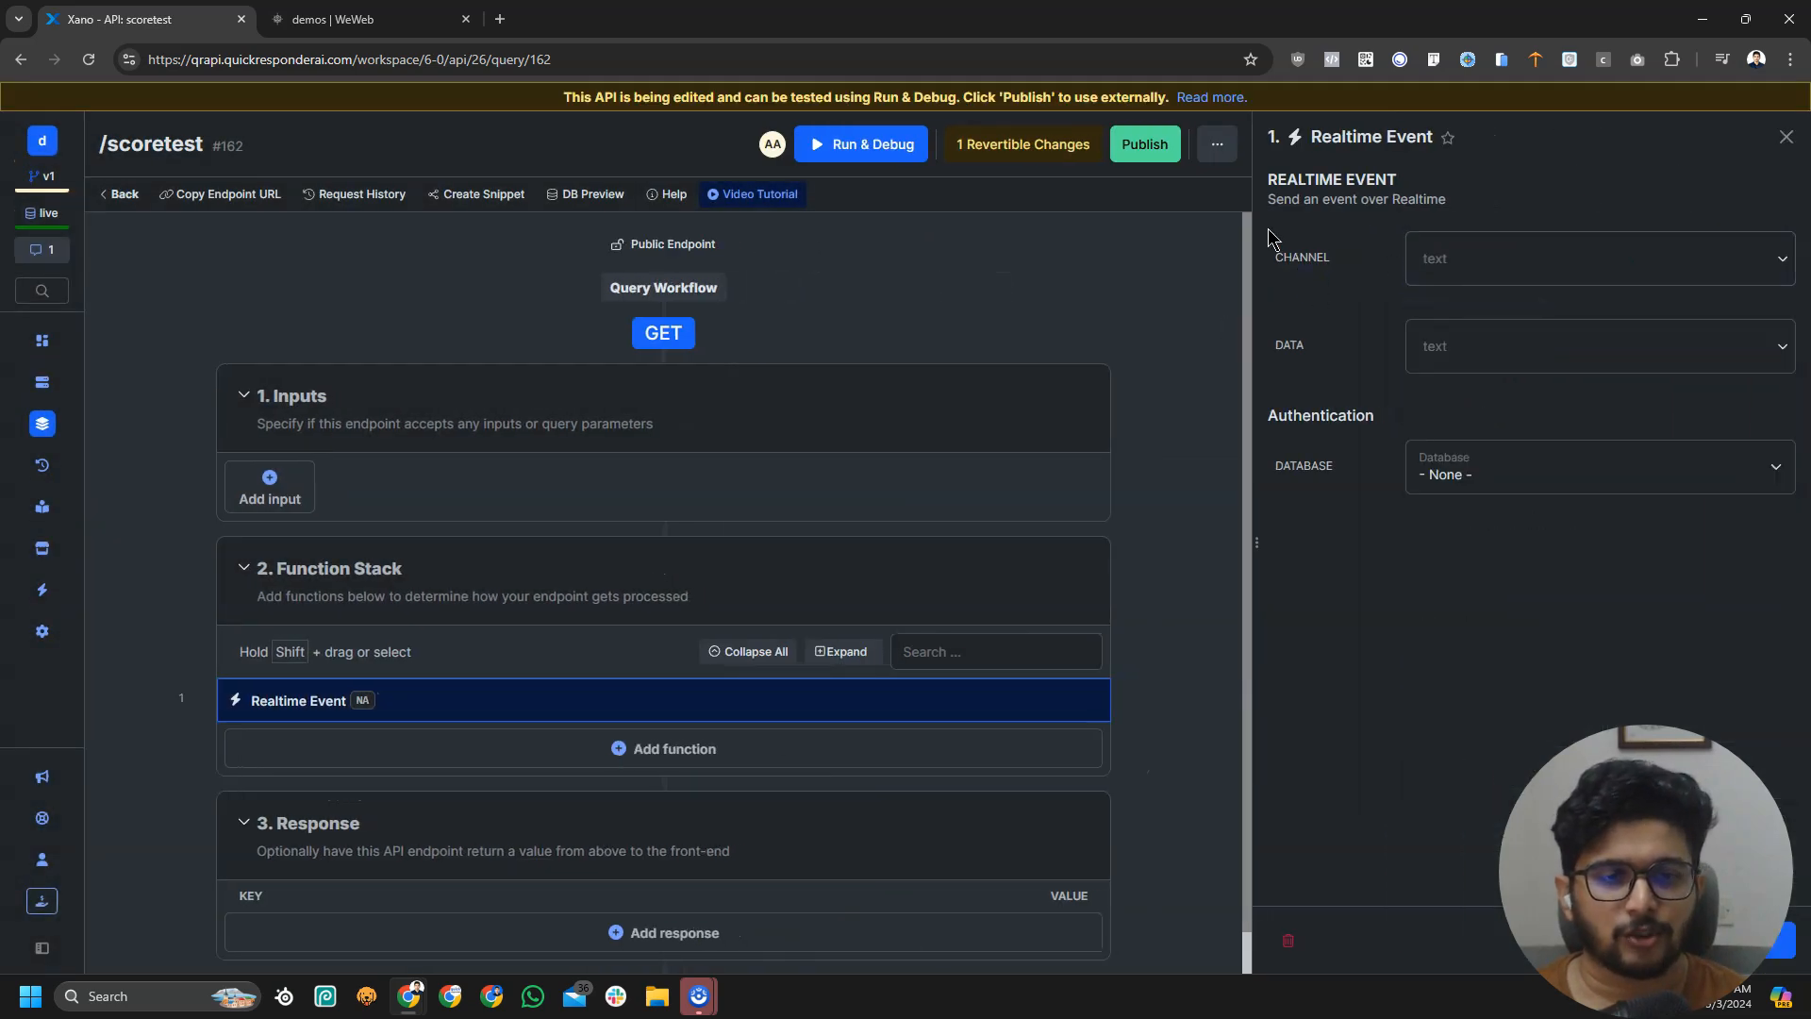
mouse_move(1463, 251)
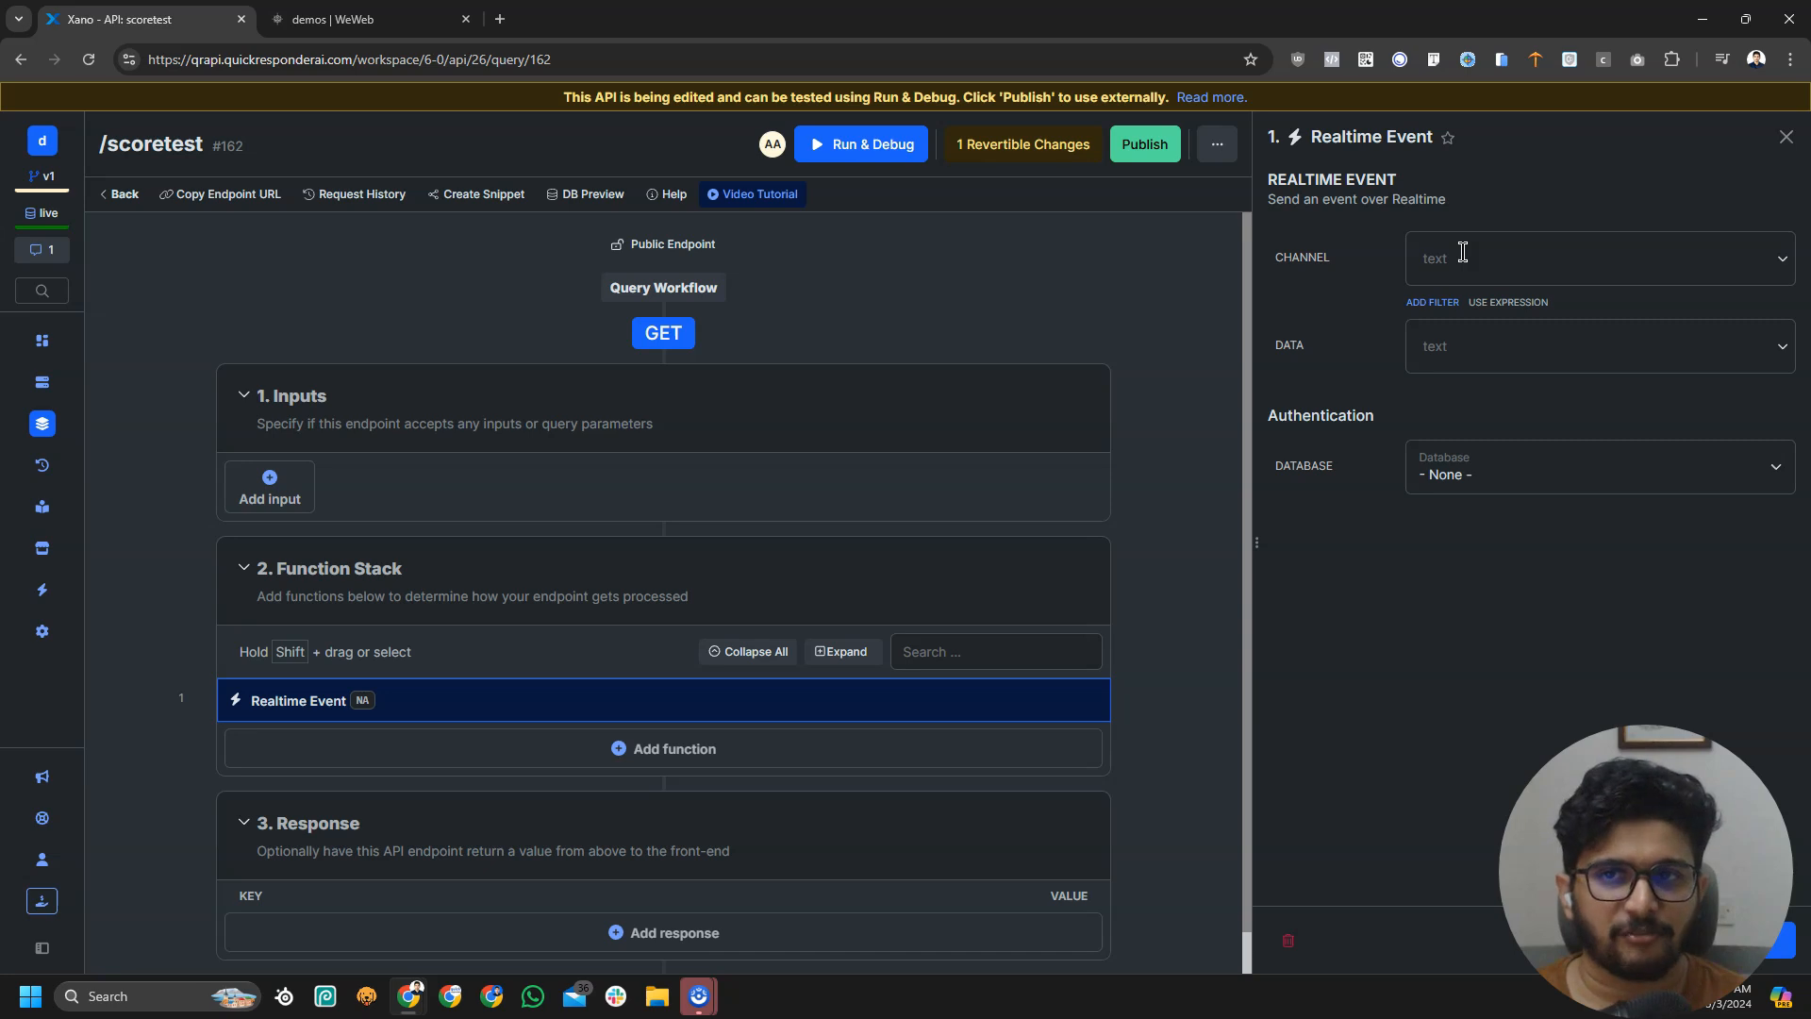
click(328, 15)
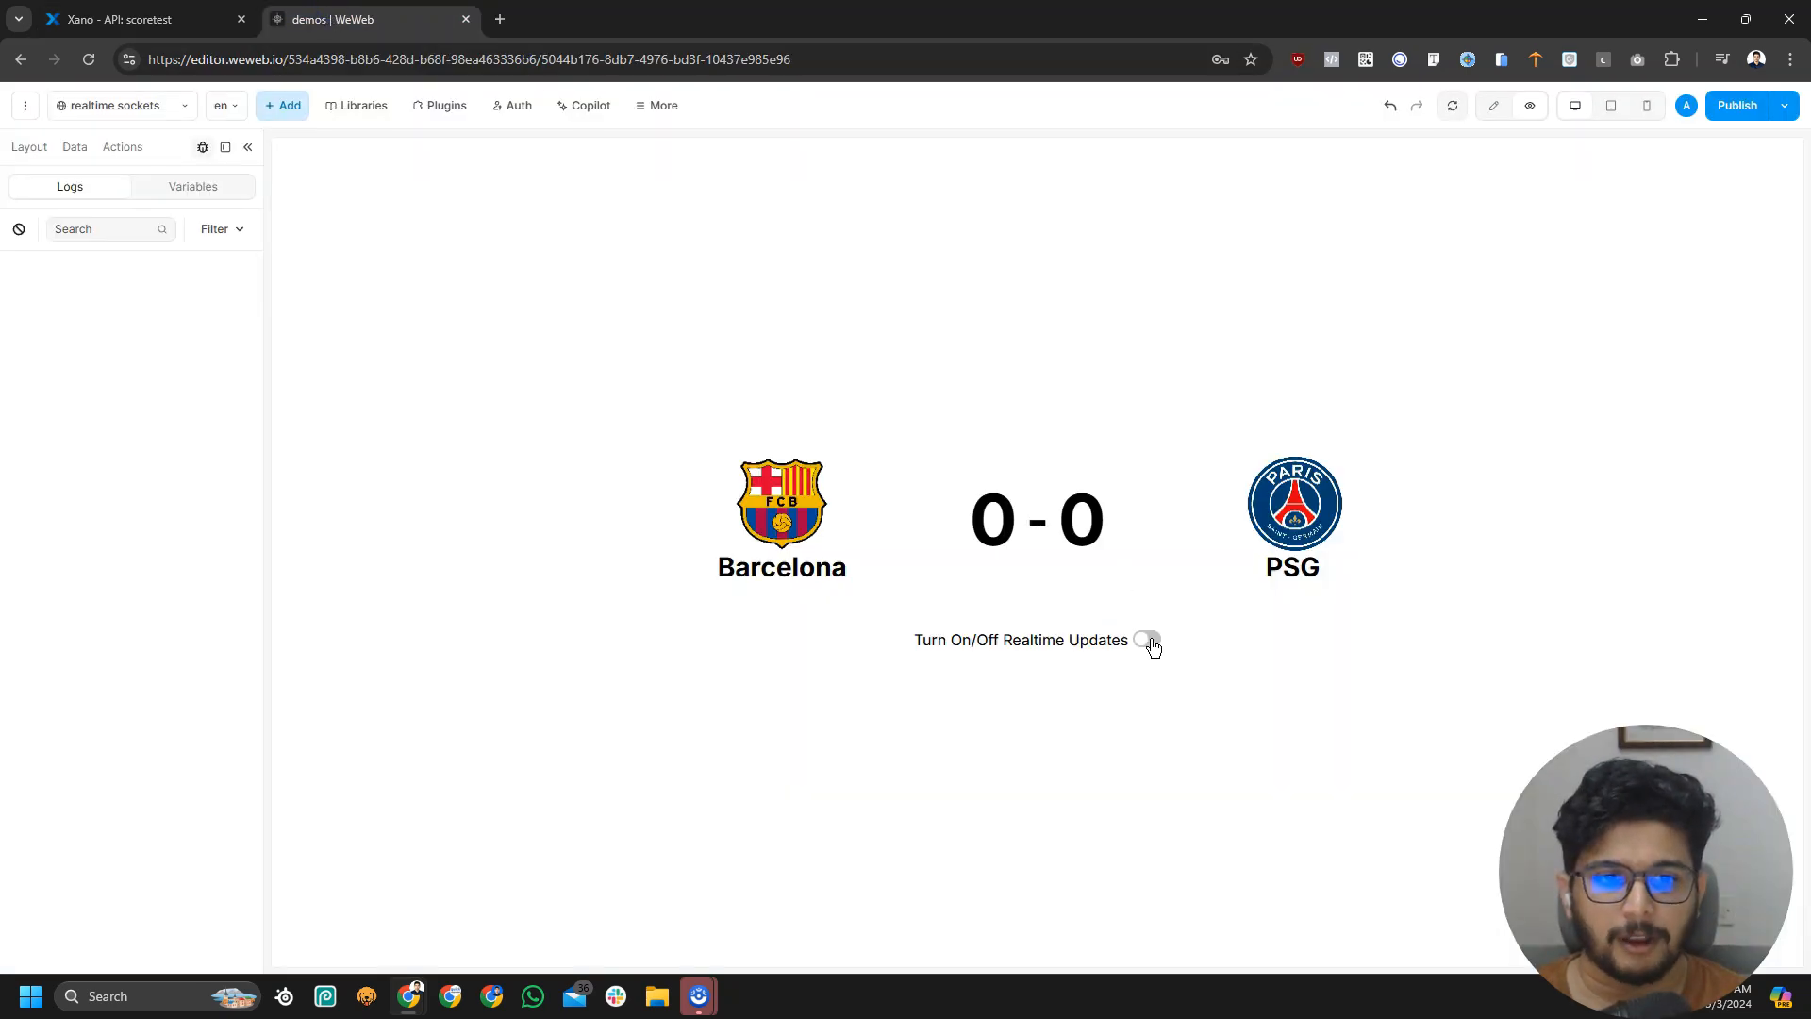
click(142, 19)
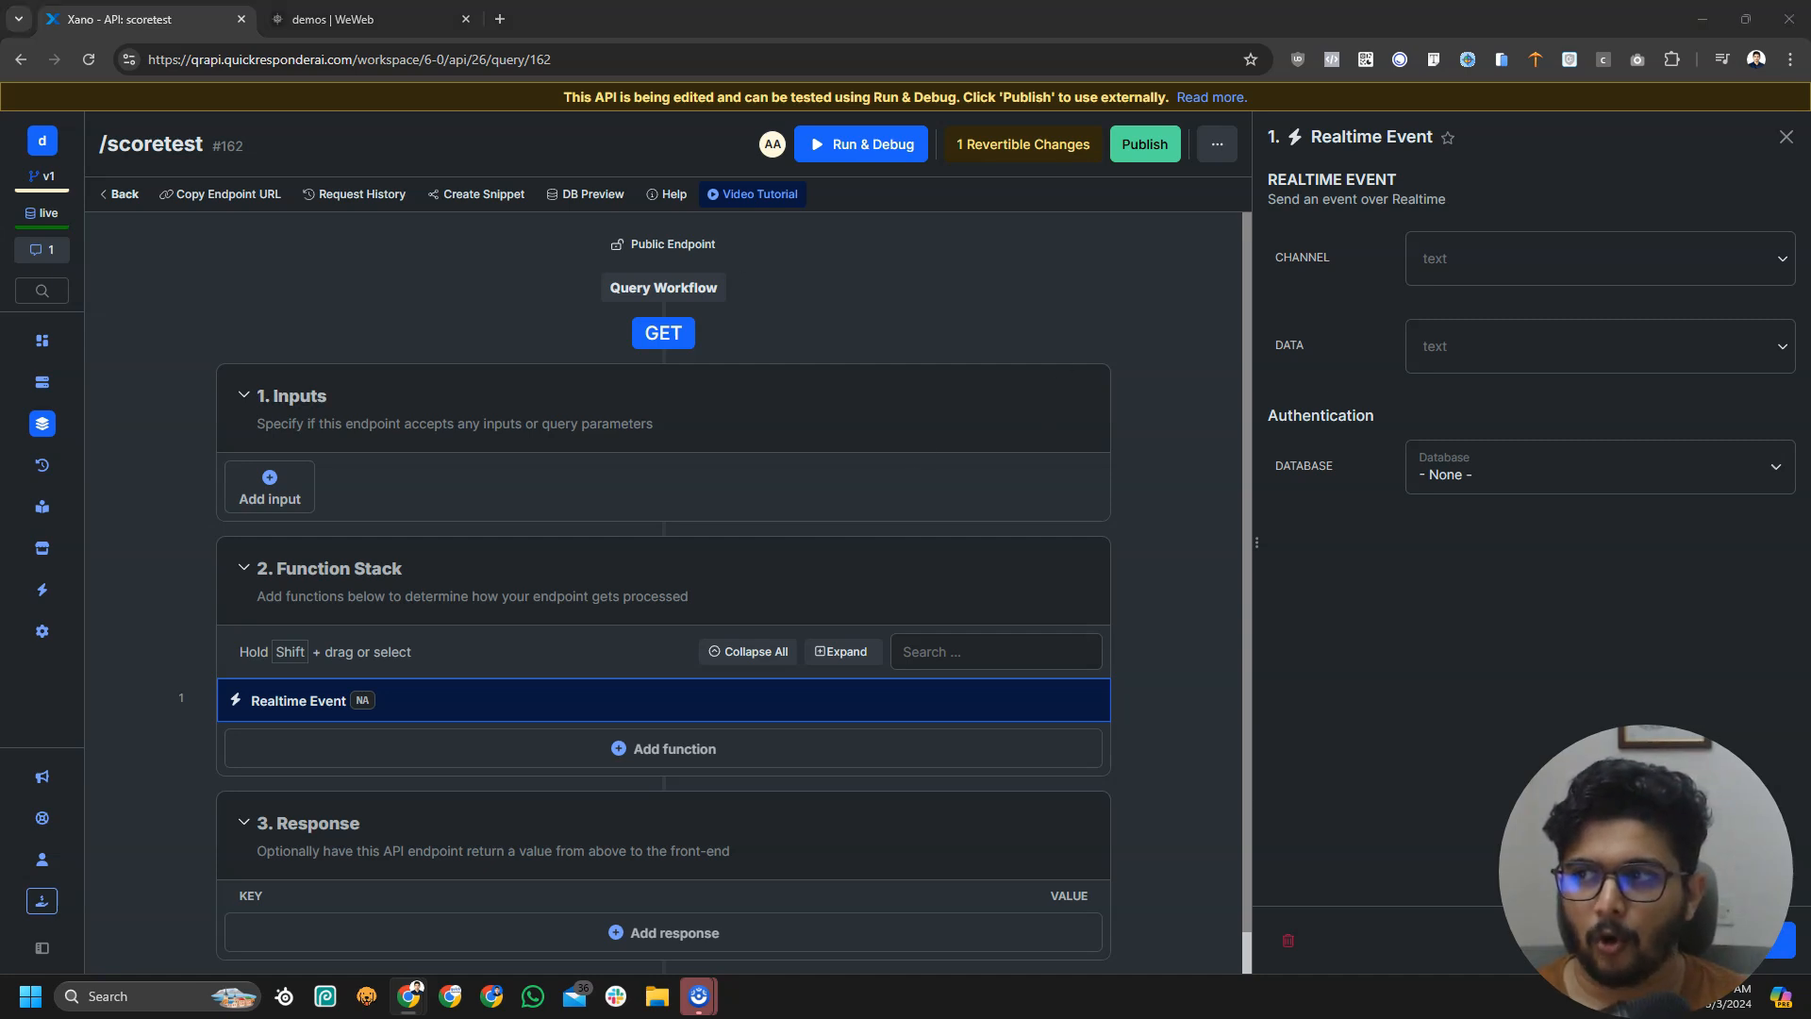
Set the event's channel to score/fcbvpsg and its data to 'hello from xanoo'
click(1487, 270)
text(score/fcbvpsg)
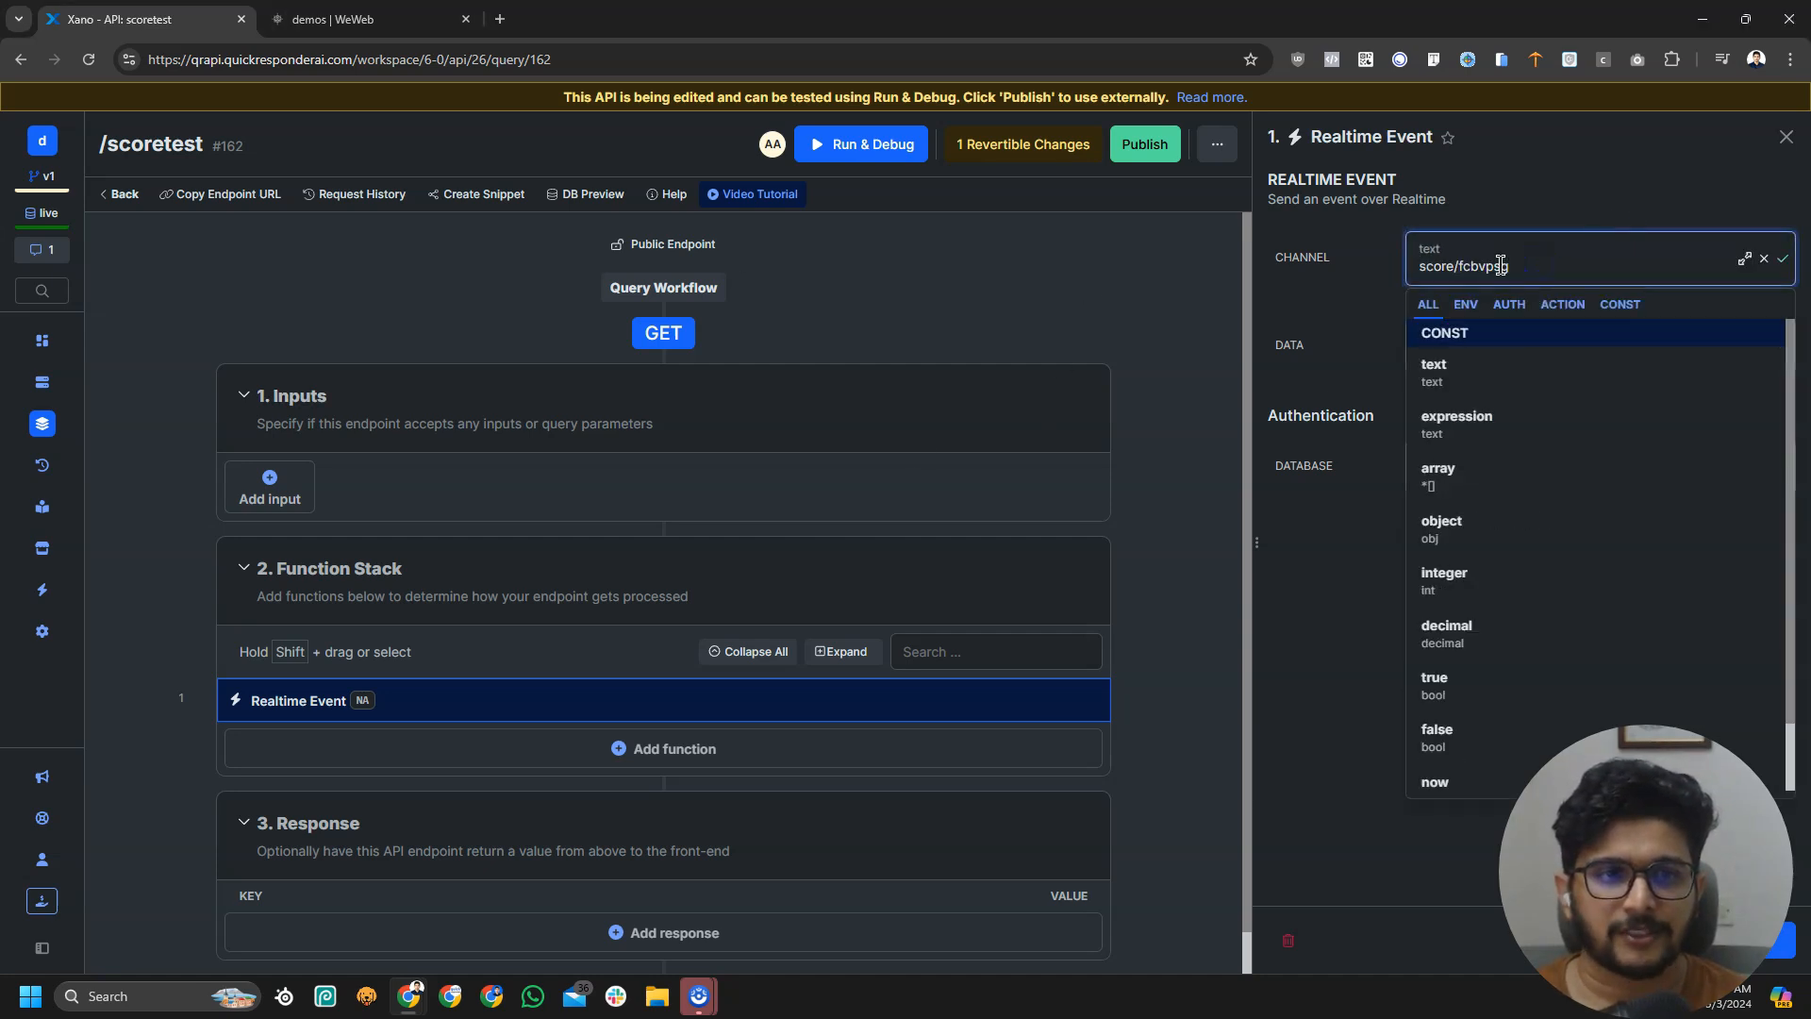
click(1563, 217)
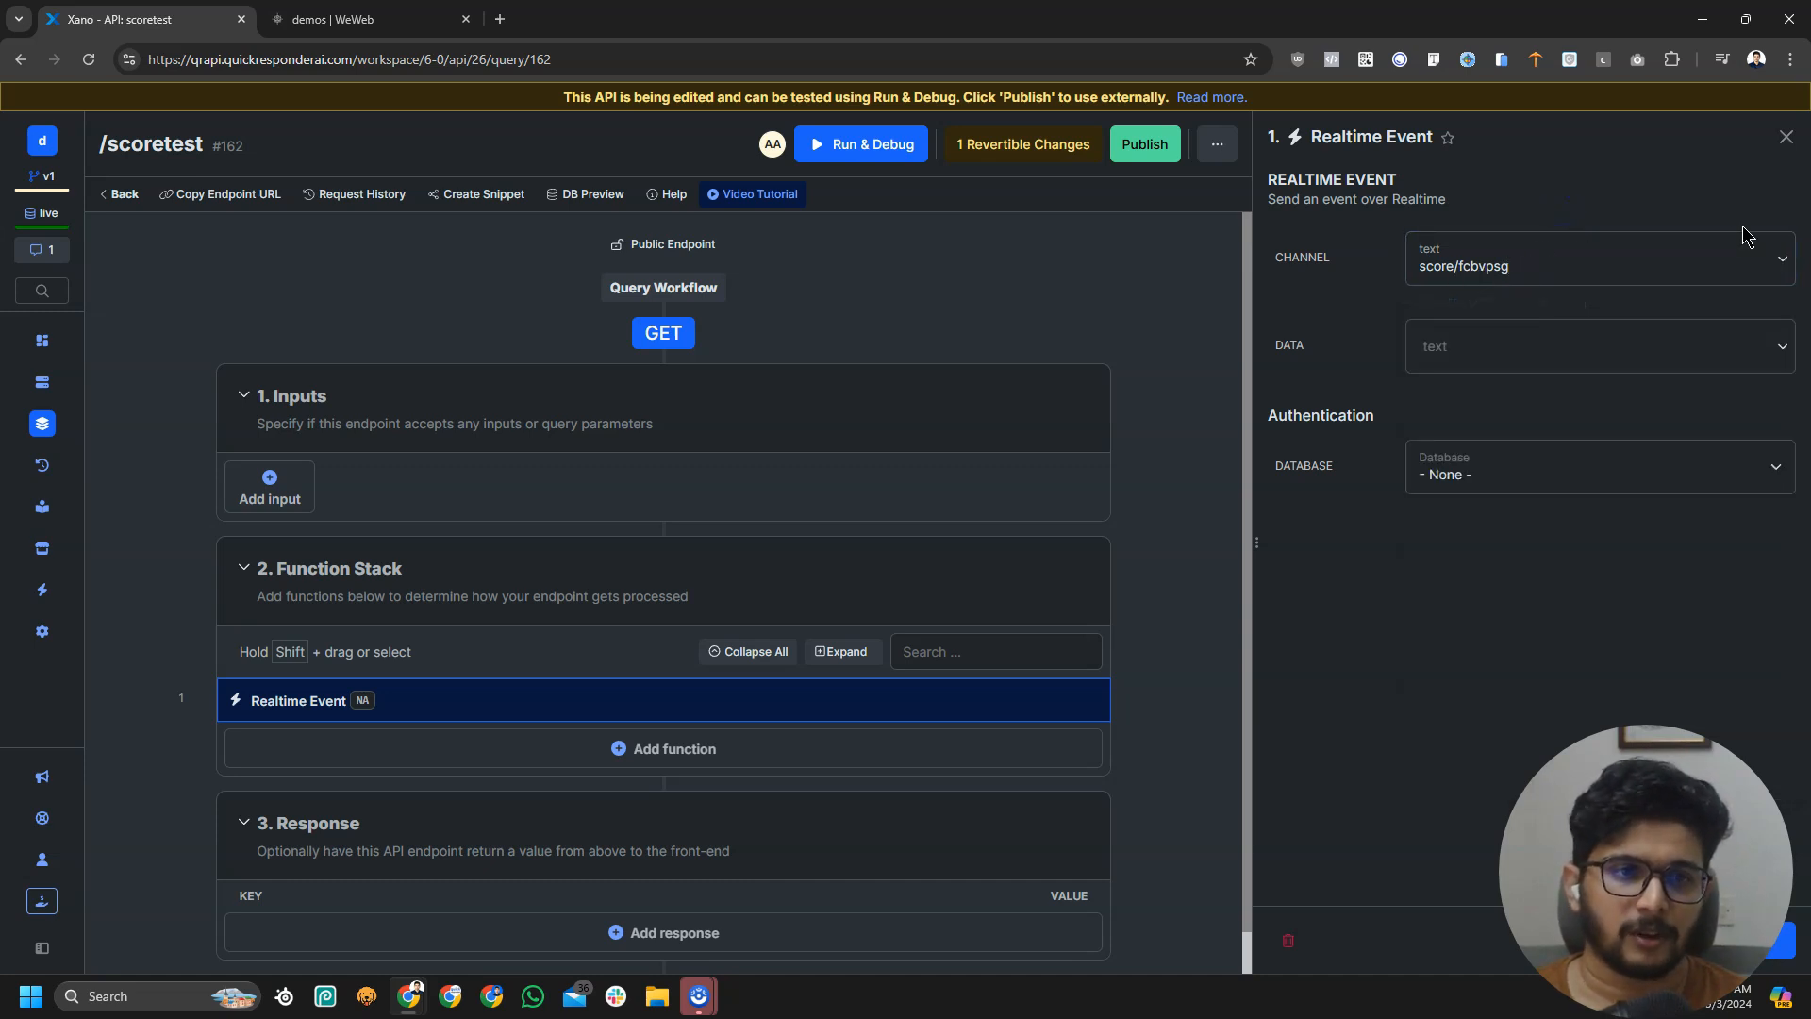
click(1571, 353)
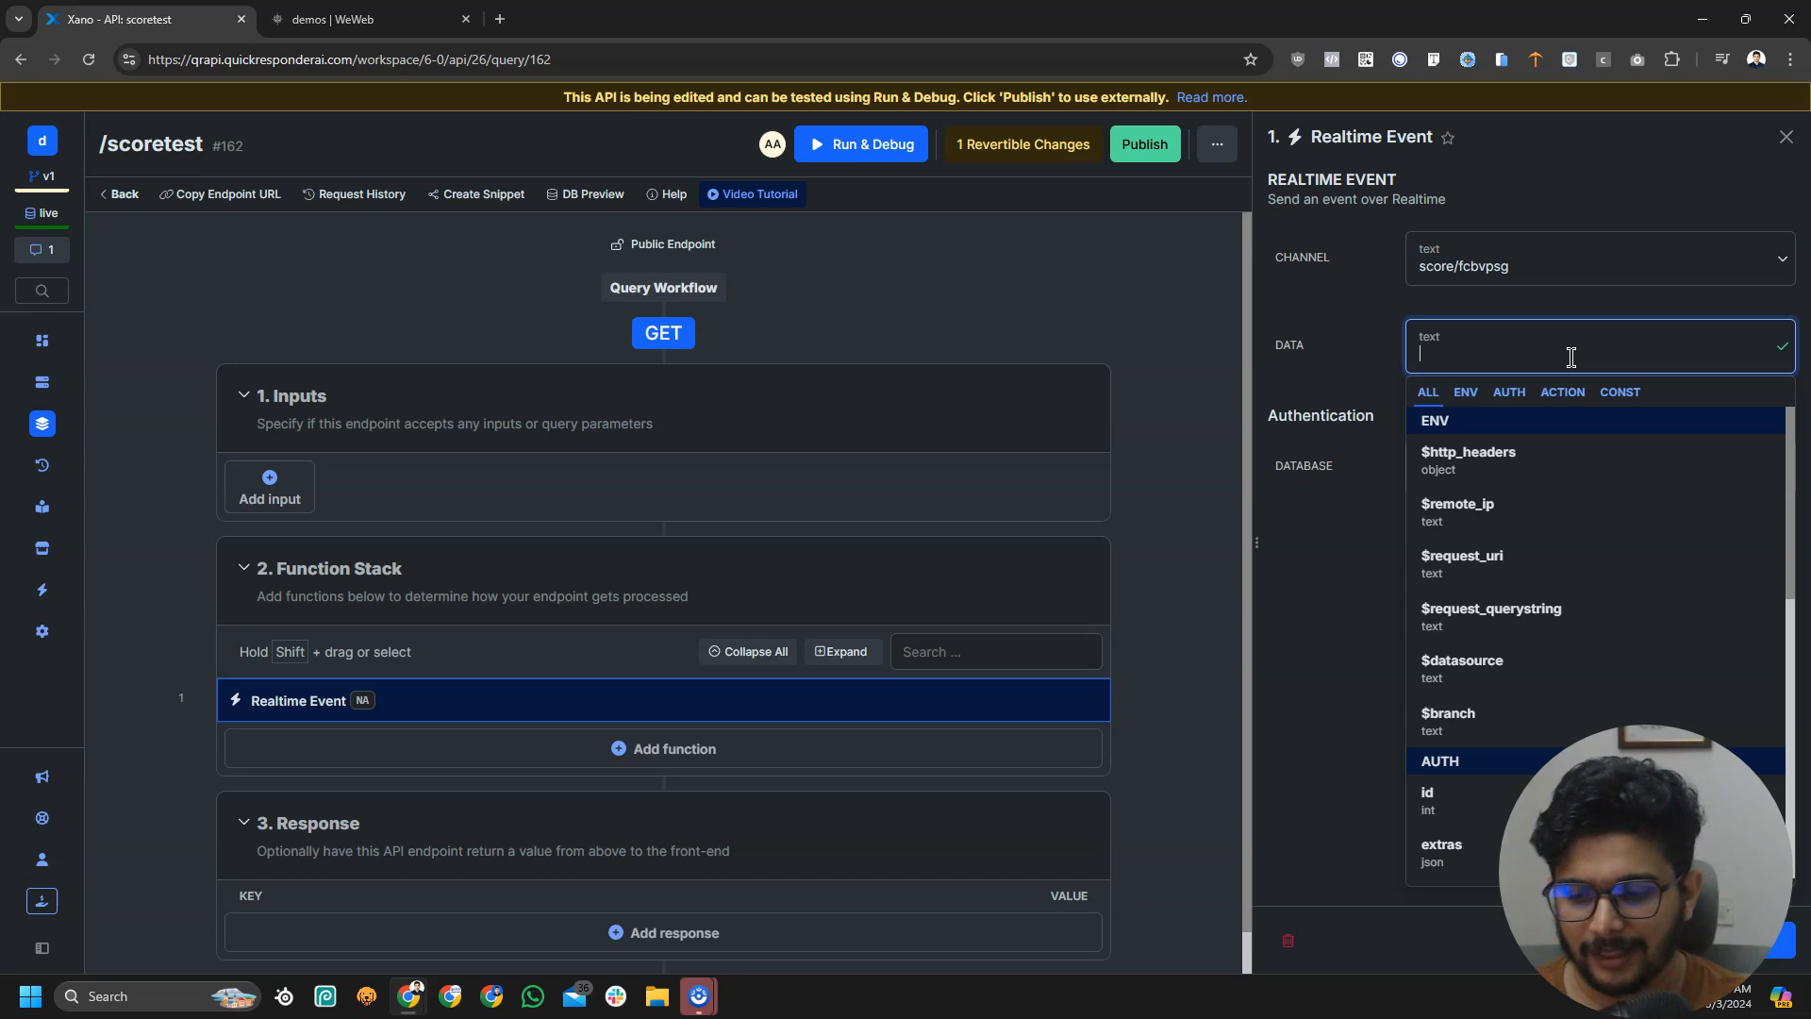
text(hel)
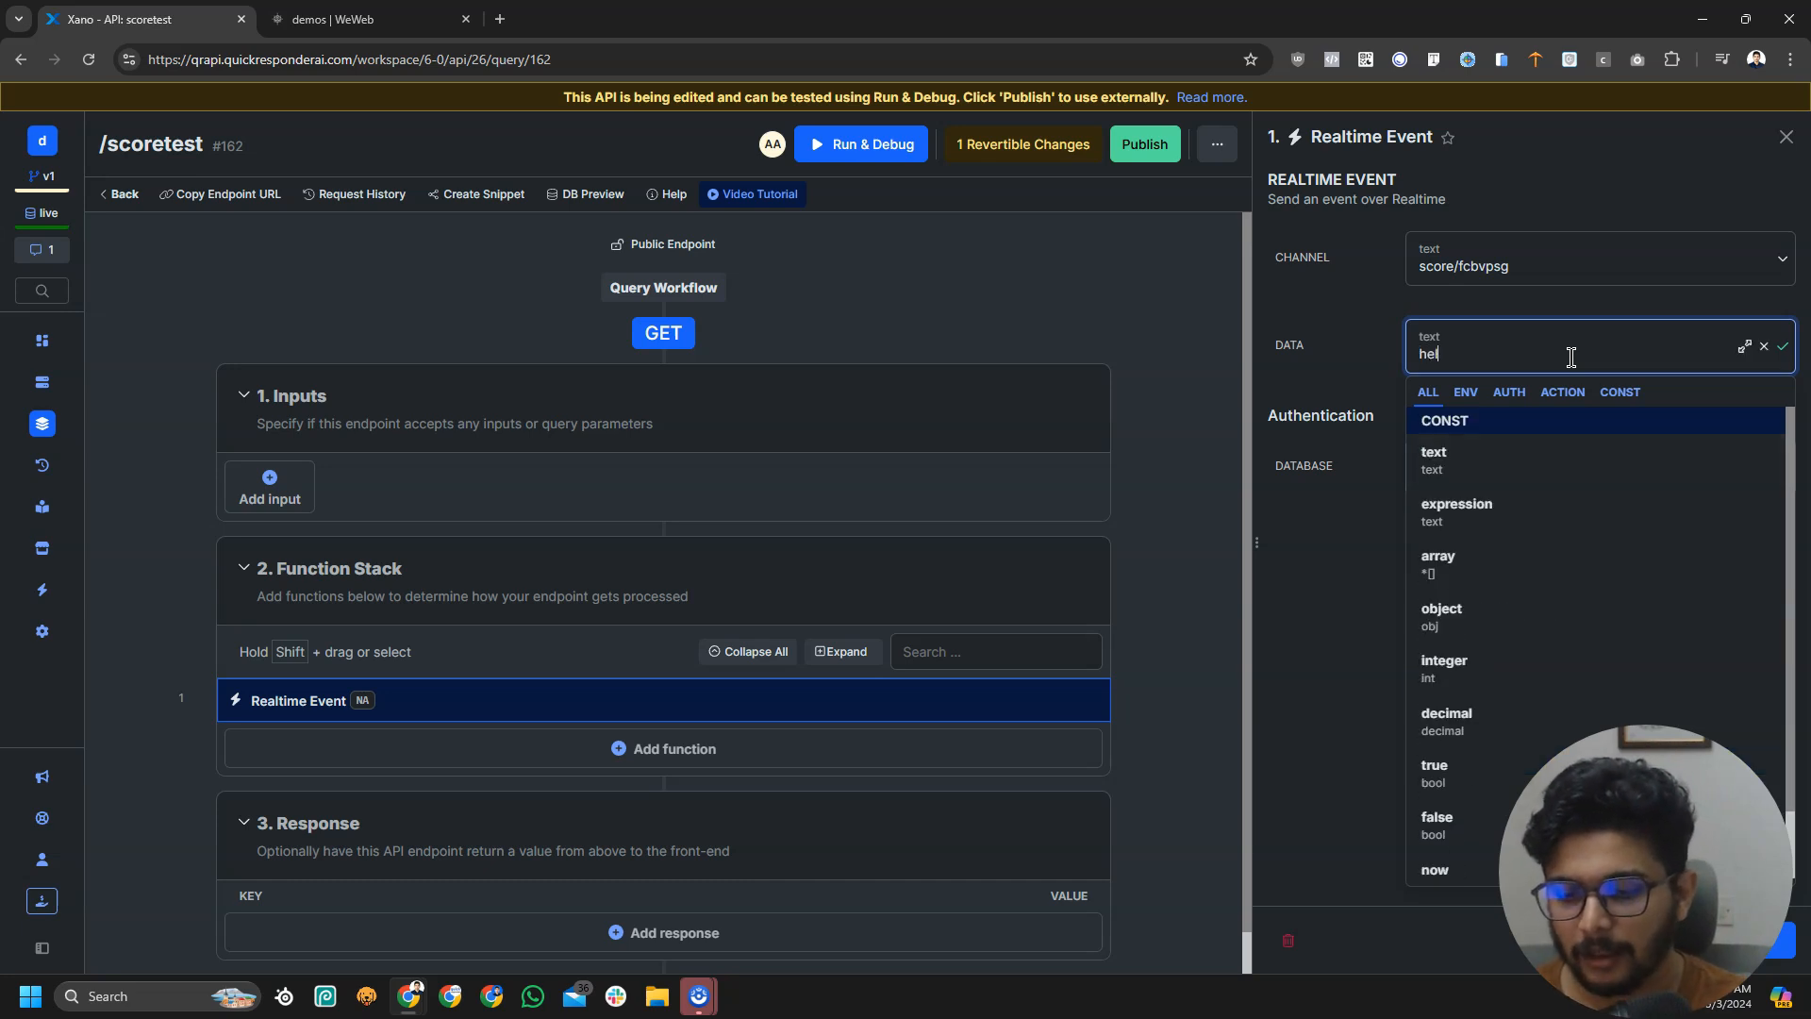
text(lo from xanoo)
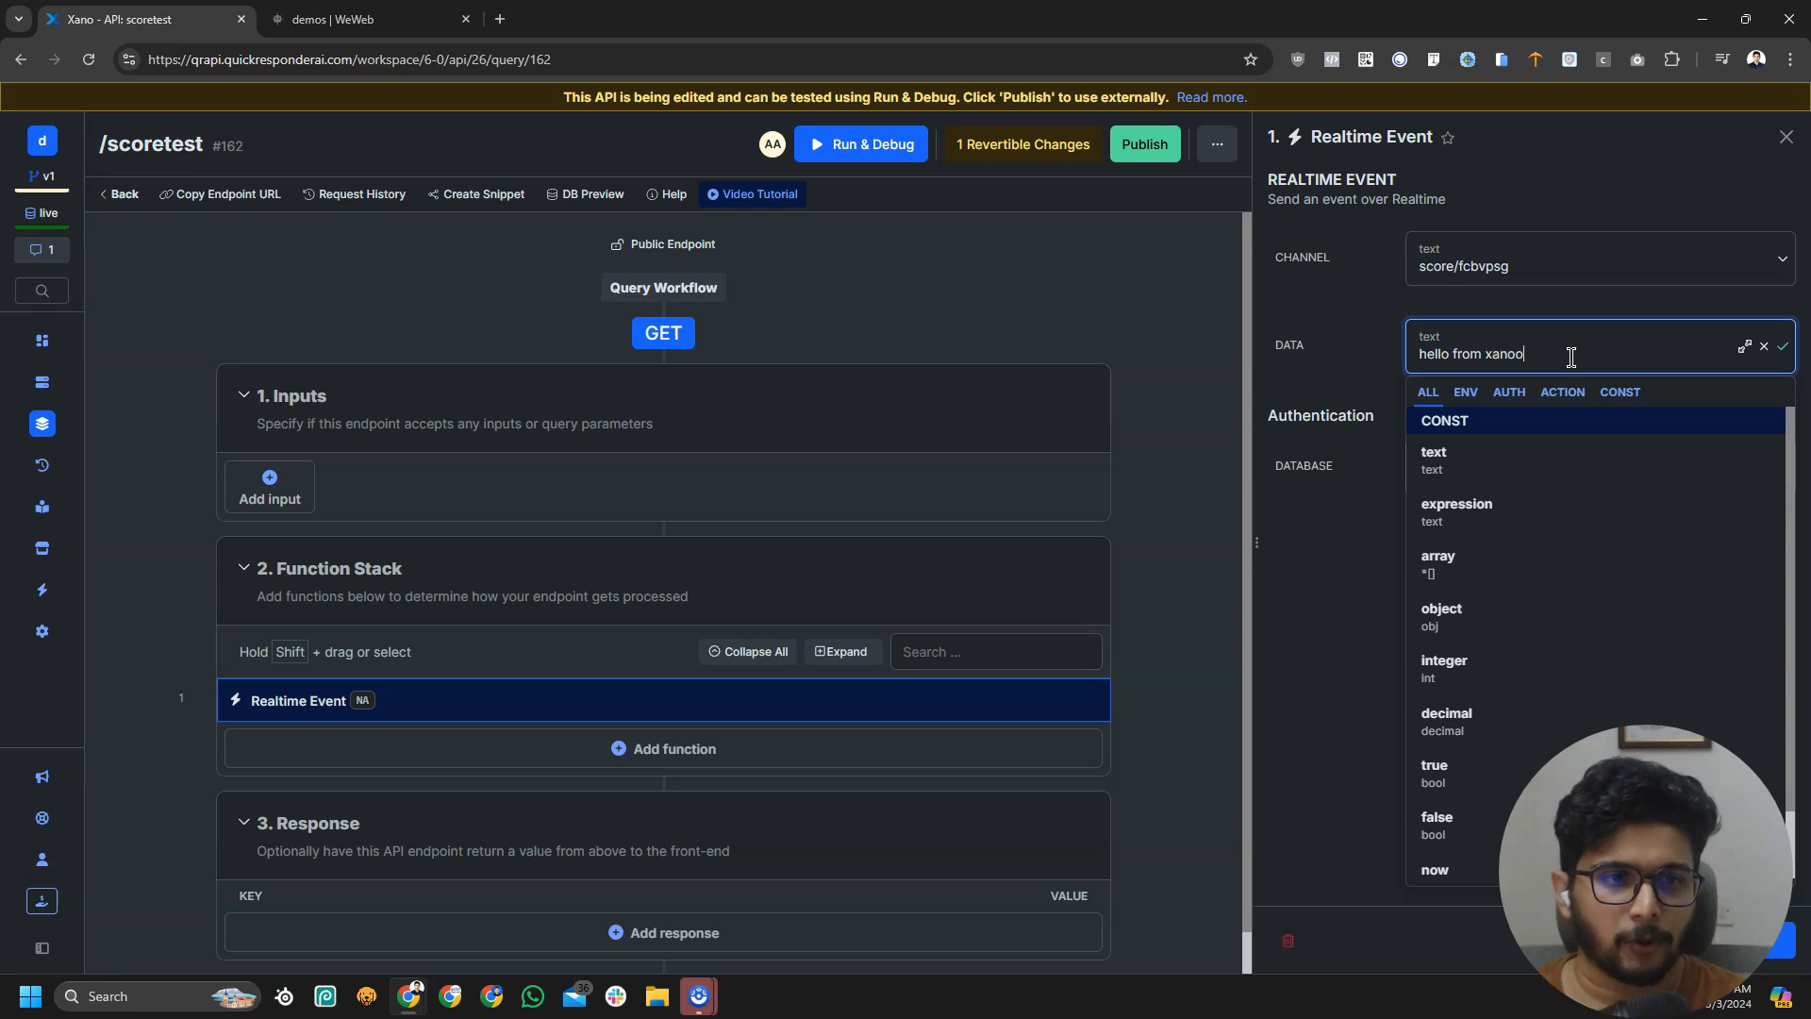
click(1282, 320)
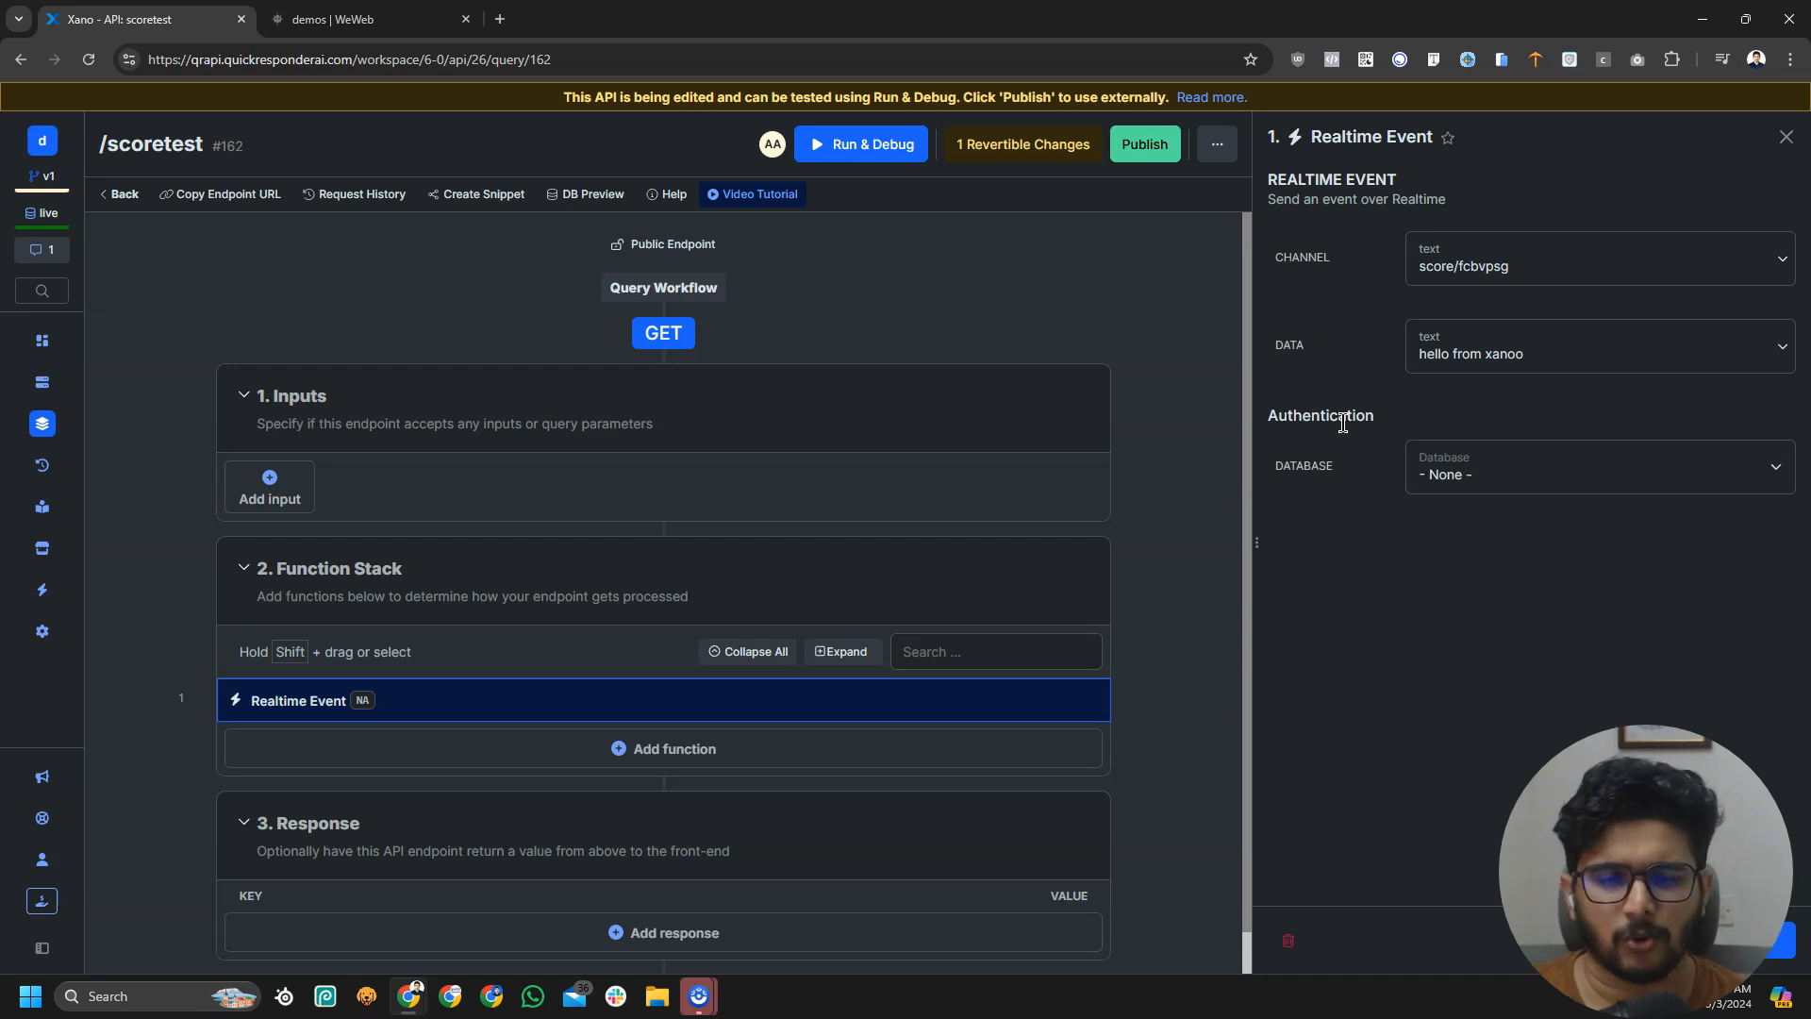
Save and publish the scoretest endpoint, then run it from Run & Debug
click(1781, 941)
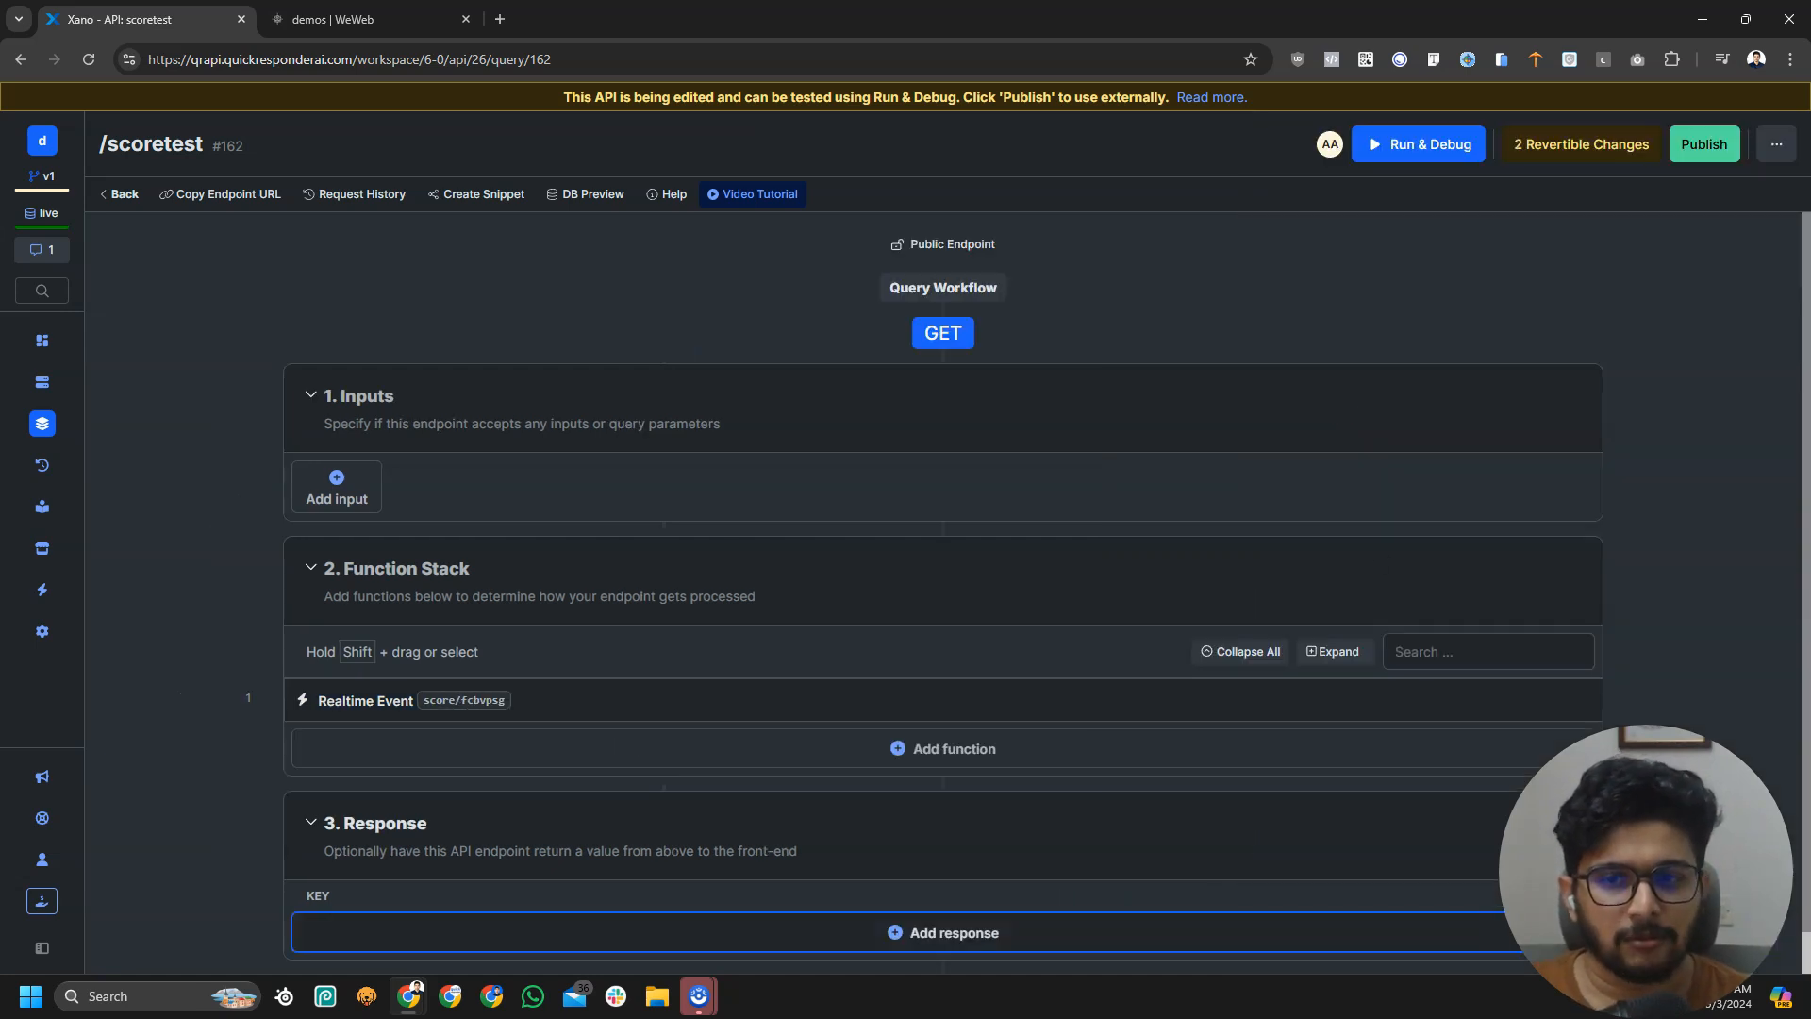
click(1703, 143)
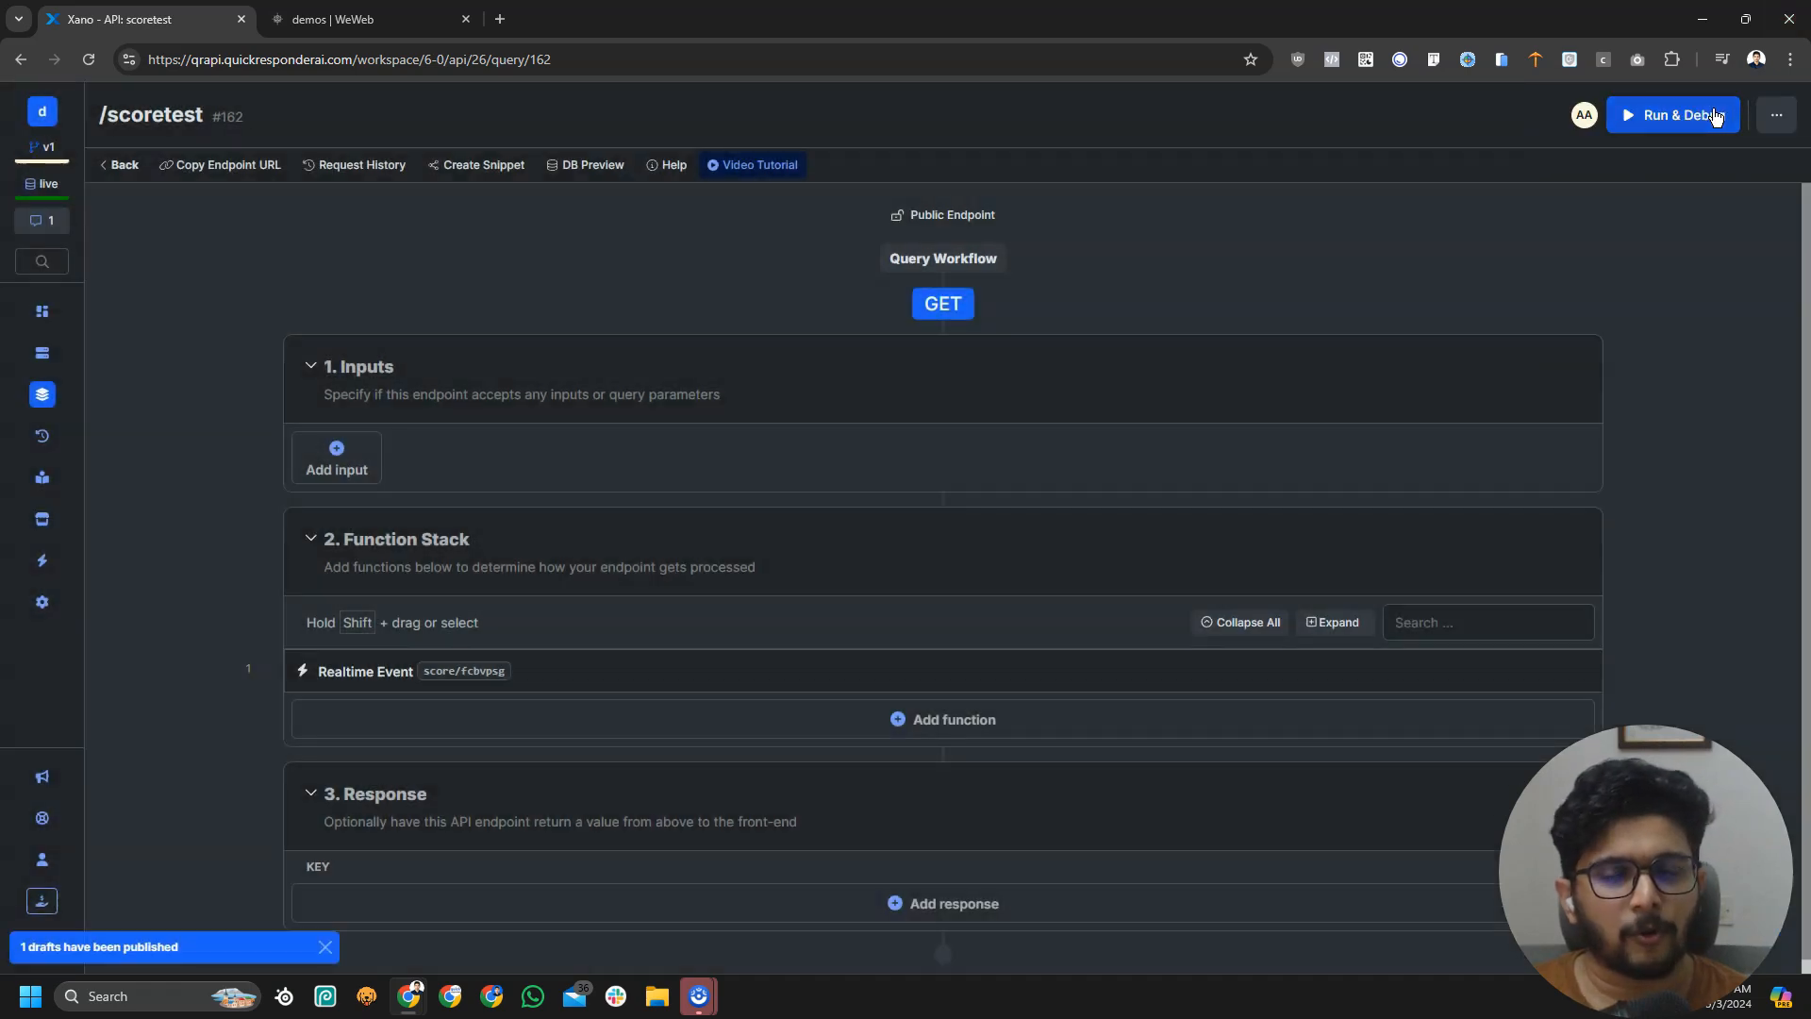
click(1715, 115)
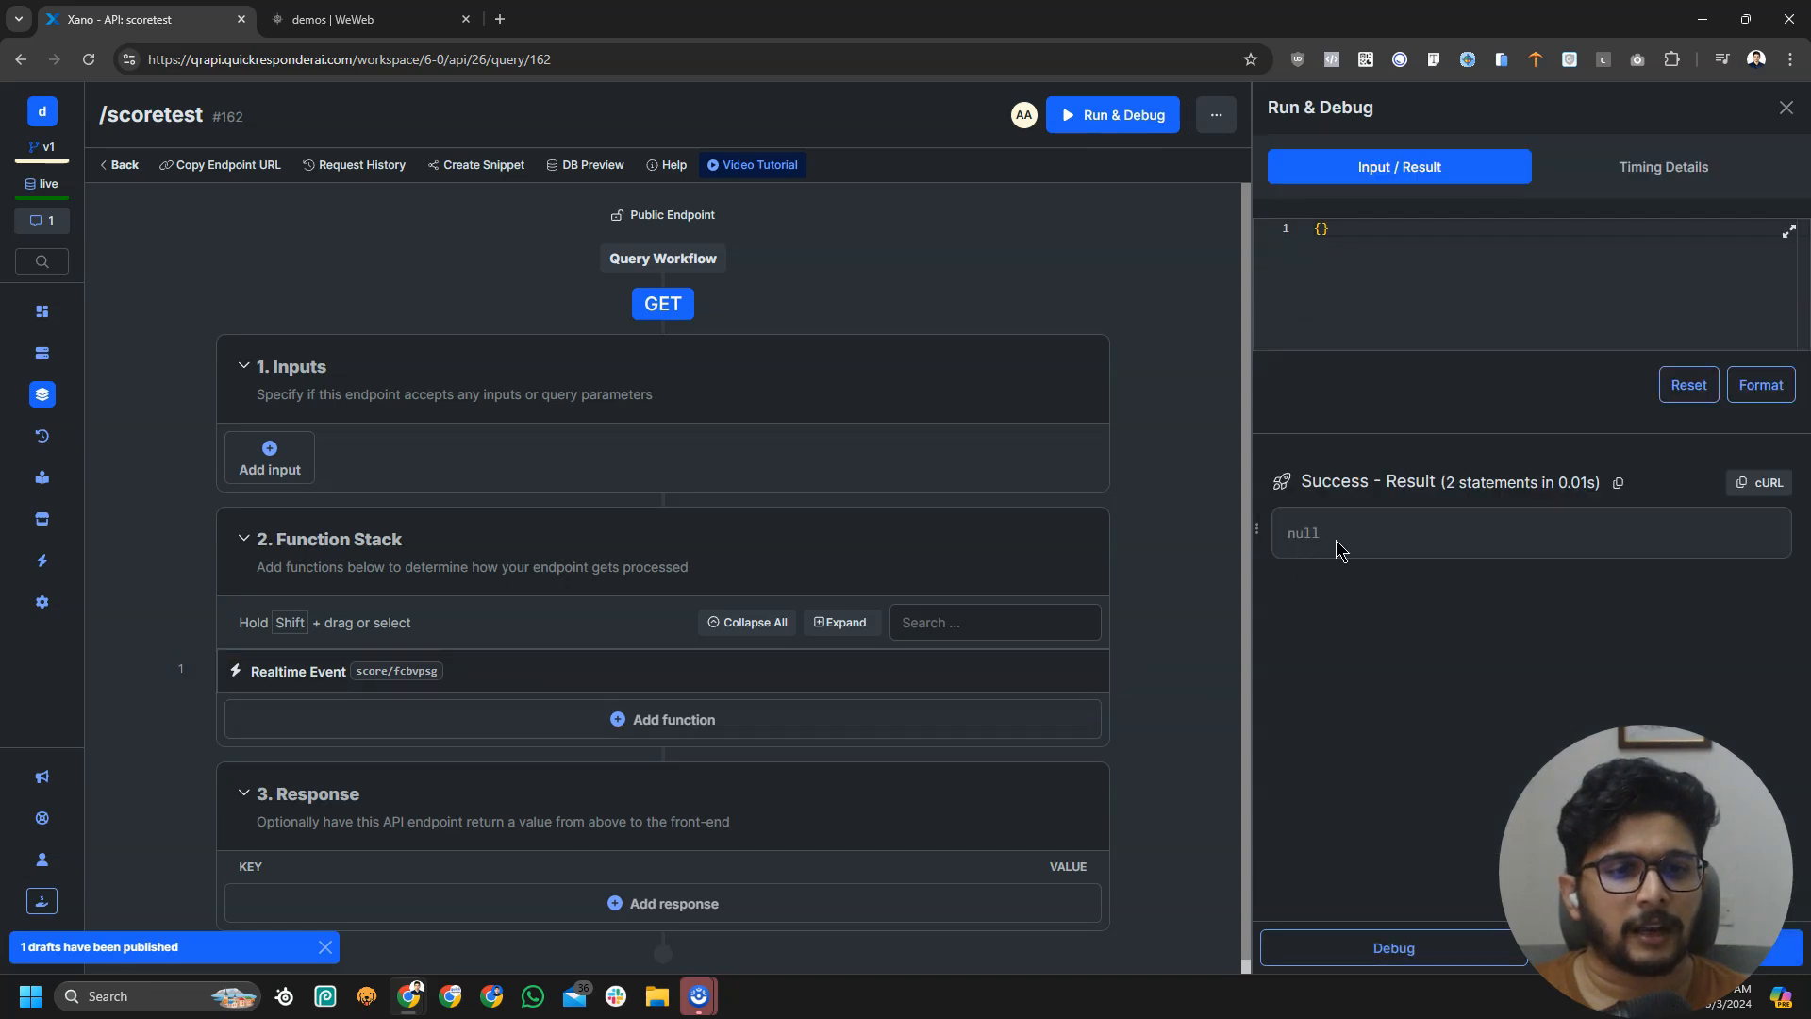
click(335, 19)
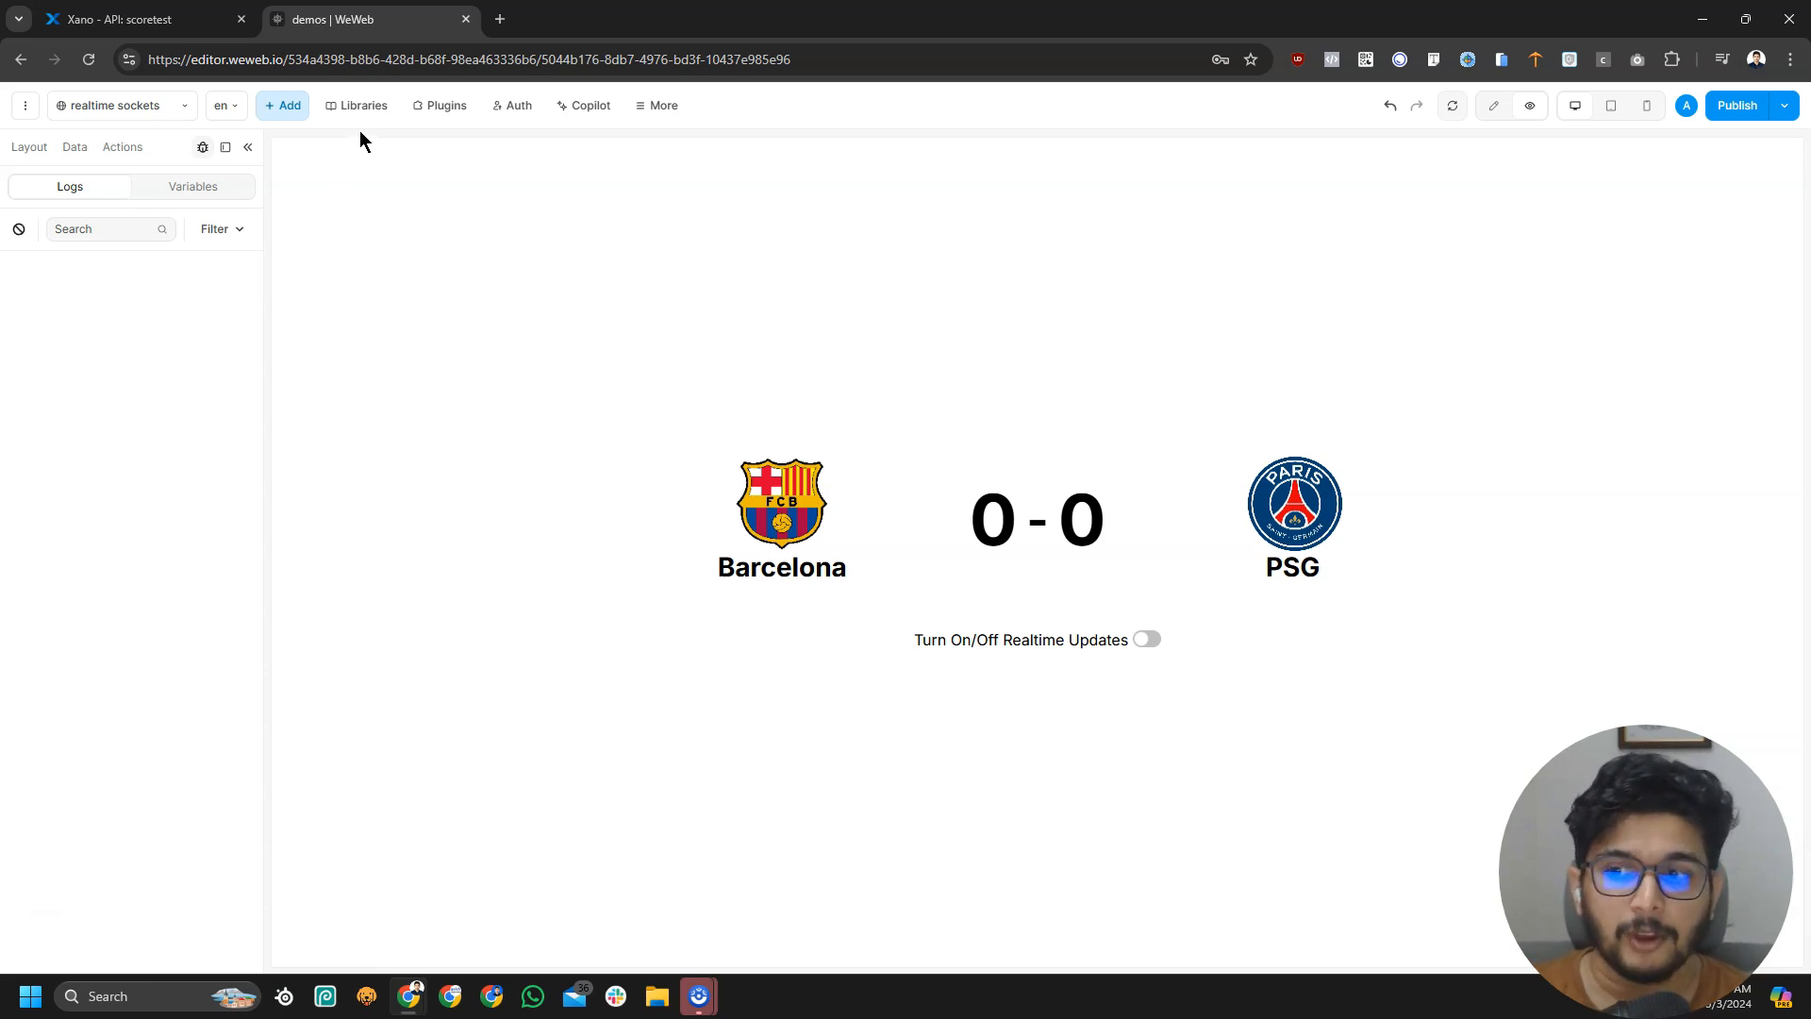
Delete the Untitled workflow from the realtime sockets page settings in WeWeb
click(142, 19)
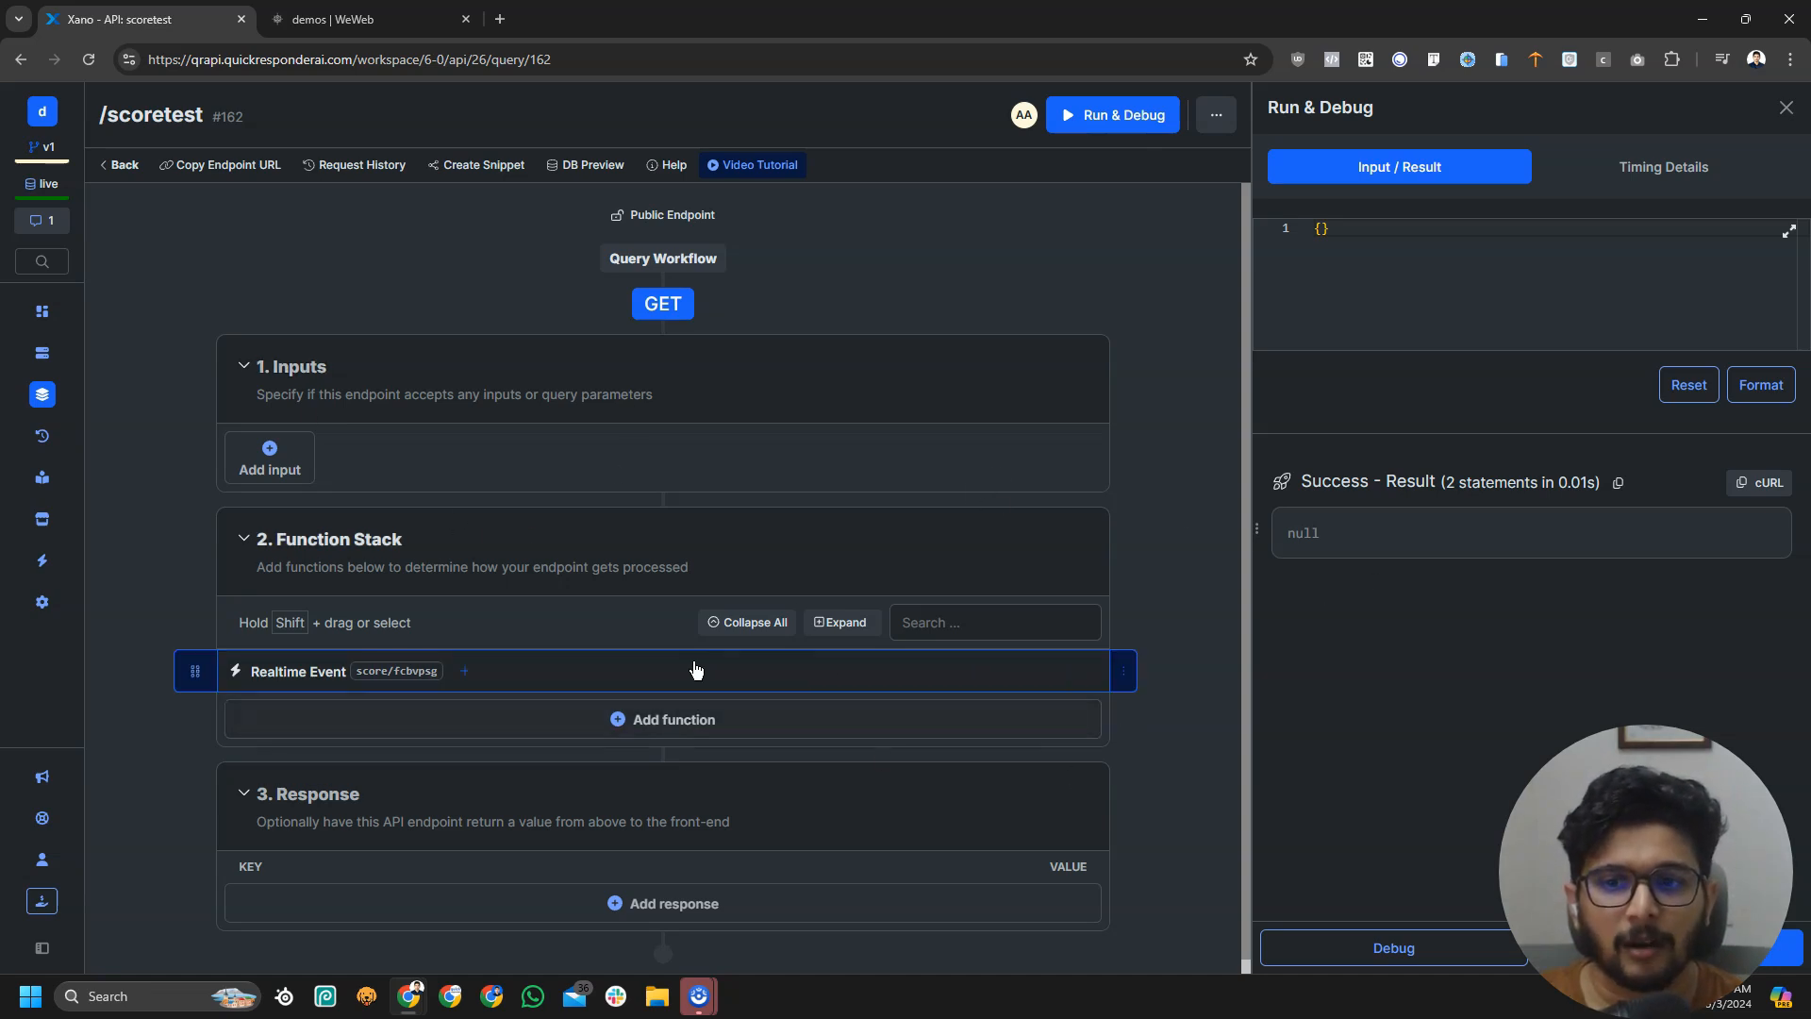
click(396, 19)
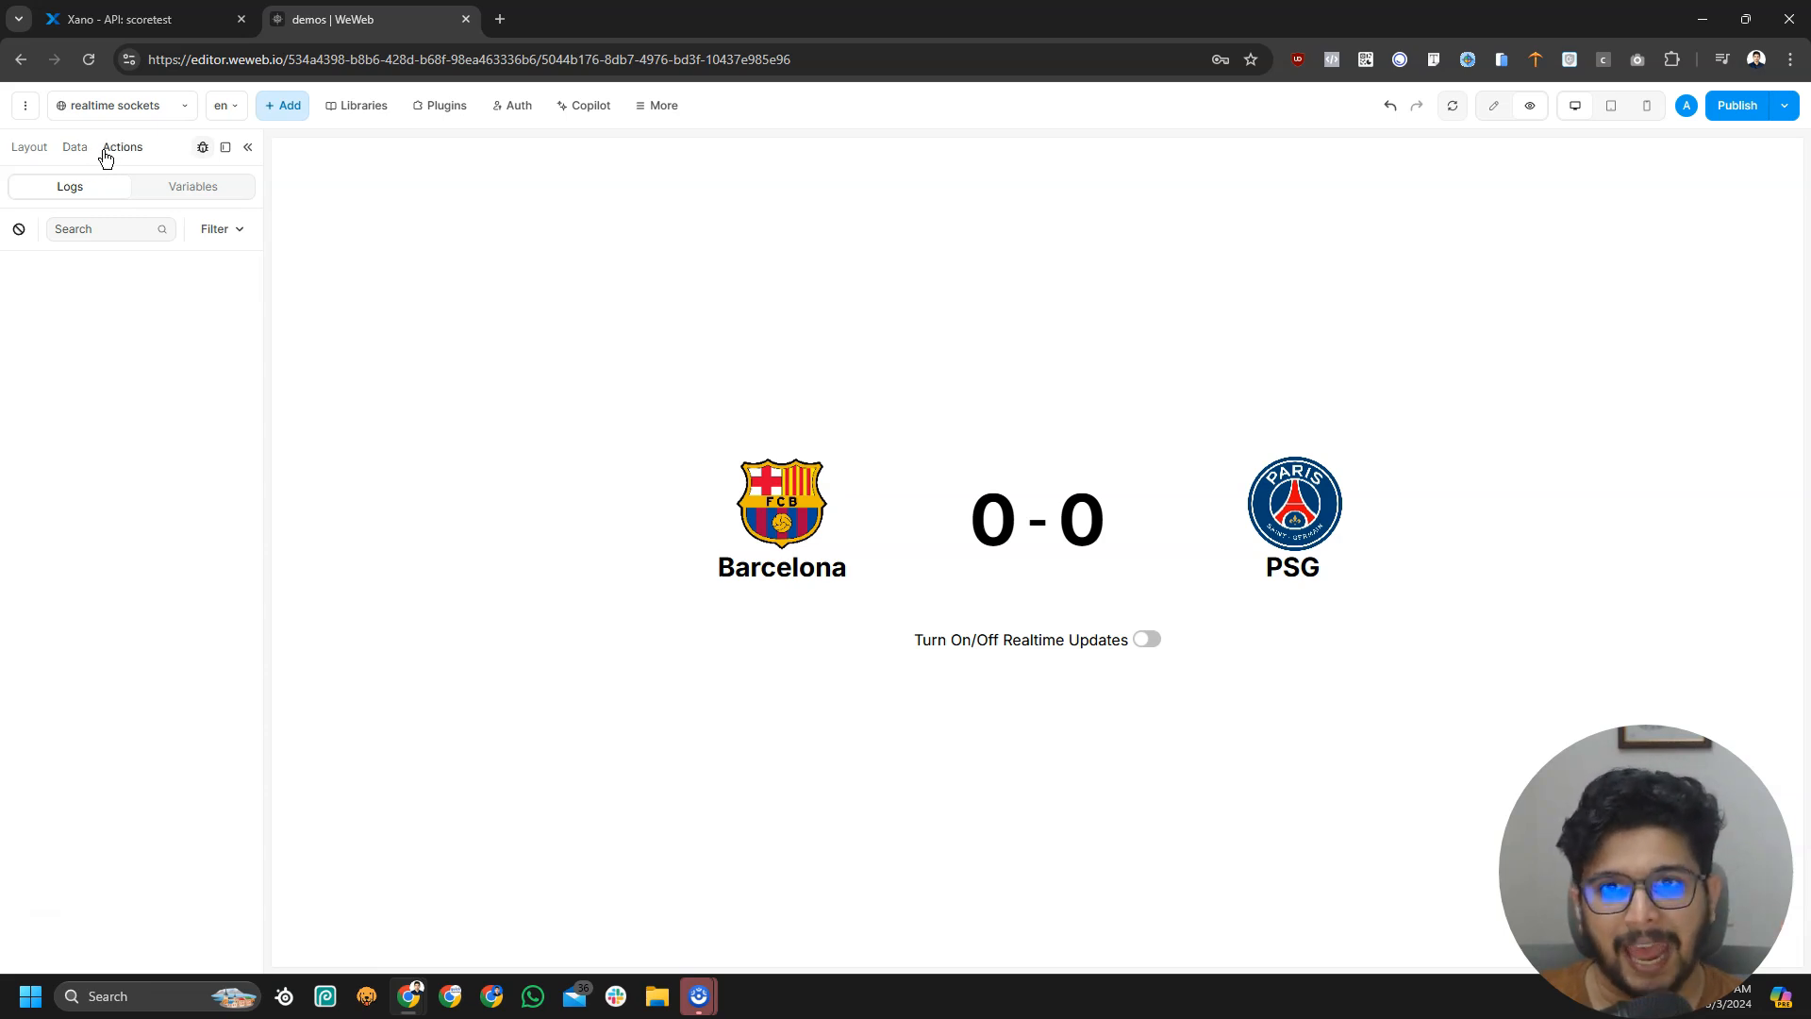
click(142, 100)
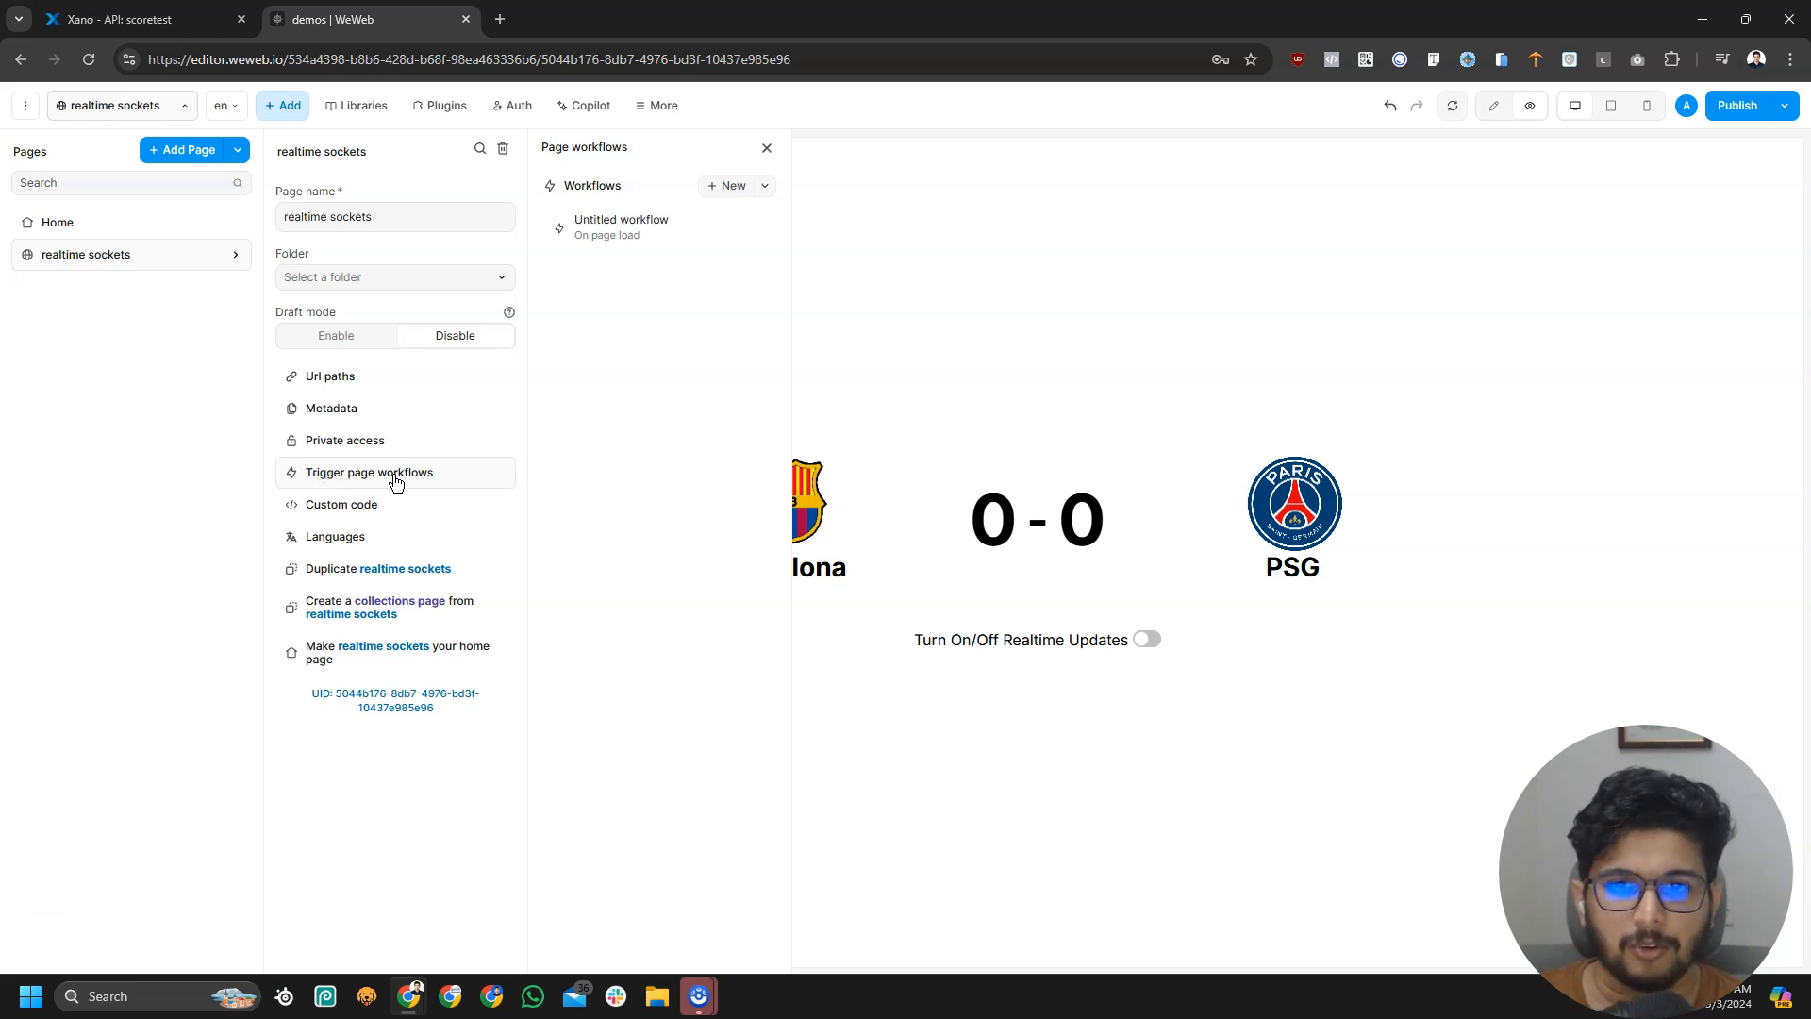
click(762, 228)
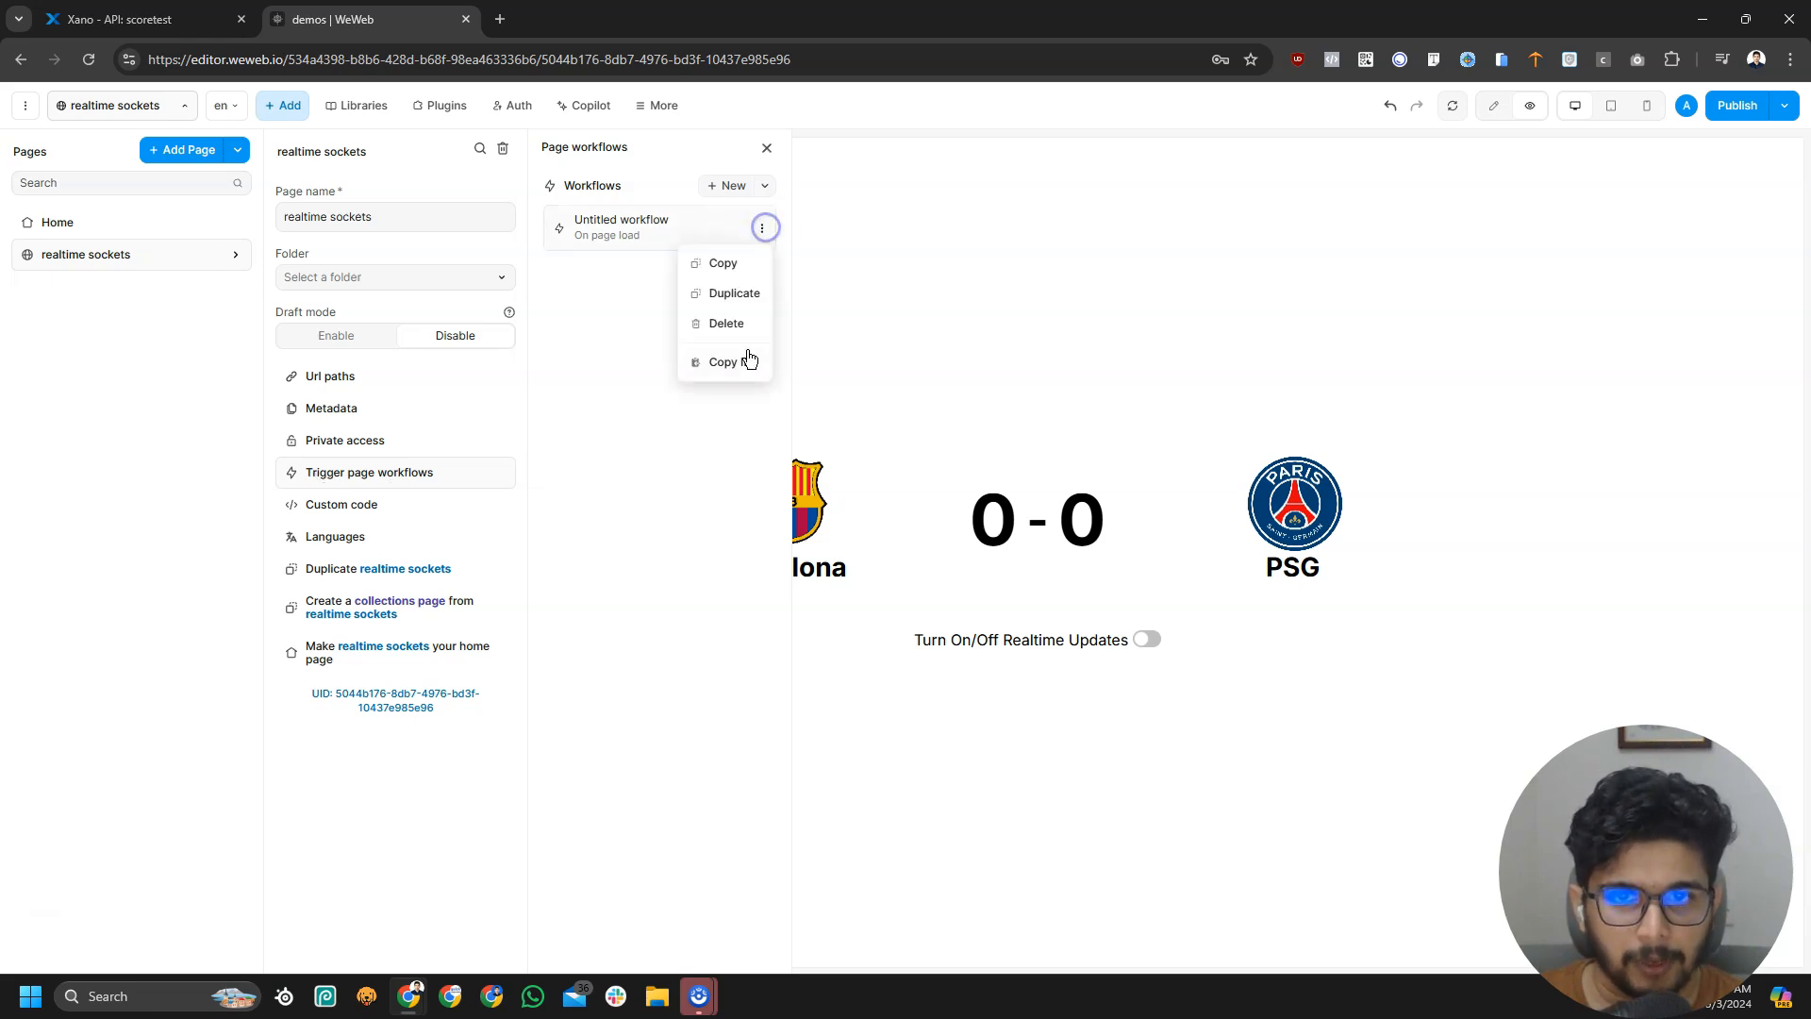
click(729, 326)
click(977, 574)
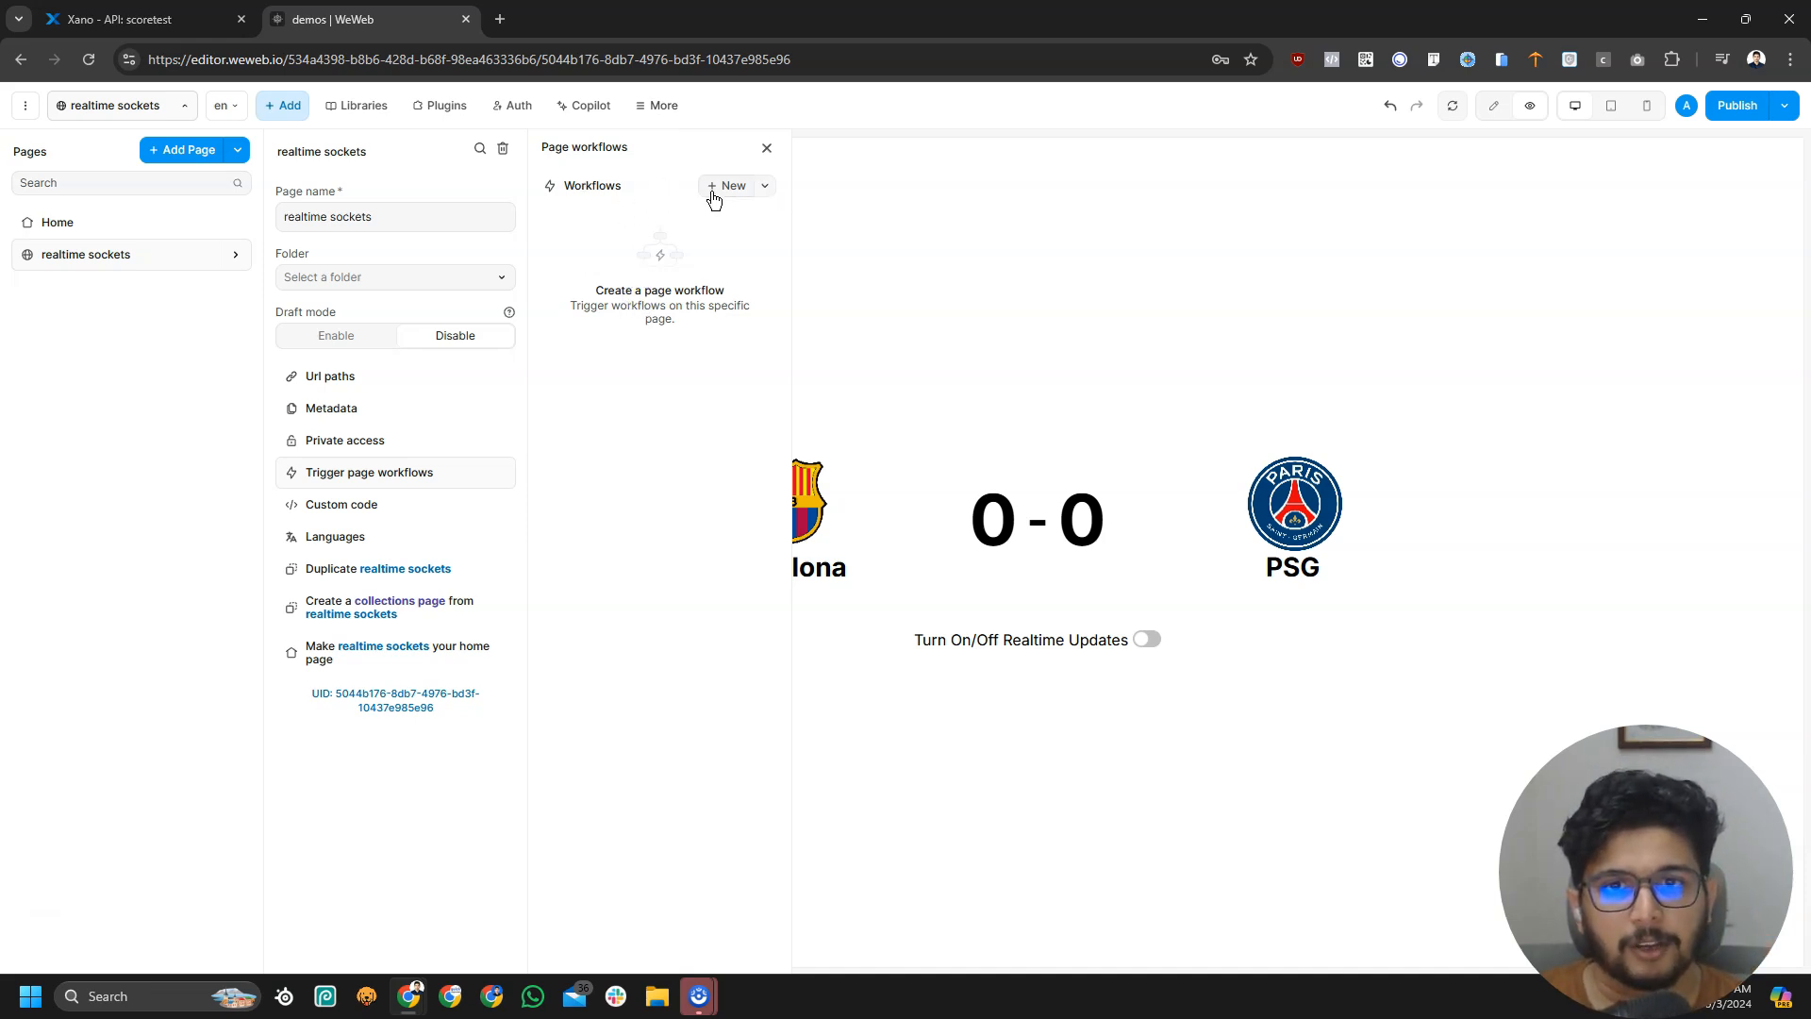
click(712, 186)
Name the new workflow 'websocket event' and trigger it On realtime - All events
click(1604, 255)
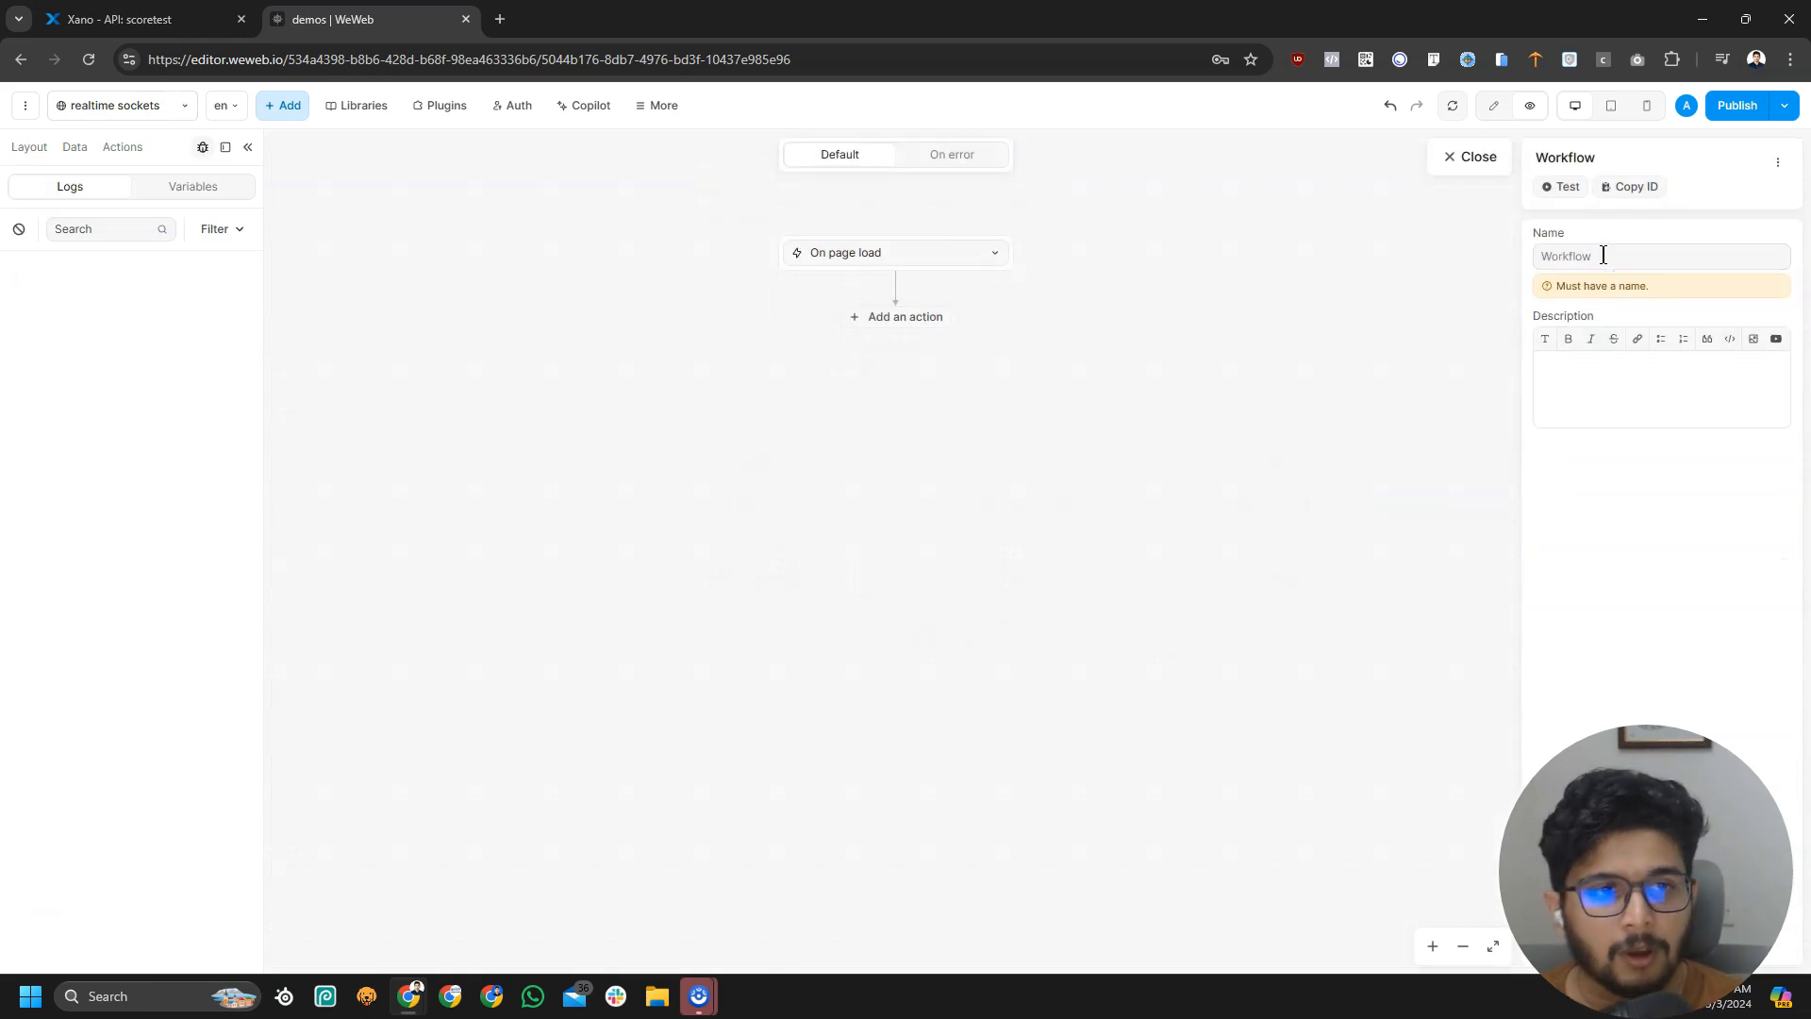
text(websocket event)
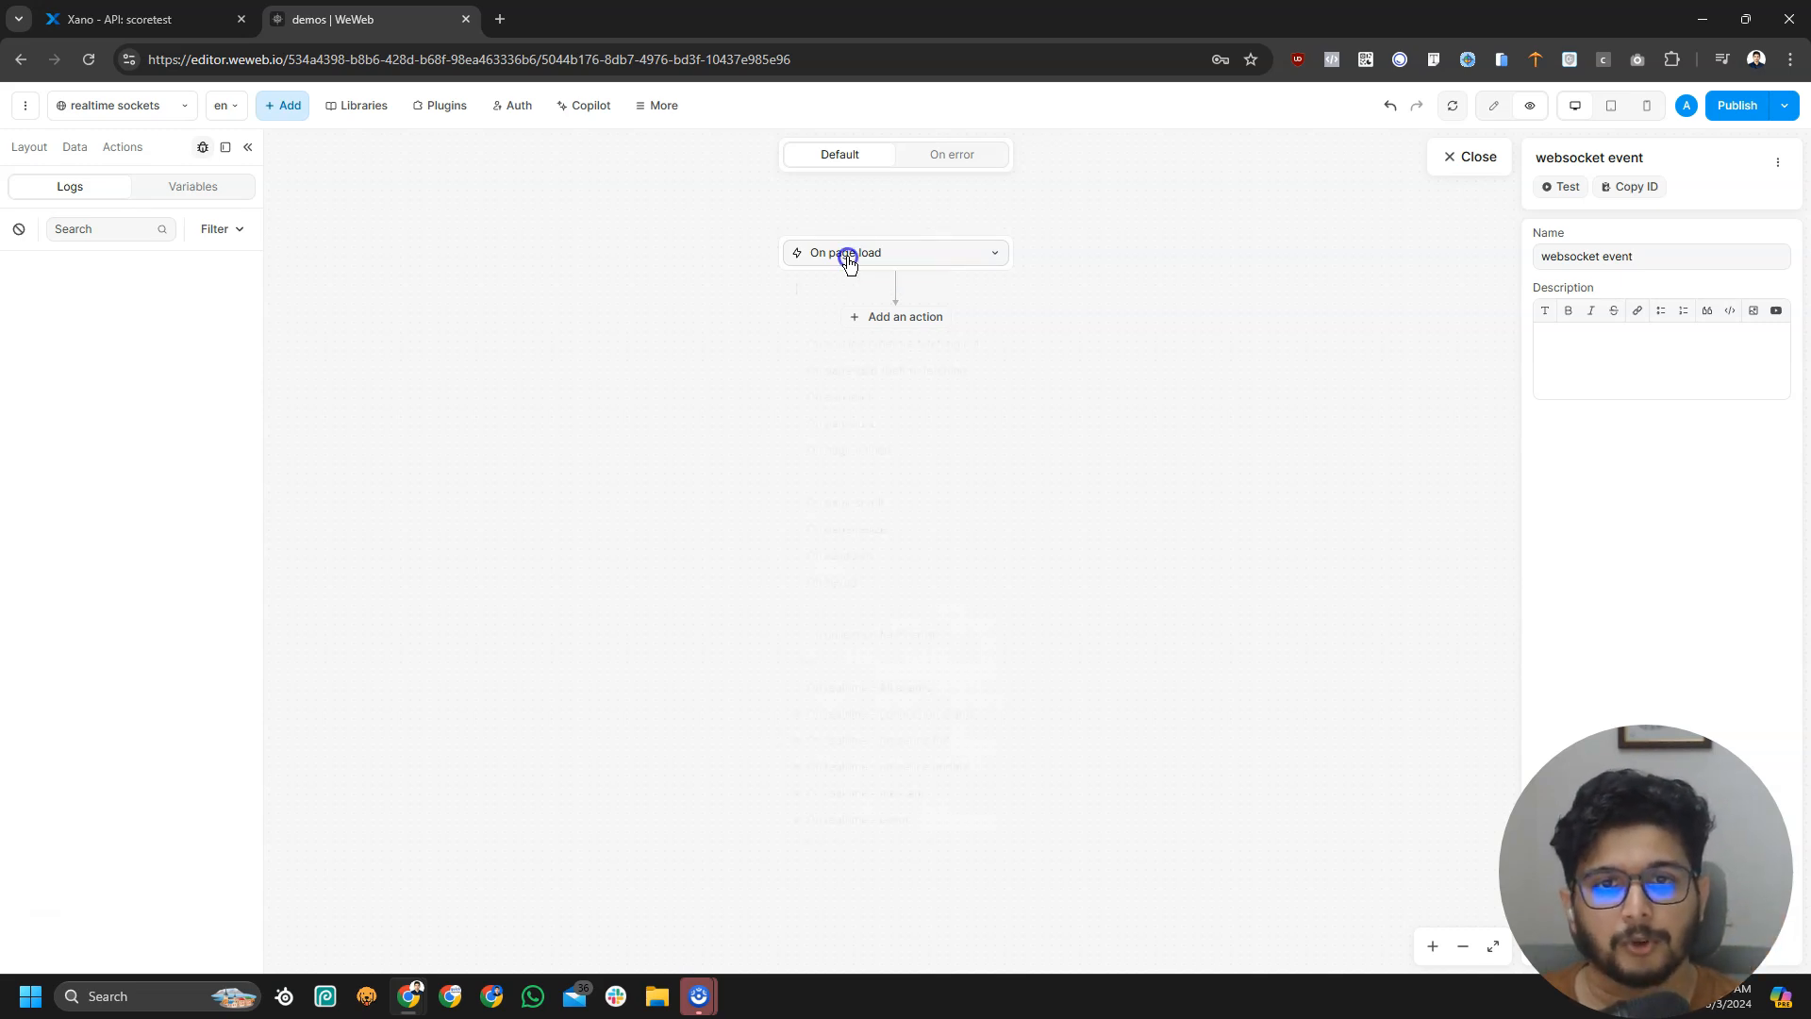
click(849, 253)
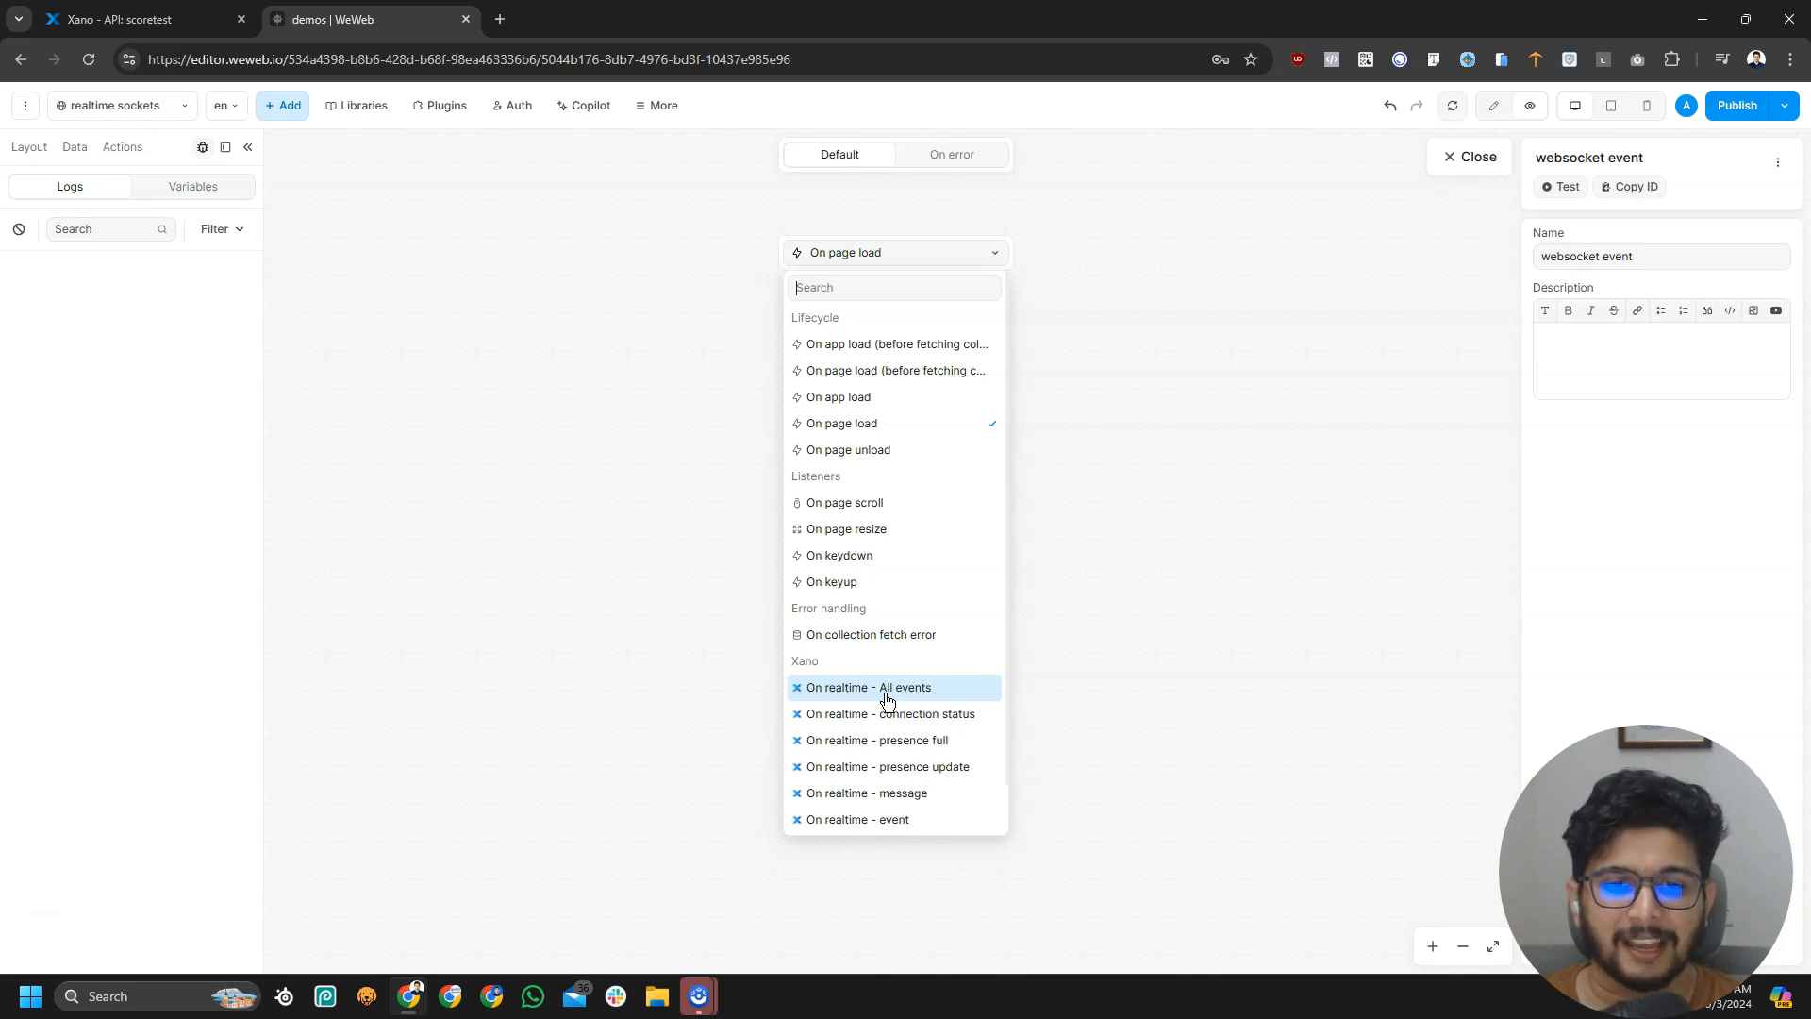
click(952, 699)
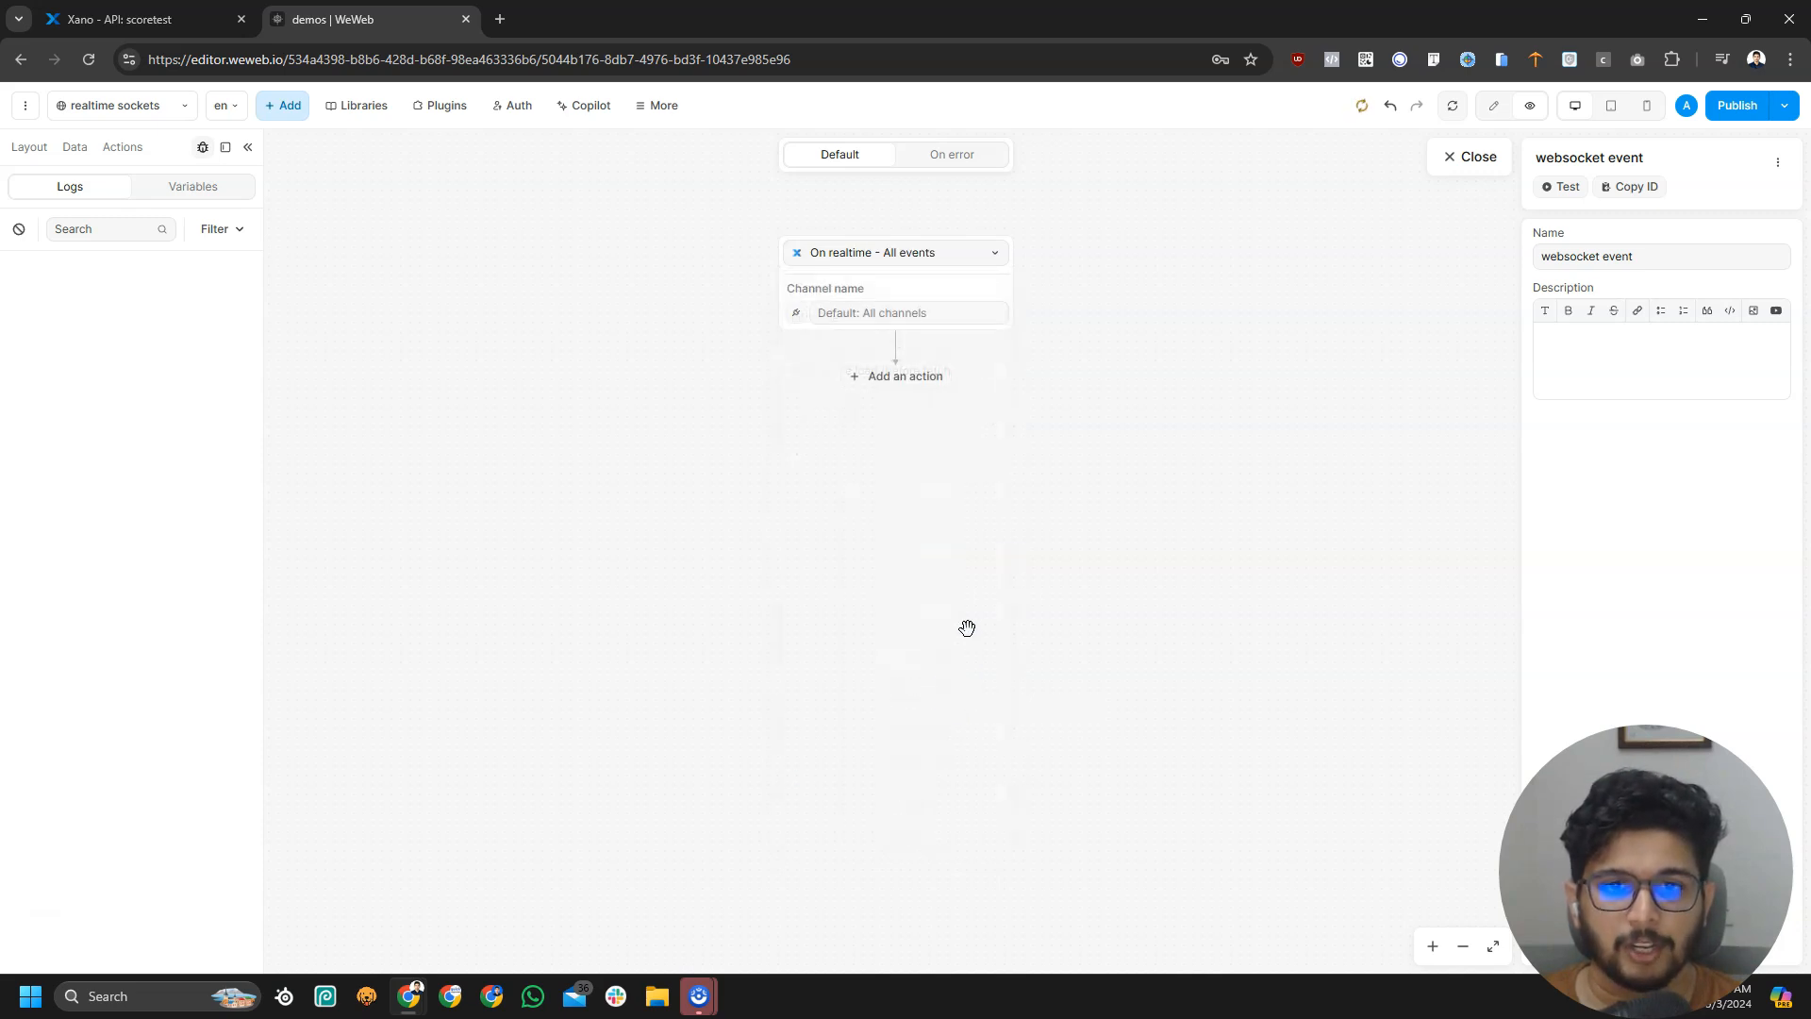
Copy score/fcbvpsg from Xano's Realtime Event into the trigger's Channel name
click(842, 324)
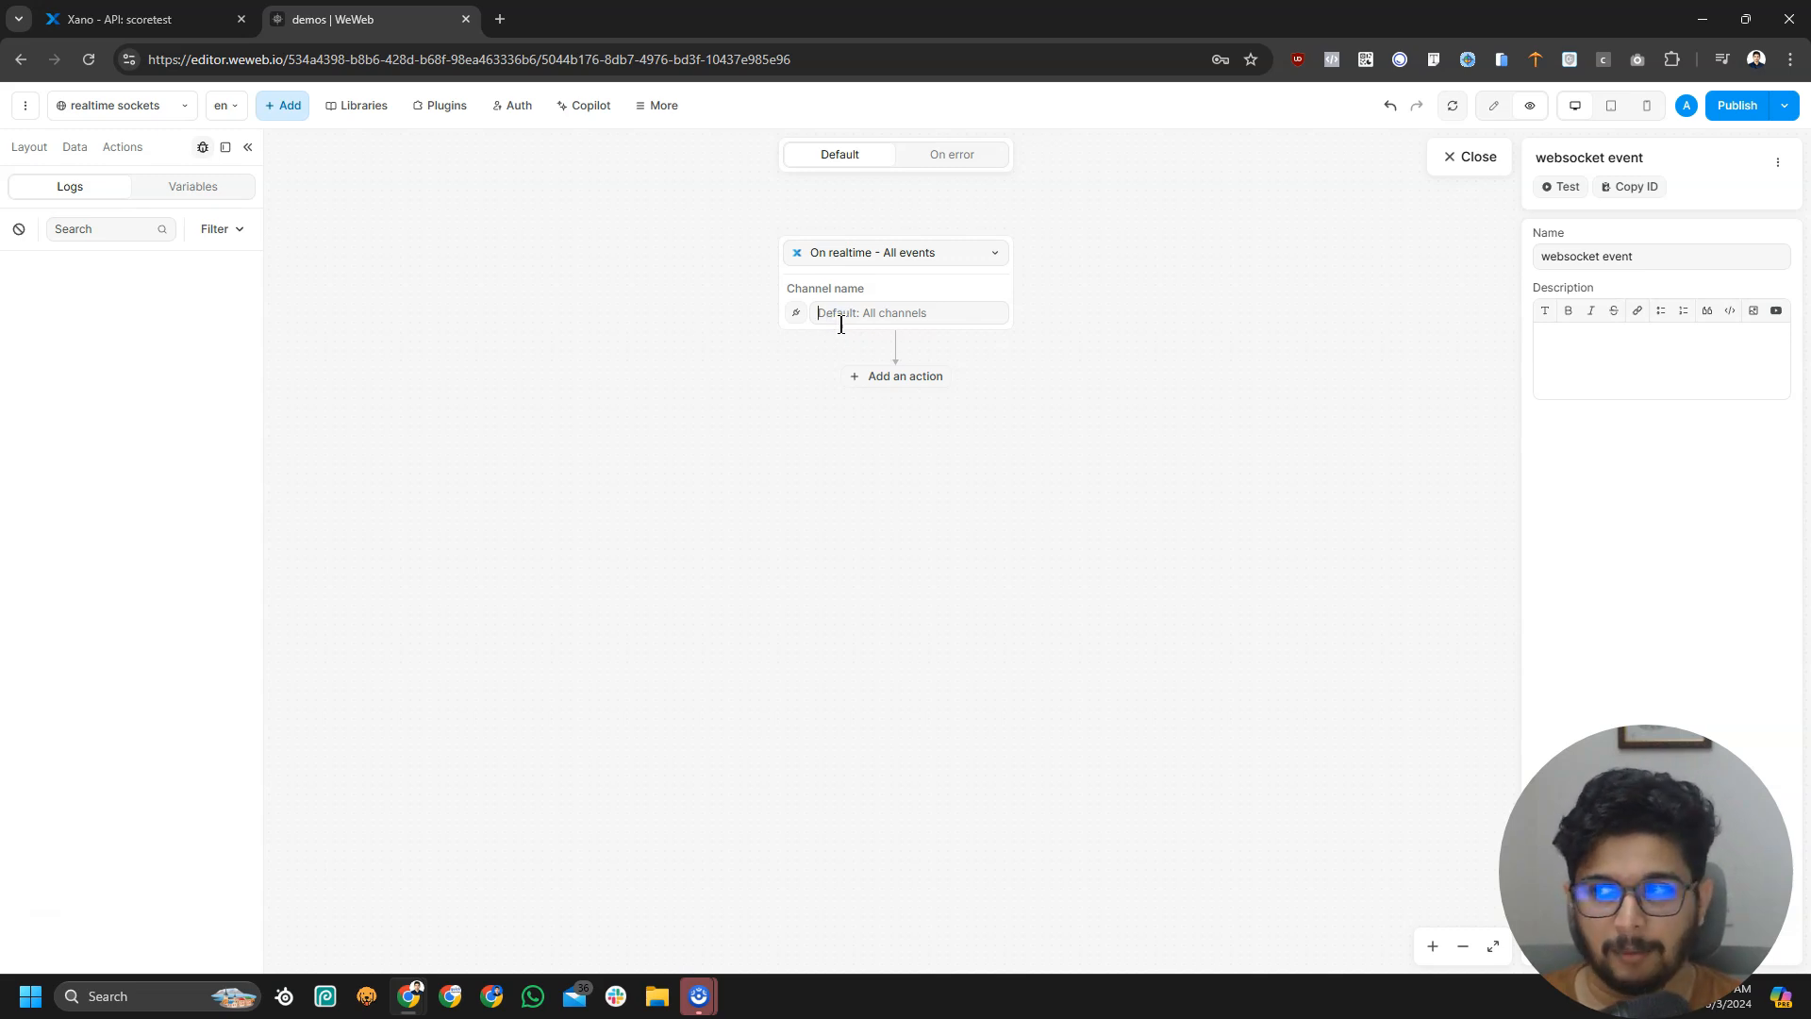
click(132, 19)
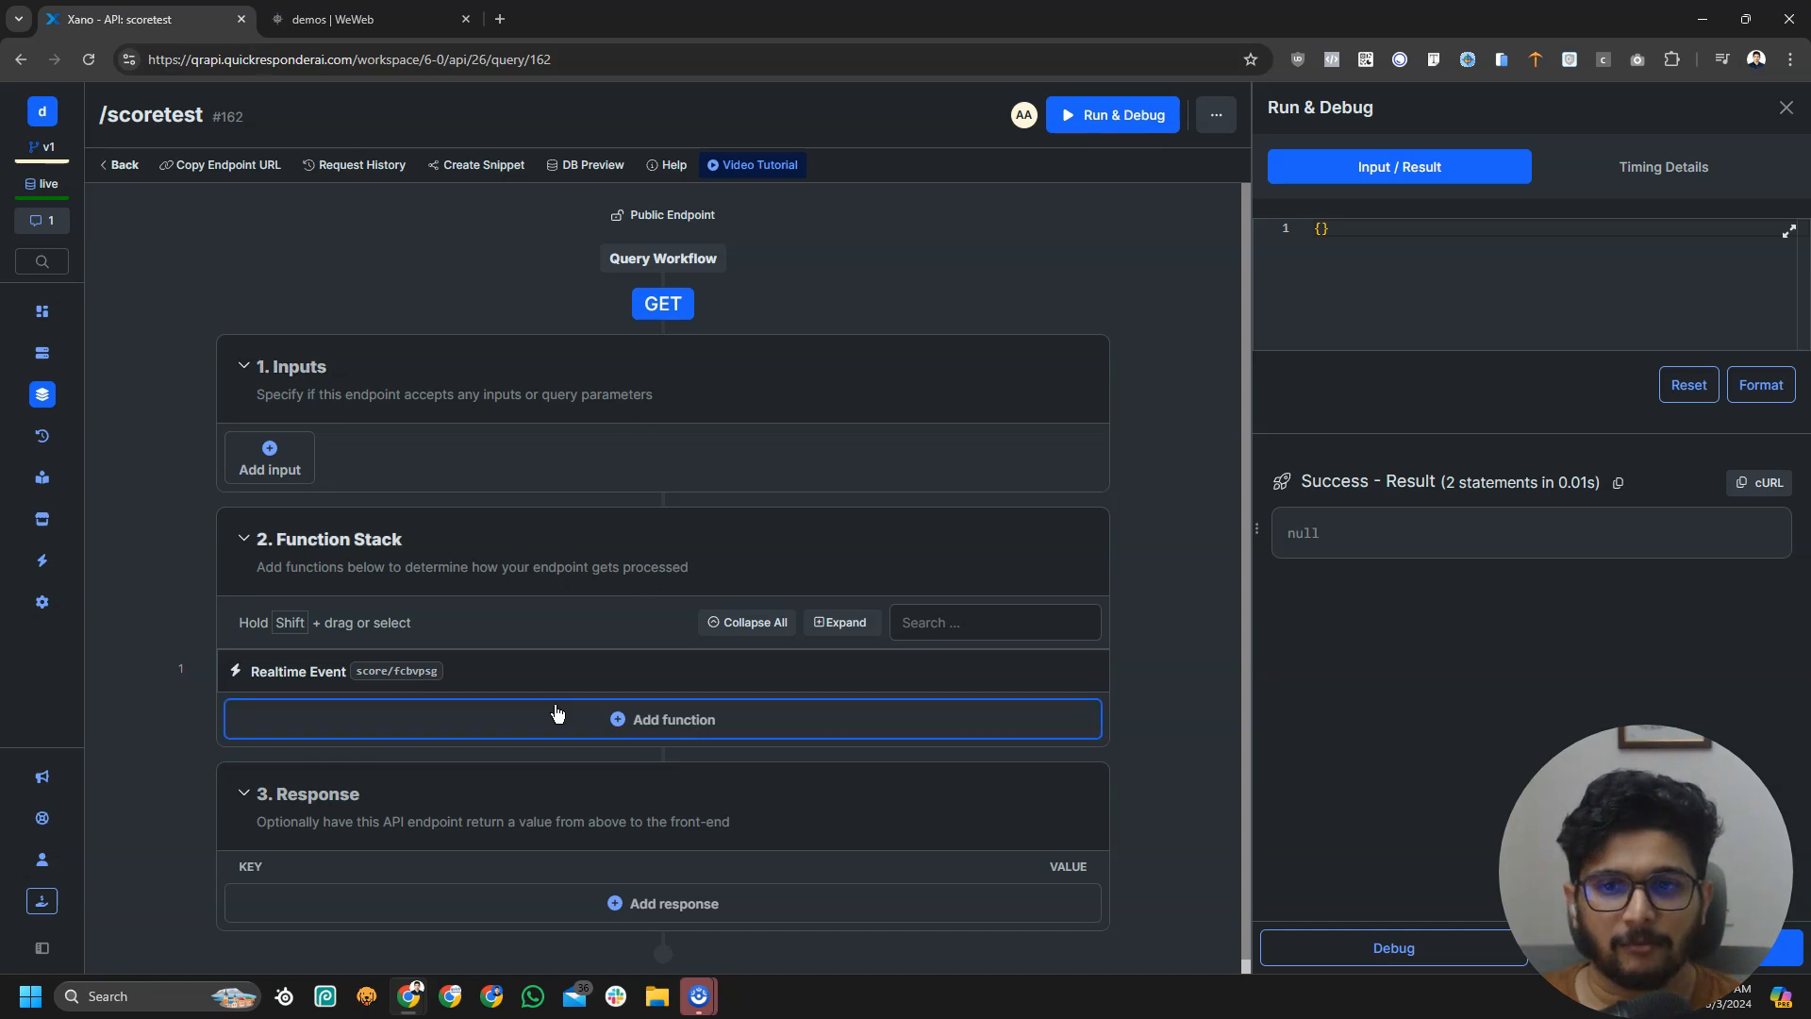
click(576, 677)
click(1019, 235)
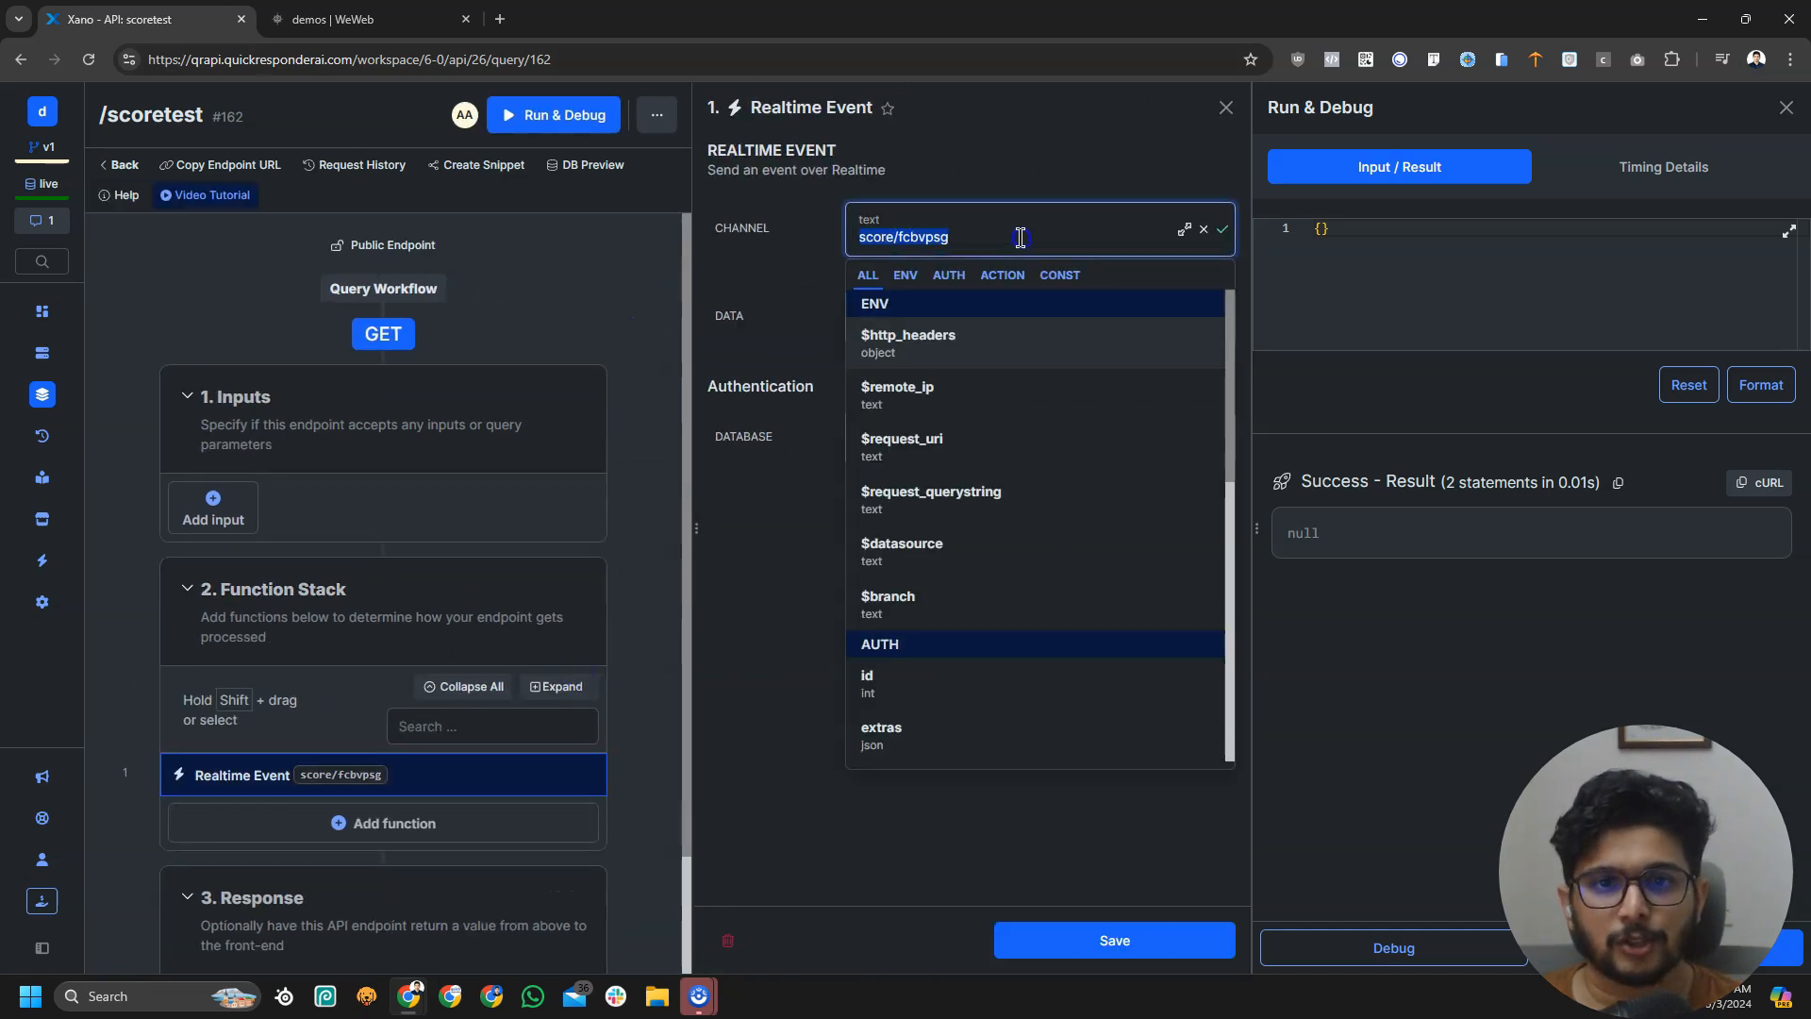
click(1228, 108)
click(368, 19)
click(869, 310)
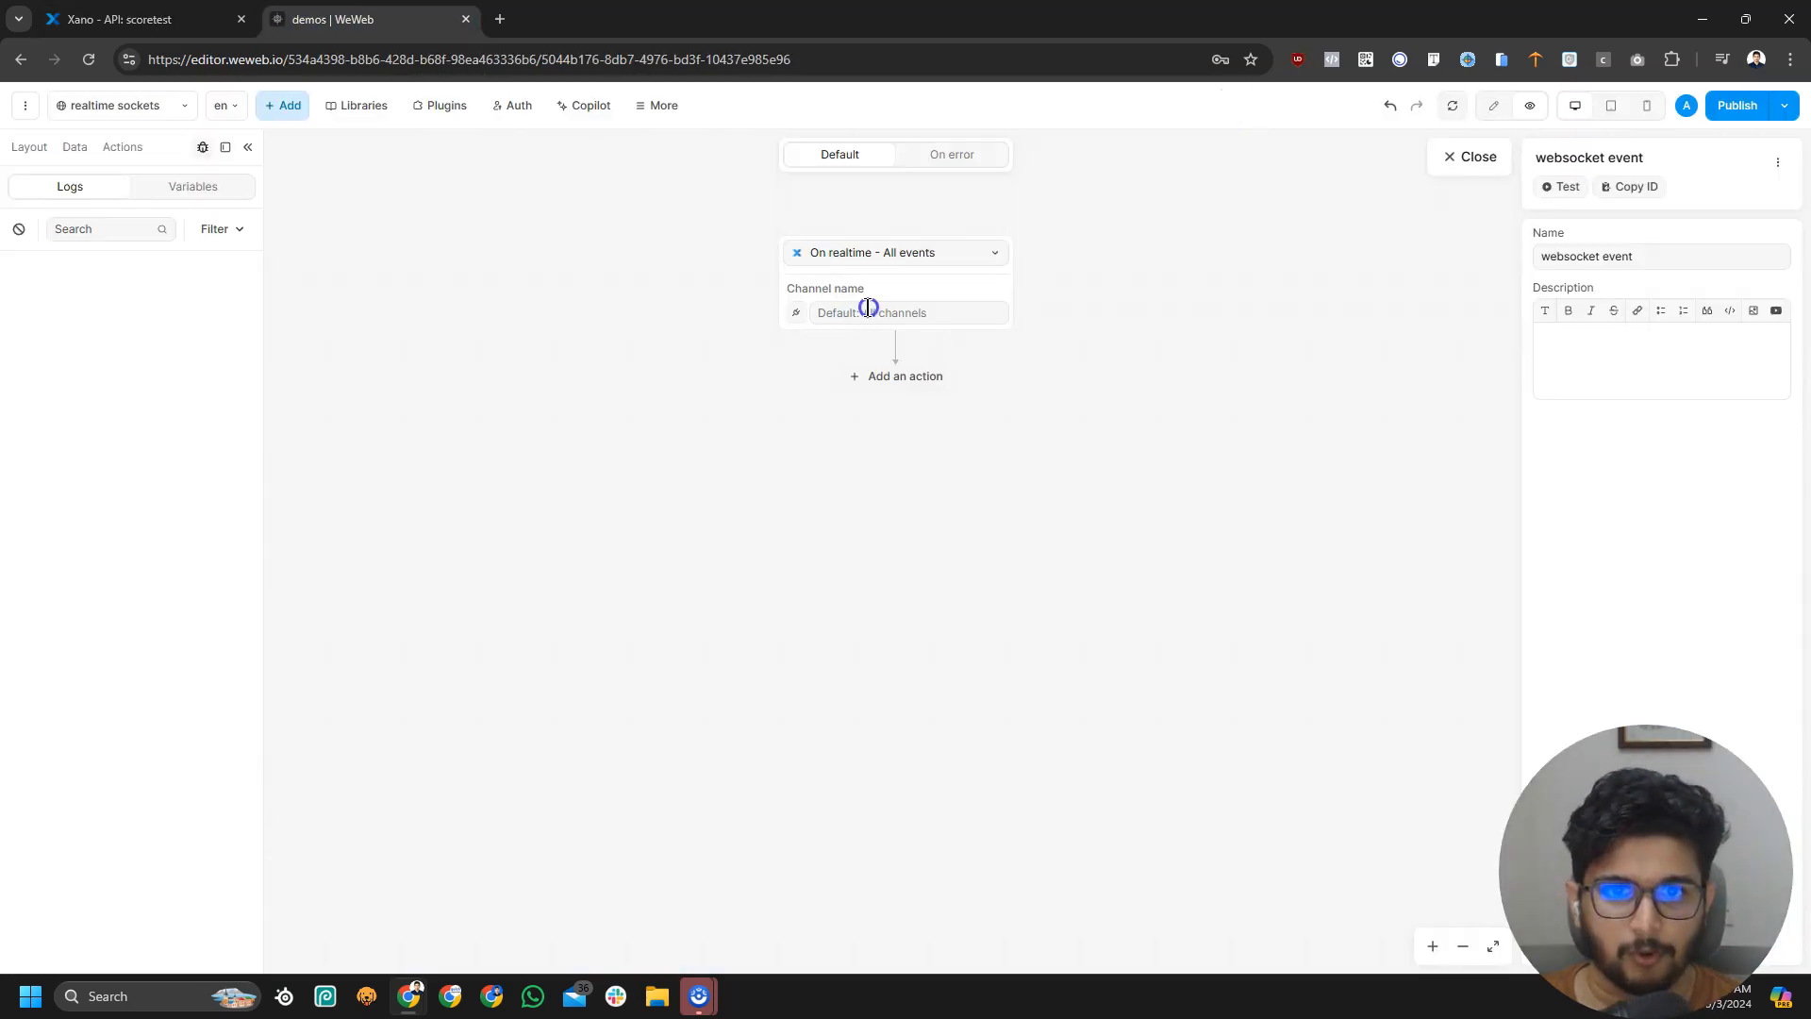
click(1217, 384)
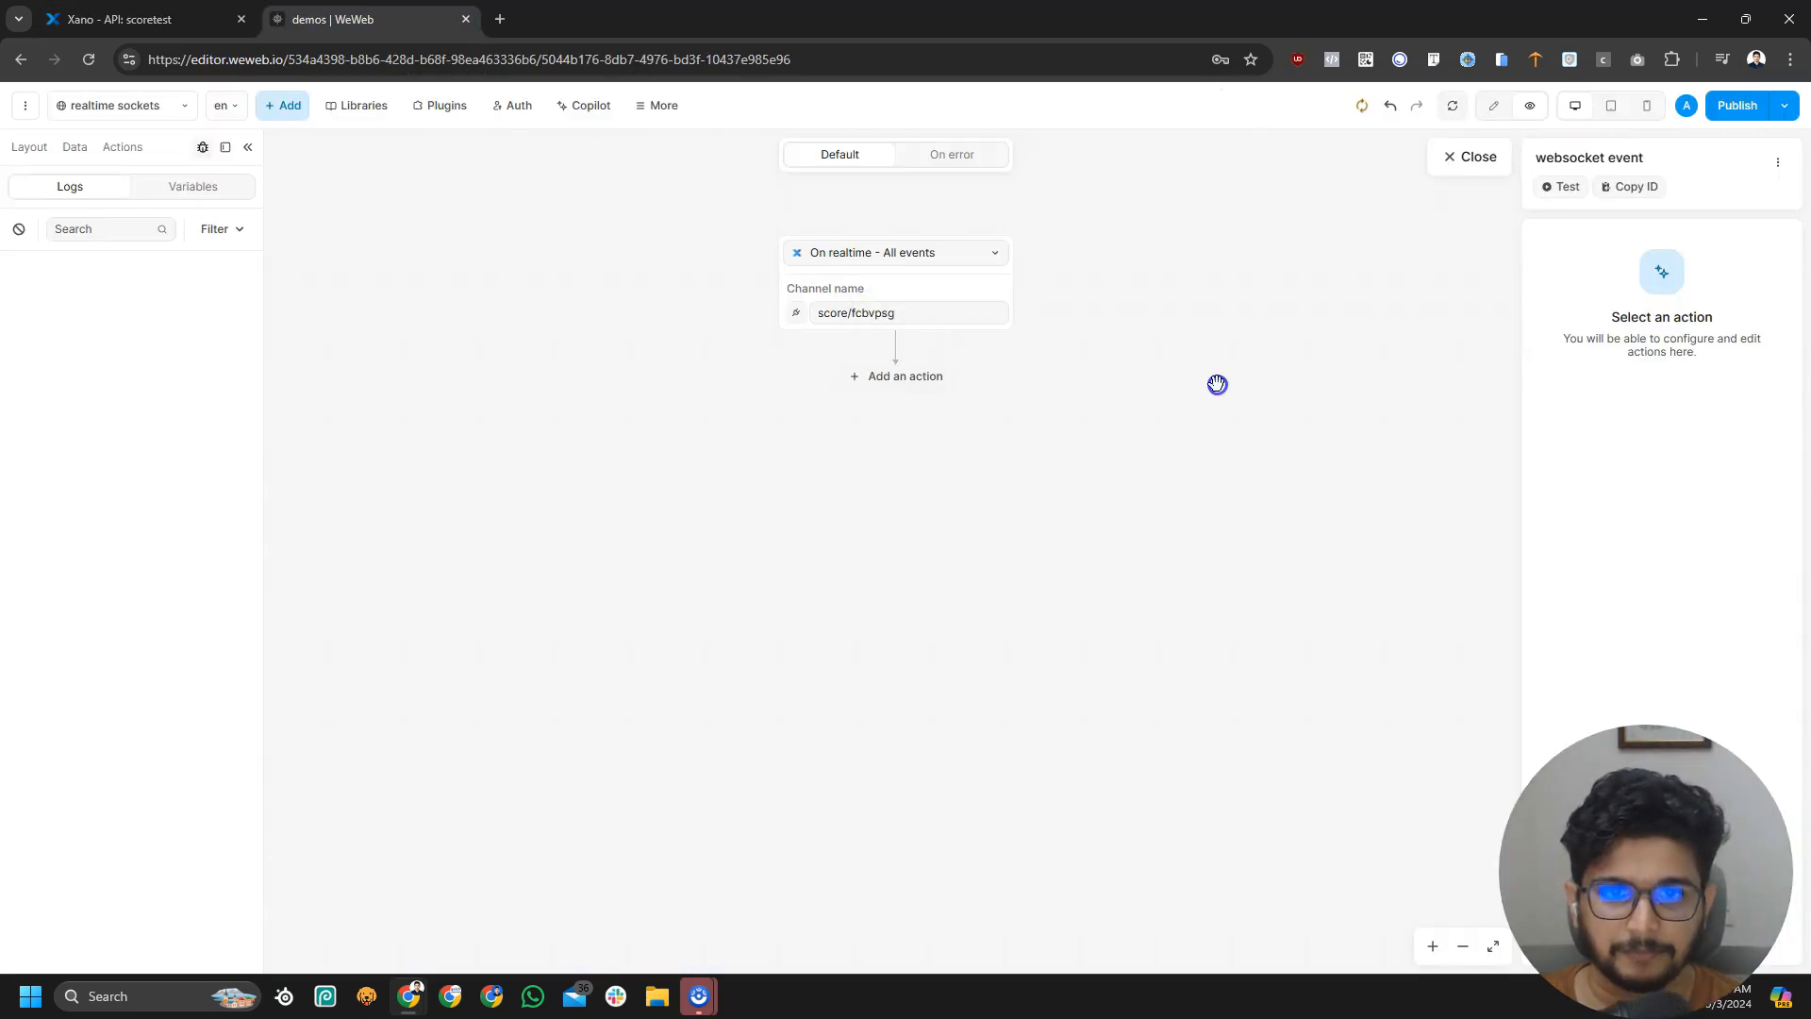
click(920, 379)
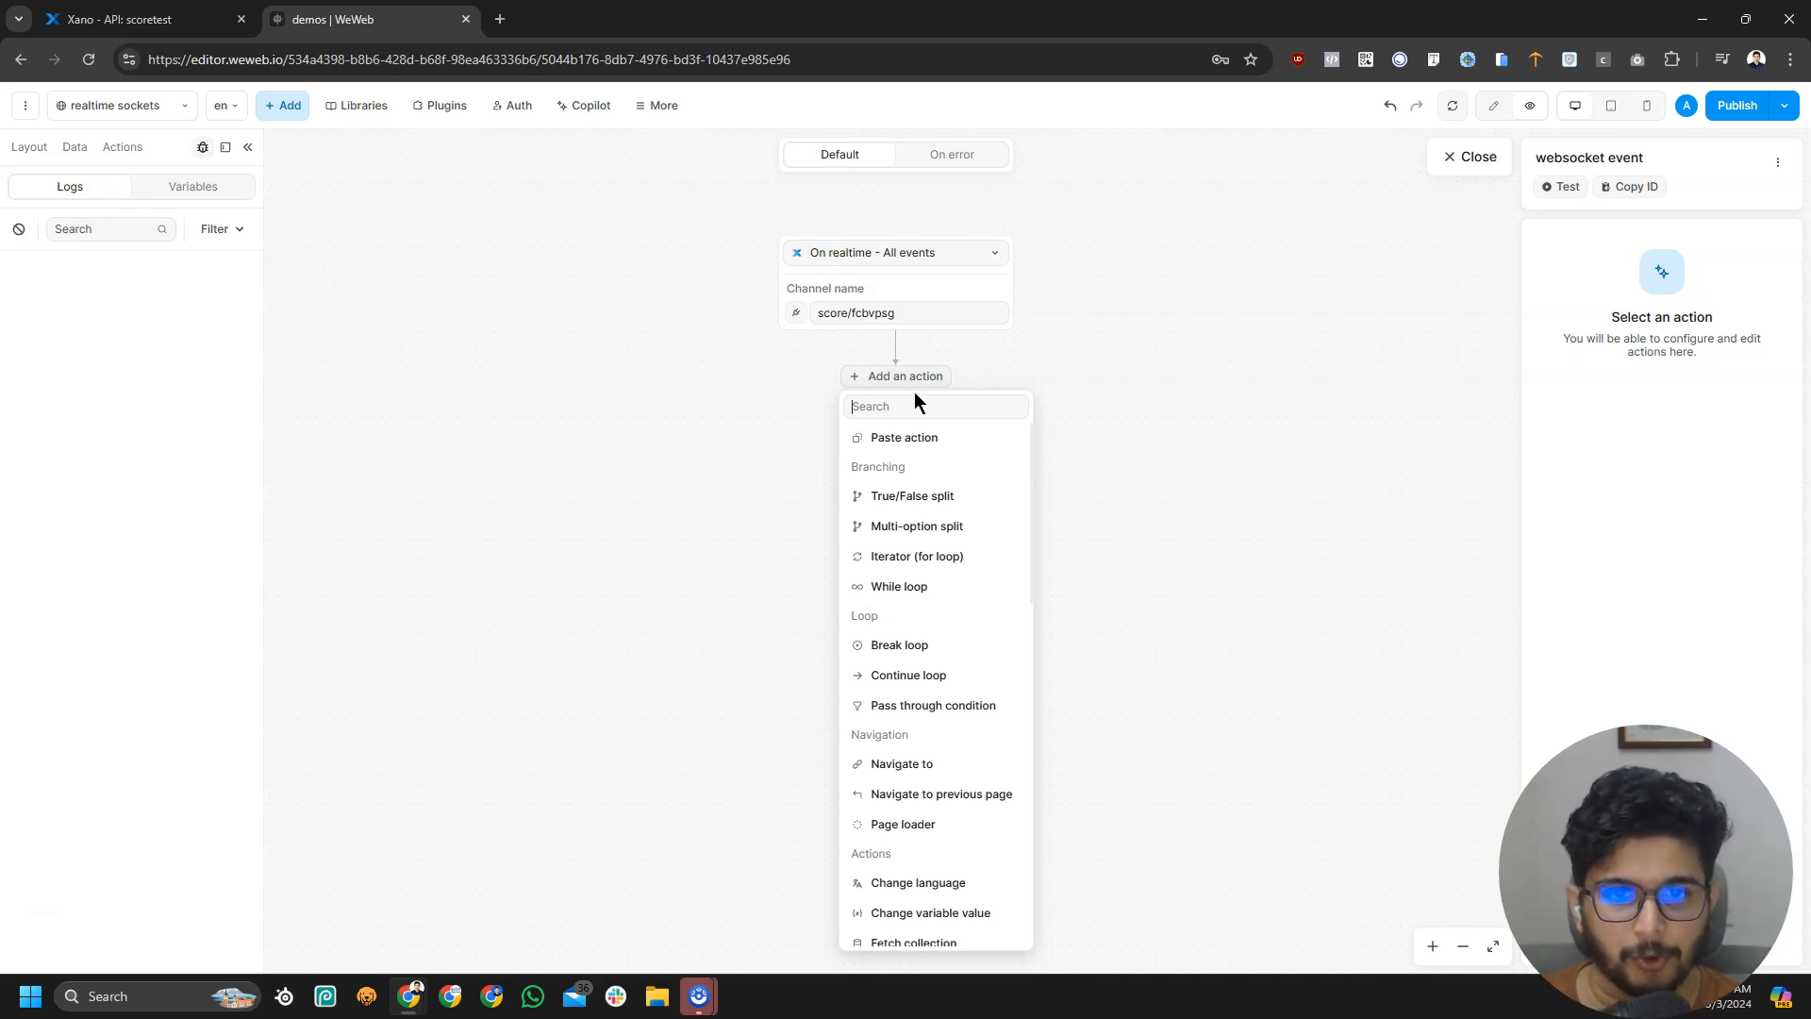
Add a Log action with message 'Real time event' that logs the realtime Event object
text(log)
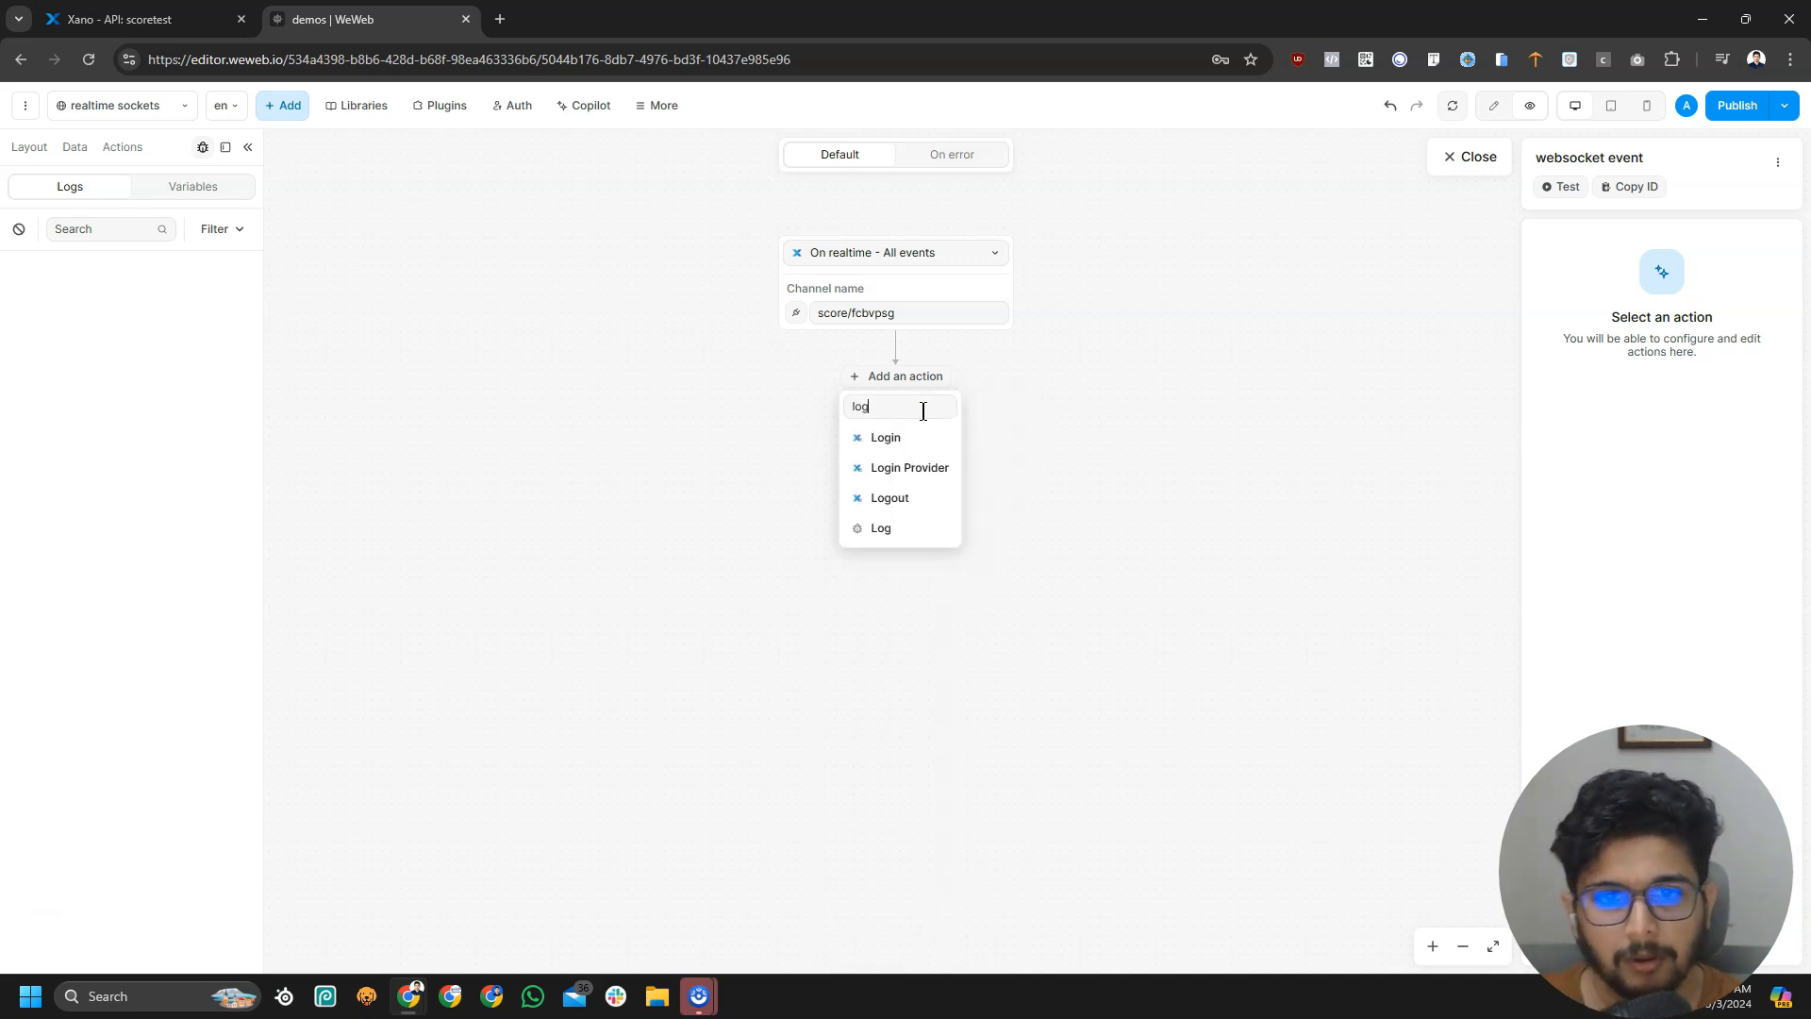
click(920, 540)
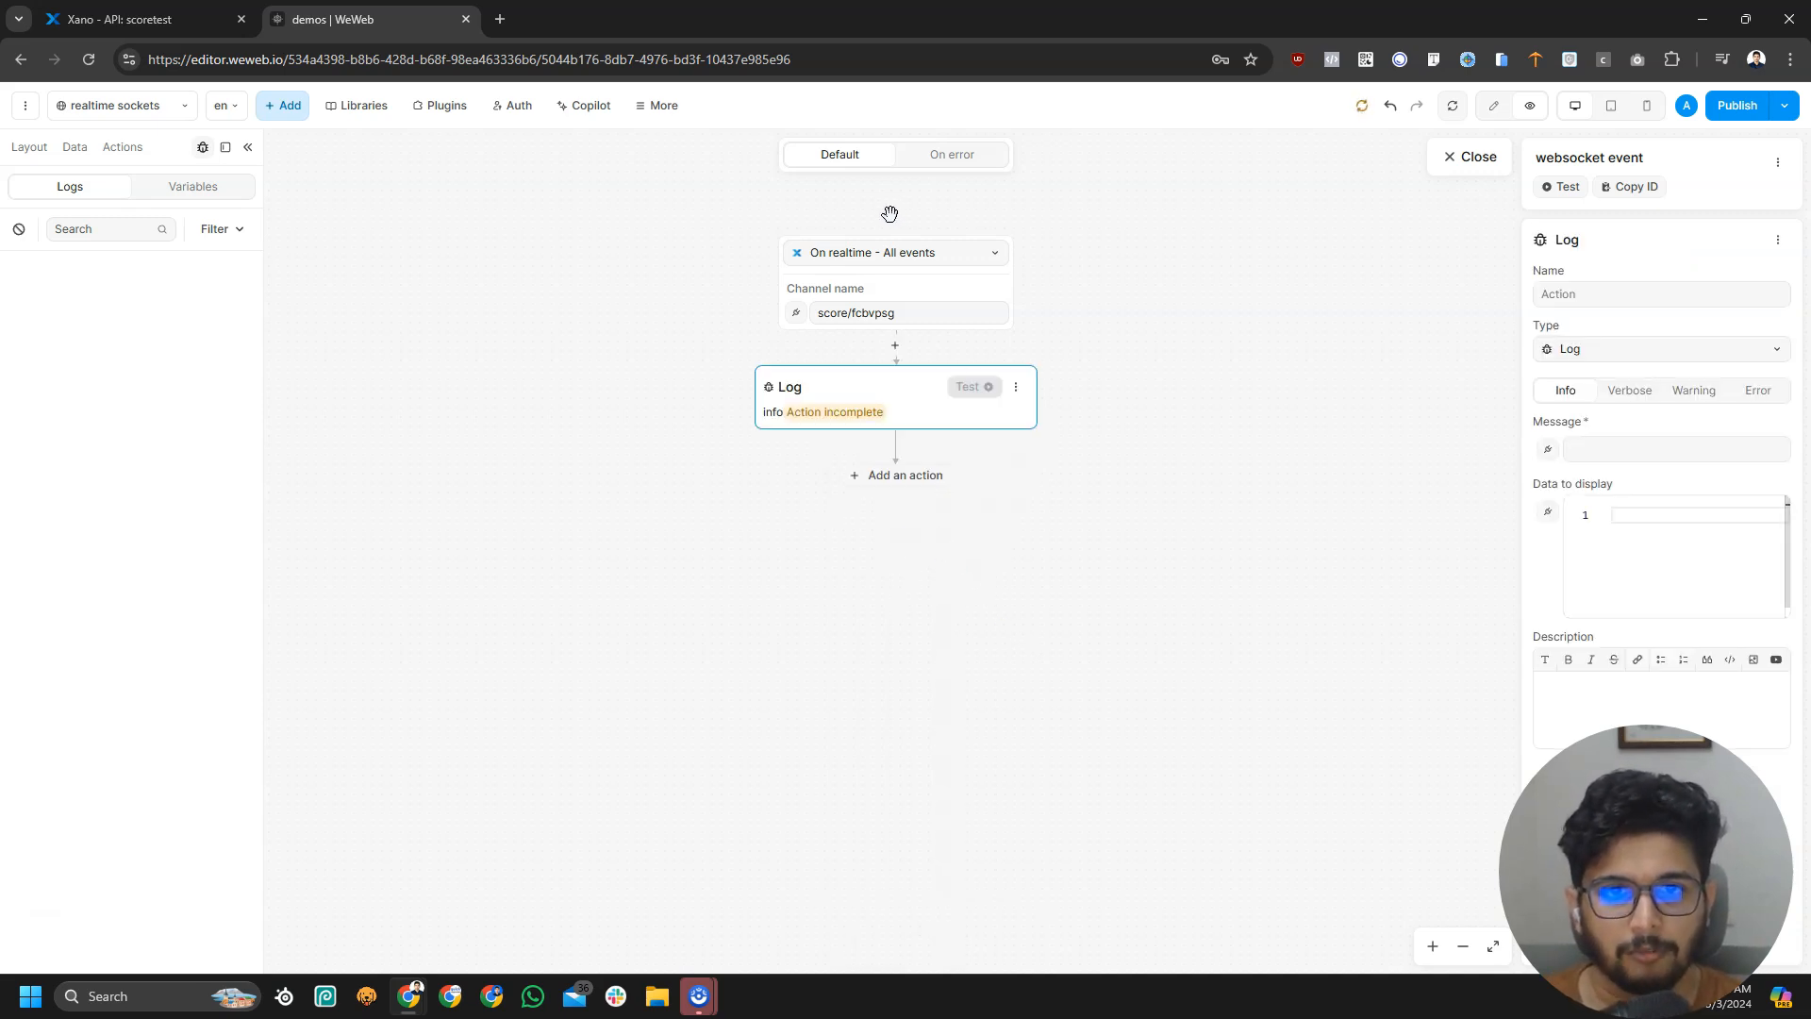
click(857, 391)
click(1641, 462)
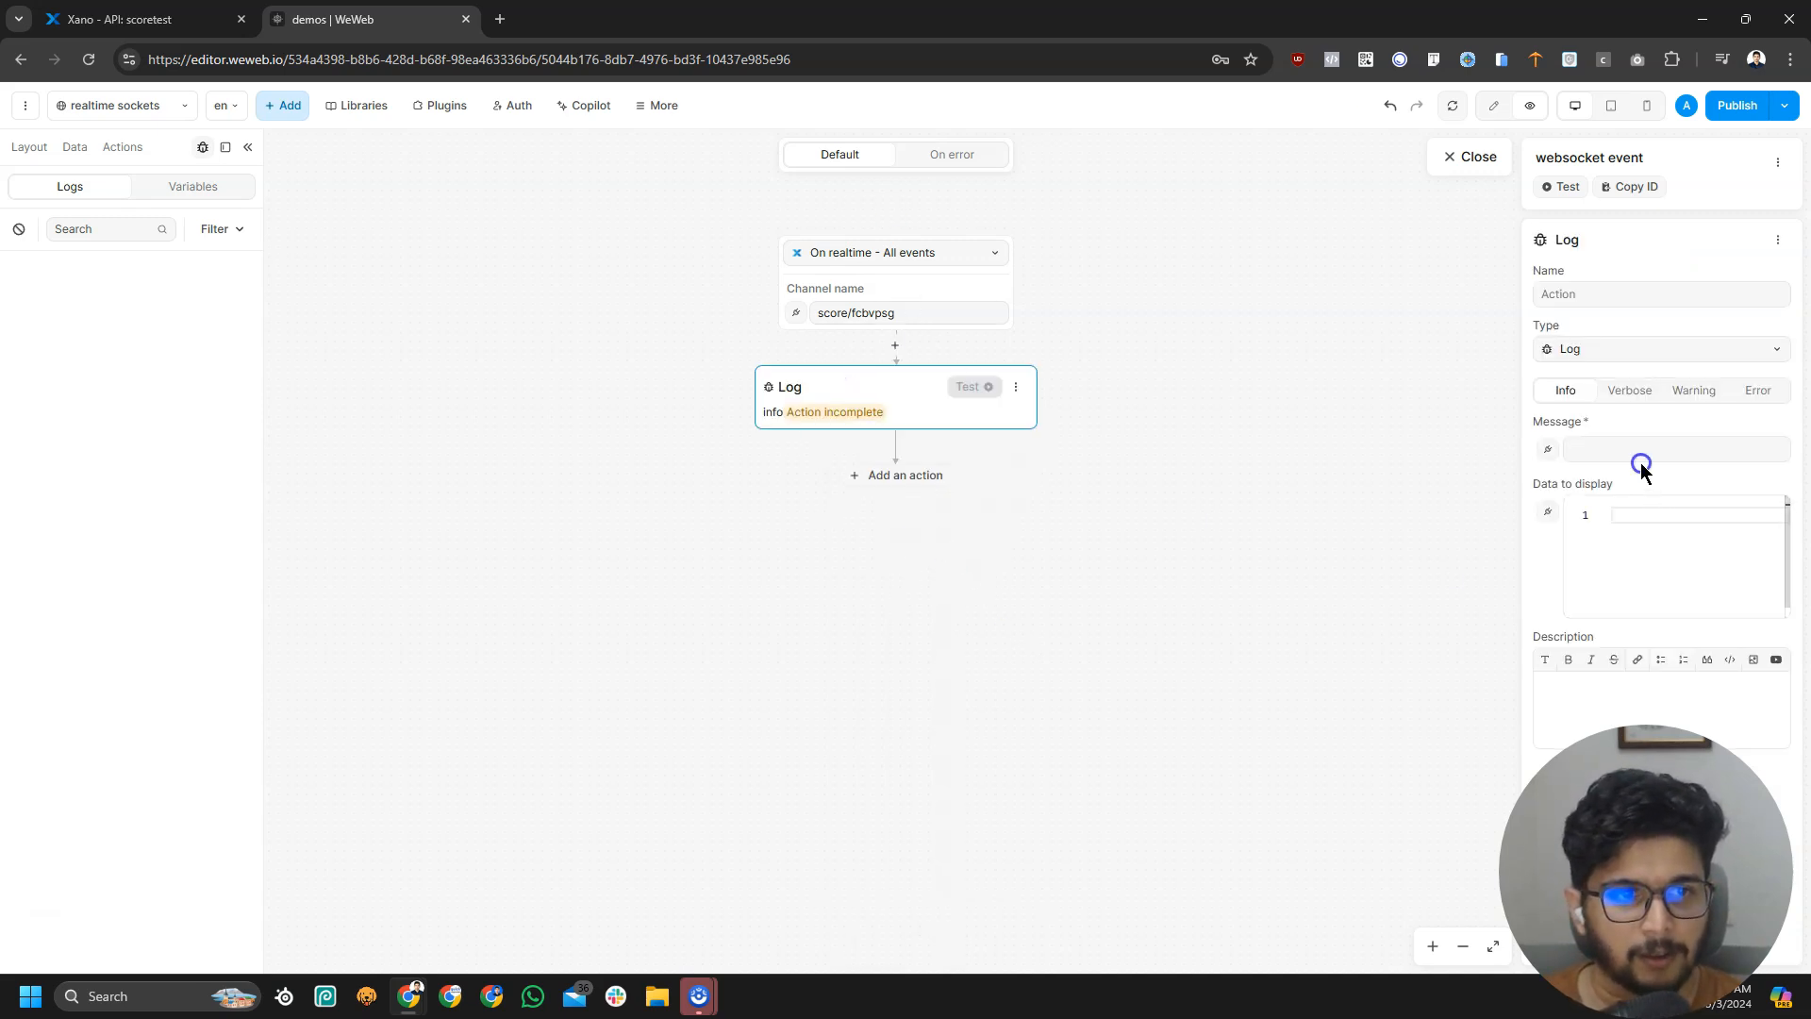
text(Real  time event)
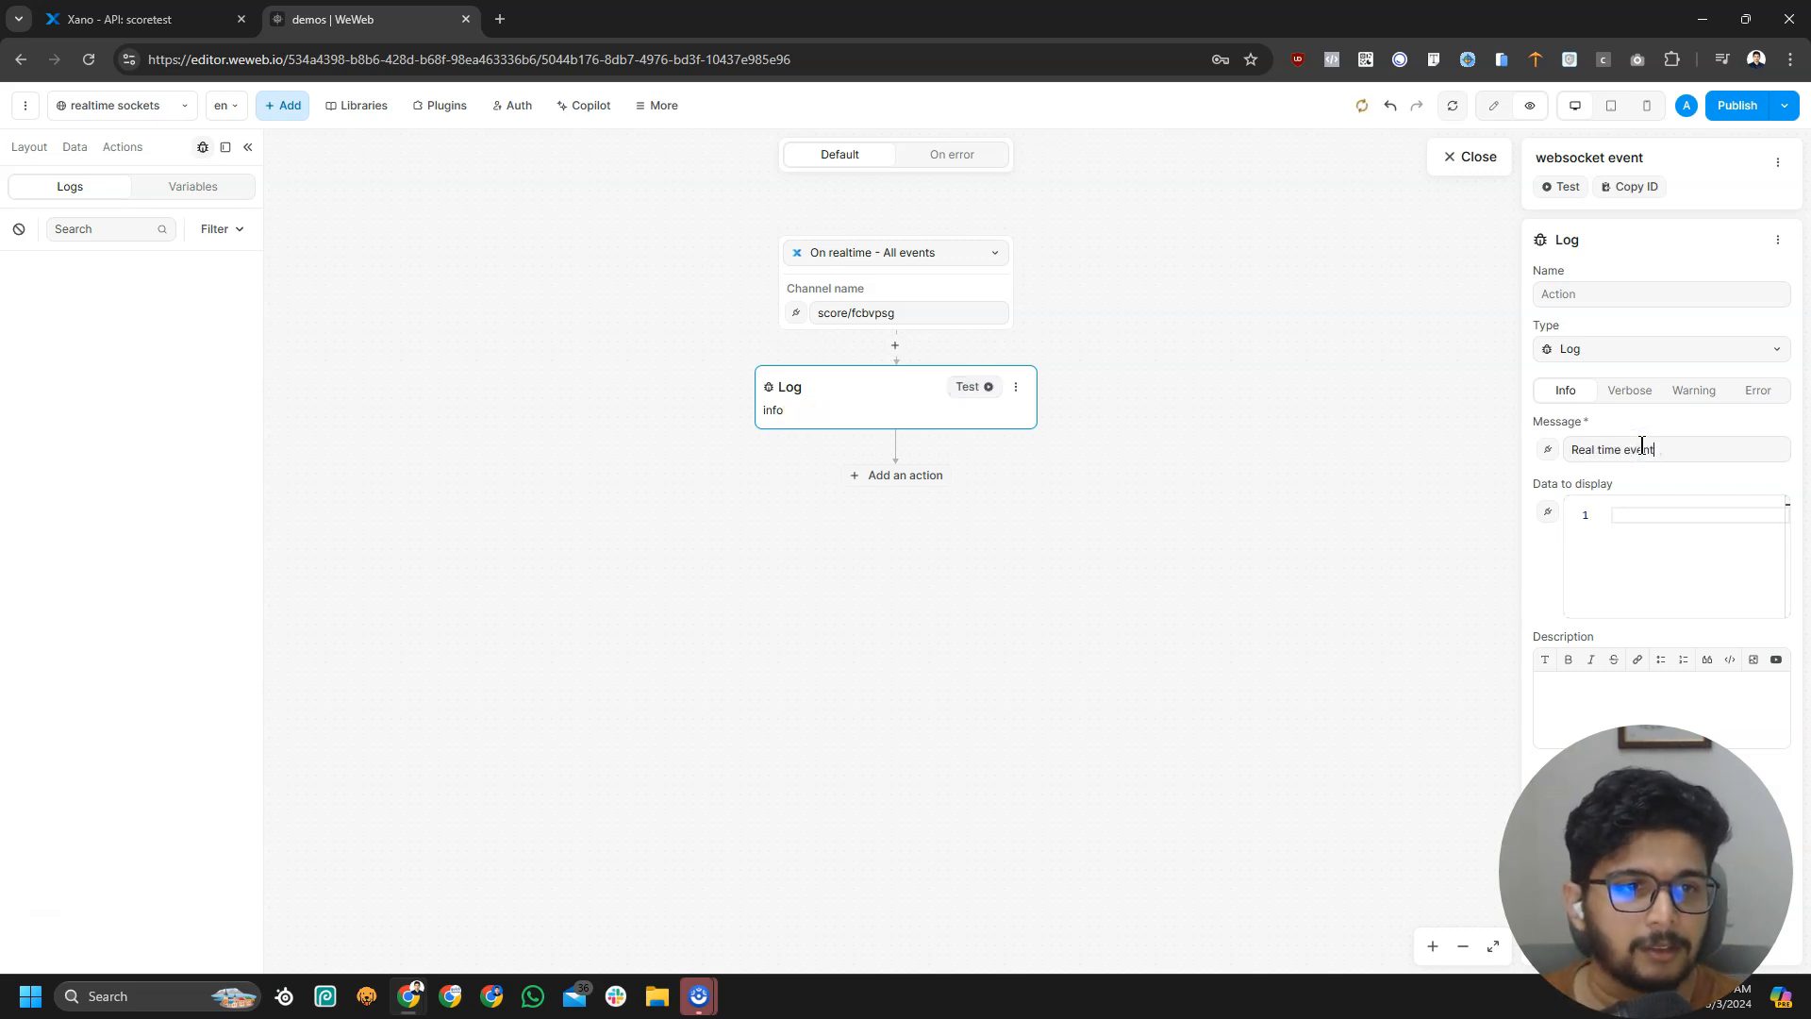
click(1654, 530)
click(1549, 515)
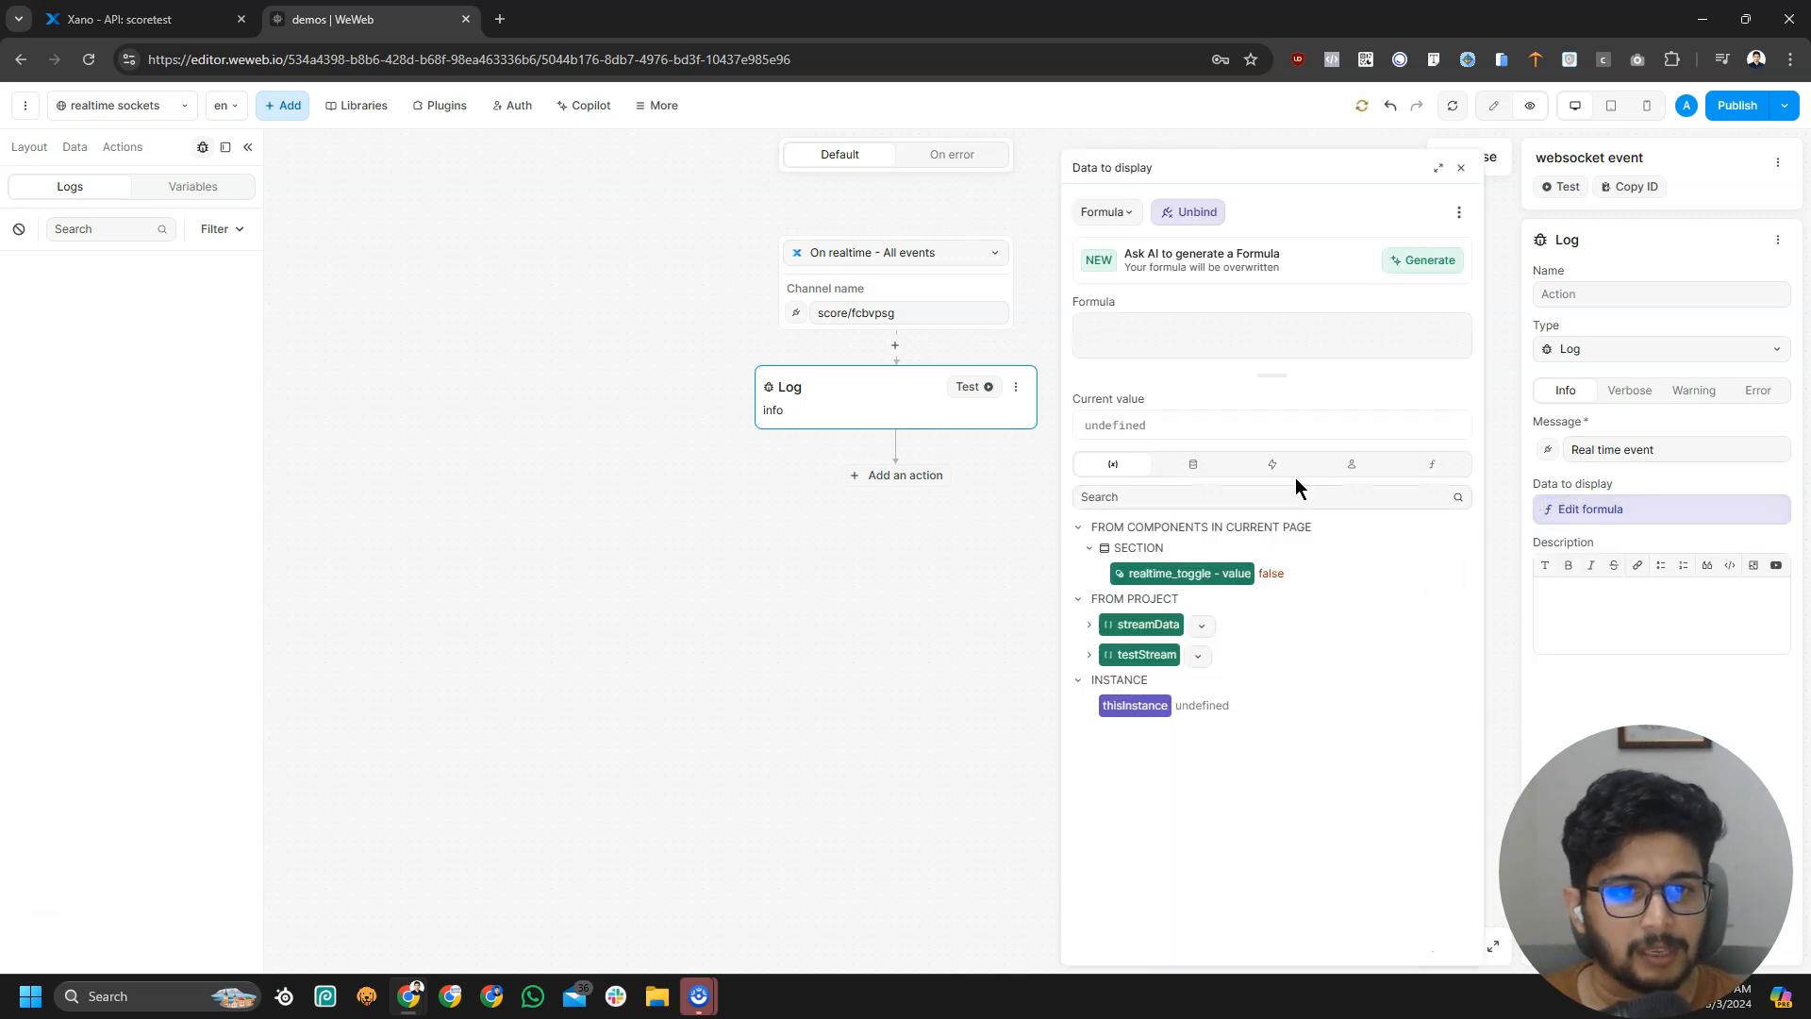
click(1274, 465)
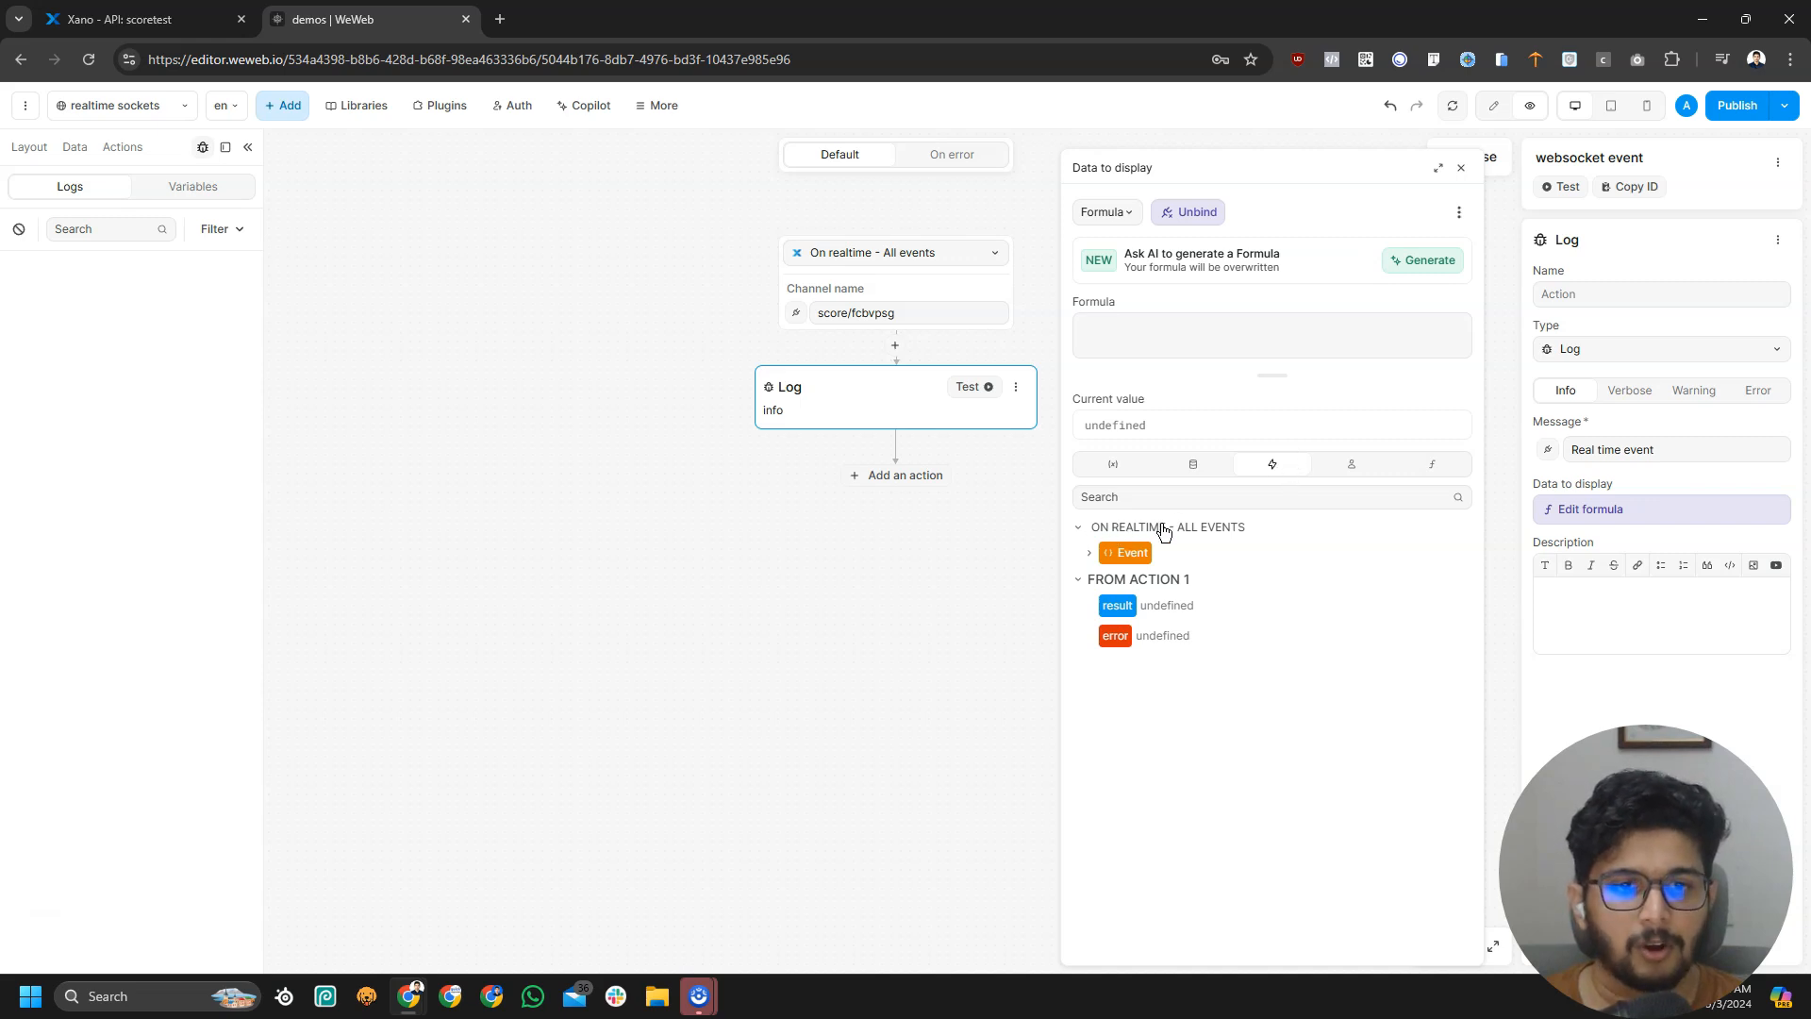
click(1128, 553)
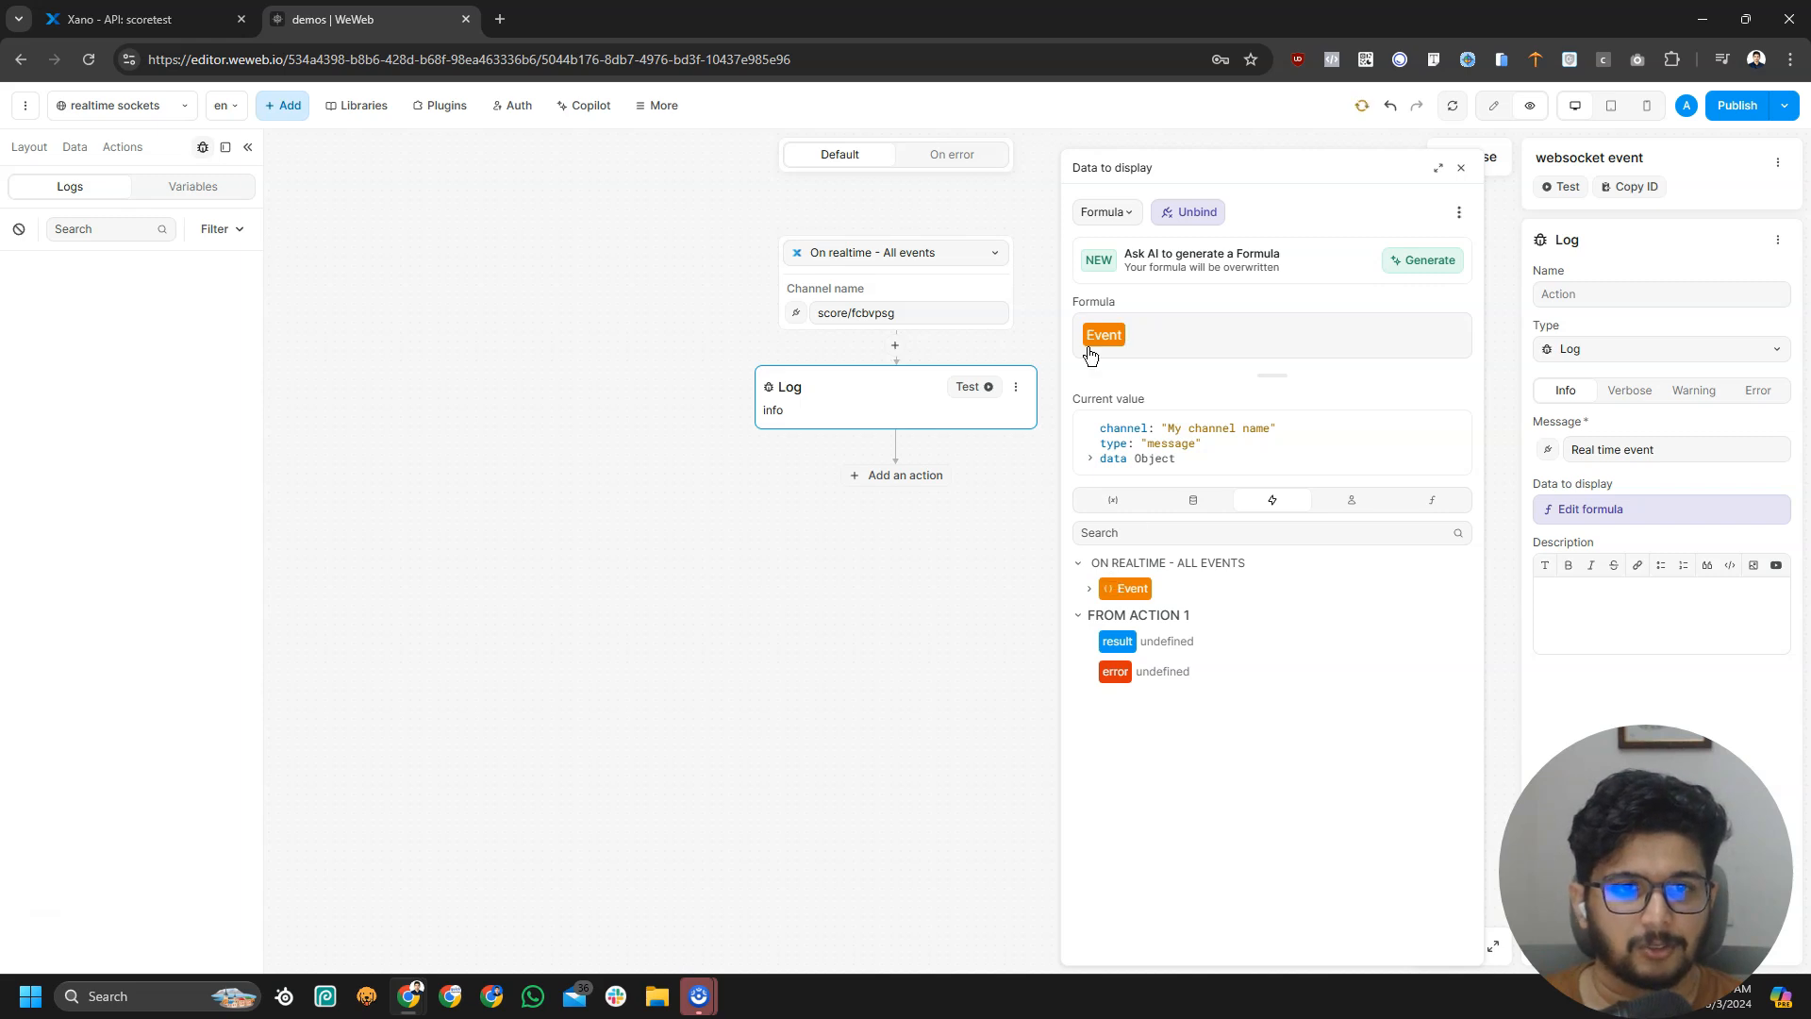
click(1623, 511)
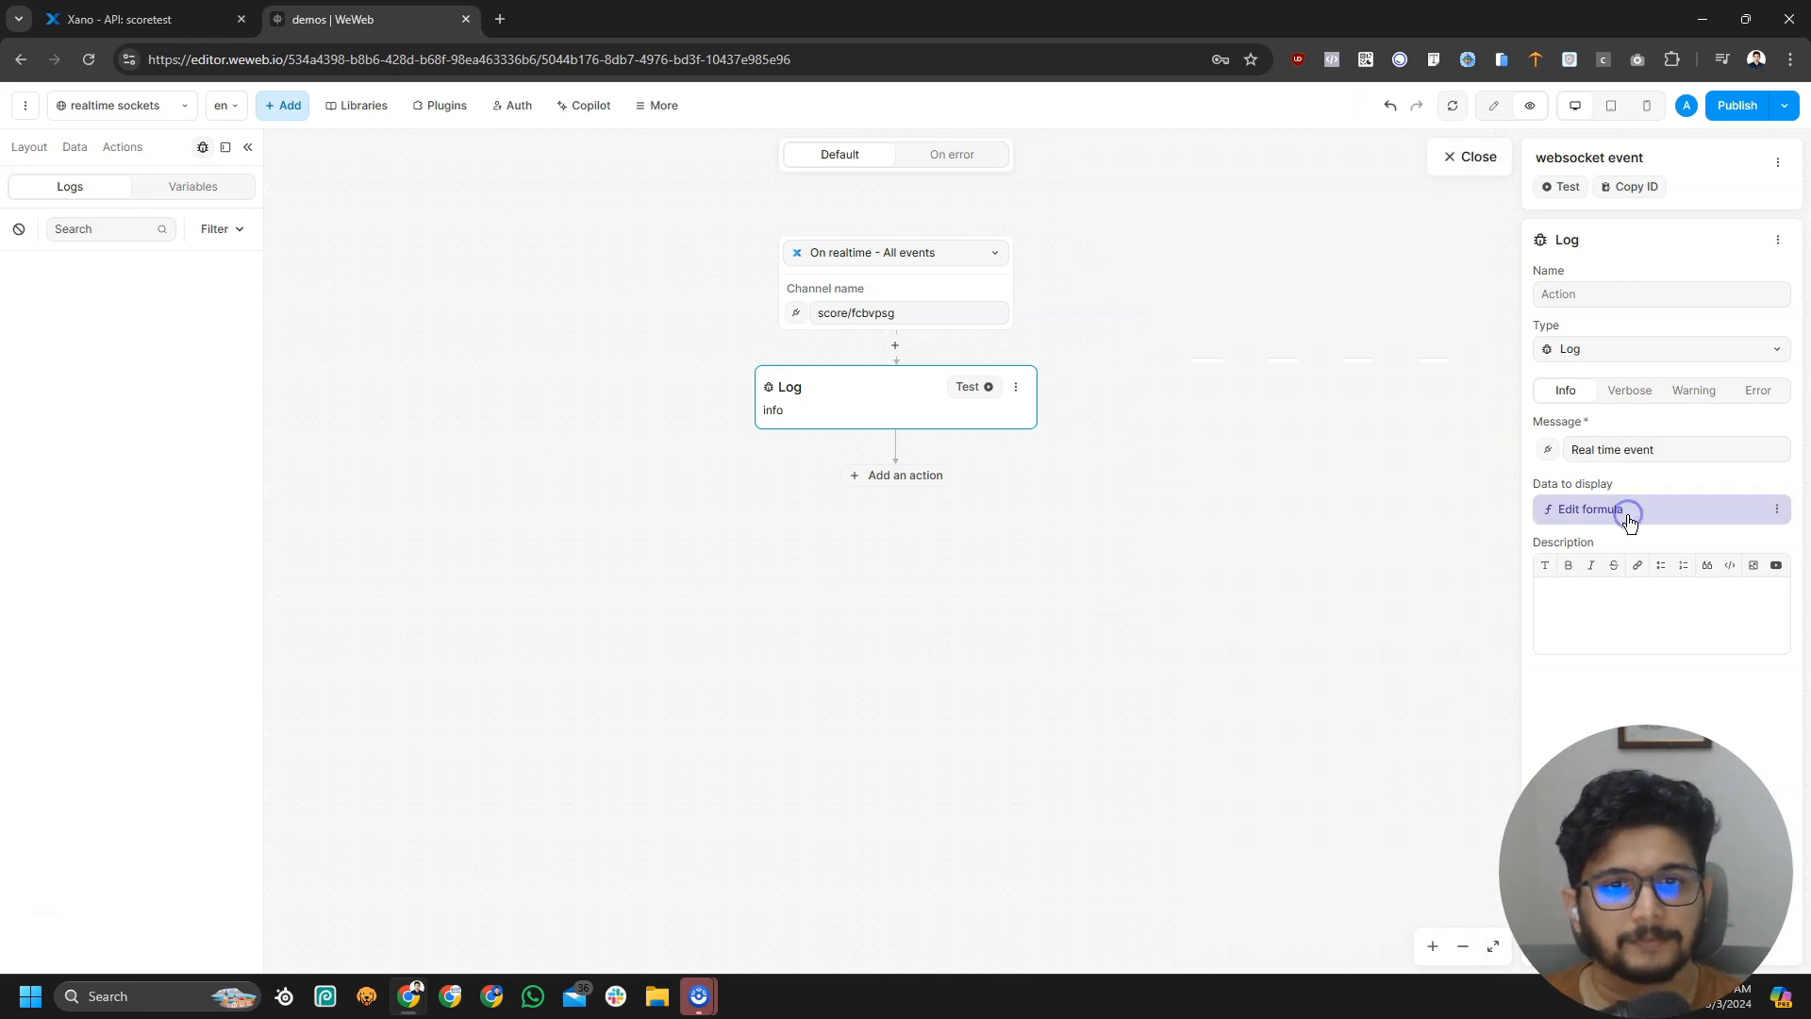
Close the workflow and page settings panels, reload the page data and clear the logs
click(1458, 151)
click(670, 227)
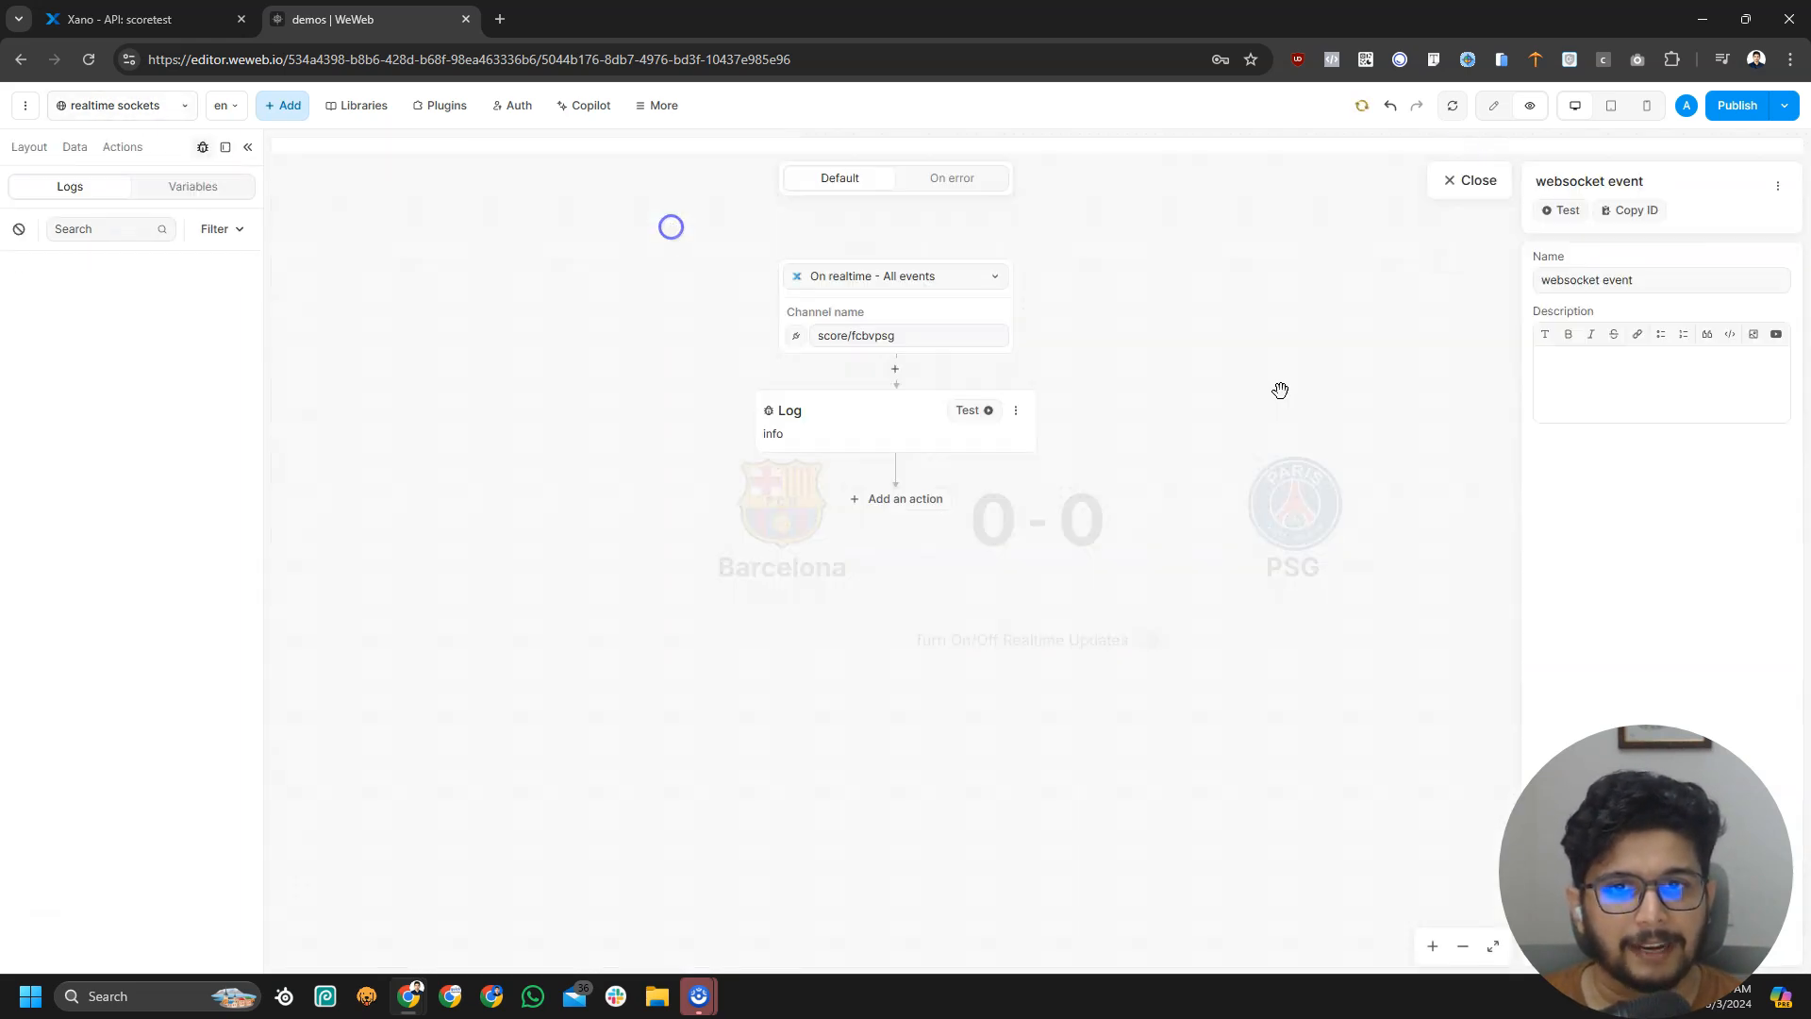
click(1474, 169)
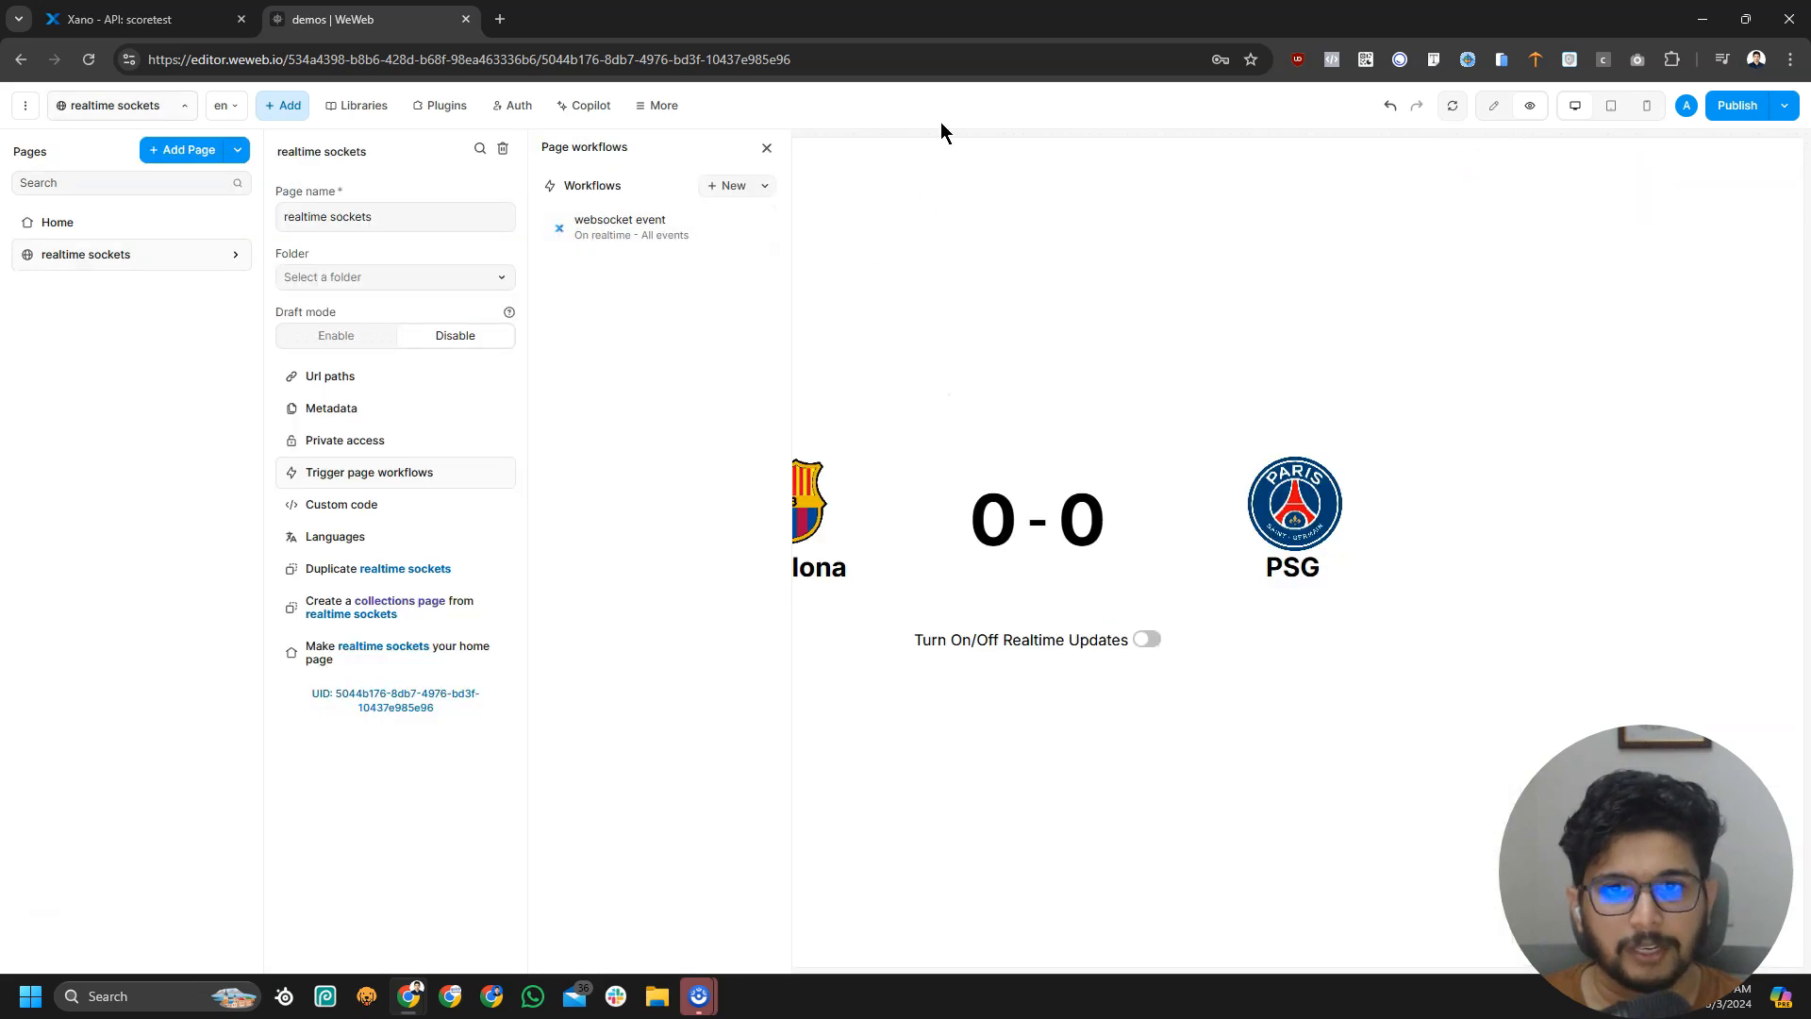
click(768, 149)
click(1233, 252)
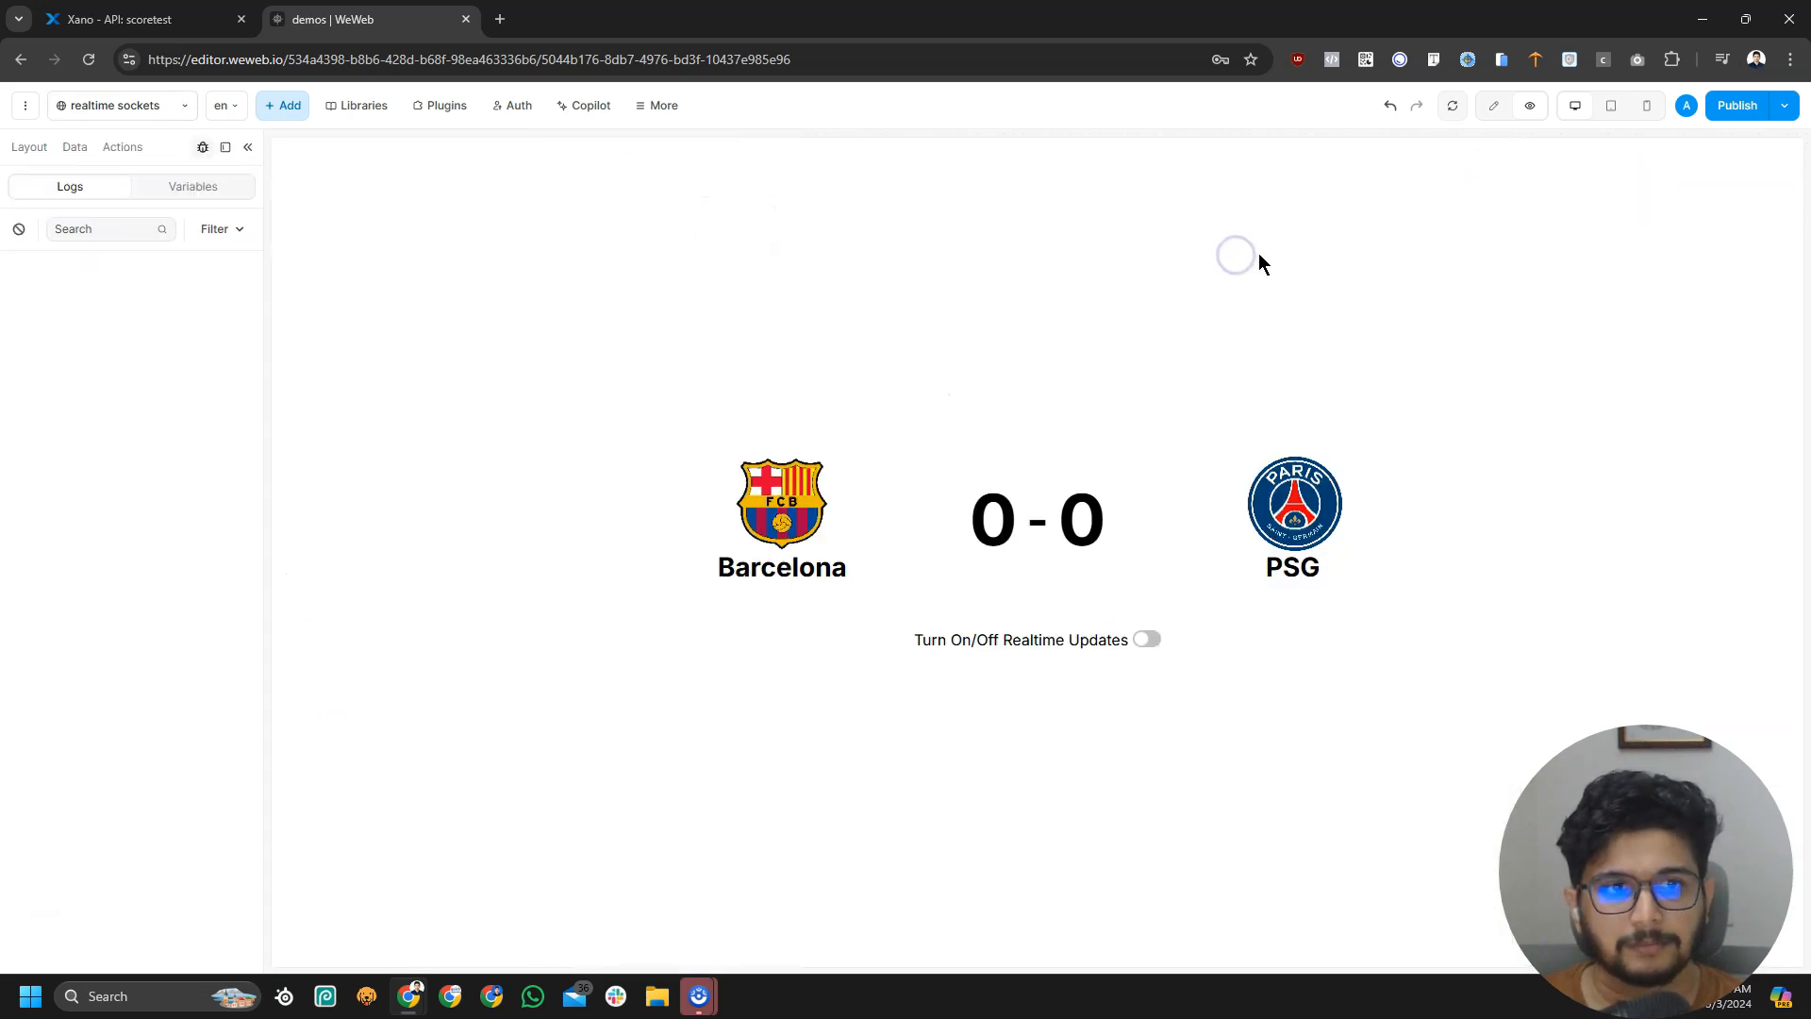
click(1452, 108)
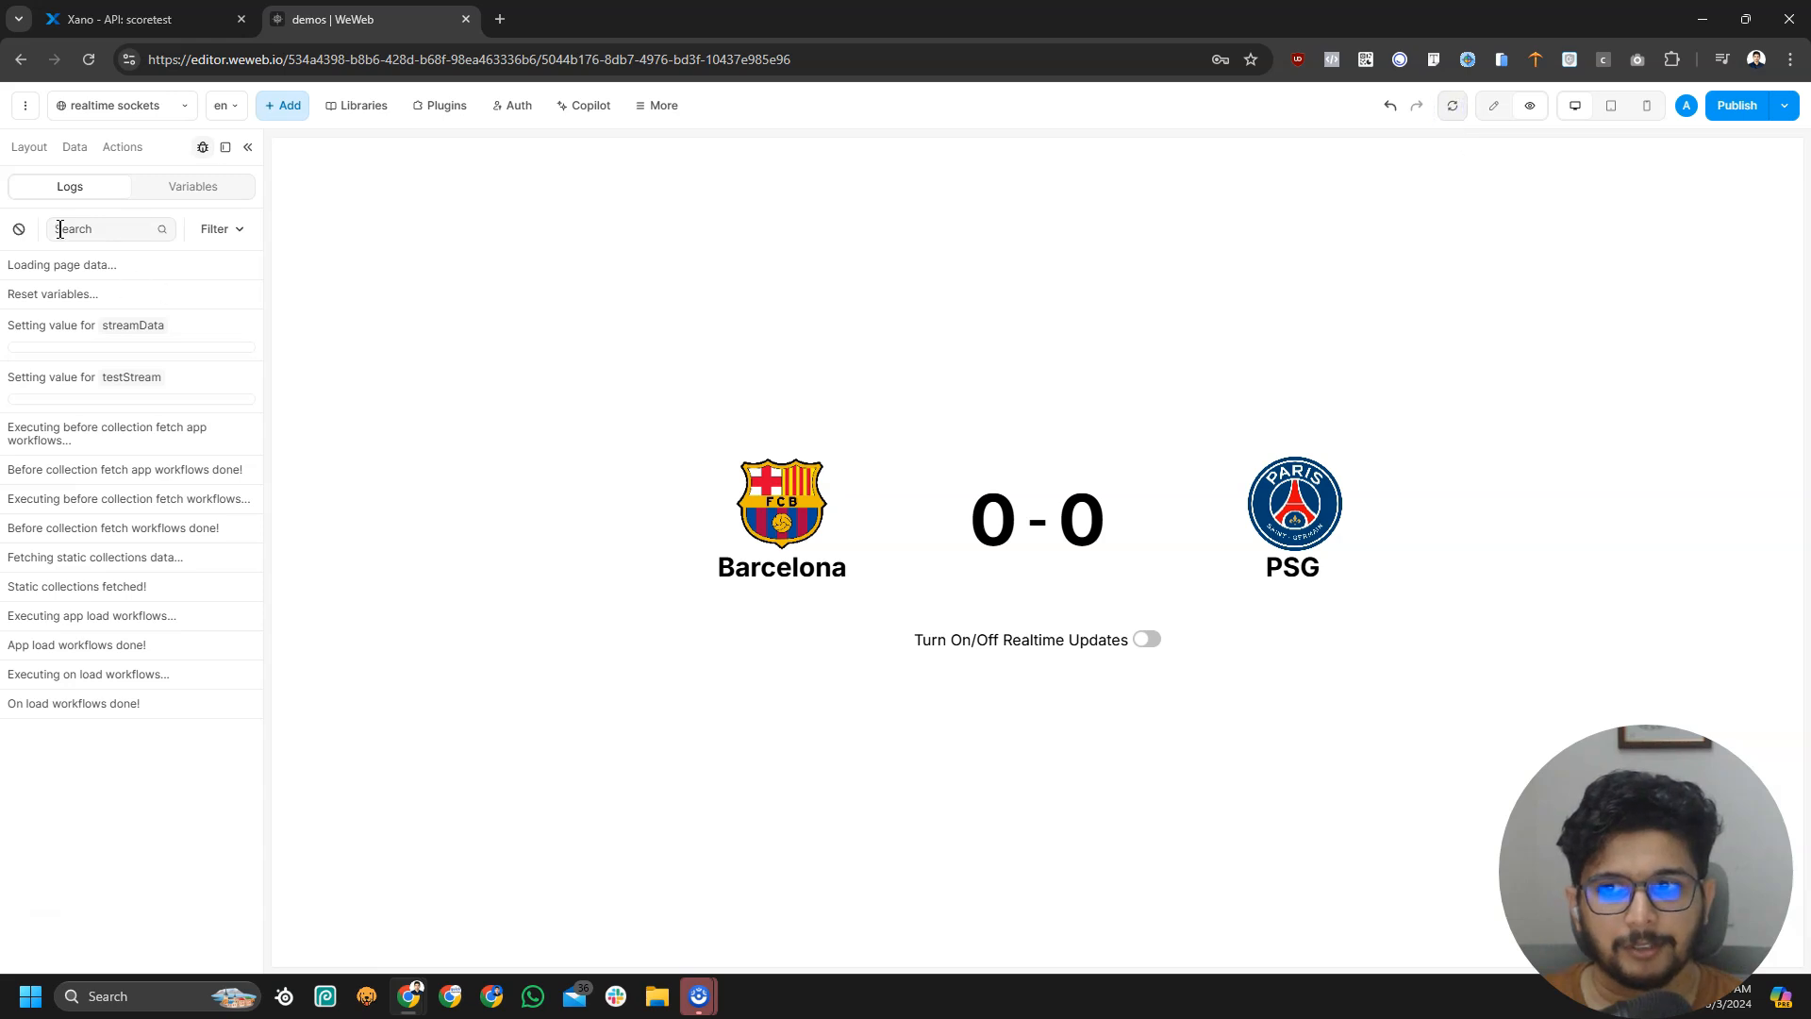
click(19, 229)
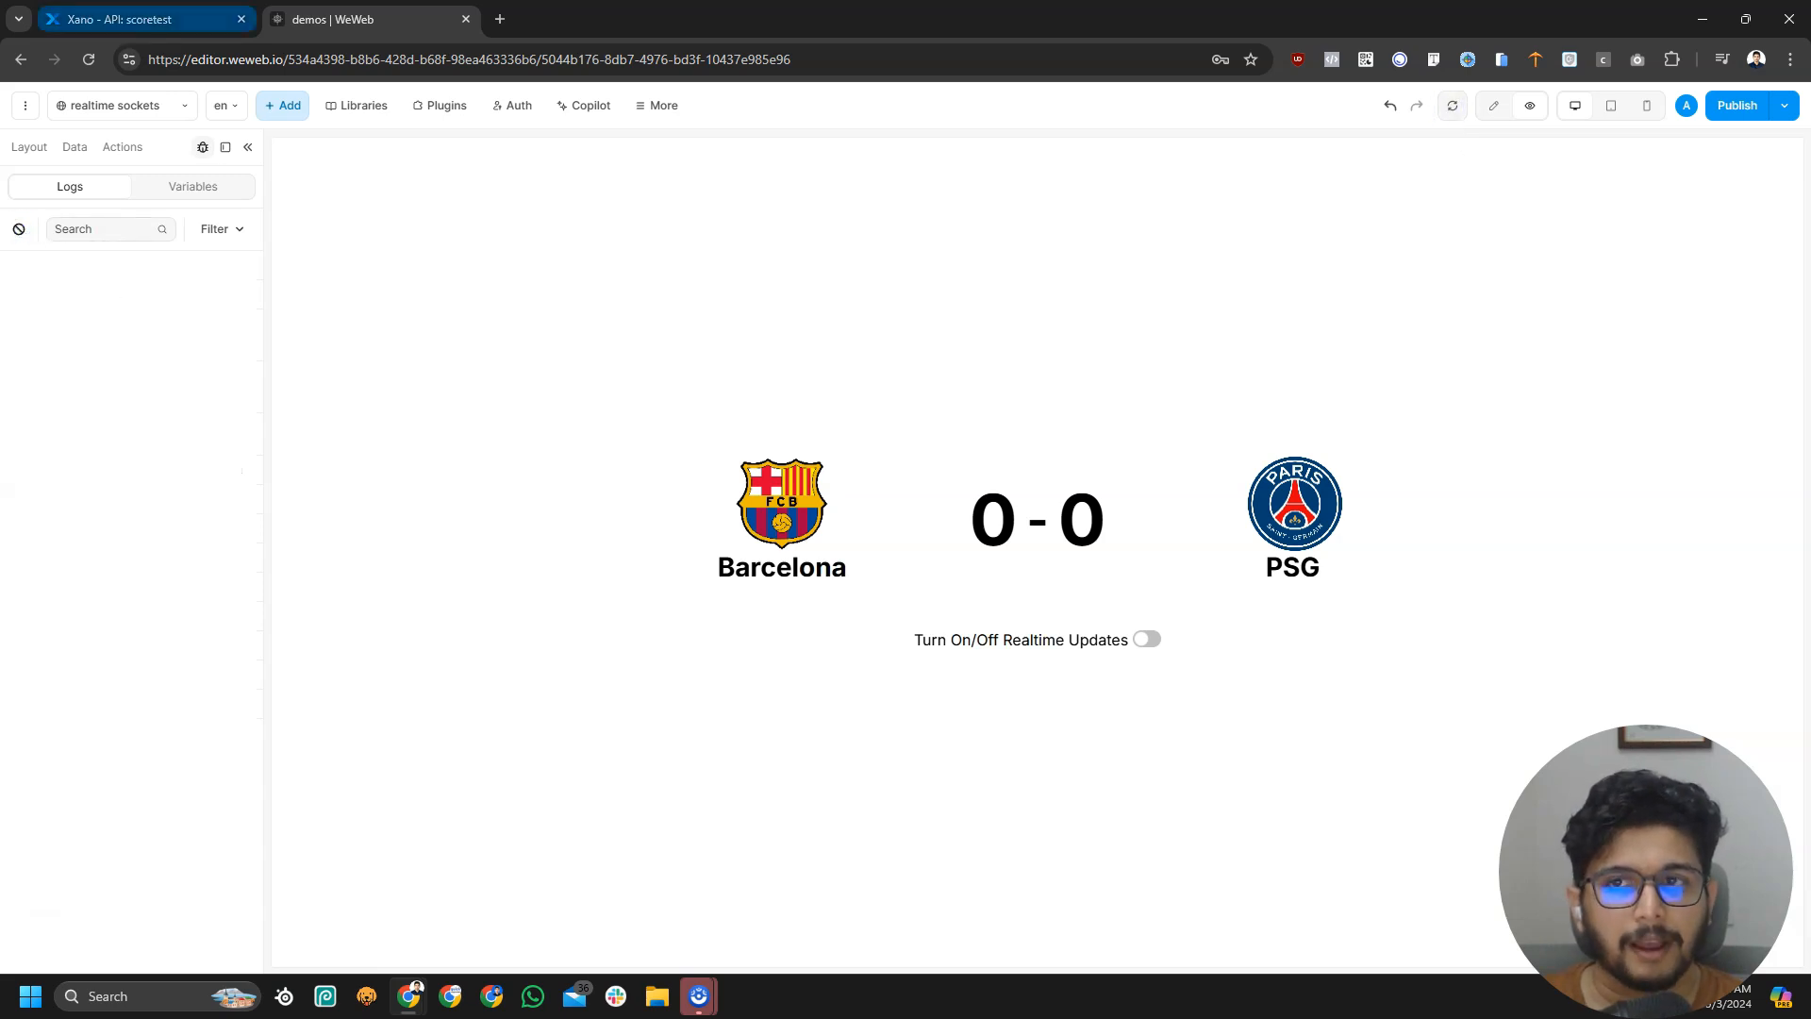
click(141, 18)
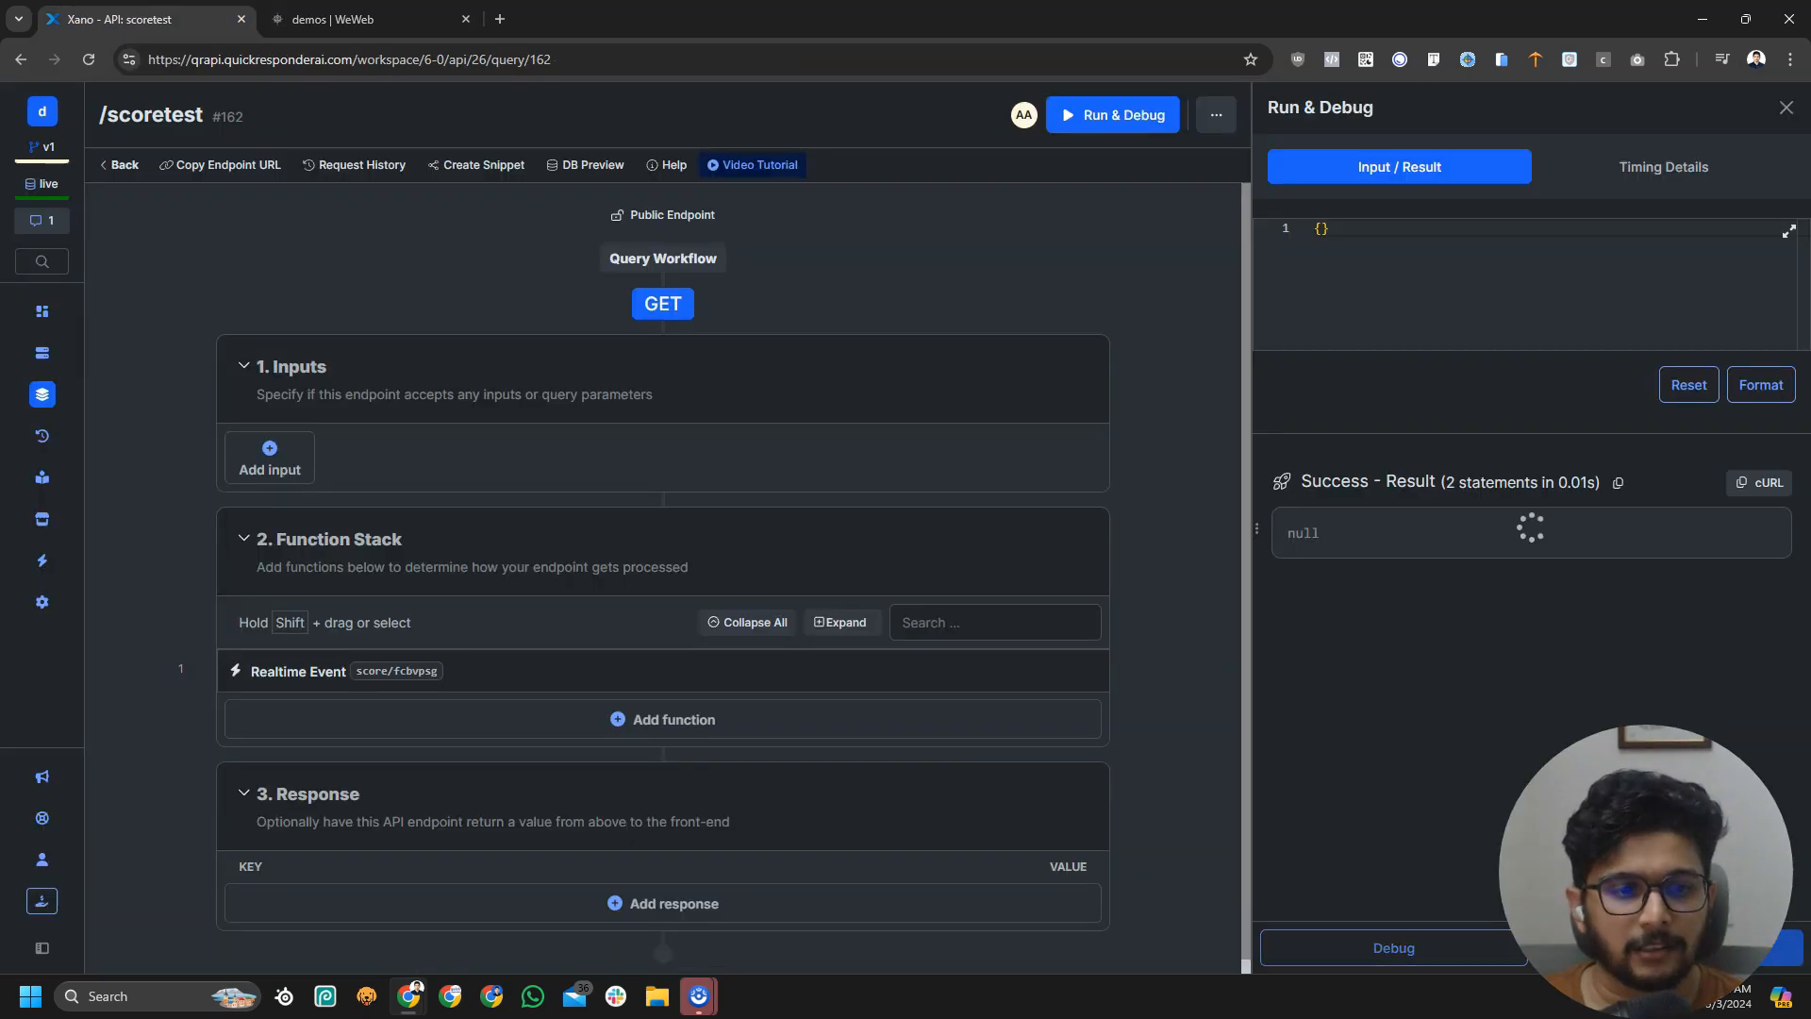
click(397, 18)
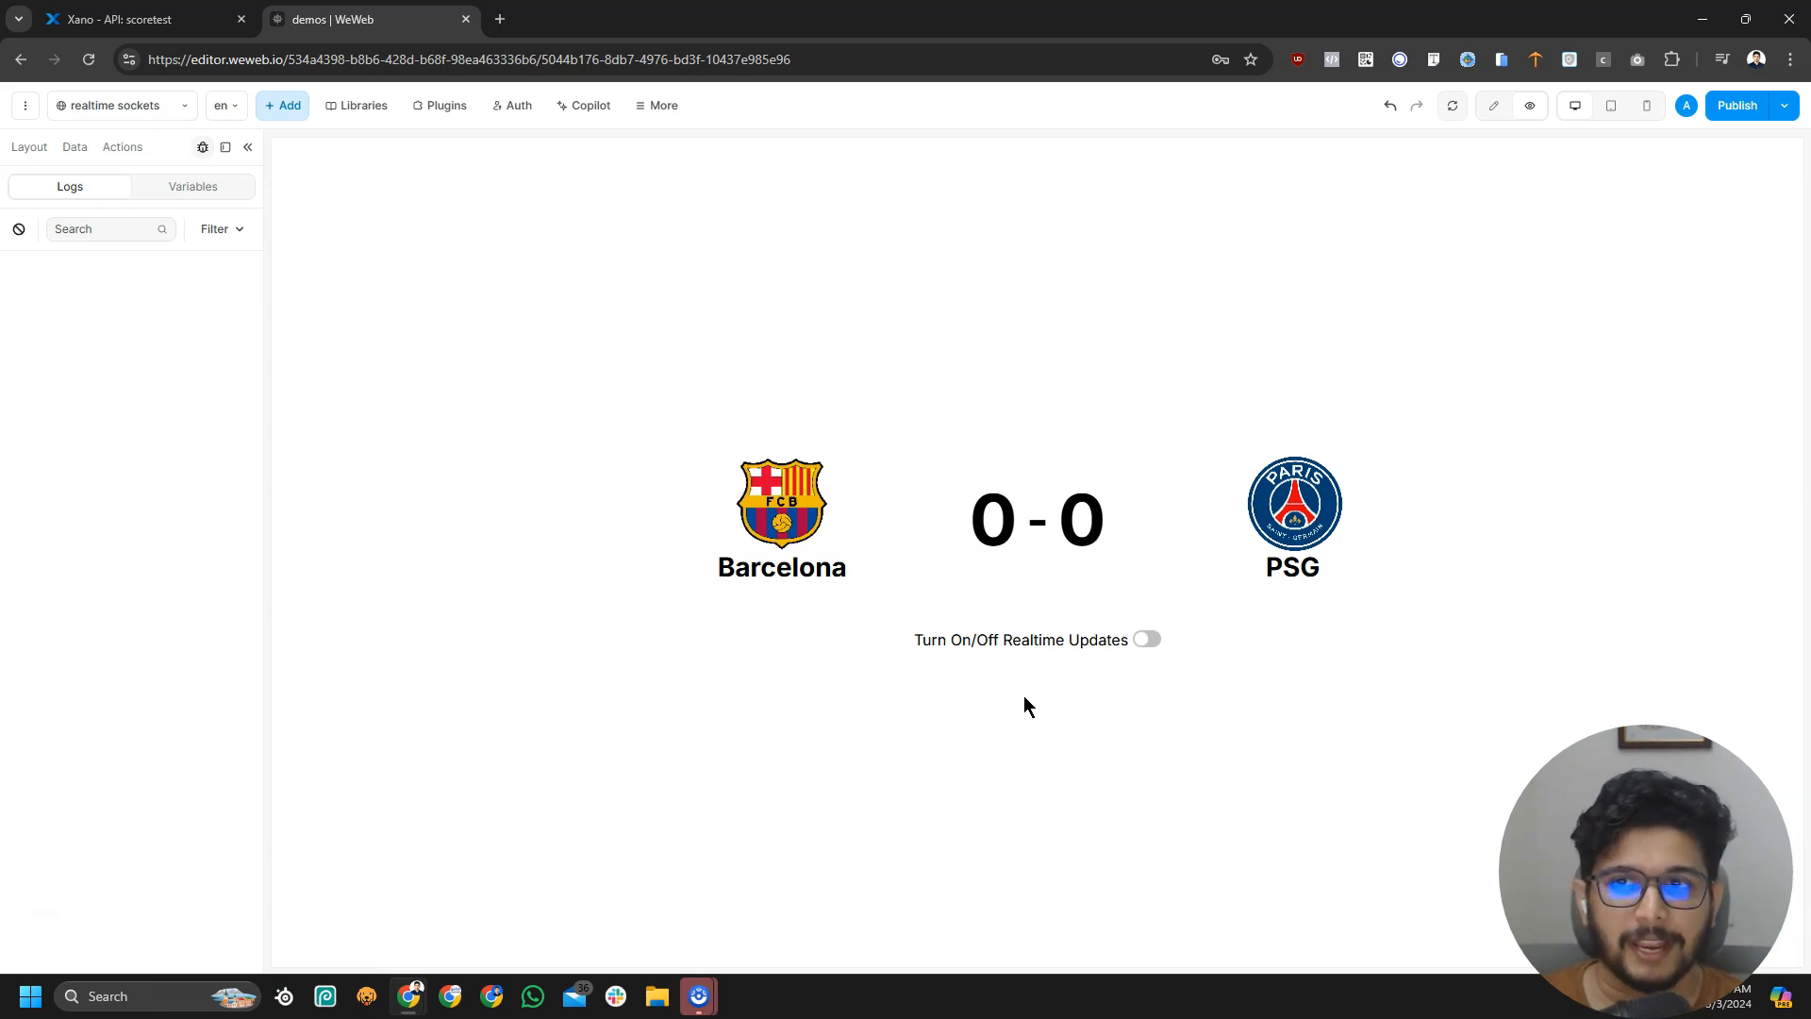
Turn WeWeb's realtime updates on, then return to the Xano scoretest endpoint
click(170, 19)
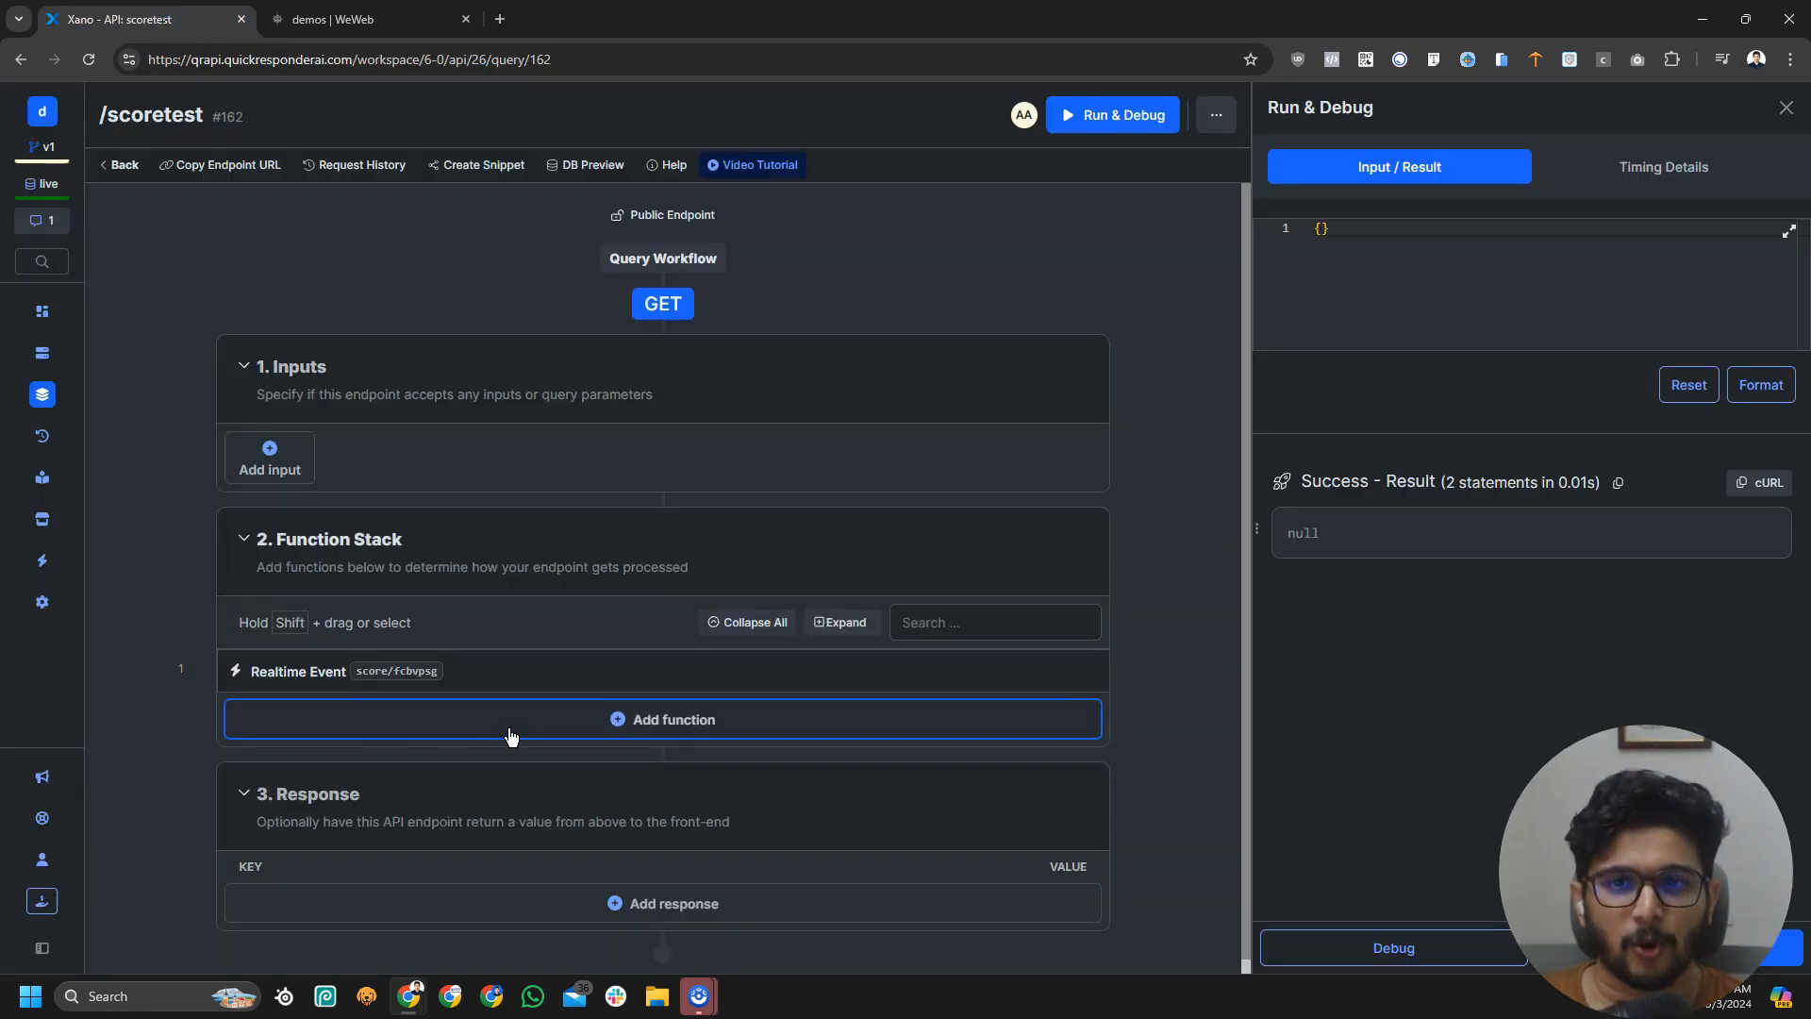
click(373, 19)
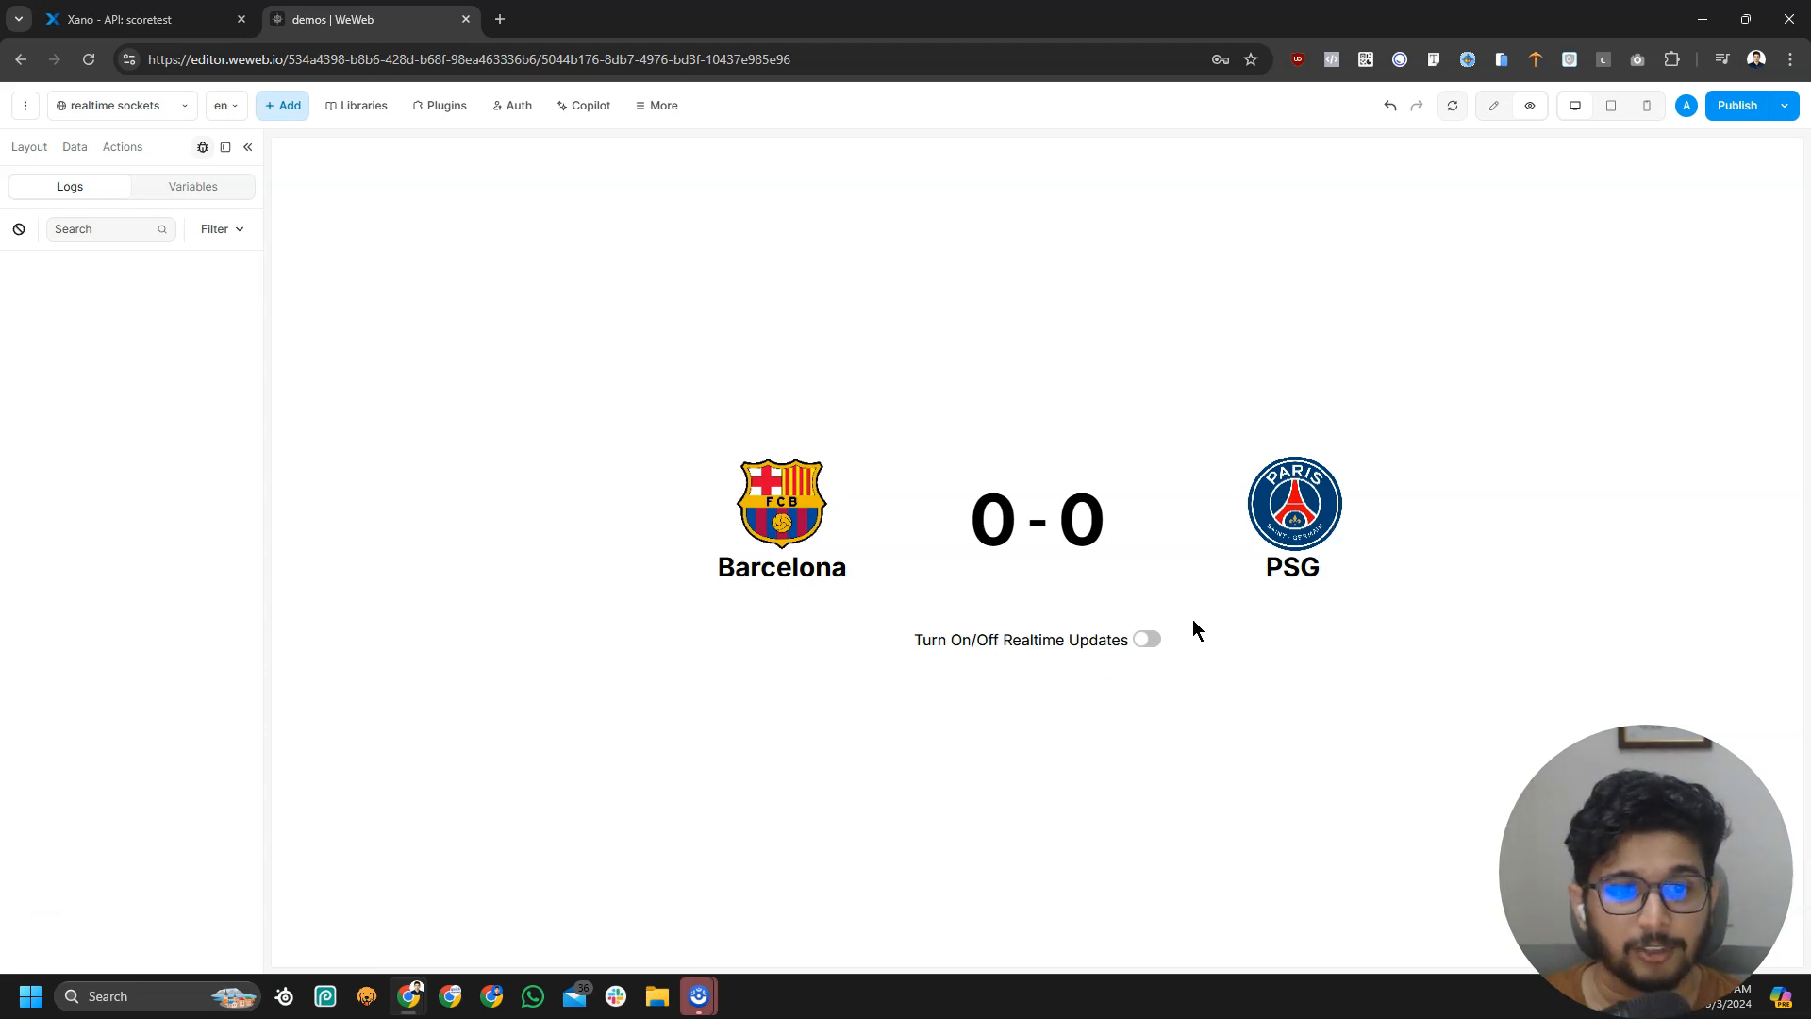
click(1148, 643)
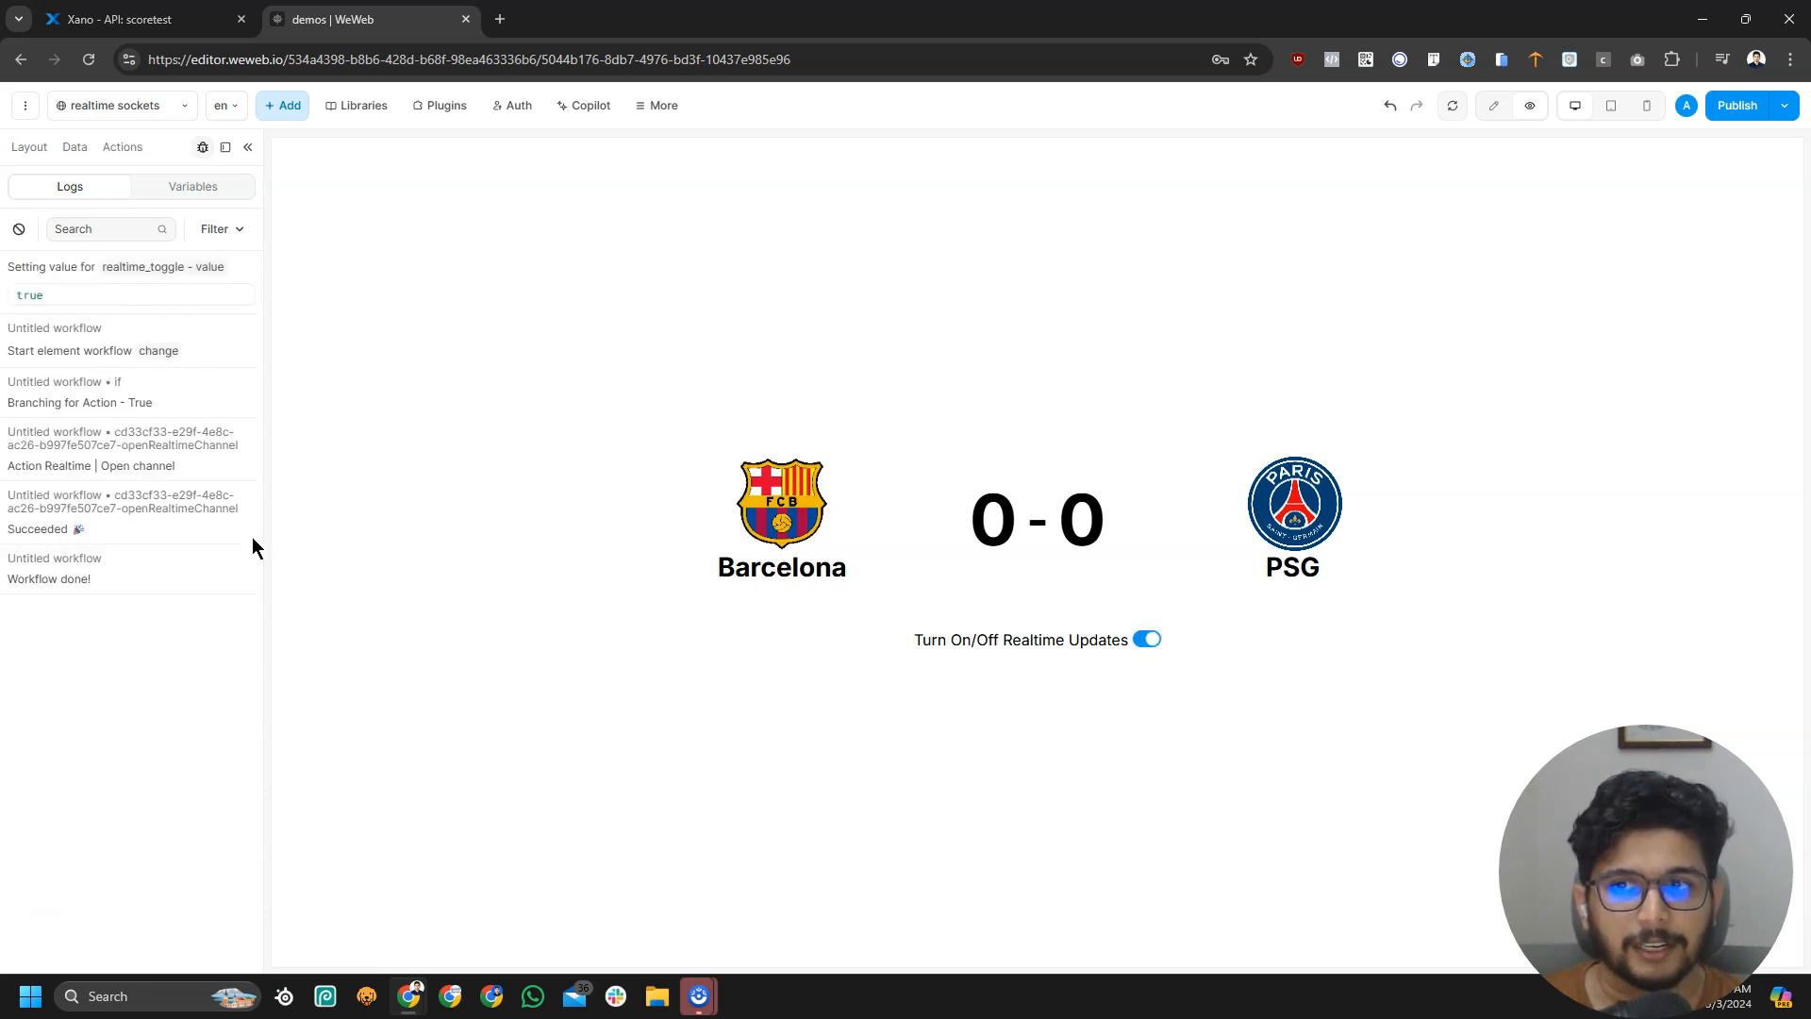
click(141, 19)
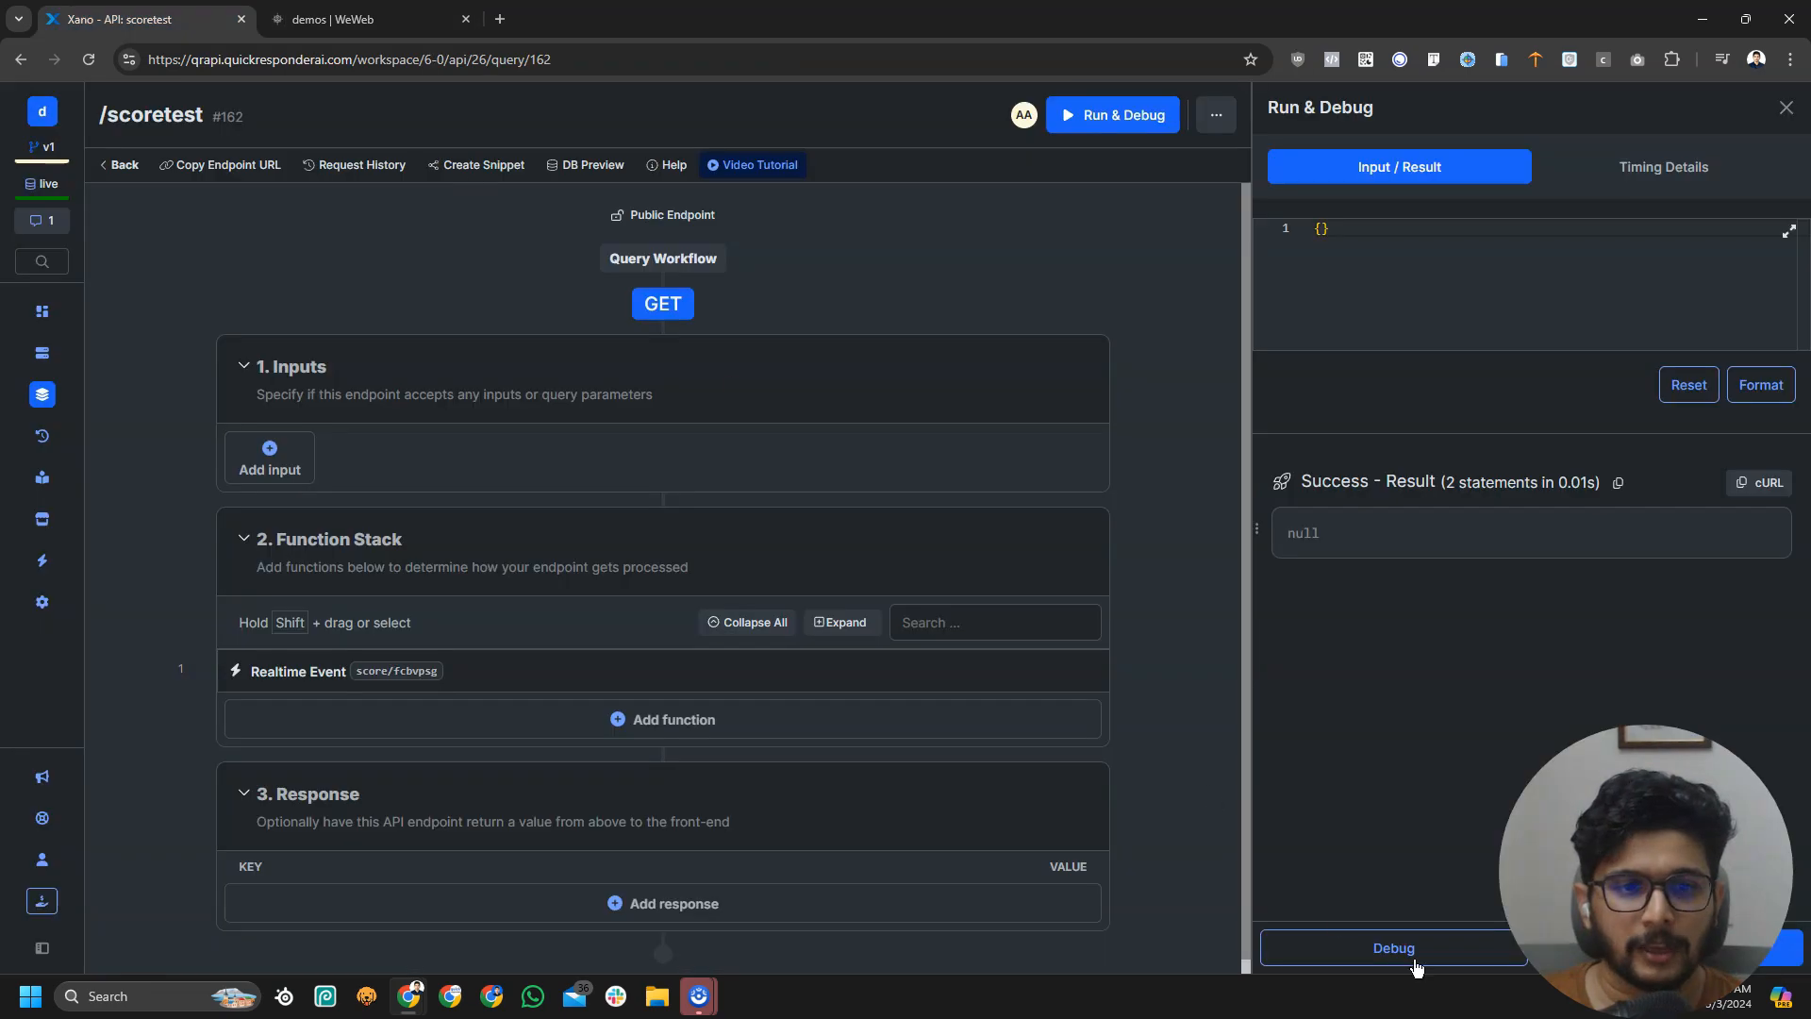
Run the /scoretest endpoint in Xano to send a realtime event, then go back to WeWeb's logs
click(1666, 948)
click(363, 19)
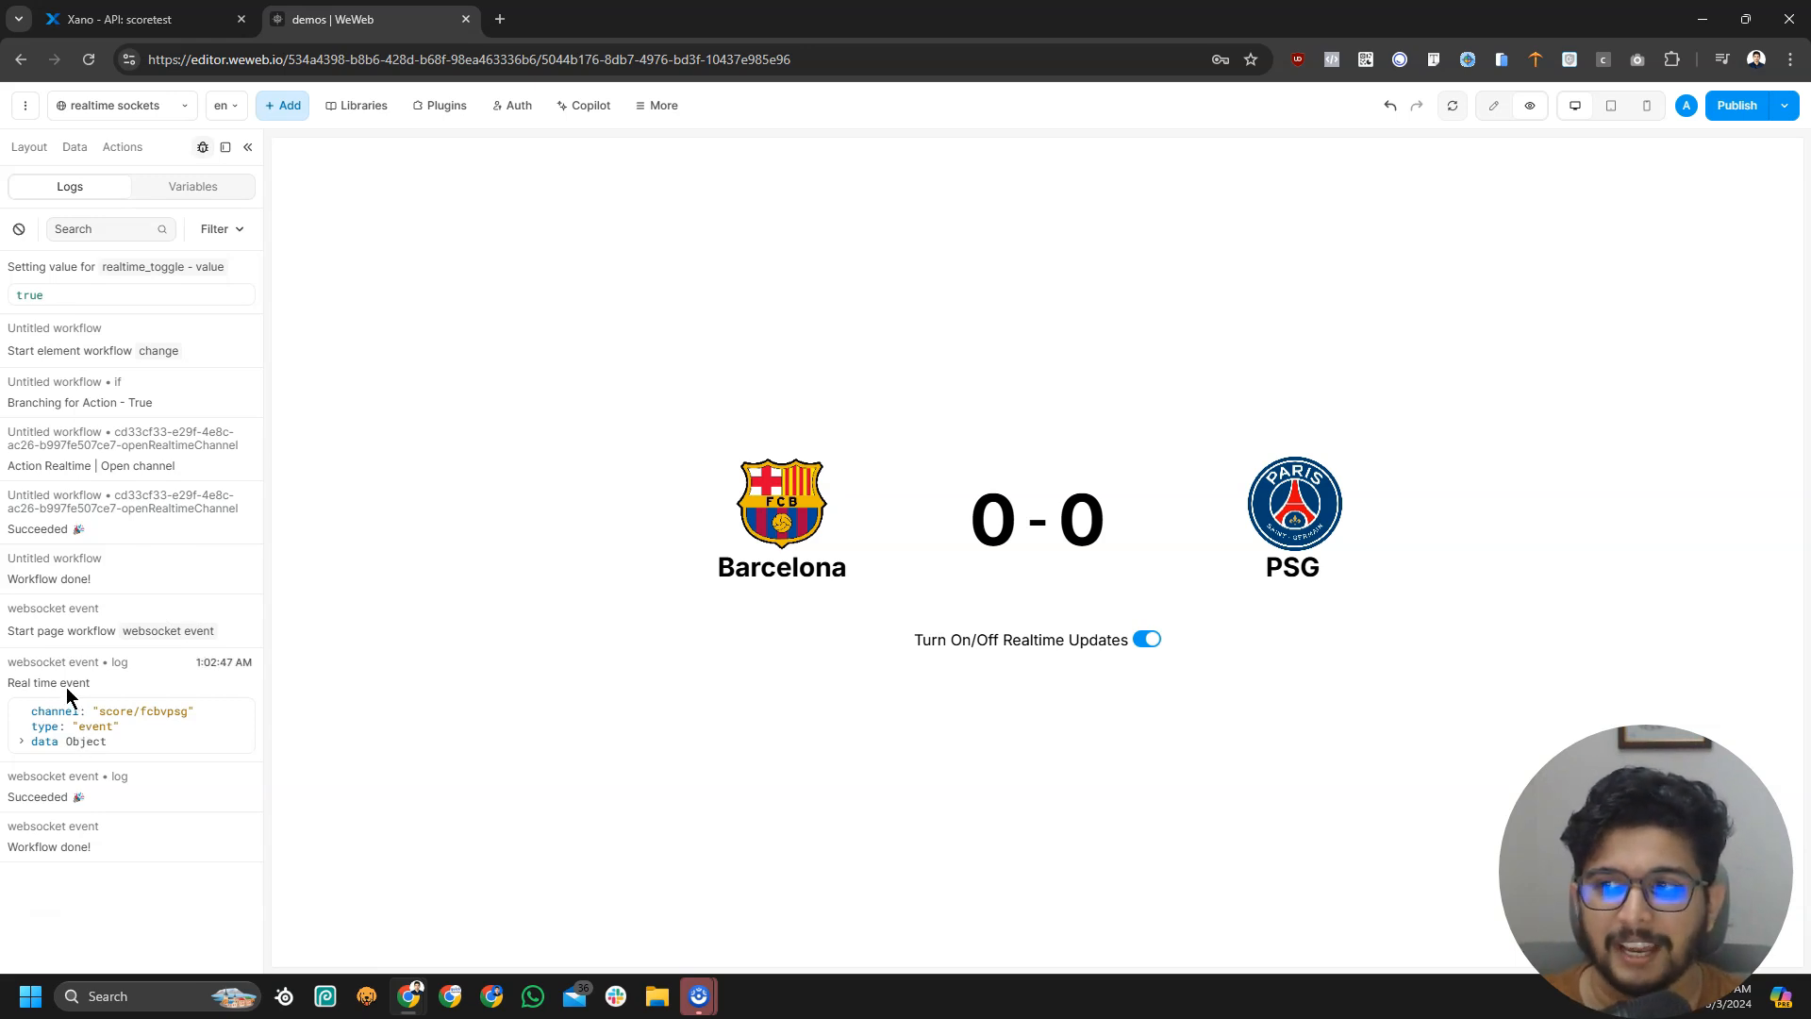
Expand the Real time event's data and payload to read the 'hello from xanoo' message
click(27, 741)
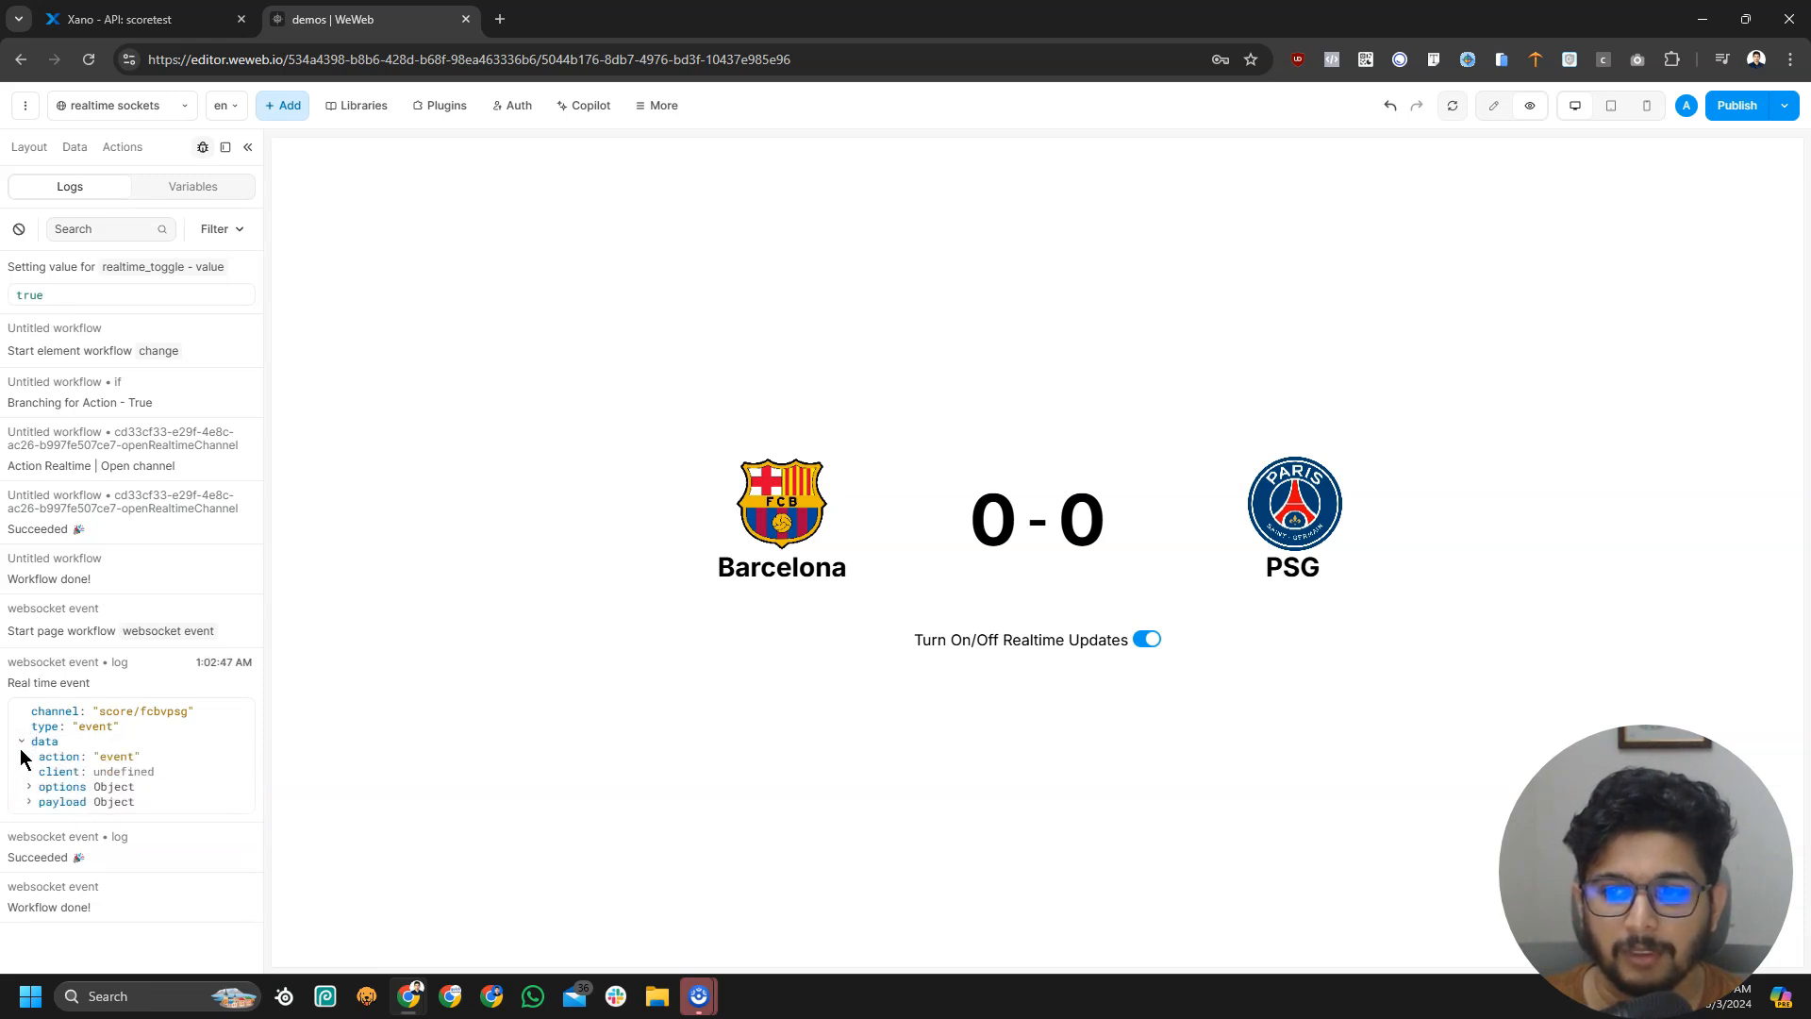
click(30, 802)
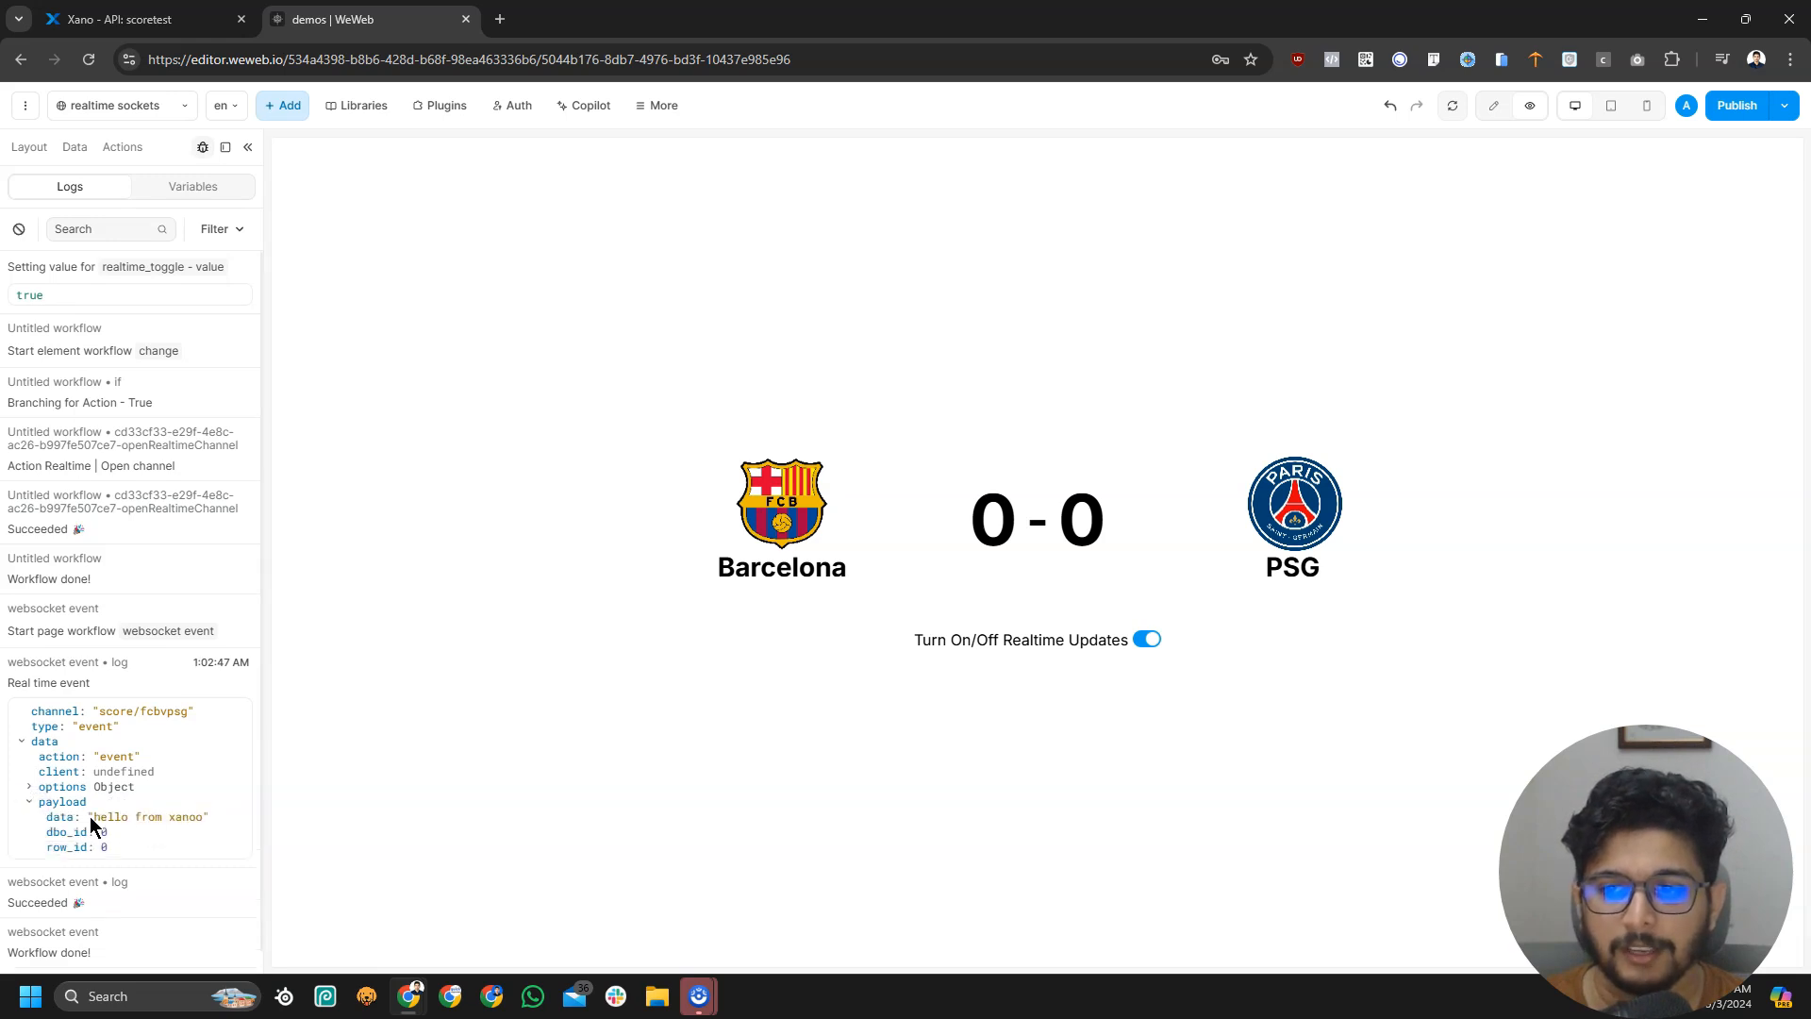
drag(94, 817, 204, 823)
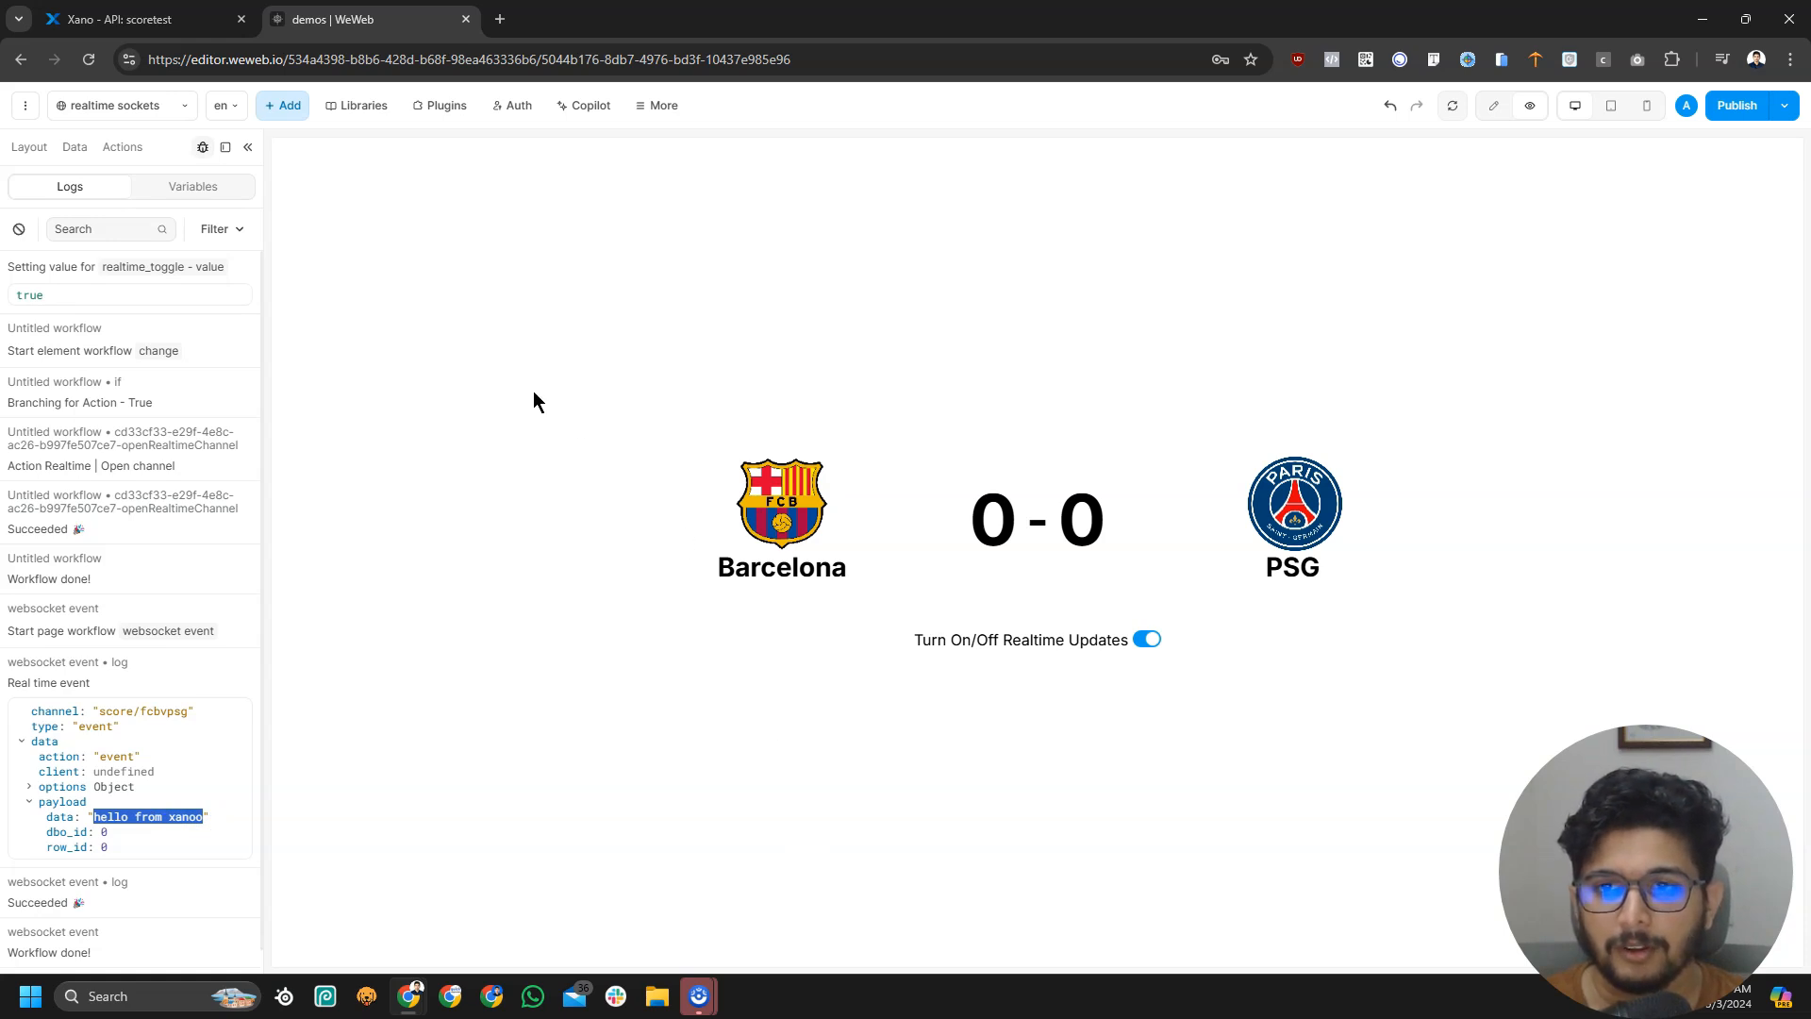
Turn realtime updates off, clear the logs and go back to the Xano endpoint
click(1143, 641)
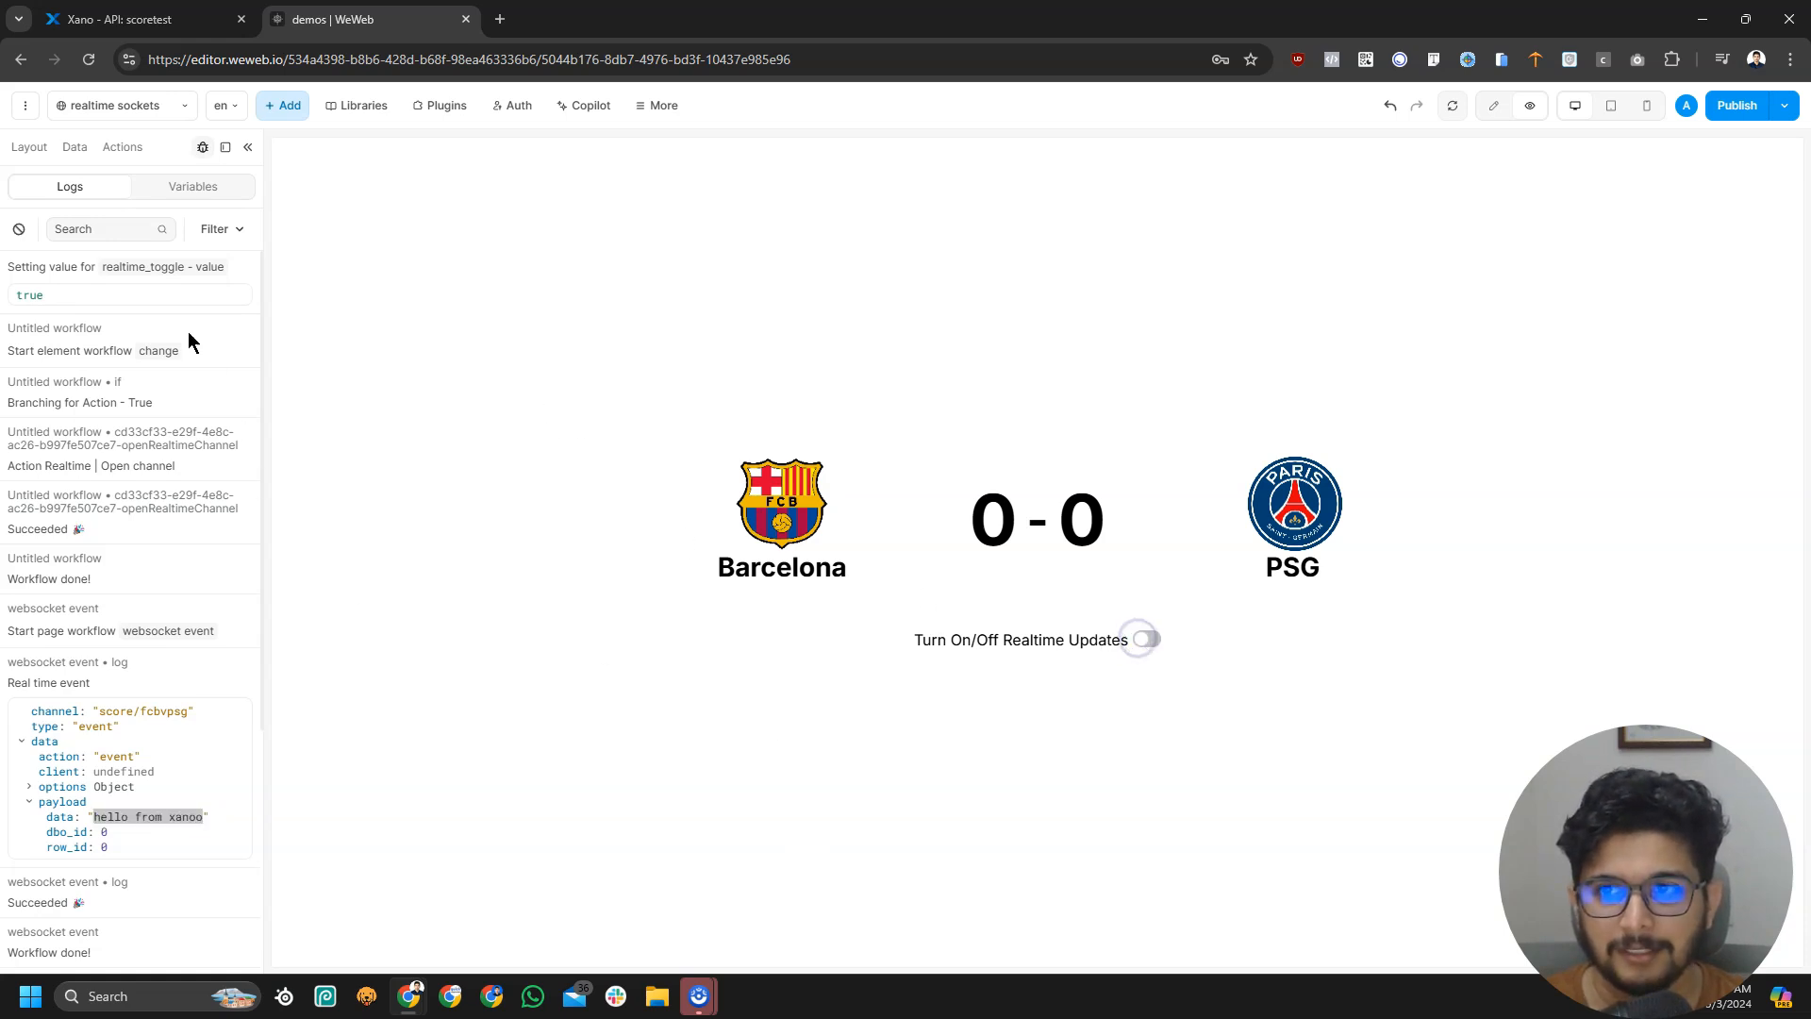
click(18, 229)
click(132, 18)
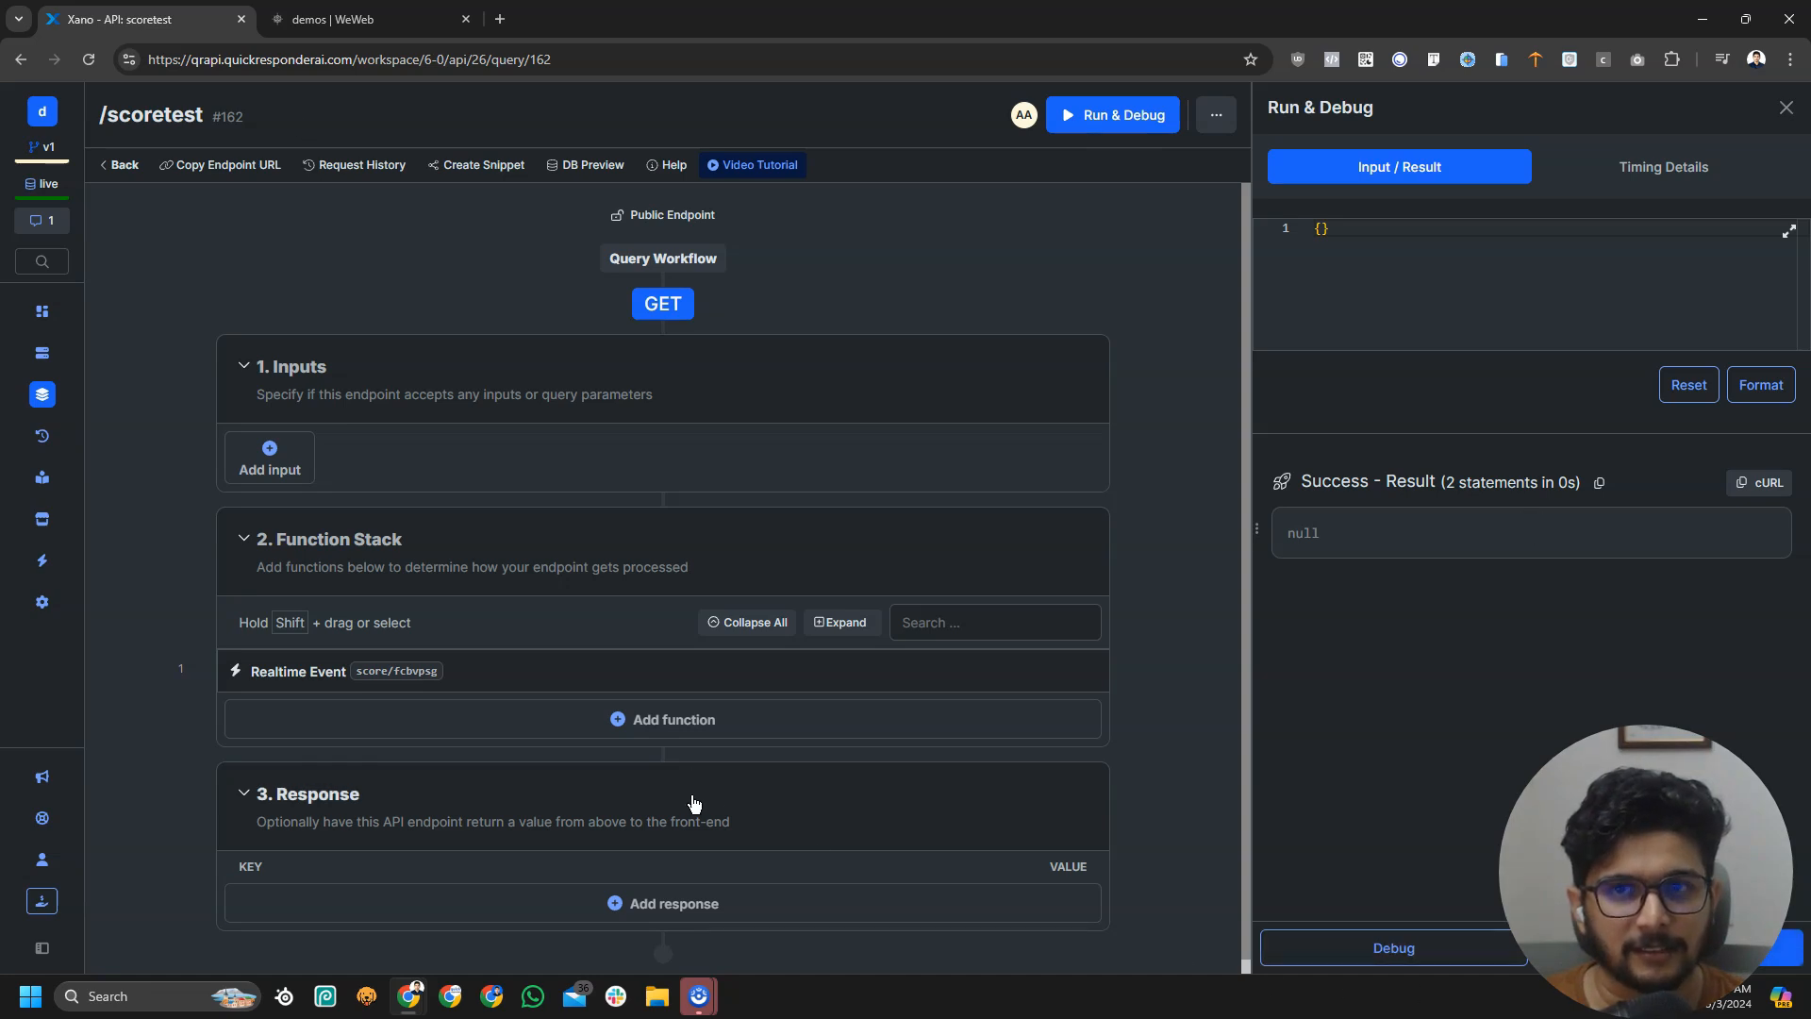
Turn realtime updates on, clear the logs, fire another Xano event and expand it in WeWeb's log
key(ctrl+Tab)
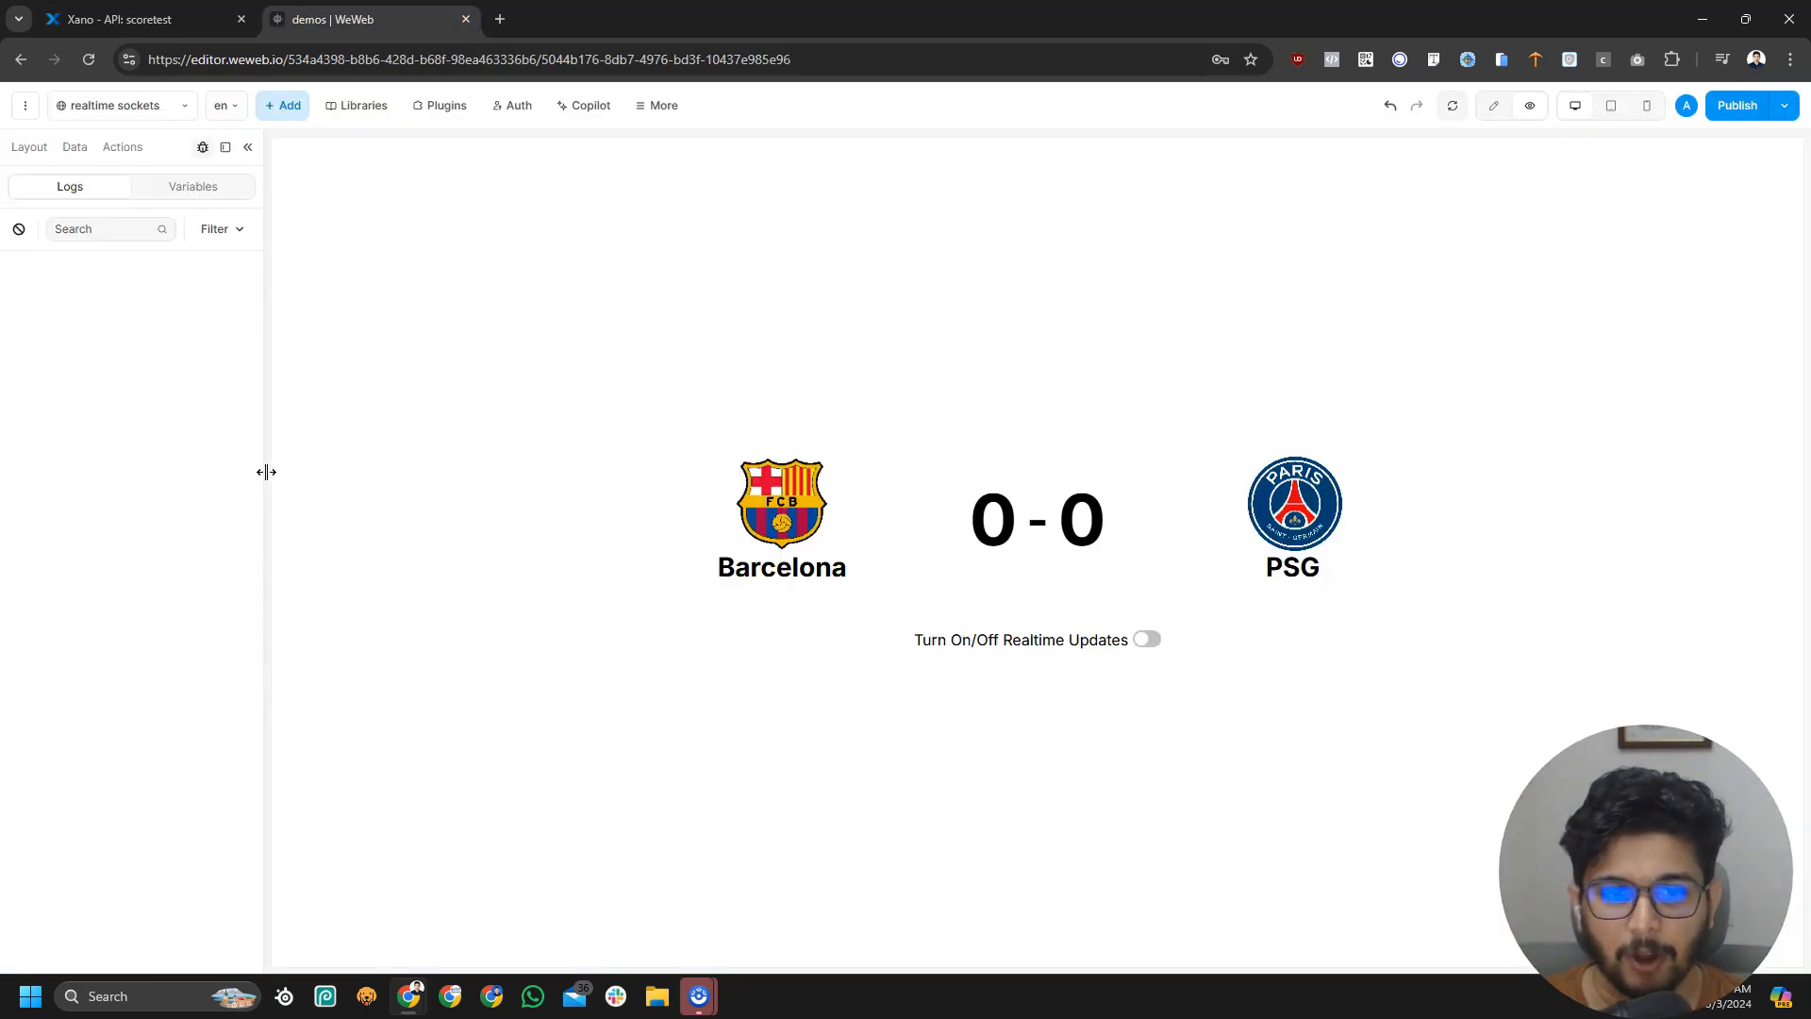
click(1149, 640)
click(17, 230)
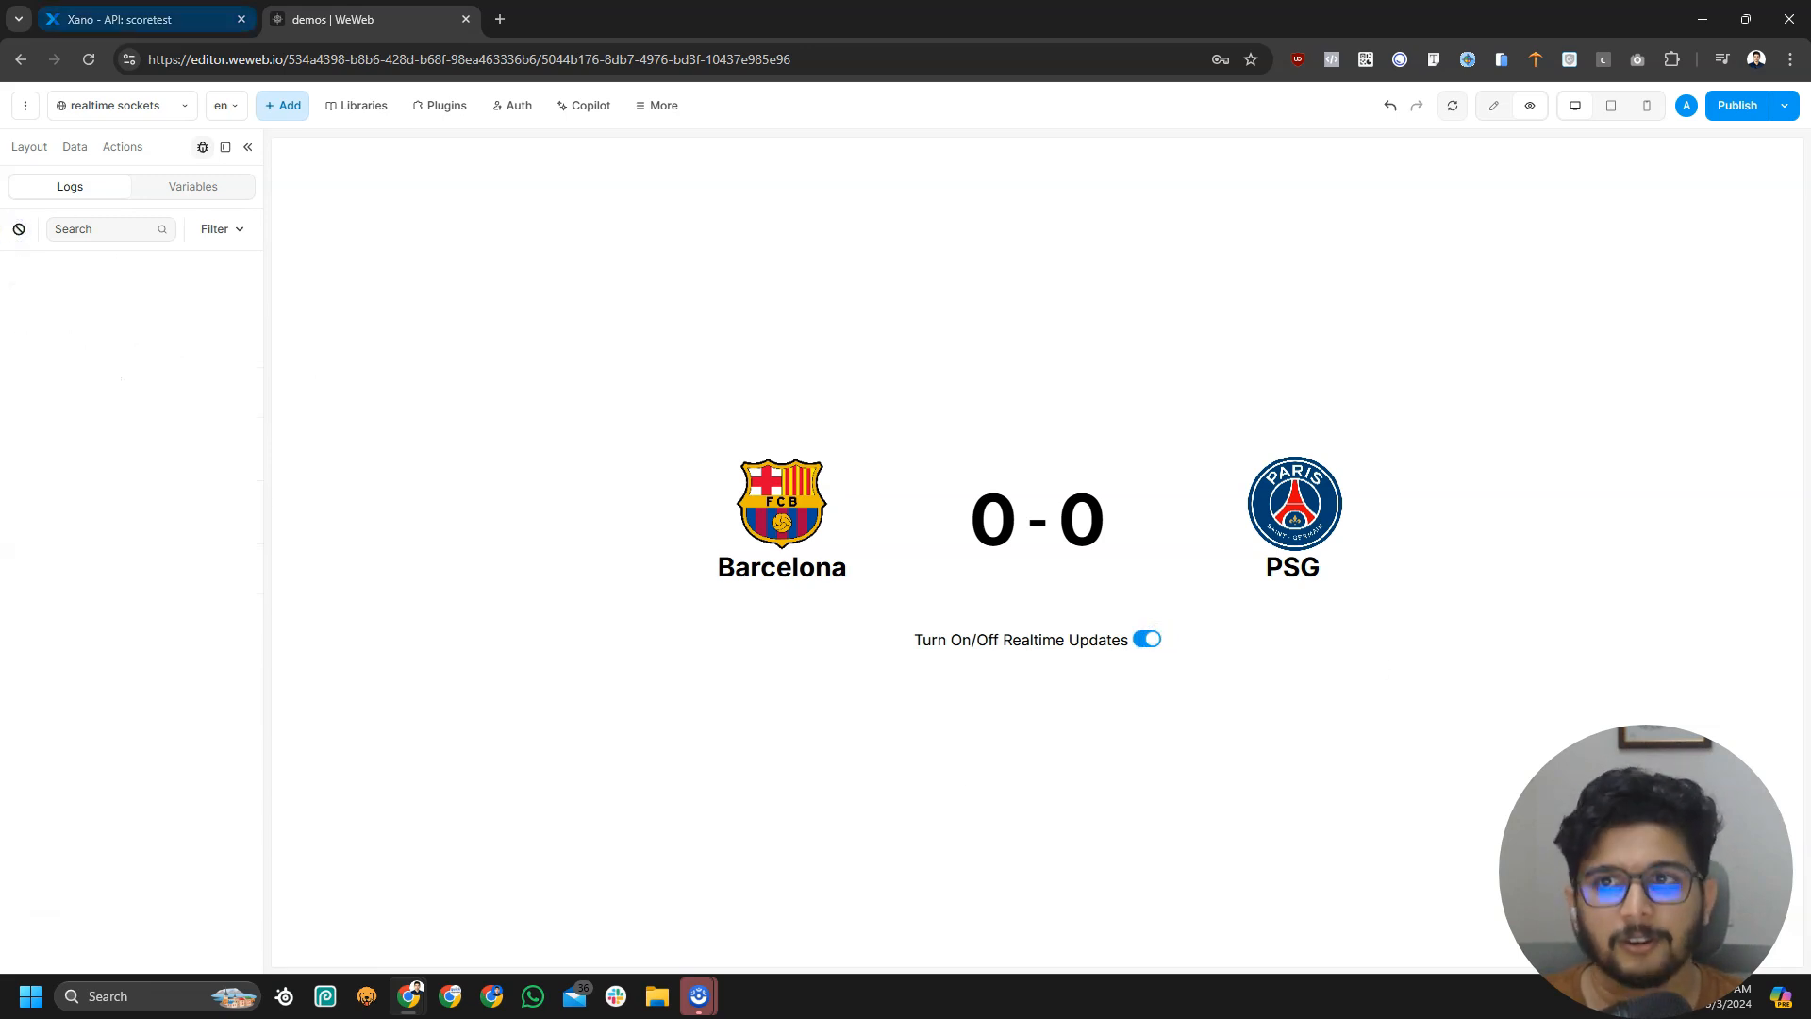
click(142, 18)
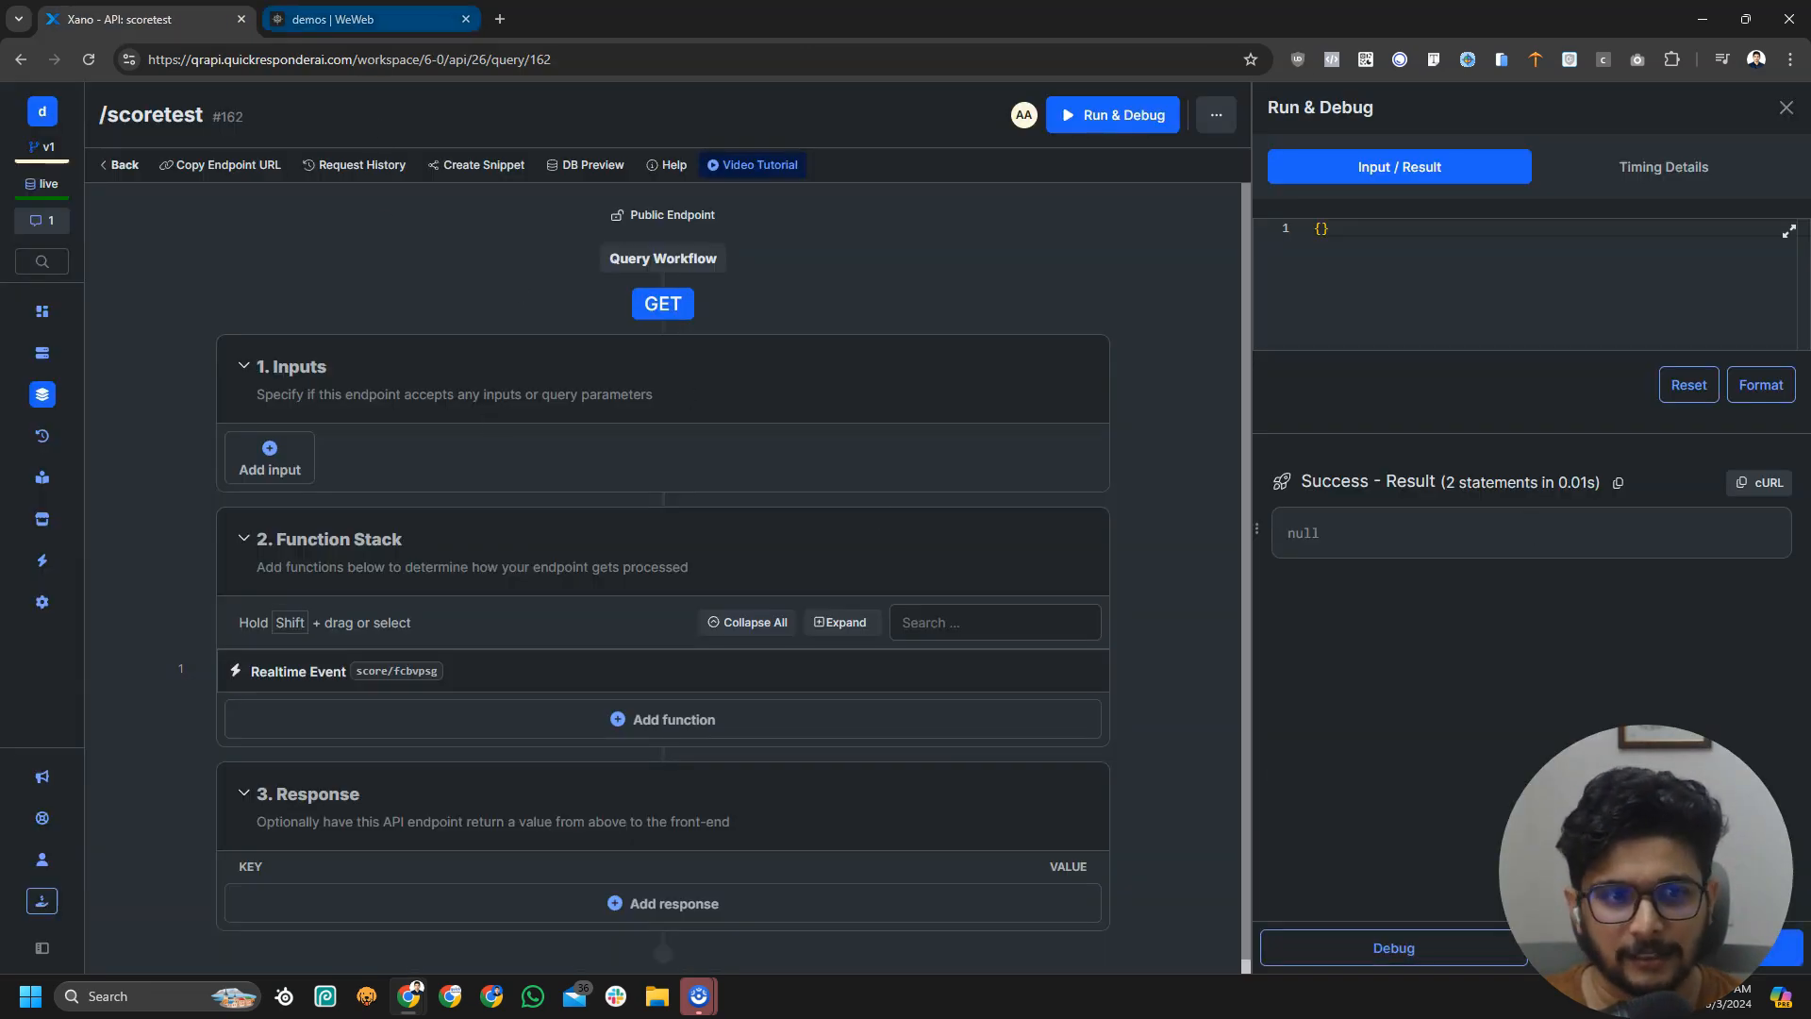
click(340, 19)
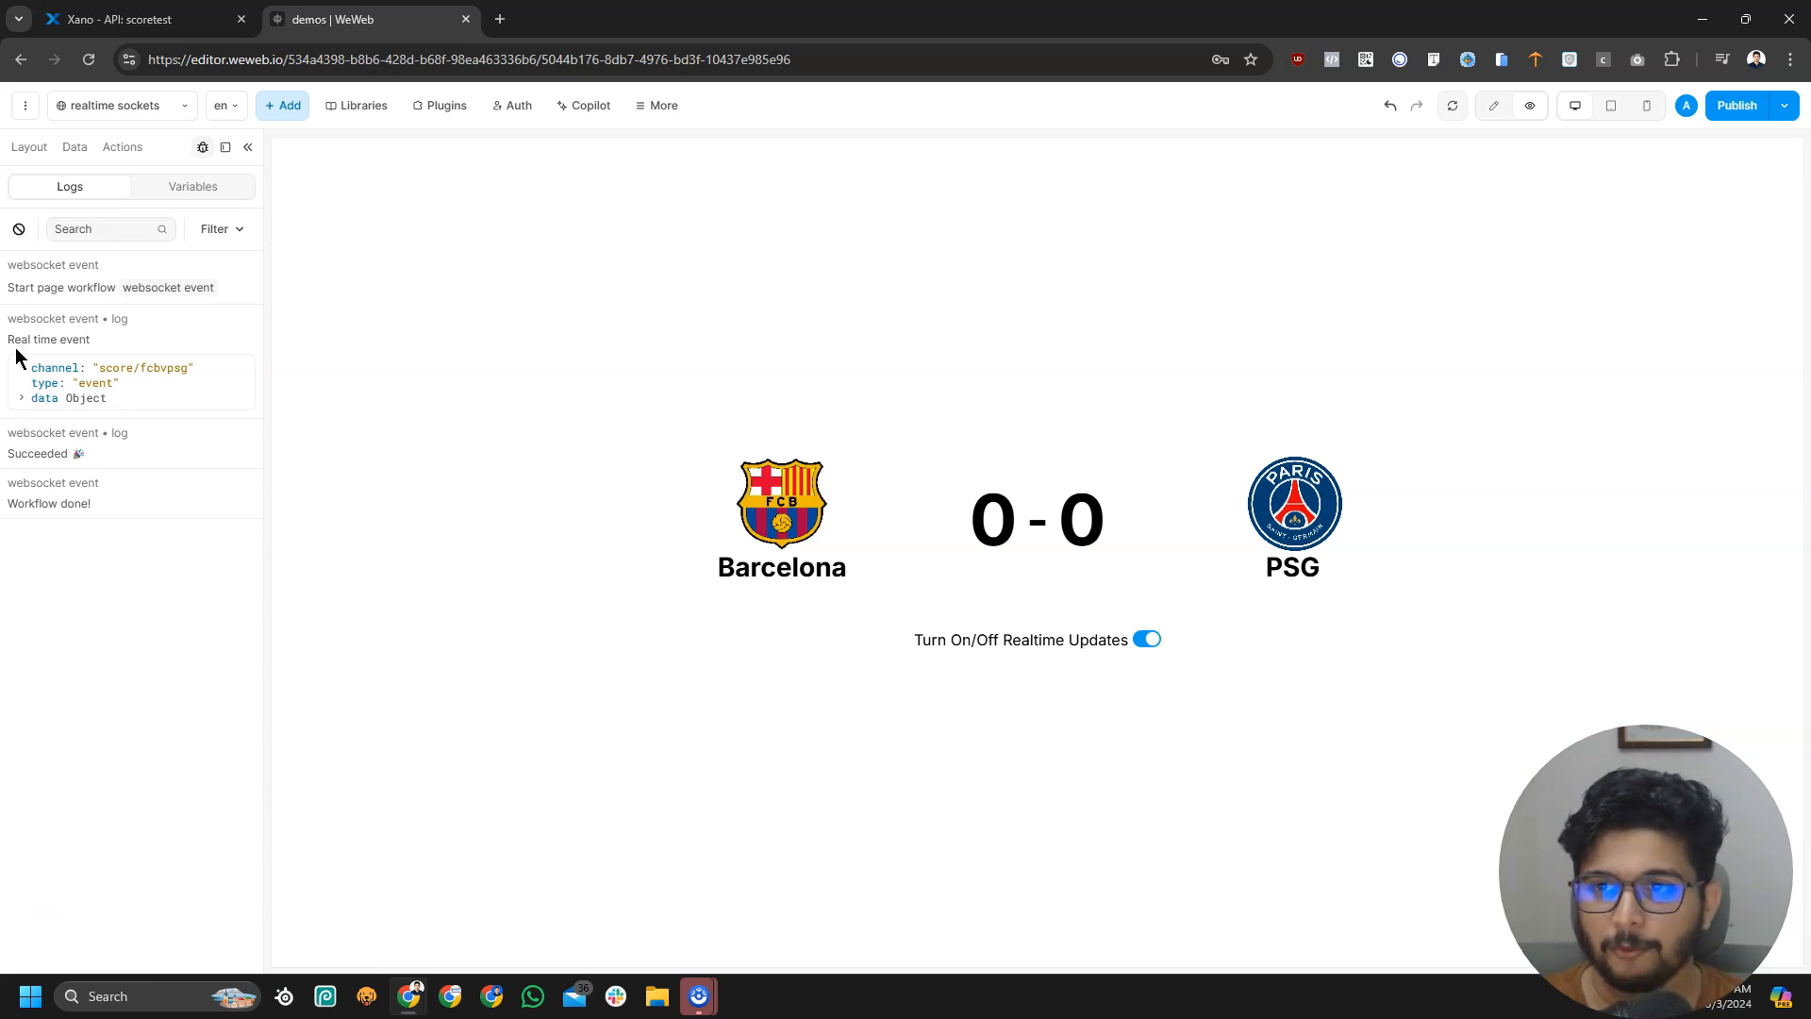
click(22, 397)
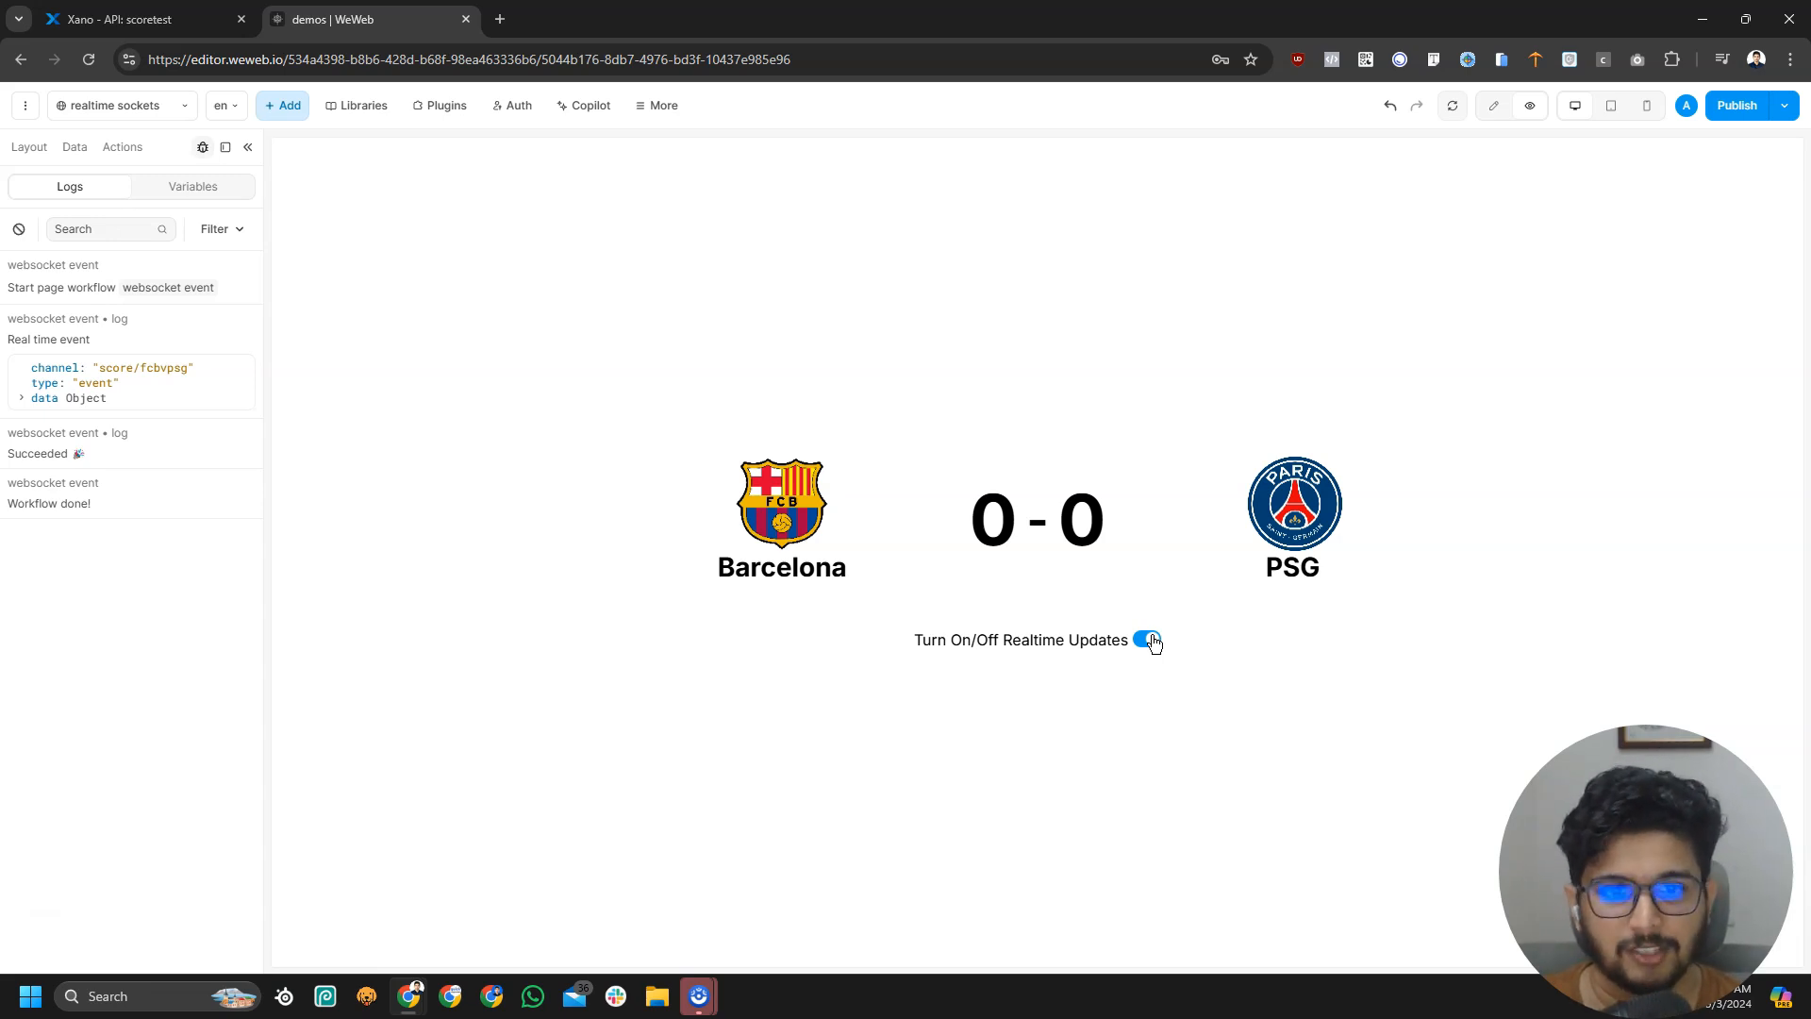
Clear the logs and switch realtime updates off and back on to restart the channel
click(19, 229)
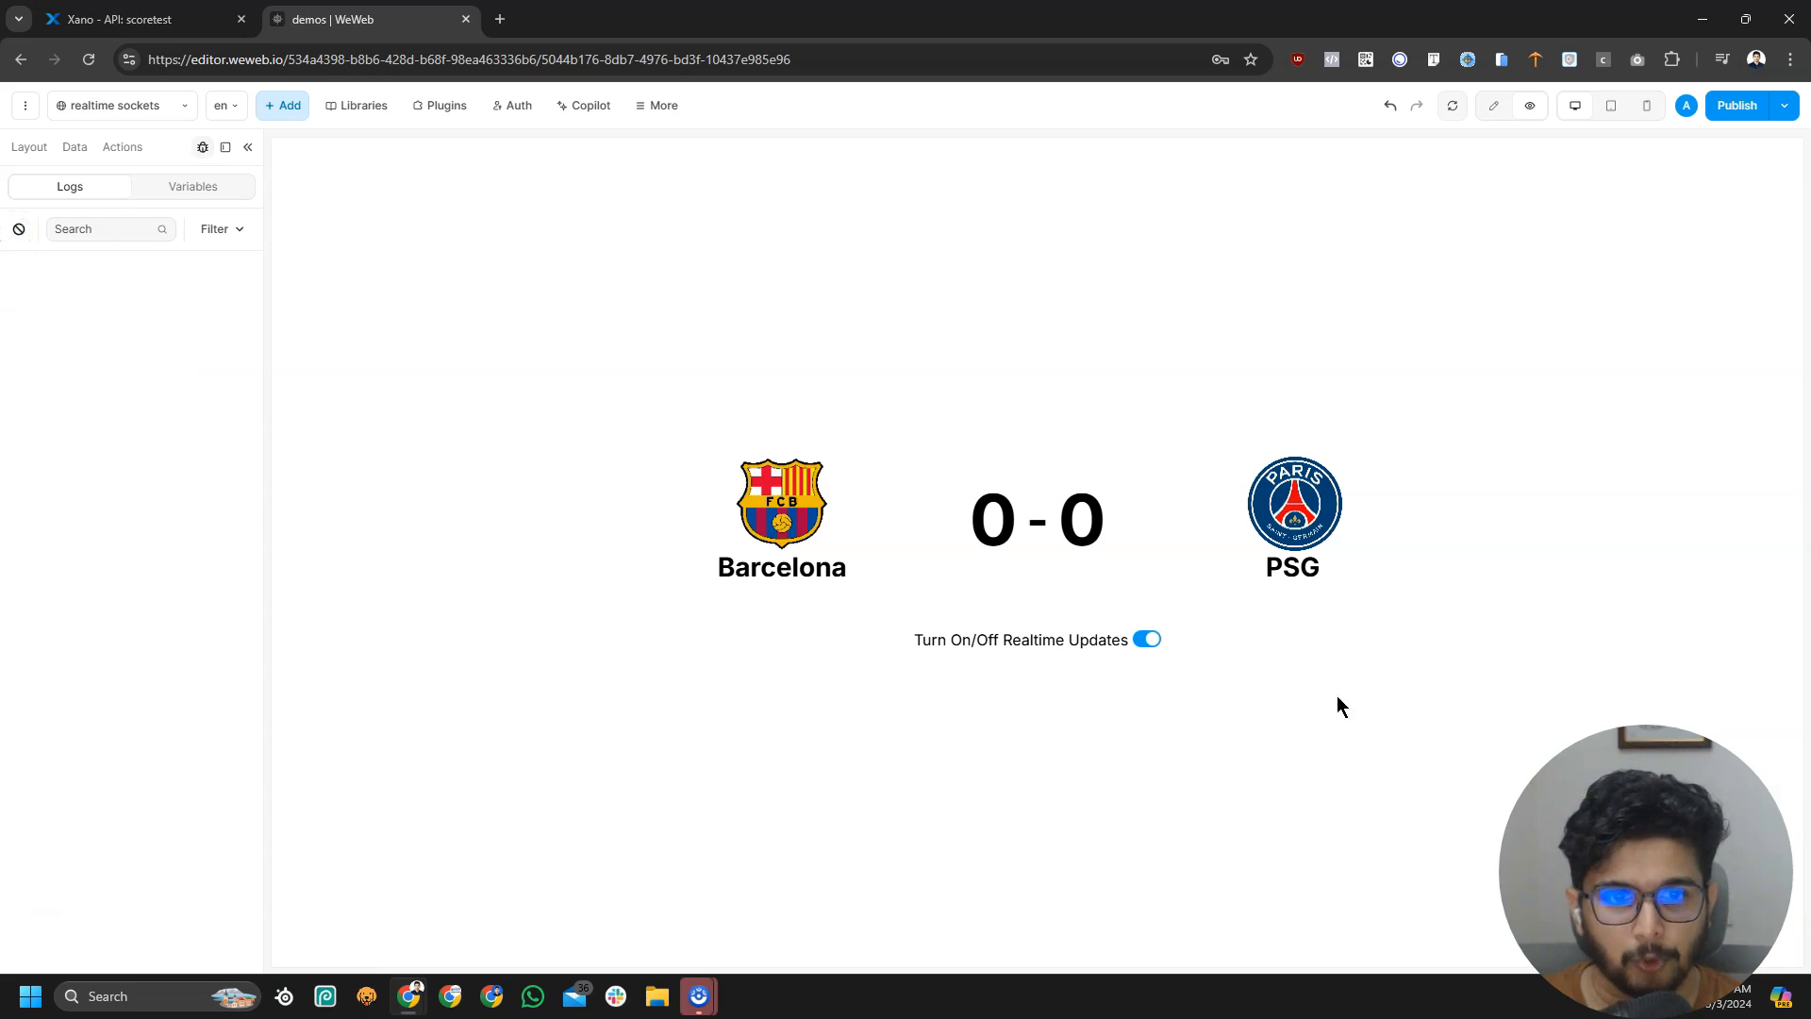
click(1147, 640)
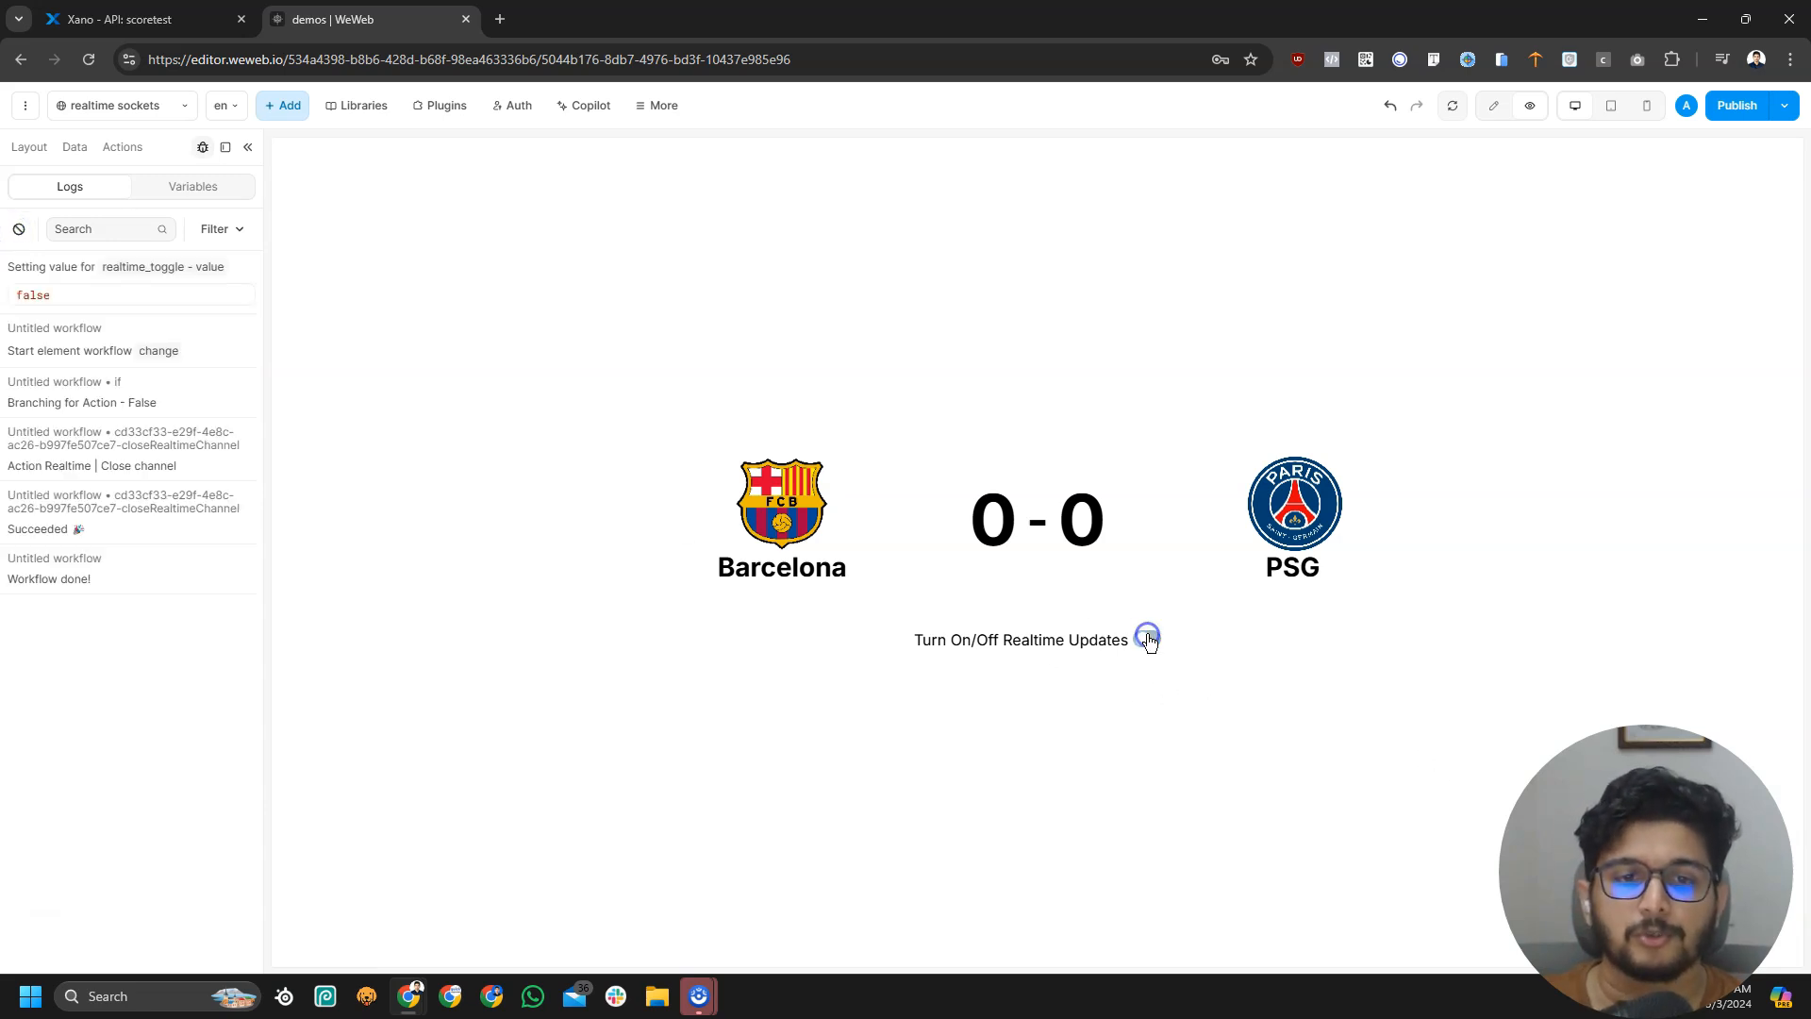
click(1148, 640)
Empty the log list and check the scoreboard digits still read Barcelona 0-0 PSG
click(19, 229)
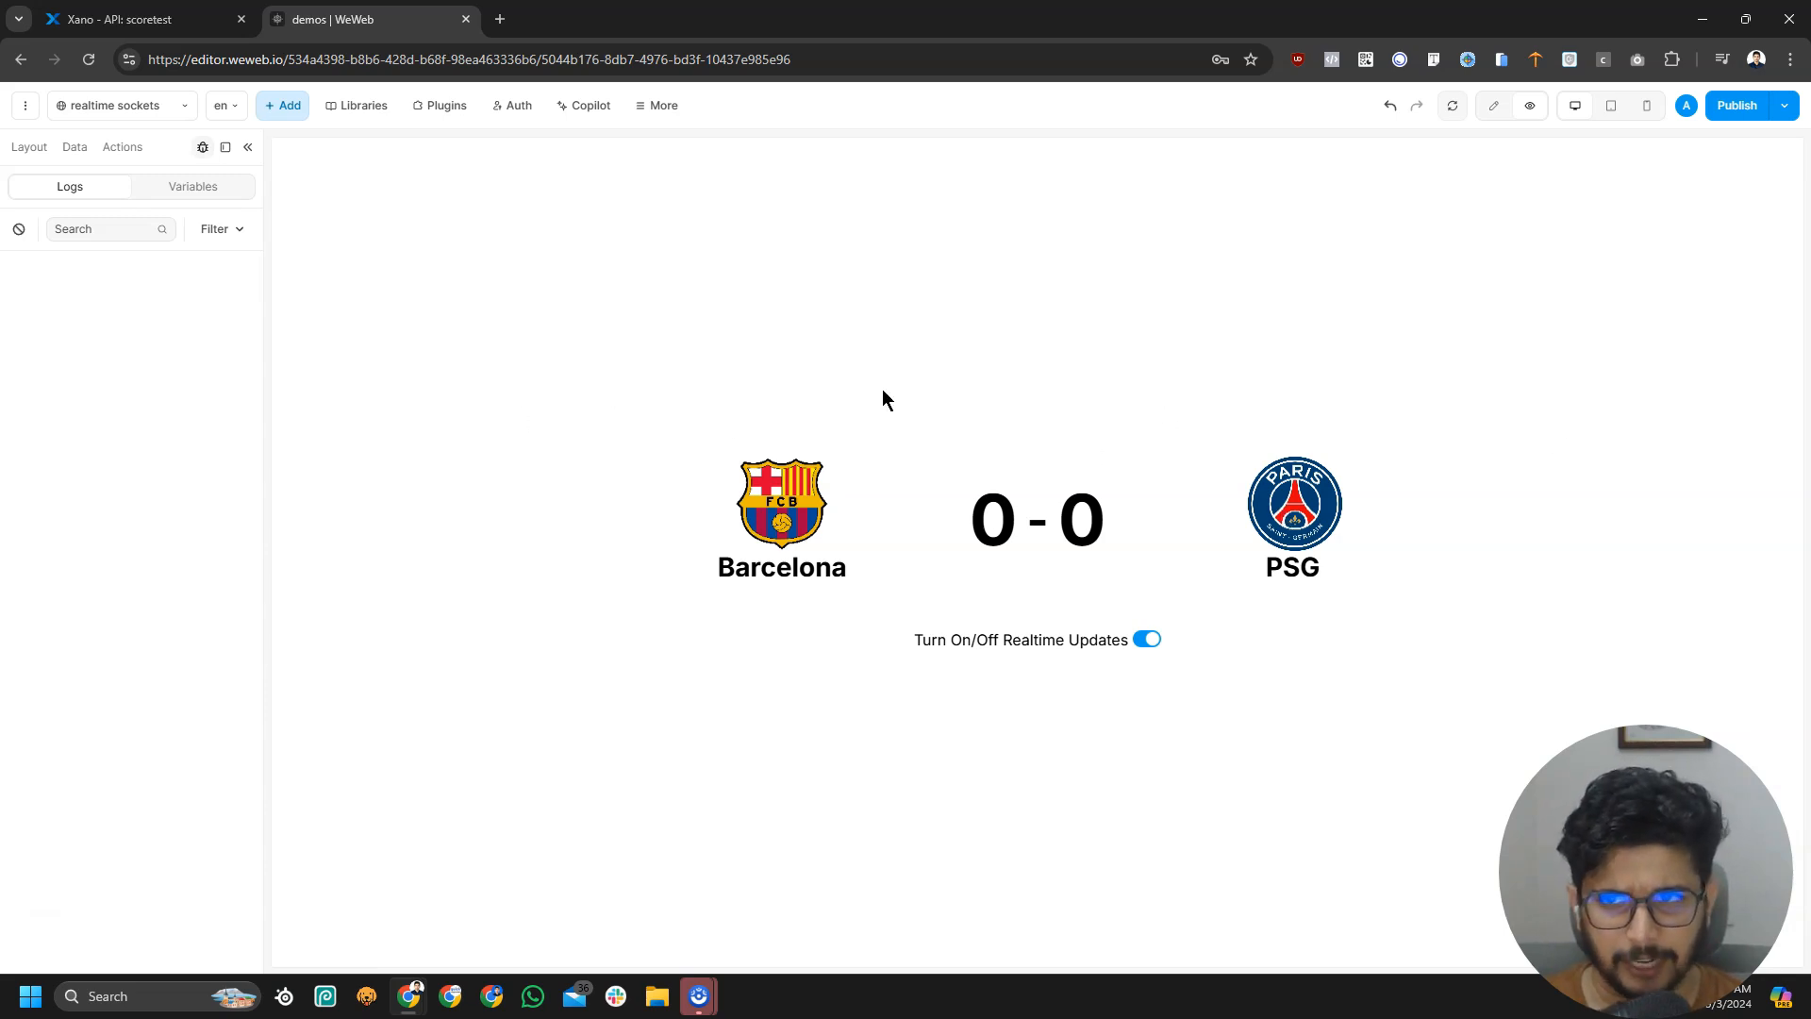
double_click(992, 520)
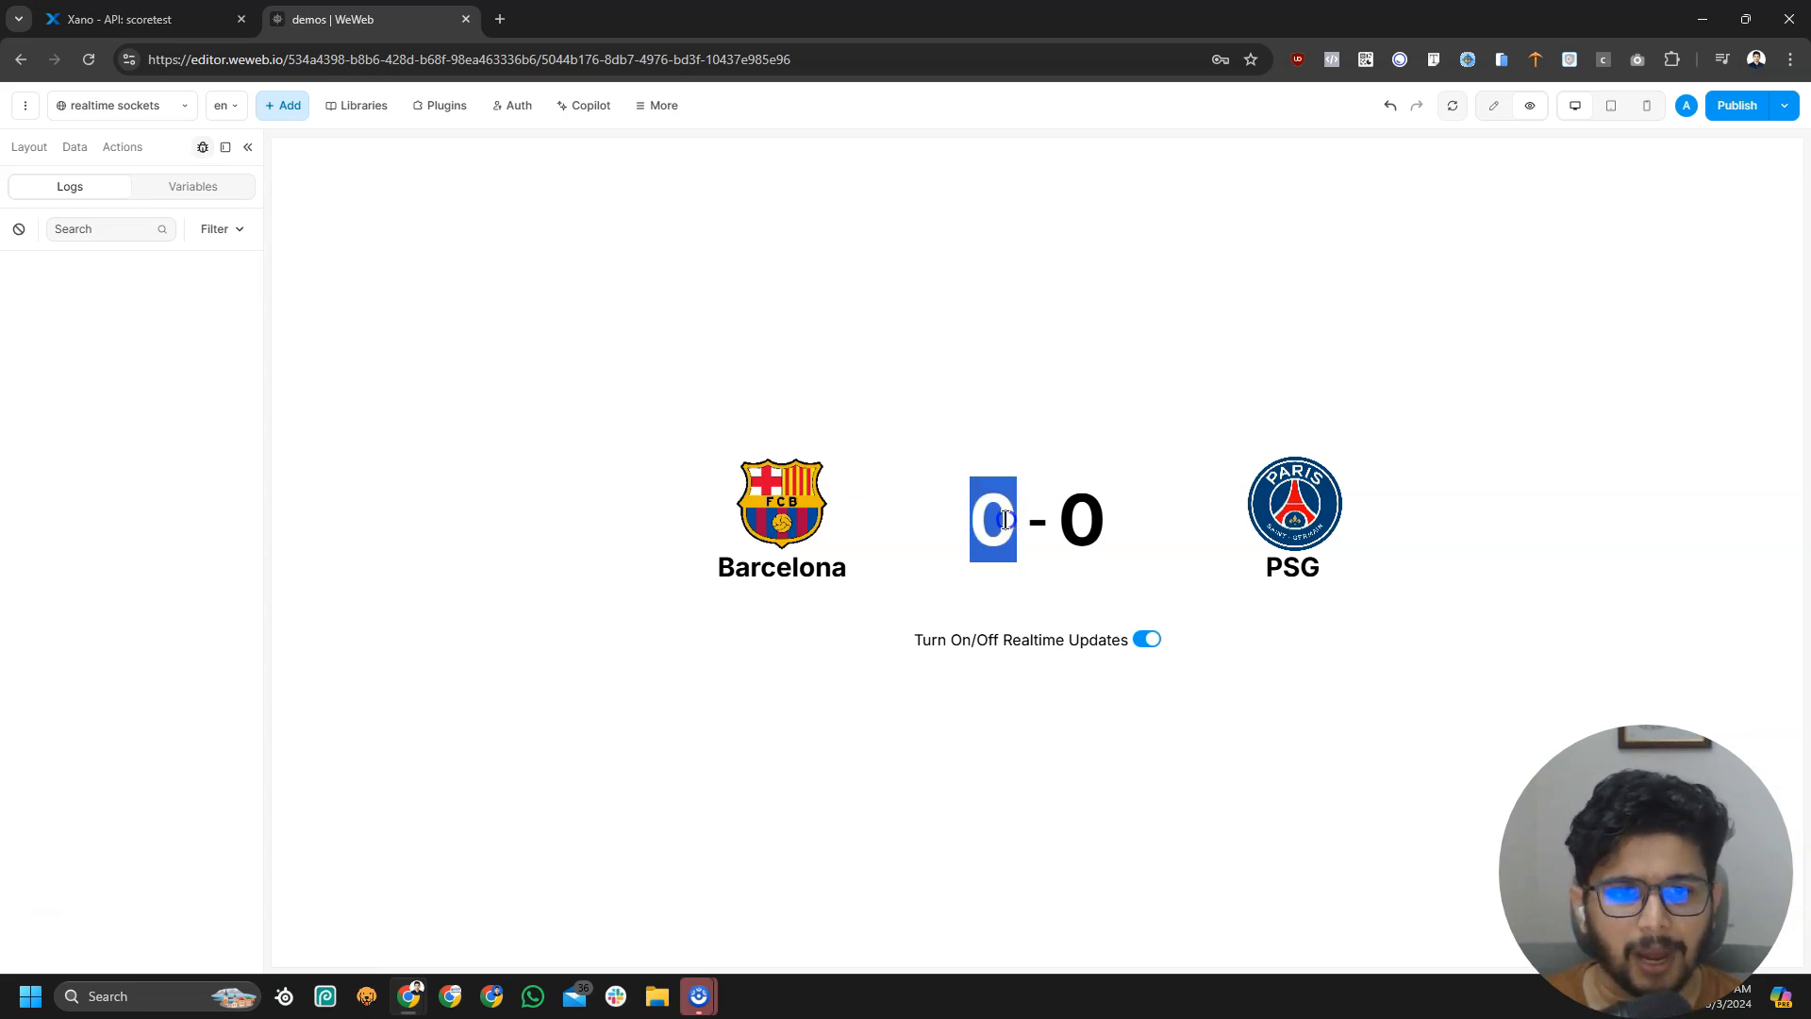
double_click(1081, 520)
click(1155, 581)
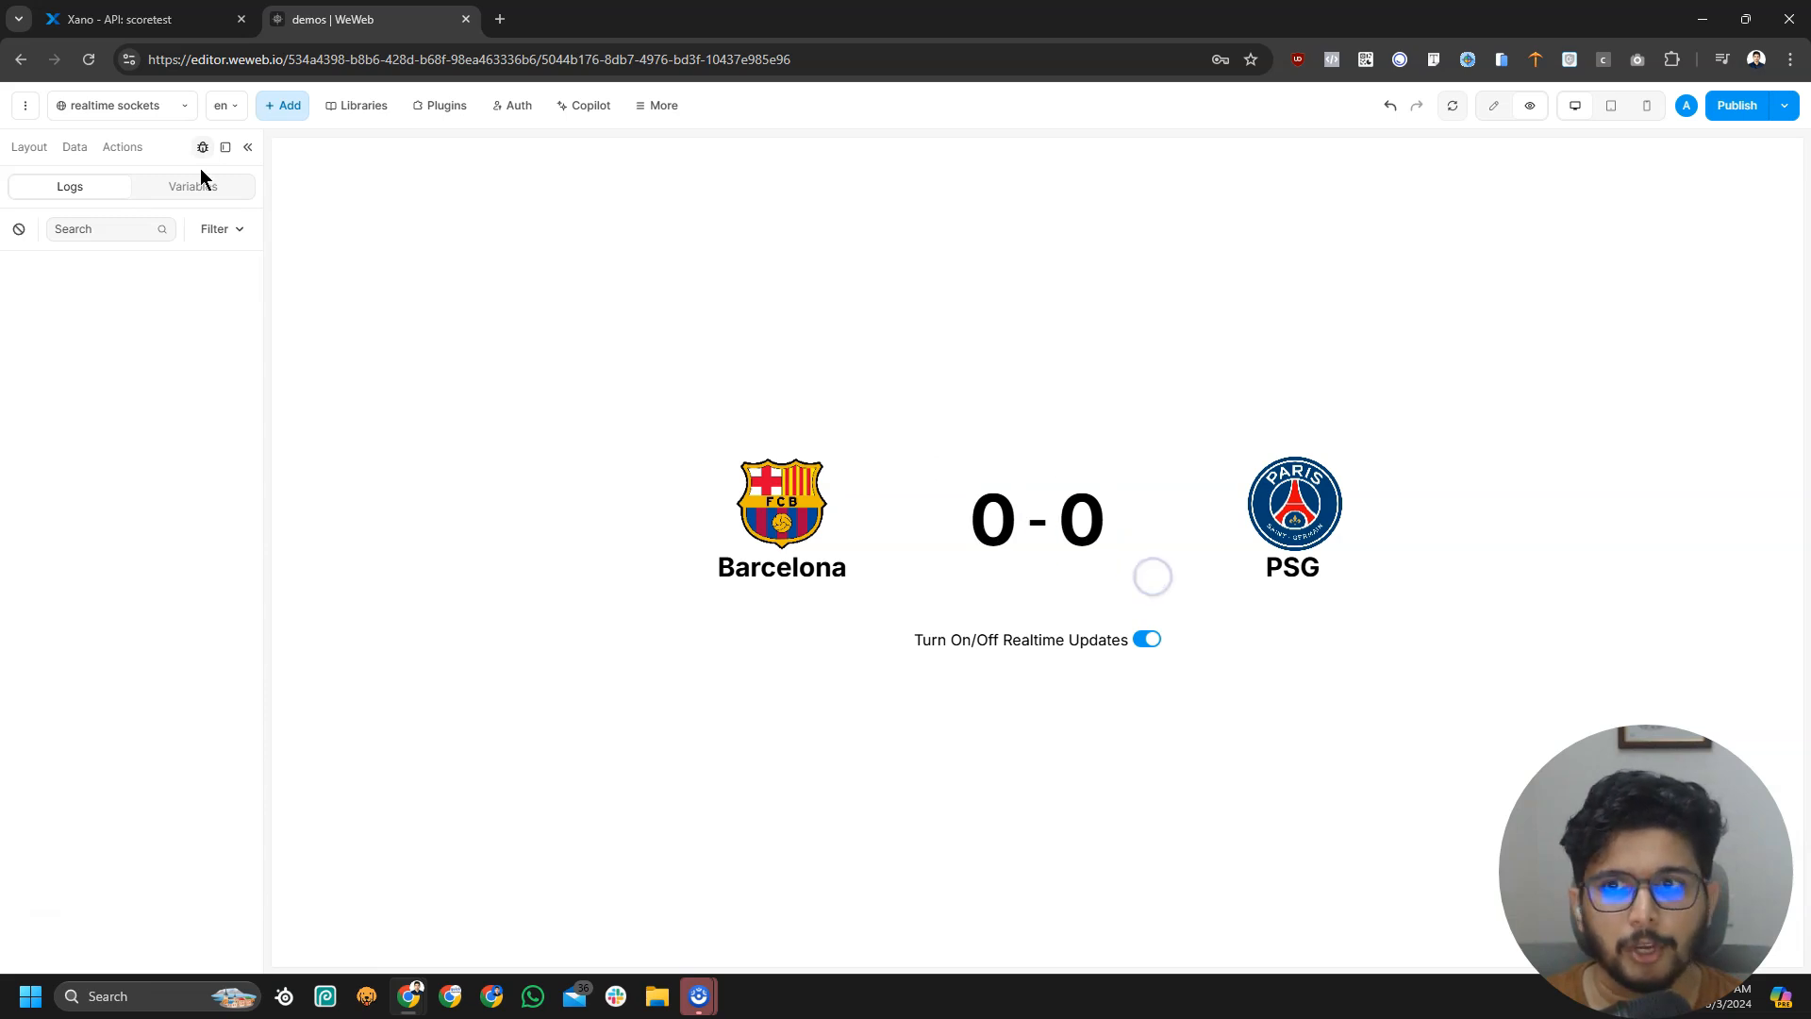
Create a new Text variable named barcelona_score
click(73, 149)
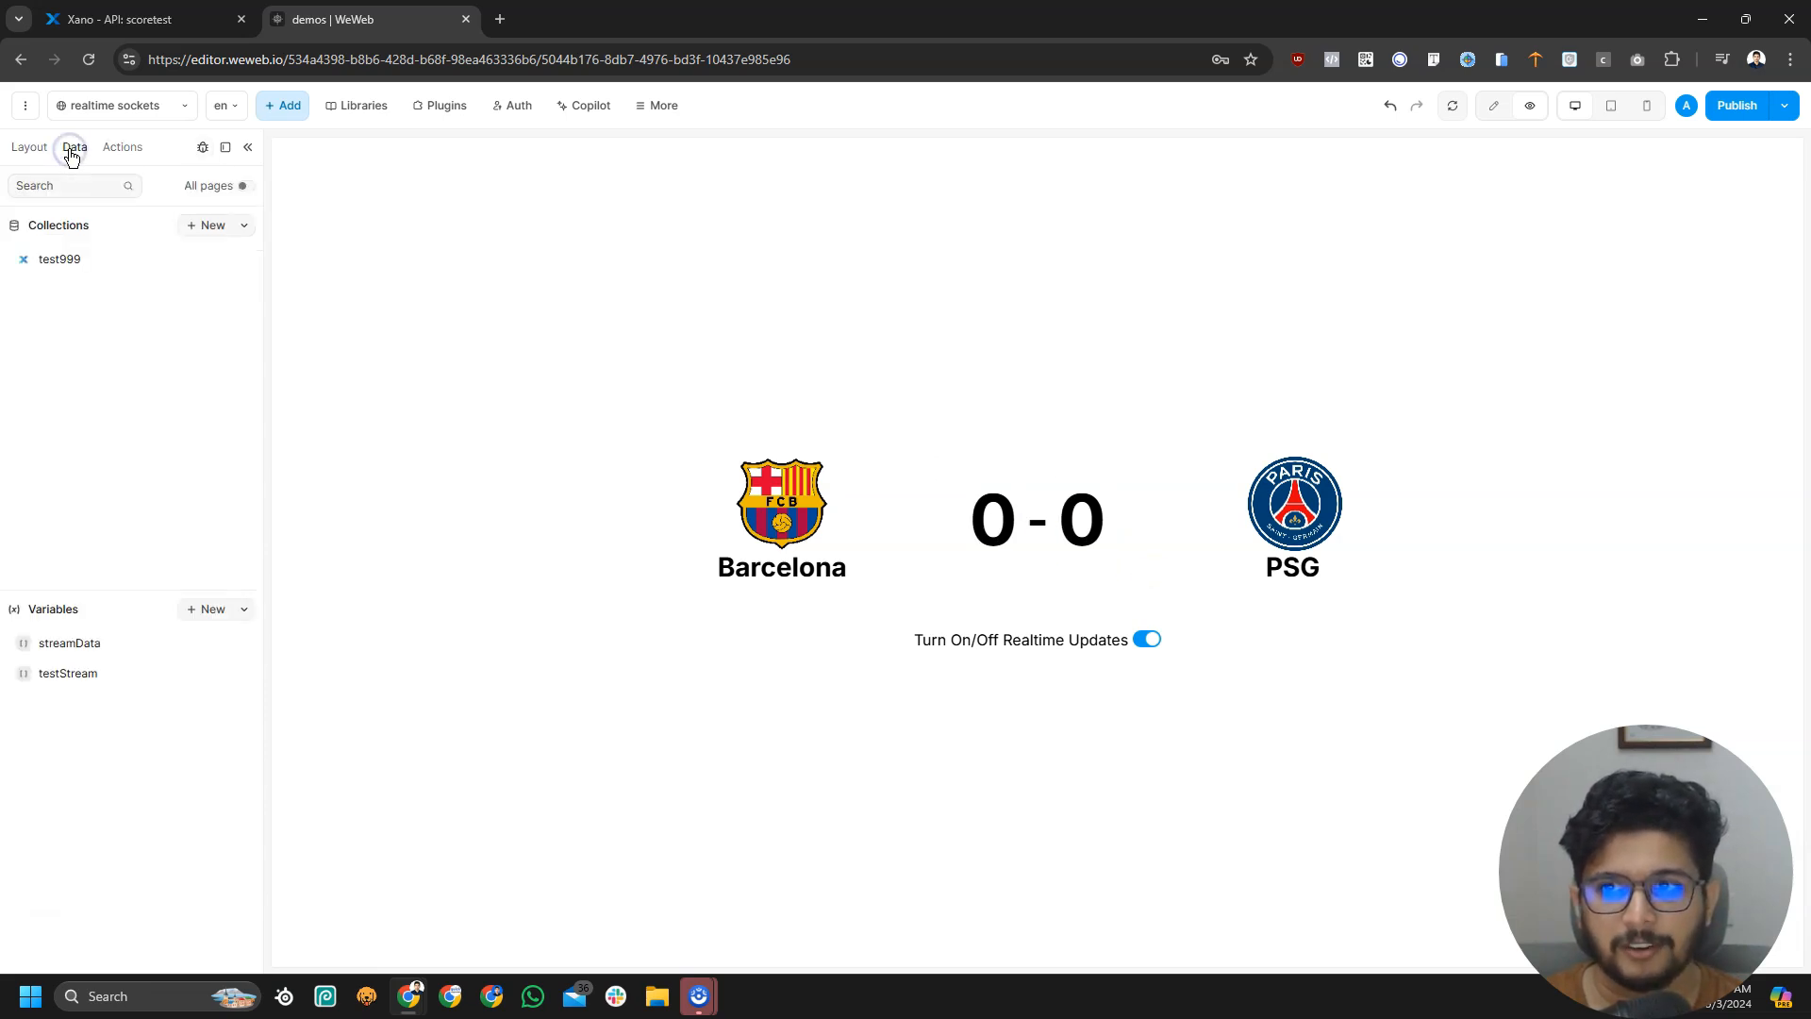
click(200, 610)
click(358, 211)
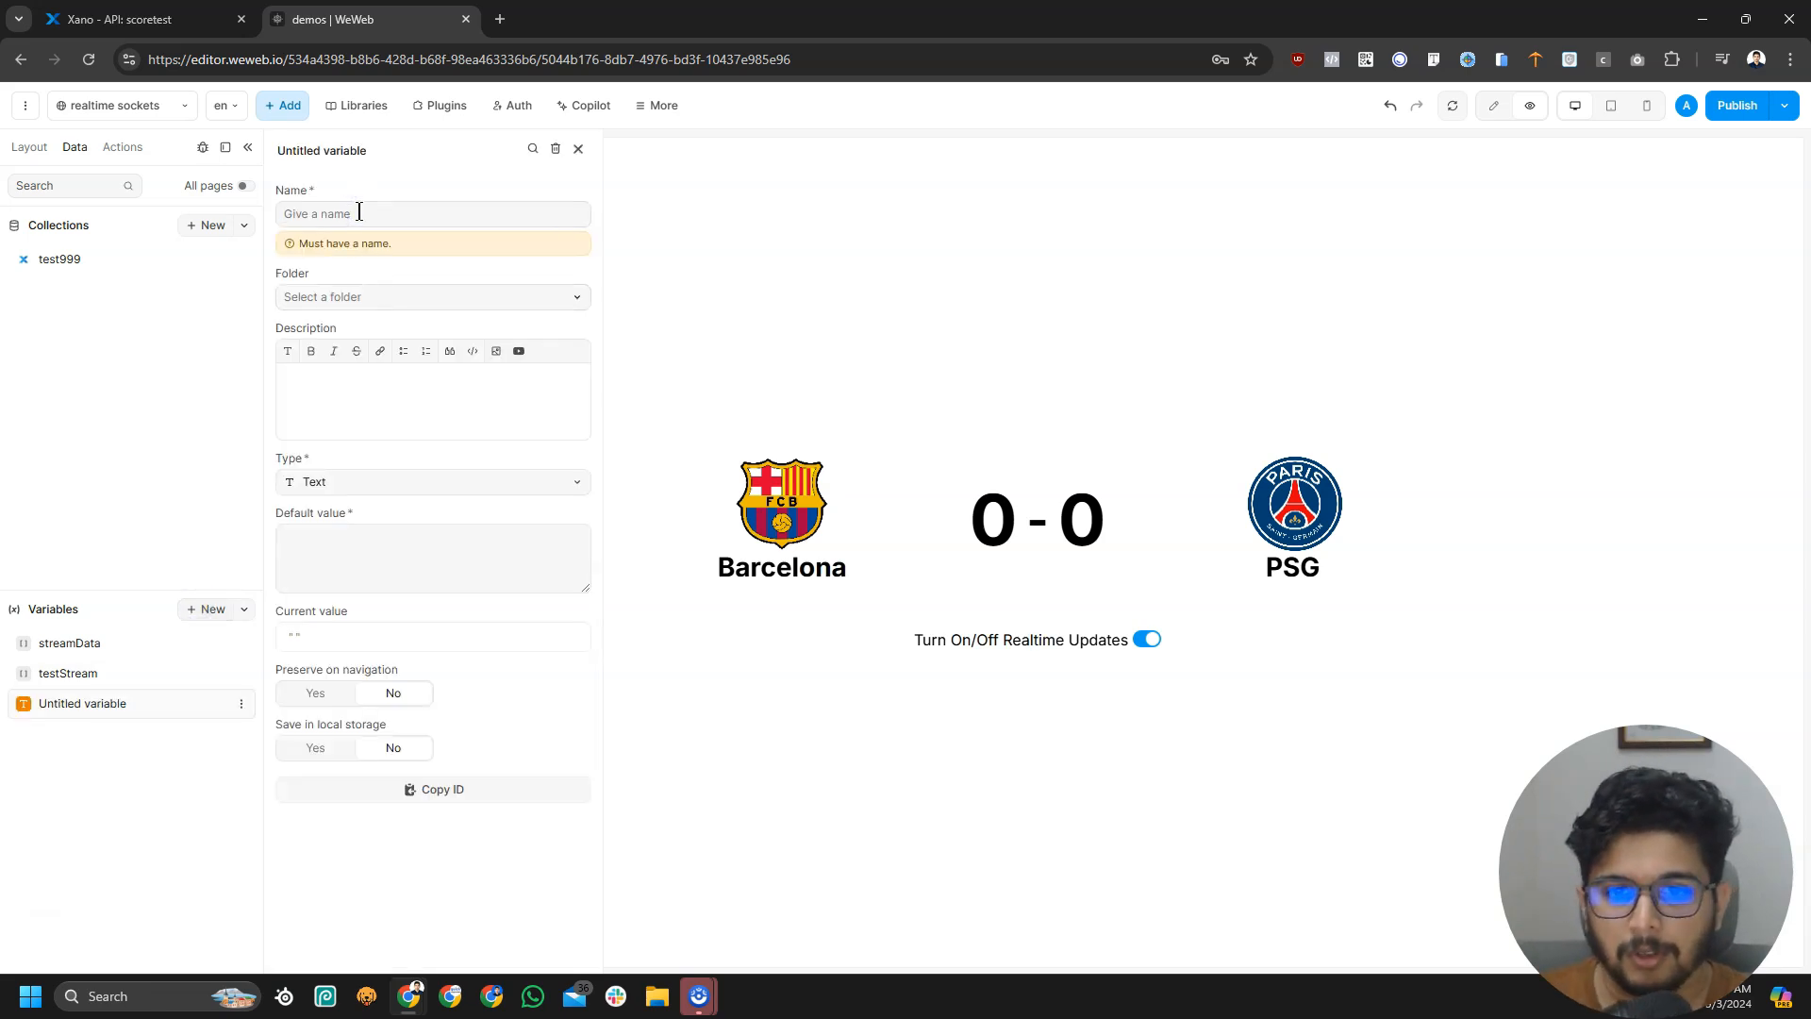
text(barcelona_)
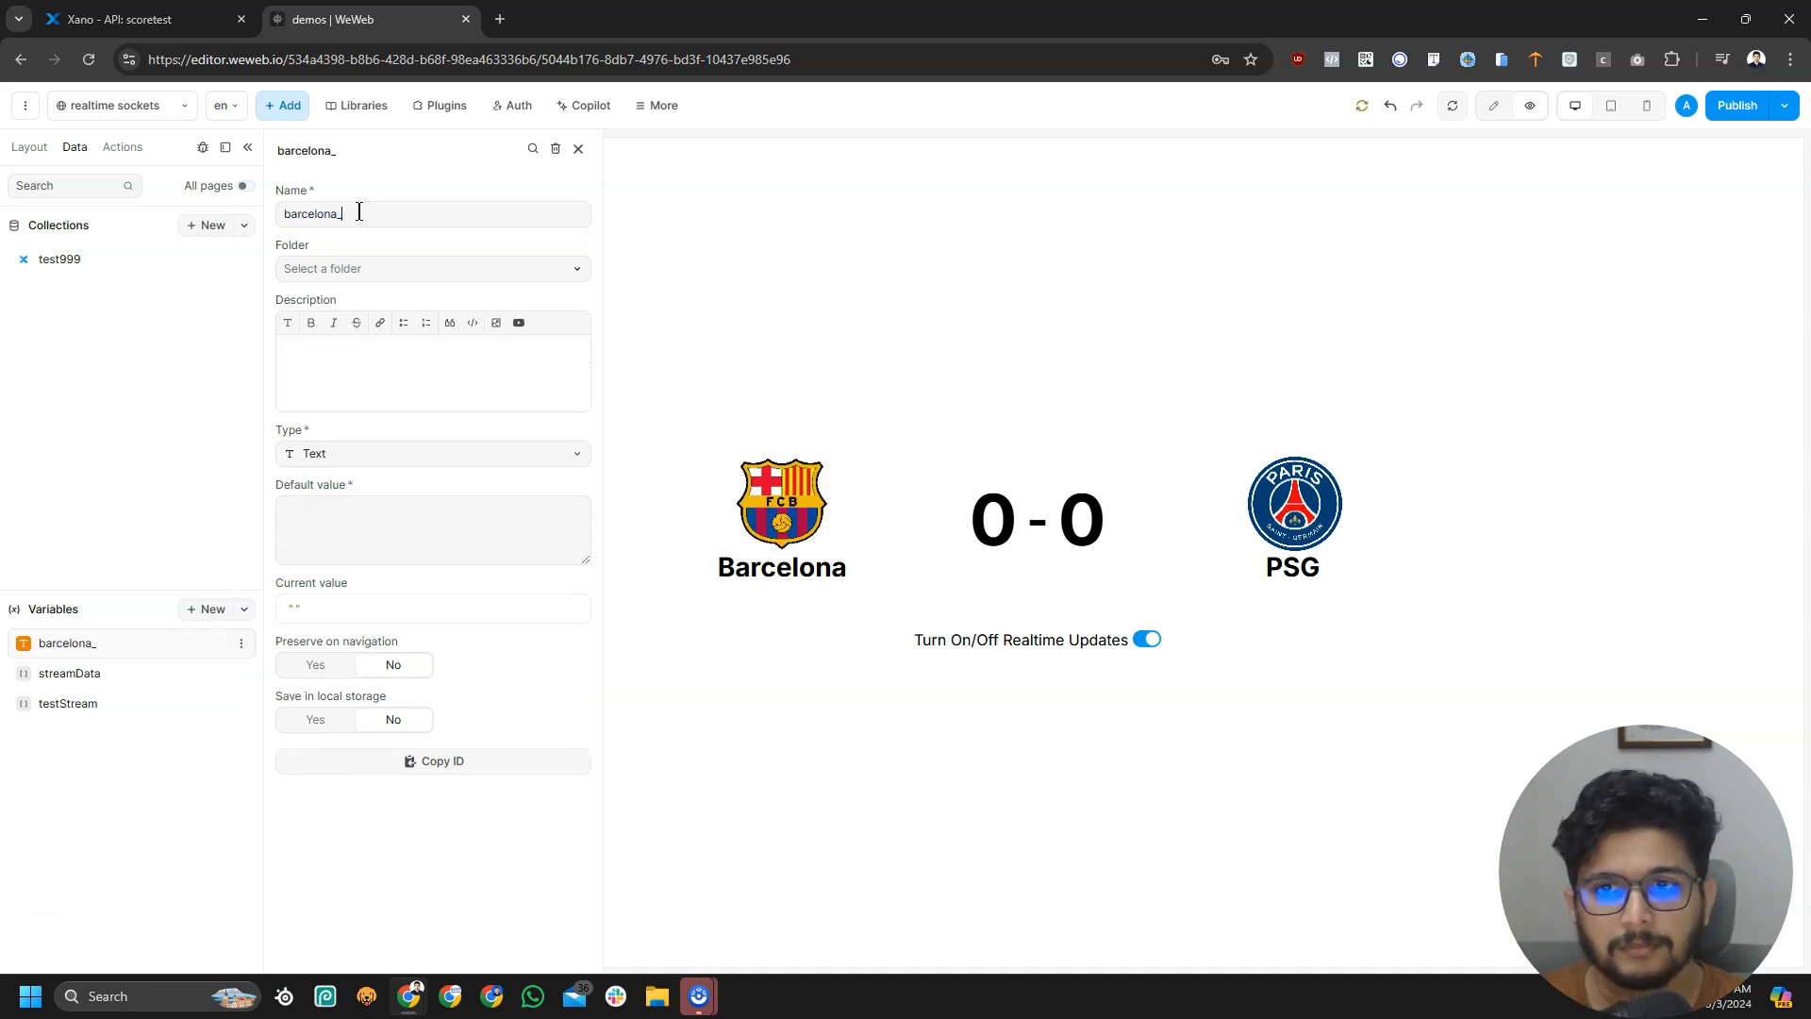
text(score)
key(ctrl+a)
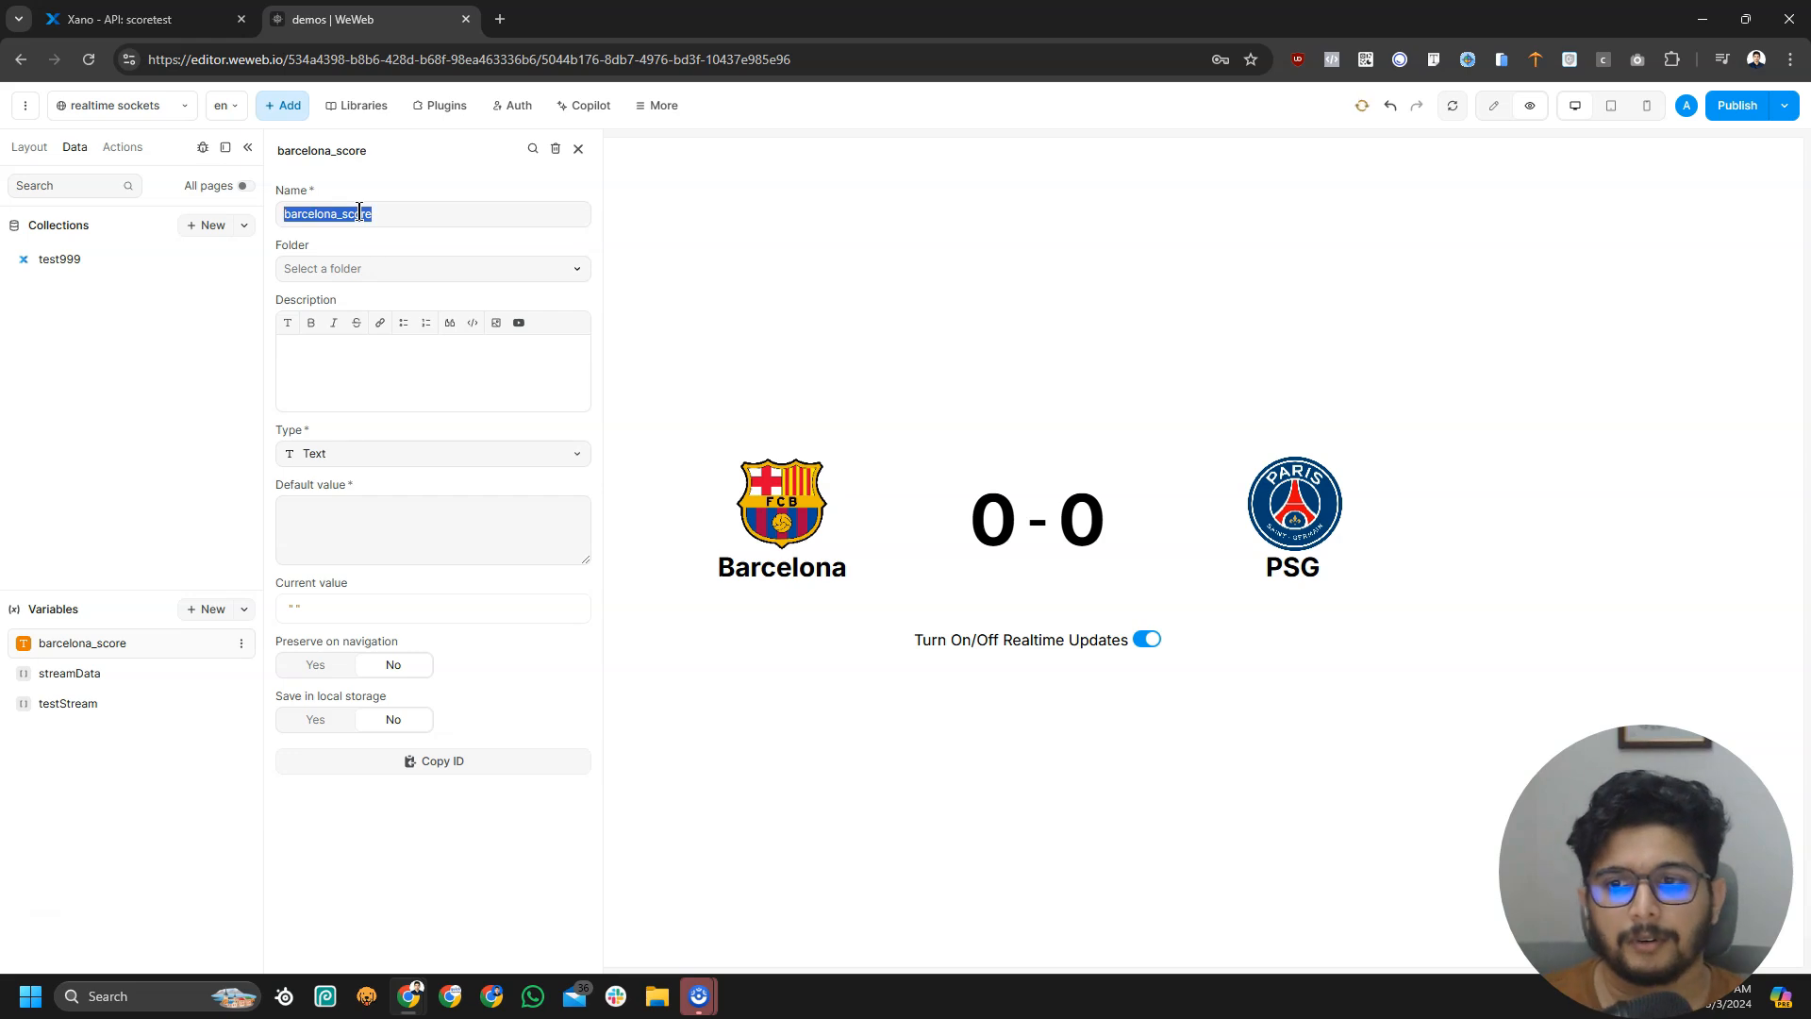
click(346, 455)
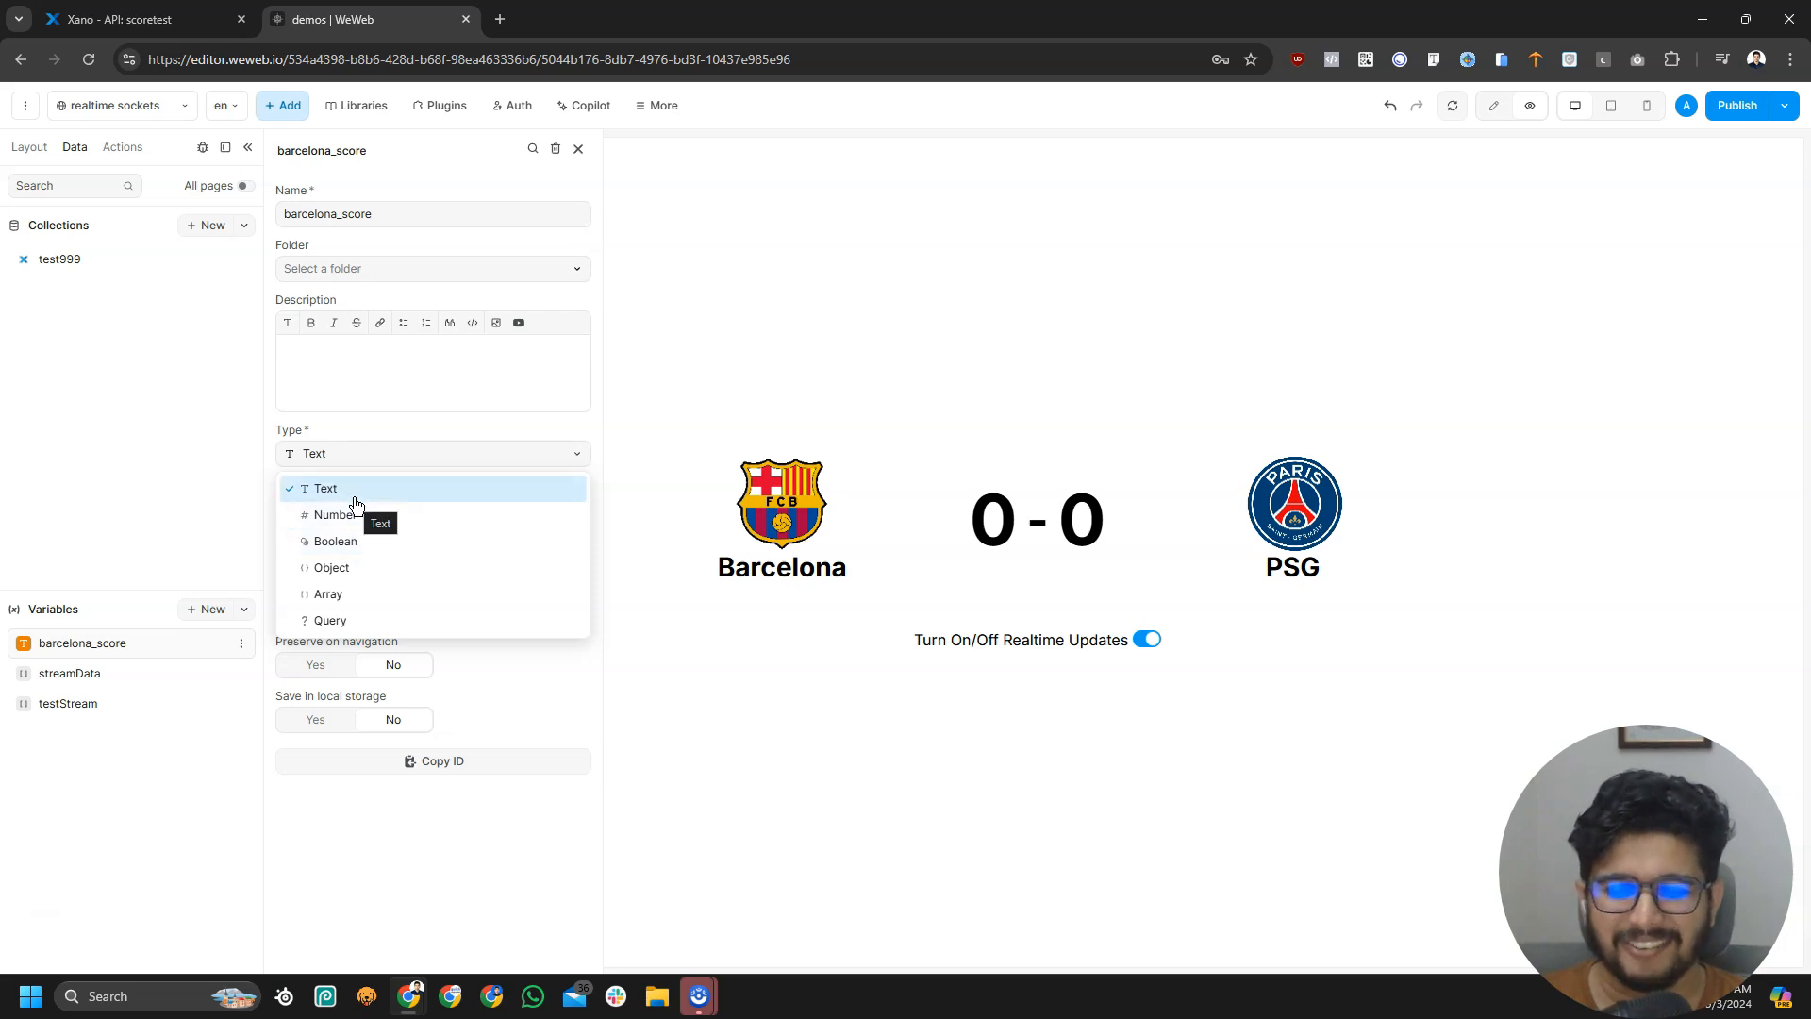
click(347, 491)
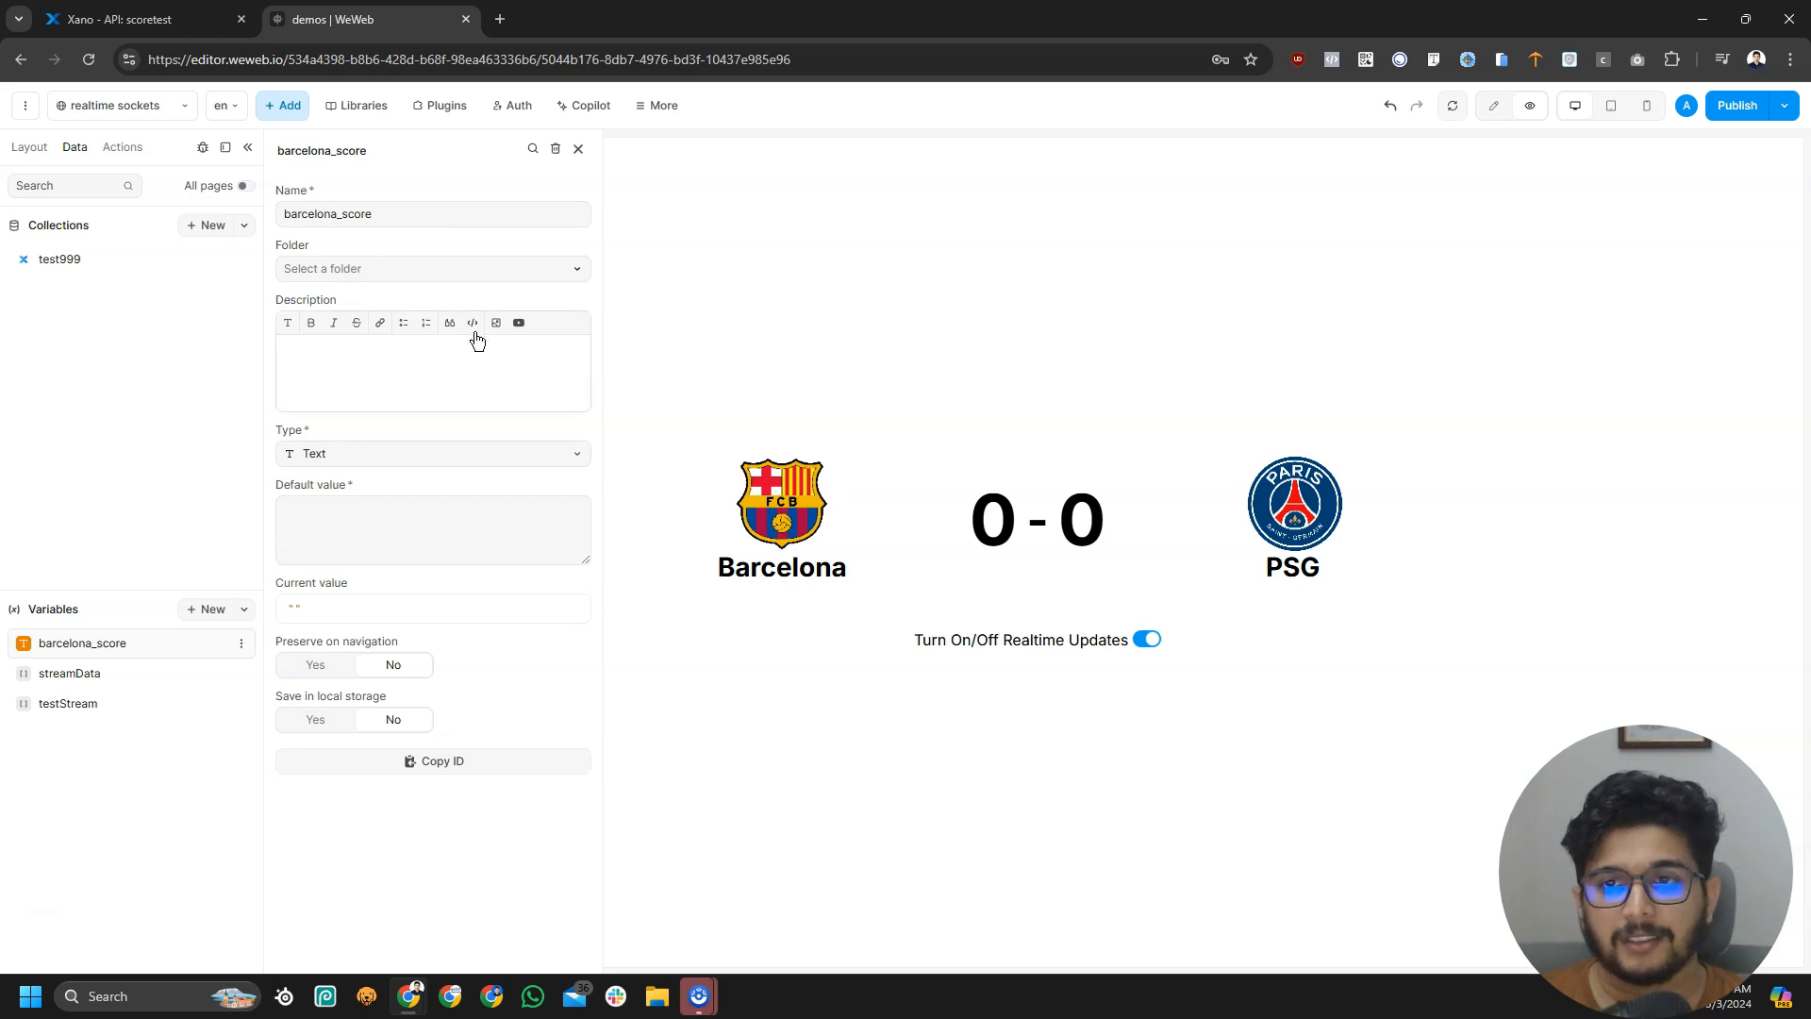
Give barcelona_score a default value of 0
drag(324, 213, 271, 214)
click(420, 212)
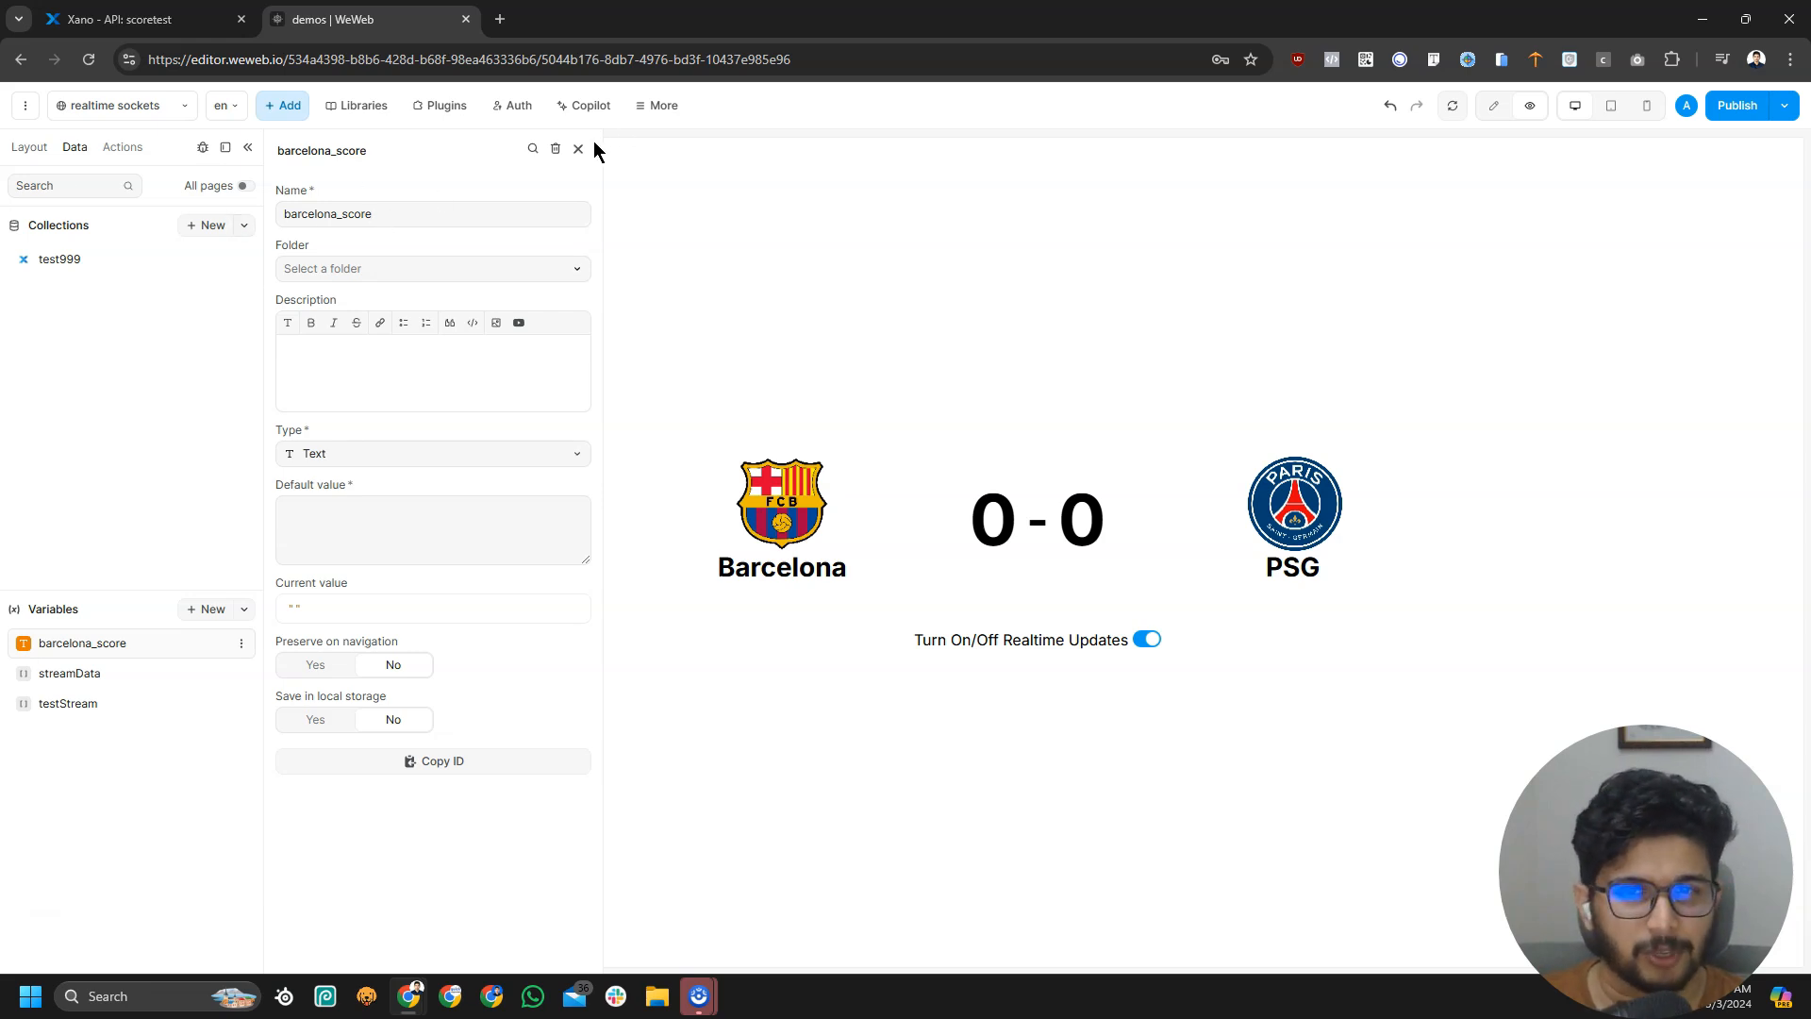
drag(429, 210, 225, 207)
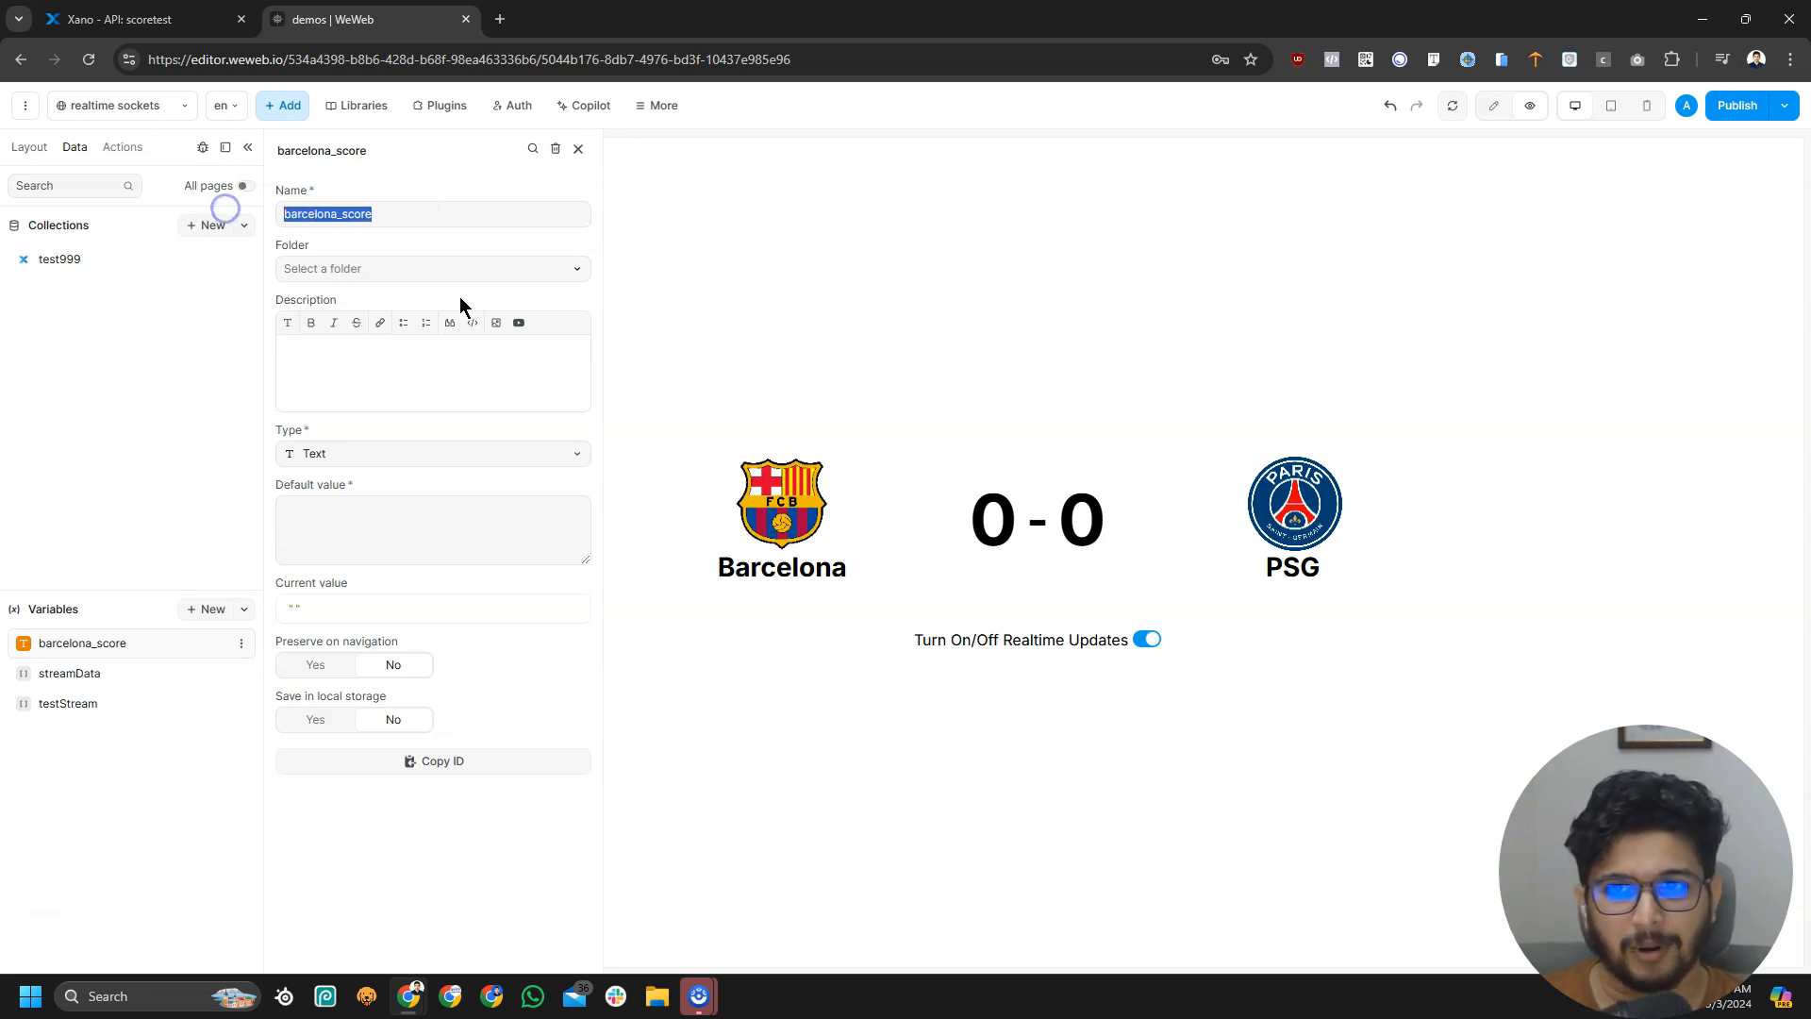
click(362, 512)
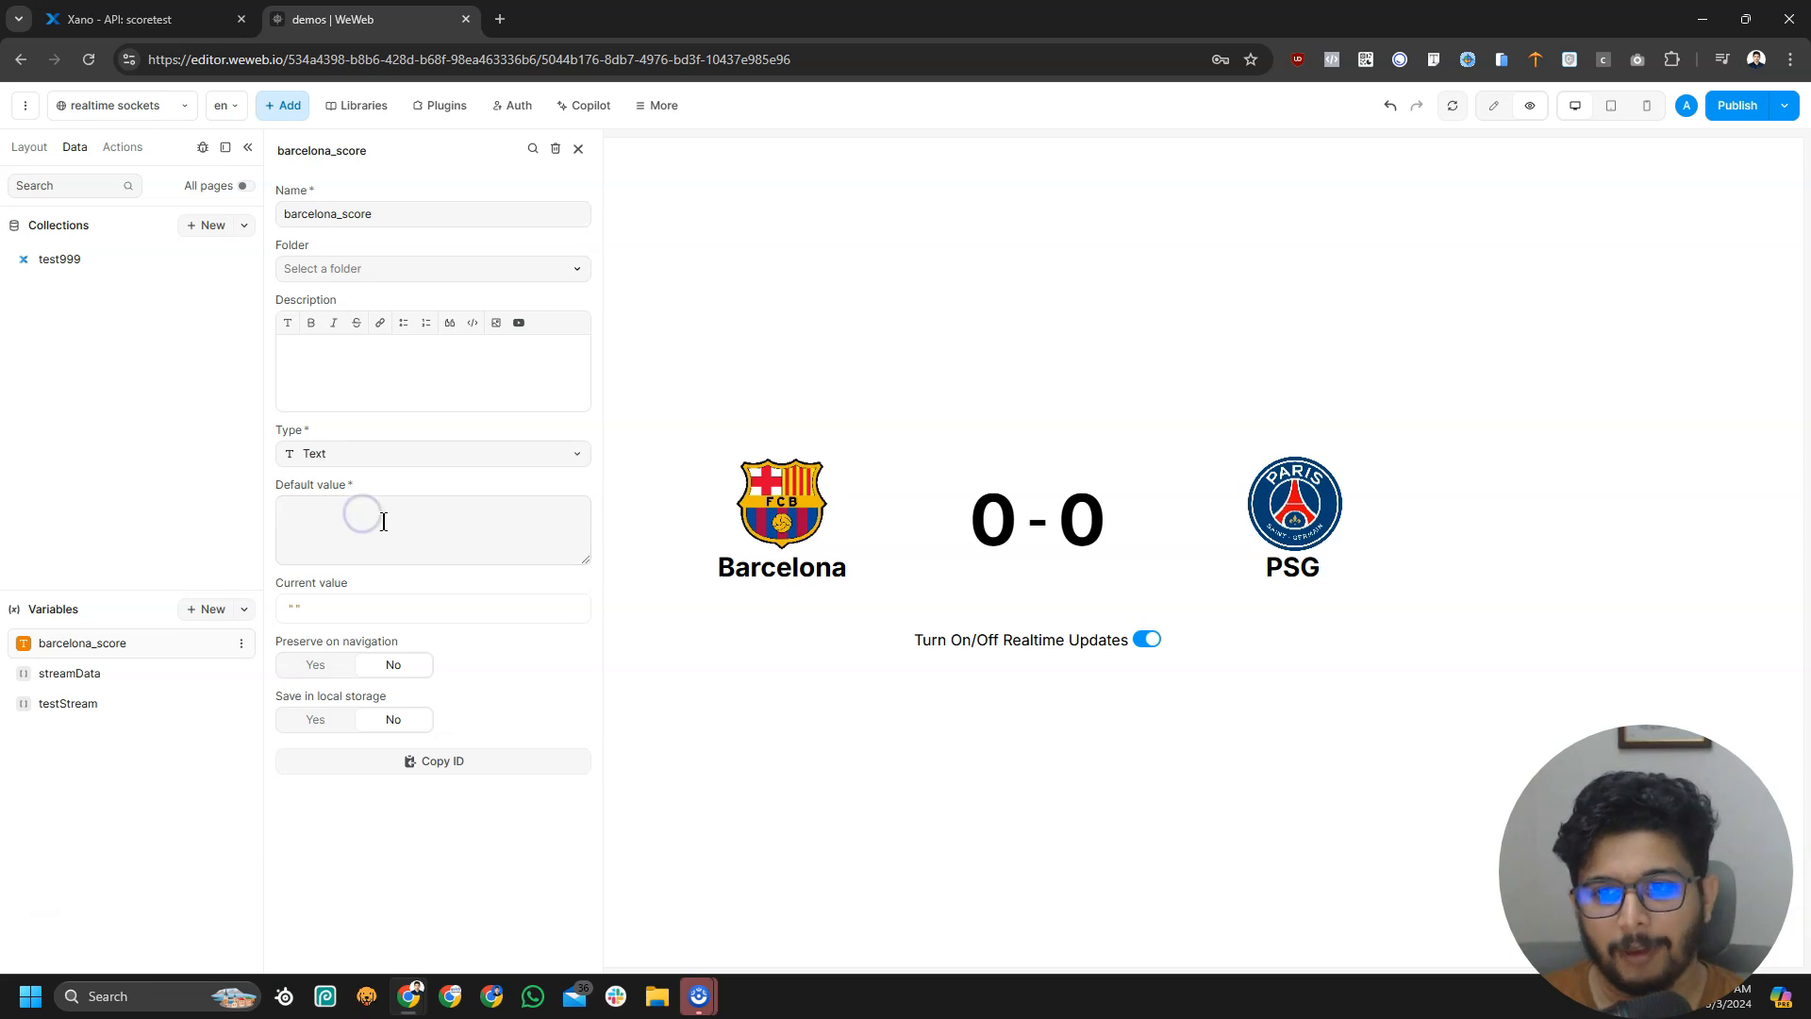
text(0)
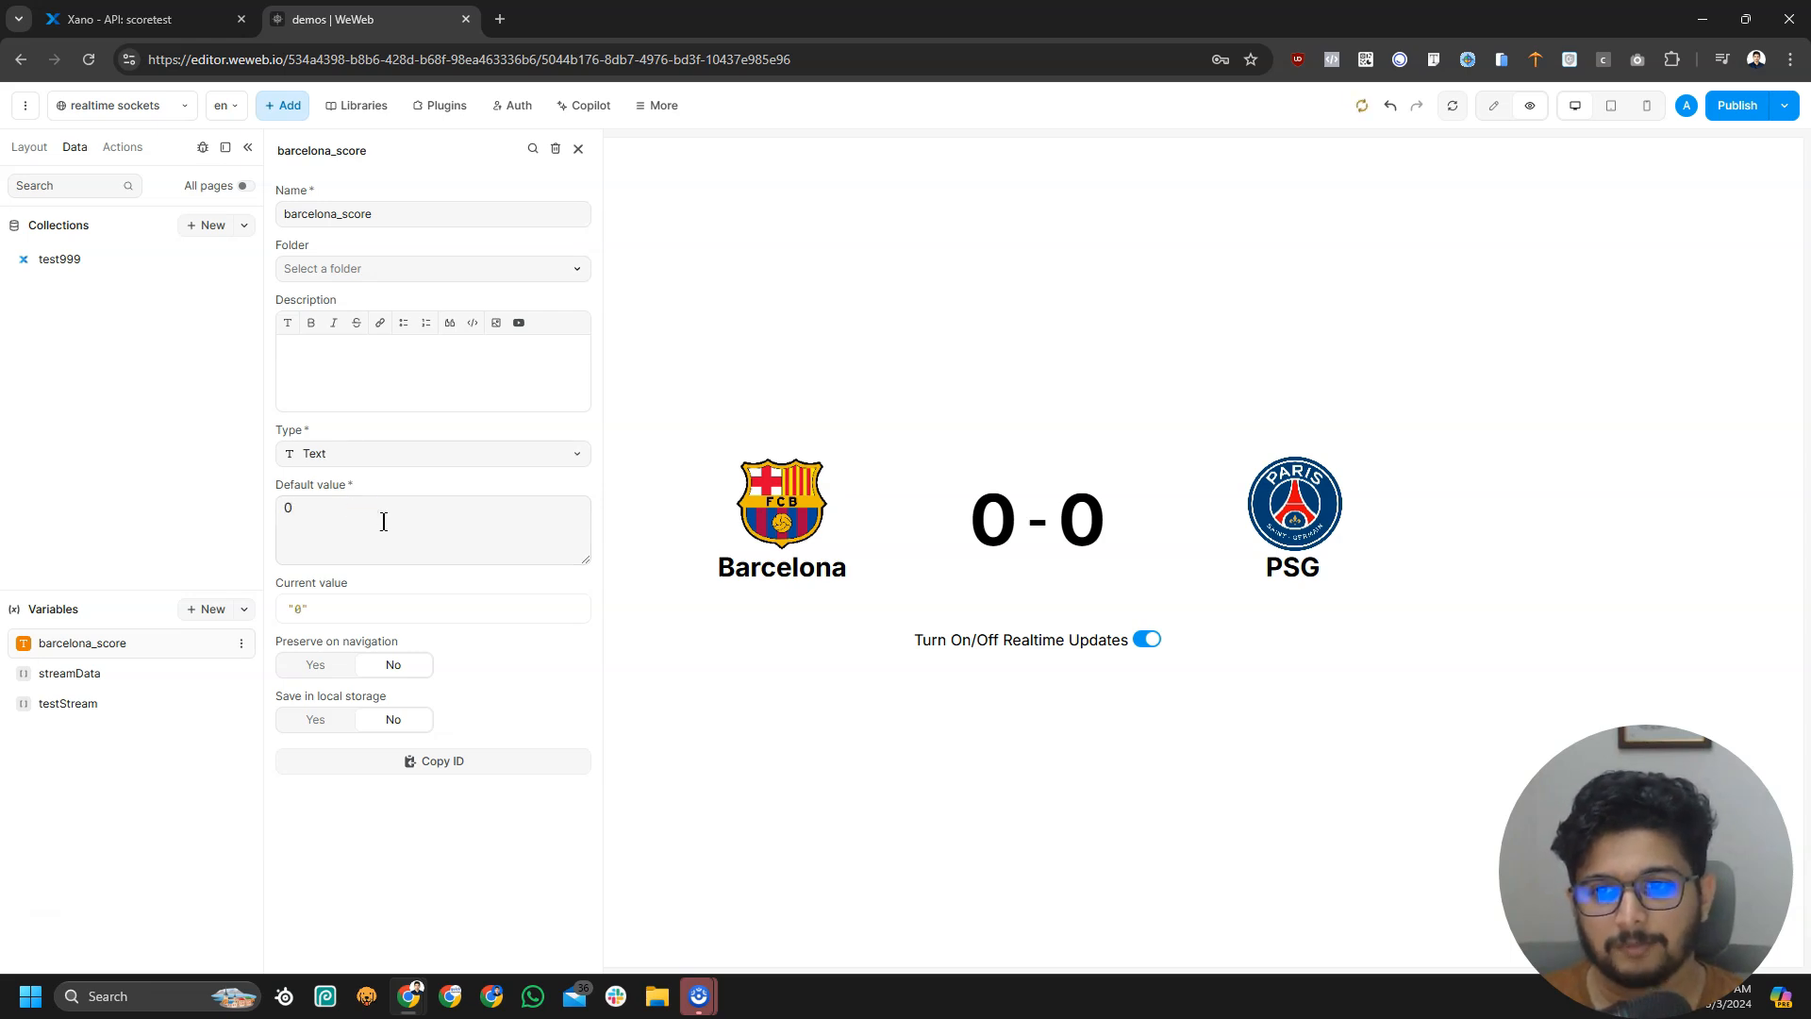
click(433, 858)
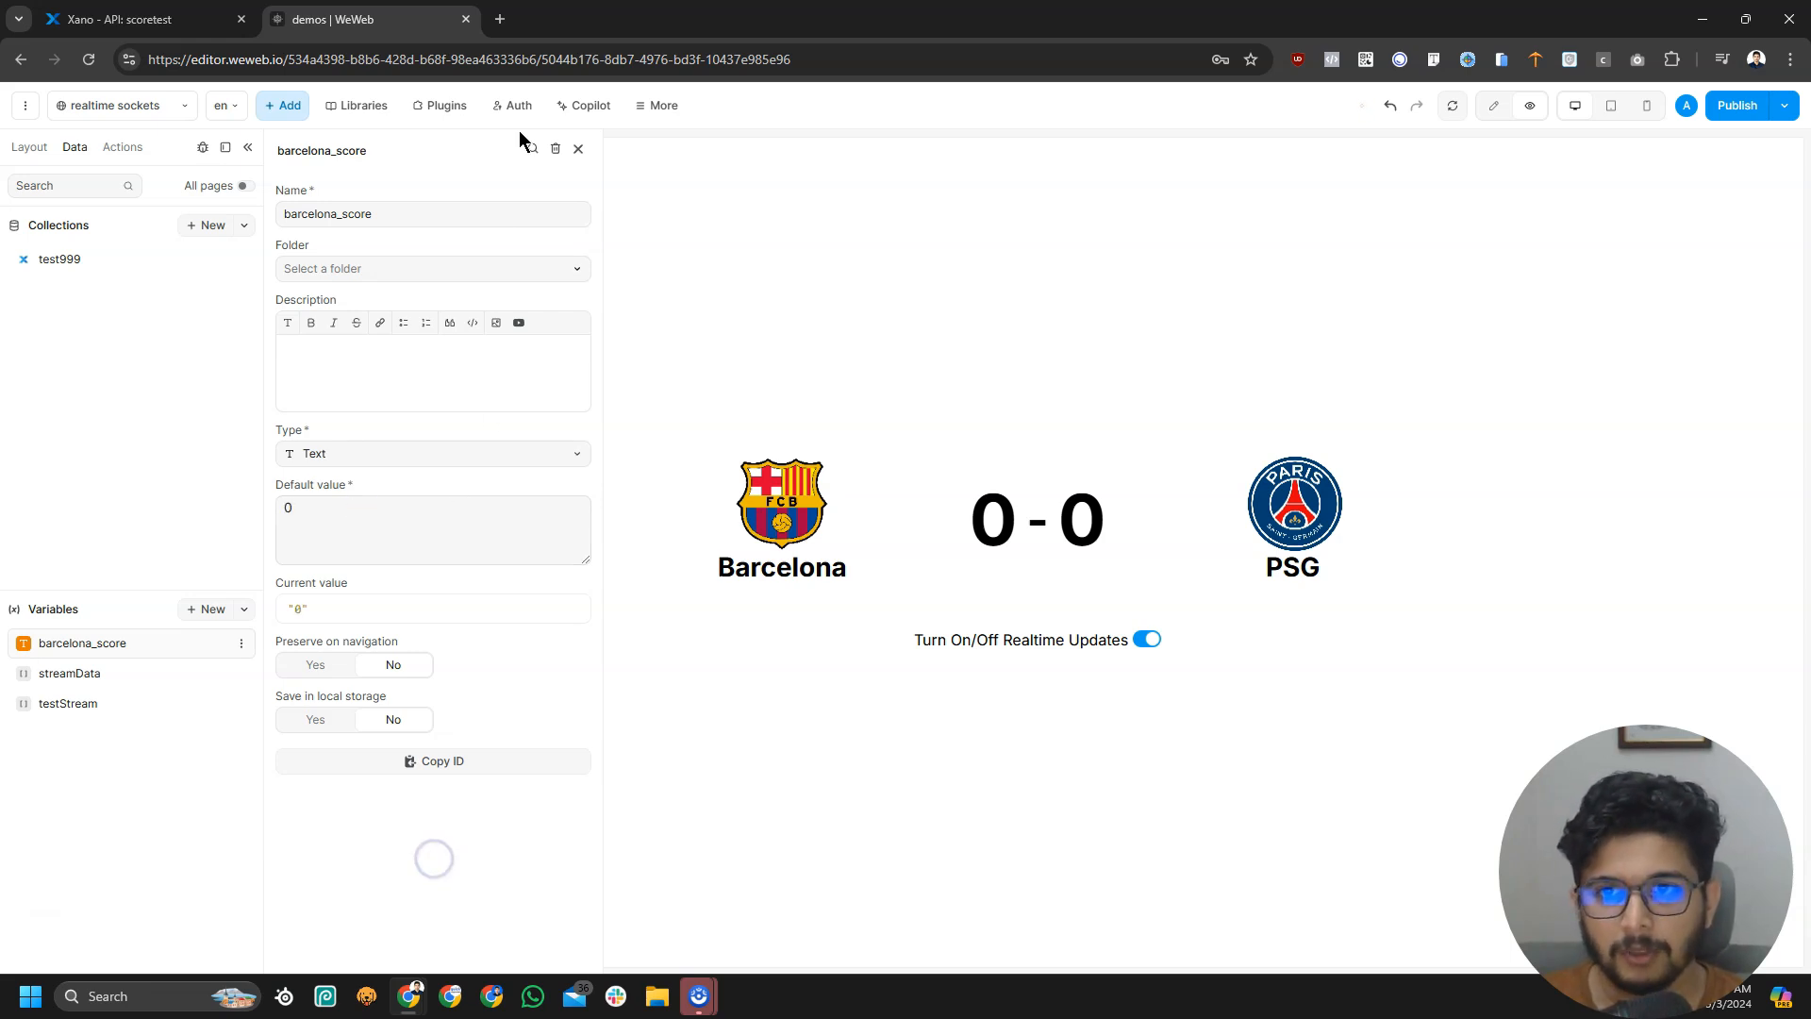
click(581, 149)
Duplicate barcelona_score and rename the copy psg_score
click(242, 644)
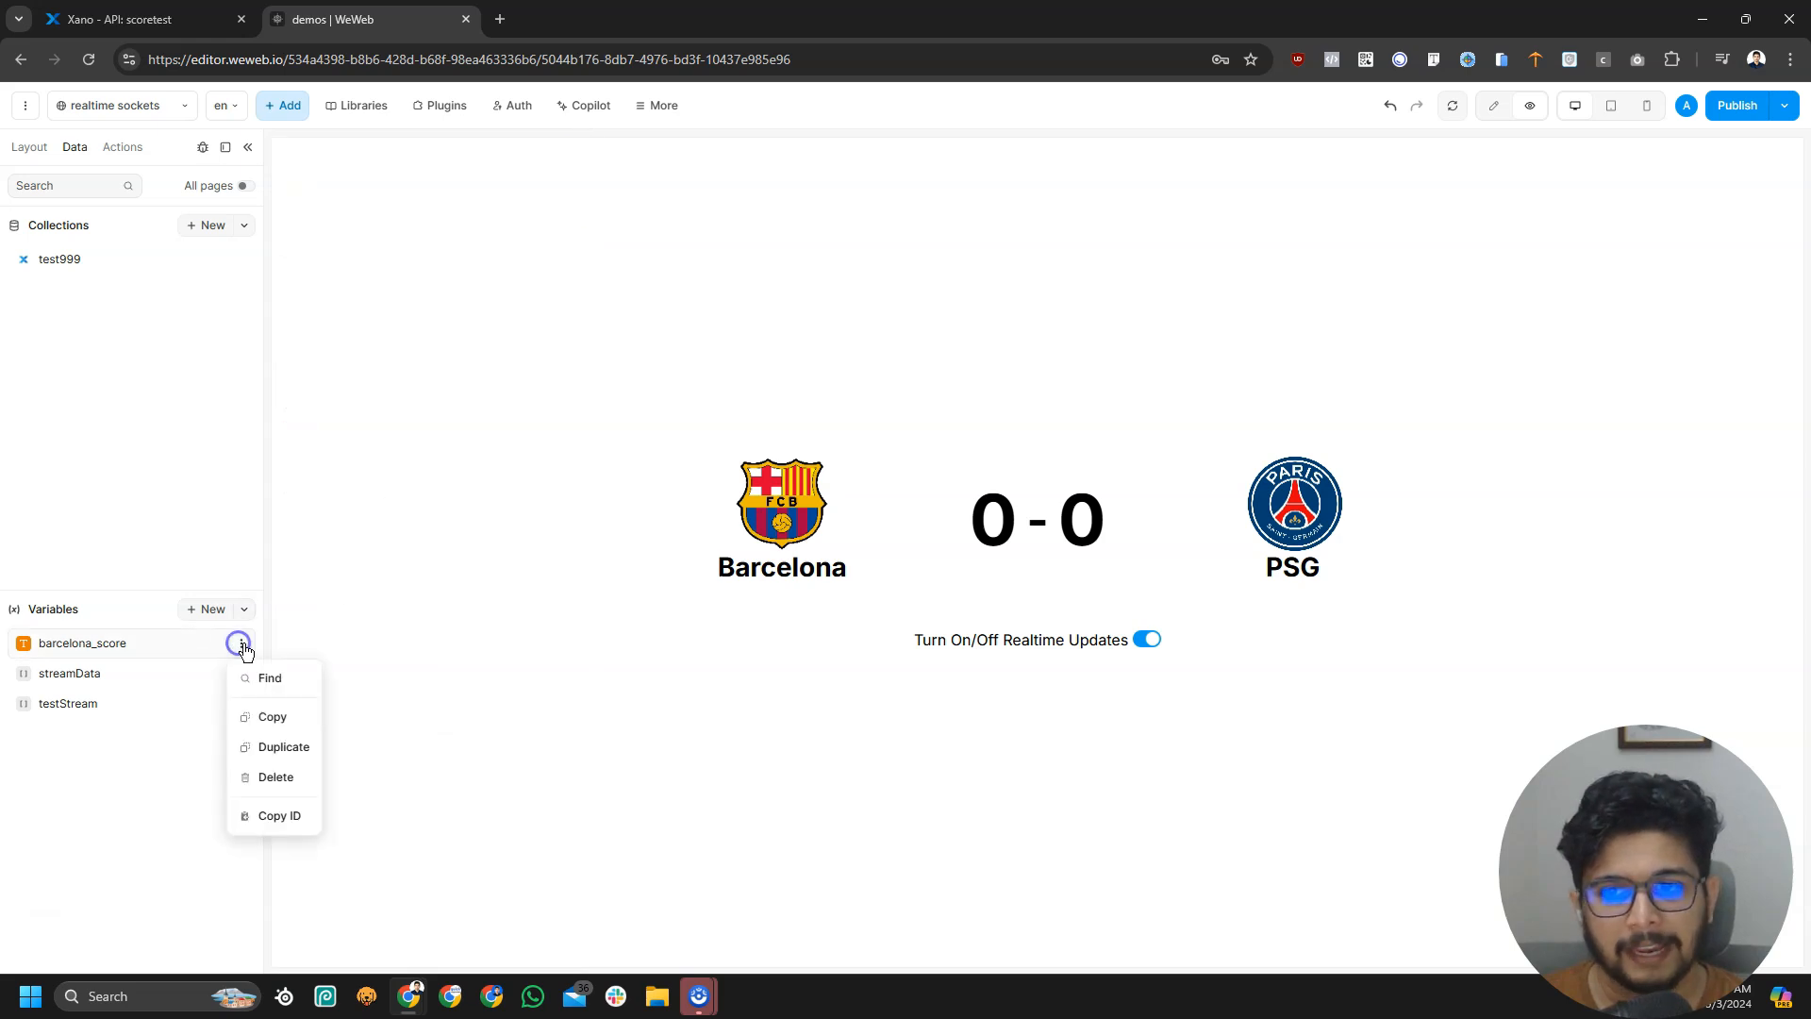
click(284, 748)
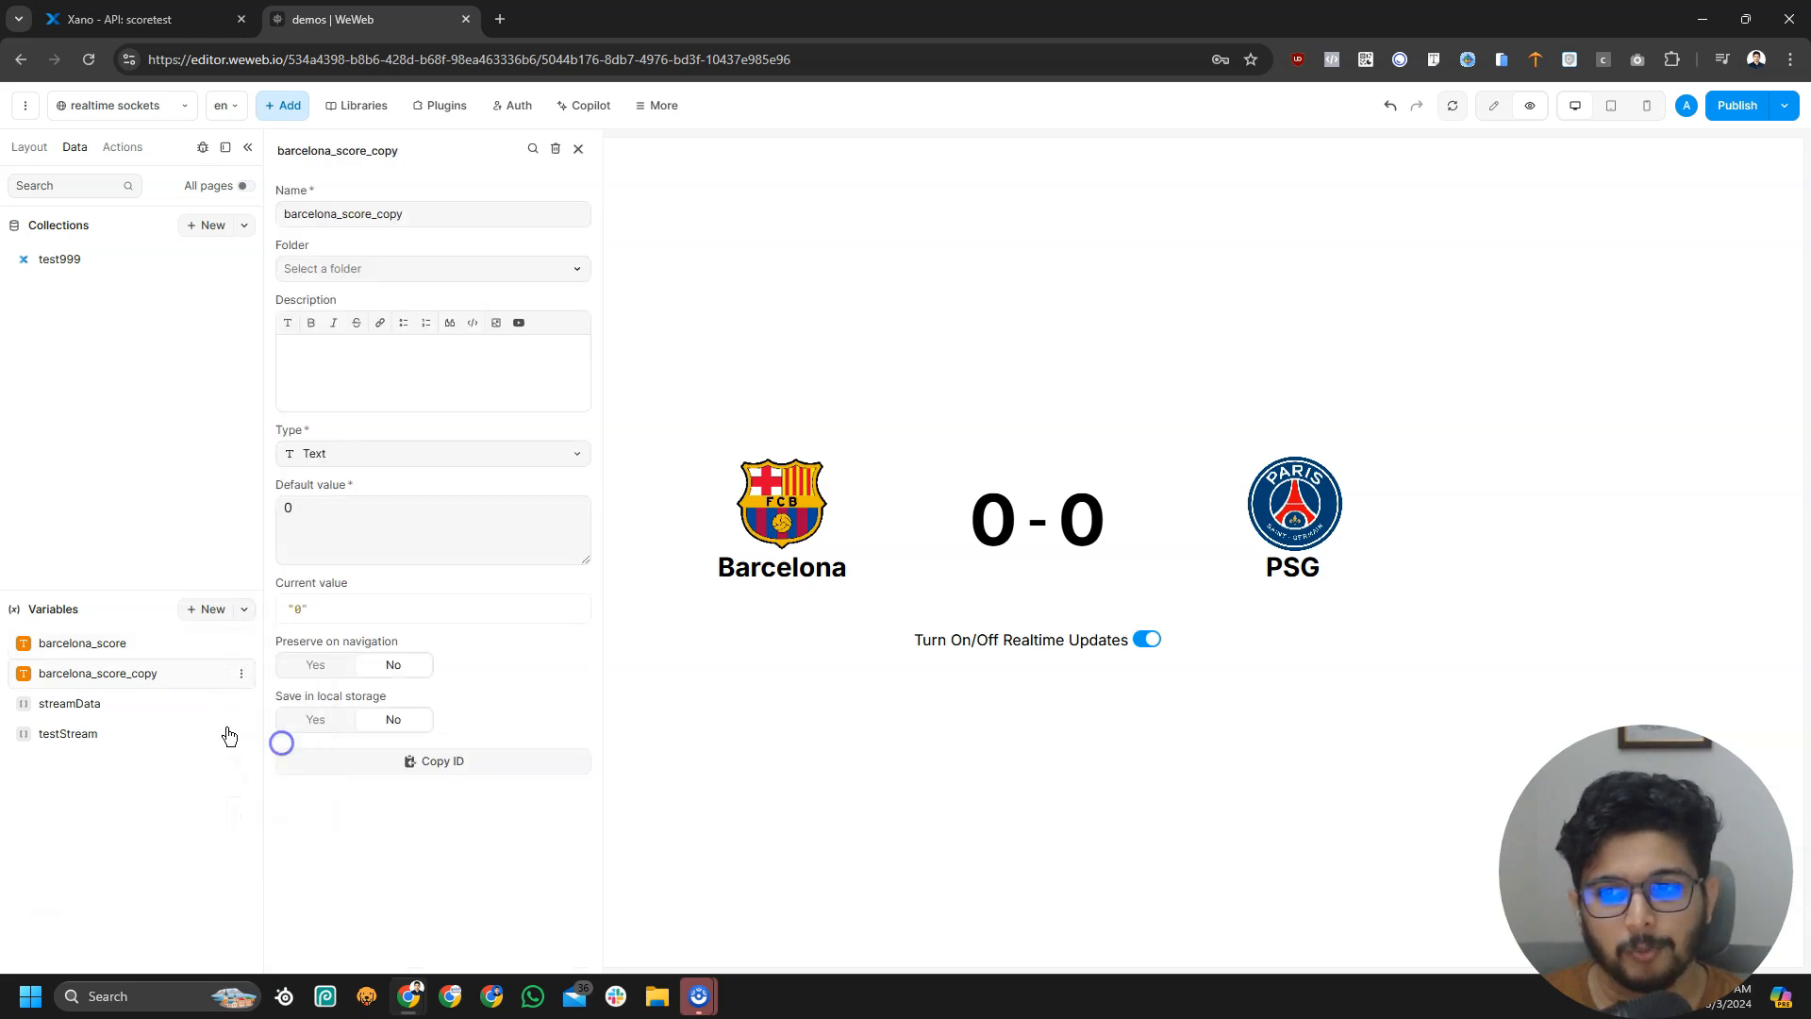
double_click(414, 206)
text(psg)
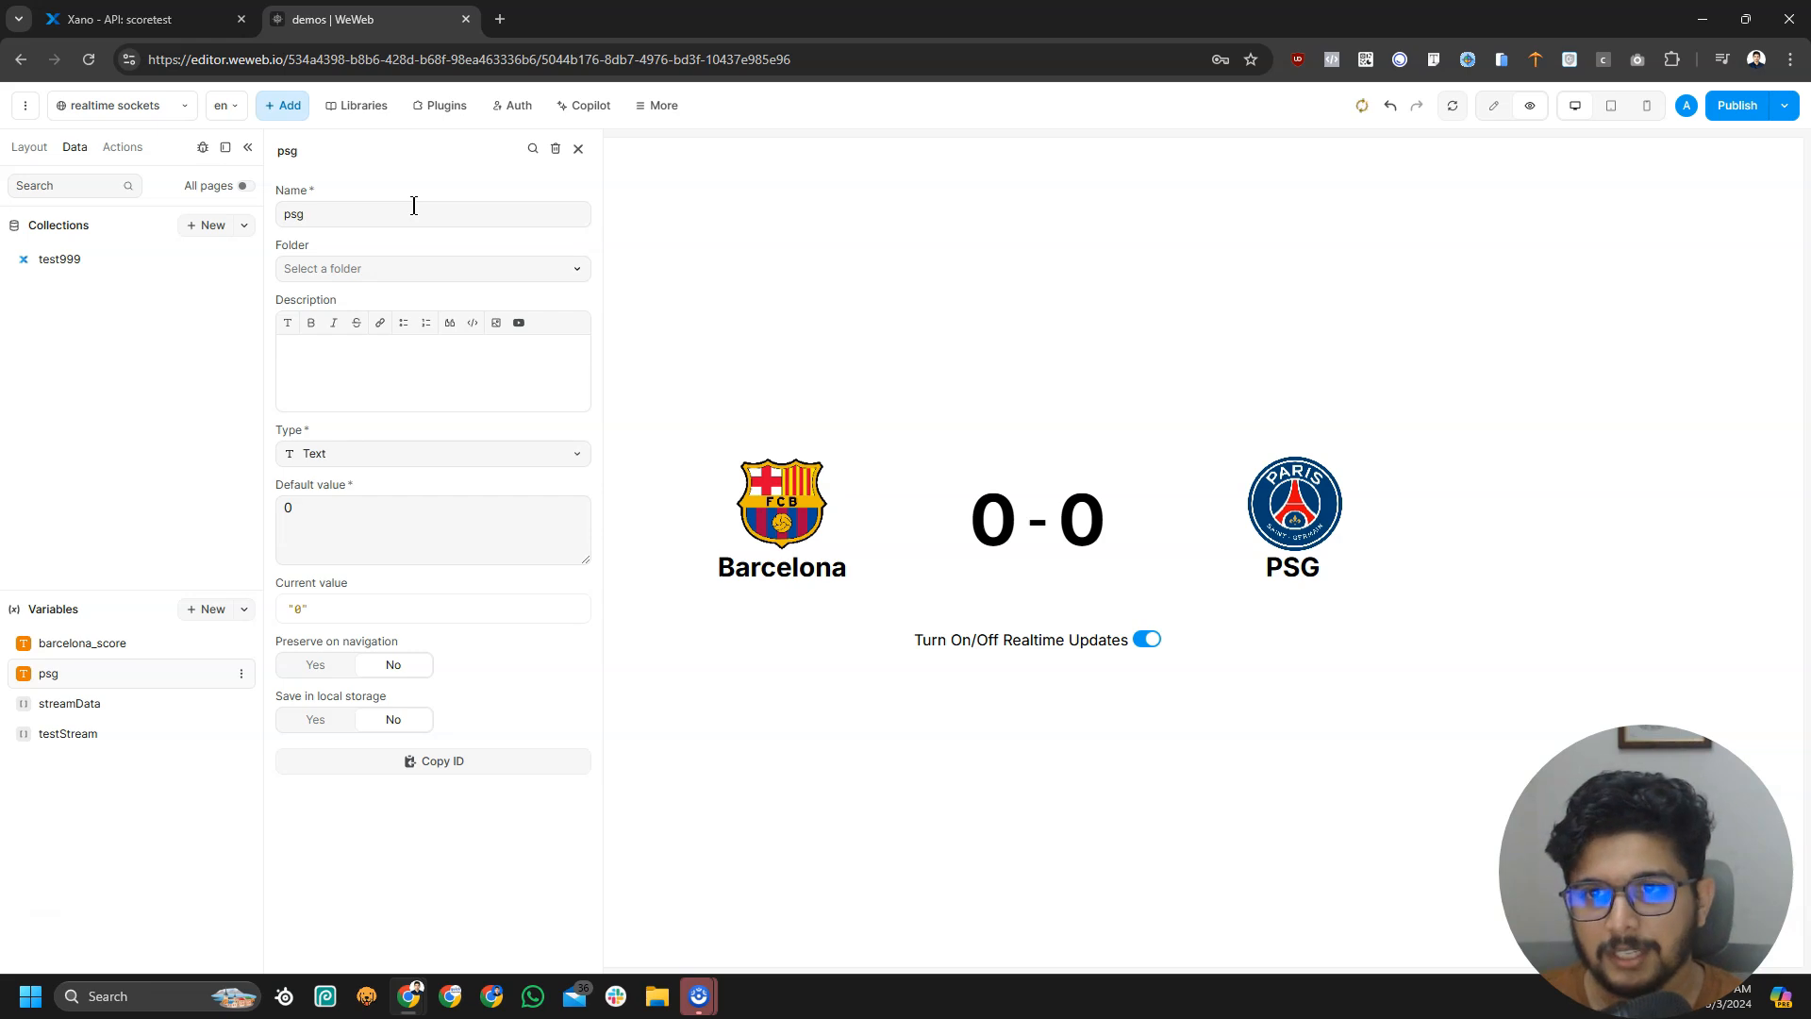
text(_score)
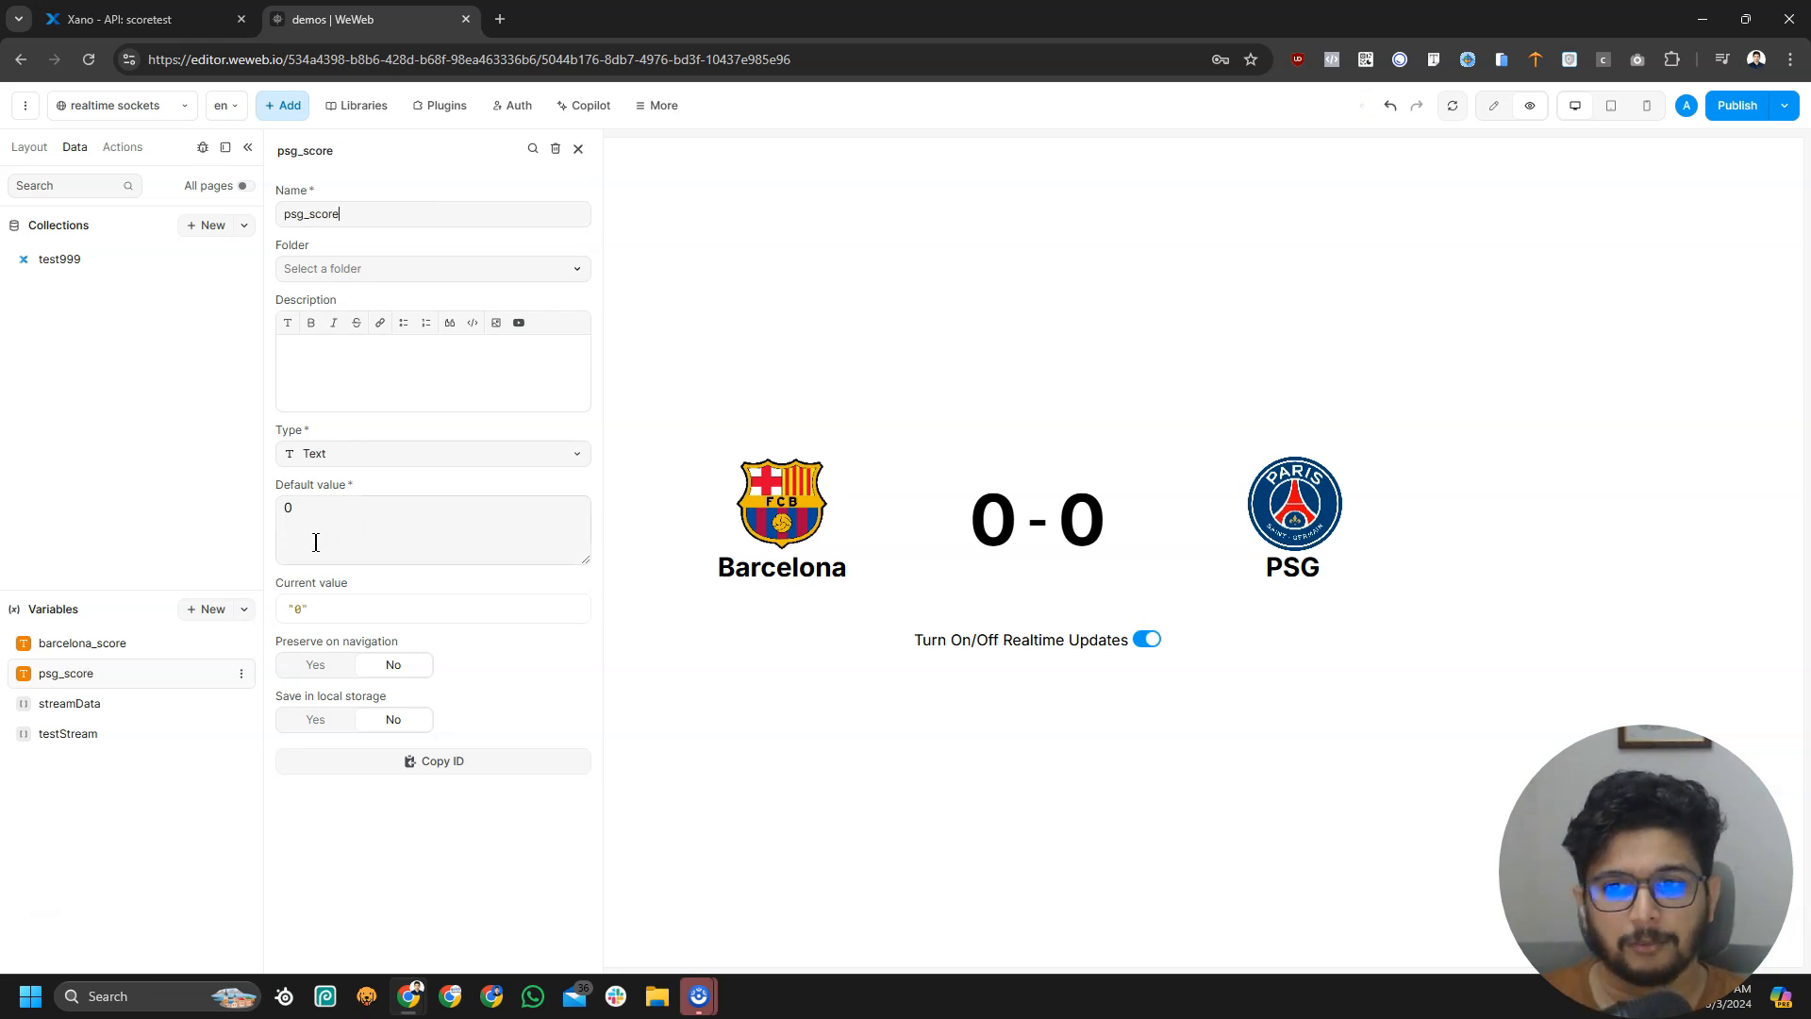
click(579, 149)
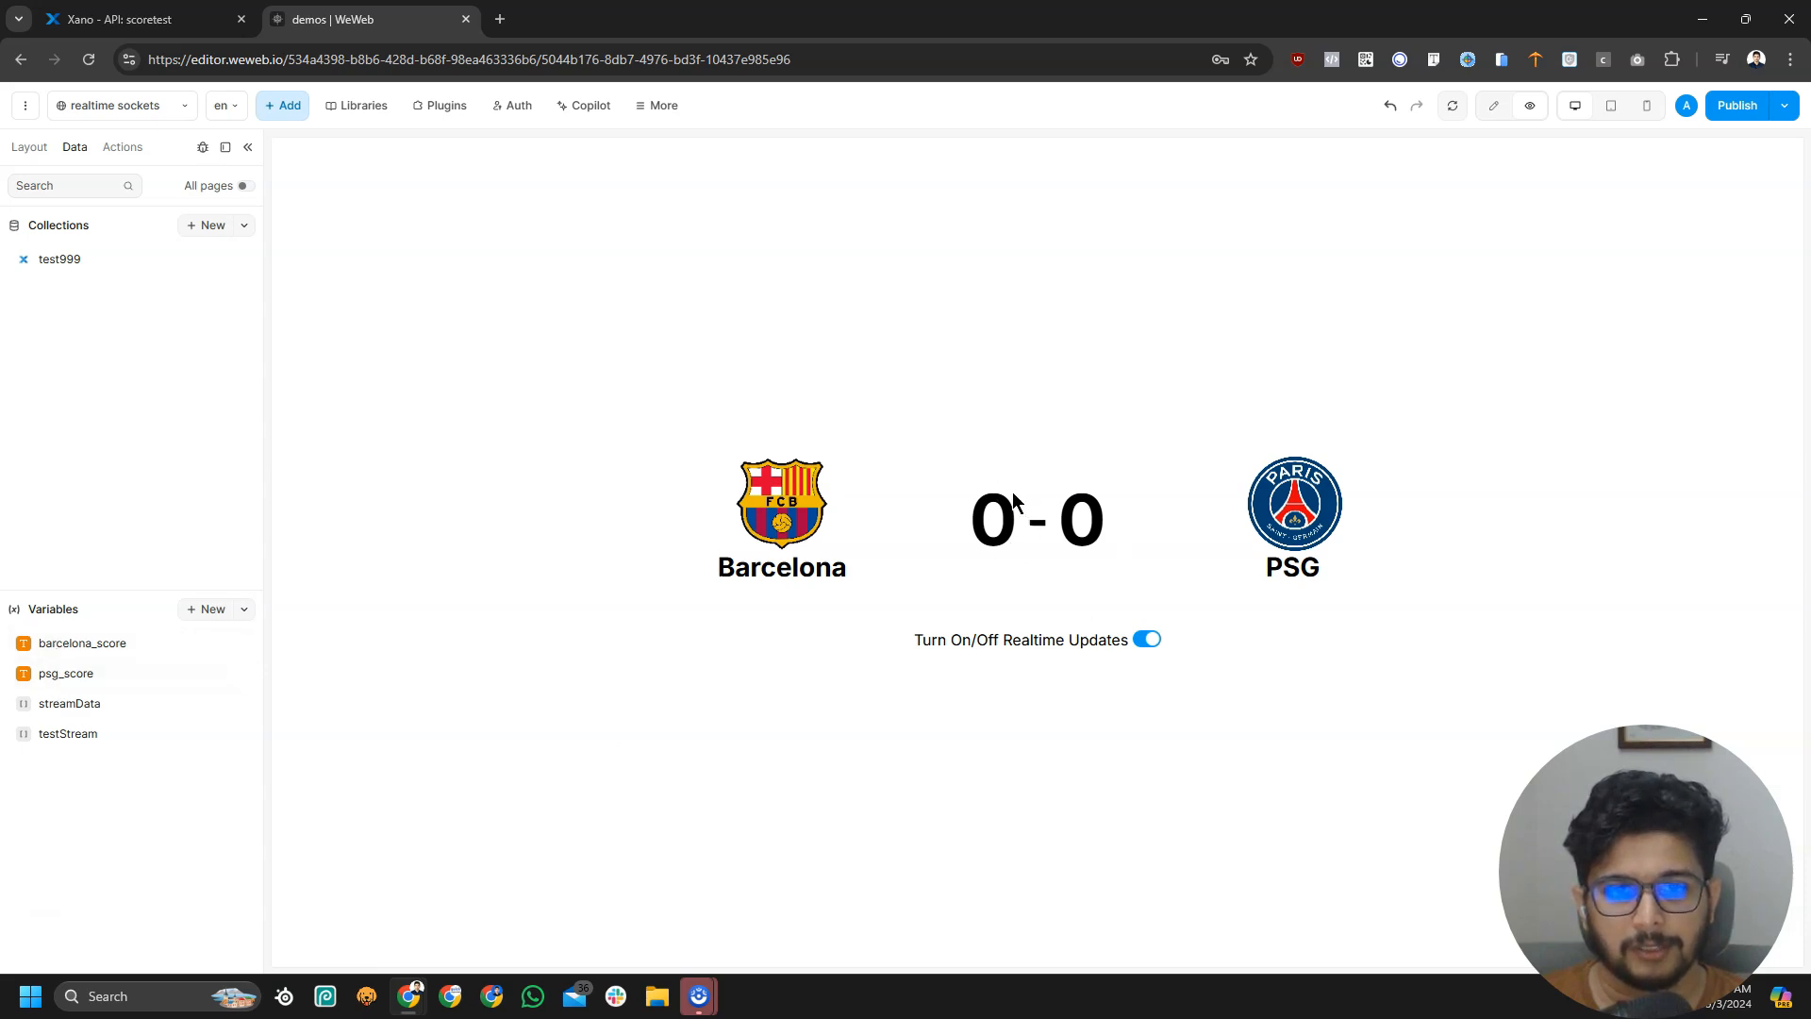
Bind the left score text to the barcelona_score variable
click(1493, 104)
click(844, 524)
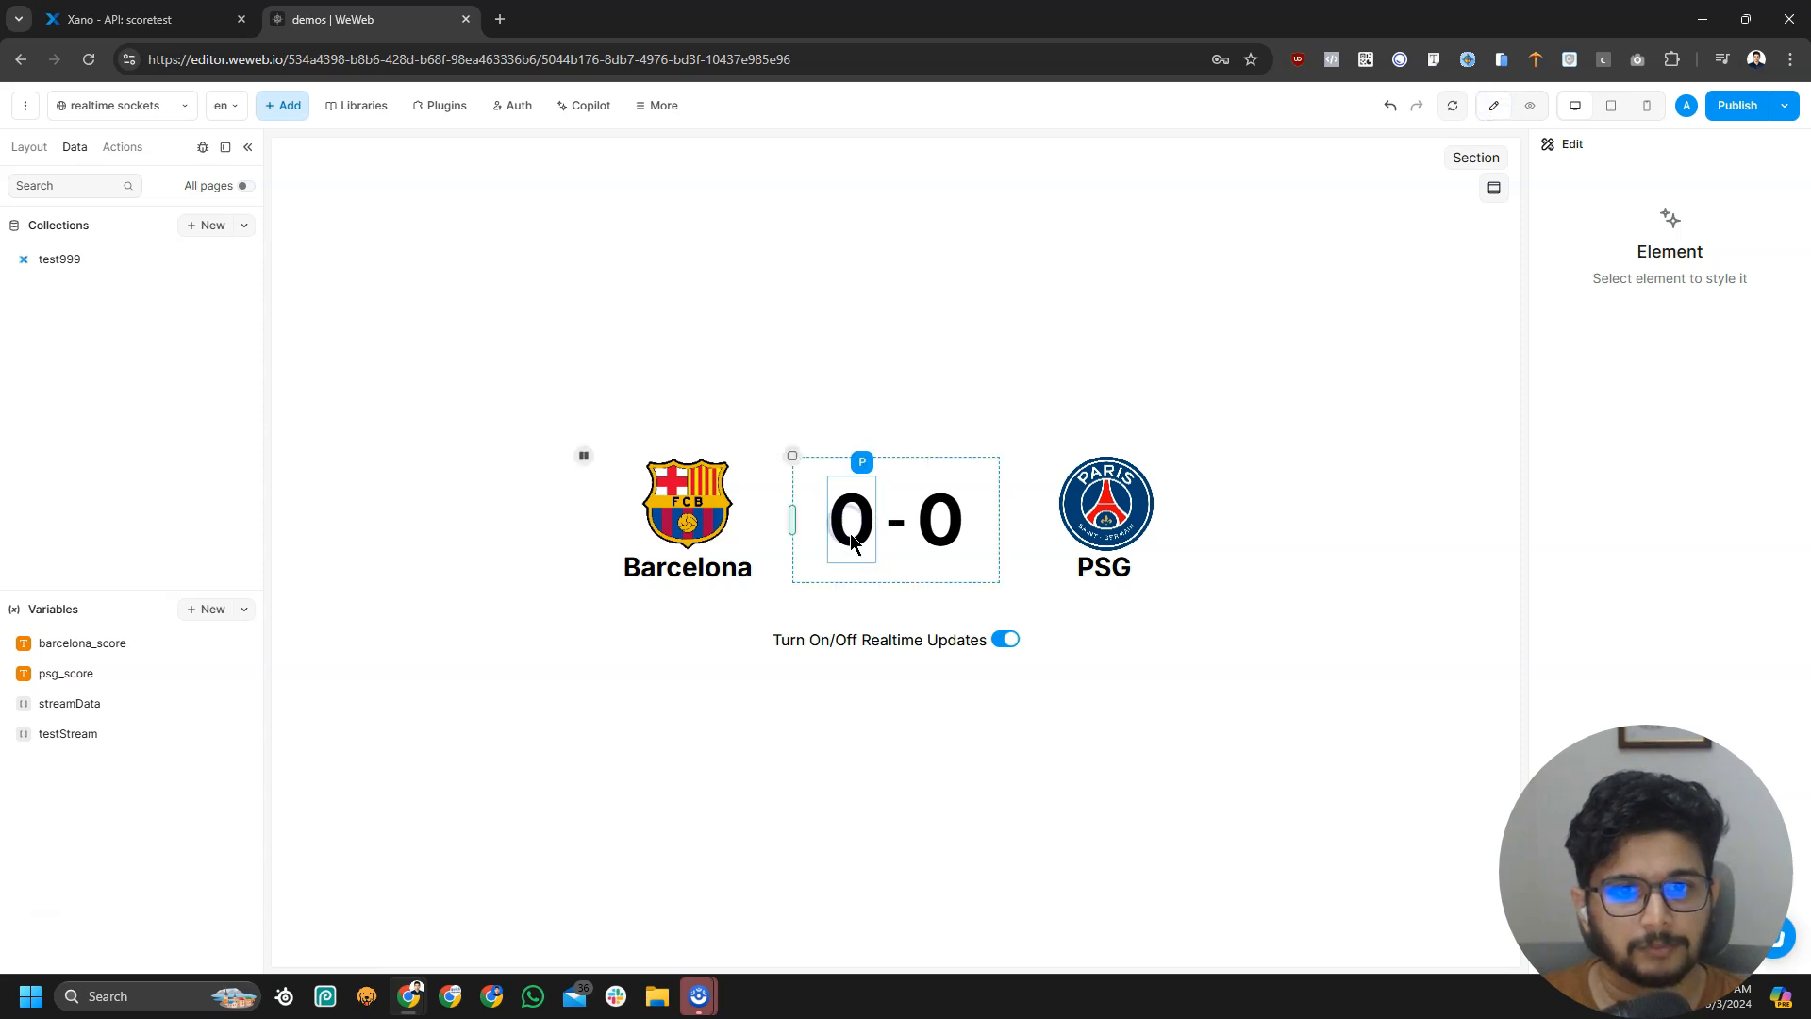
click(852, 522)
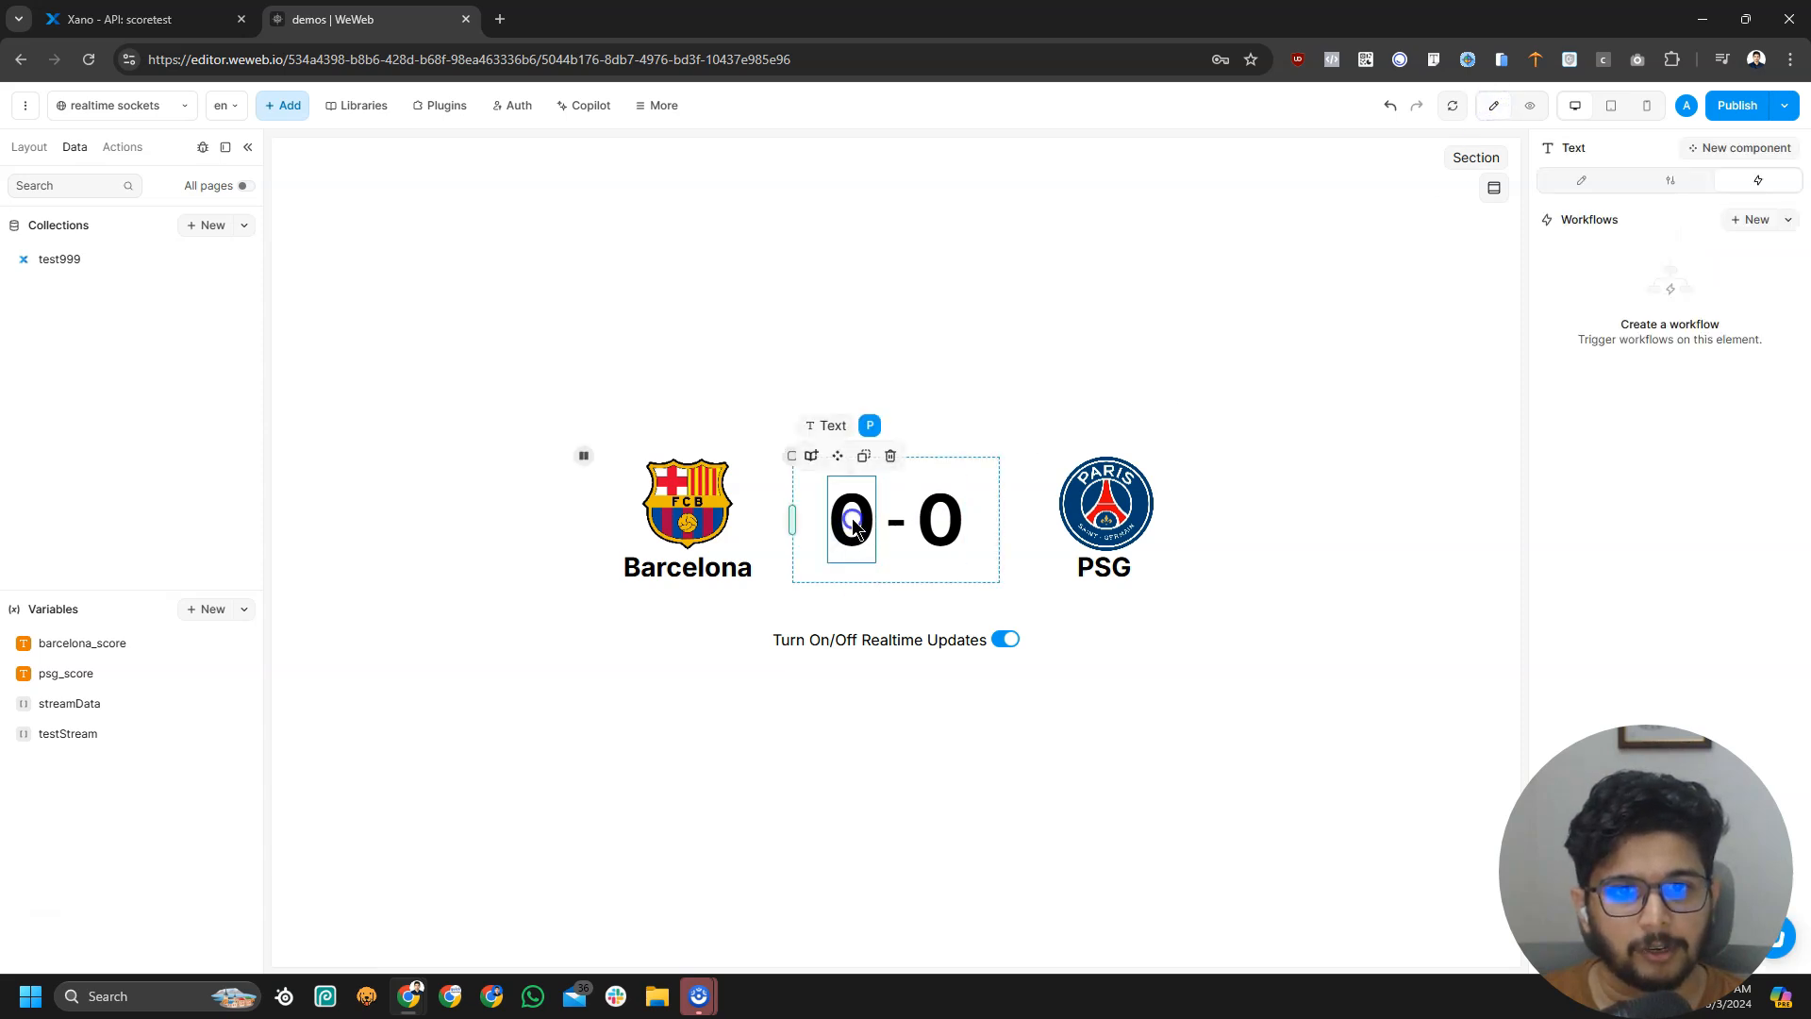
click(1602, 180)
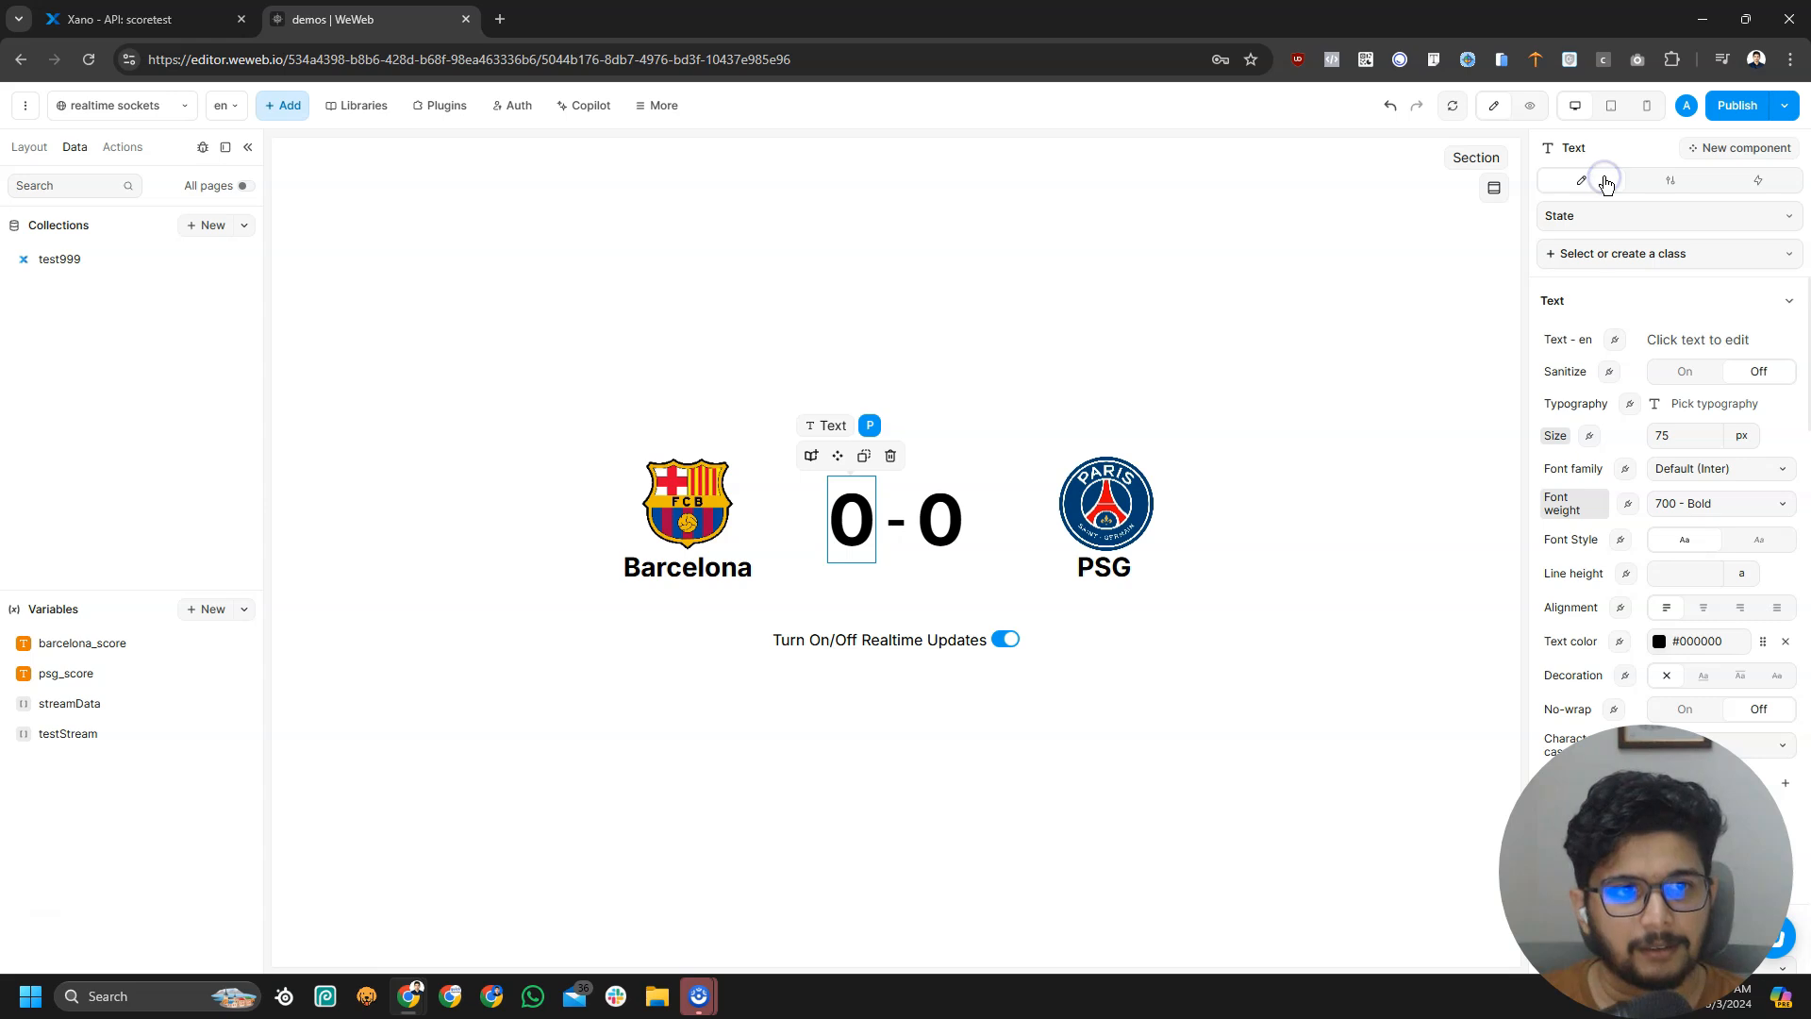
click(1617, 340)
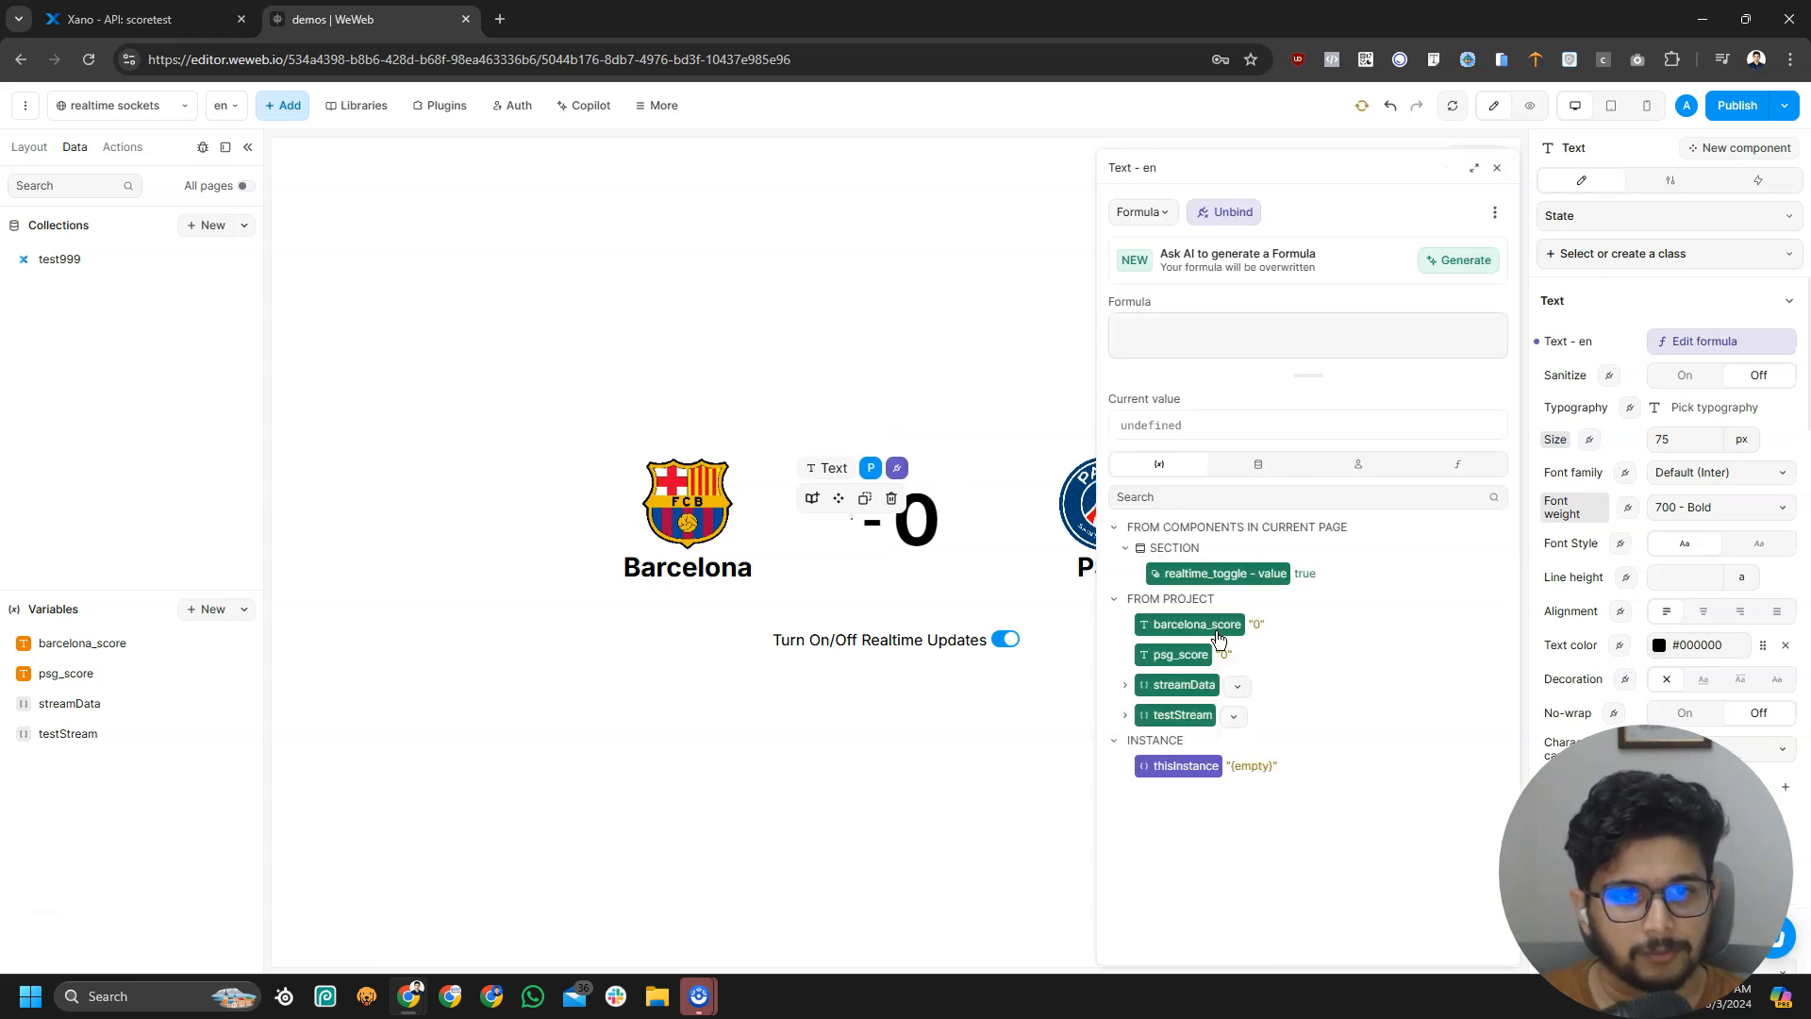
click(1215, 628)
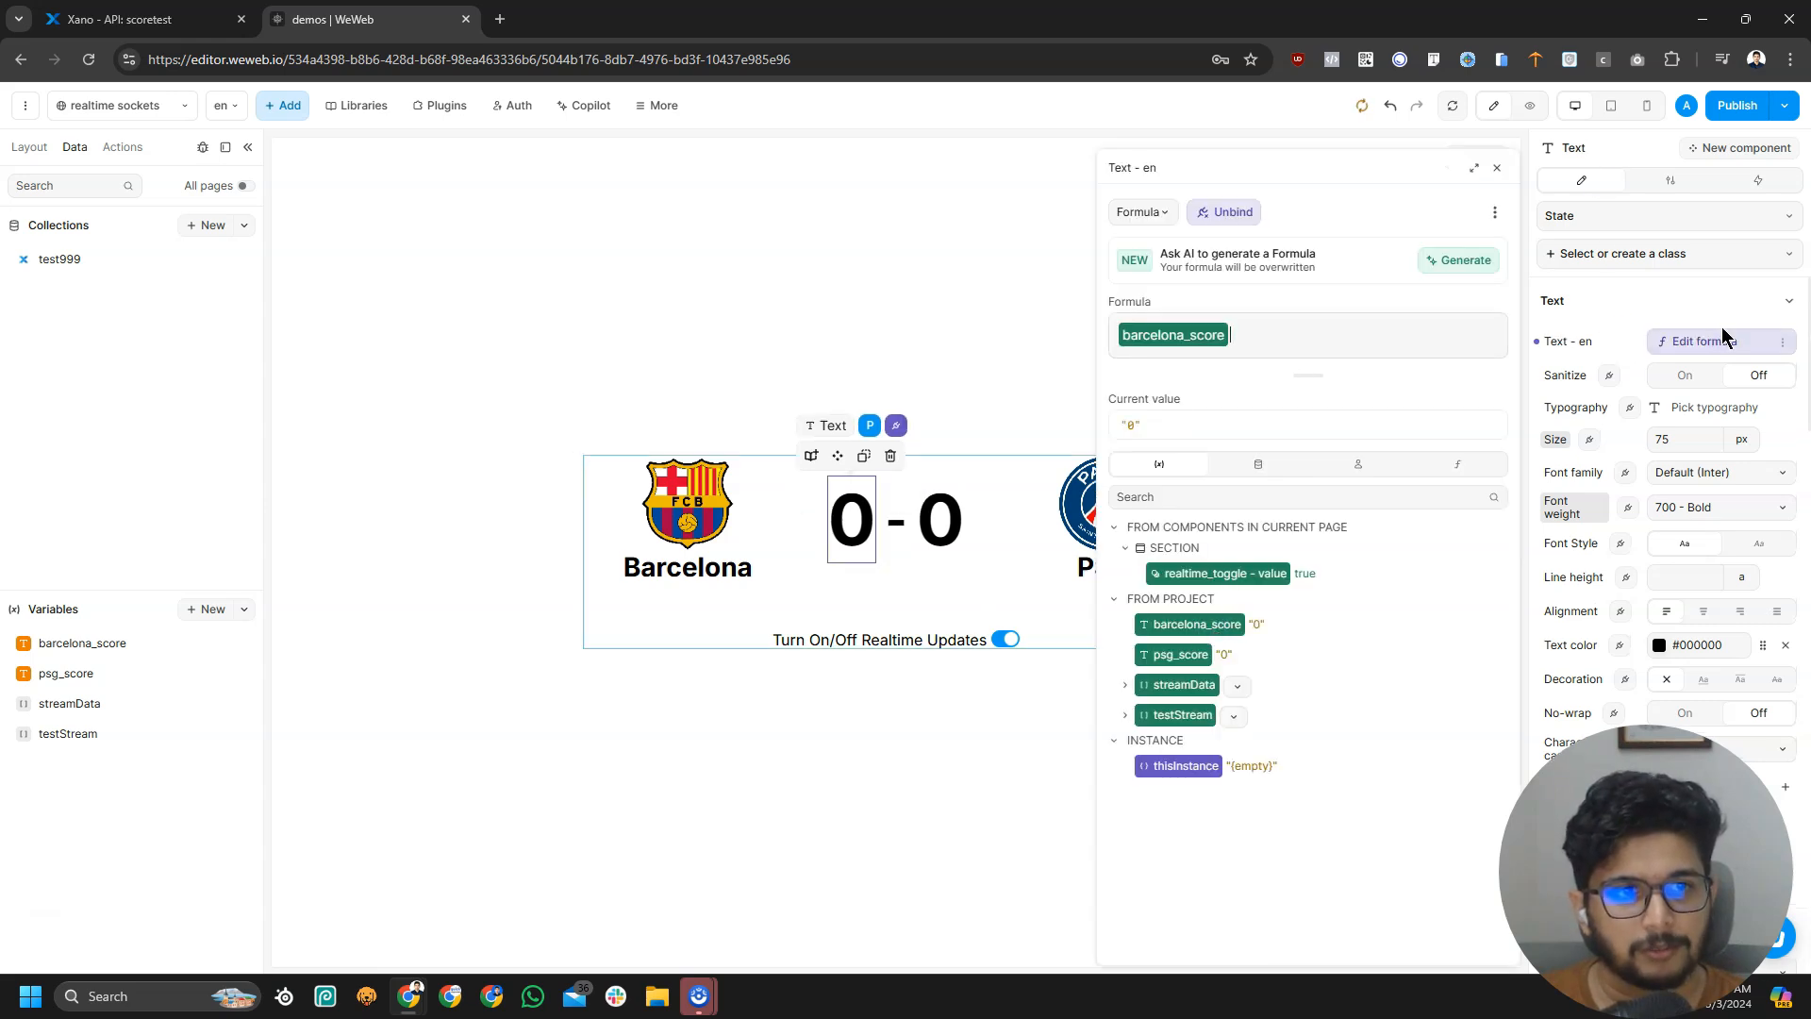
click(966, 568)
Bind the right score text to the psg_score variable
click(941, 538)
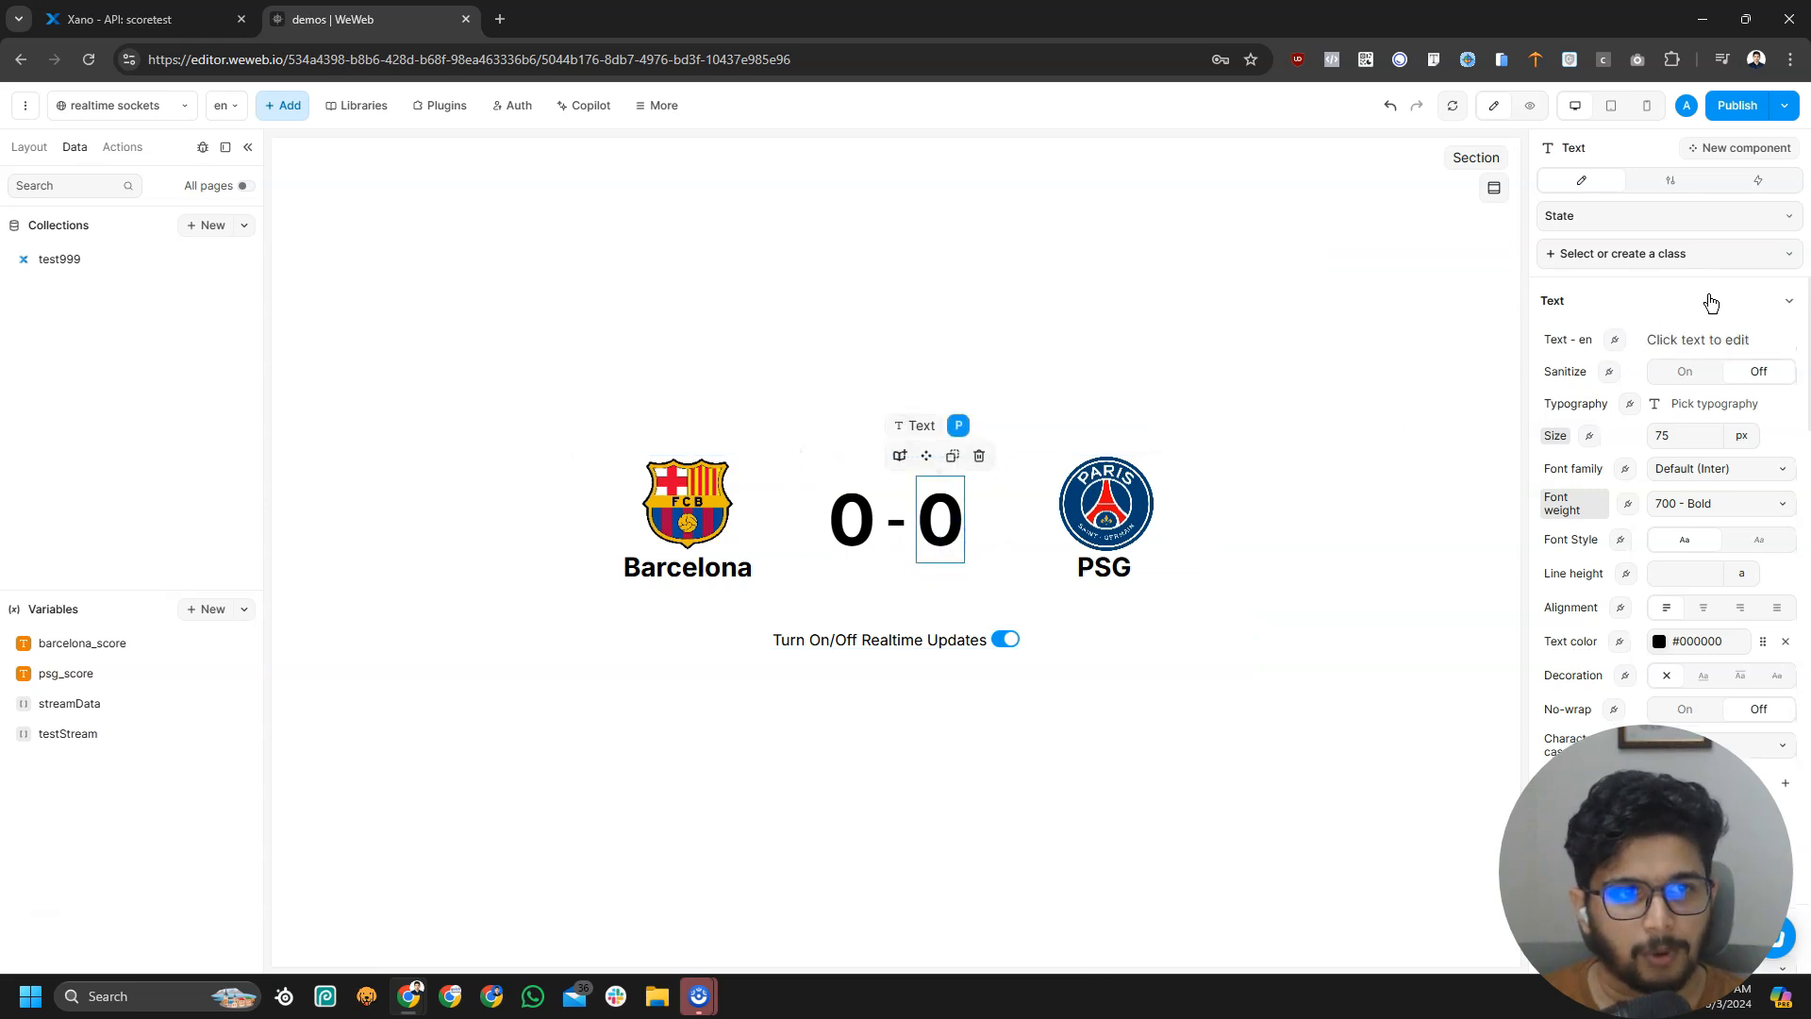
click(1616, 340)
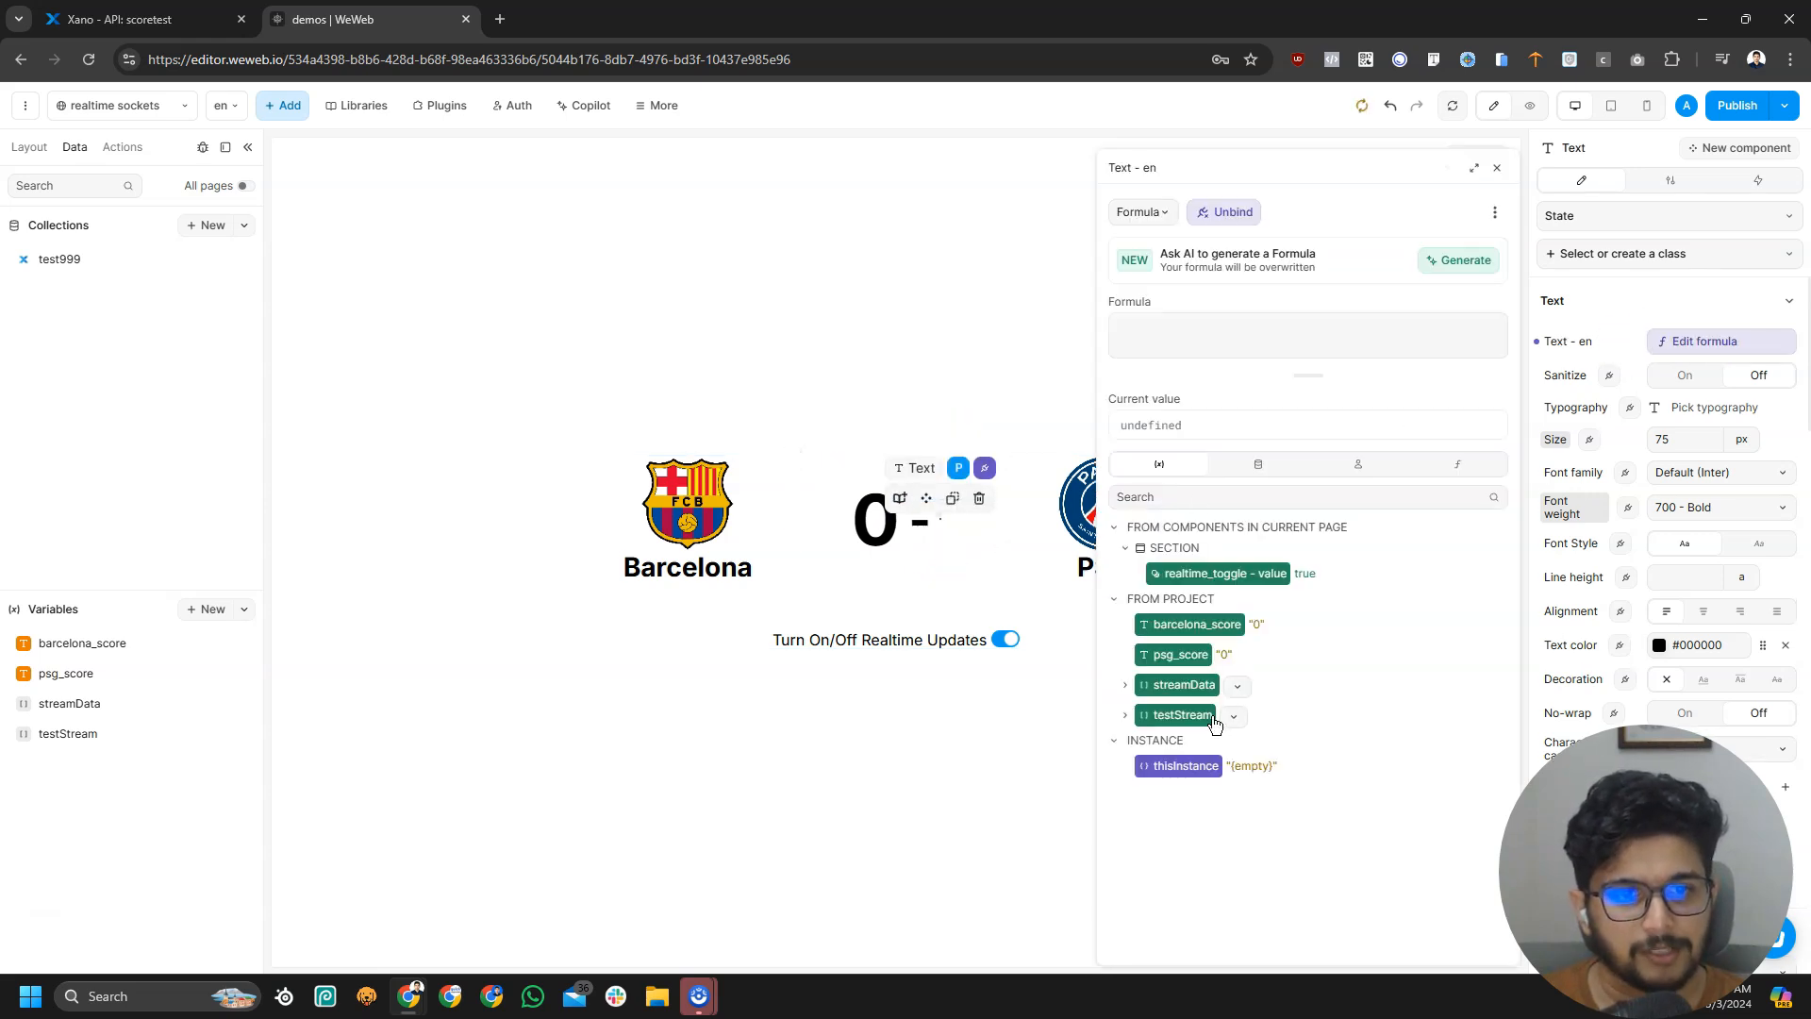
click(1183, 655)
click(1712, 345)
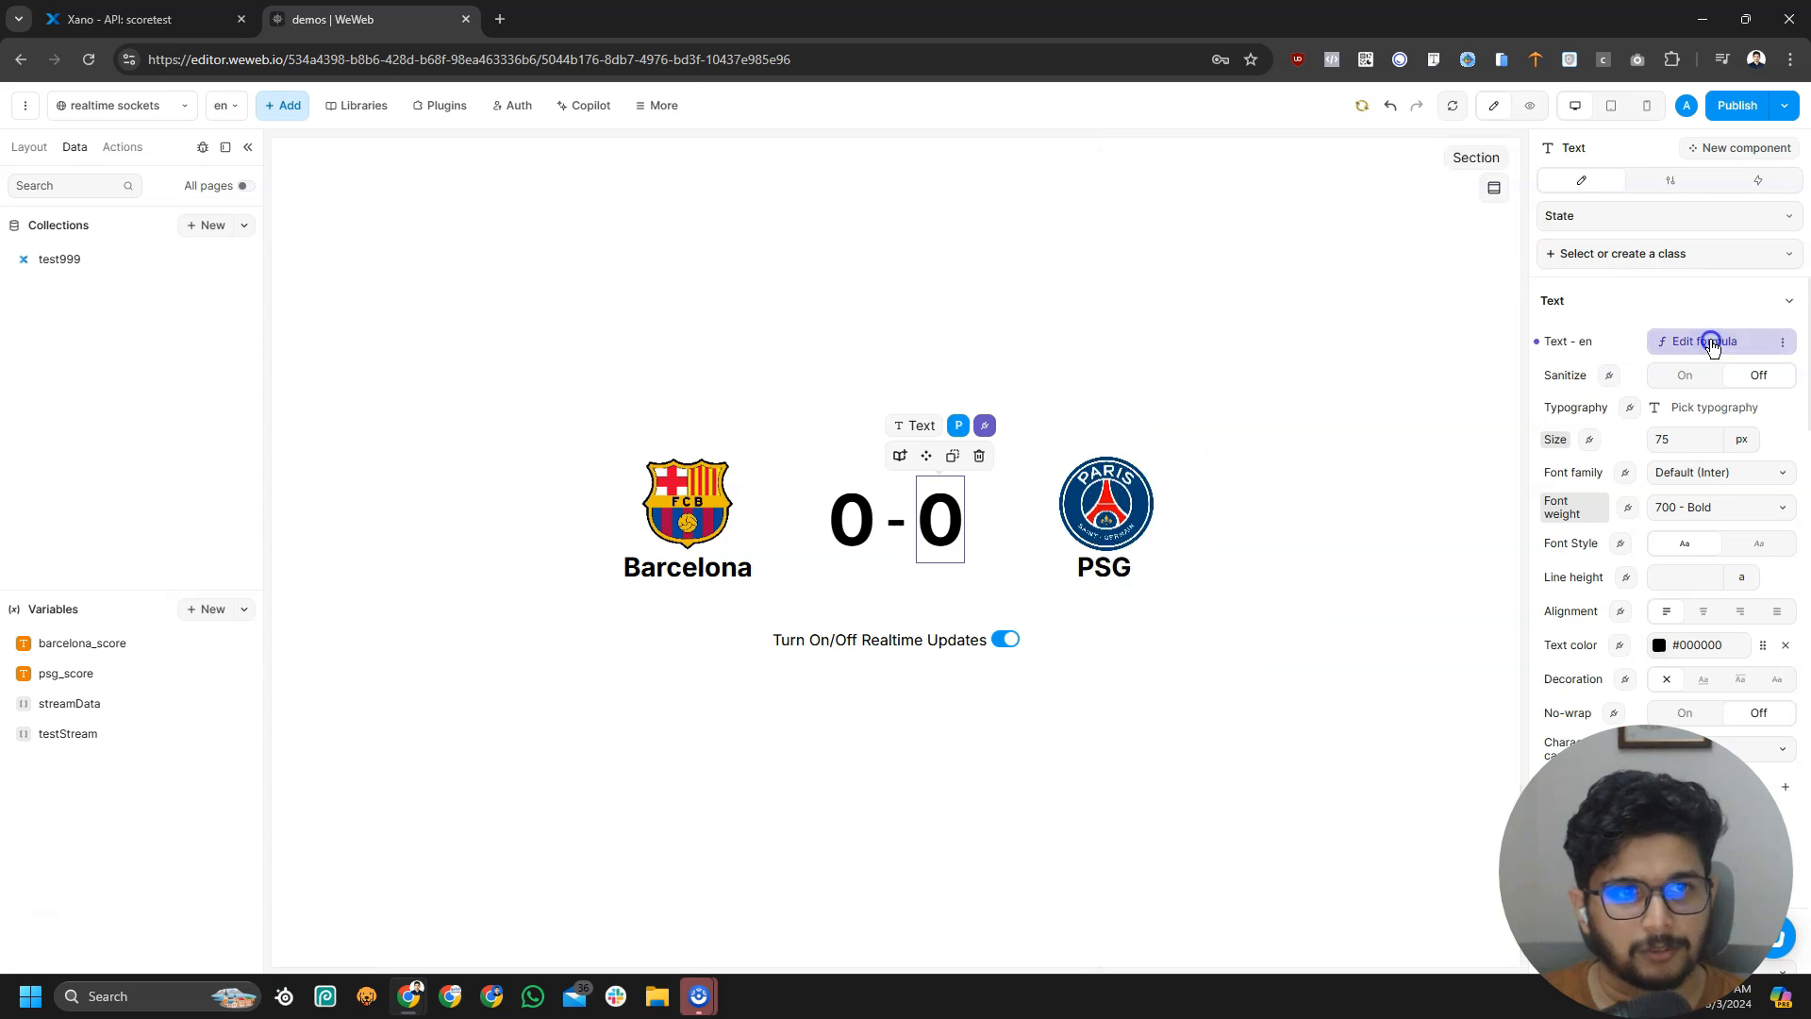
click(1531, 105)
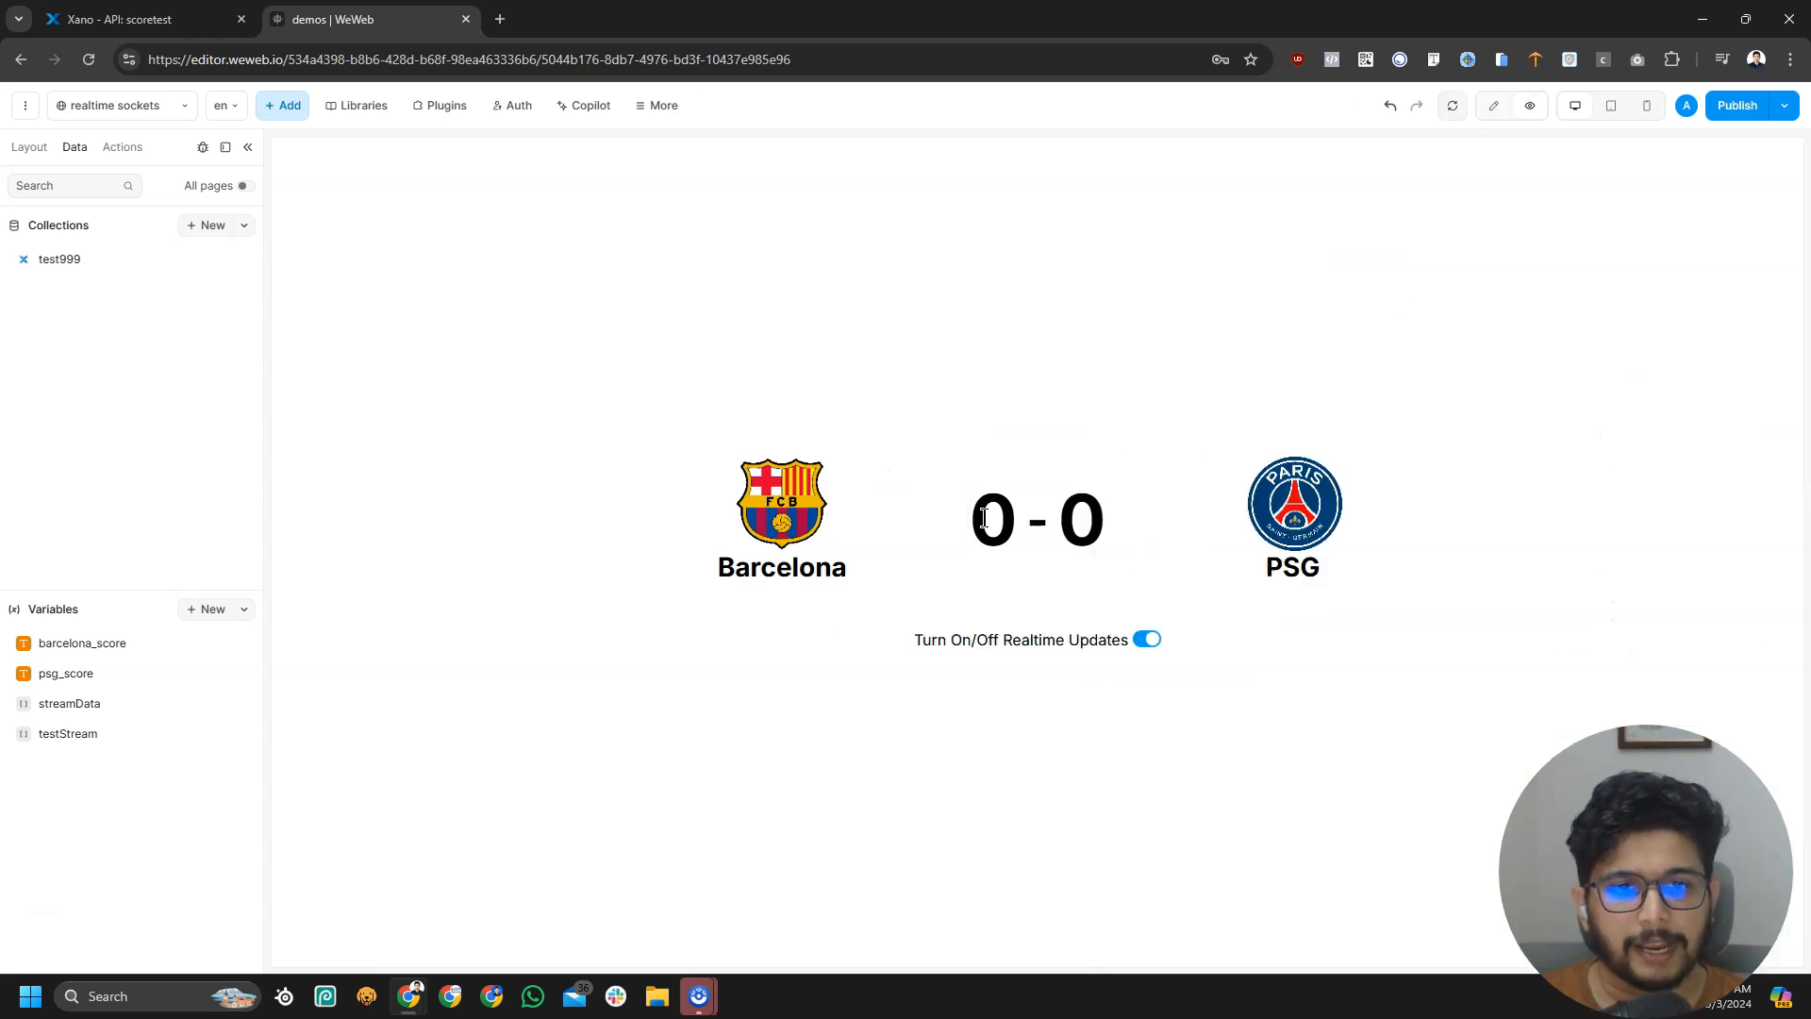
Check both preview scores read 0, switch realtime updates off and reload the preview
drag(984, 518, 1007, 521)
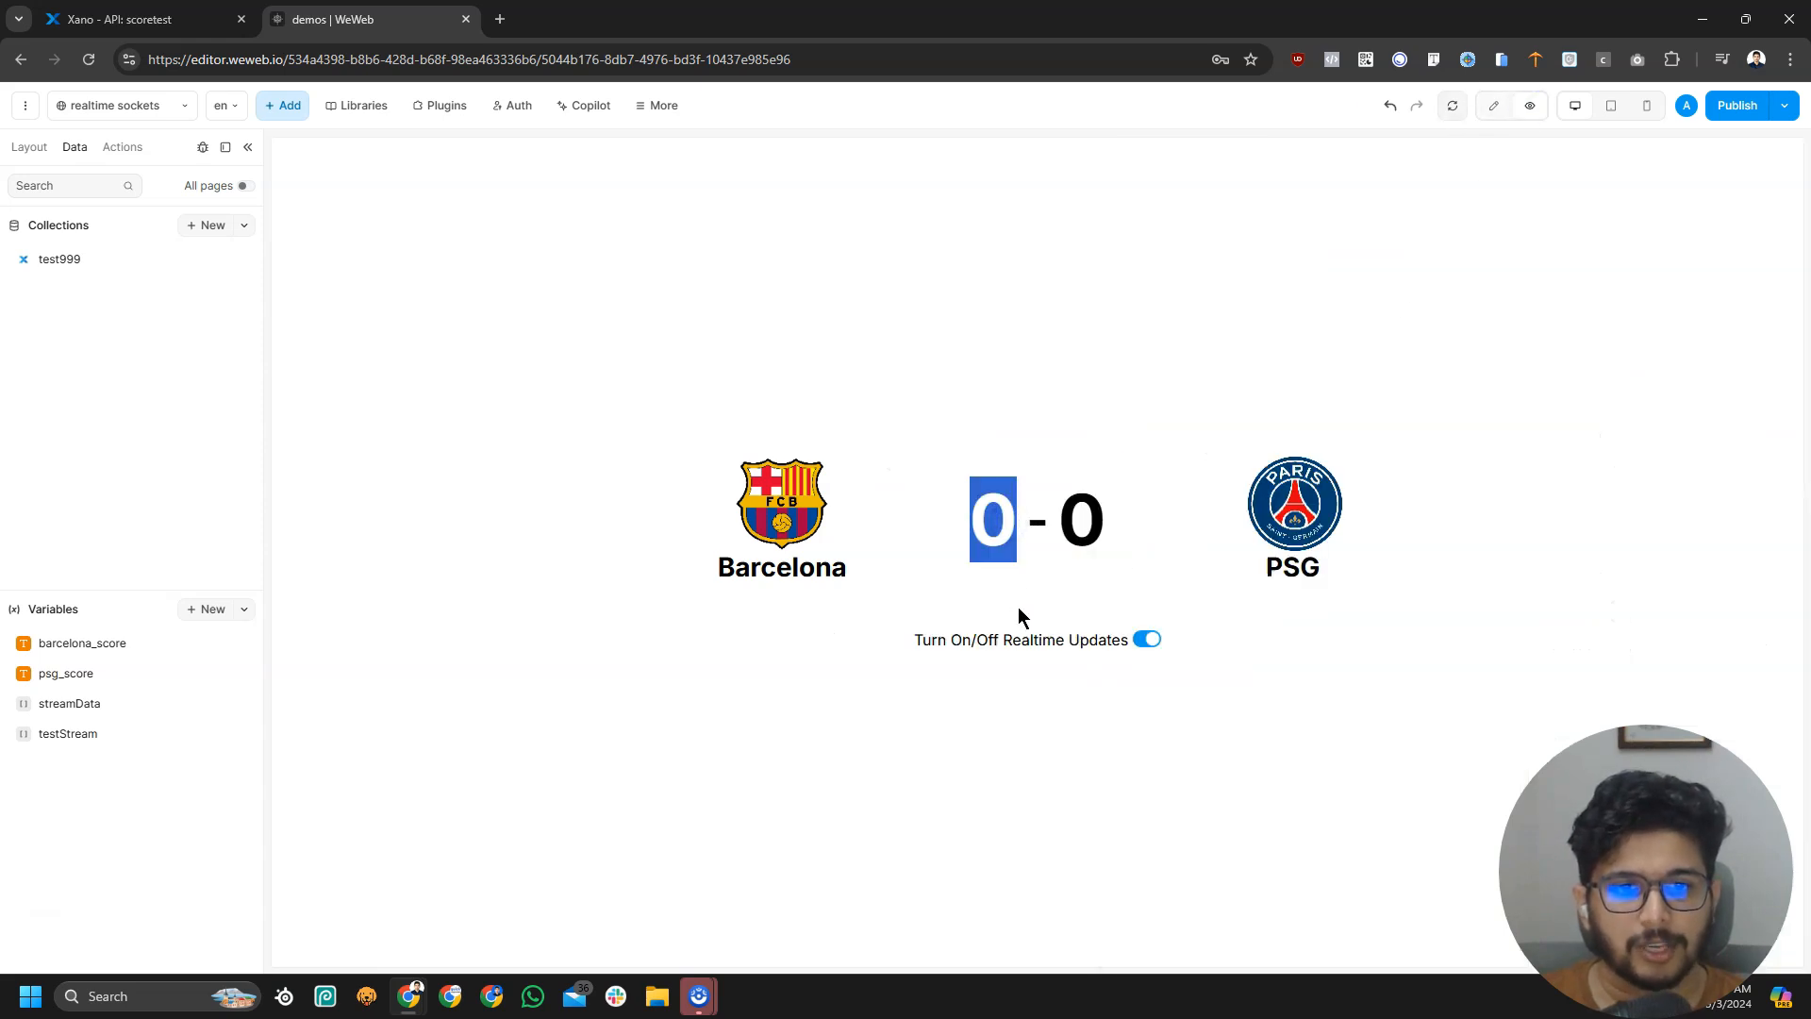
click(1000, 516)
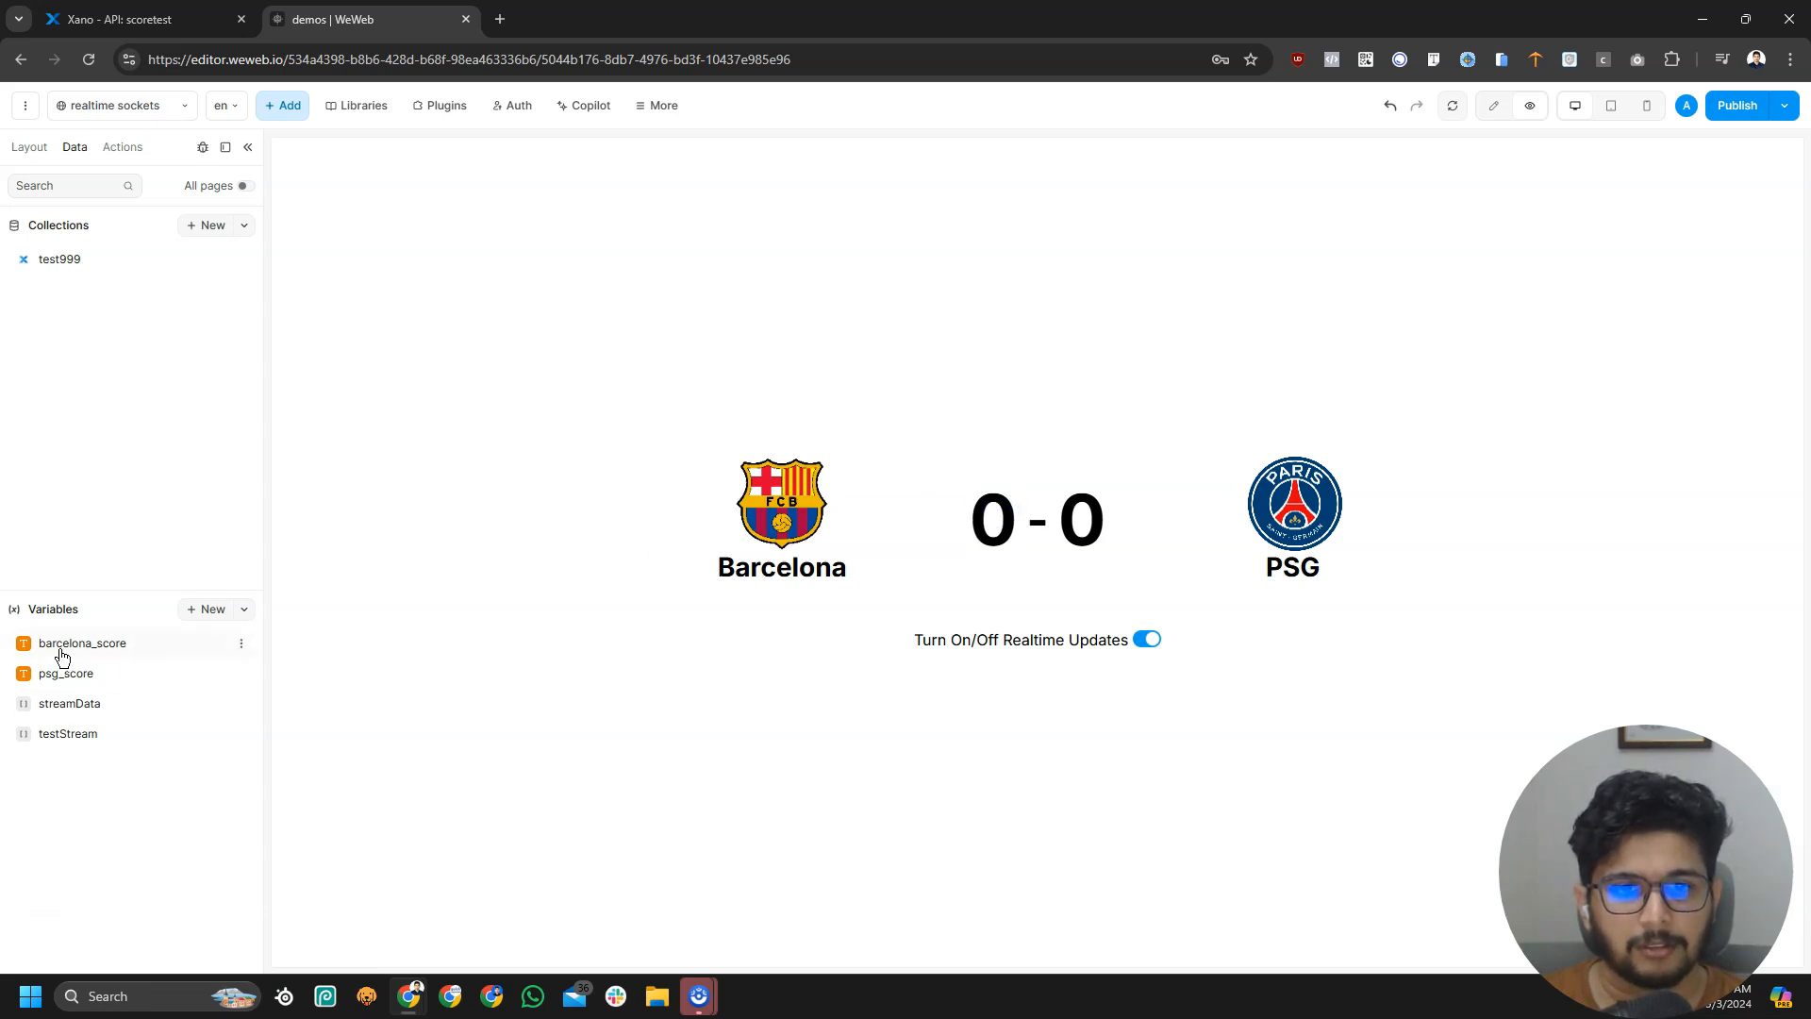
drag(1066, 518, 1100, 528)
click(1212, 539)
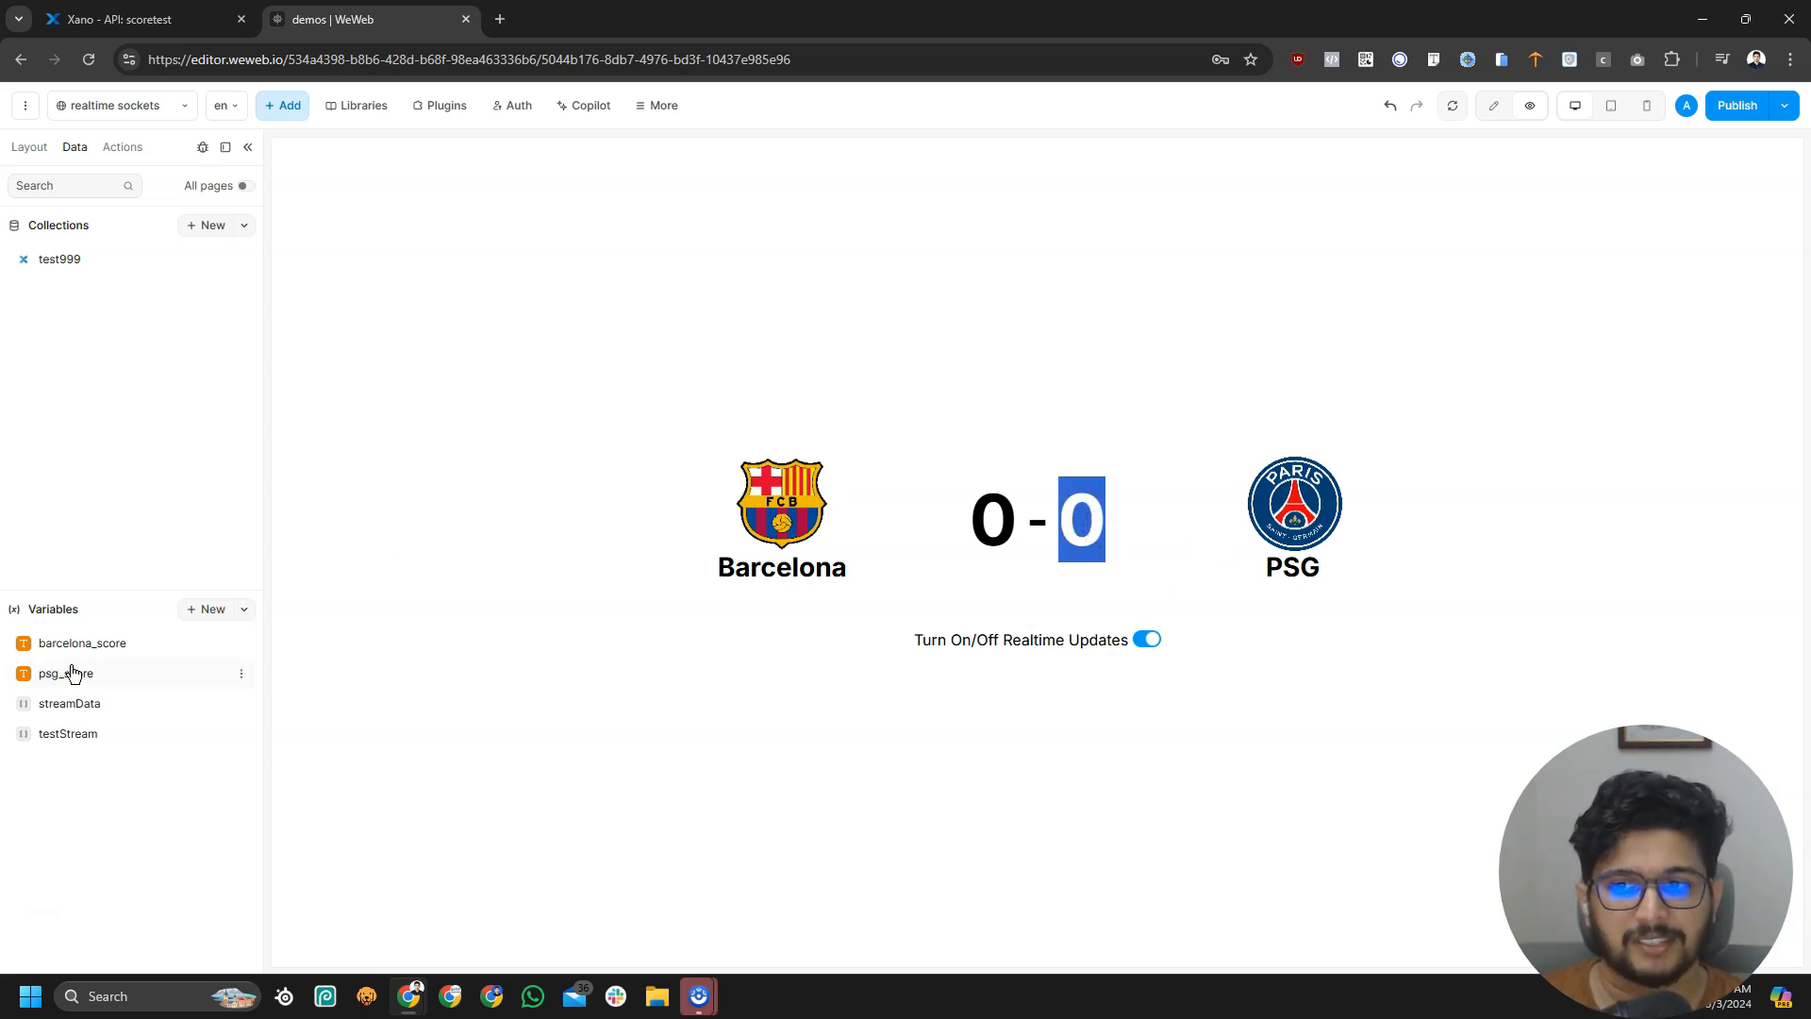
click(1445, 496)
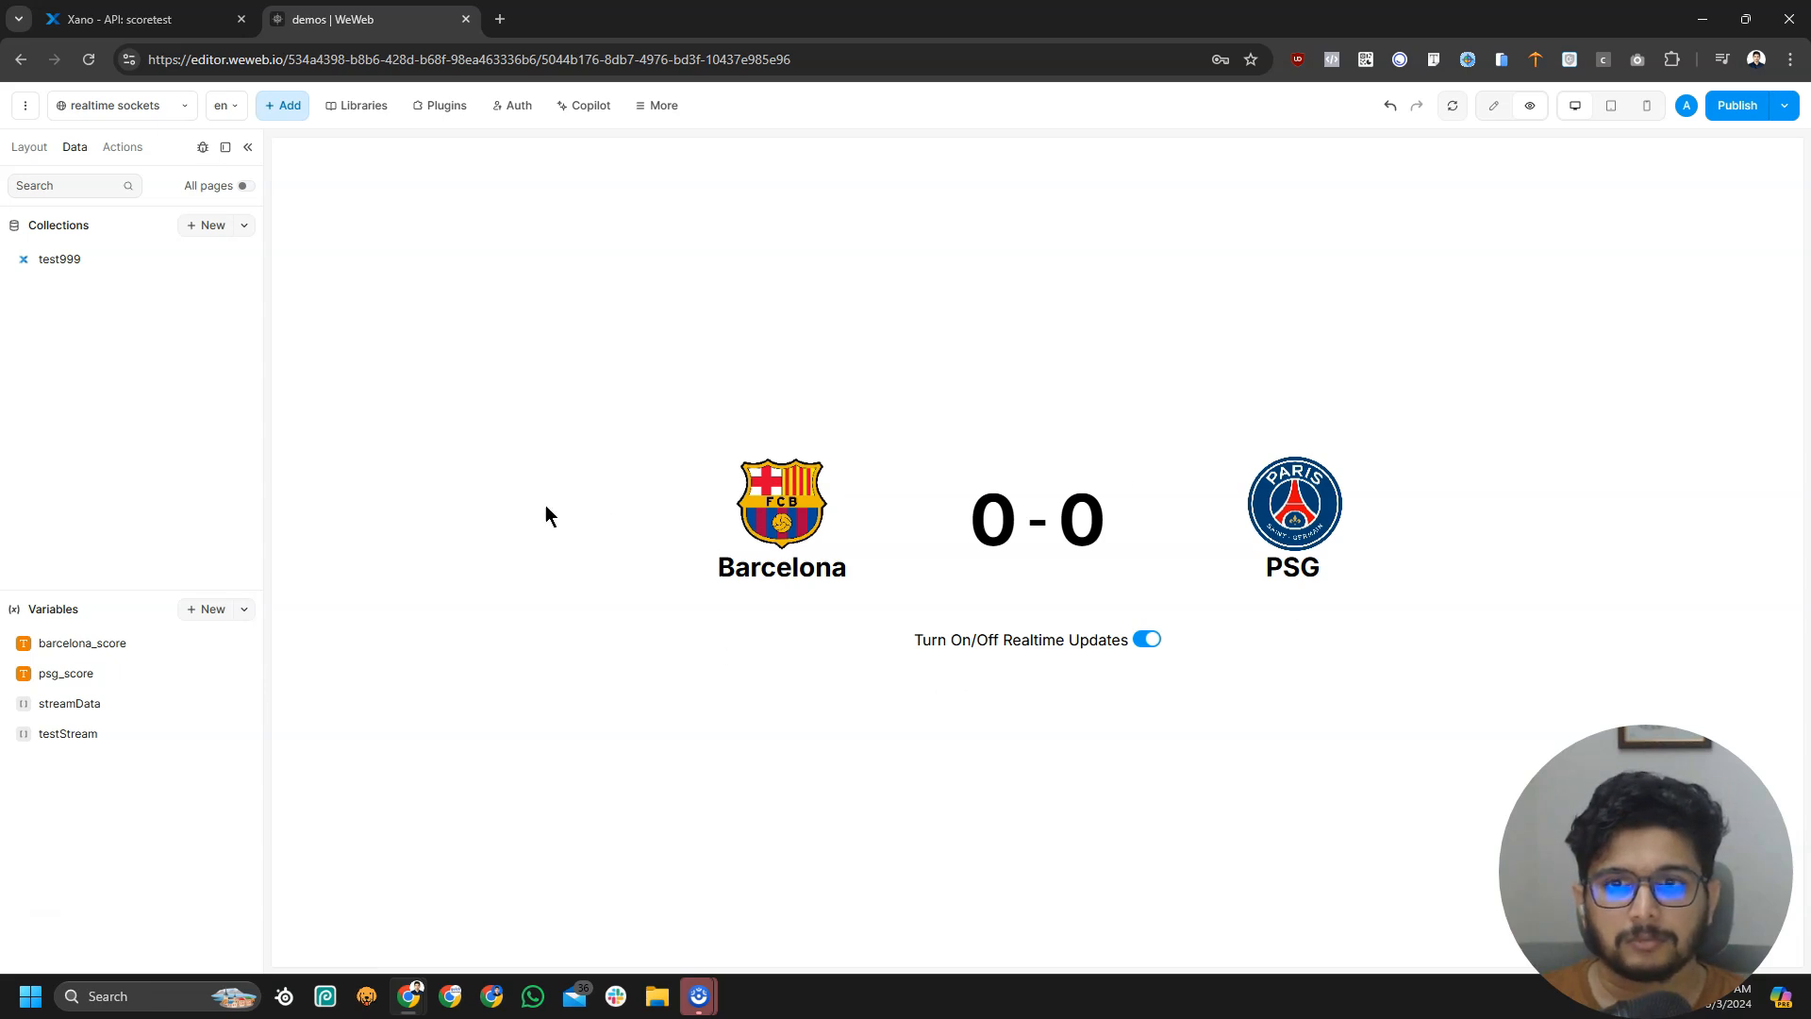
click(1145, 642)
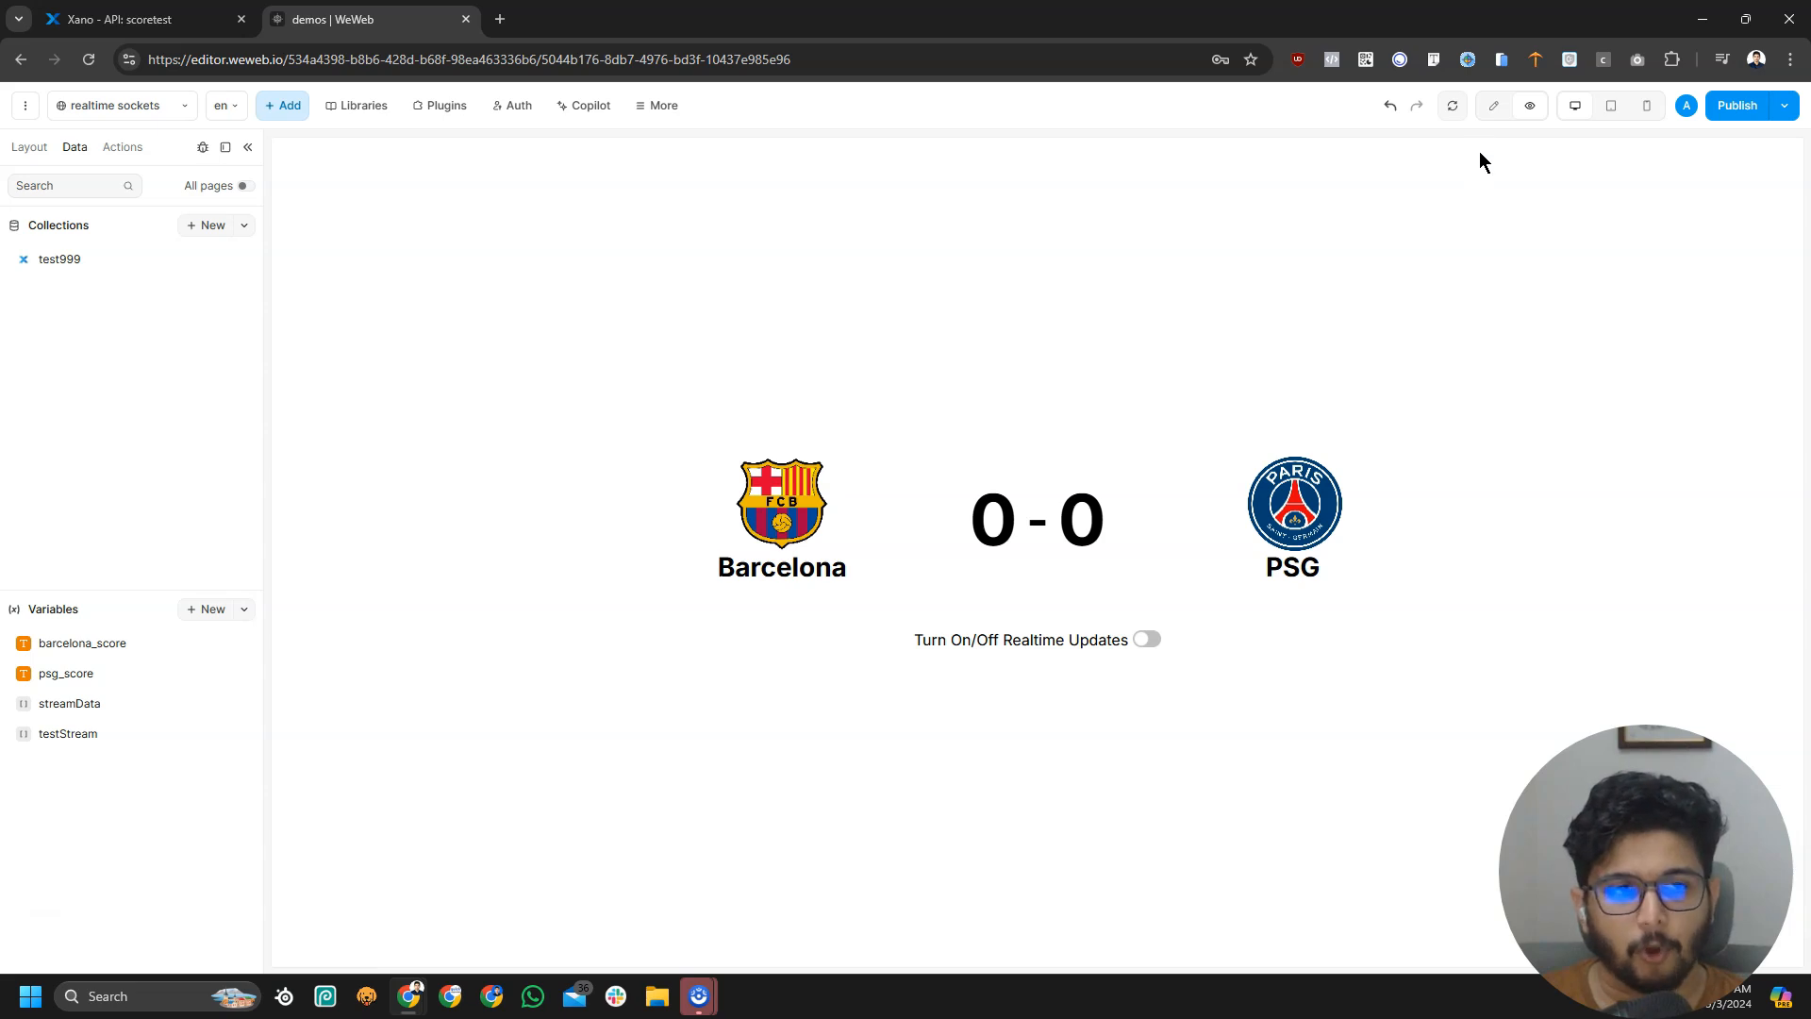
click(1453, 105)
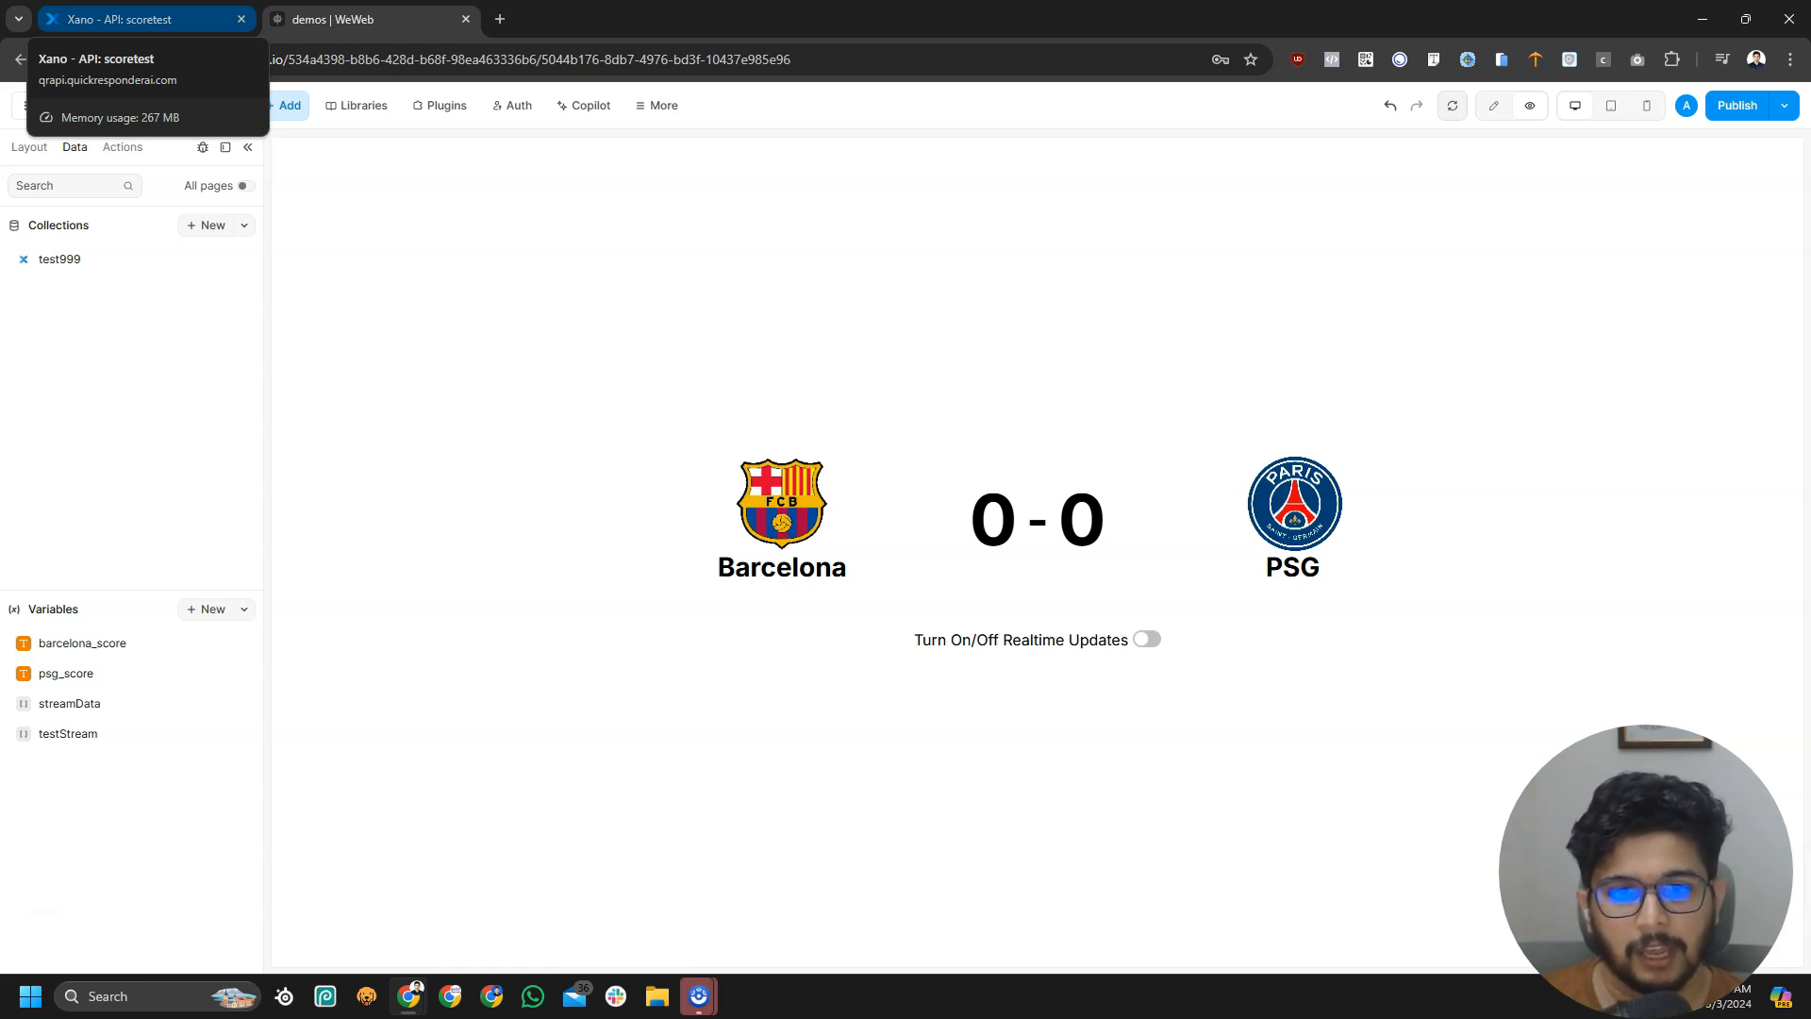
Start editing the Realtime Event step's data value as an object
click(141, 19)
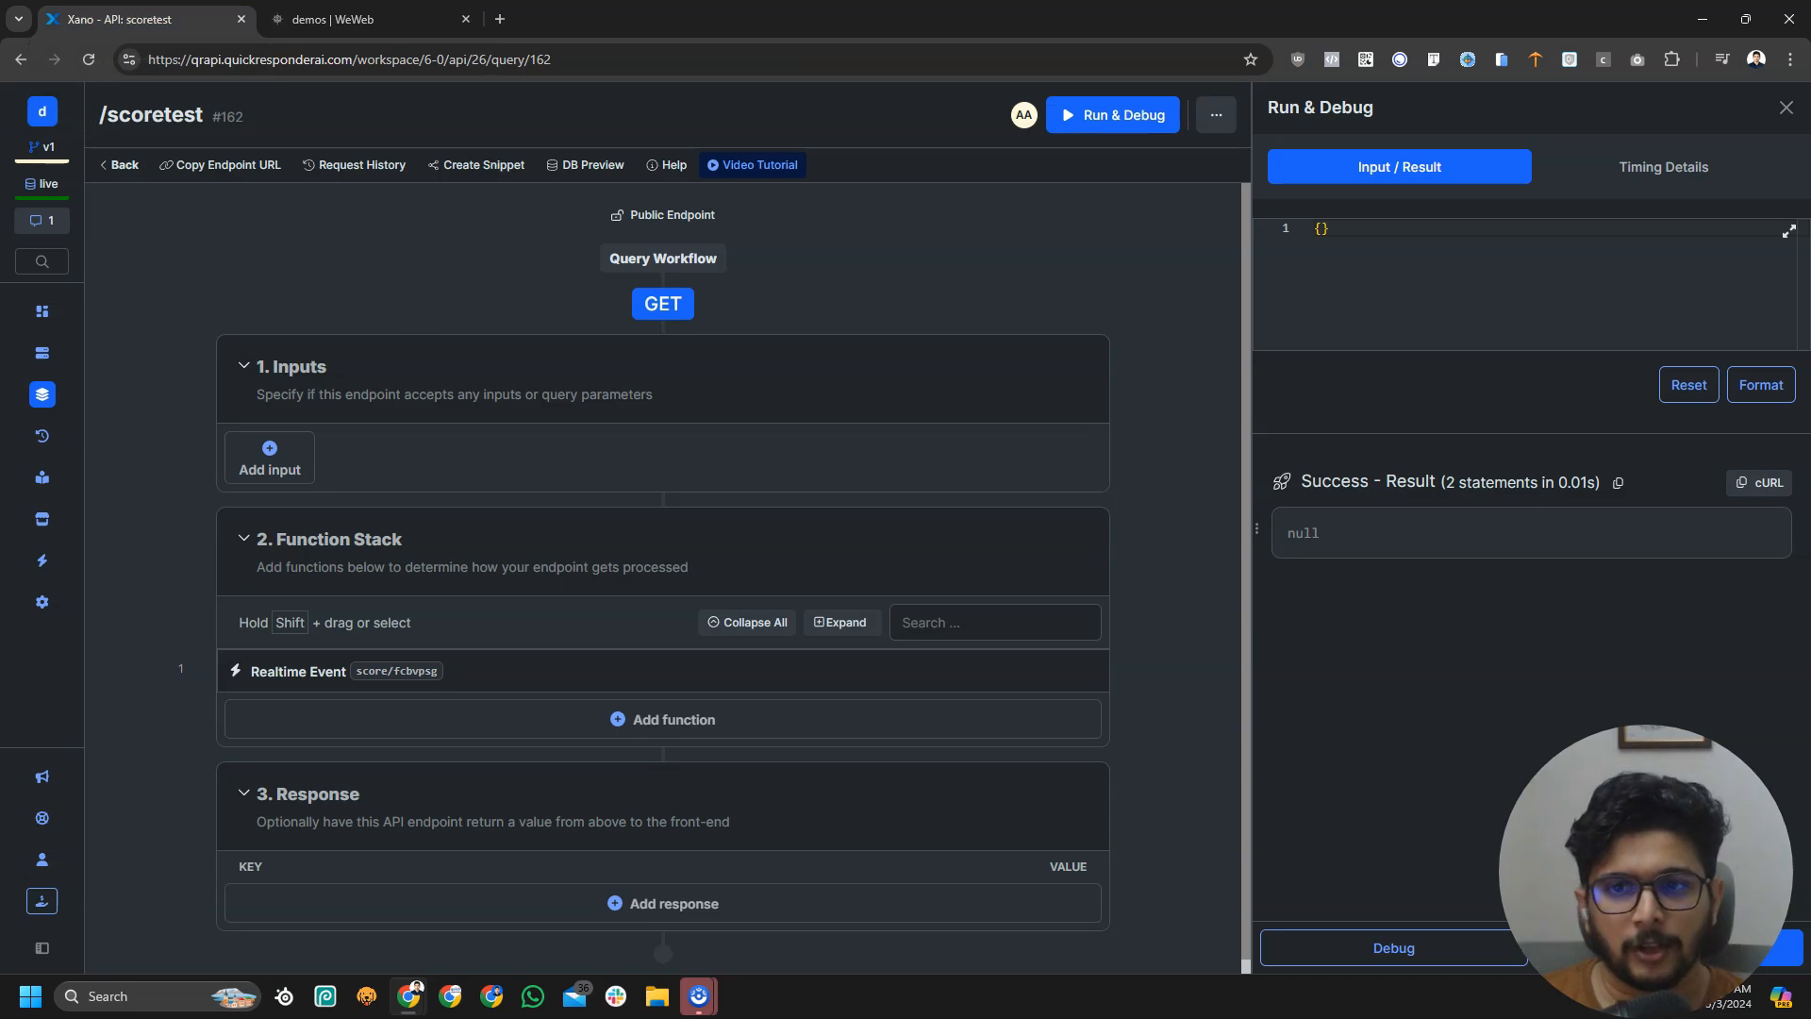
click(720, 672)
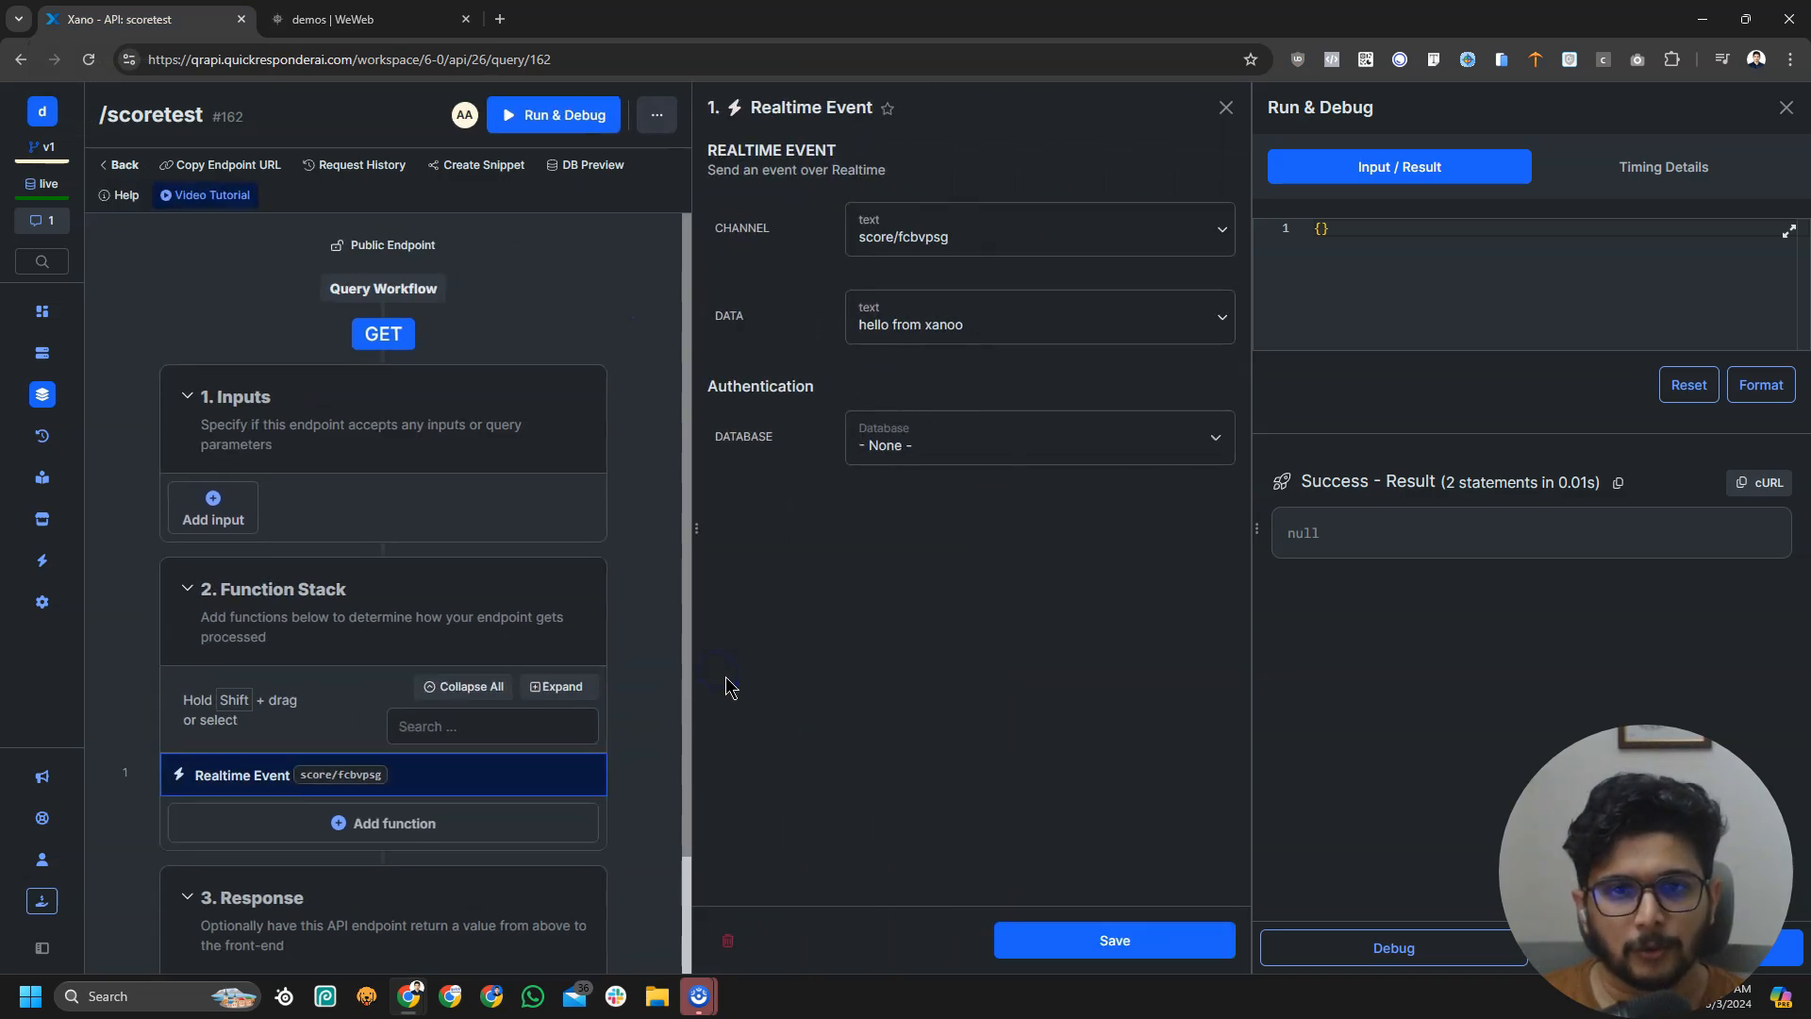
click(1035, 323)
text({)
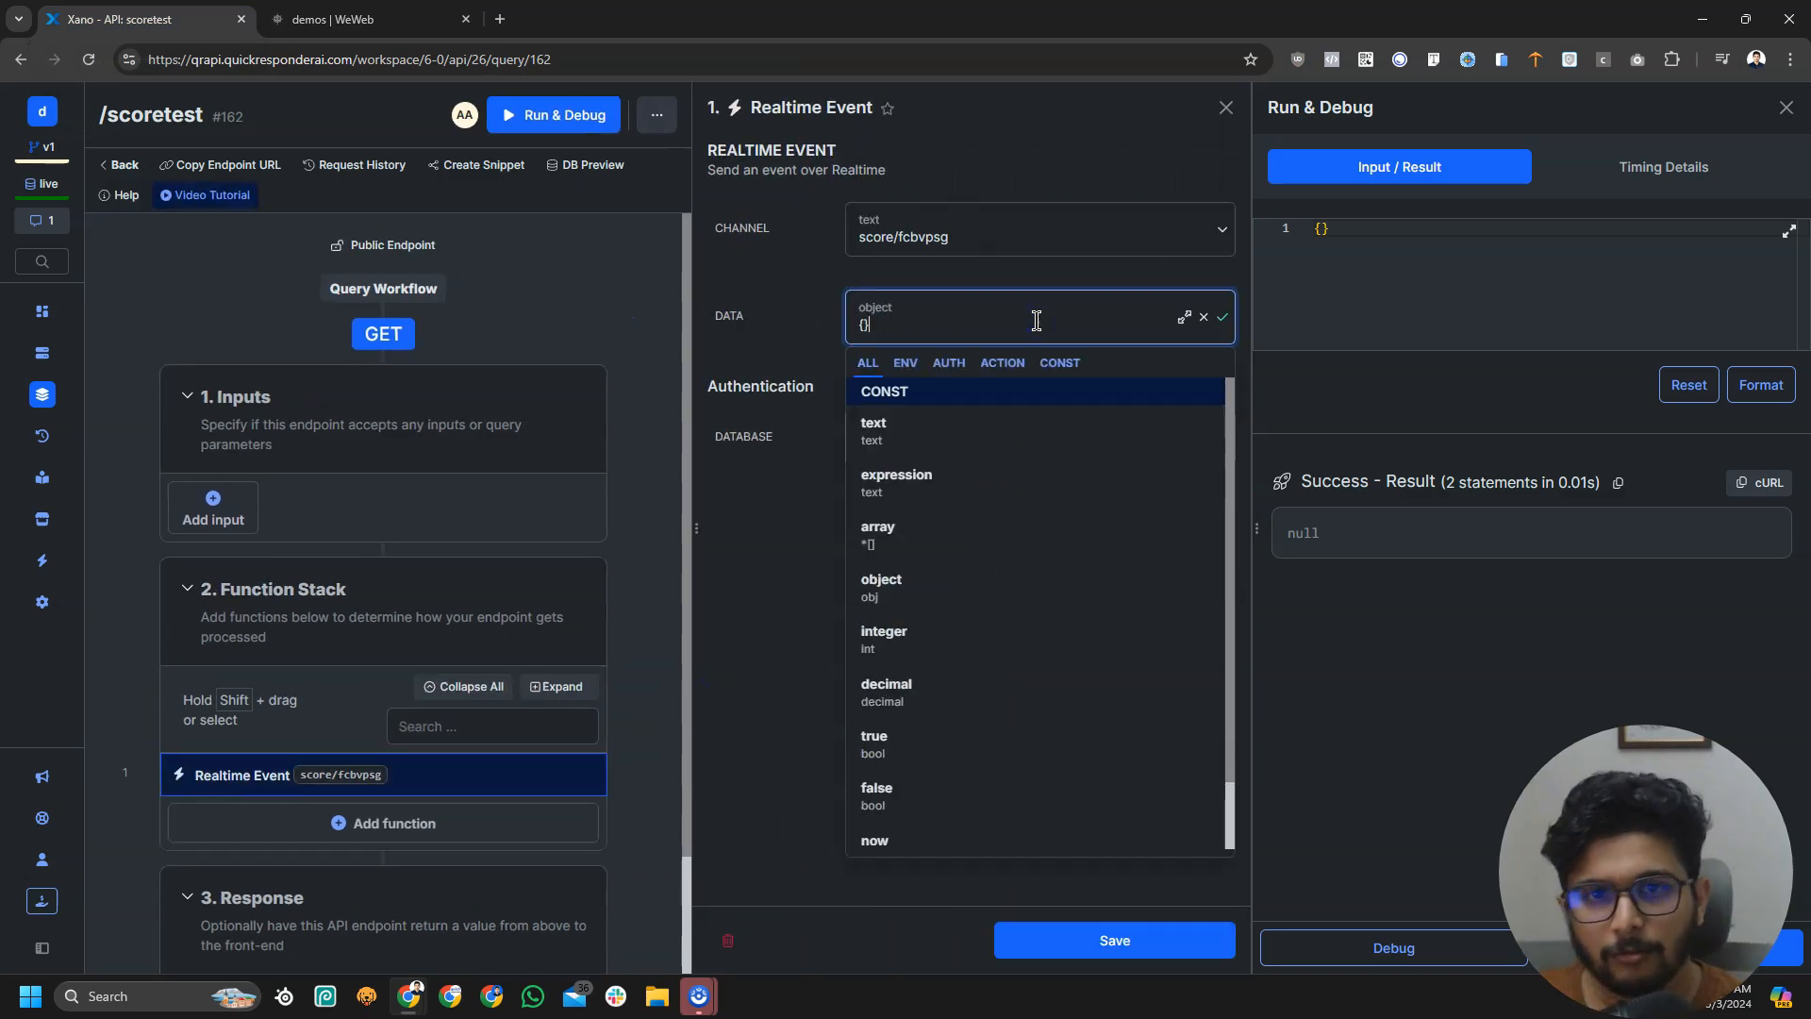
click(830, 304)
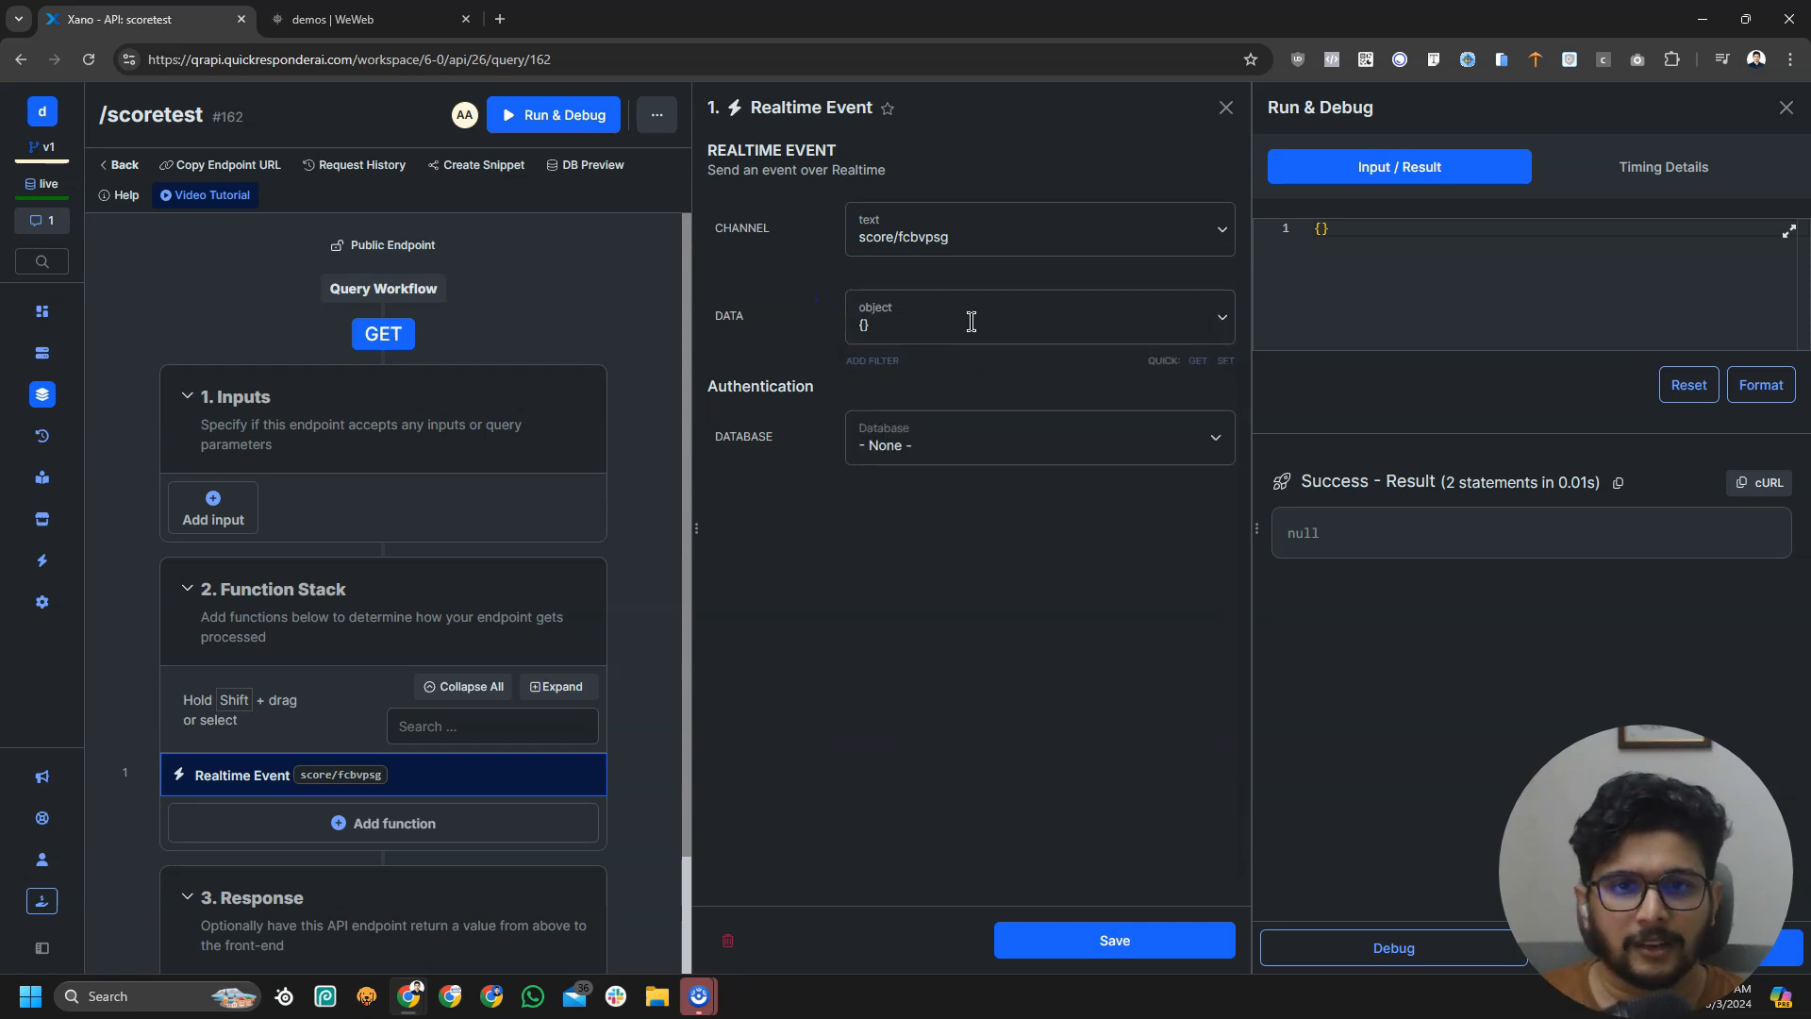
Add a set filter to the event data setting scored_by to psg
click(1227, 360)
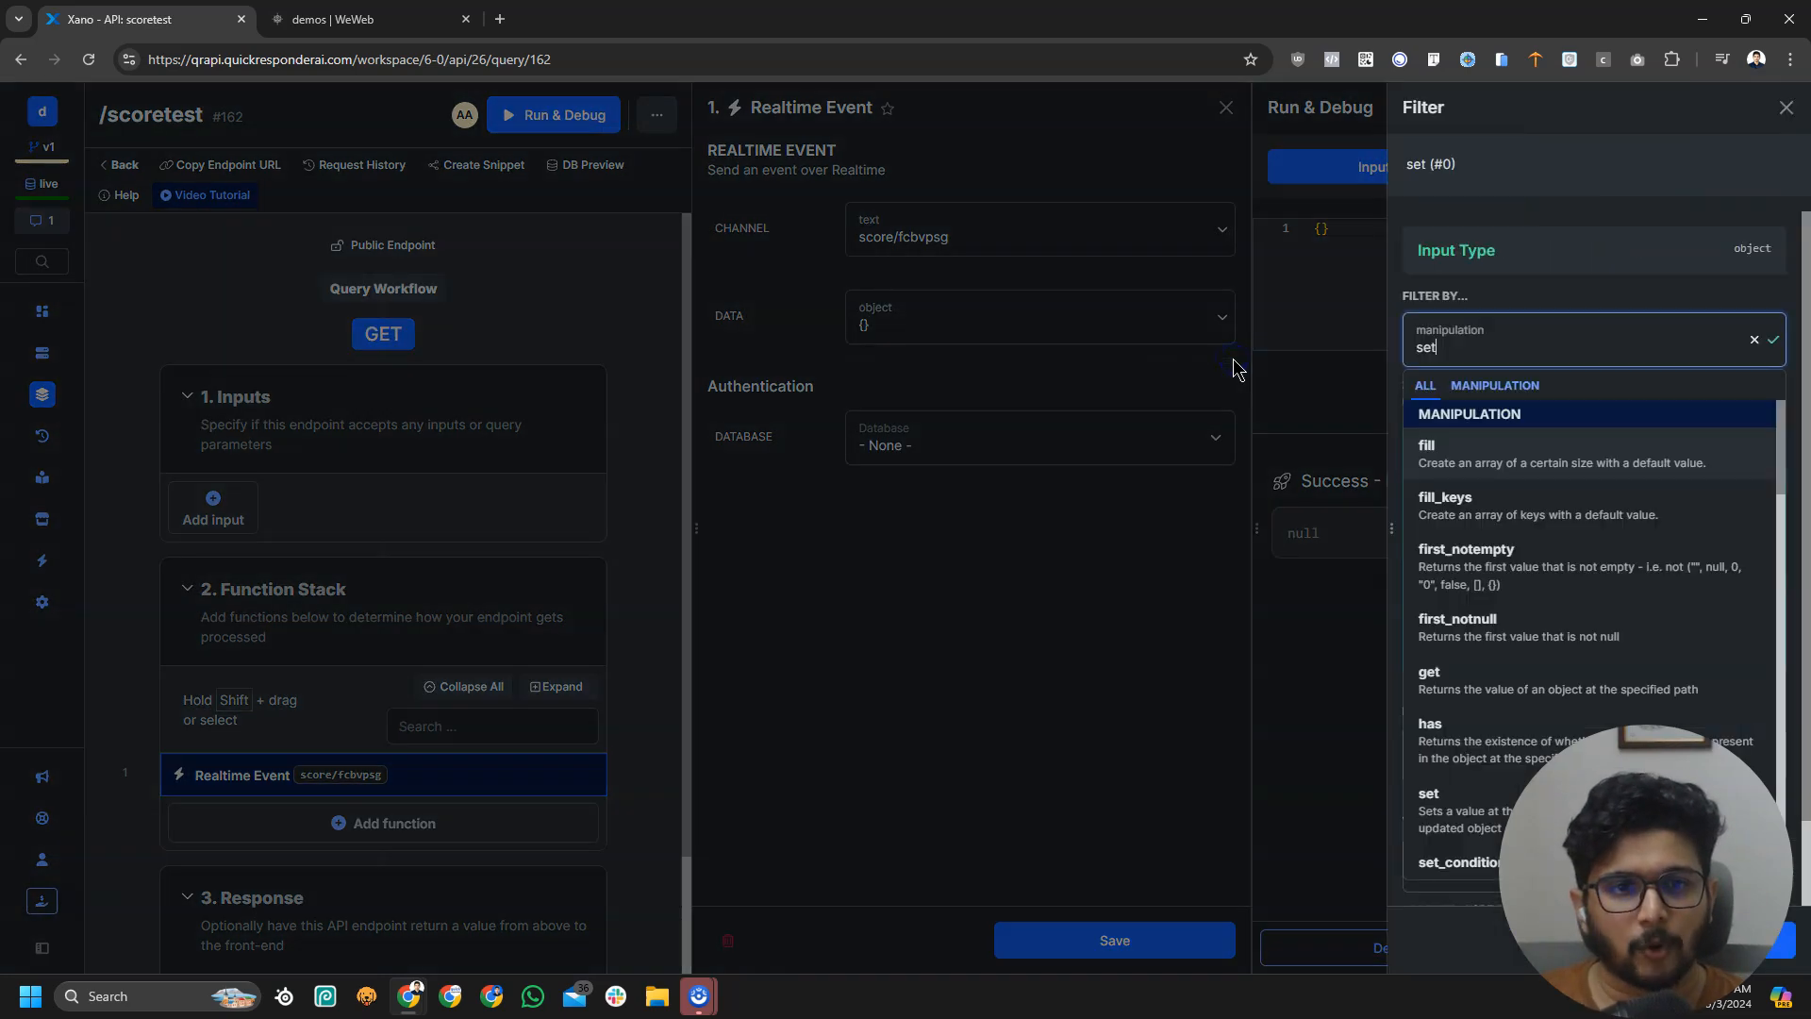
click(1502, 747)
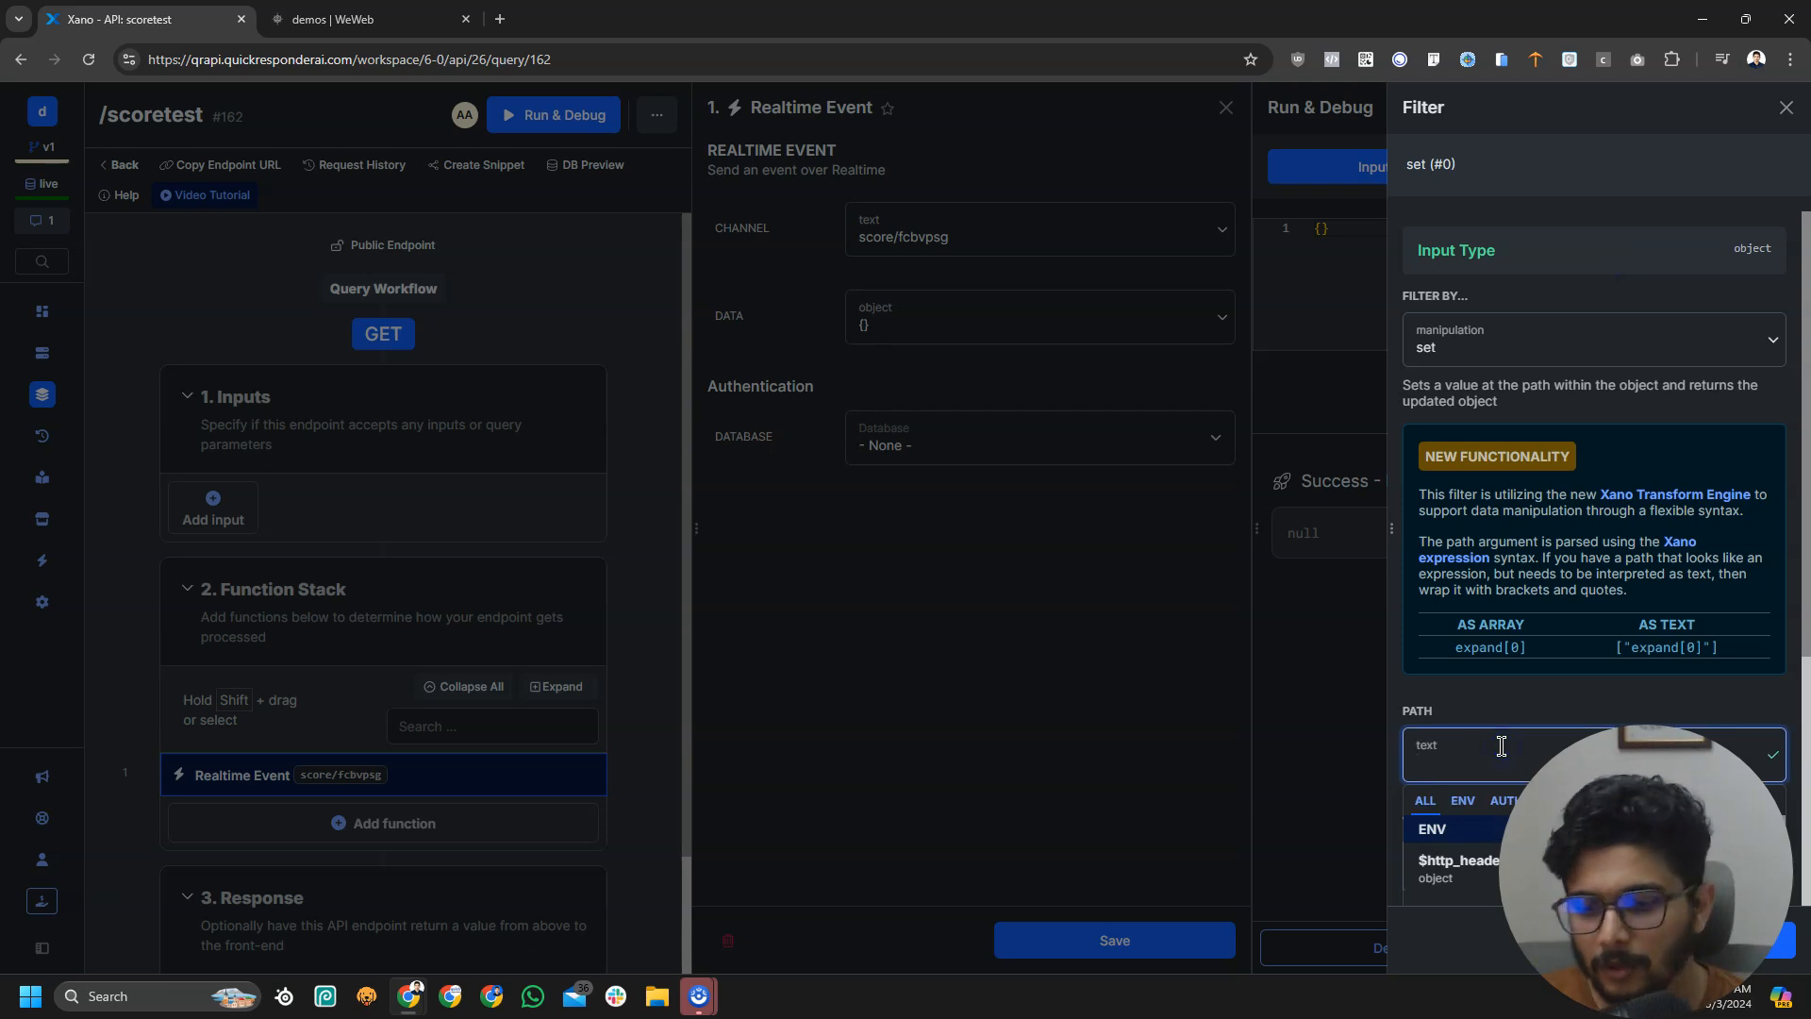
text(scored_by)
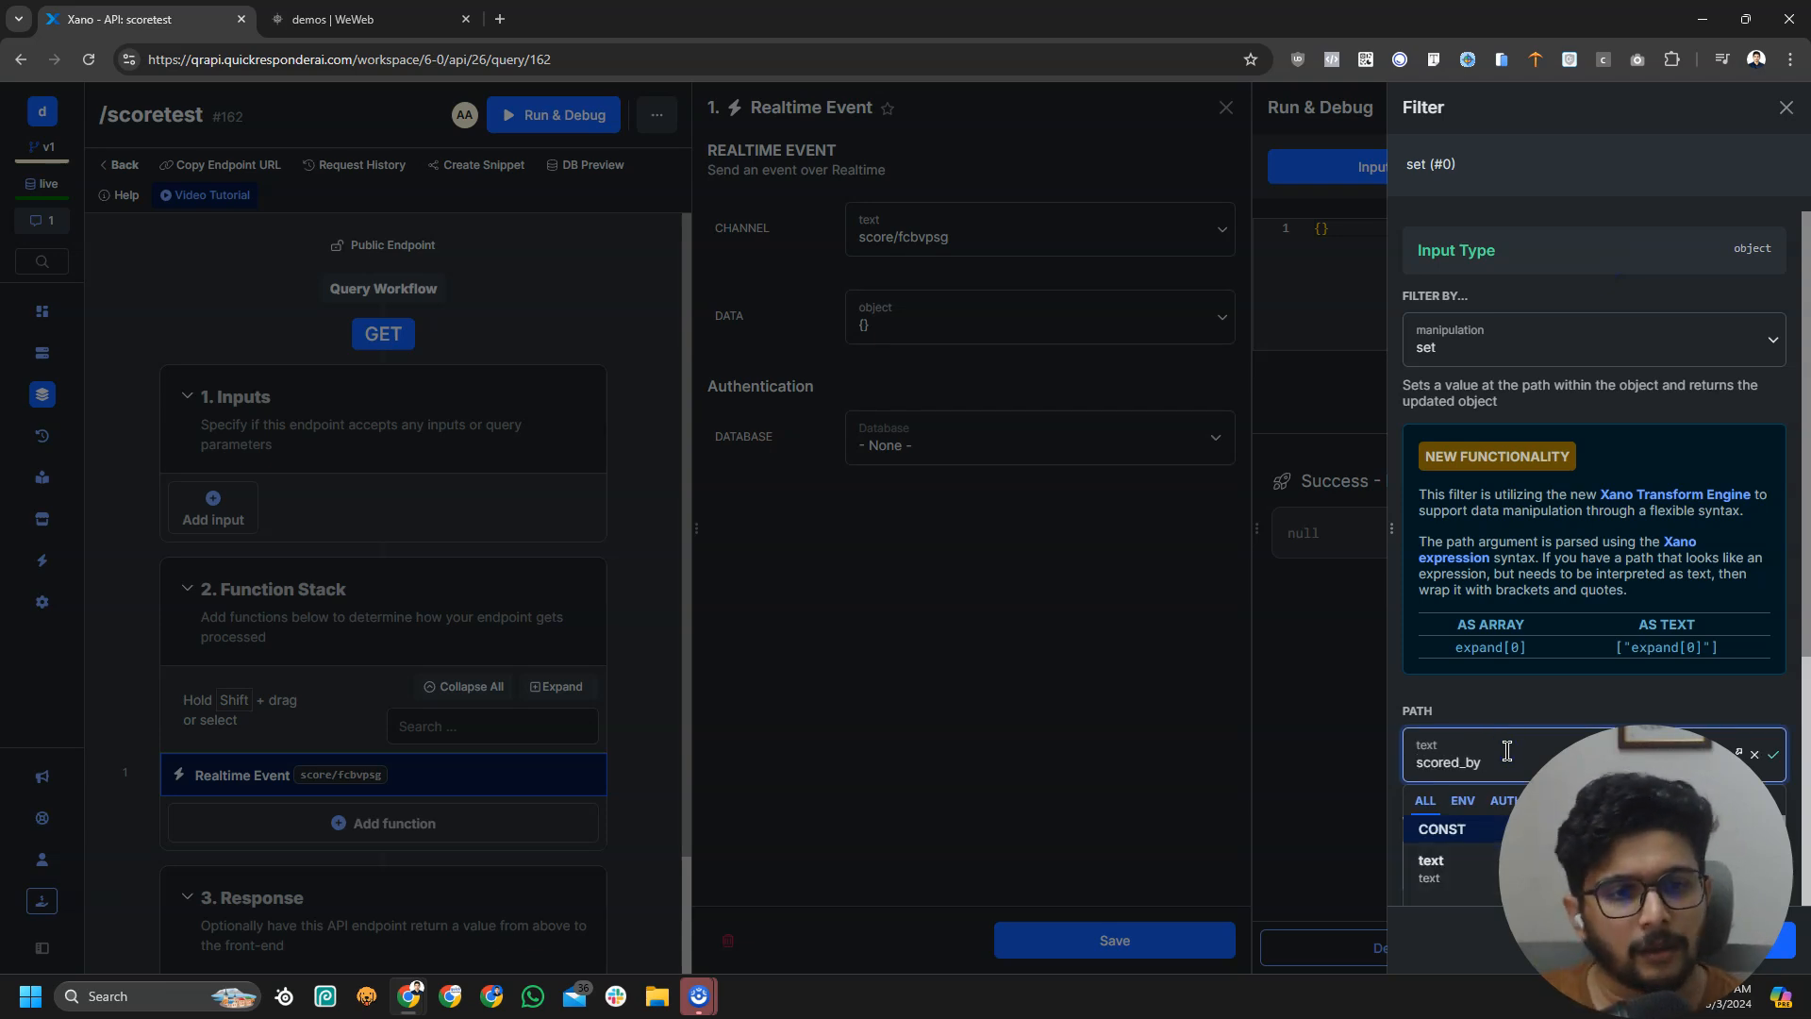
scroll(1514, 735, down, 1)
click(1522, 652)
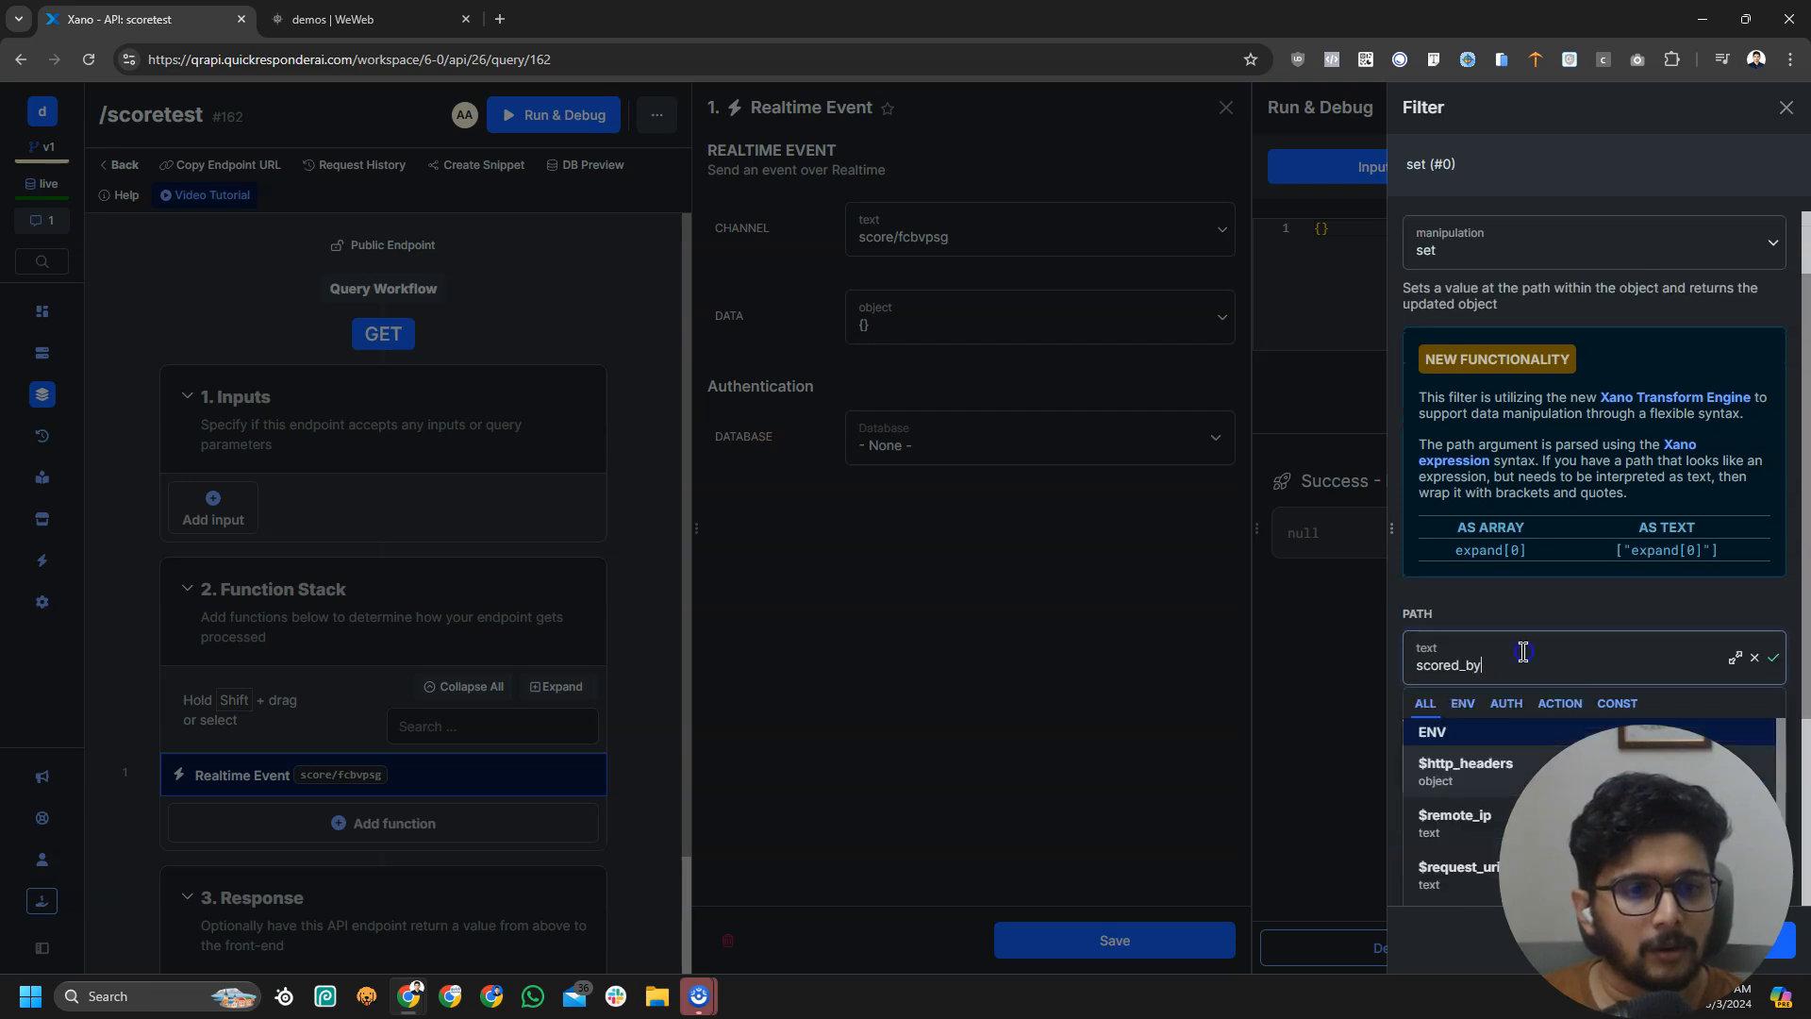
click(1554, 519)
click(1477, 786)
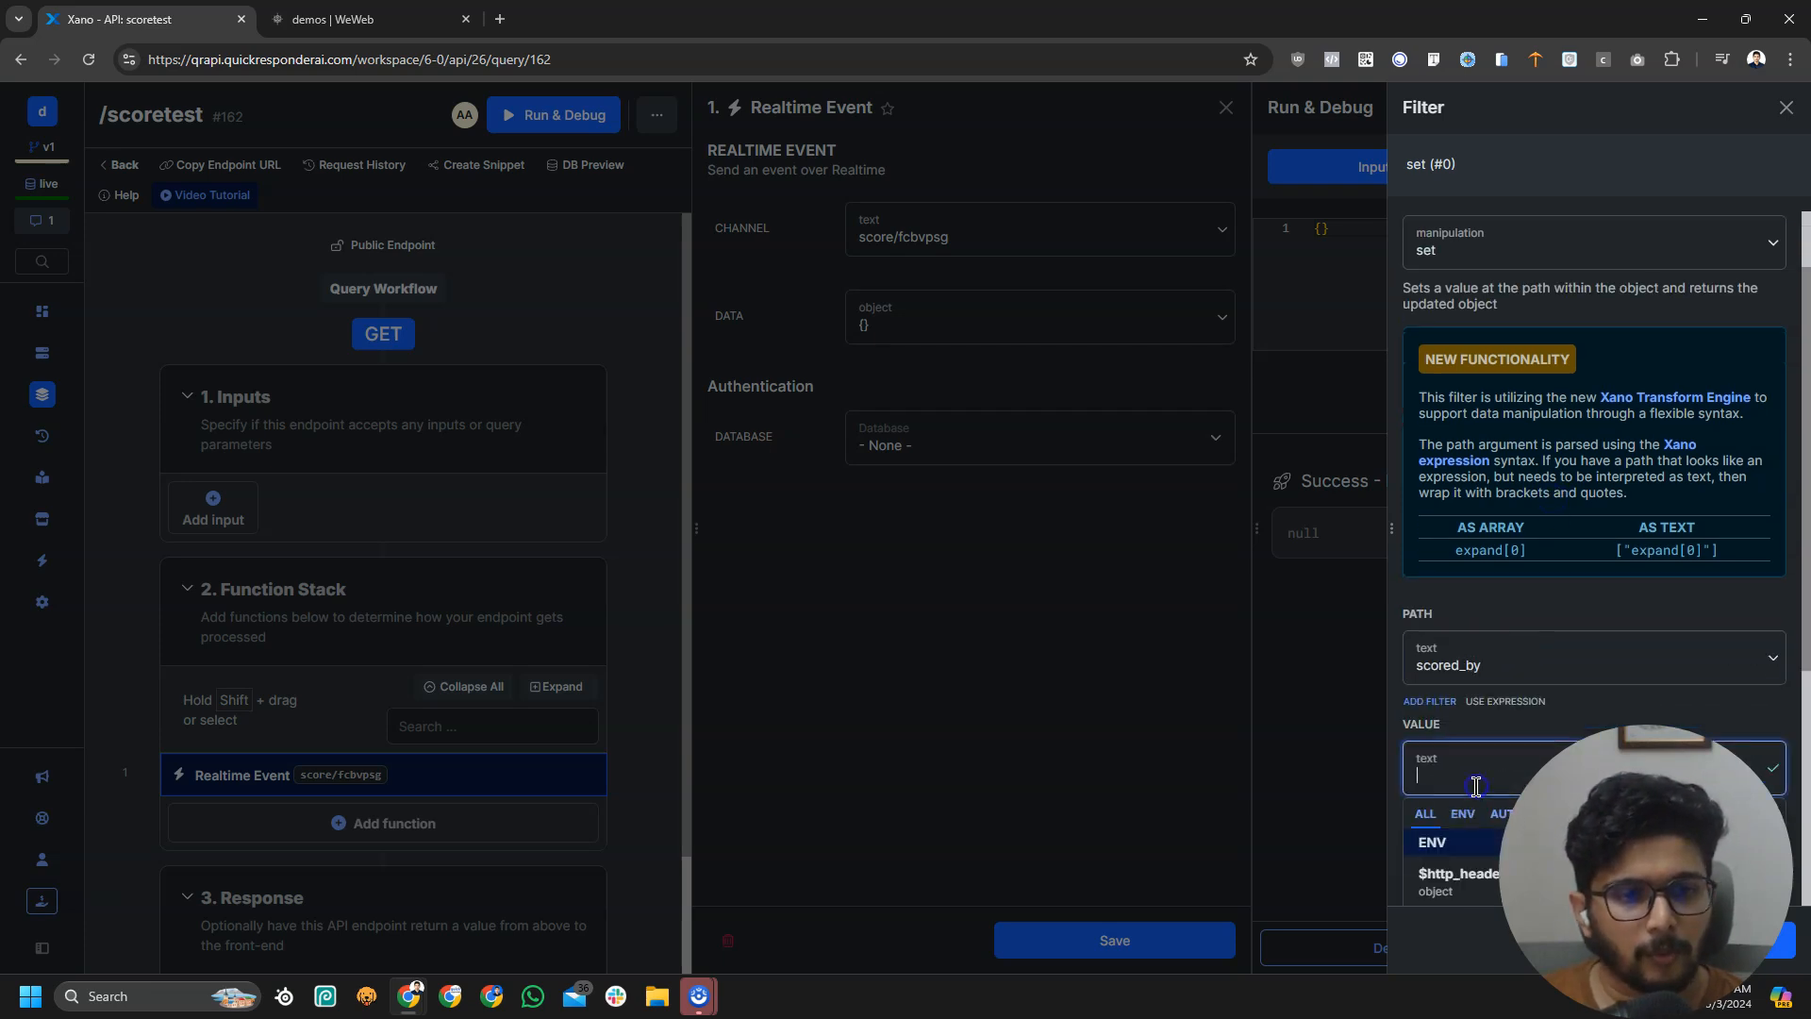
text(psg)
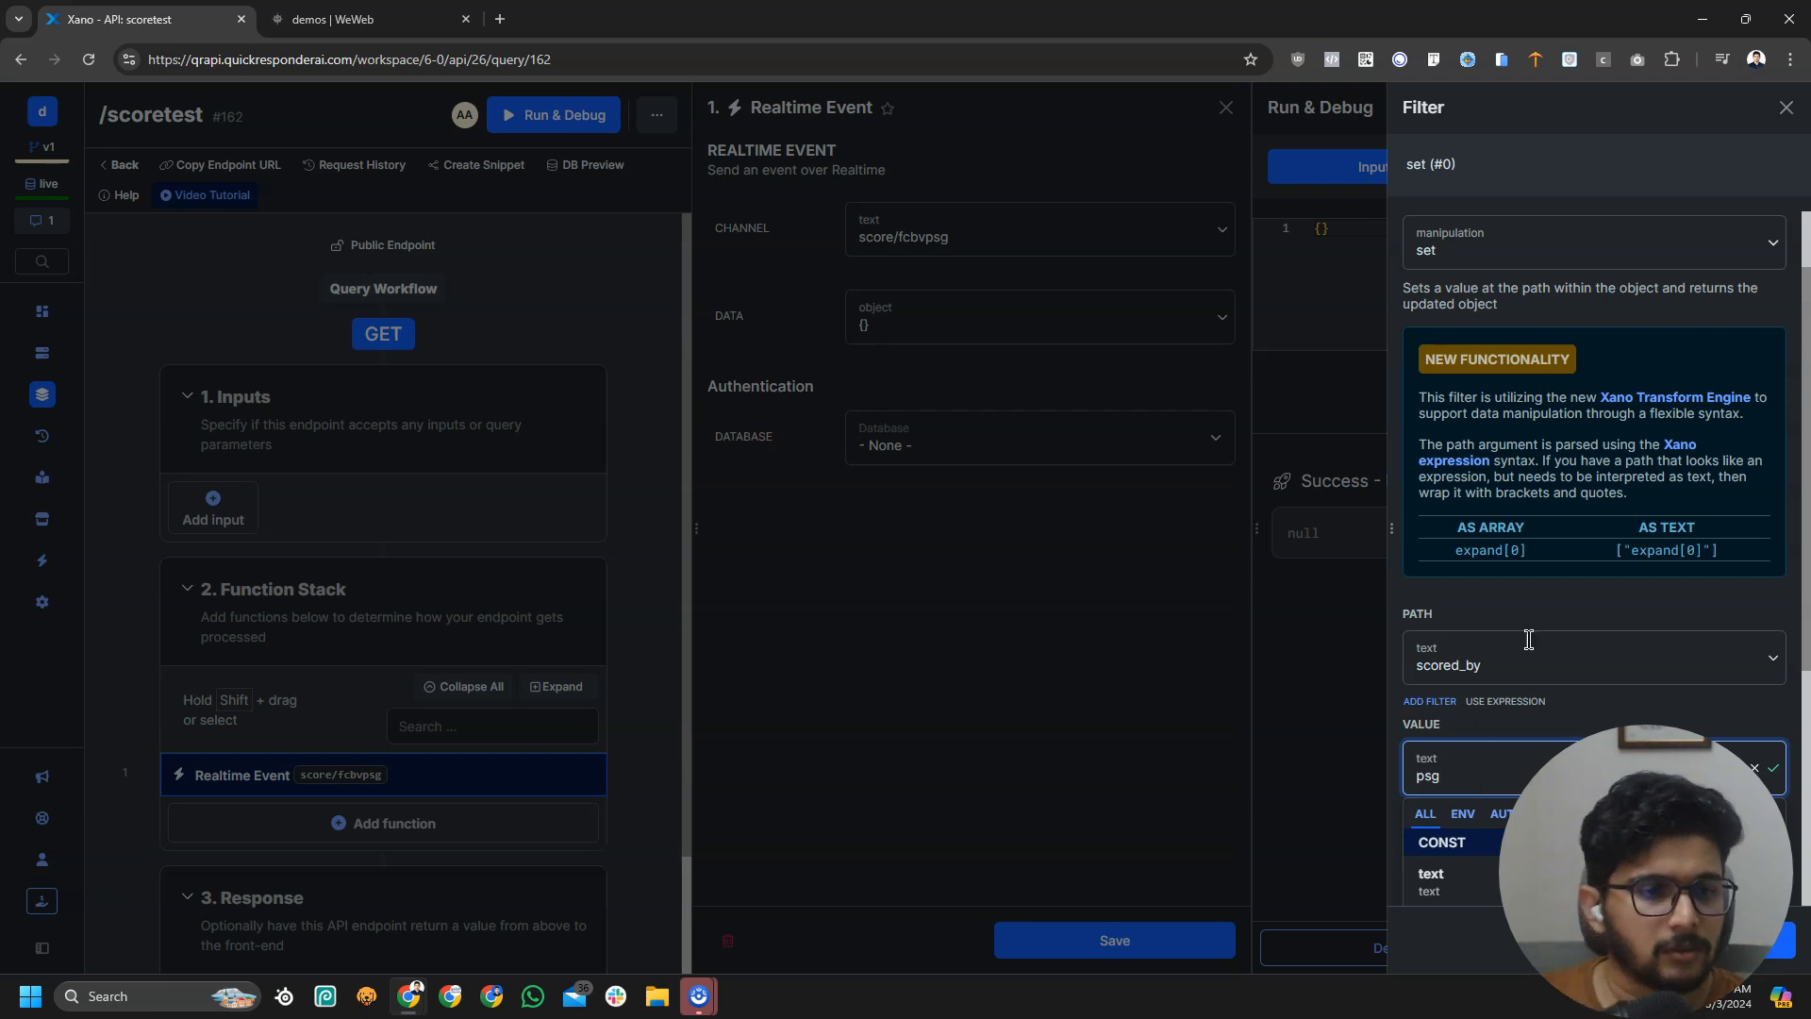
click(1568, 569)
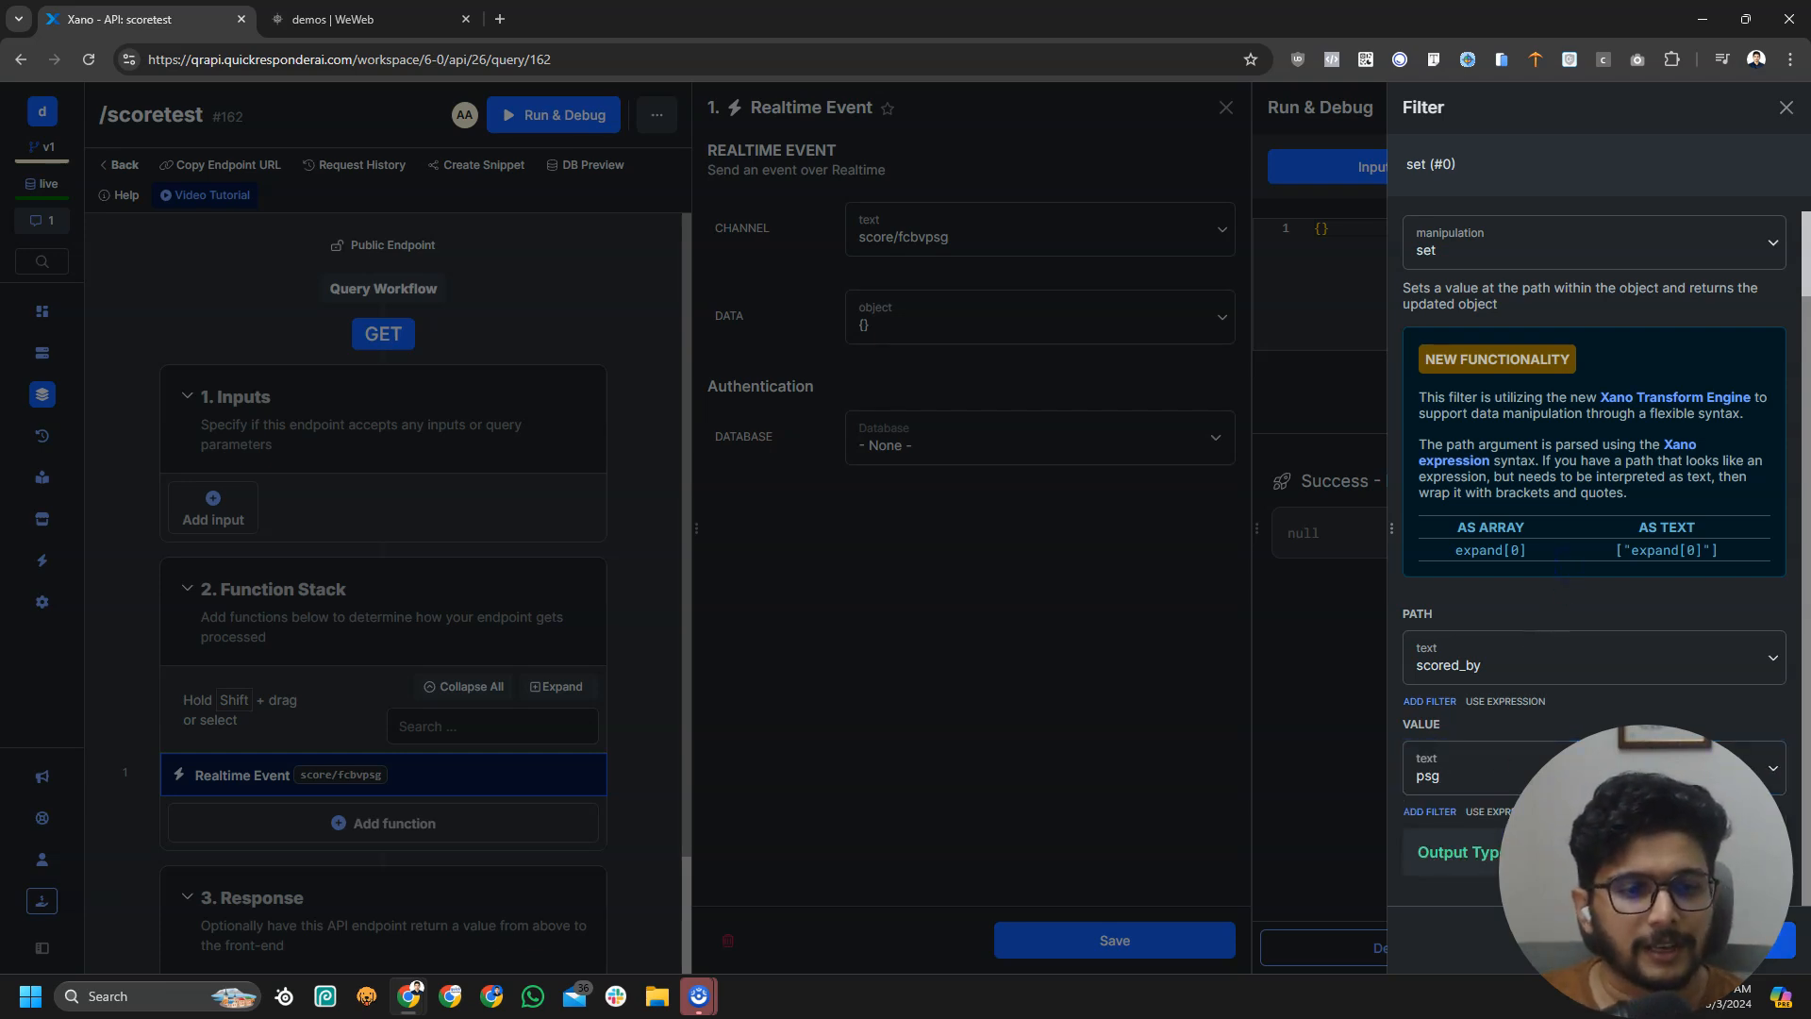
click(1780, 940)
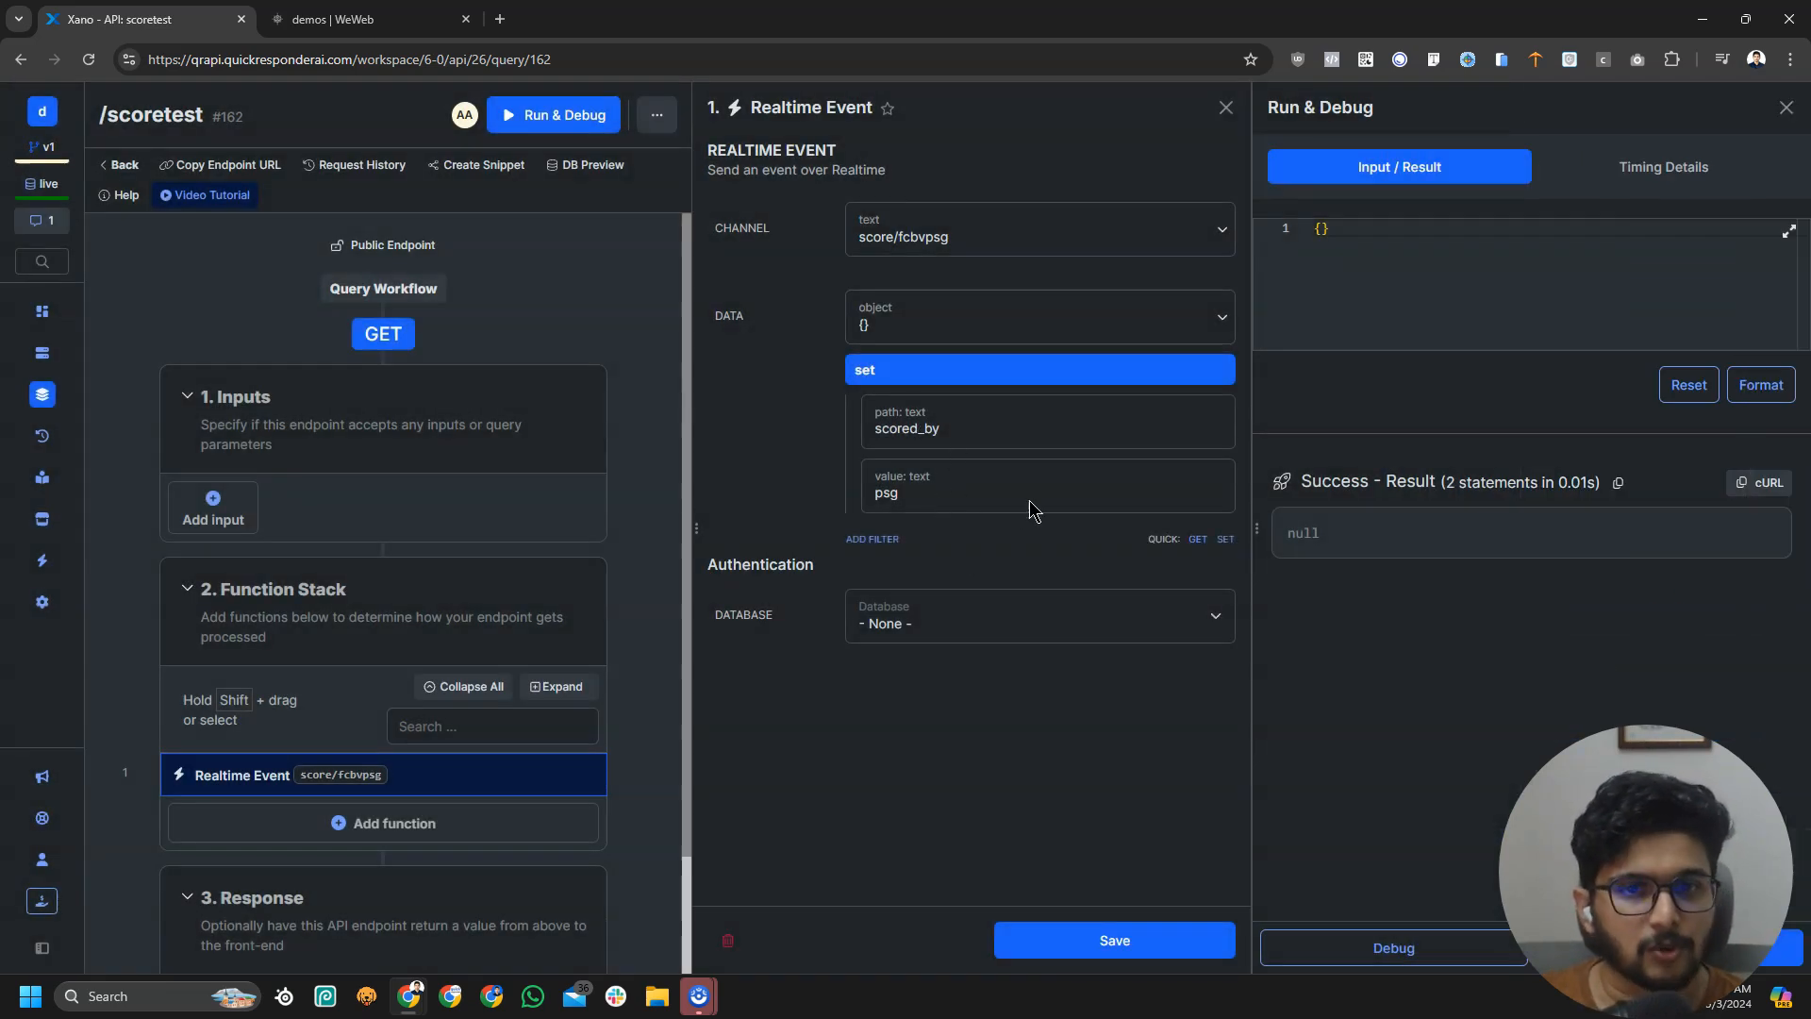
Add a second set filter making new_score 1, then save the Realtime Event step
click(1220, 546)
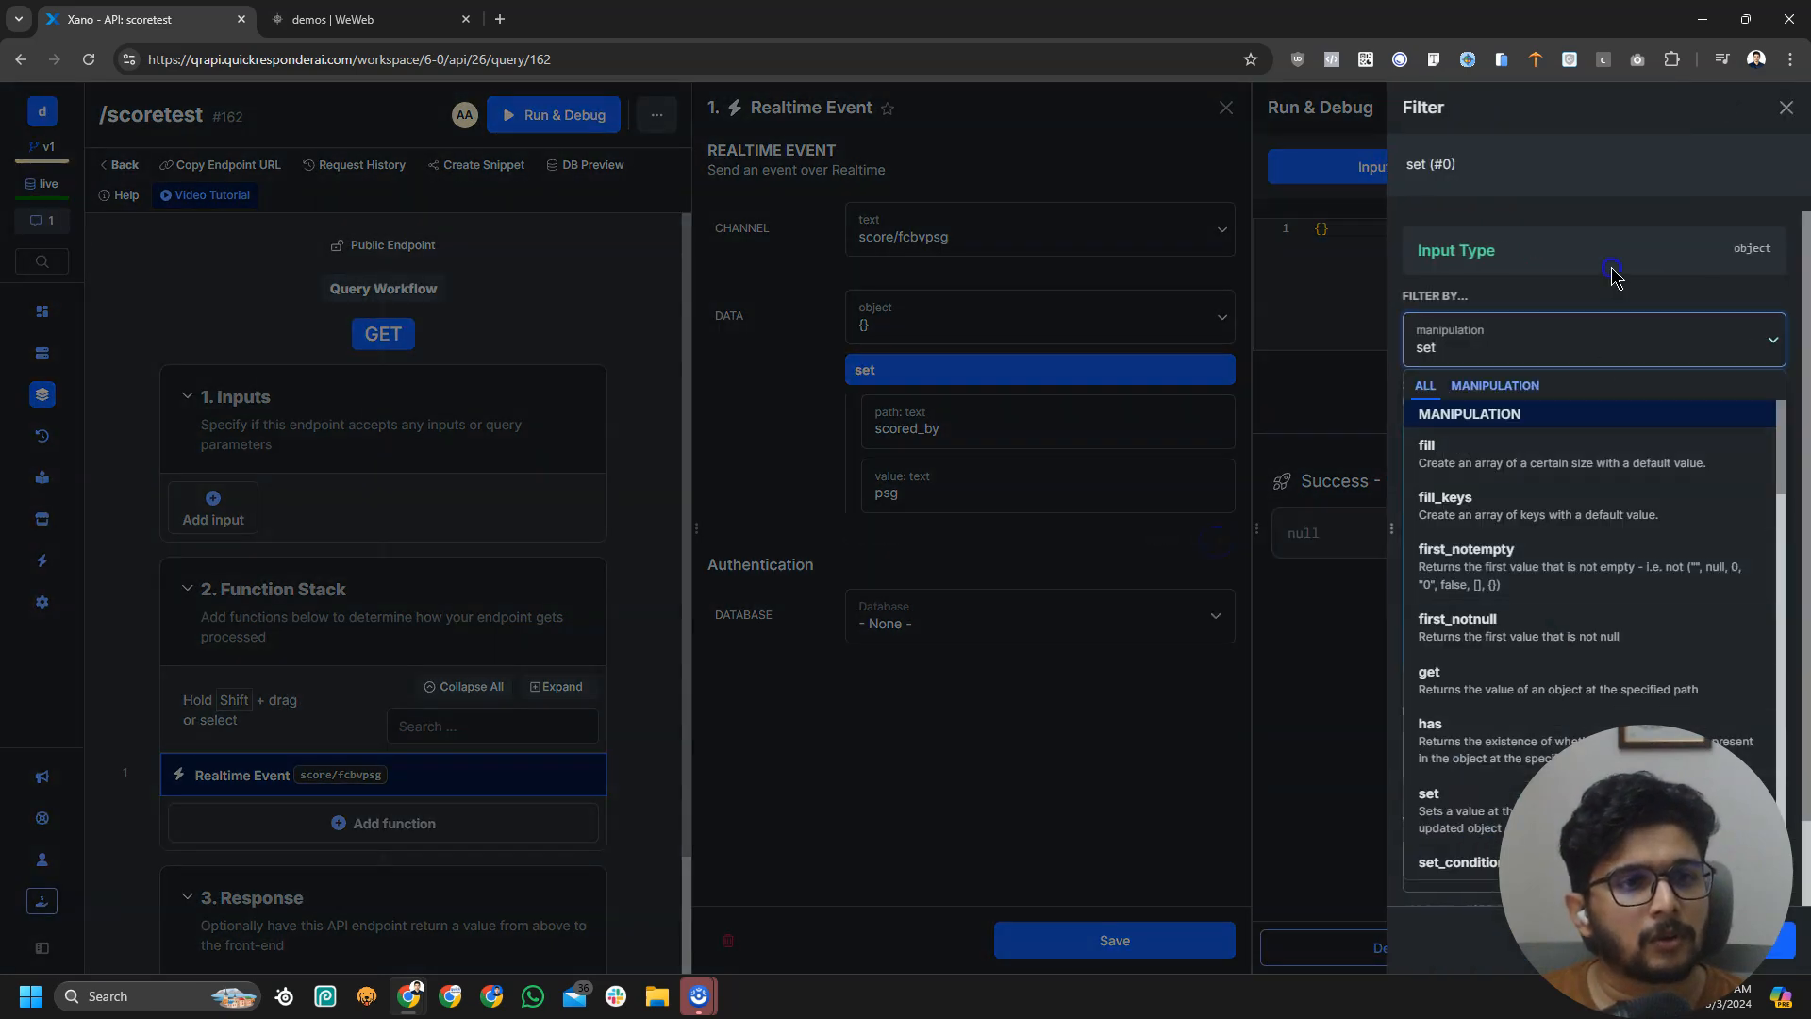
click(1613, 268)
click(1500, 773)
text(new_score)
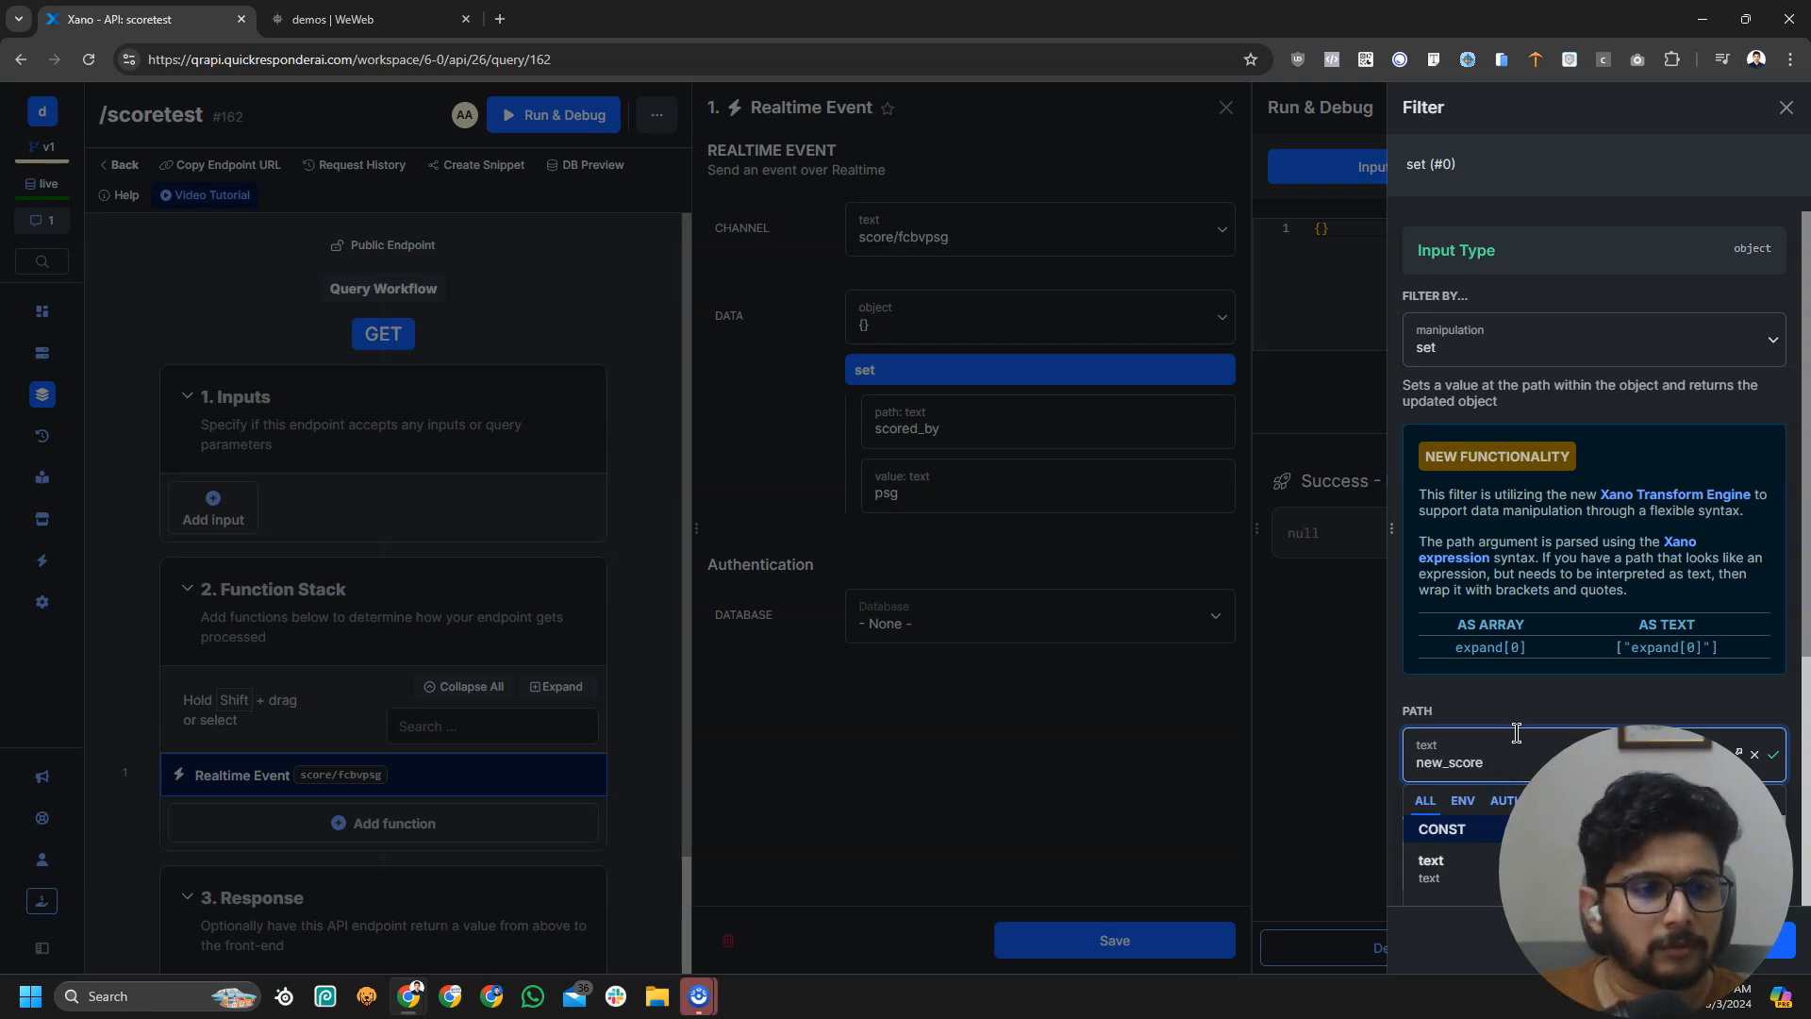
click(1540, 670)
click(1781, 941)
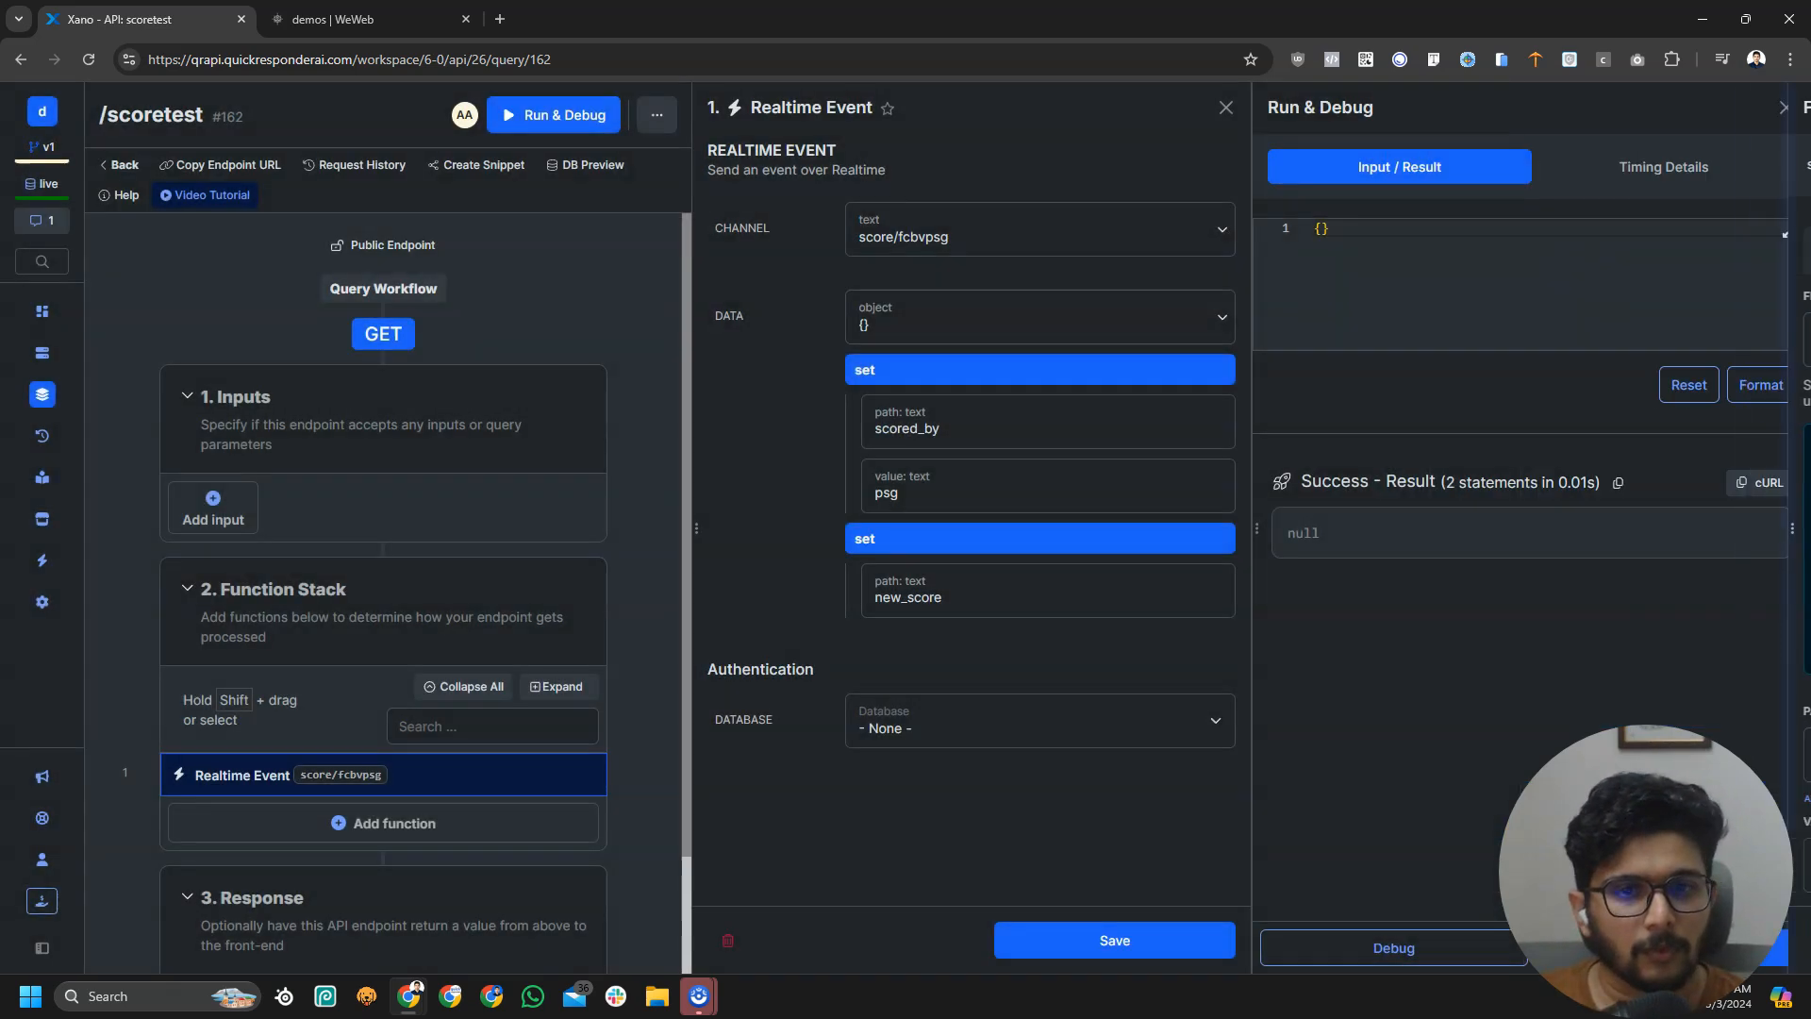
click(1074, 595)
scroll(1559, 669, down, 1)
click(1479, 780)
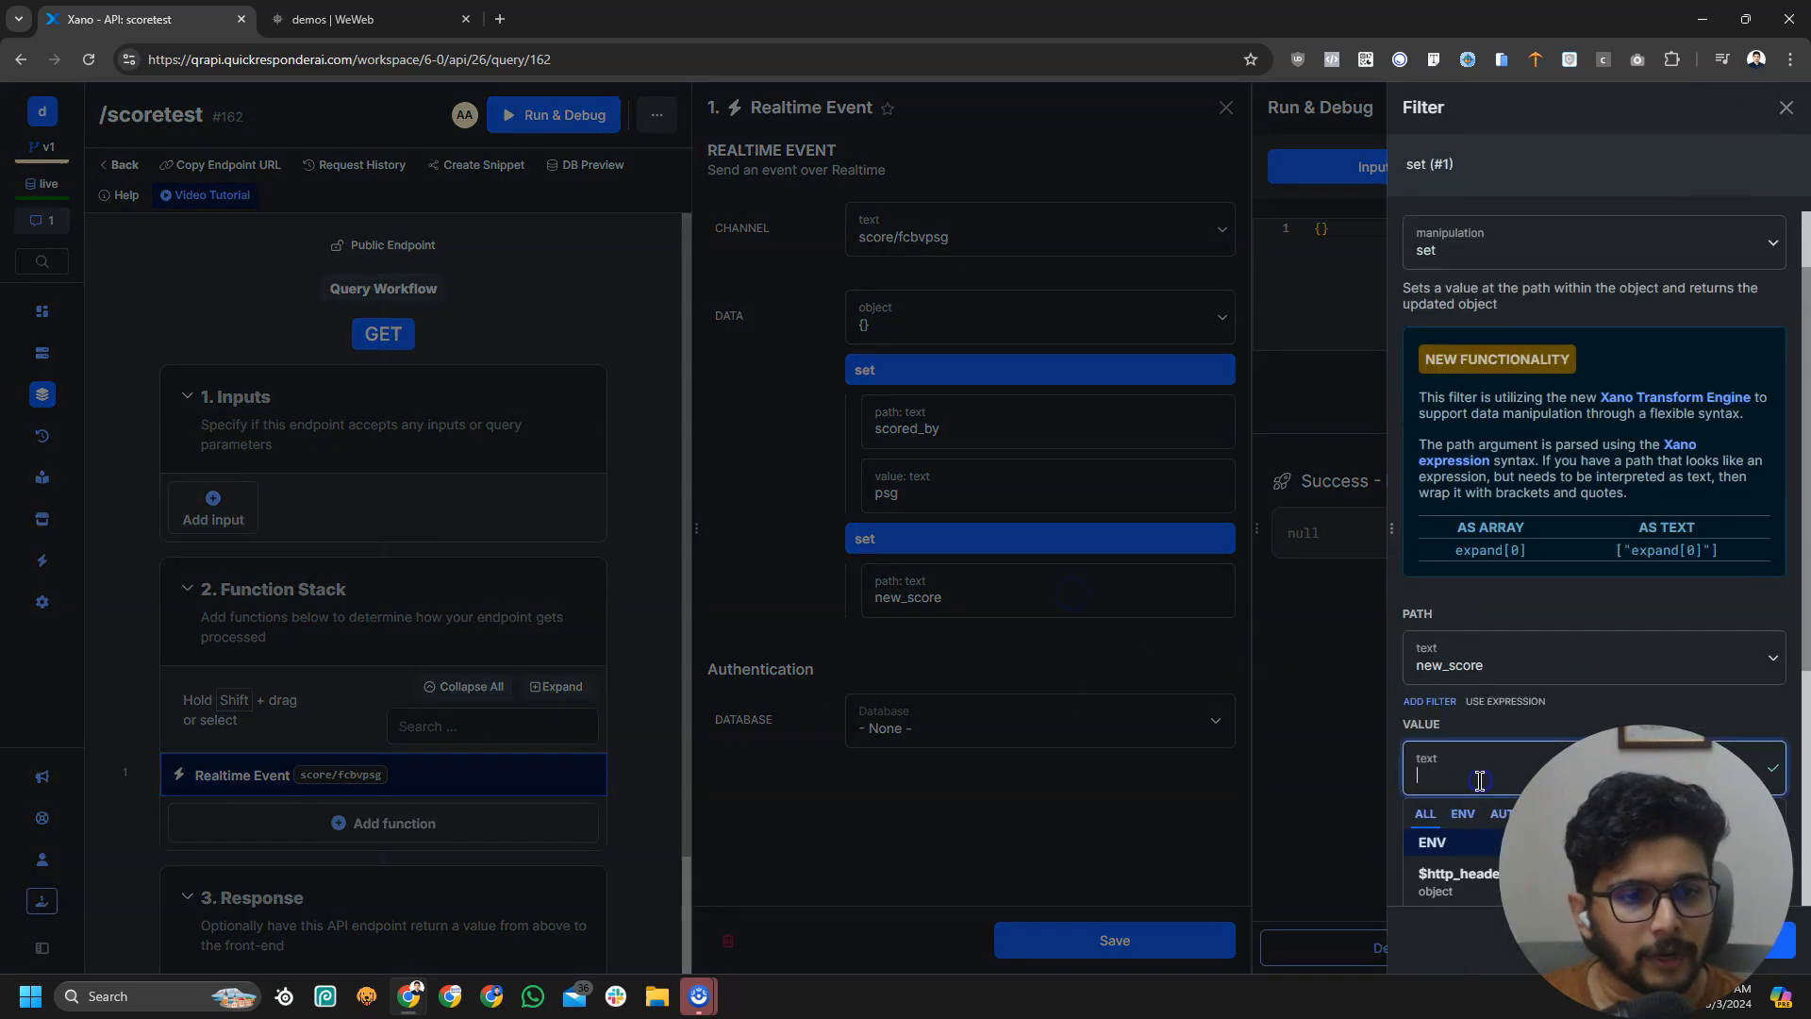
text(1)
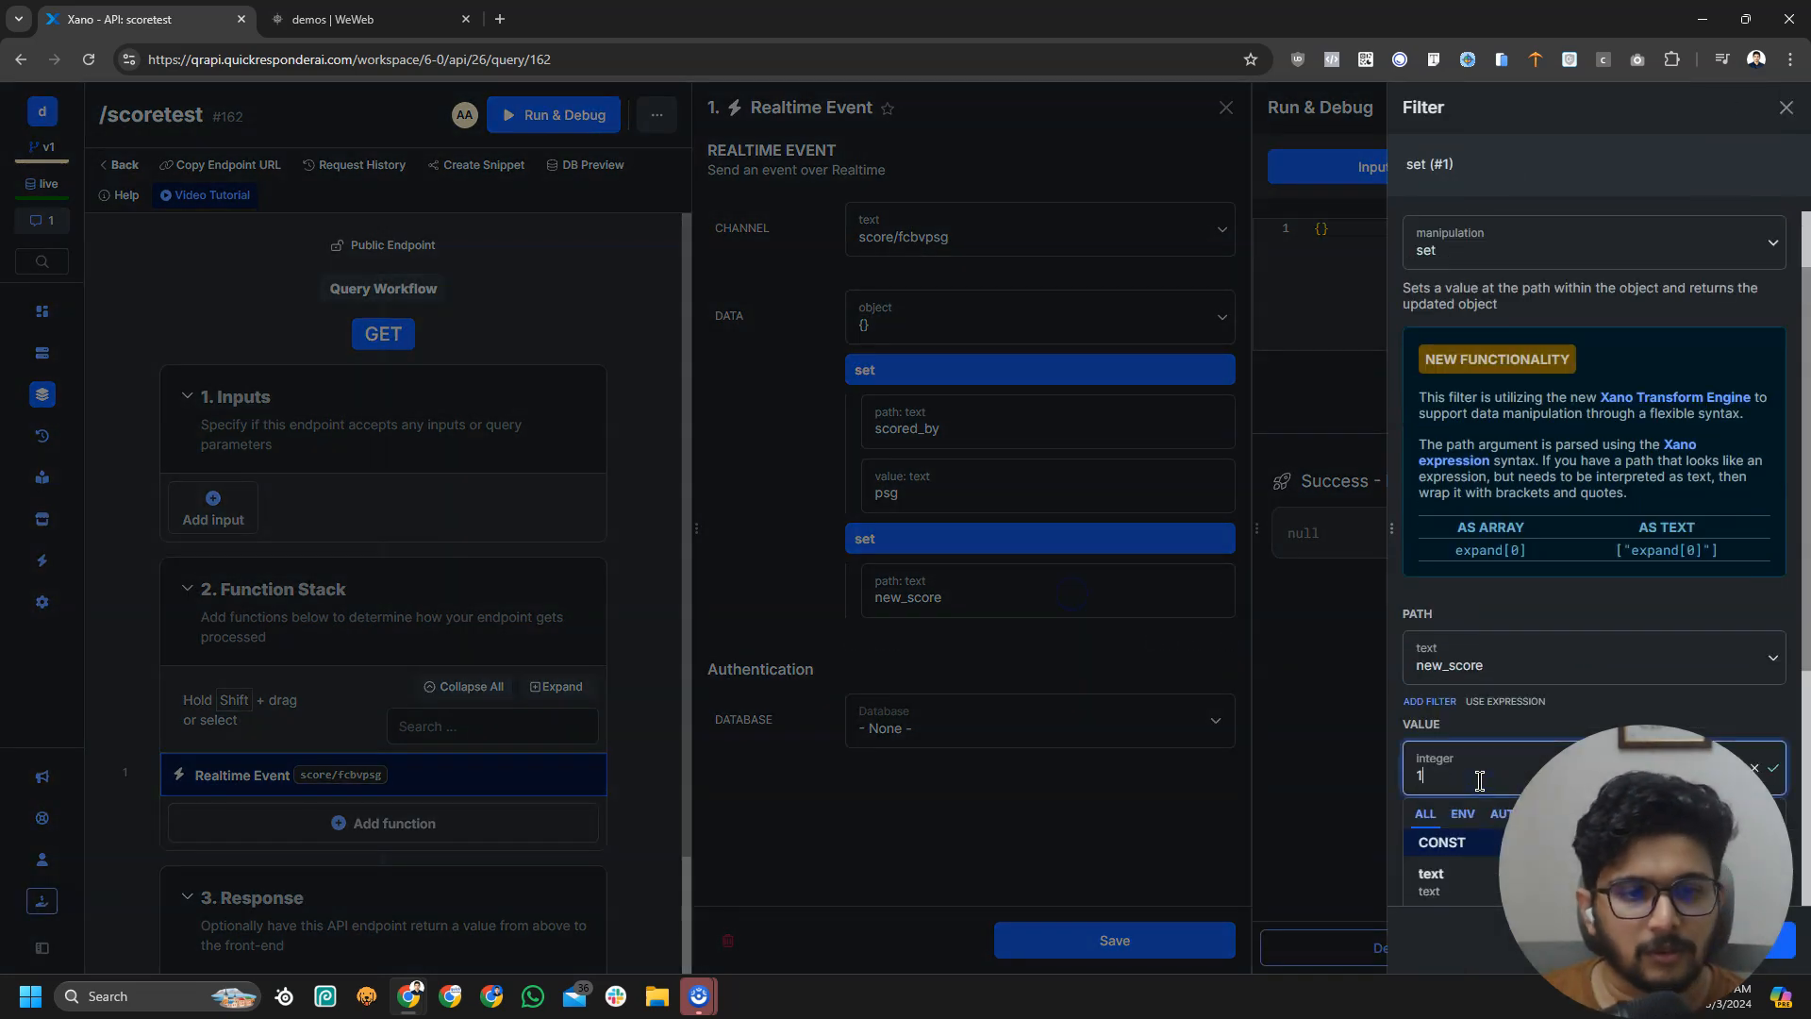
click(1522, 550)
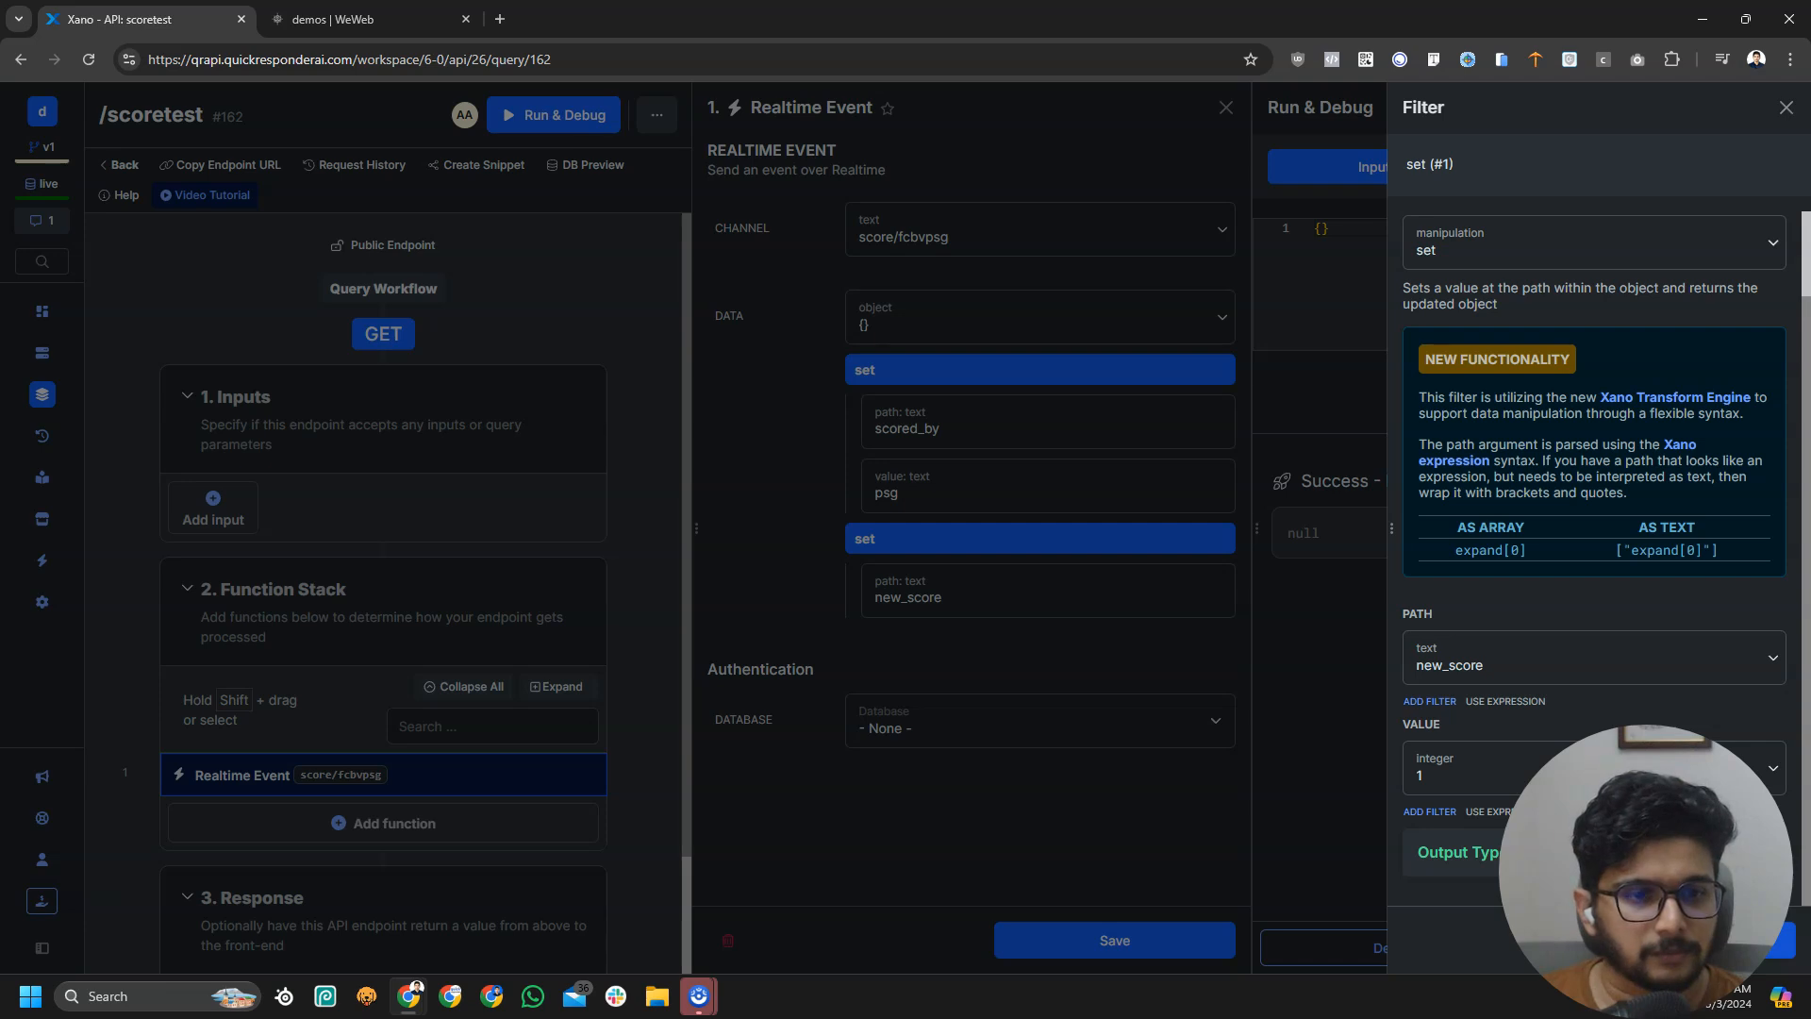
click(1510, 769)
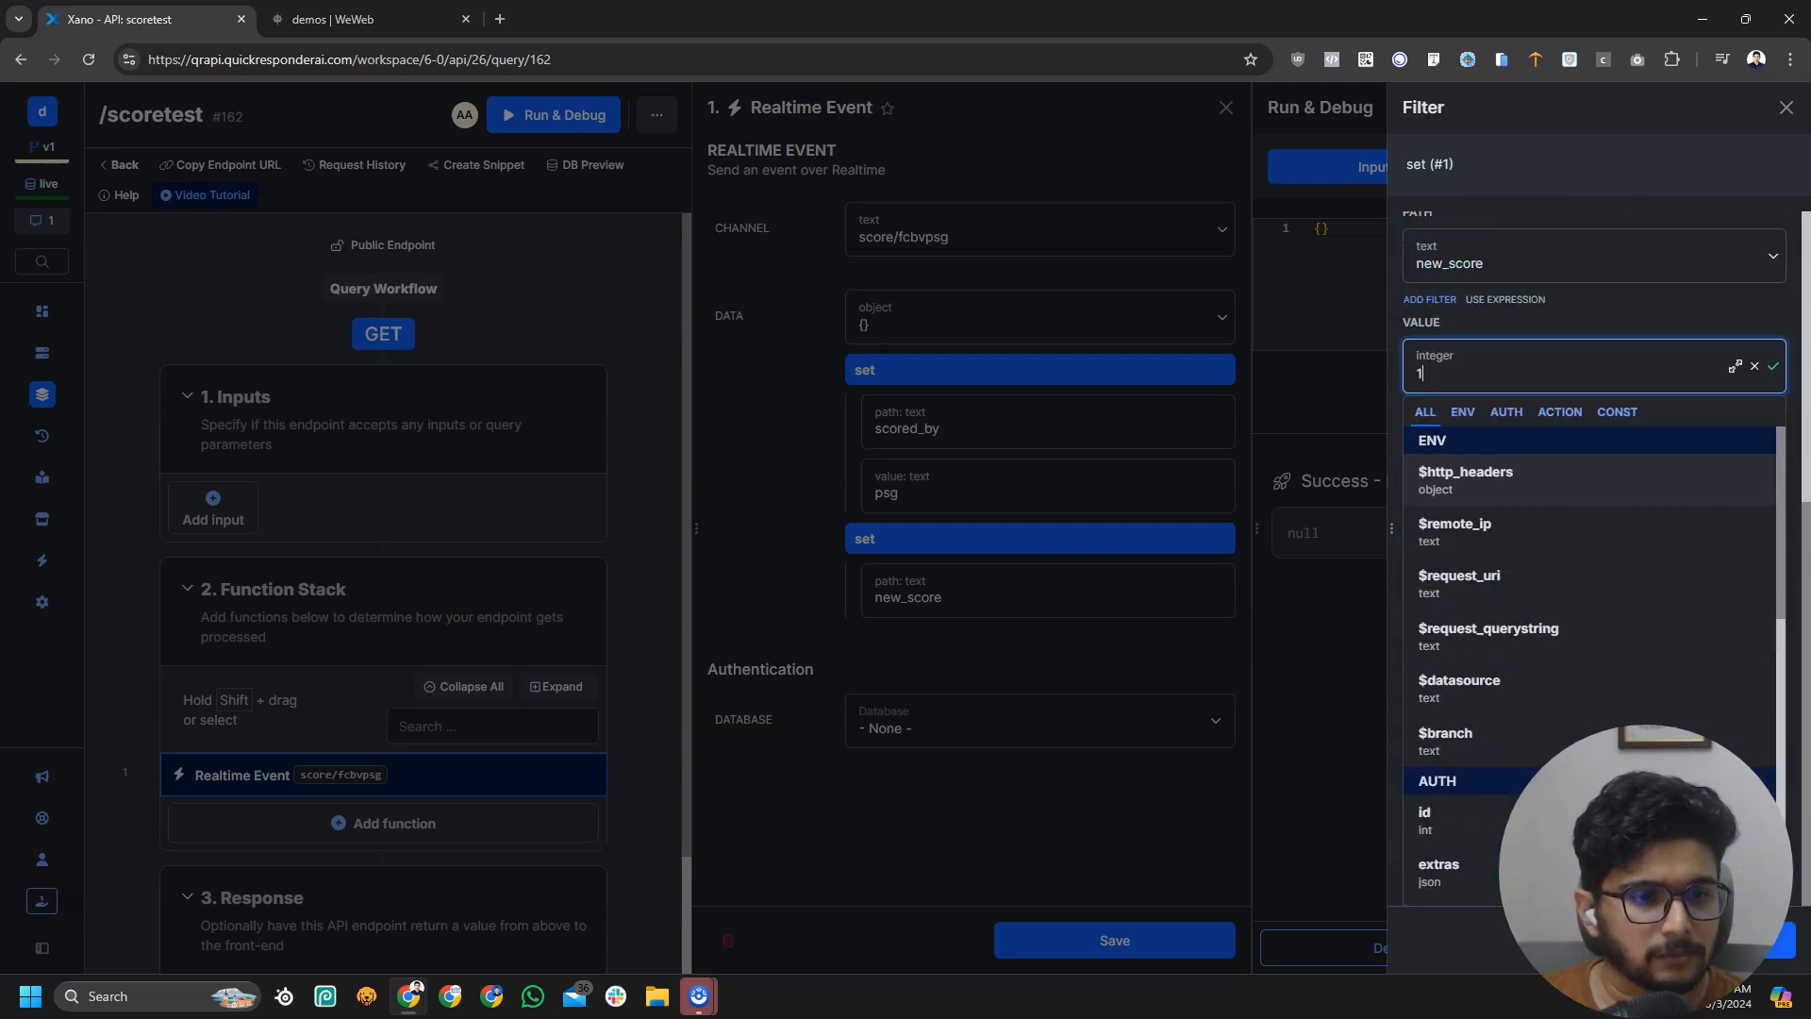
click(1783, 941)
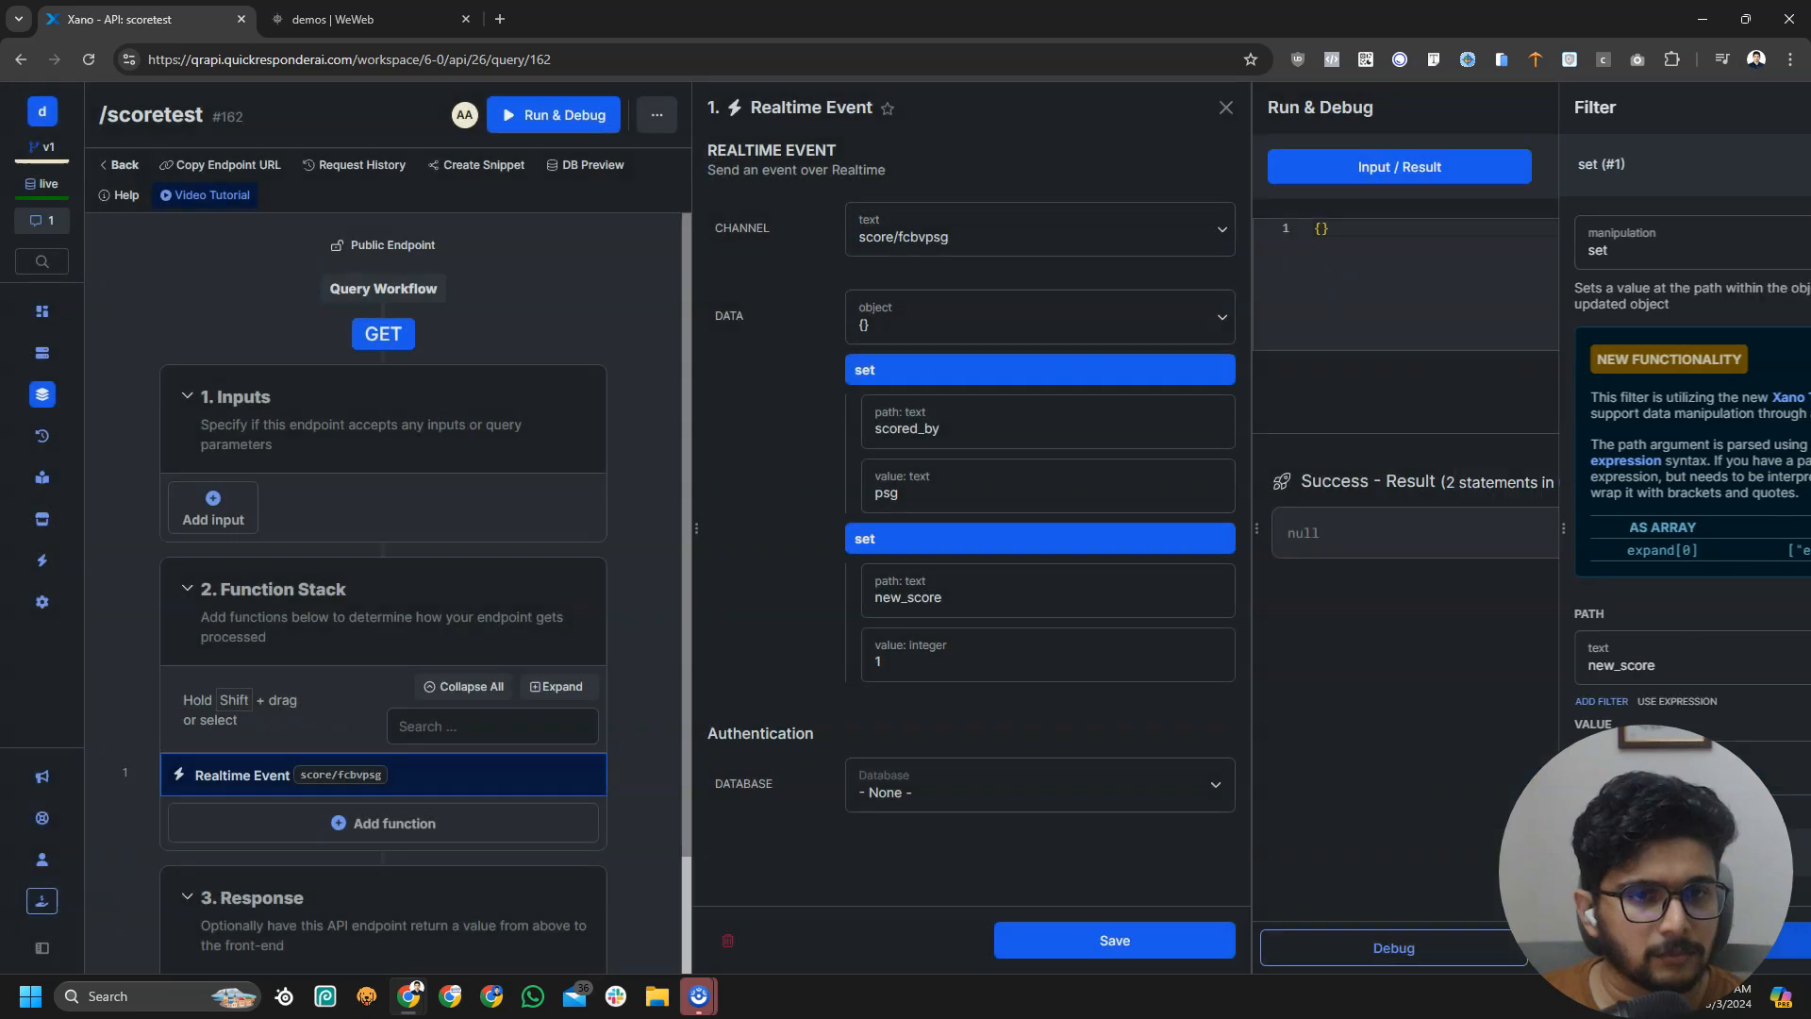
click(1121, 955)
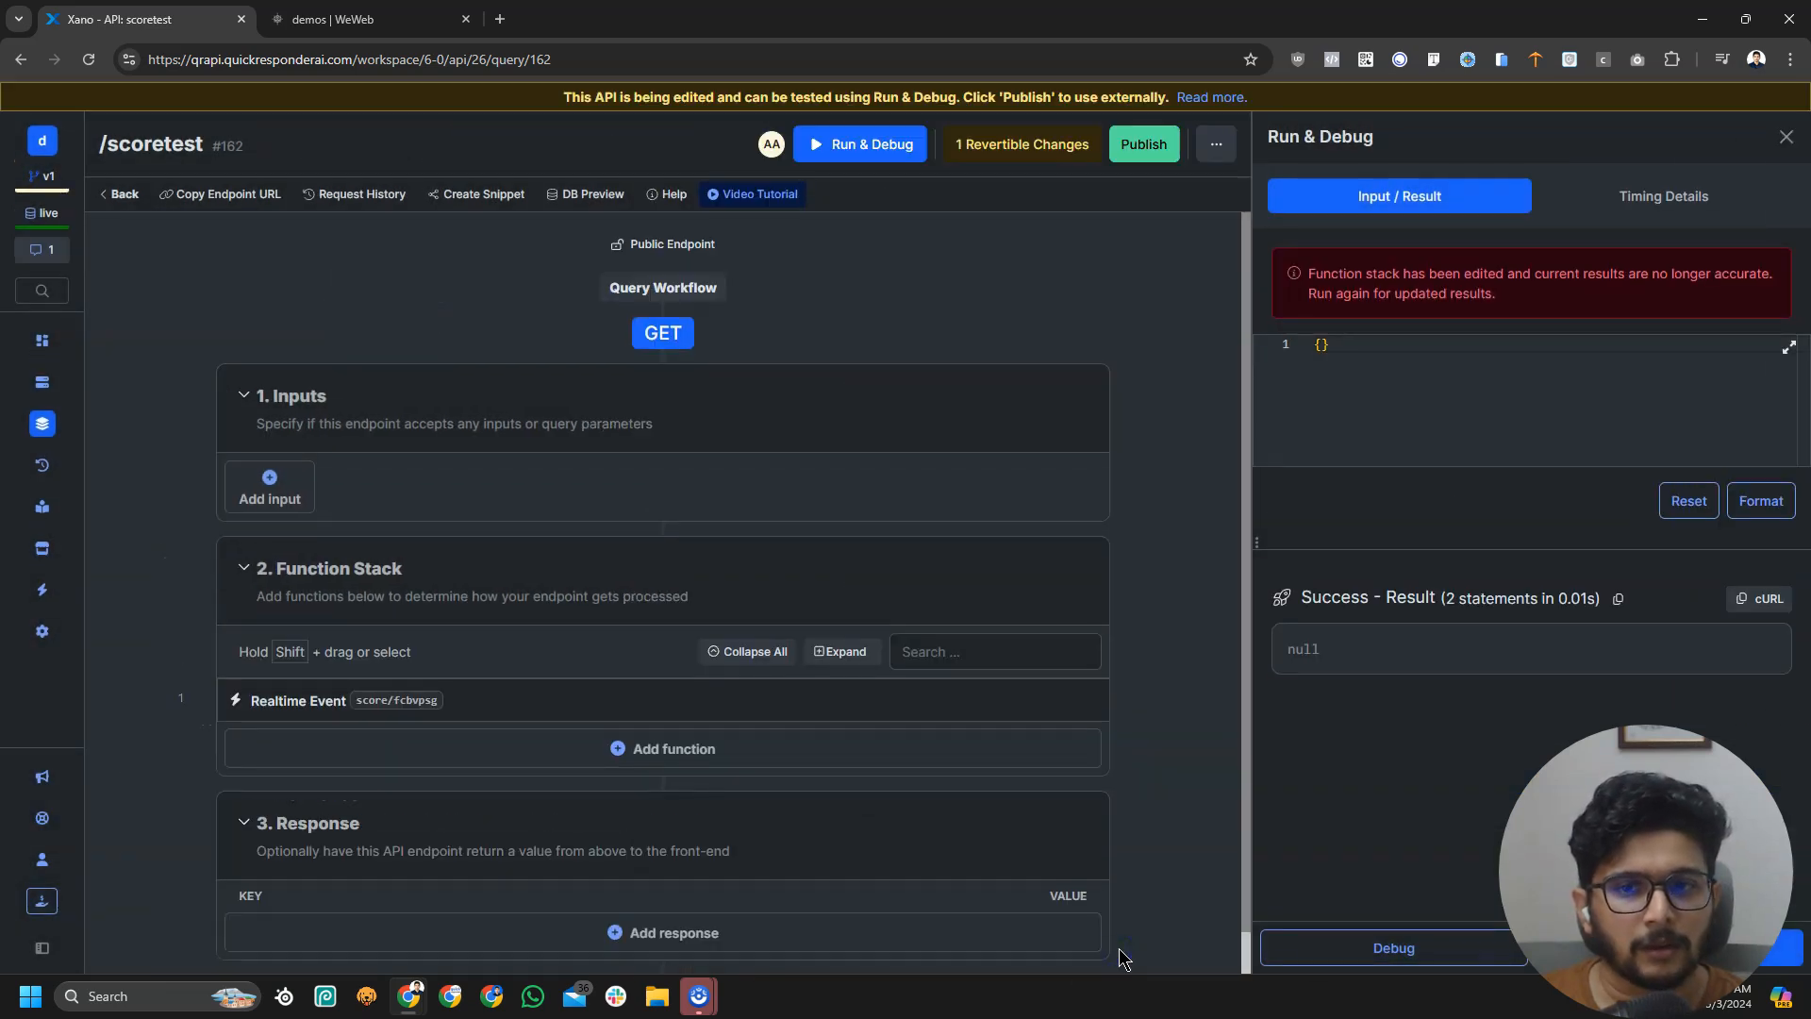
Turn on WeWeb realtime updates, then run the Xano endpoint to send the event
click(368, 18)
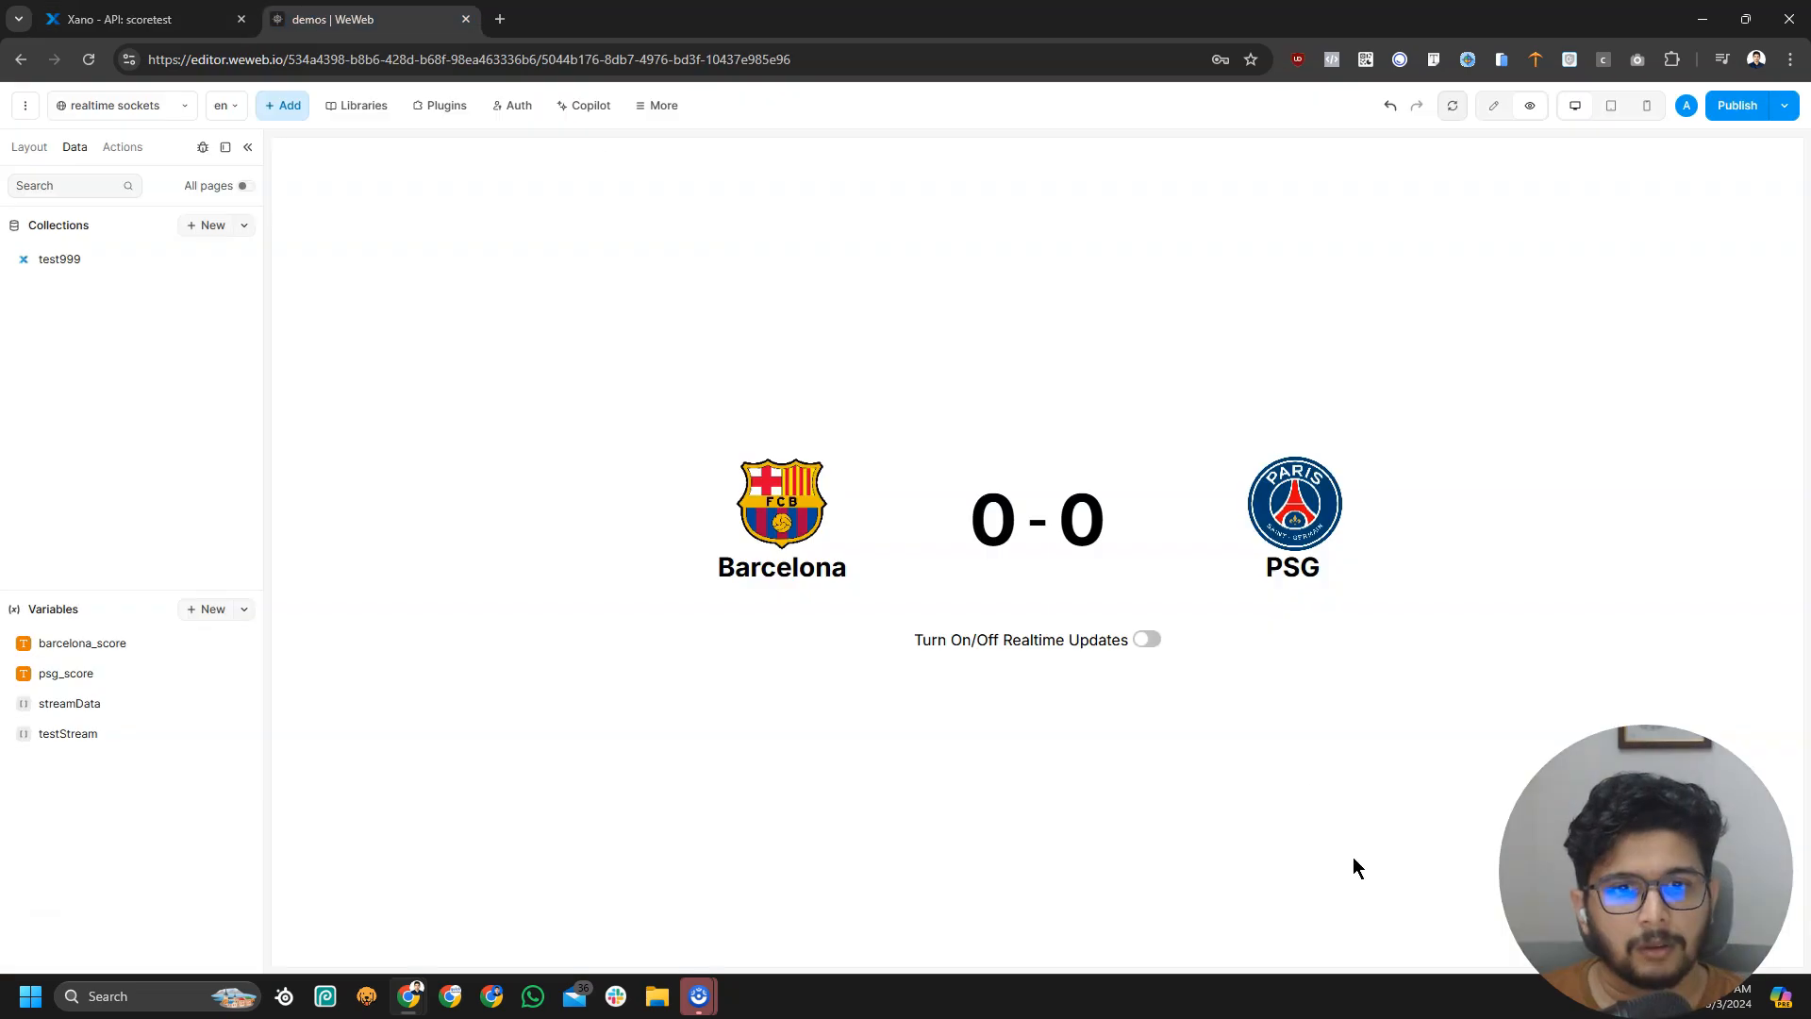
click(1150, 650)
key(ctrl+shift+Tab)
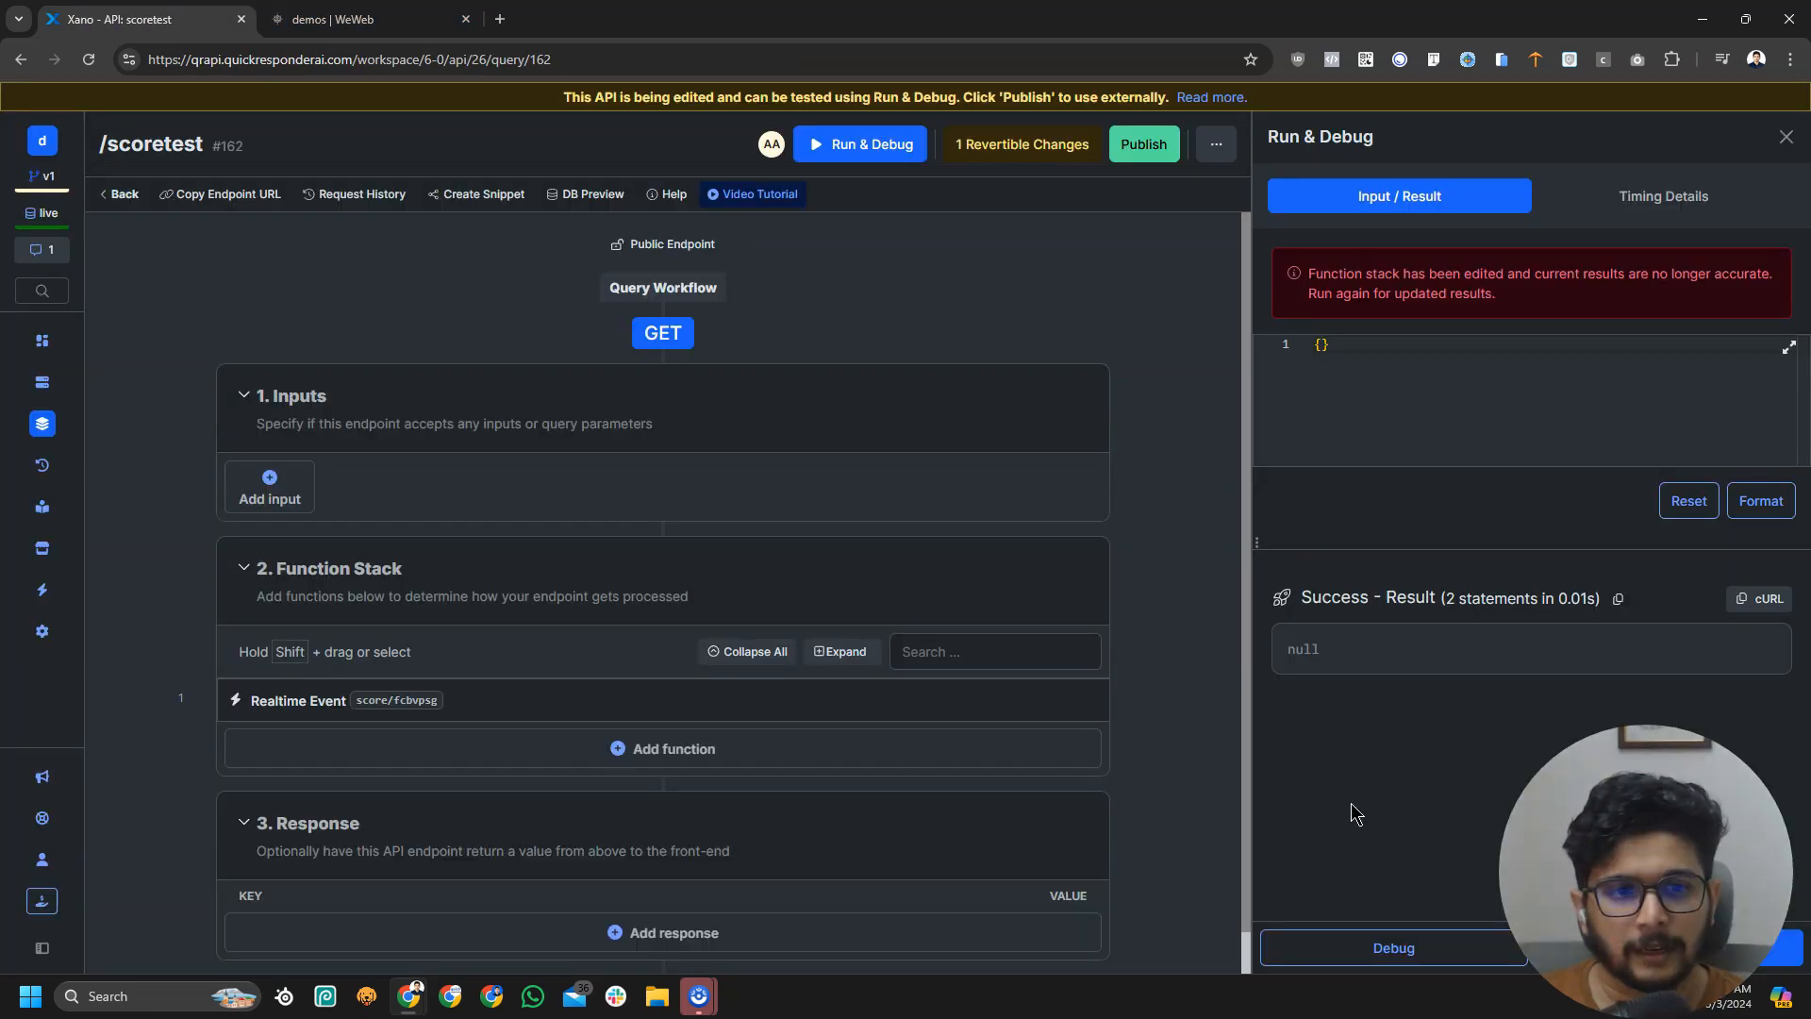
click(1667, 948)
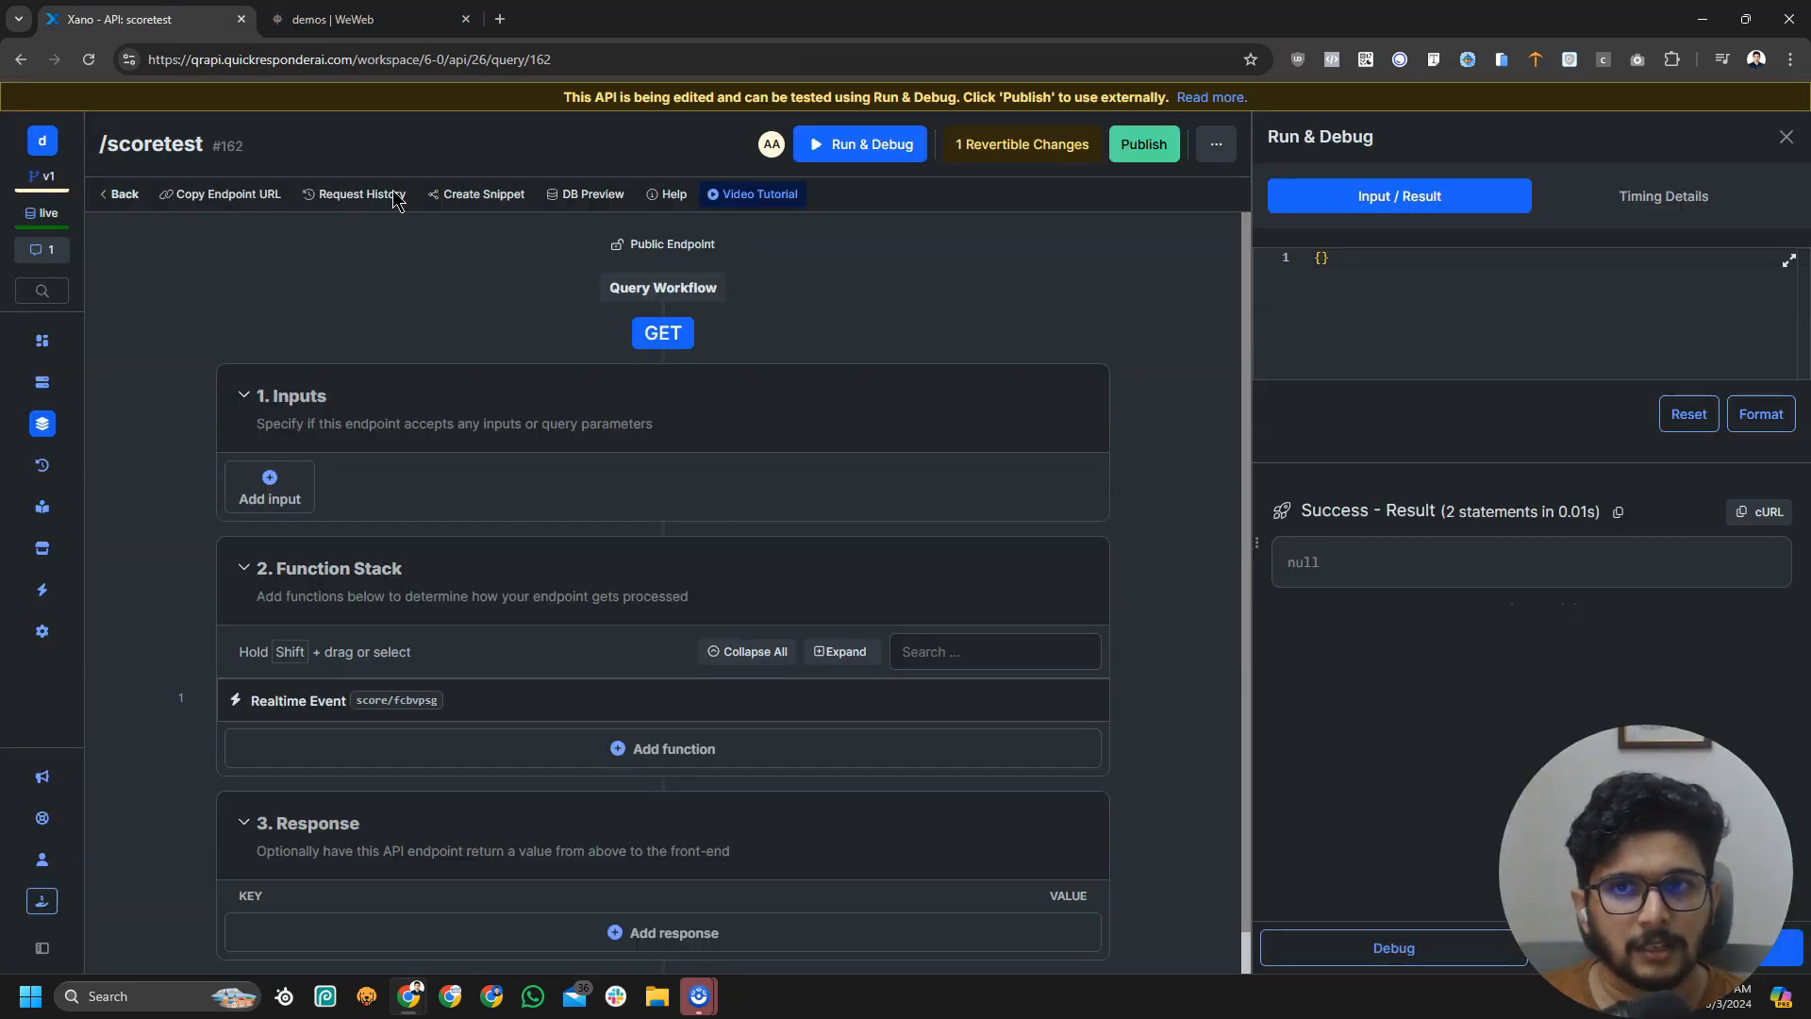
click(358, 21)
Expand the logged event's data > payload > data to confirm scored_by psg and new_score 1, then clear logs
click(202, 147)
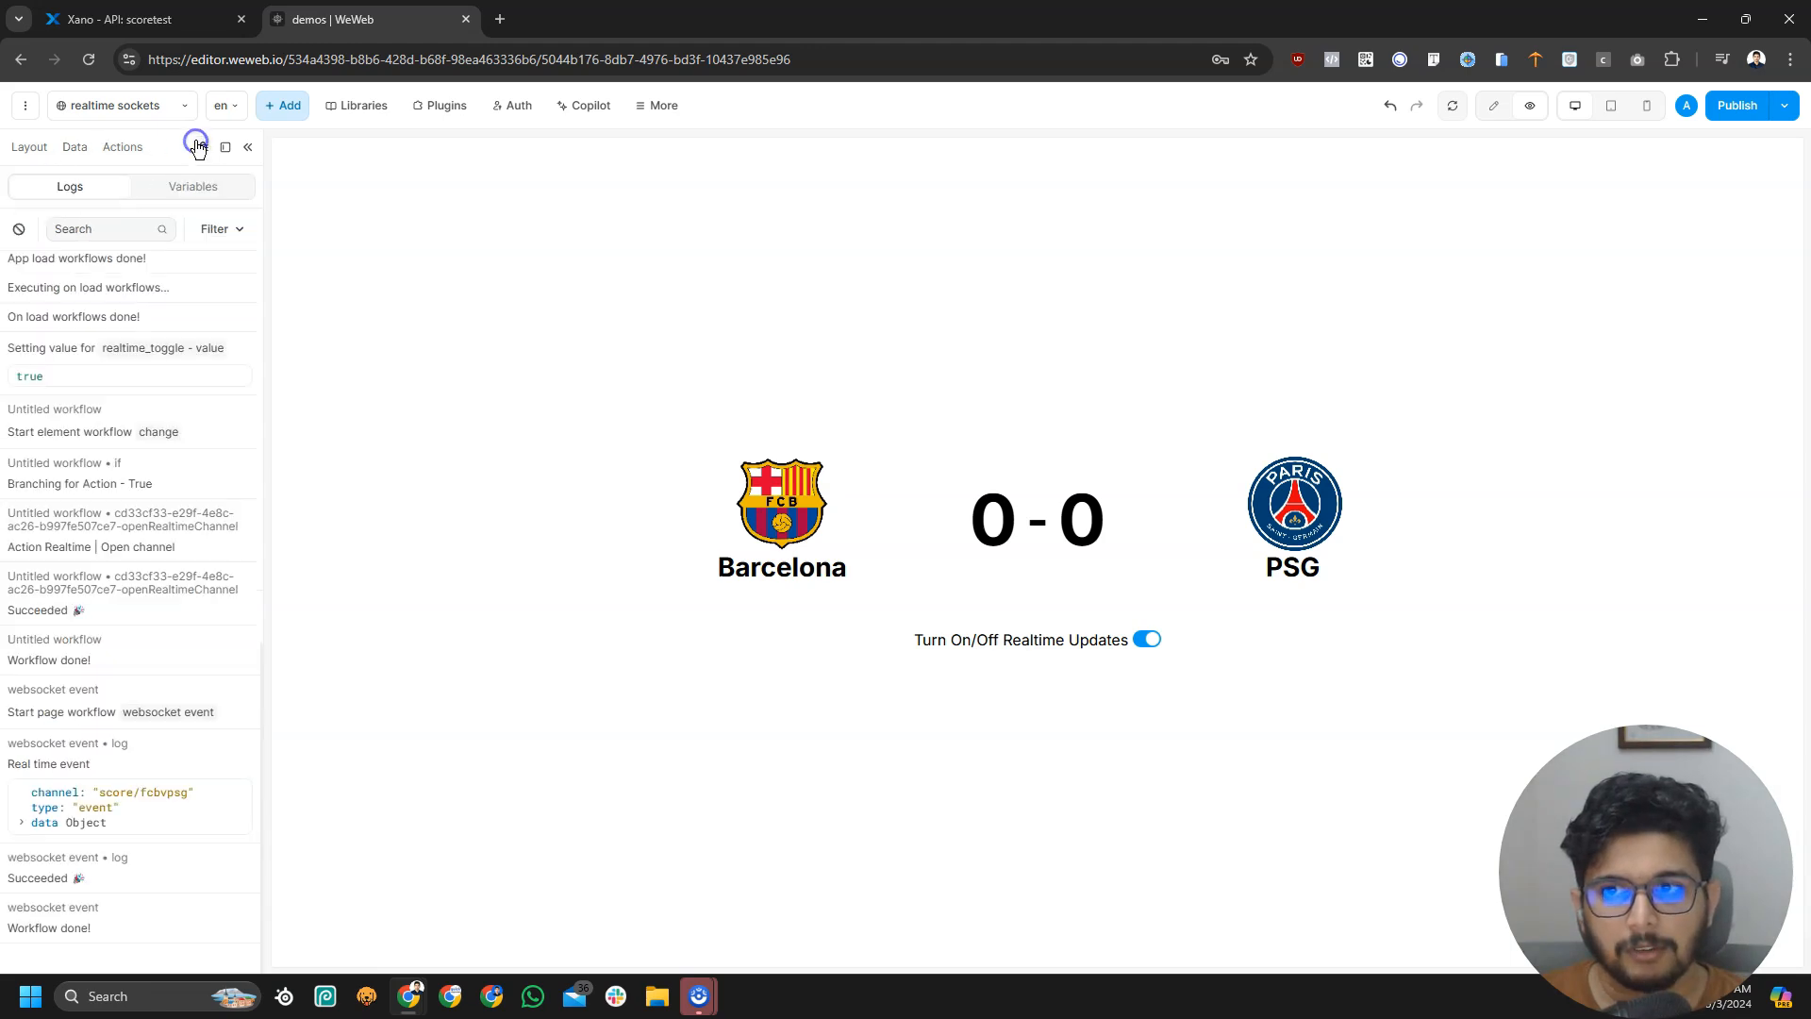
click(23, 822)
click(30, 822)
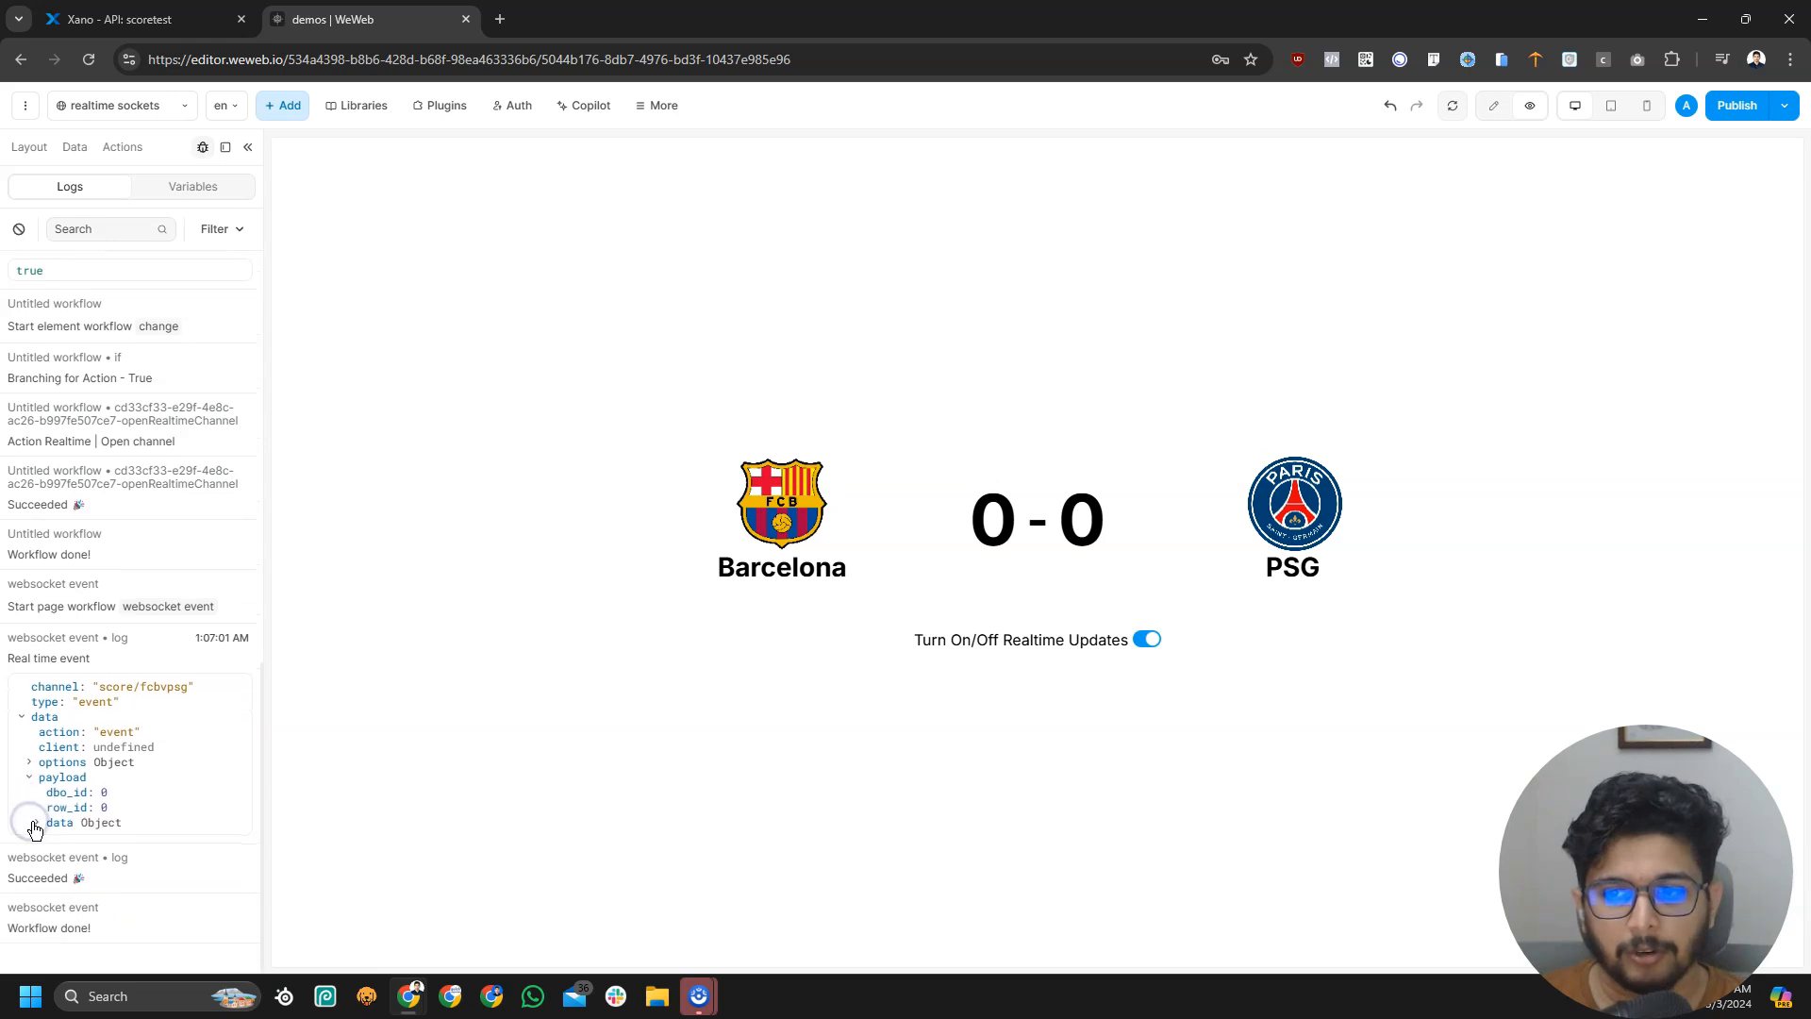
click(41, 822)
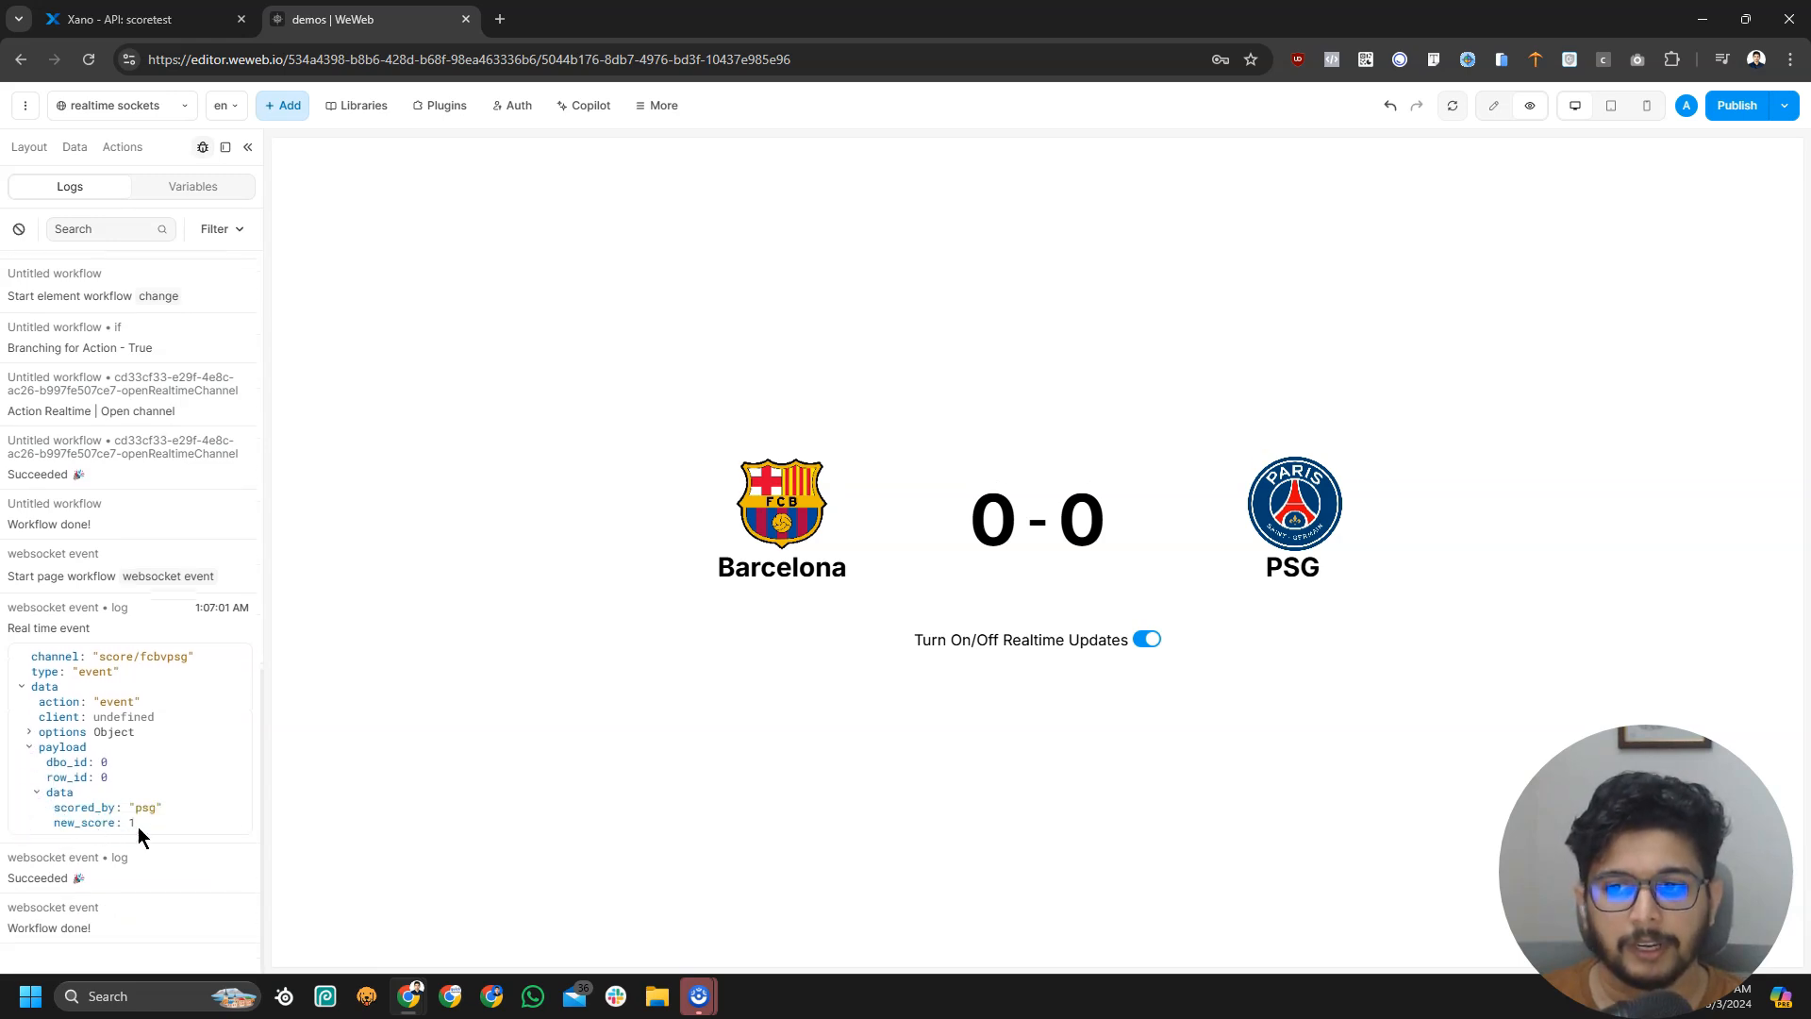
click(178, 818)
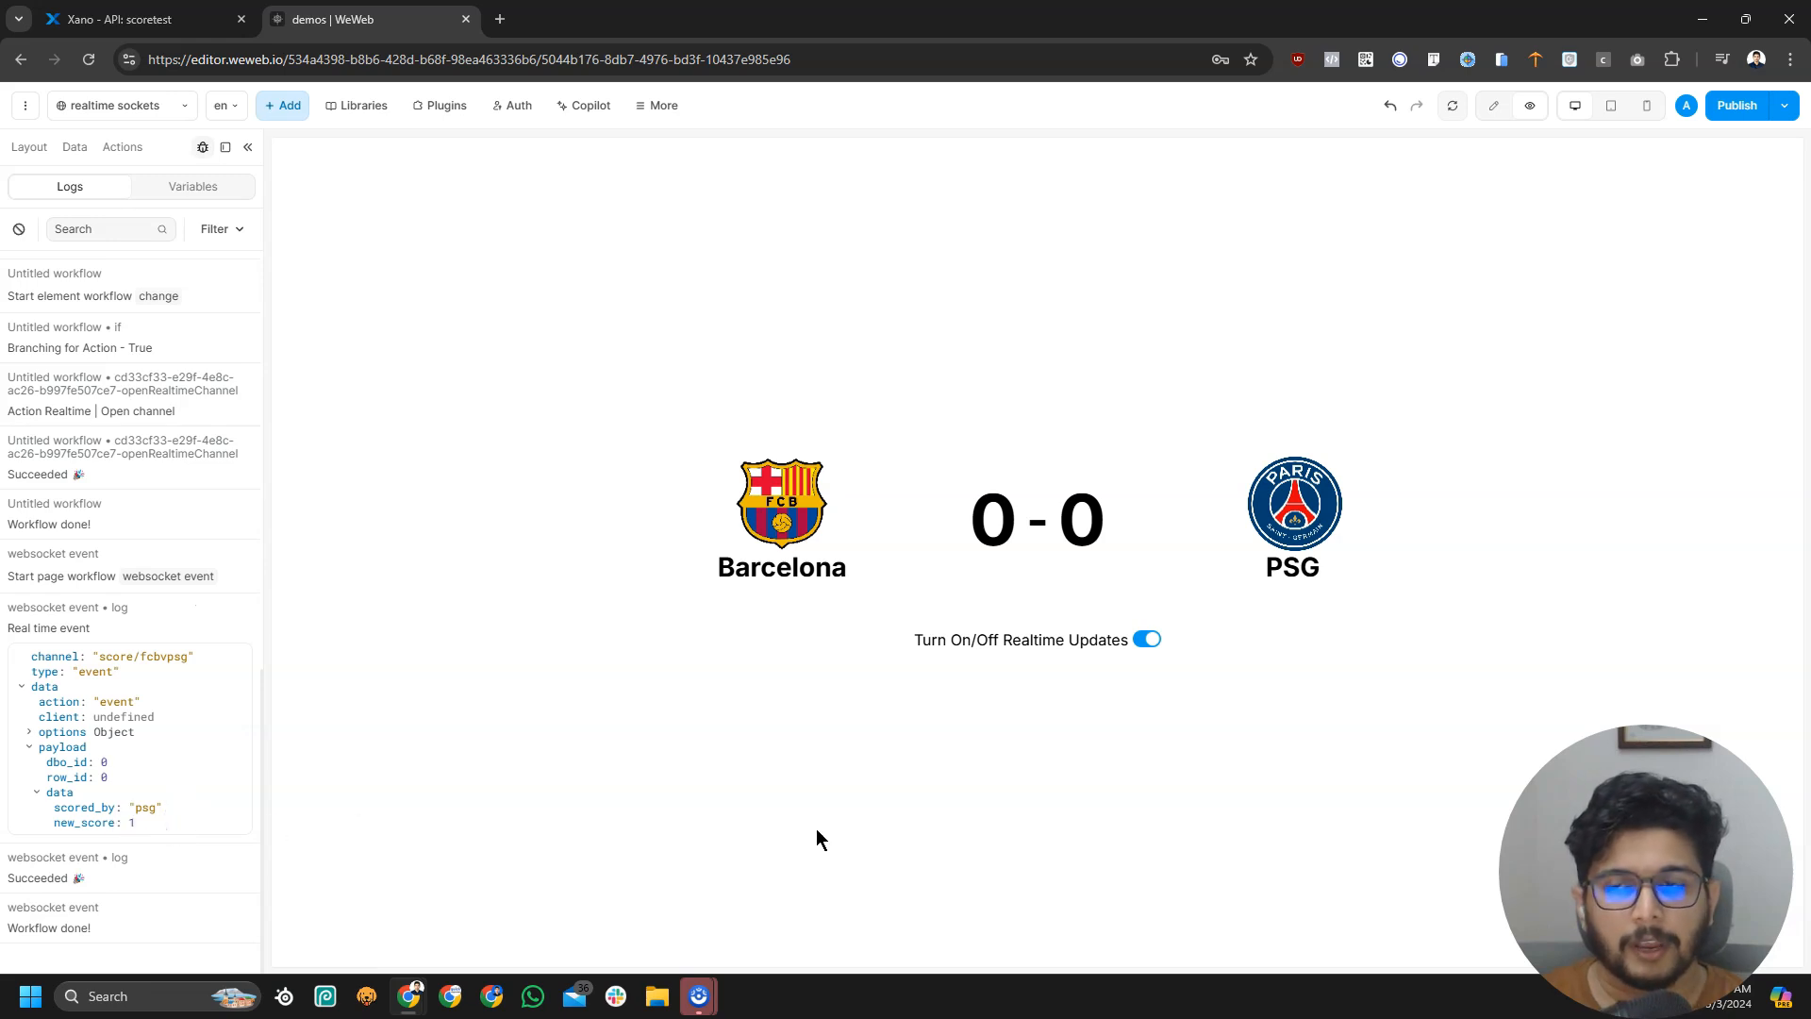
click(18, 229)
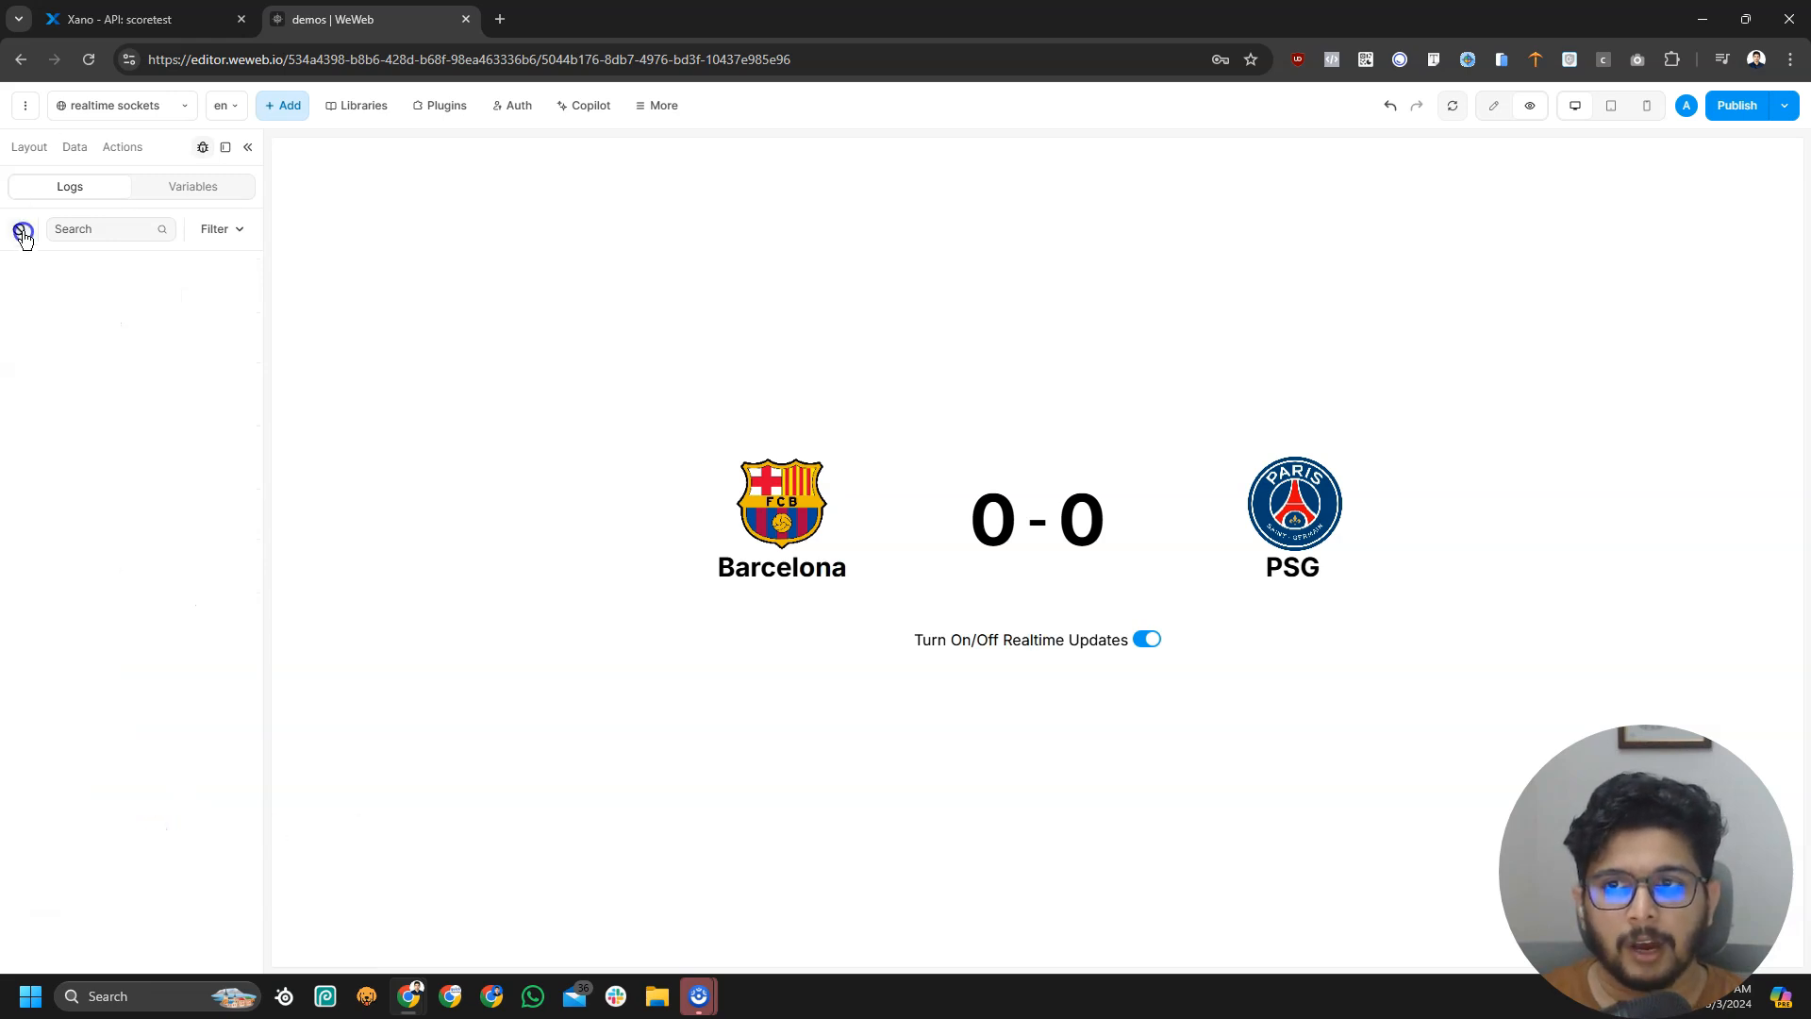
click(140, 113)
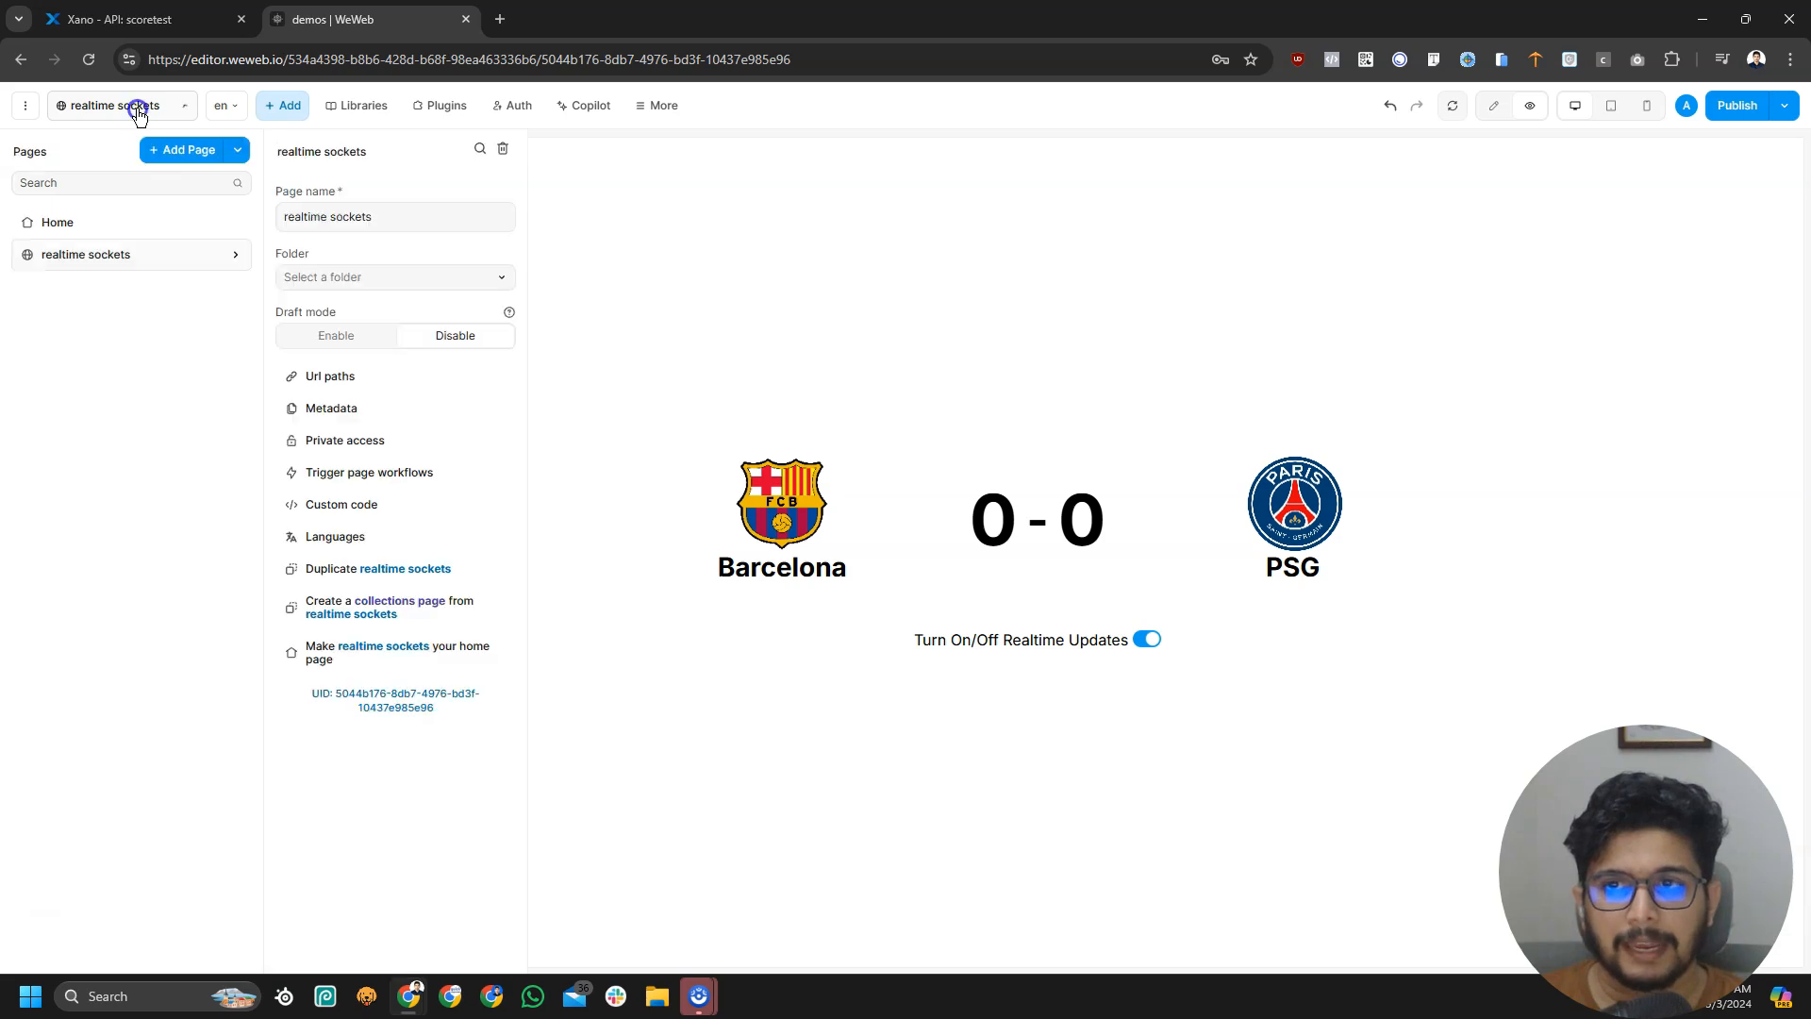
Add a Multi-option split with First, Second and Third branches after the websocket event workflow's Log step
click(356, 475)
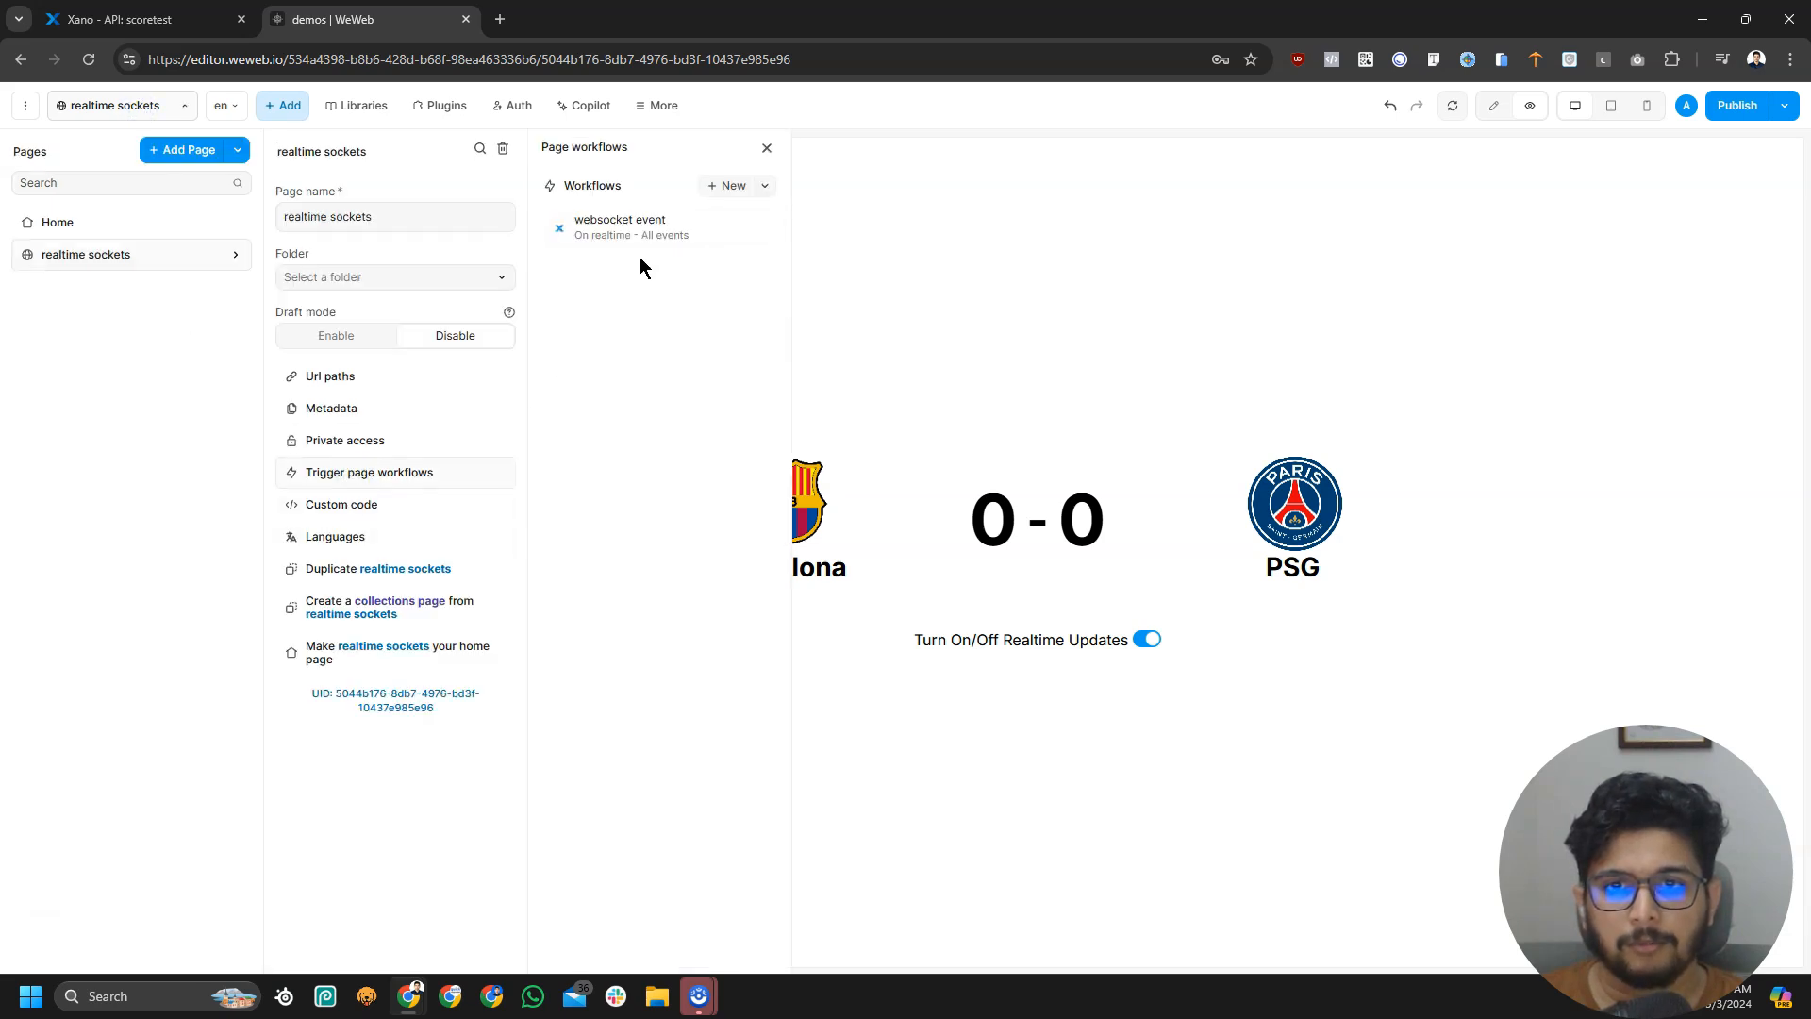
click(646, 221)
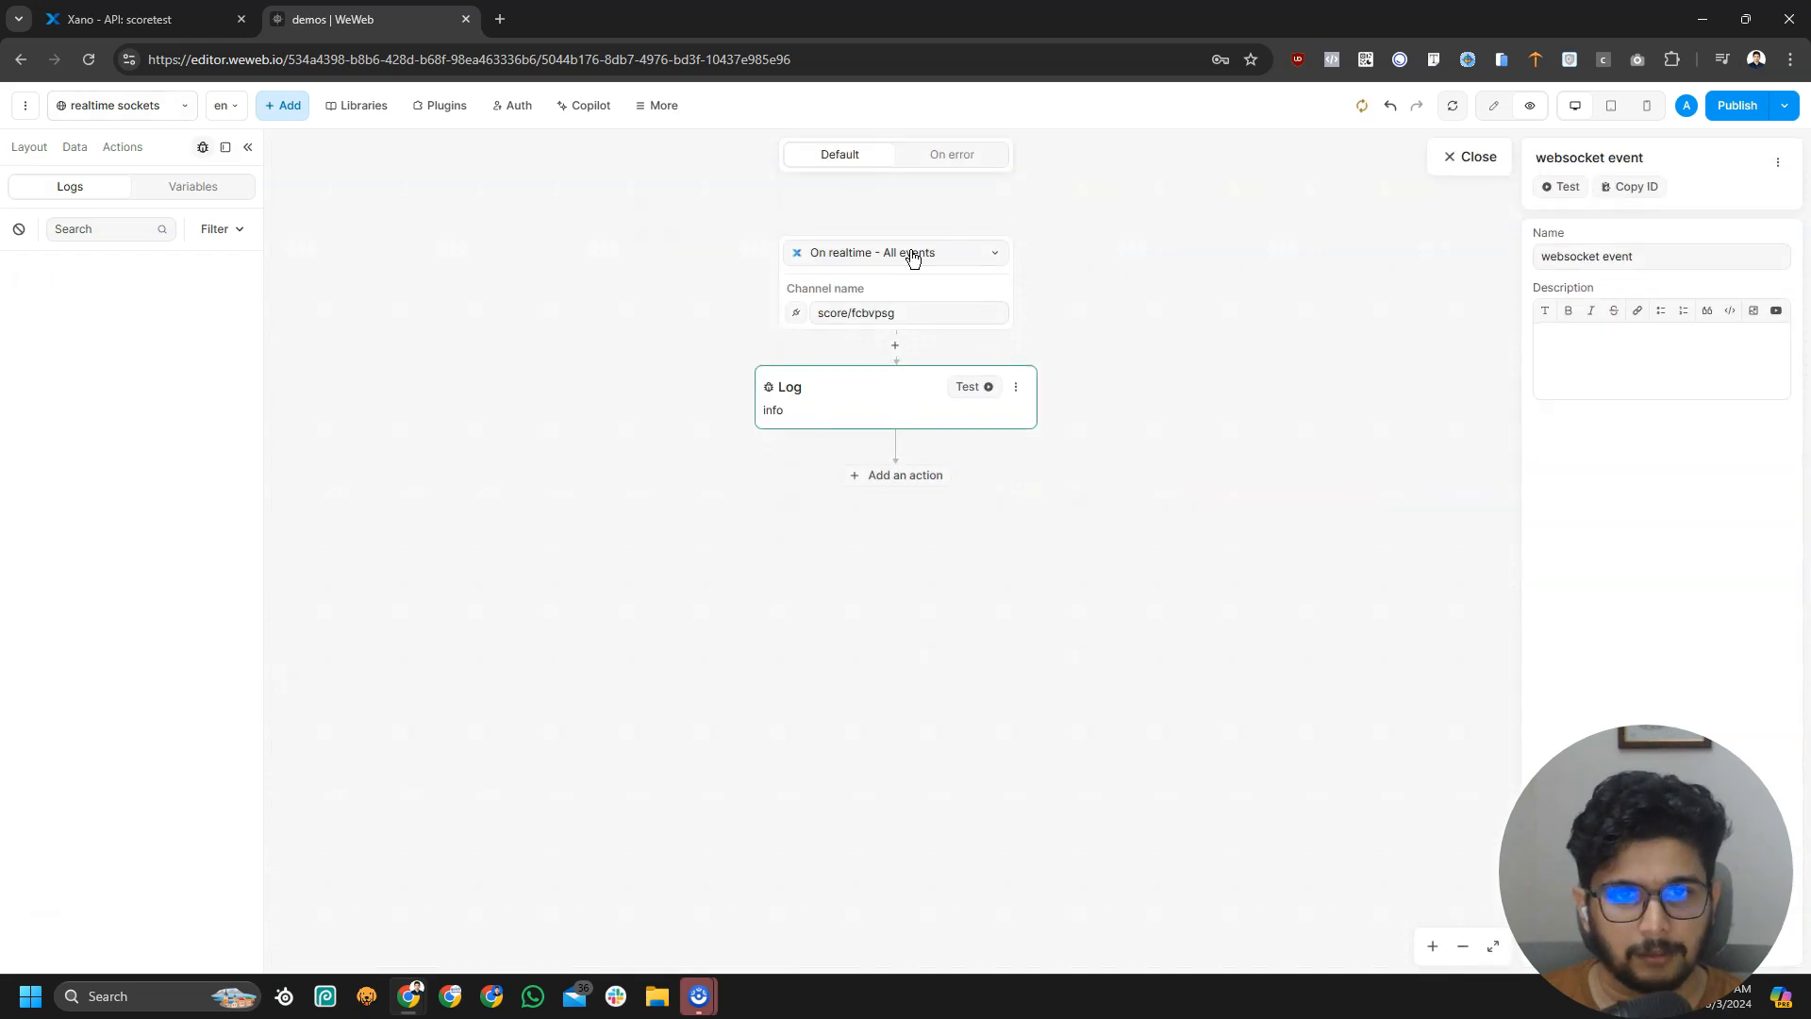
click(893, 481)
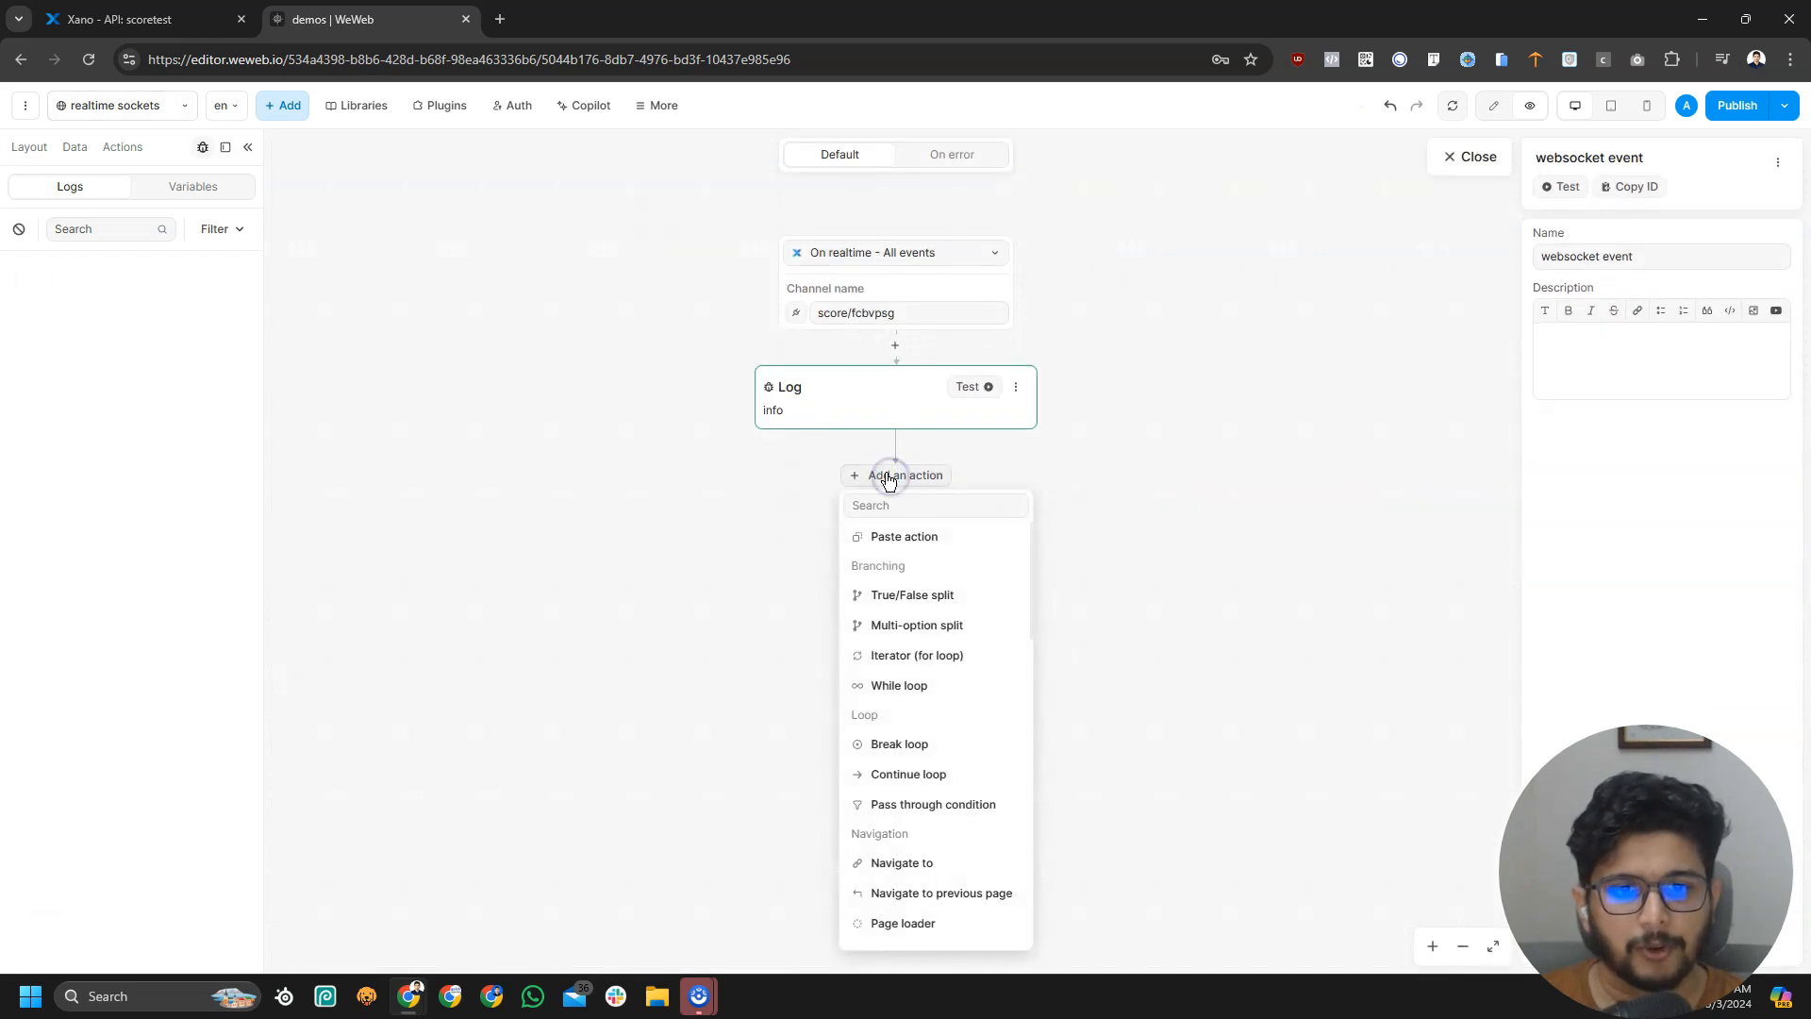
scroll(991, 651, down, 2)
scroll(1000, 658, up, 2)
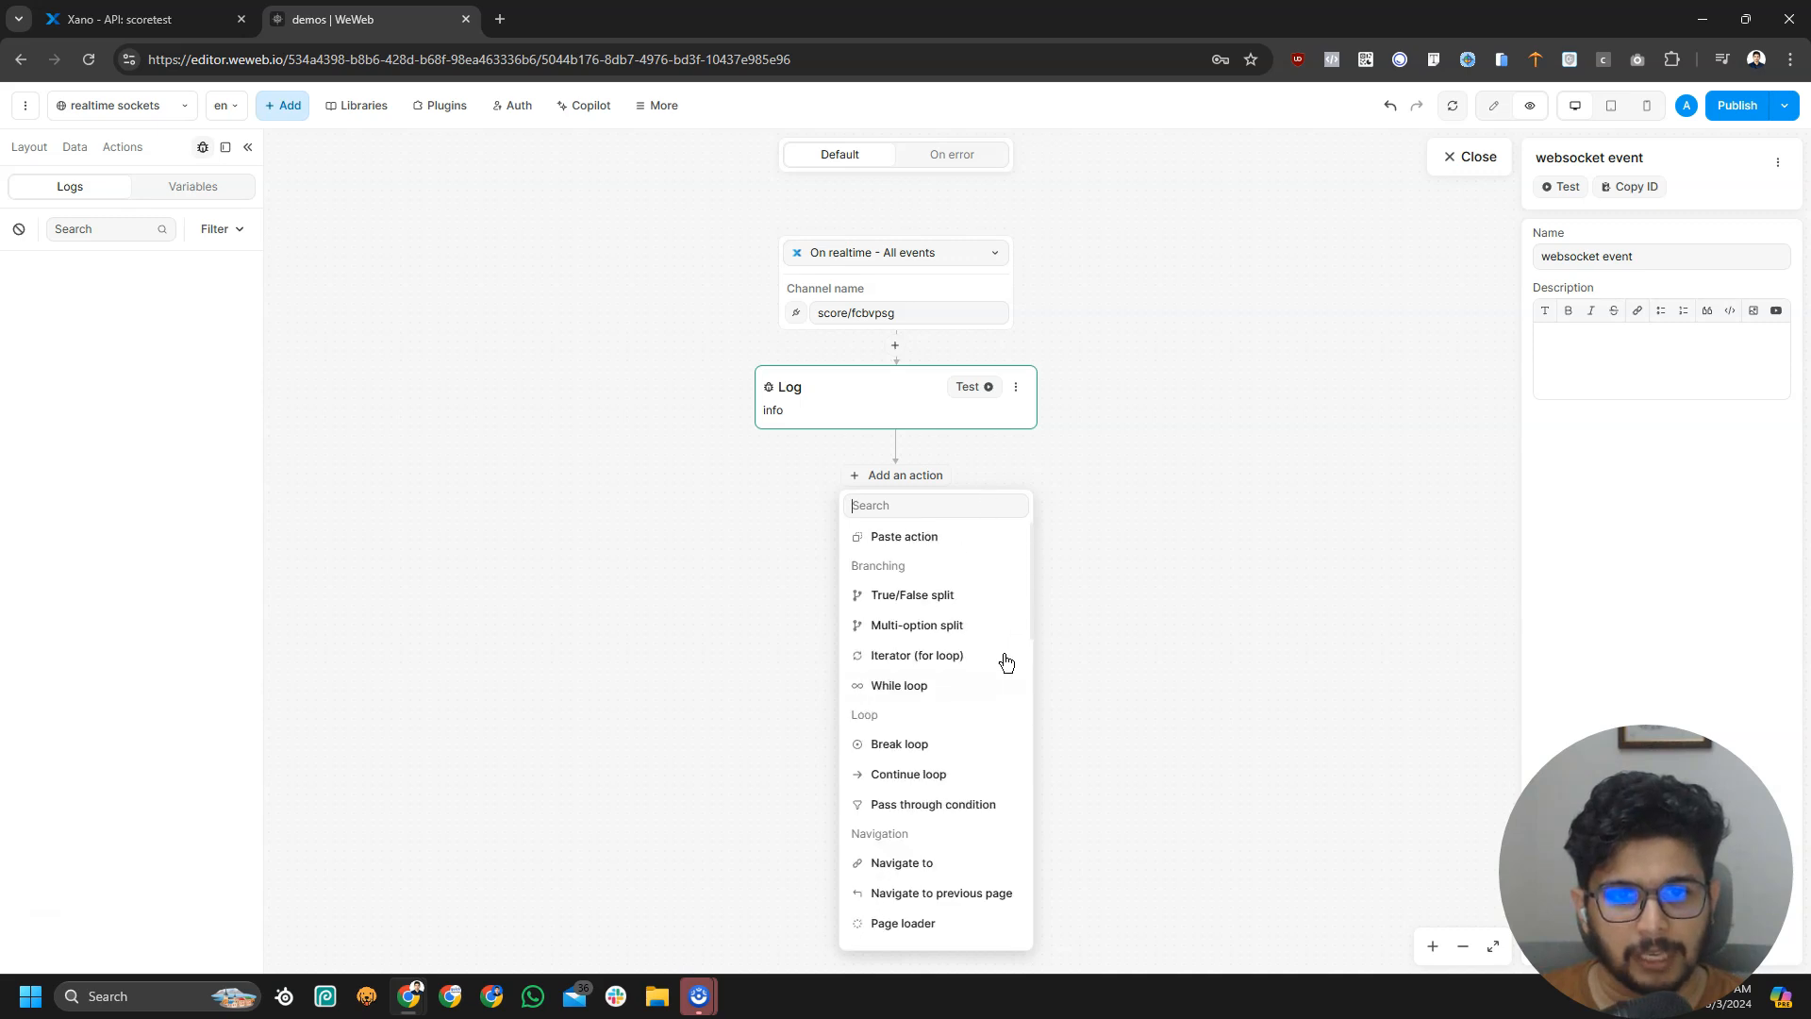
click(927, 628)
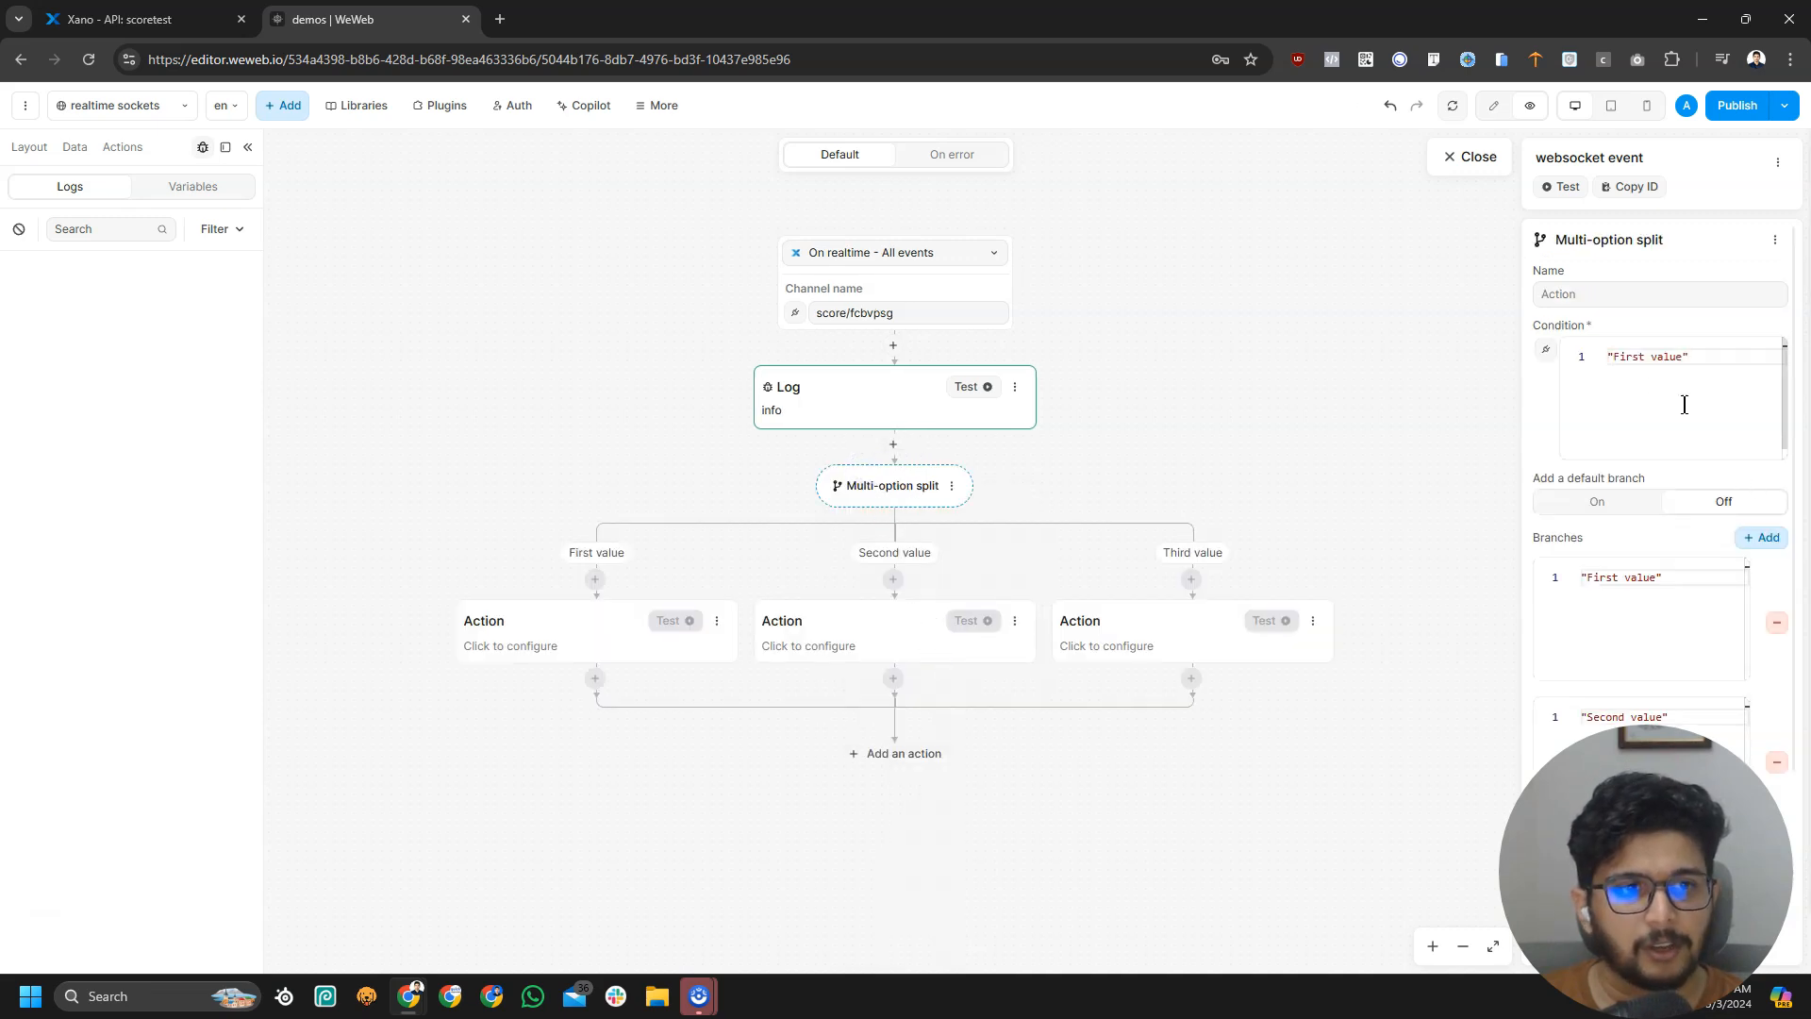
Bind the Multi-option split's condition to the formula Event.data.payload from the realtime event
click(1545, 355)
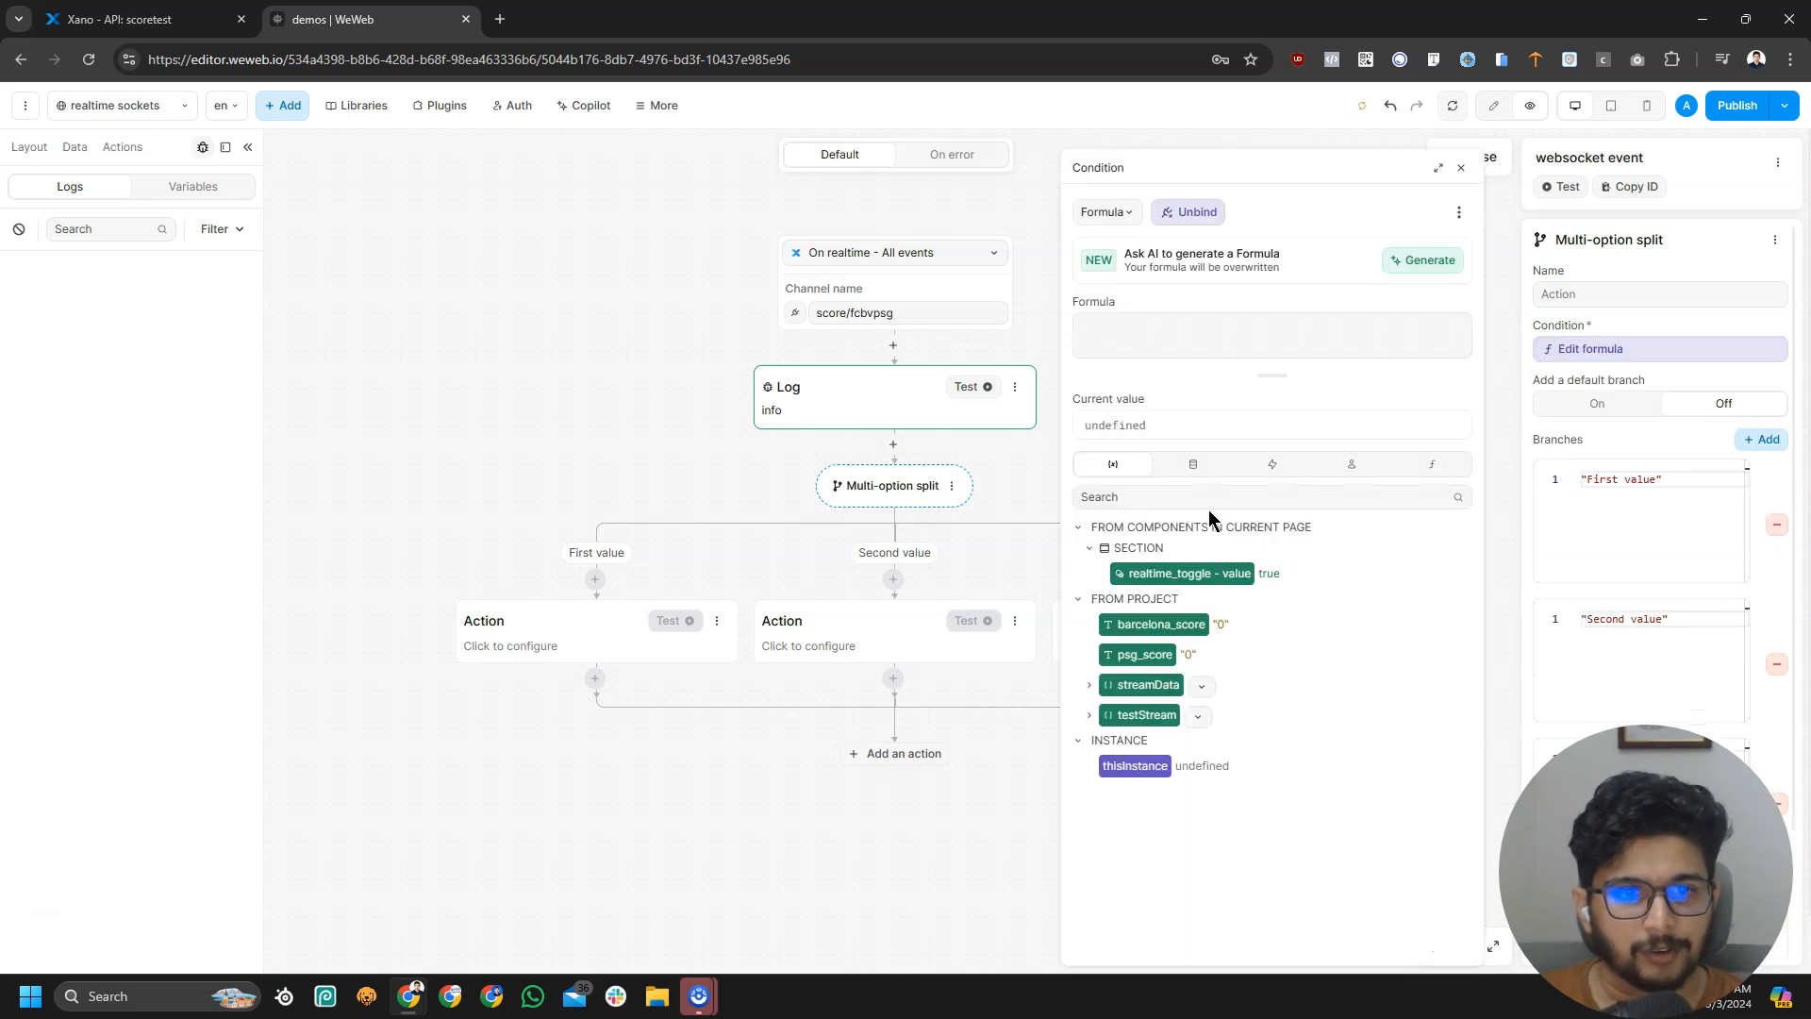
click(1271, 464)
click(1090, 552)
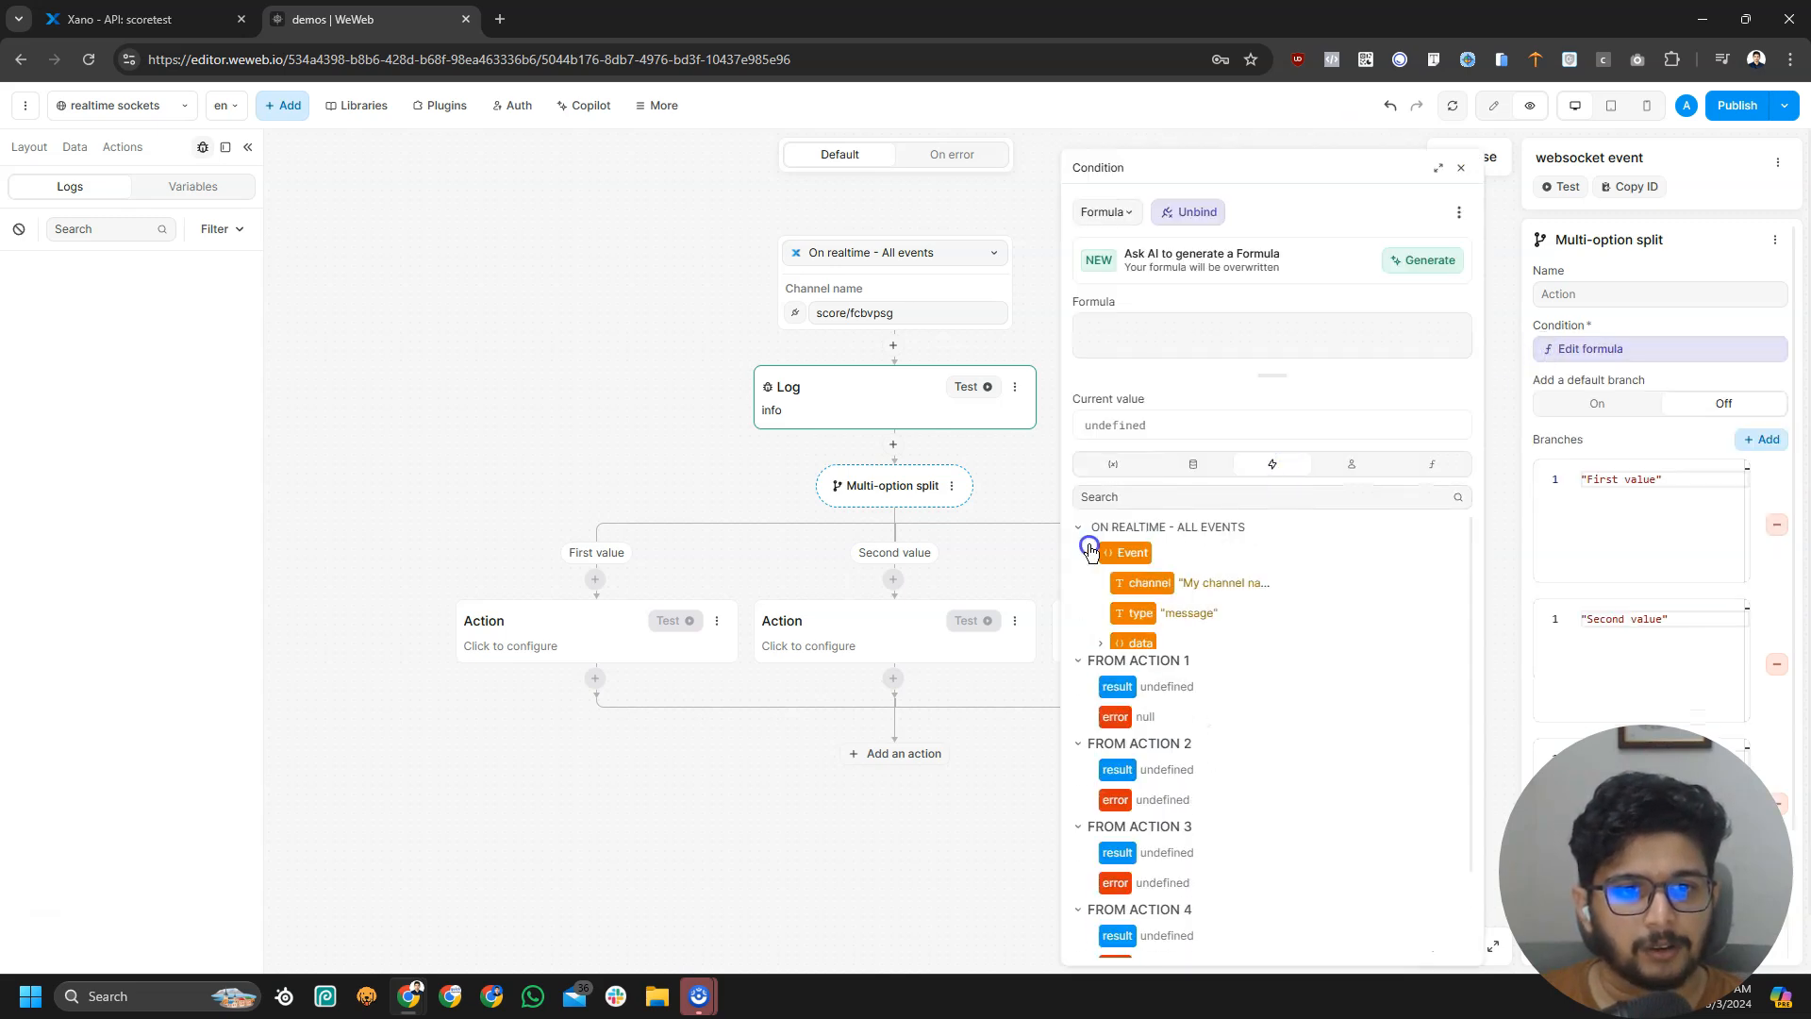
click(1100, 644)
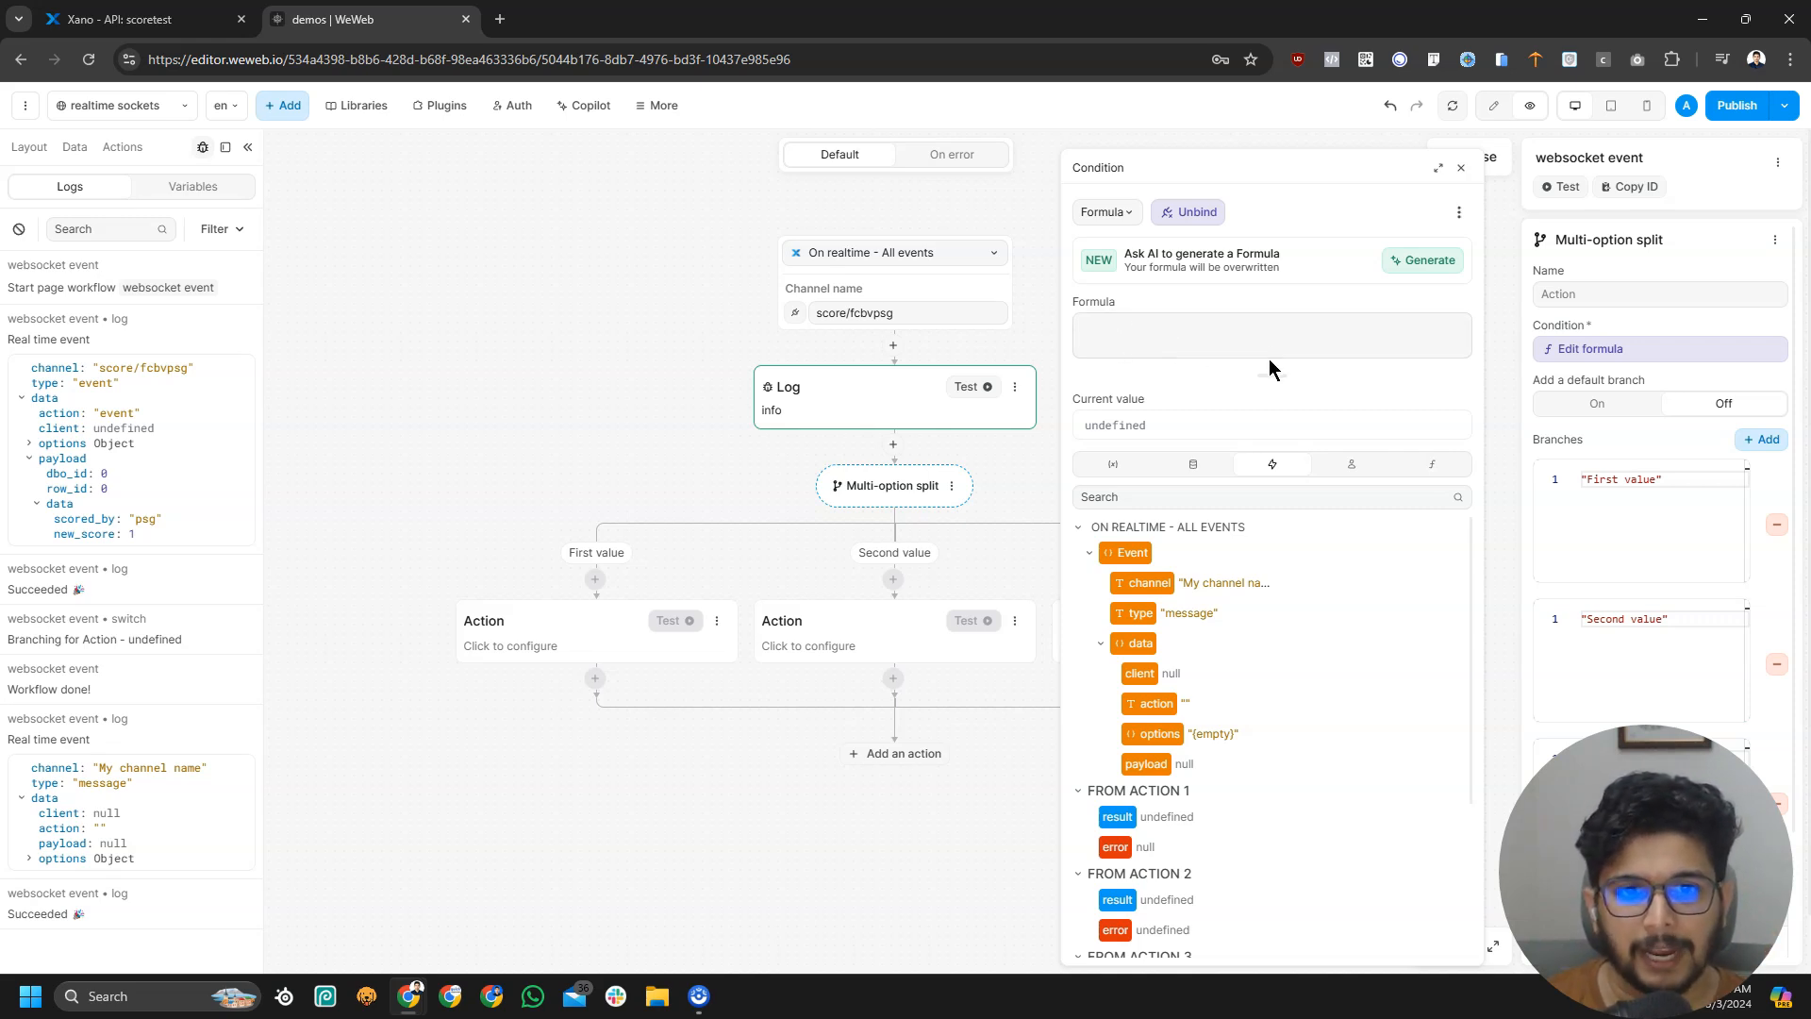
click(1145, 763)
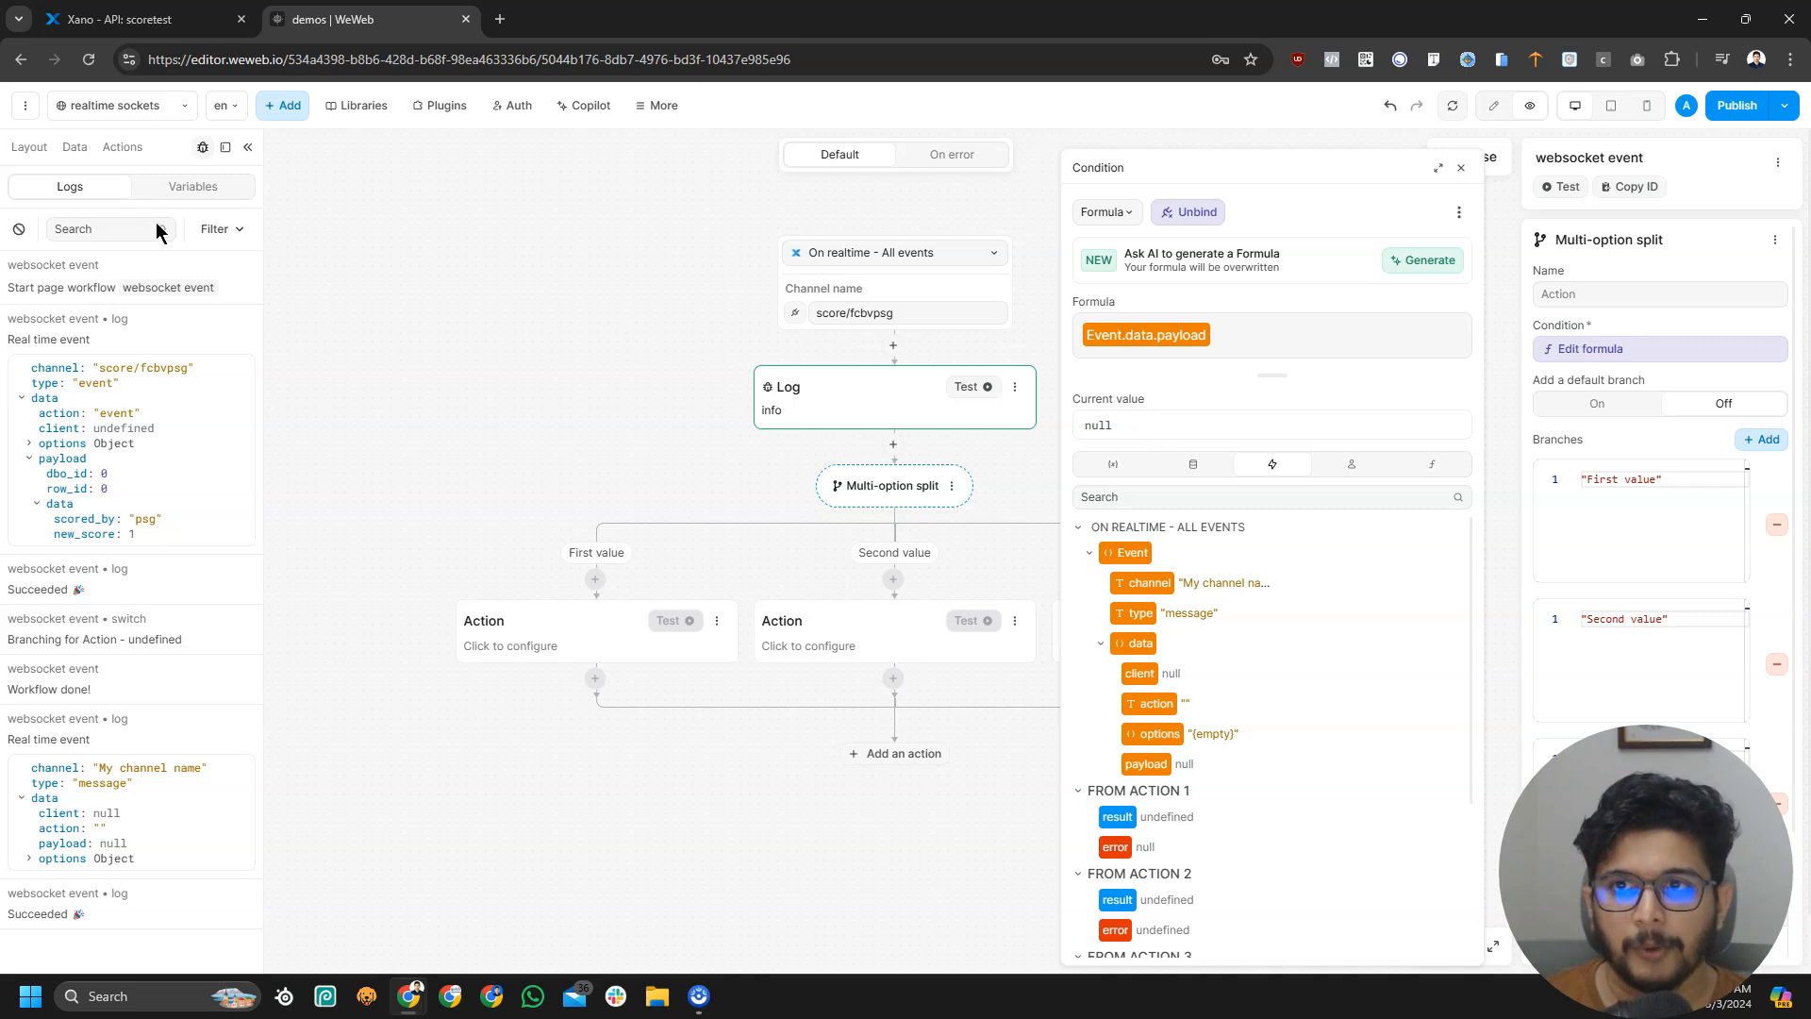
click(156, 19)
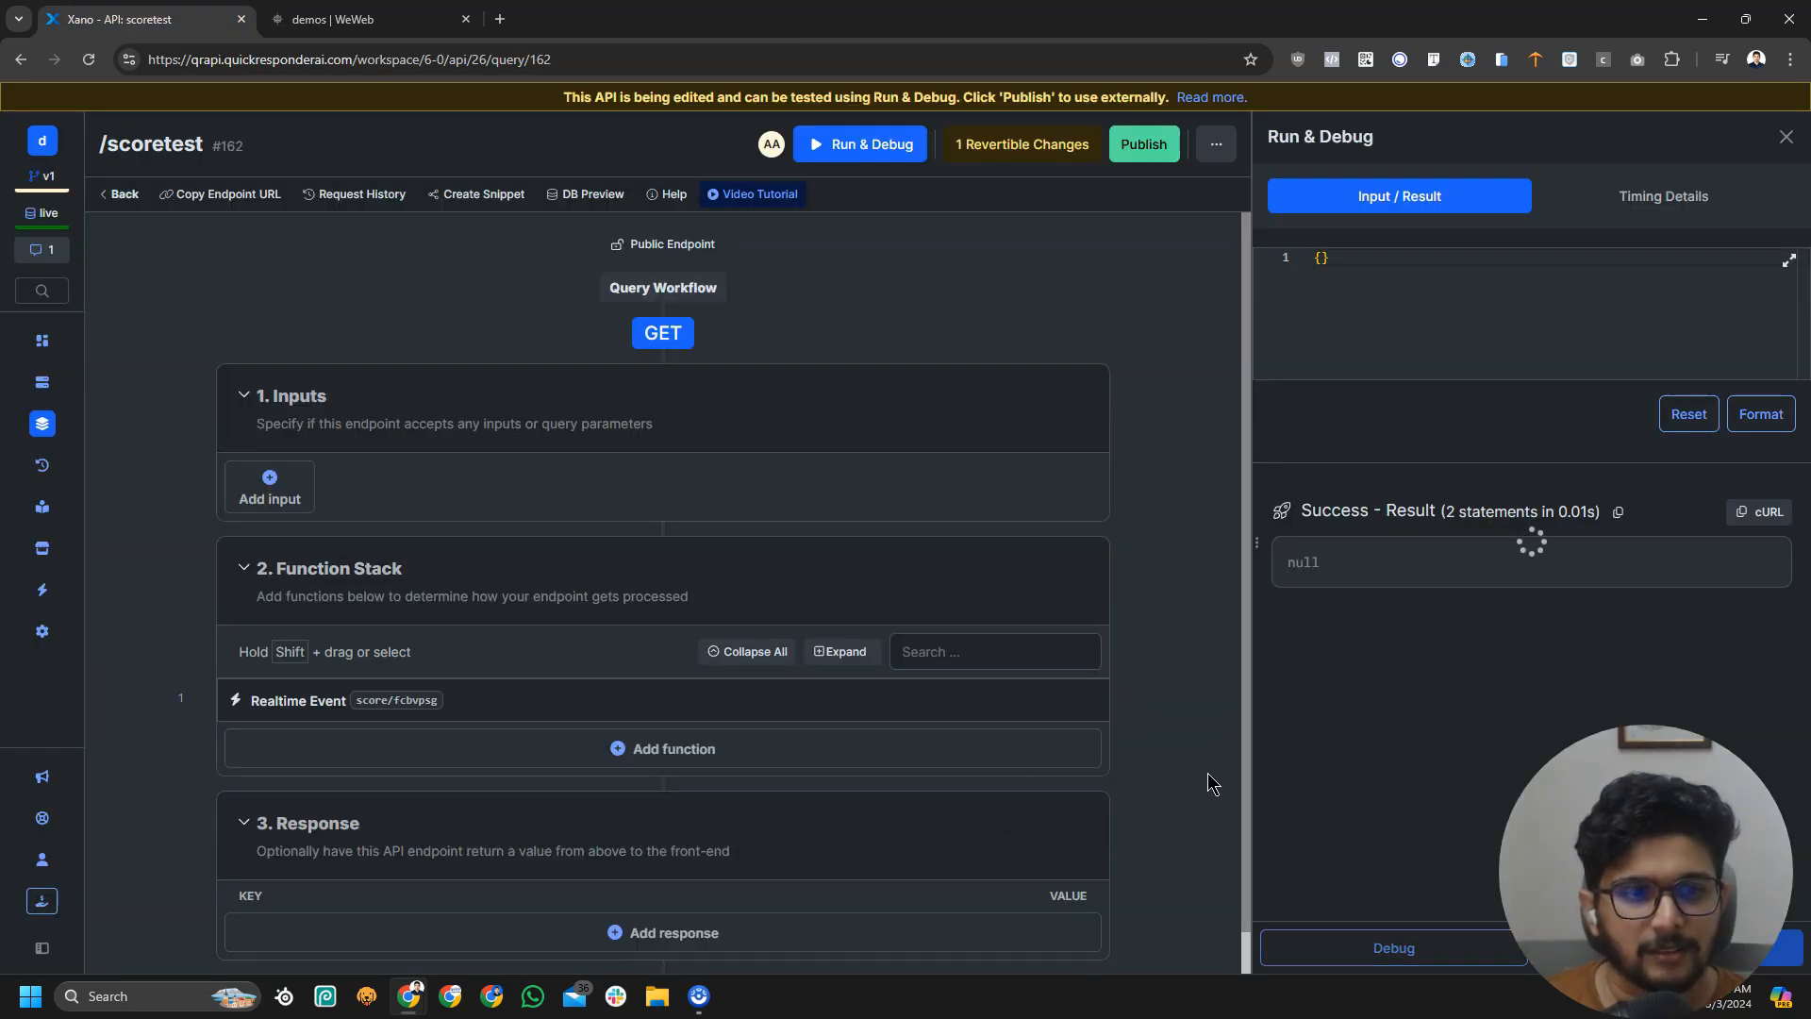
Return to the websocket event workflow and clear all previous log entries
click(368, 19)
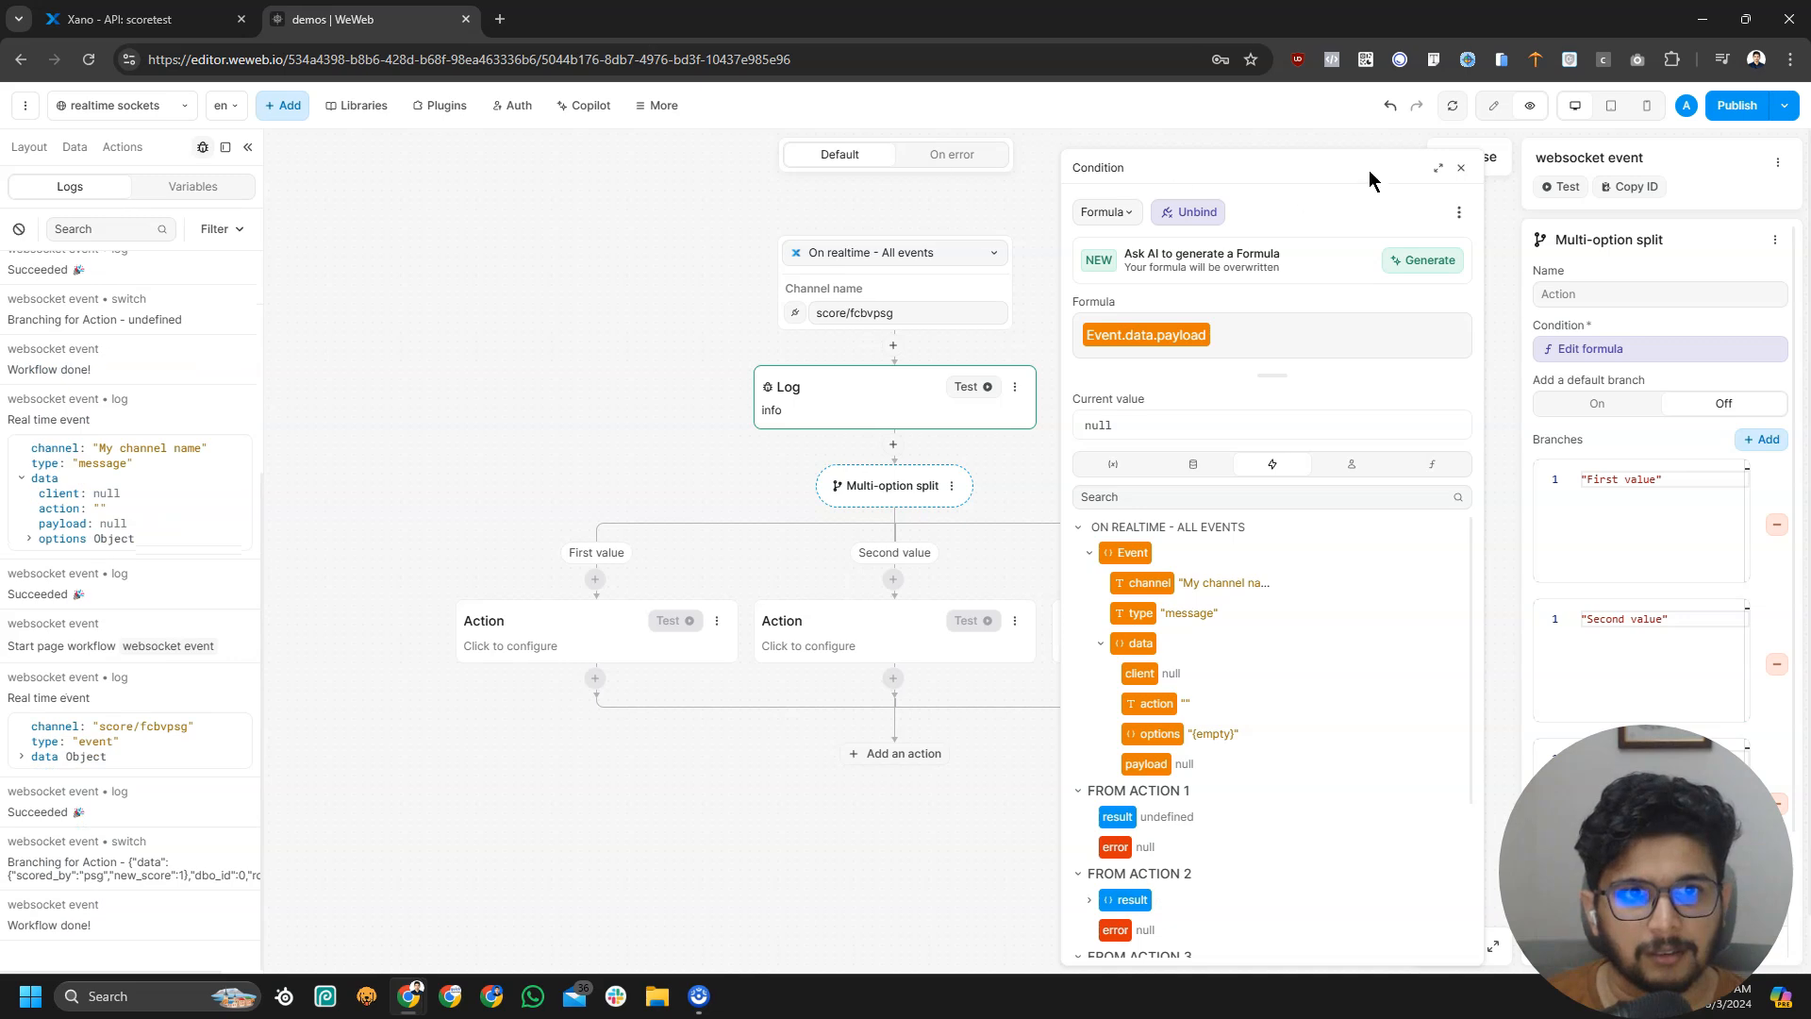
click(1497, 156)
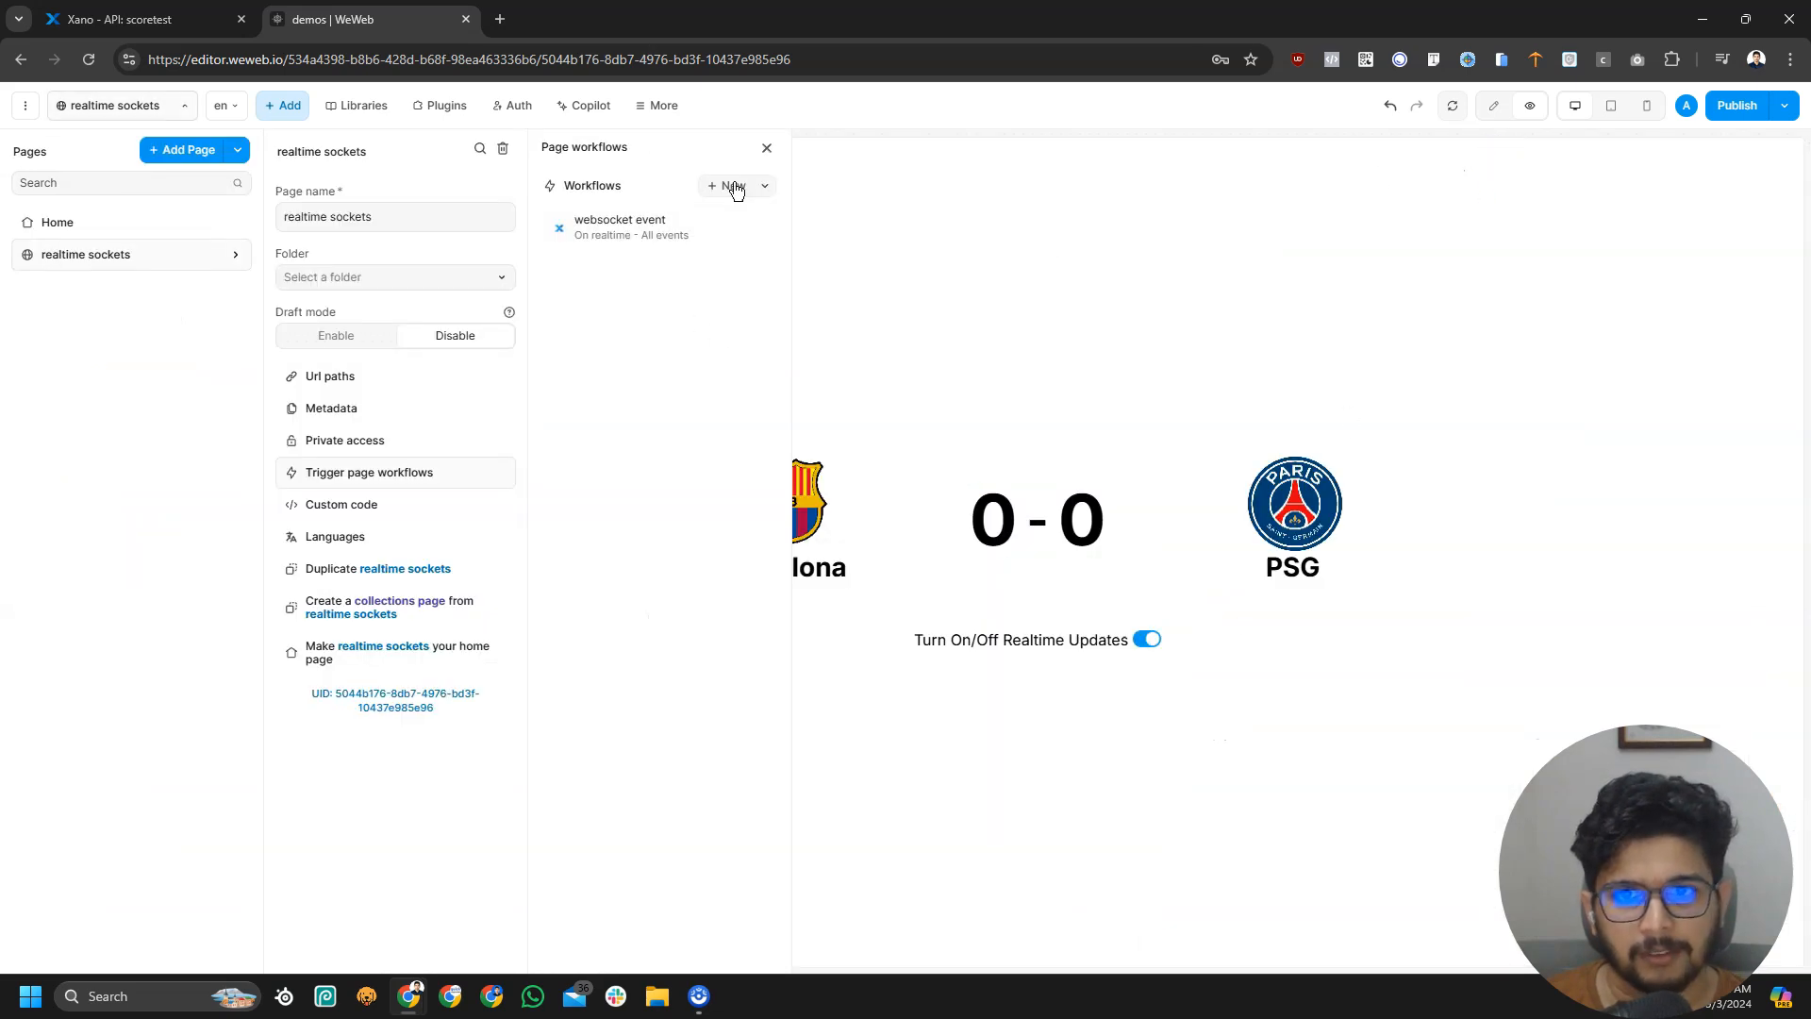
click(675, 221)
click(892, 279)
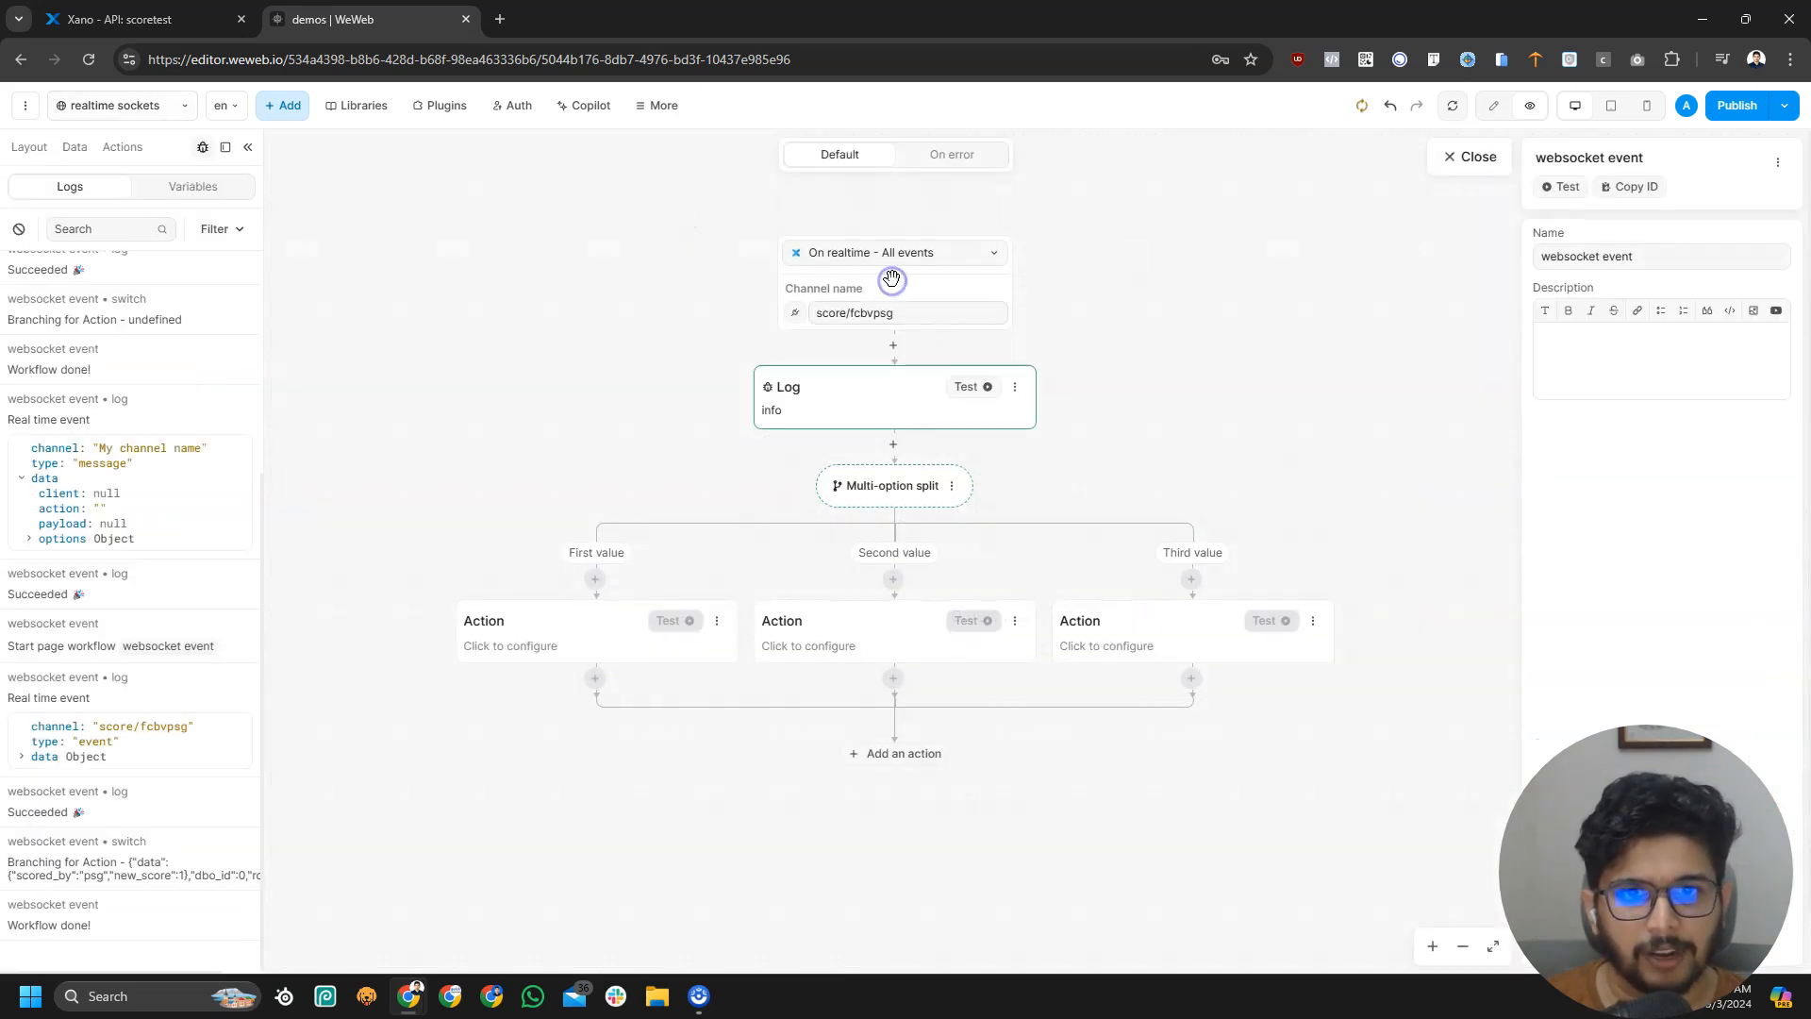
click(19, 229)
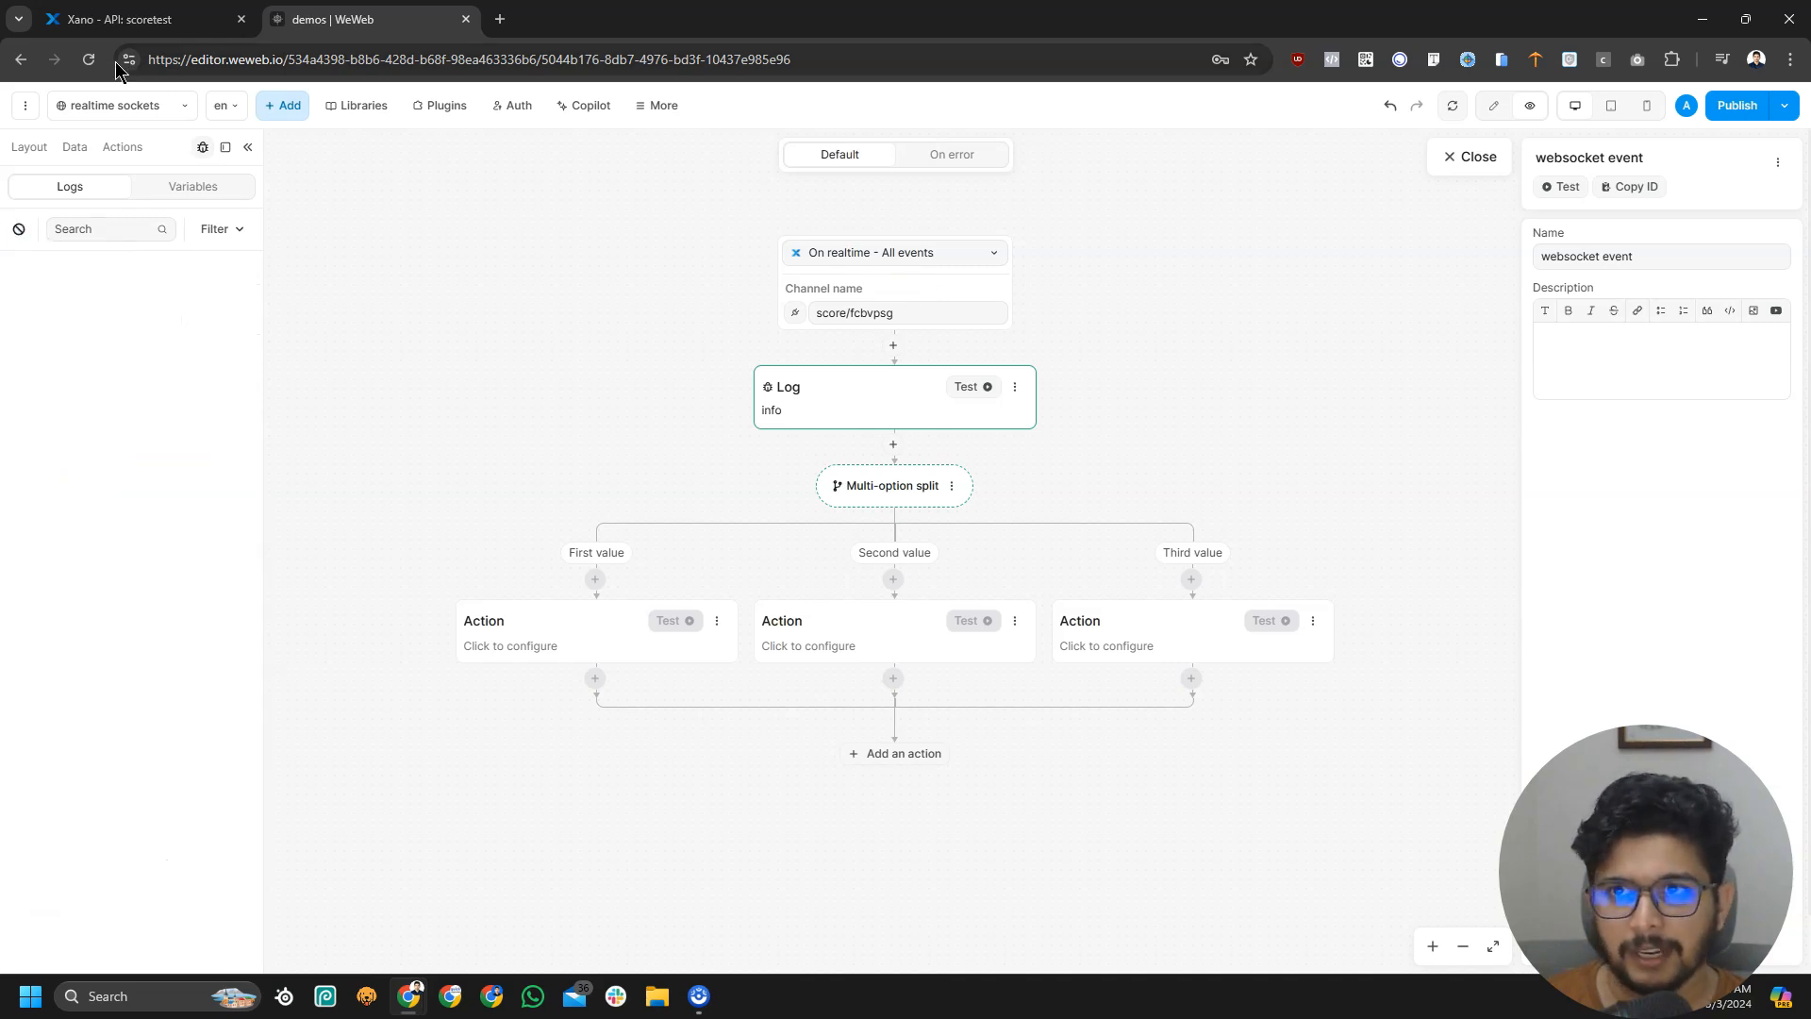
Rerun the Xano scoretest endpoint and expand the new score/fcbvpsg event's data in WeWeb's logs
click(121, 19)
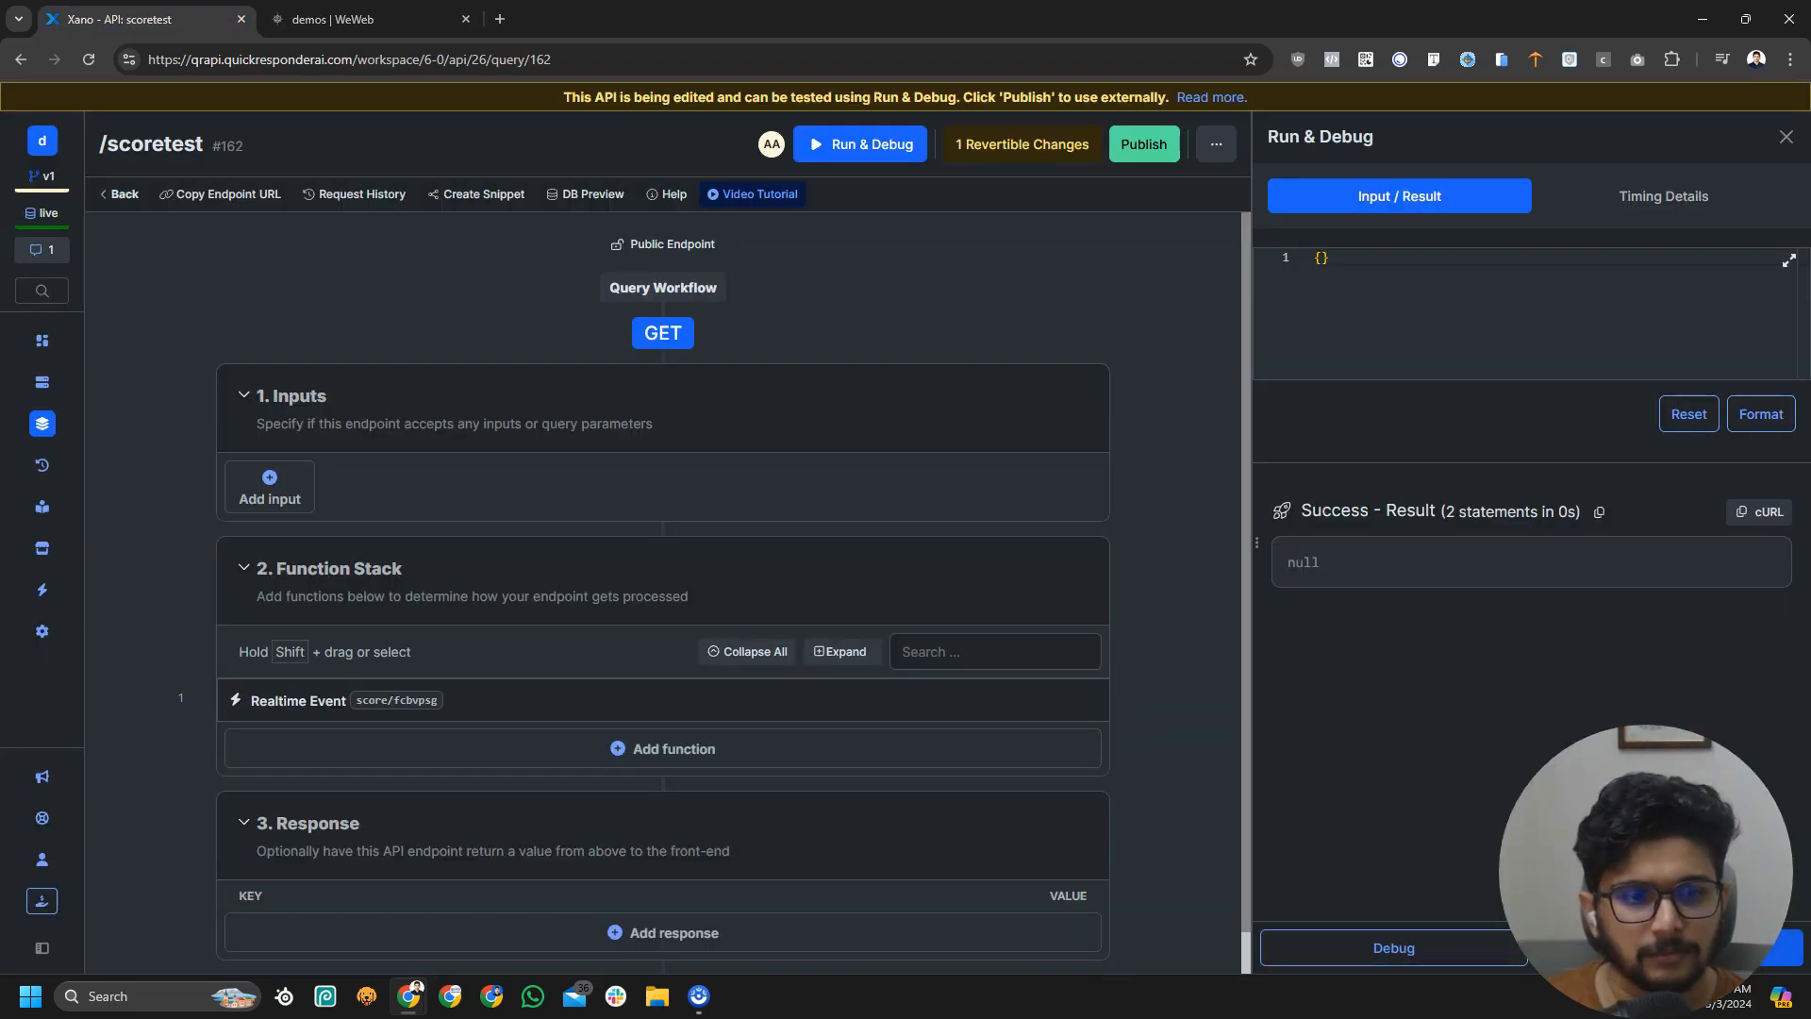
click(317, 15)
click(21, 402)
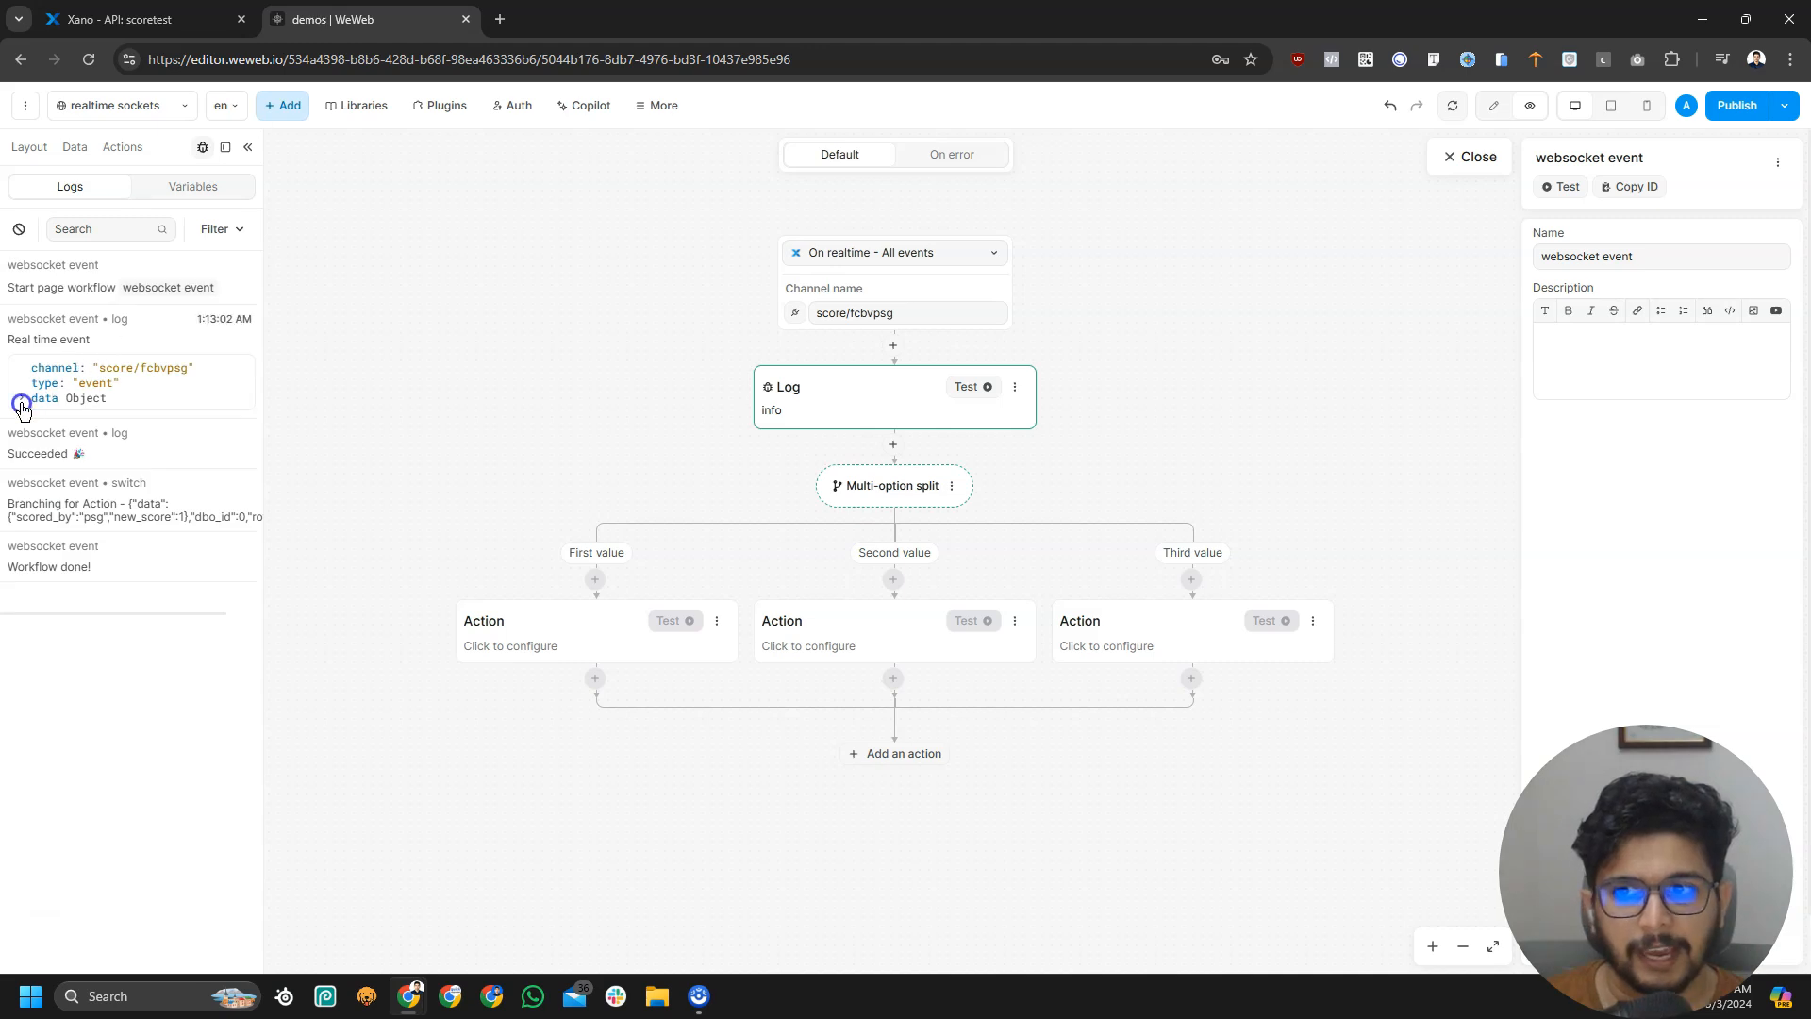
Expand the logged options, payload and data objects to reveal scored_by psg
click(28, 443)
click(28, 474)
click(38, 518)
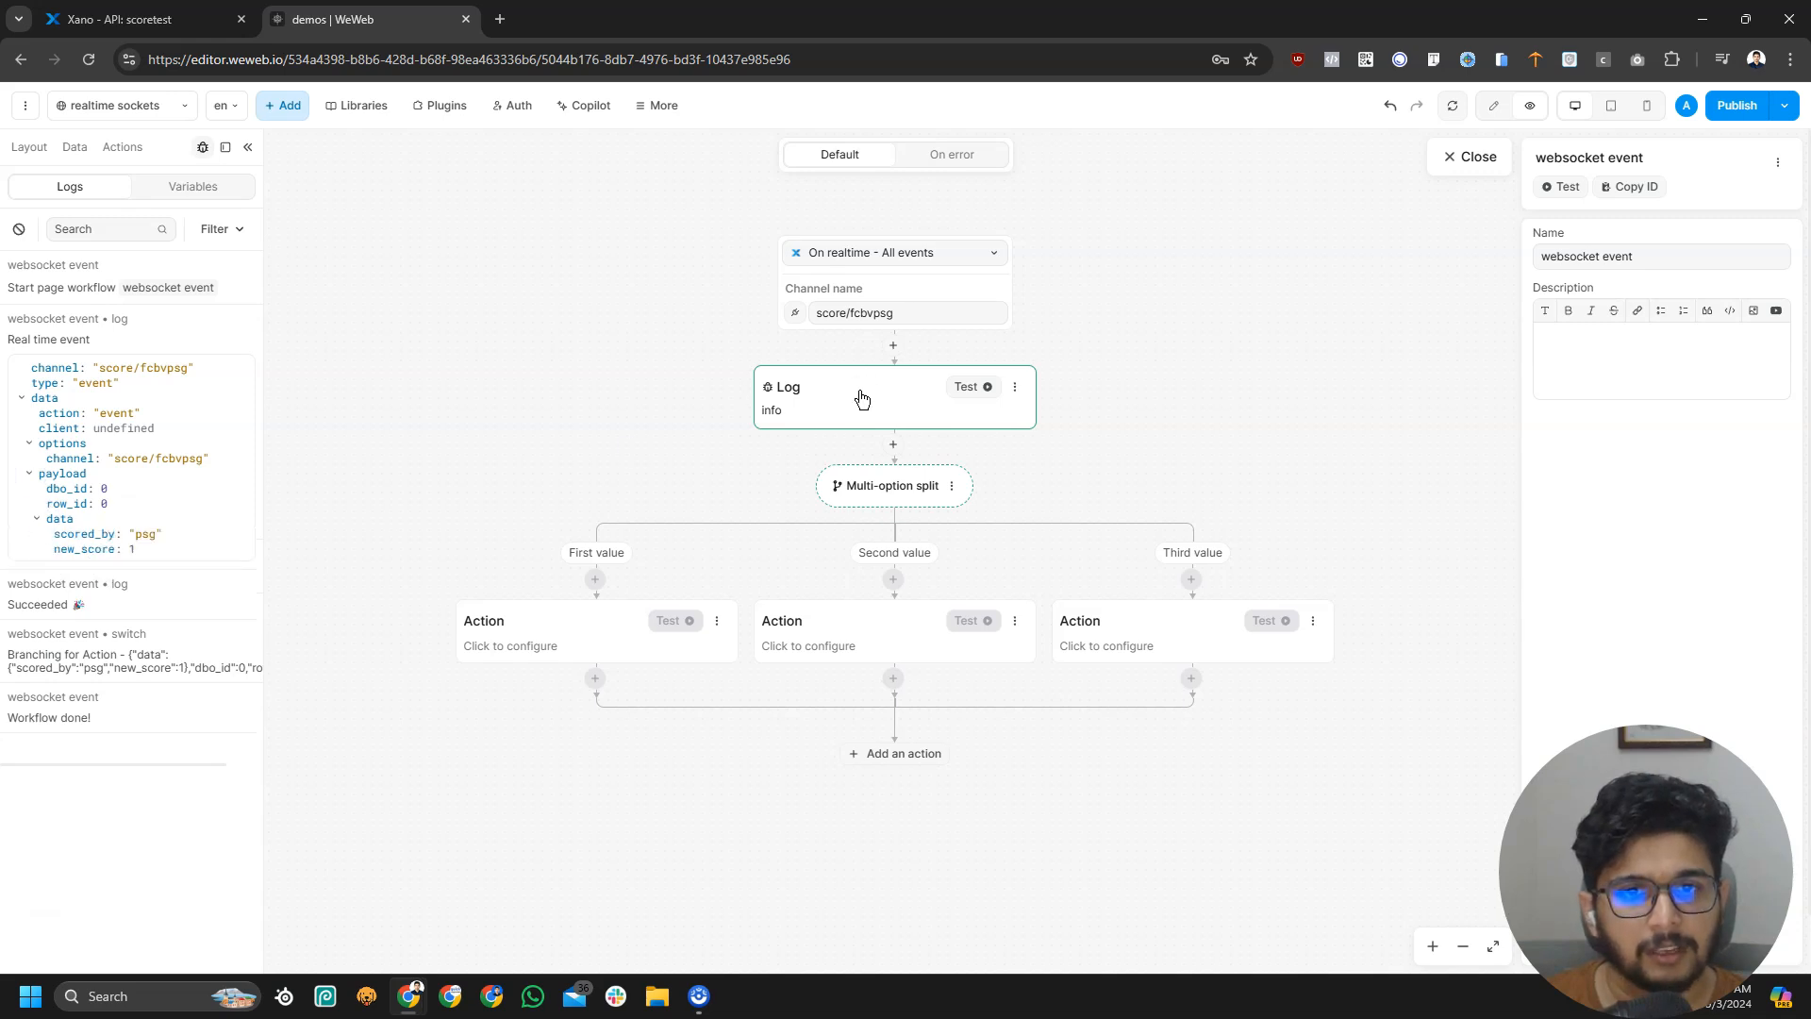
Open the Multi-option split's condition formula Event.data.payload with Event > data expanded
click(898, 486)
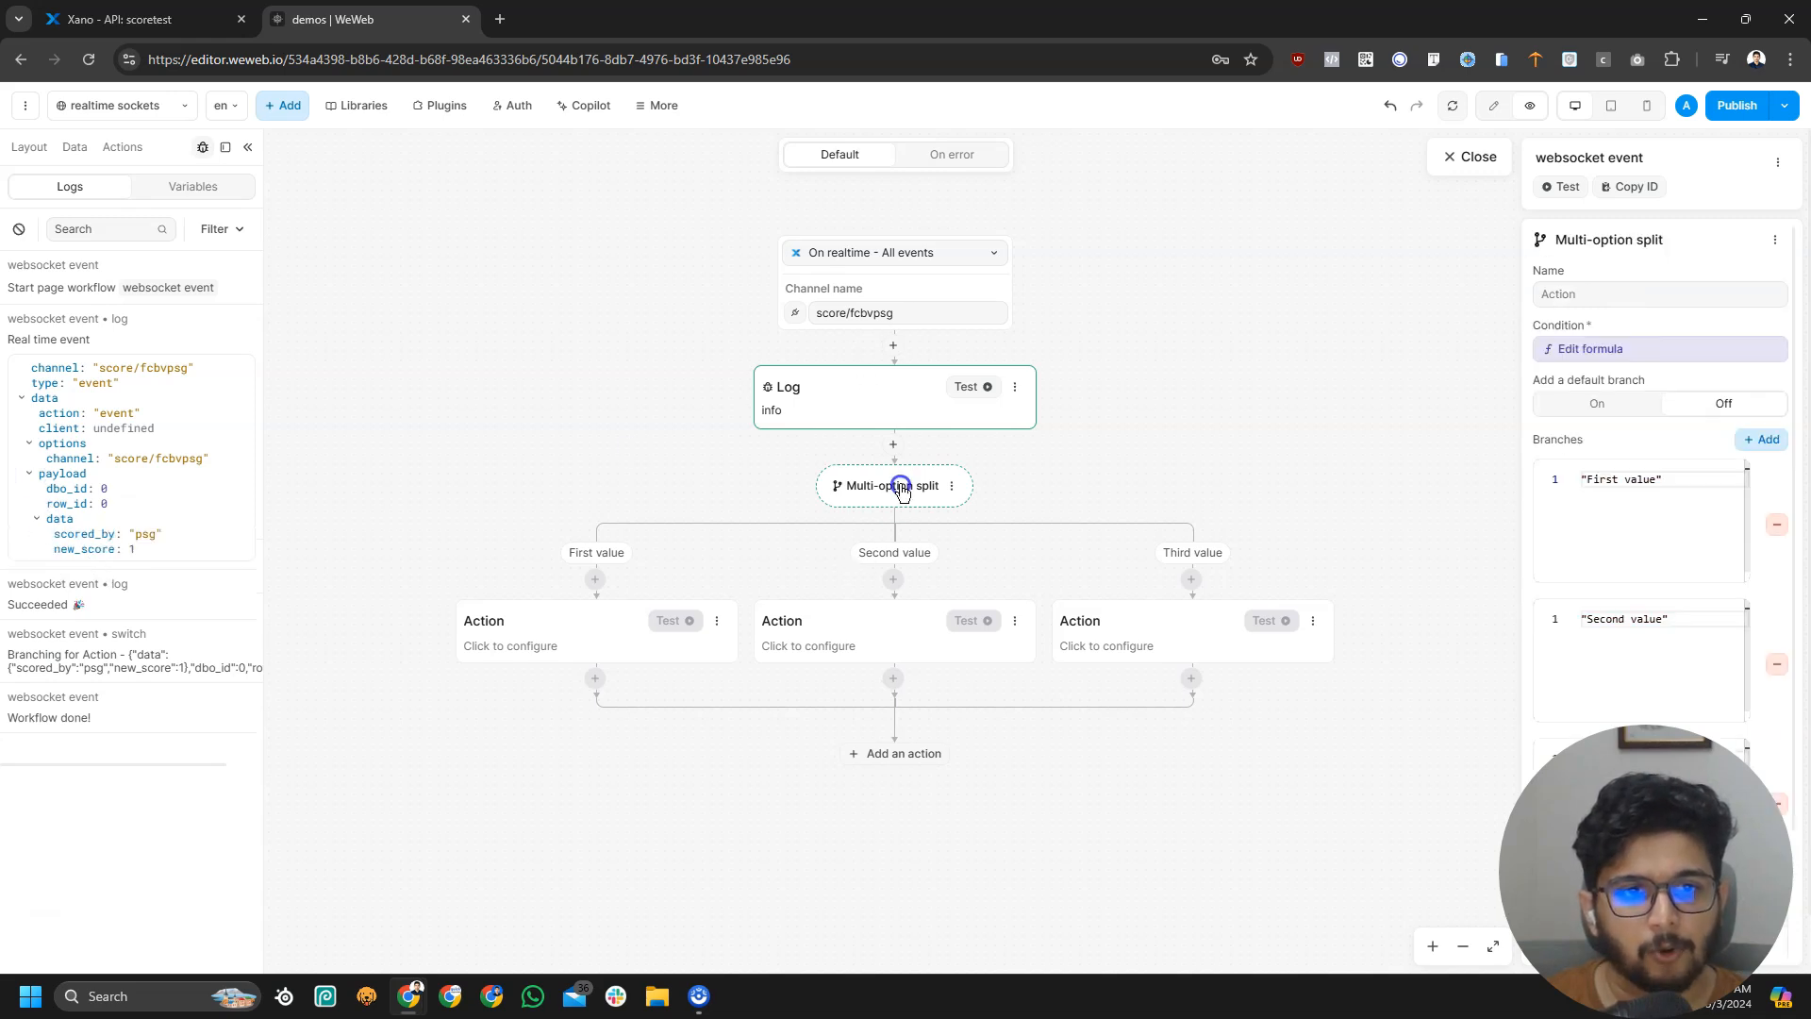
click(1632, 351)
click(1084, 555)
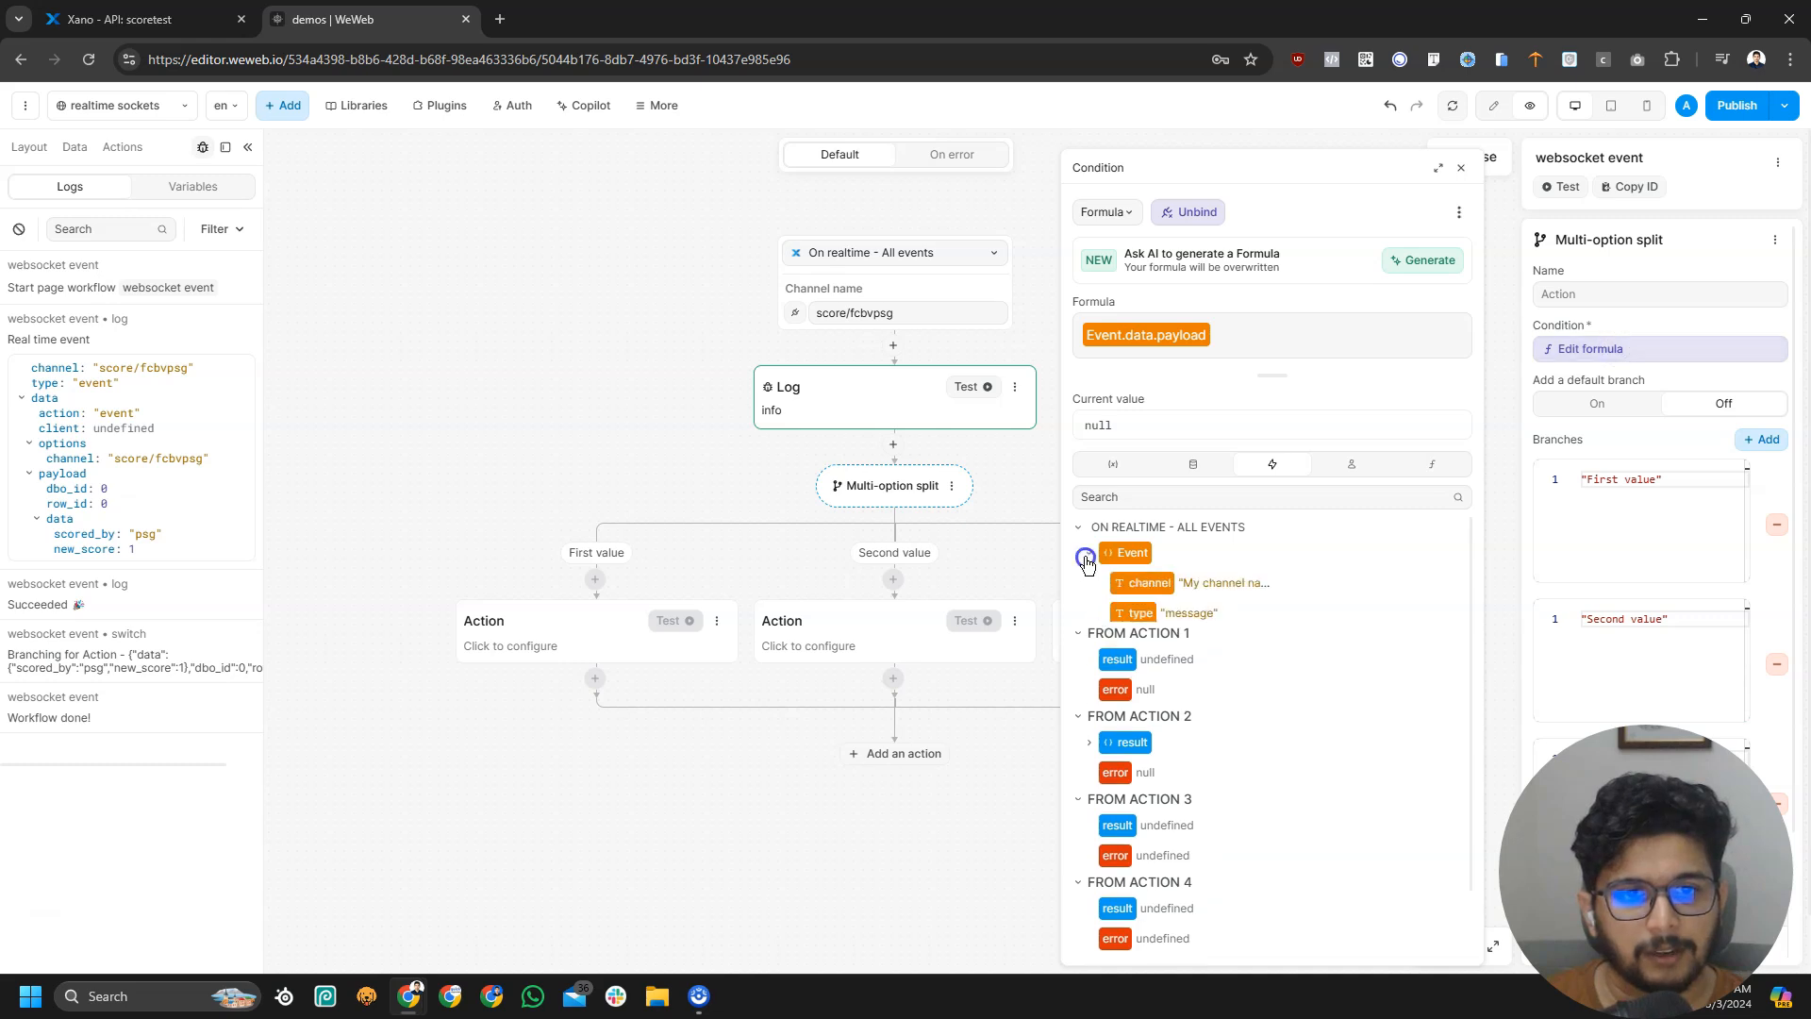
click(1100, 643)
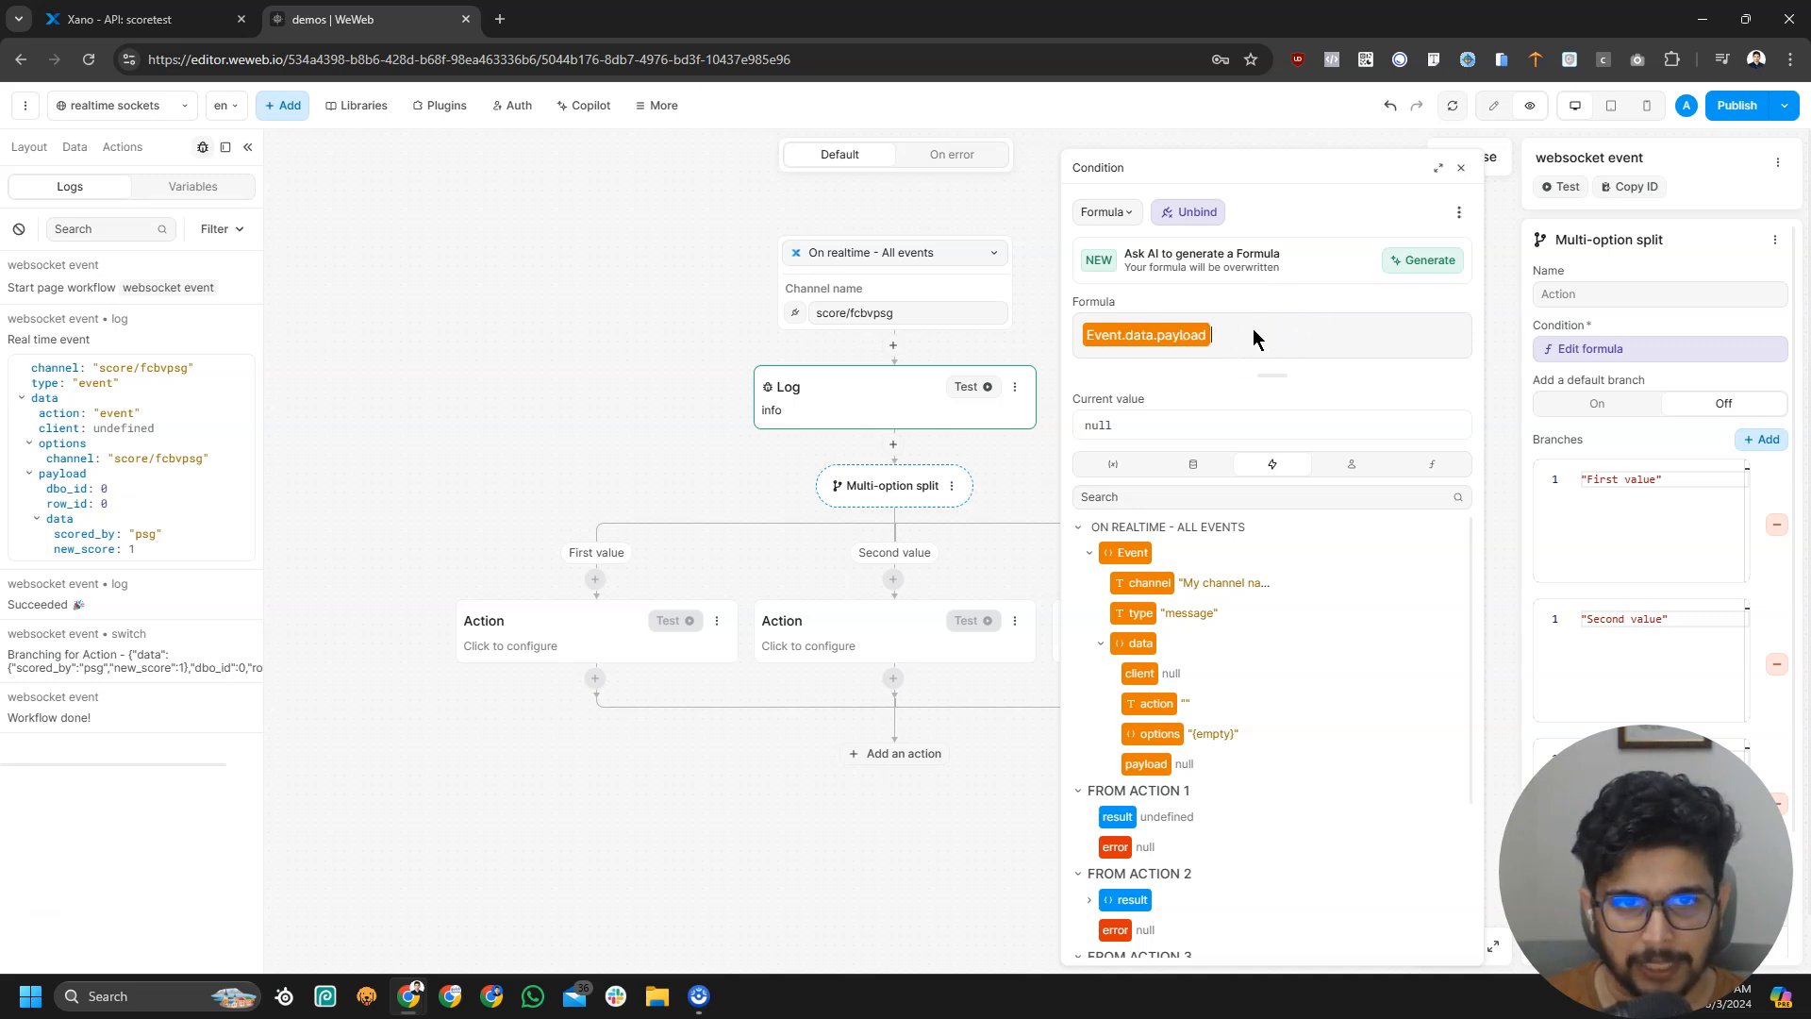
key(ctrl+a)
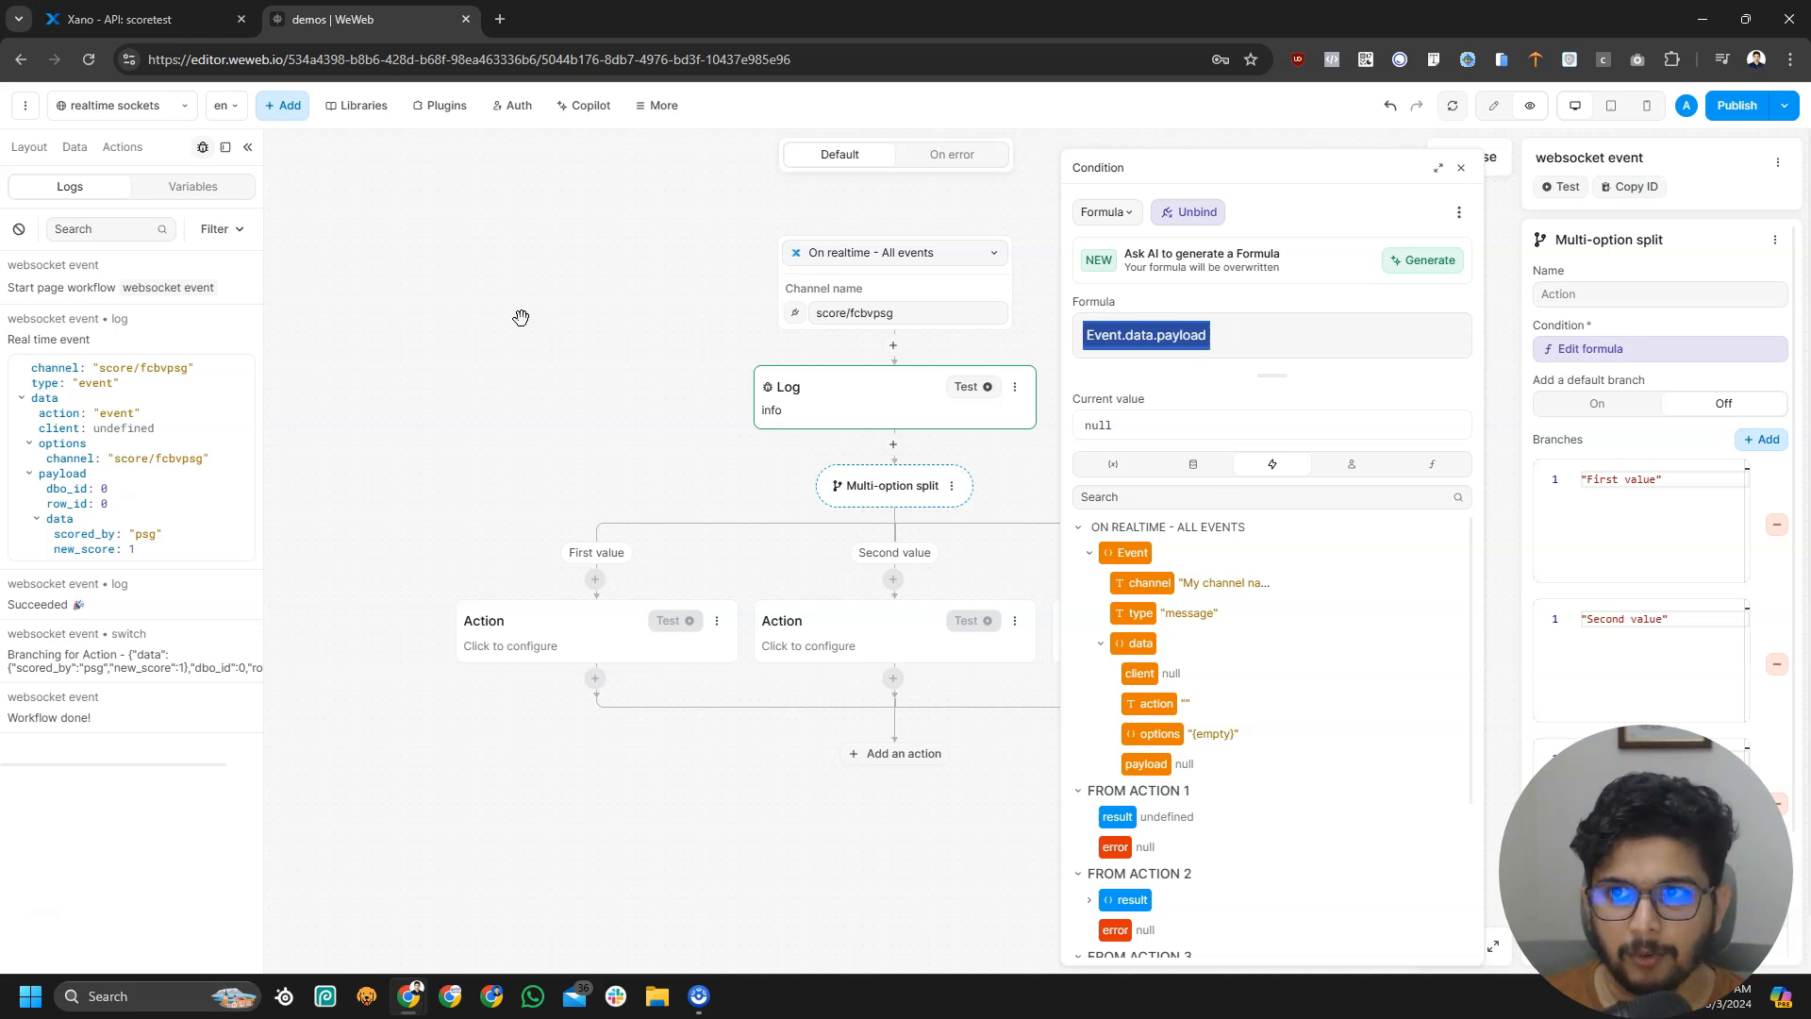
click(1285, 344)
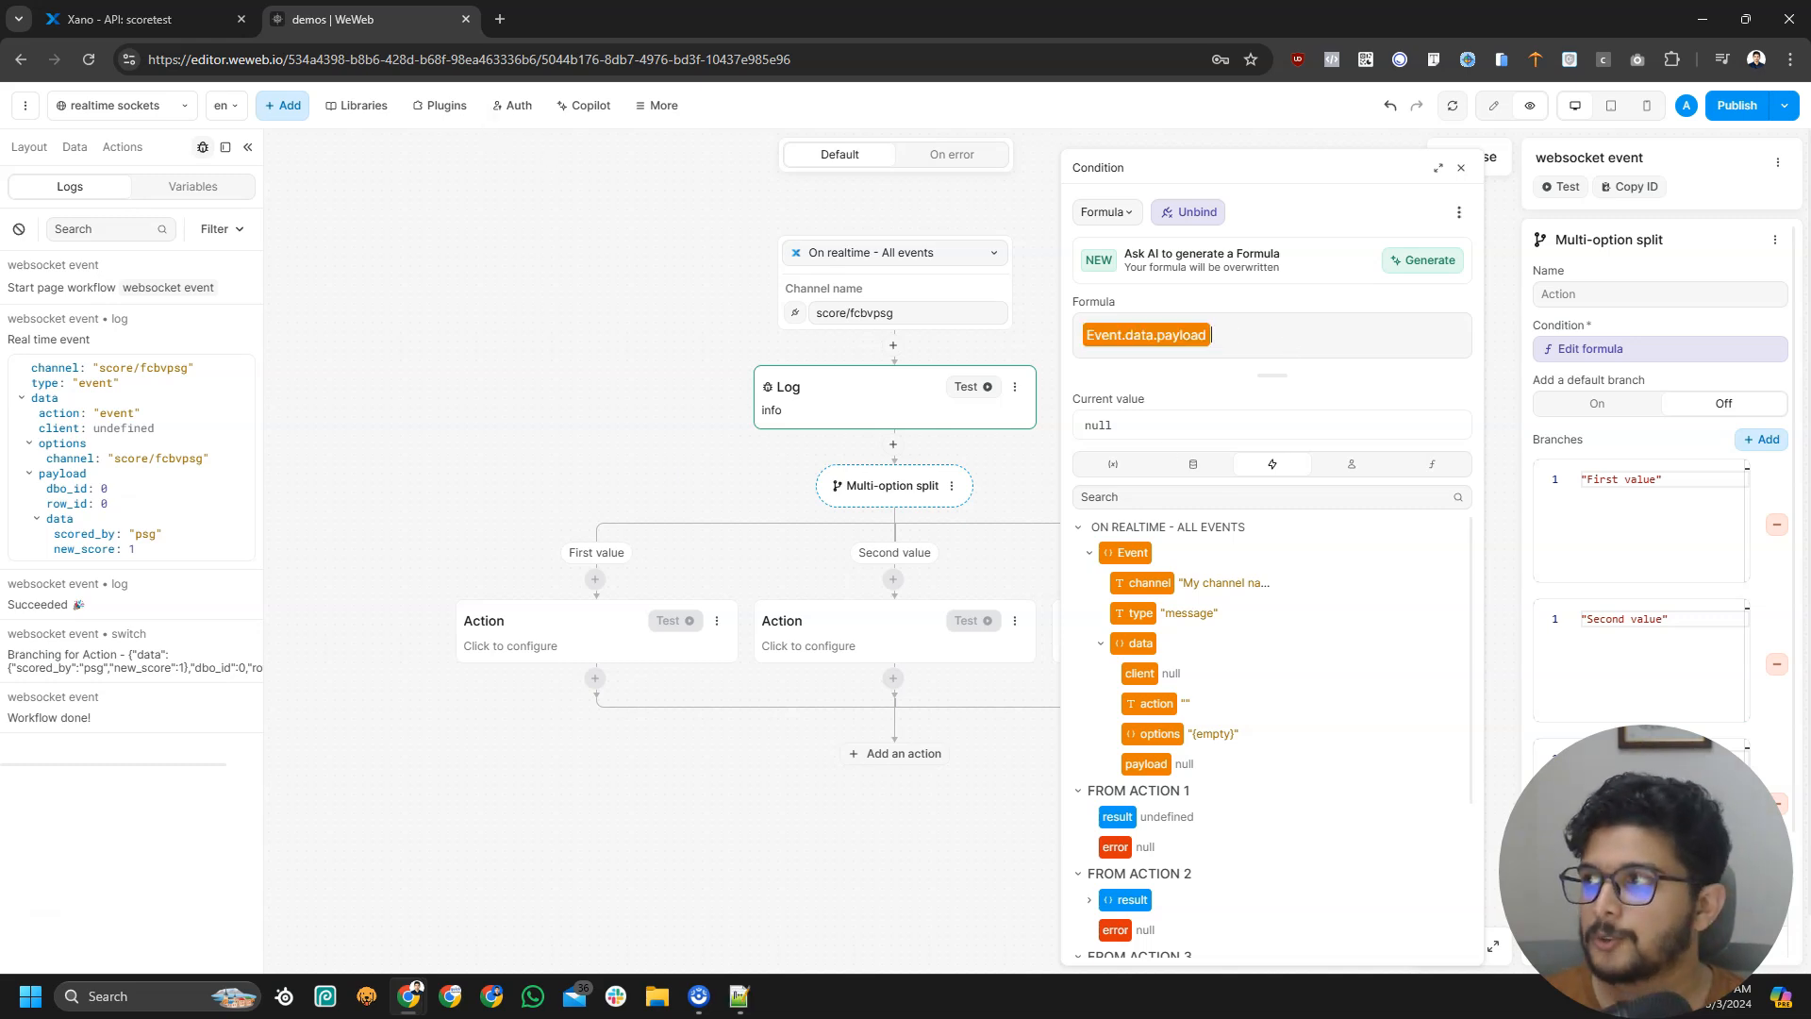
Bring up a maximised blank Notepad++ note, new 5
key(alt+Tab)
click(982, 300)
click(736, 437)
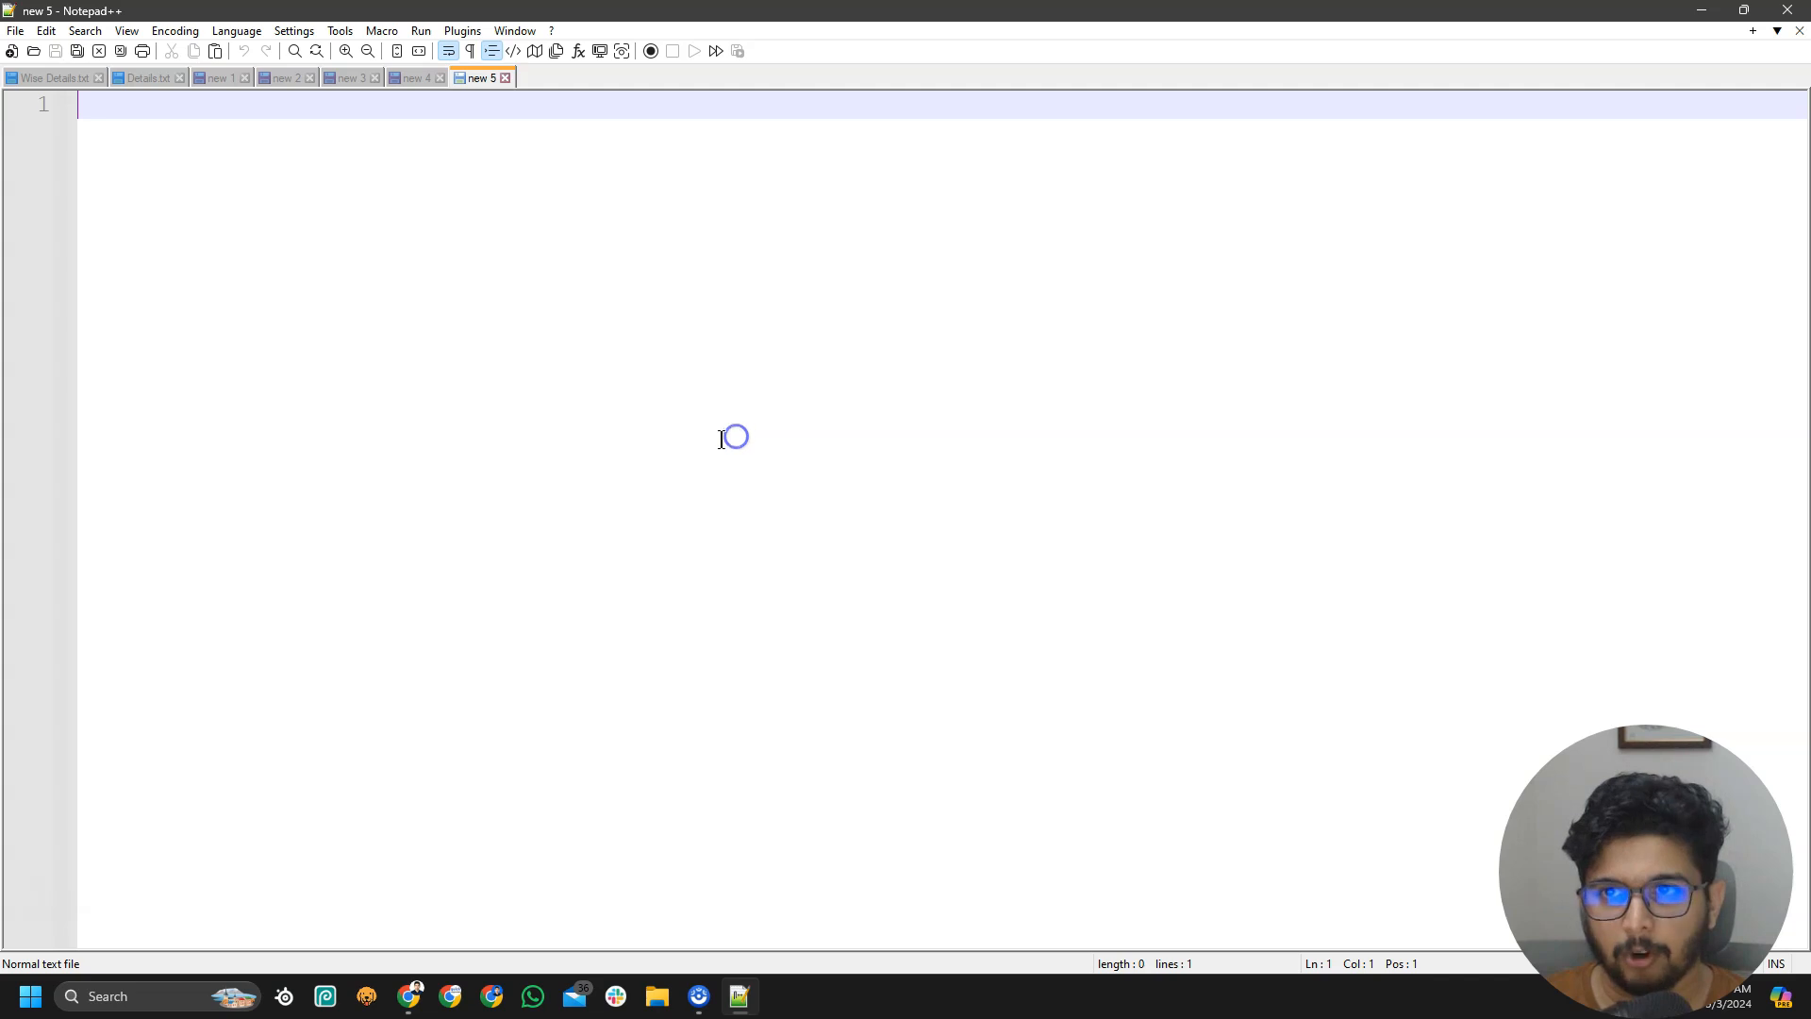
Copy the Event.data.payload formula from WeWeb and paste it into Notepad++ new 5
key(super+shift+Left)
click(1245, 340)
key(ctrl+a)
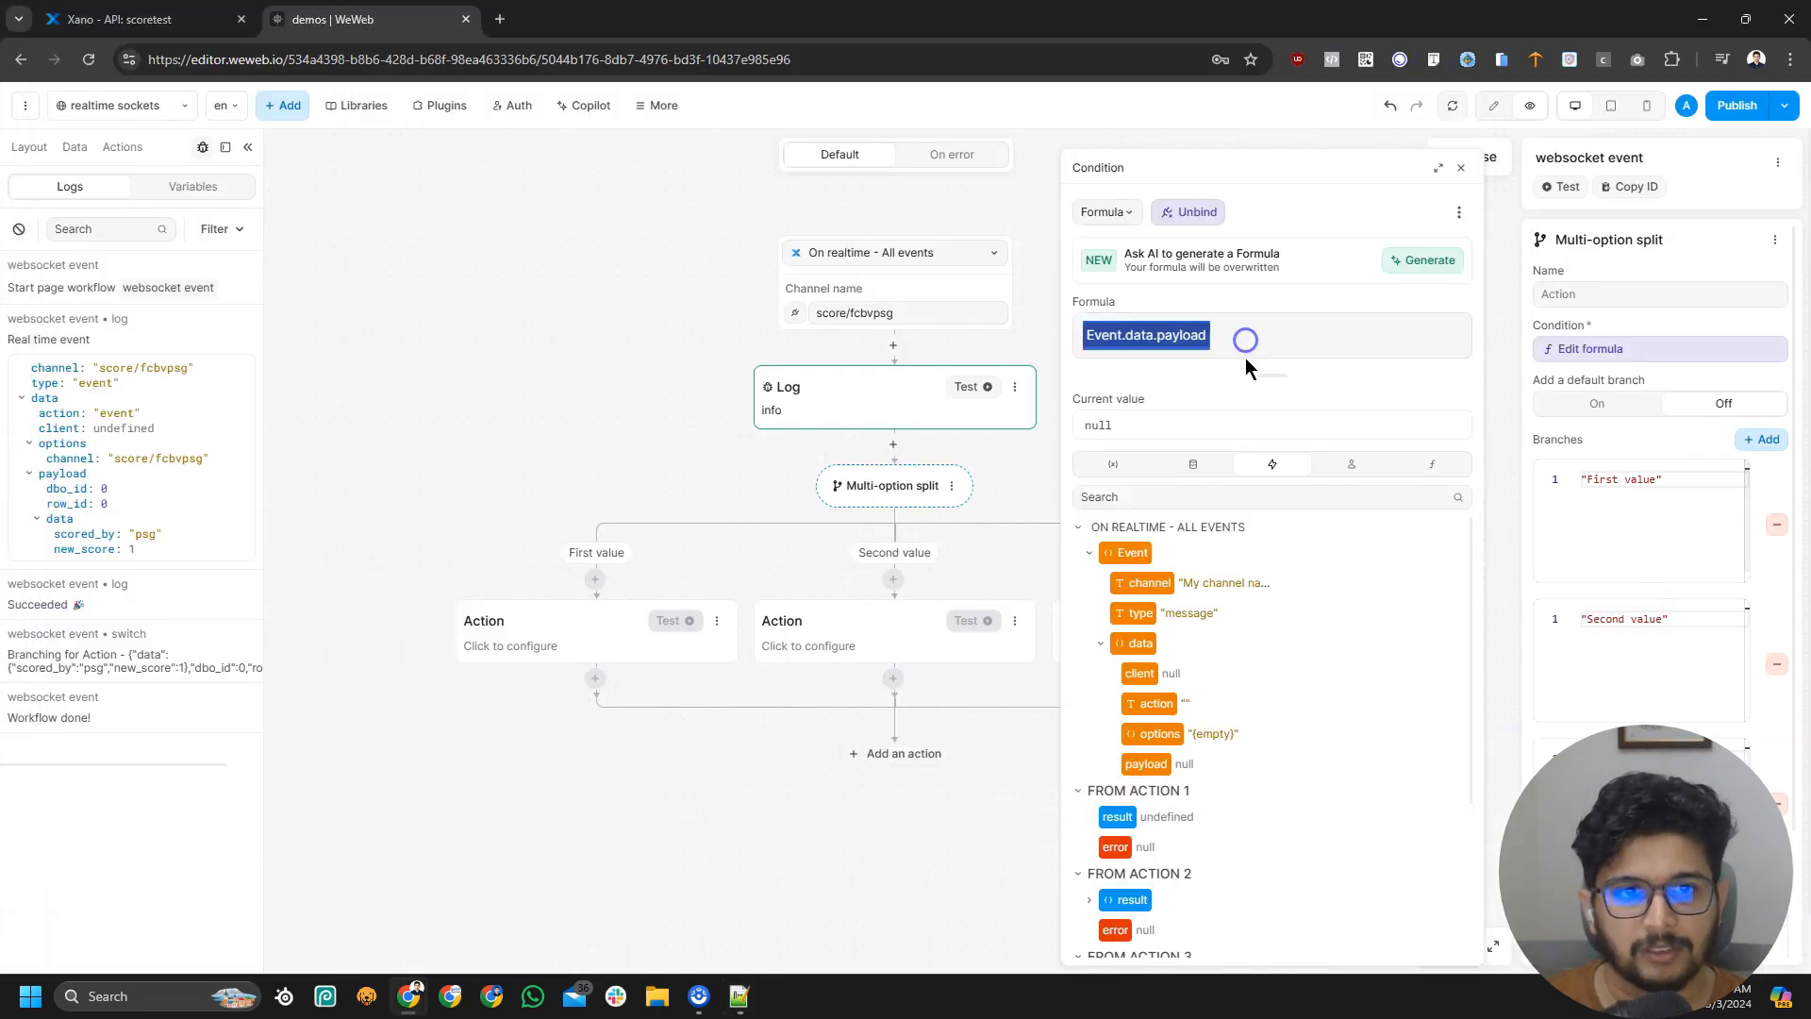
drag(812, 1014, 1242, 8)
click(1087, 323)
text(event?.['data']?.['payload'])
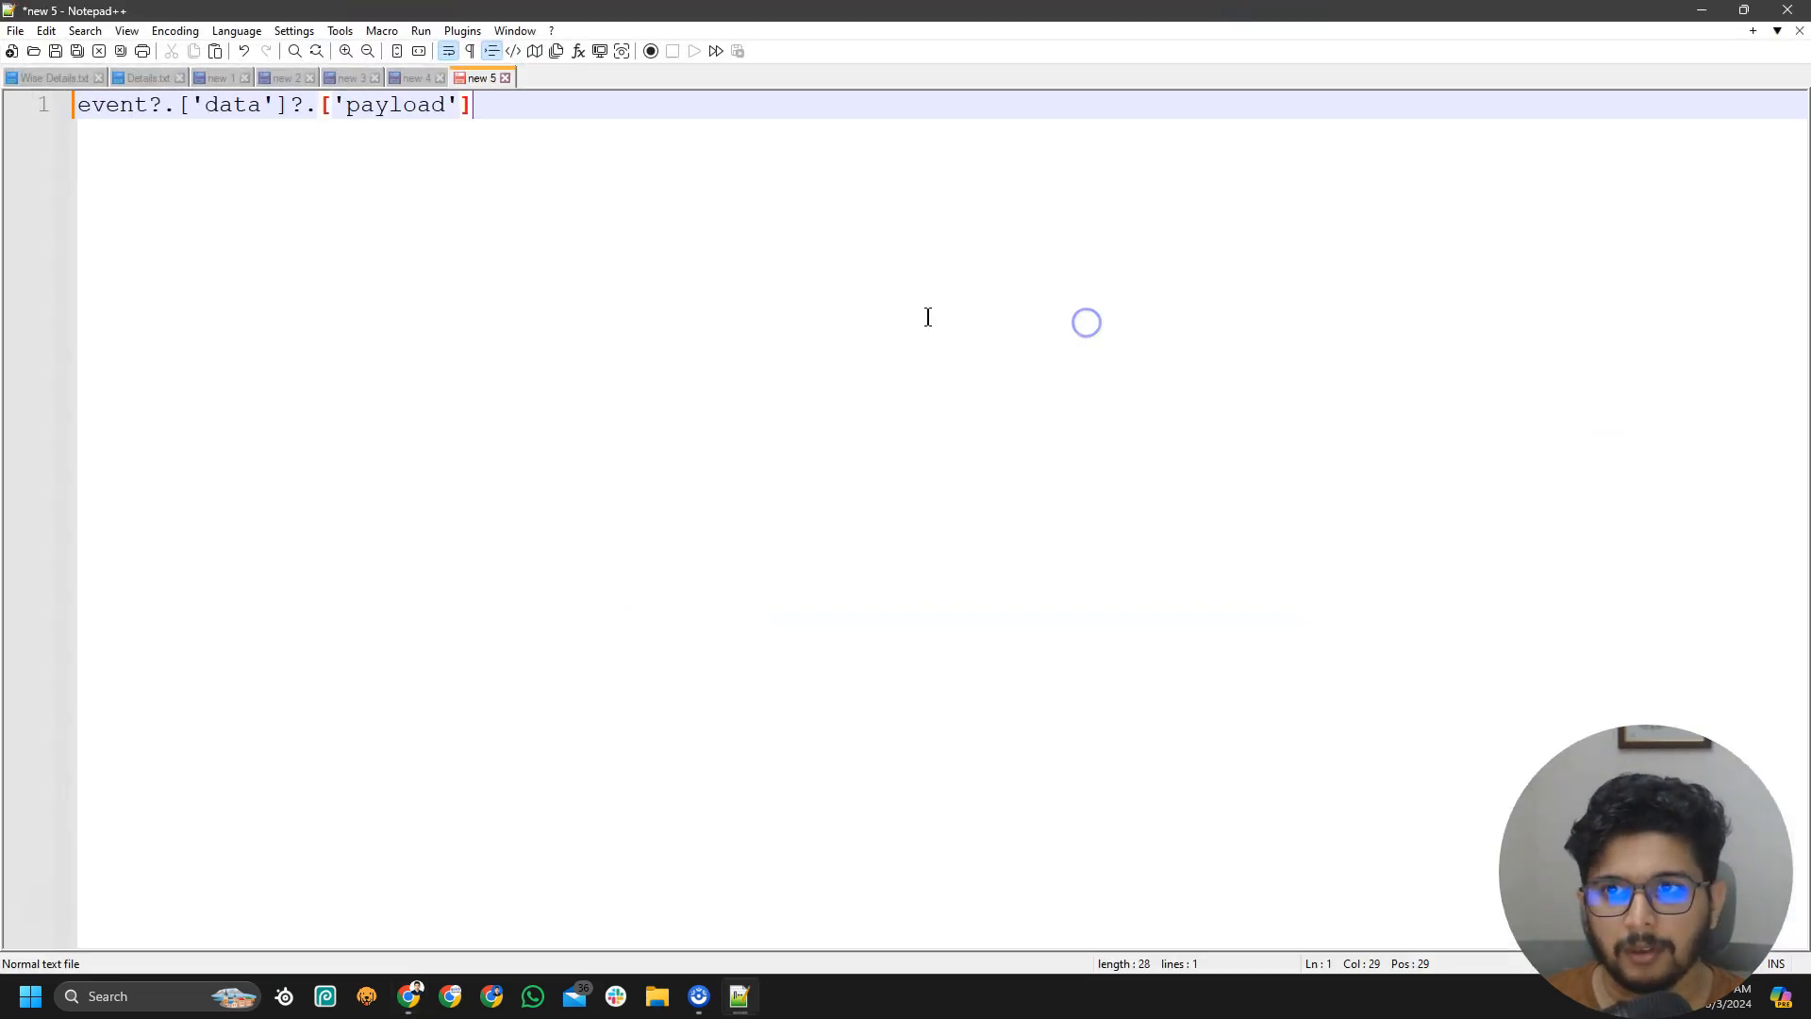
drag(635, 29, 835, 374)
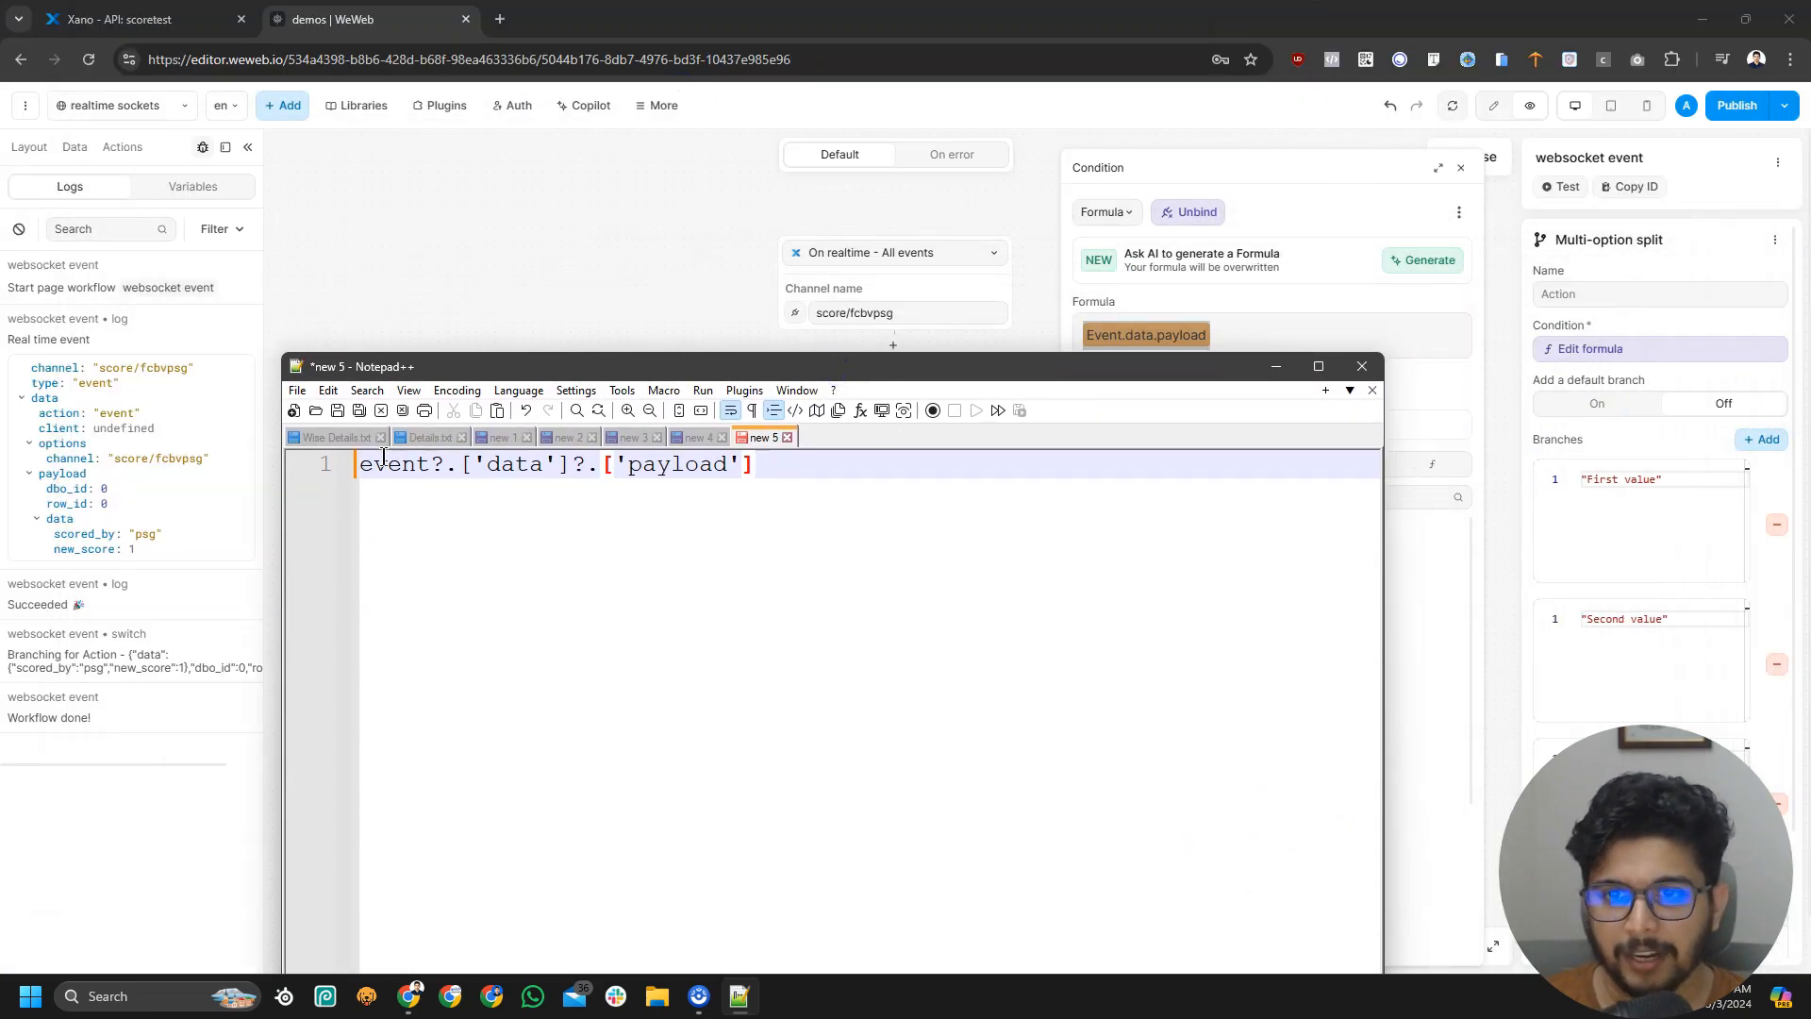
Append ?.['data']?.['scored_by'] to the pasted formula in Notepad++
drag(437, 462, 458, 463)
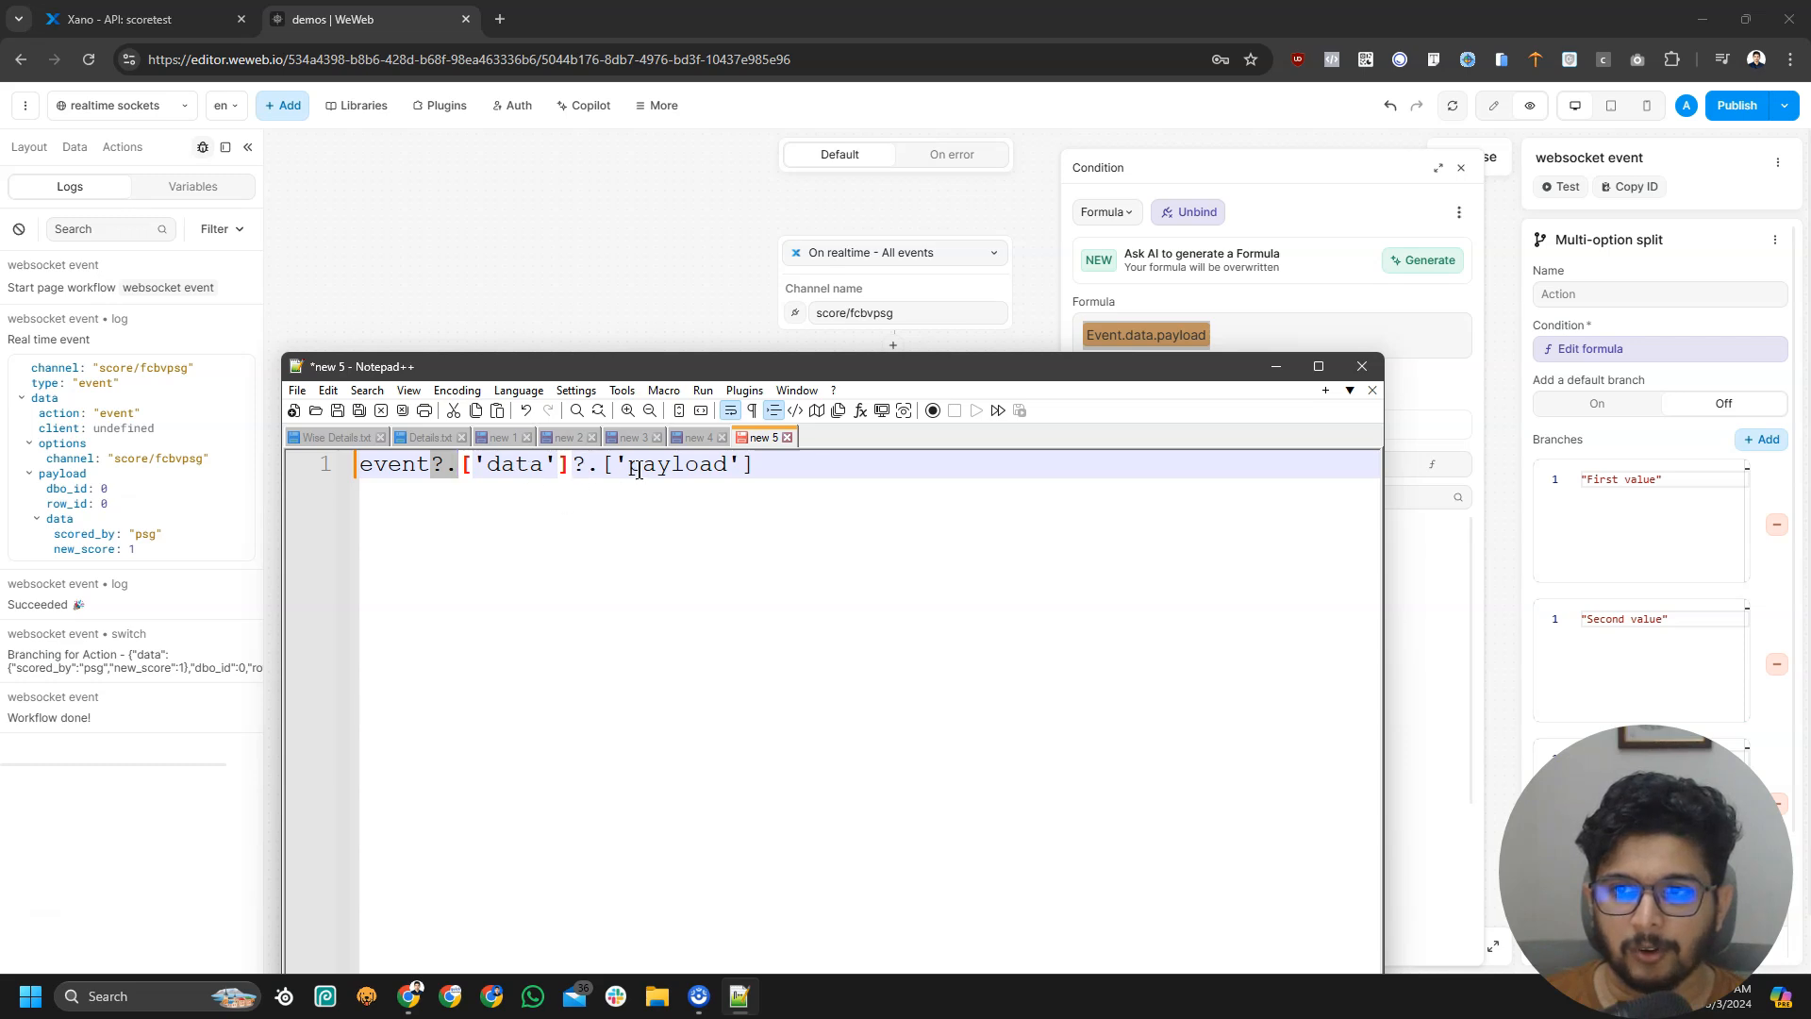
click(885, 465)
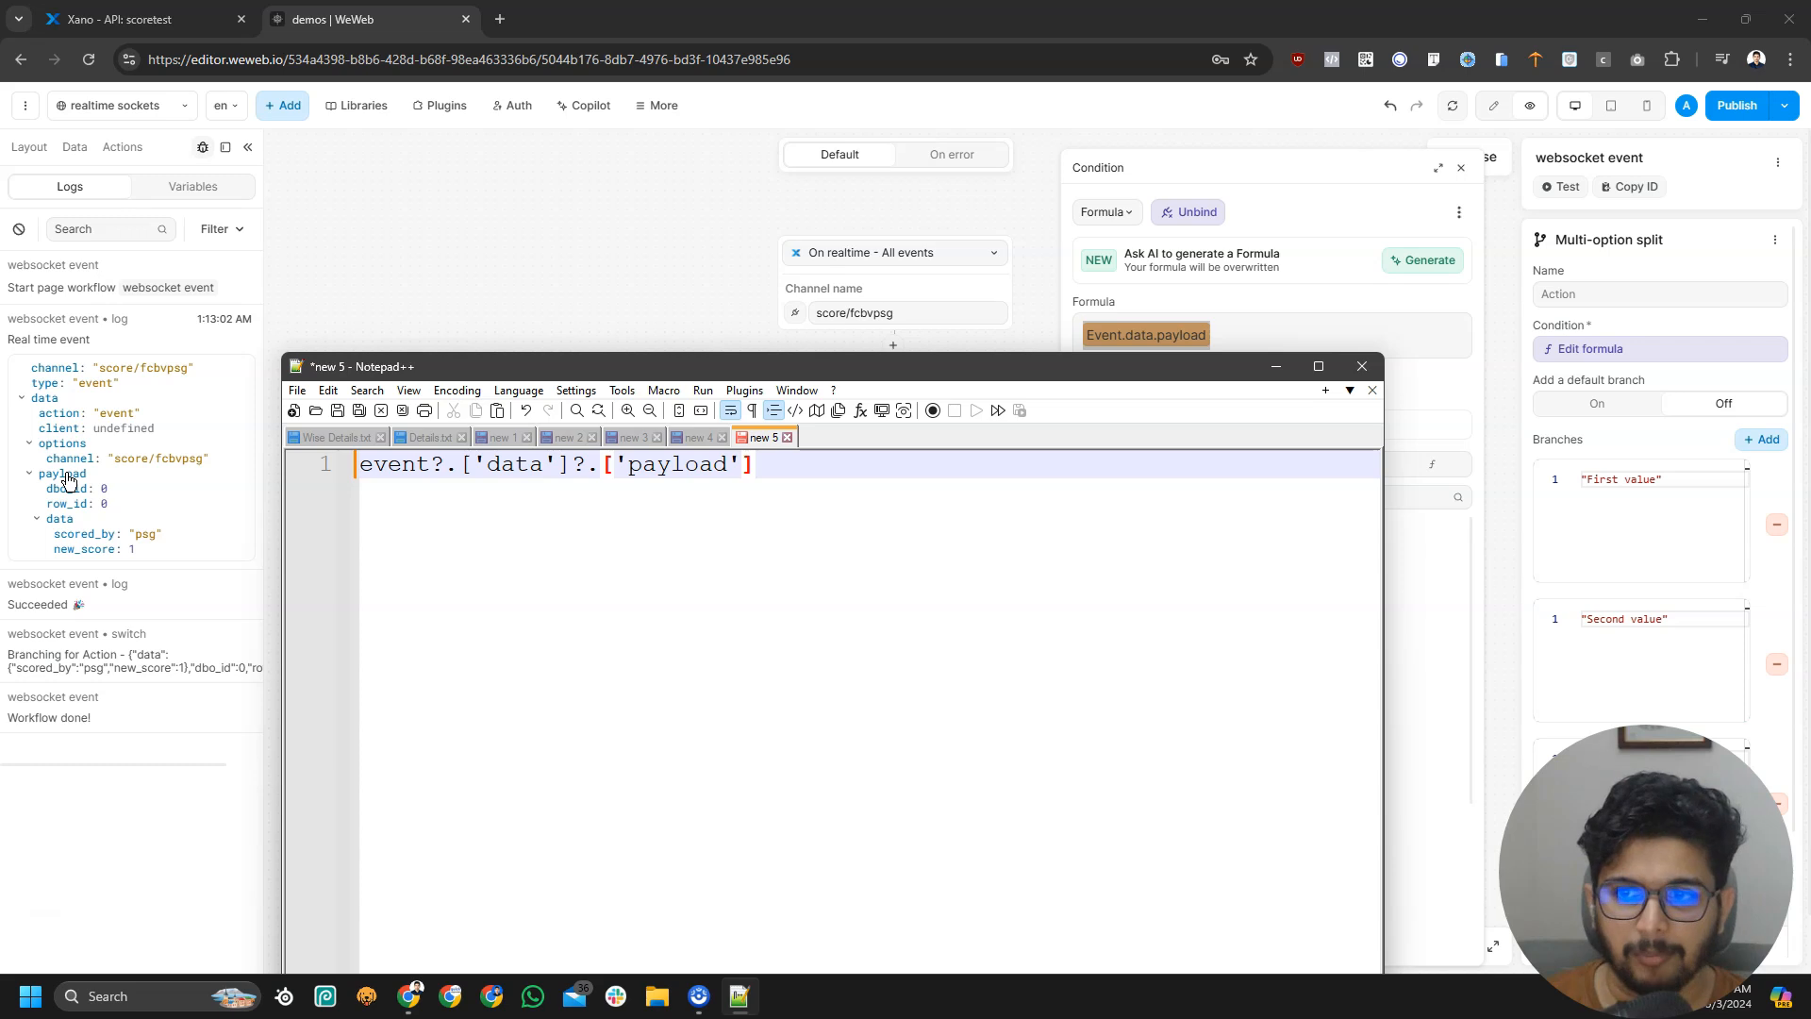
text(?.)
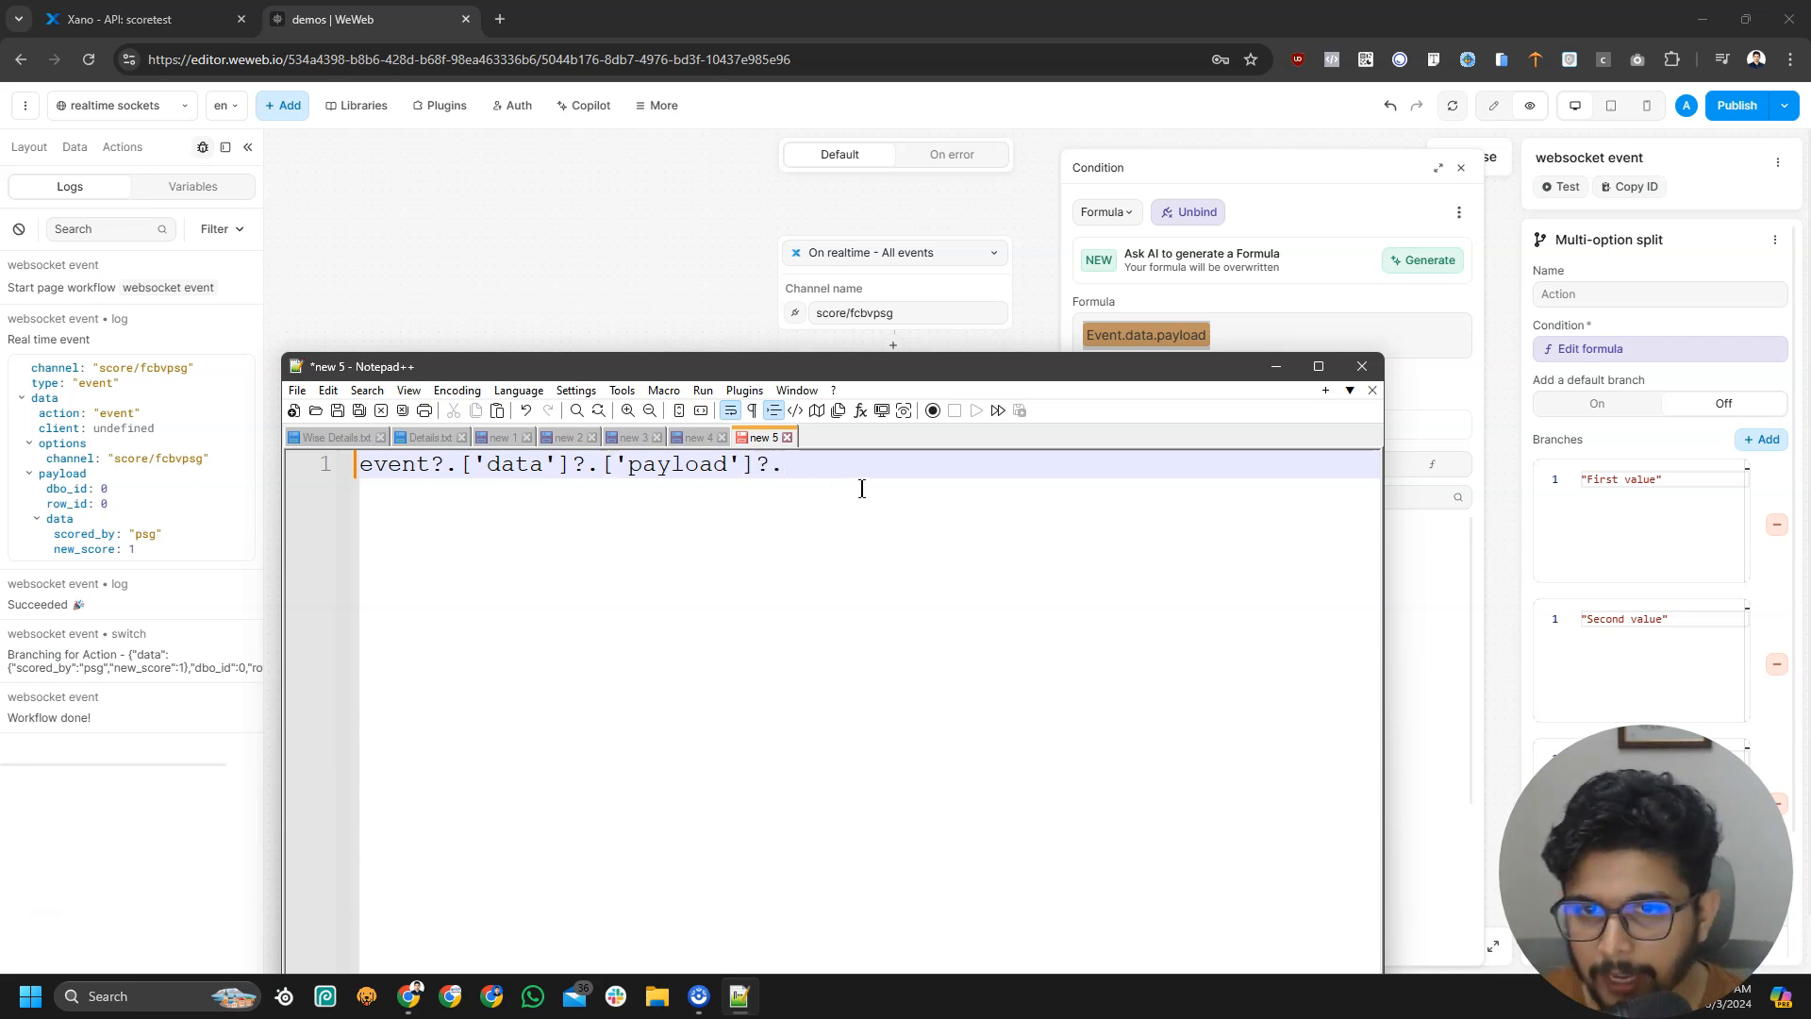
key(alt+Tab)
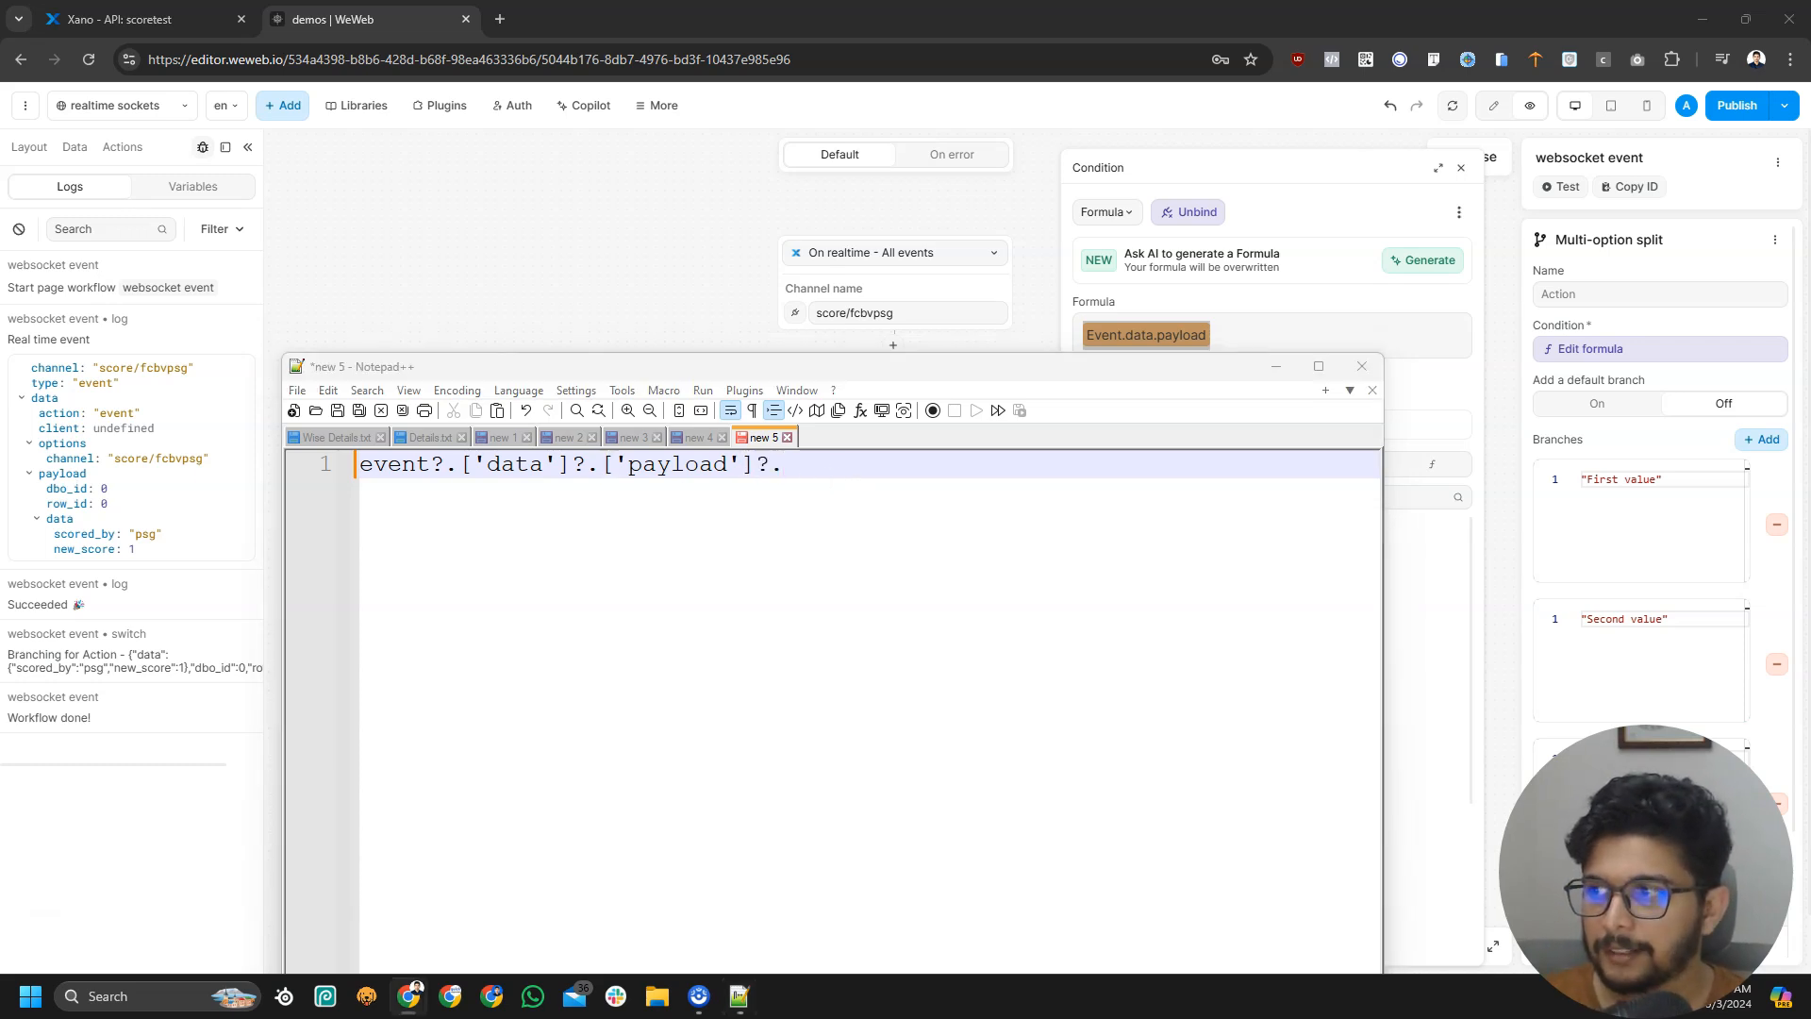
click(890, 473)
text(['data'])
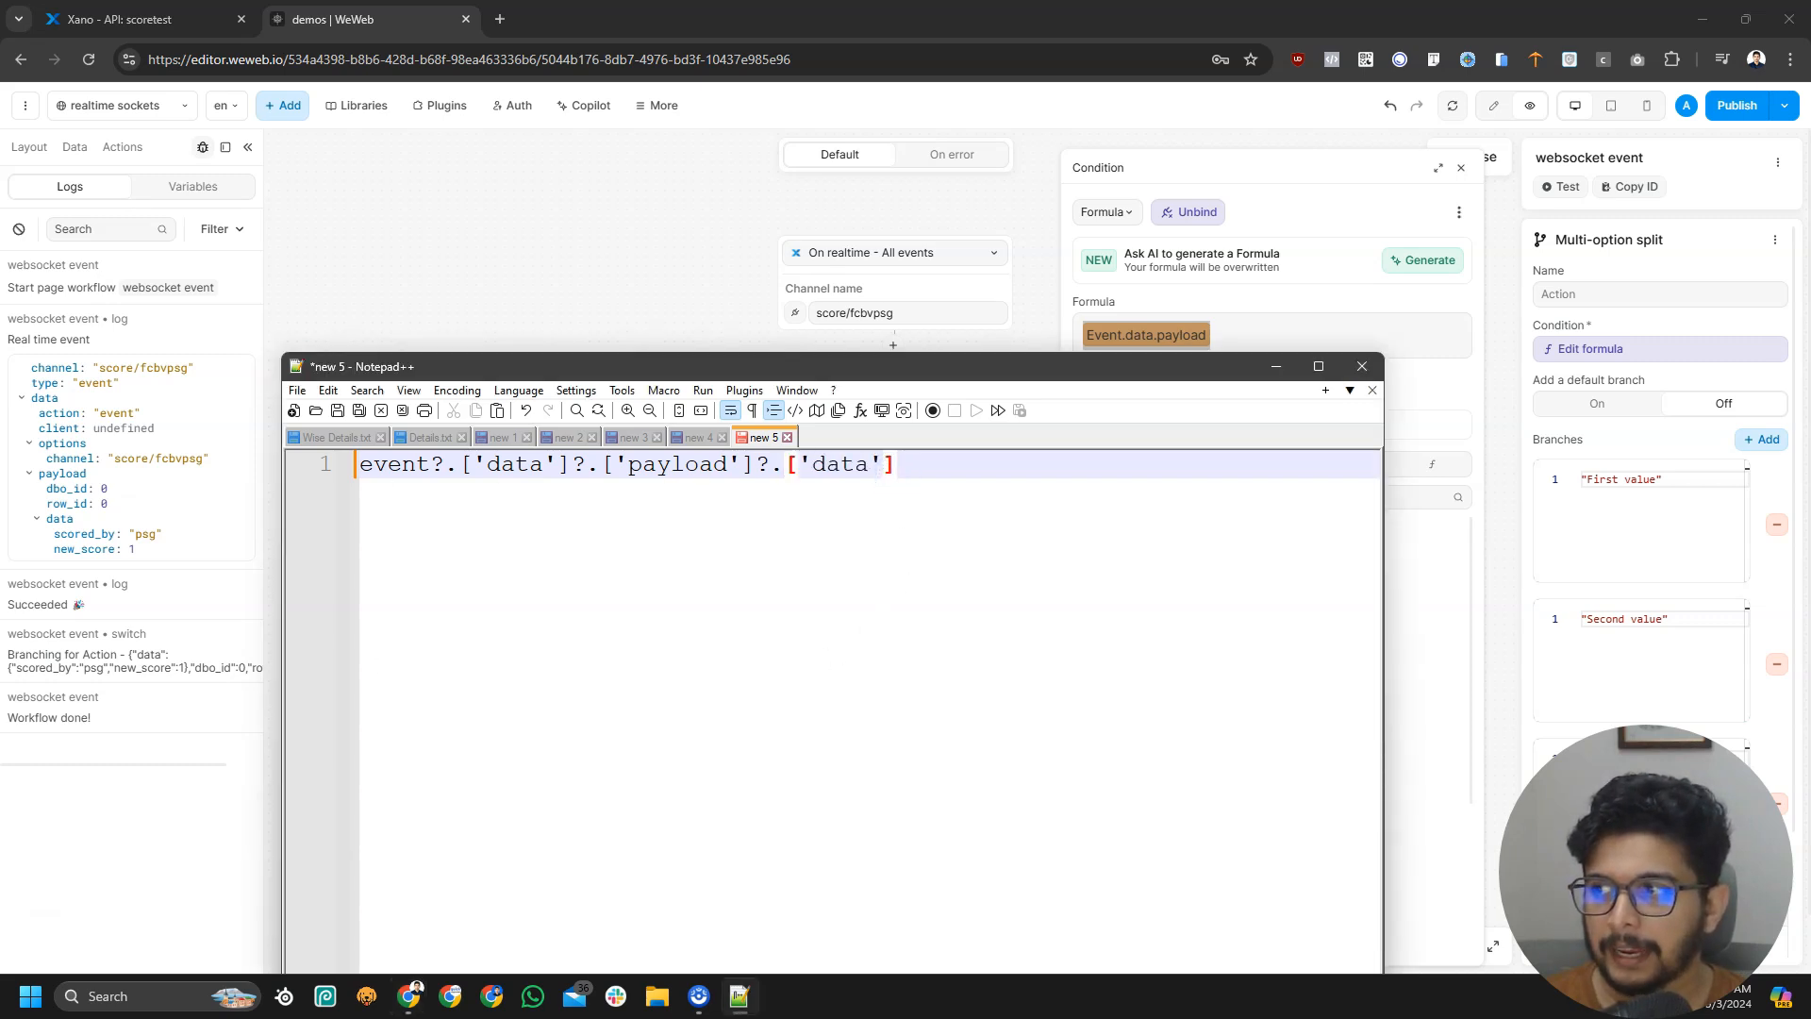
key(alt+Tab)
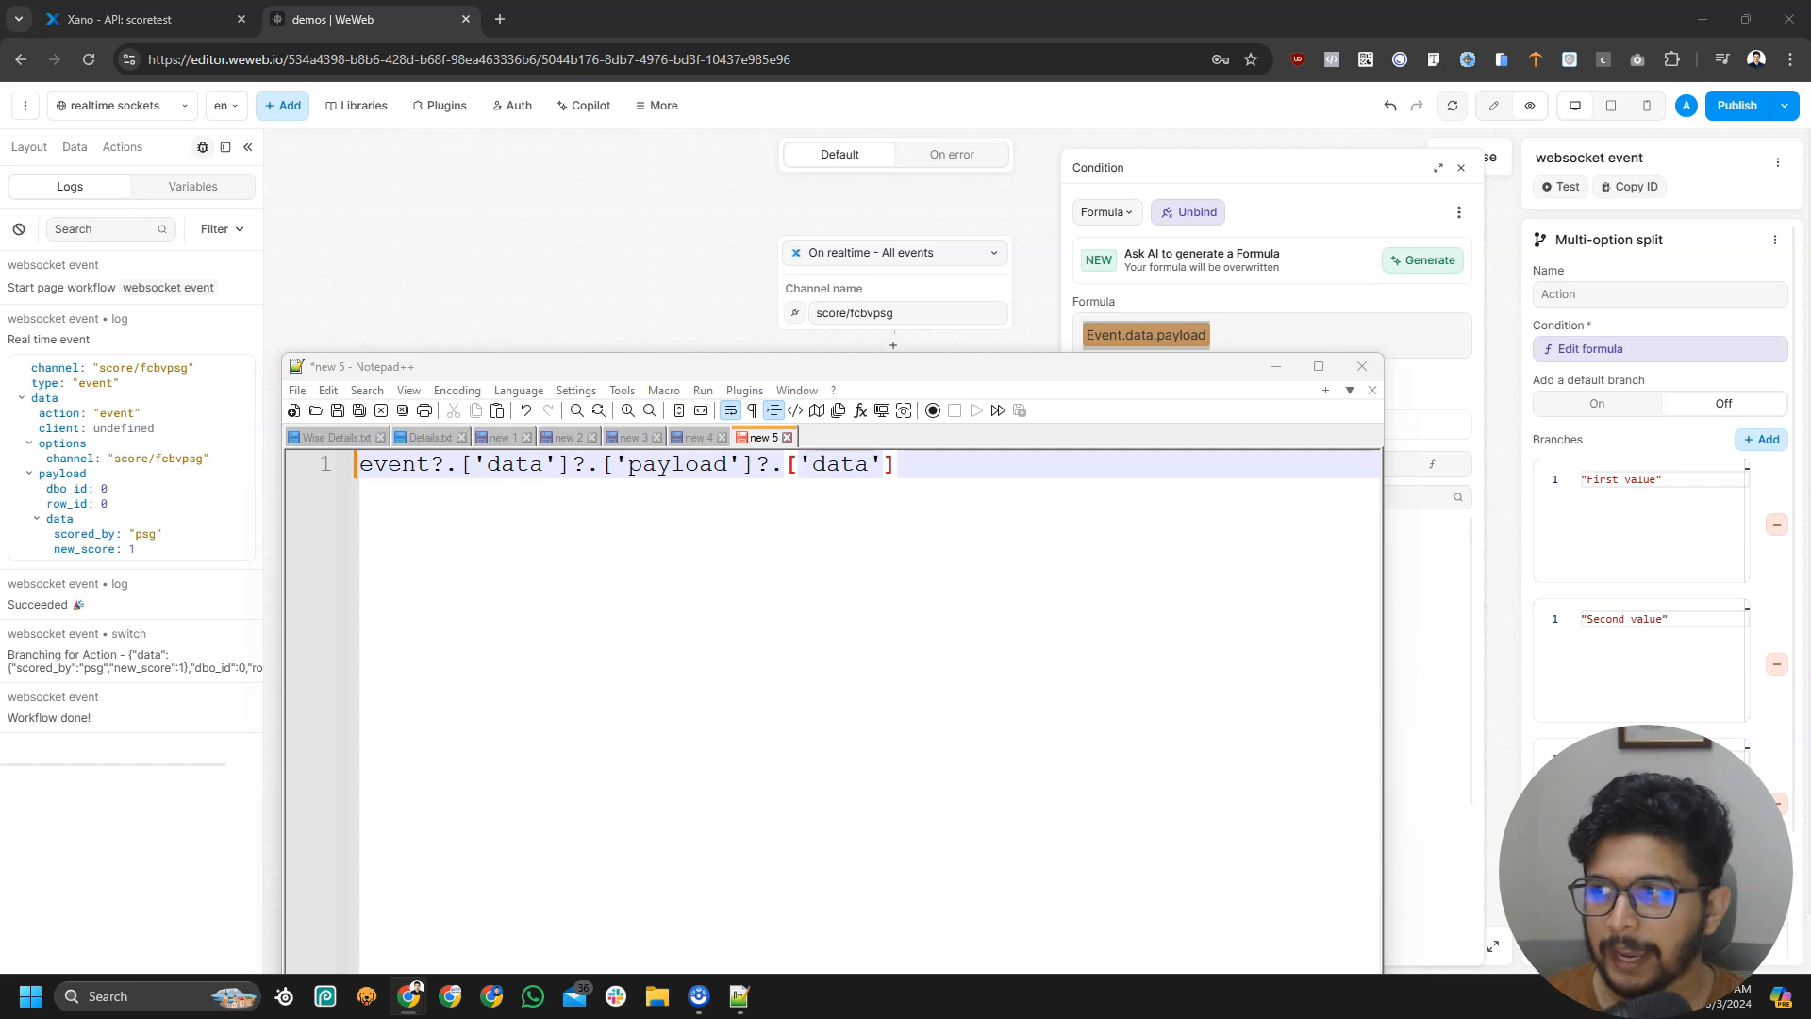
click(1021, 478)
text(?.)
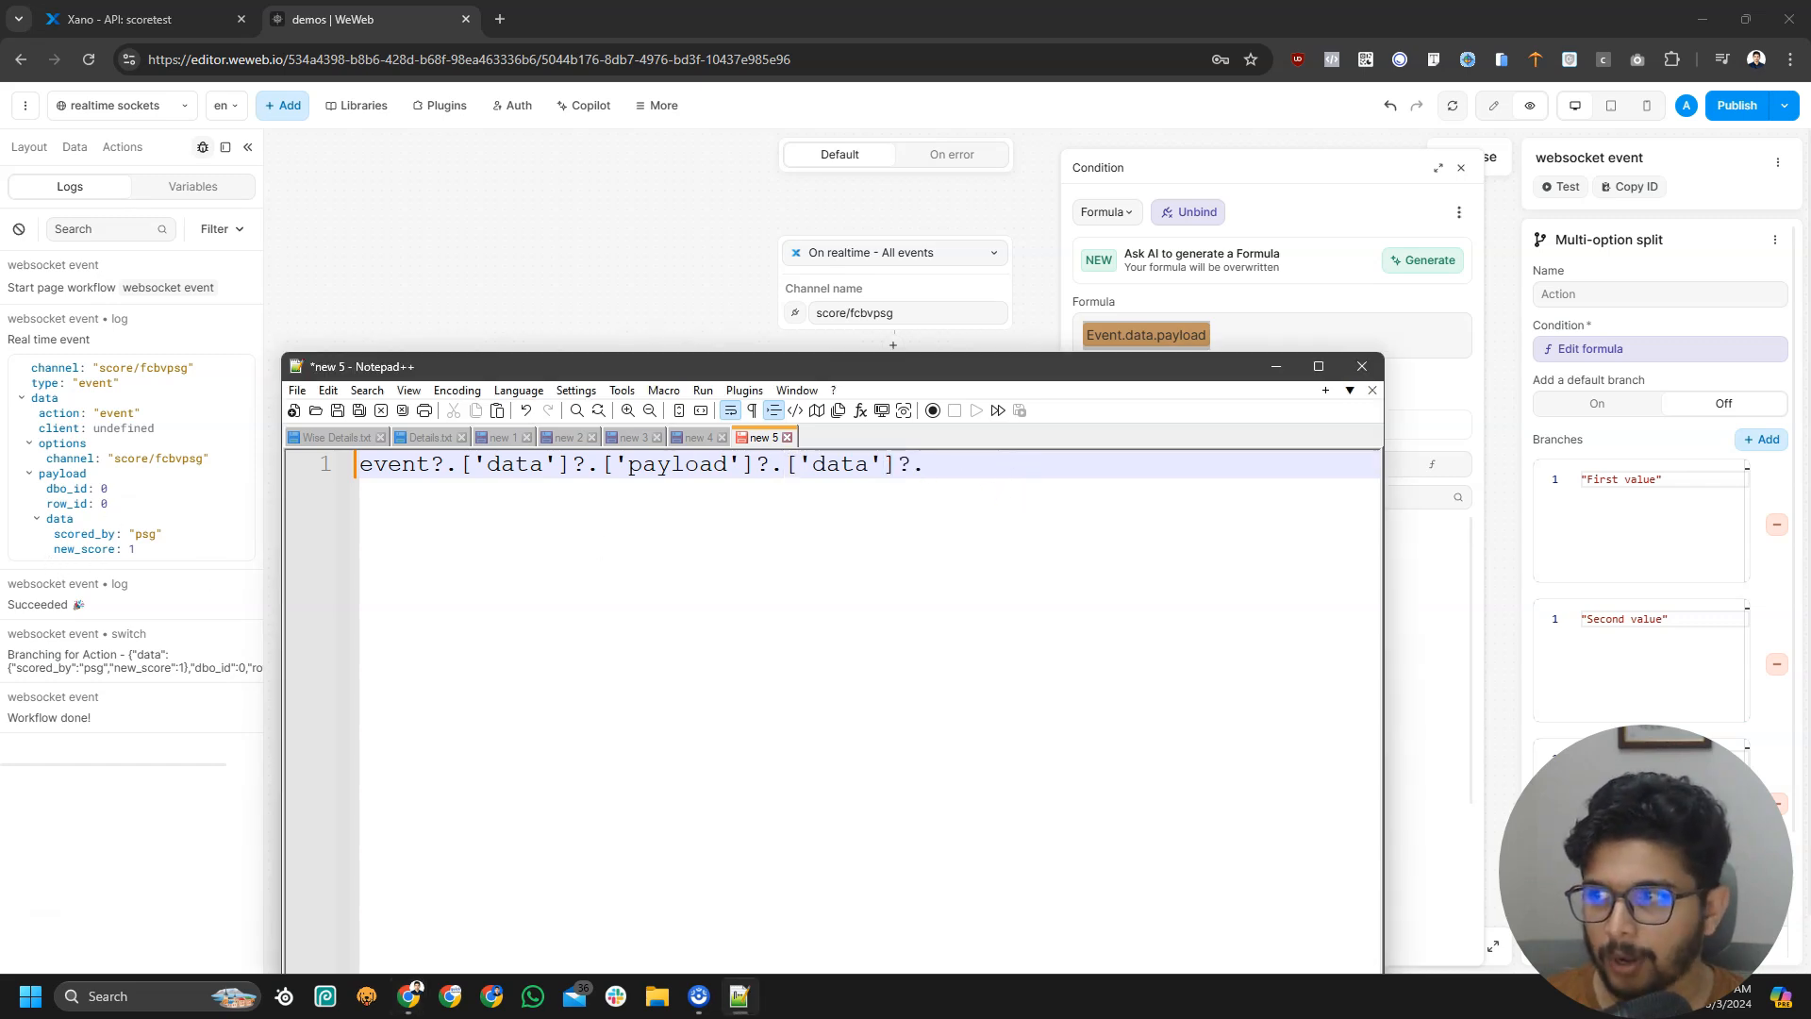
key(alt+Tab)
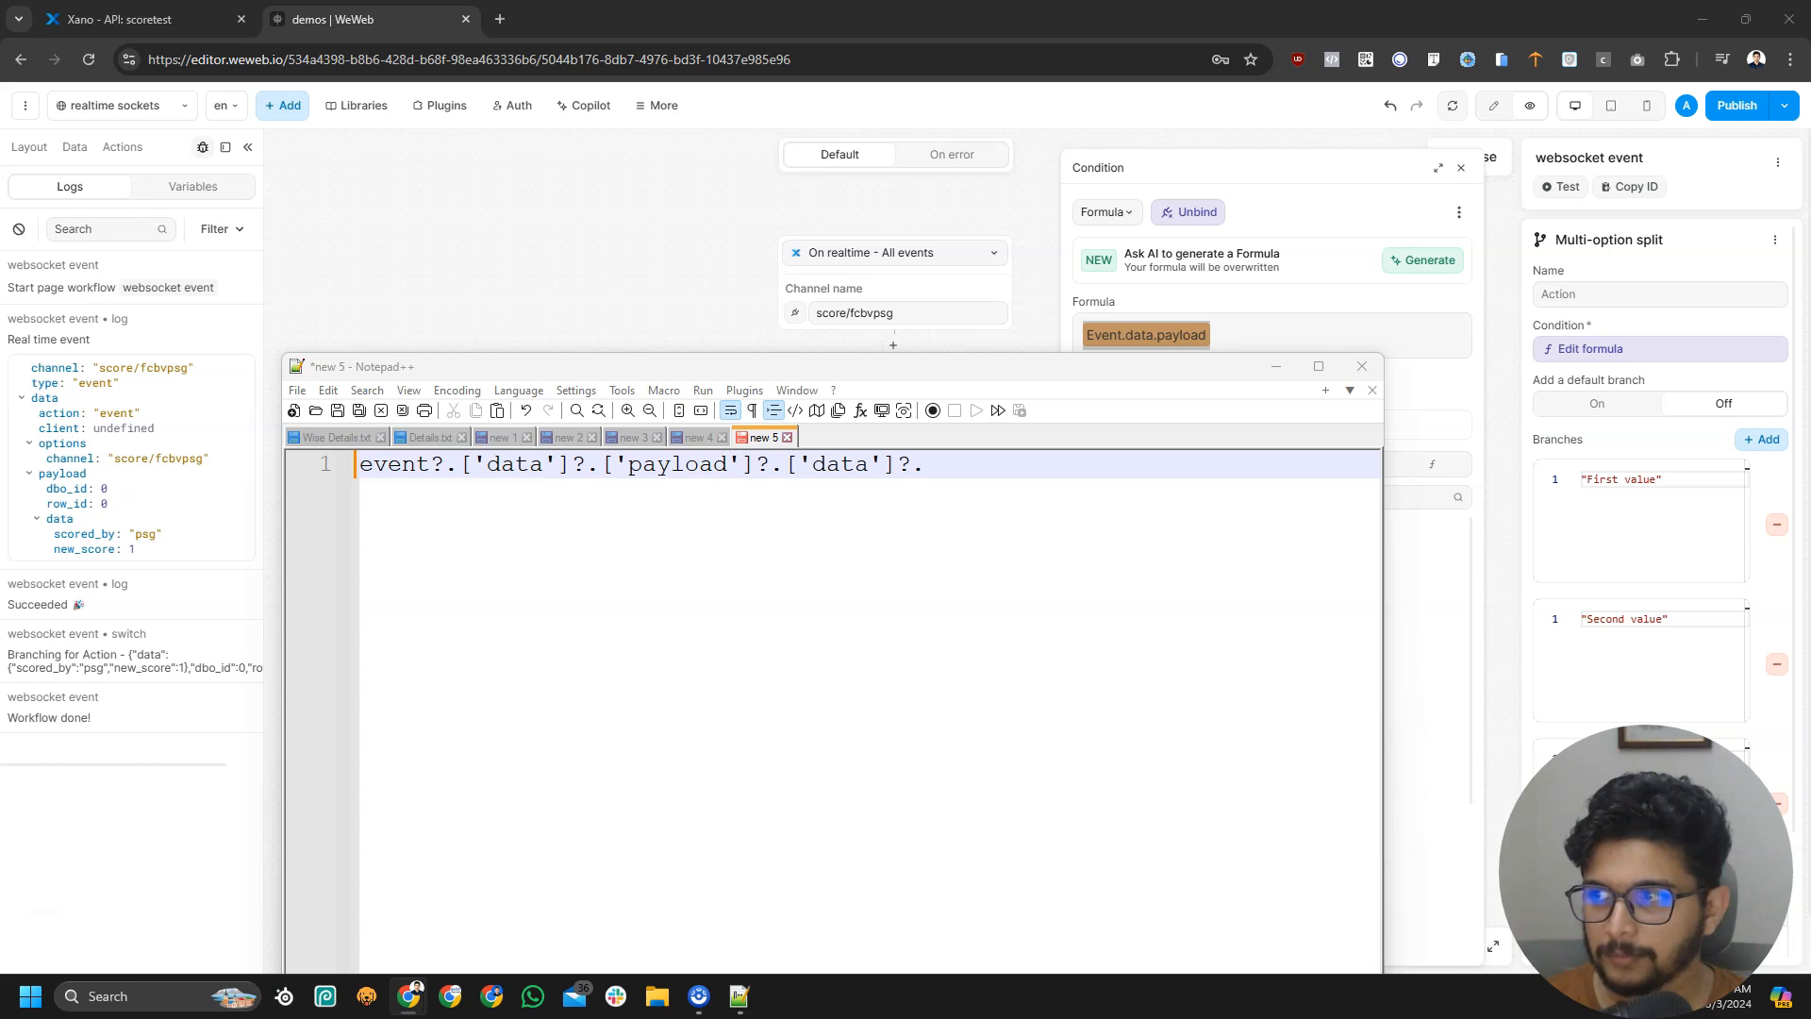
click(1084, 476)
text(['scored_by'])
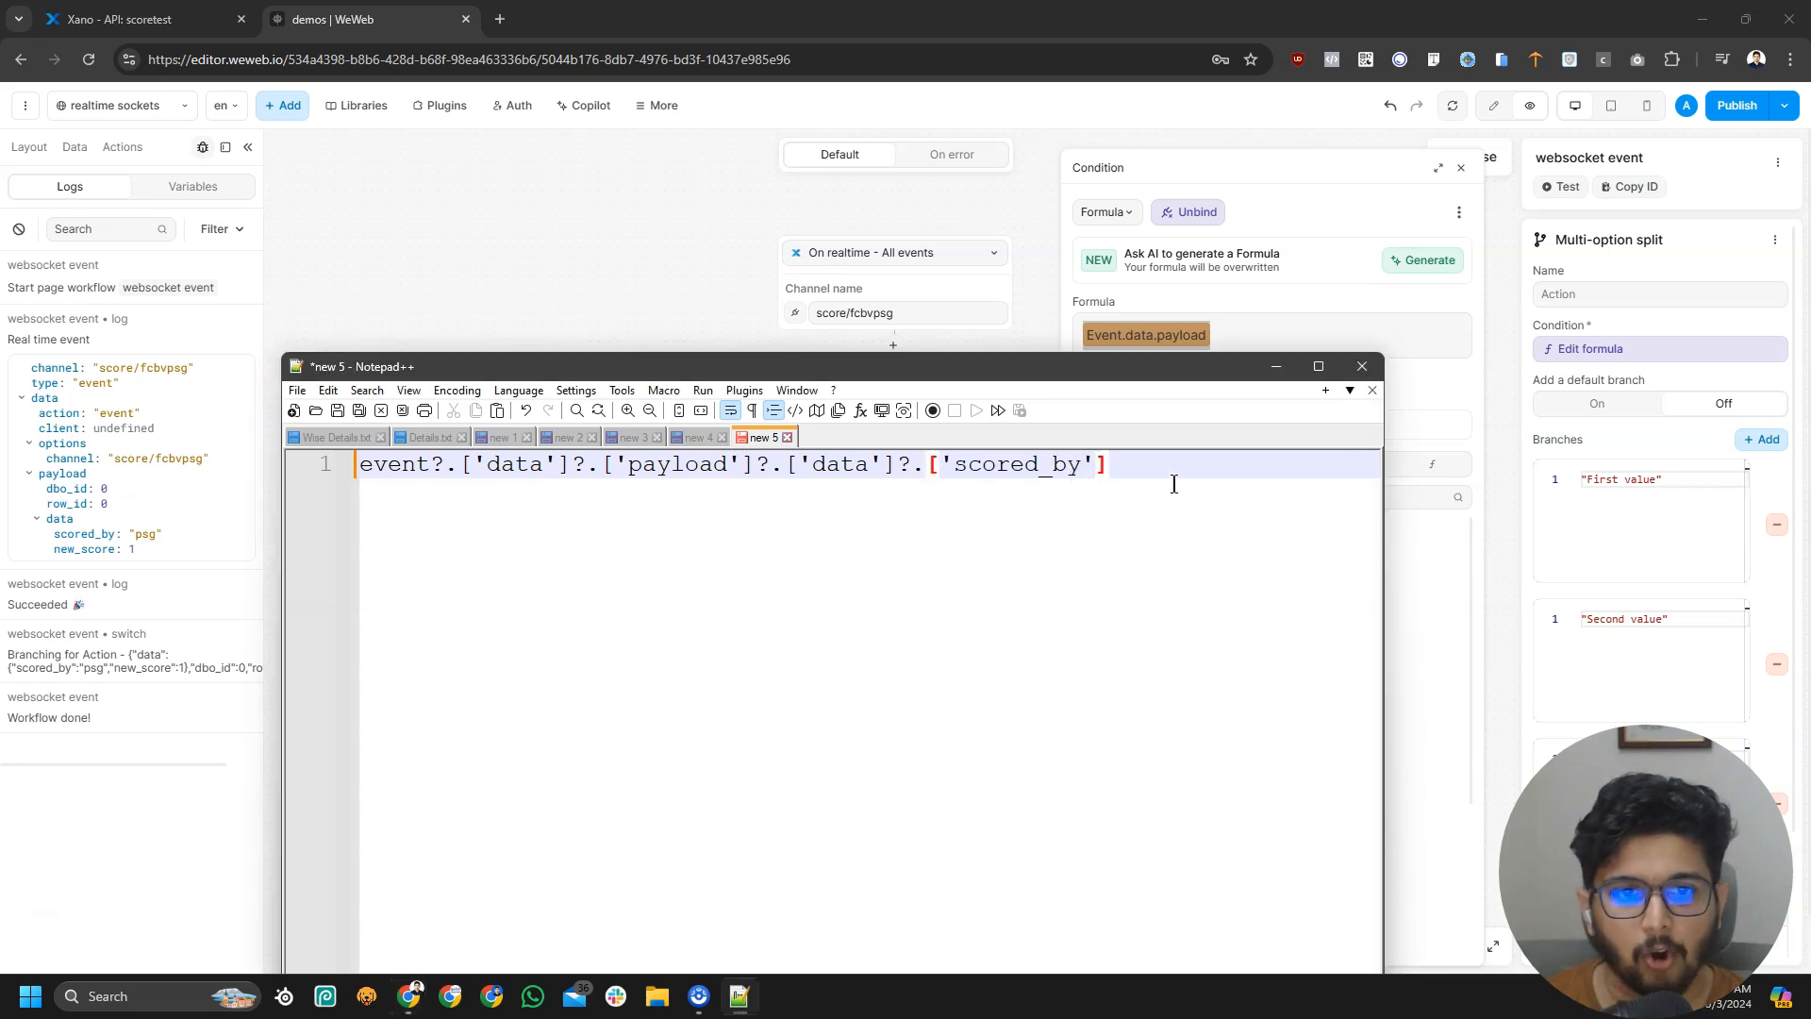
drag(1056, 373, 0, 491)
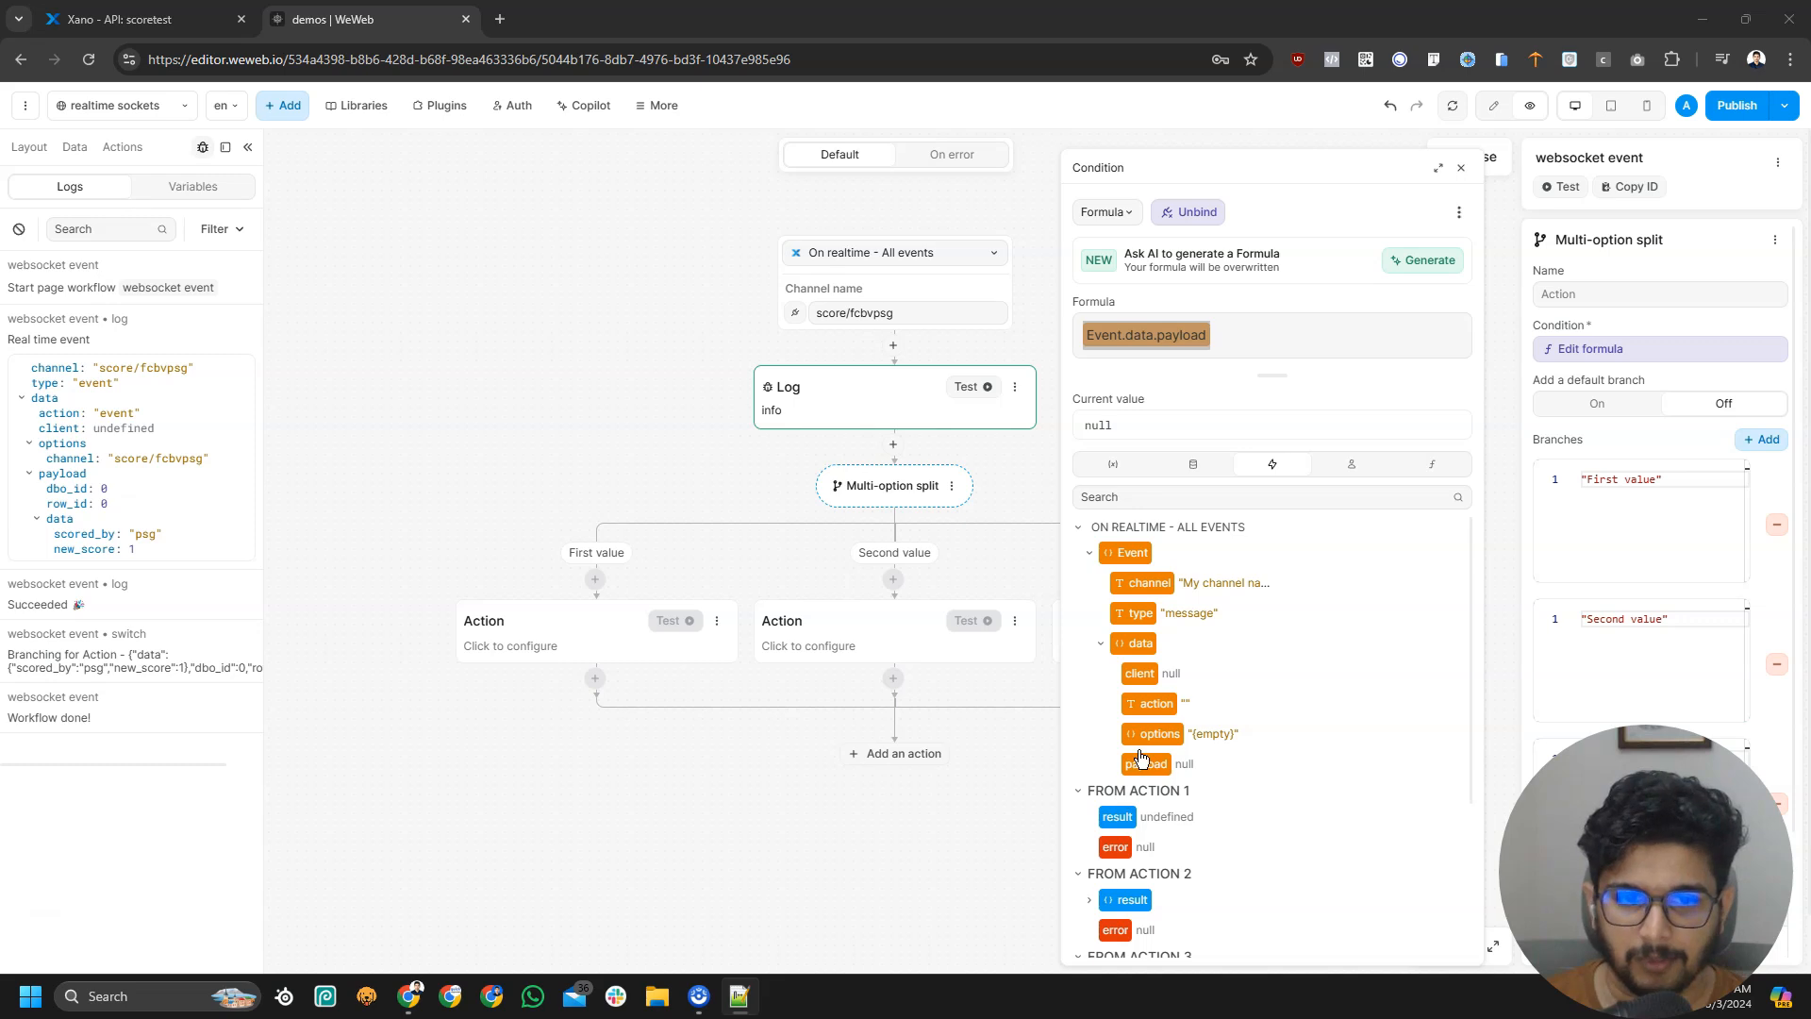
Replace the split condition formula with the pasted Event.data.payload.data.scored_by expression
click(1243, 333)
key(ctrl+a)
text(Event.data.payload.data.scored_by)
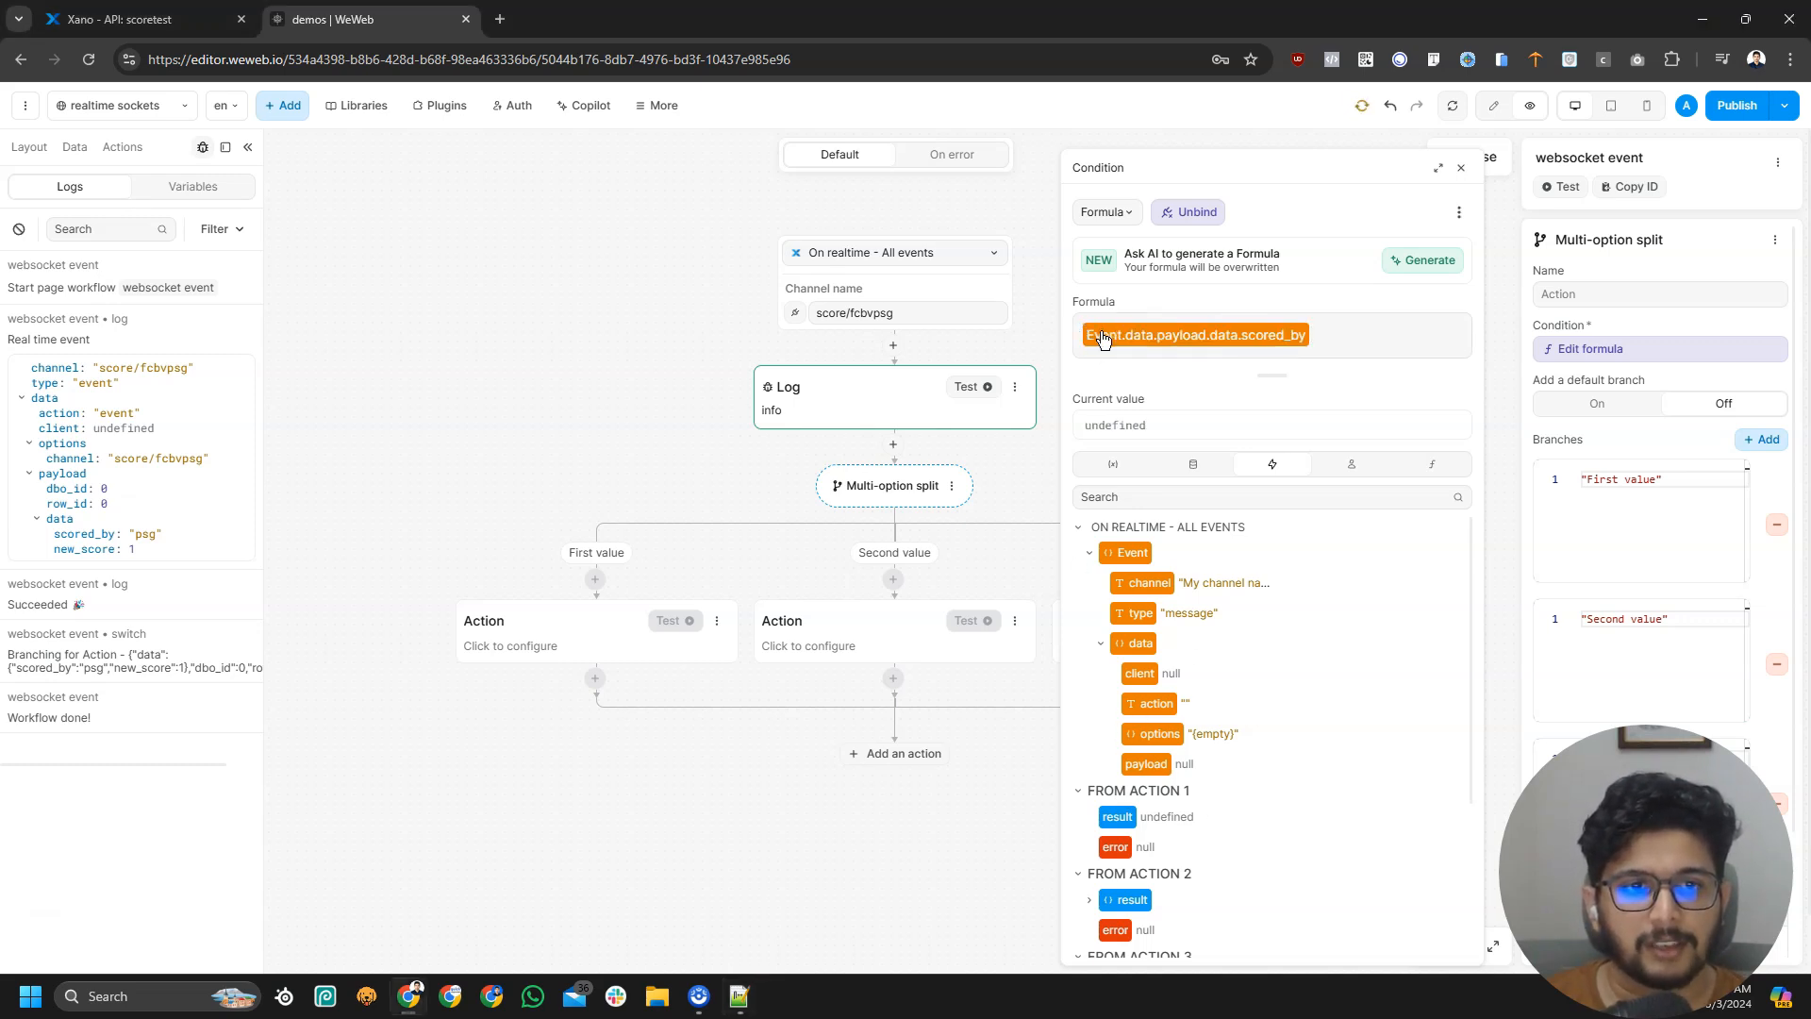
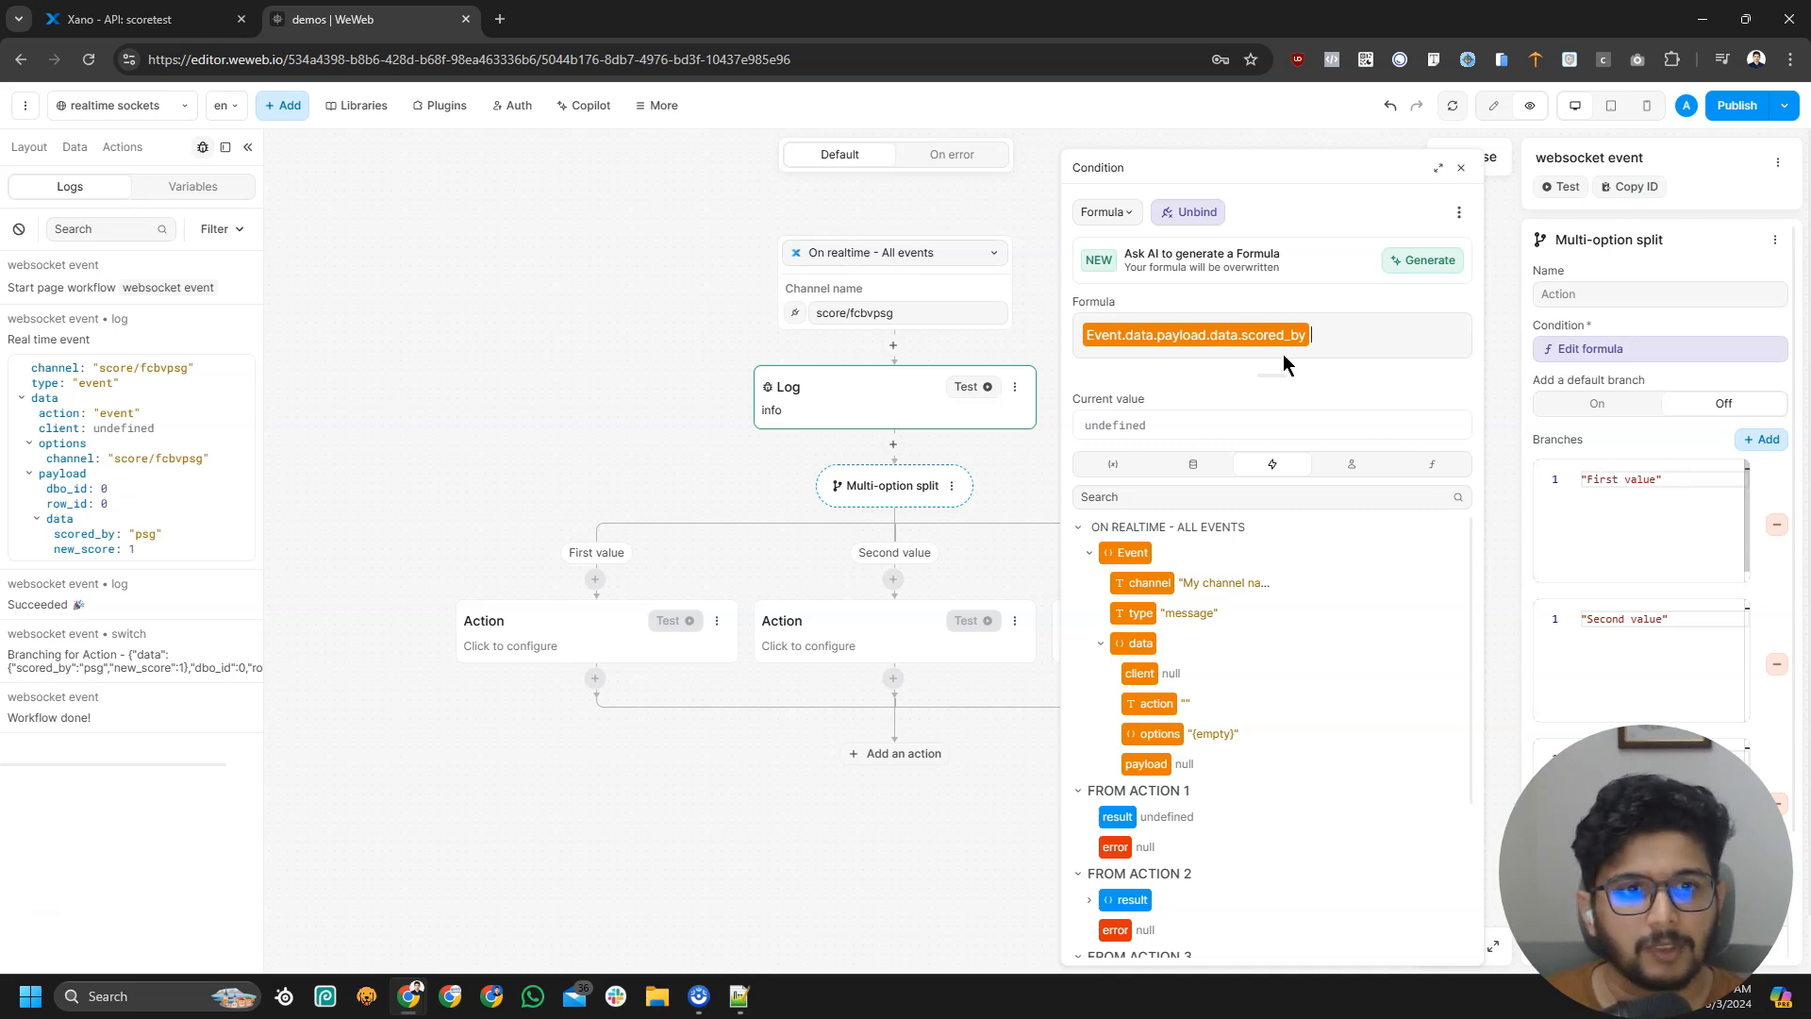
Remove the Second value branch and rename the first branch to psg
double_click(1604, 479)
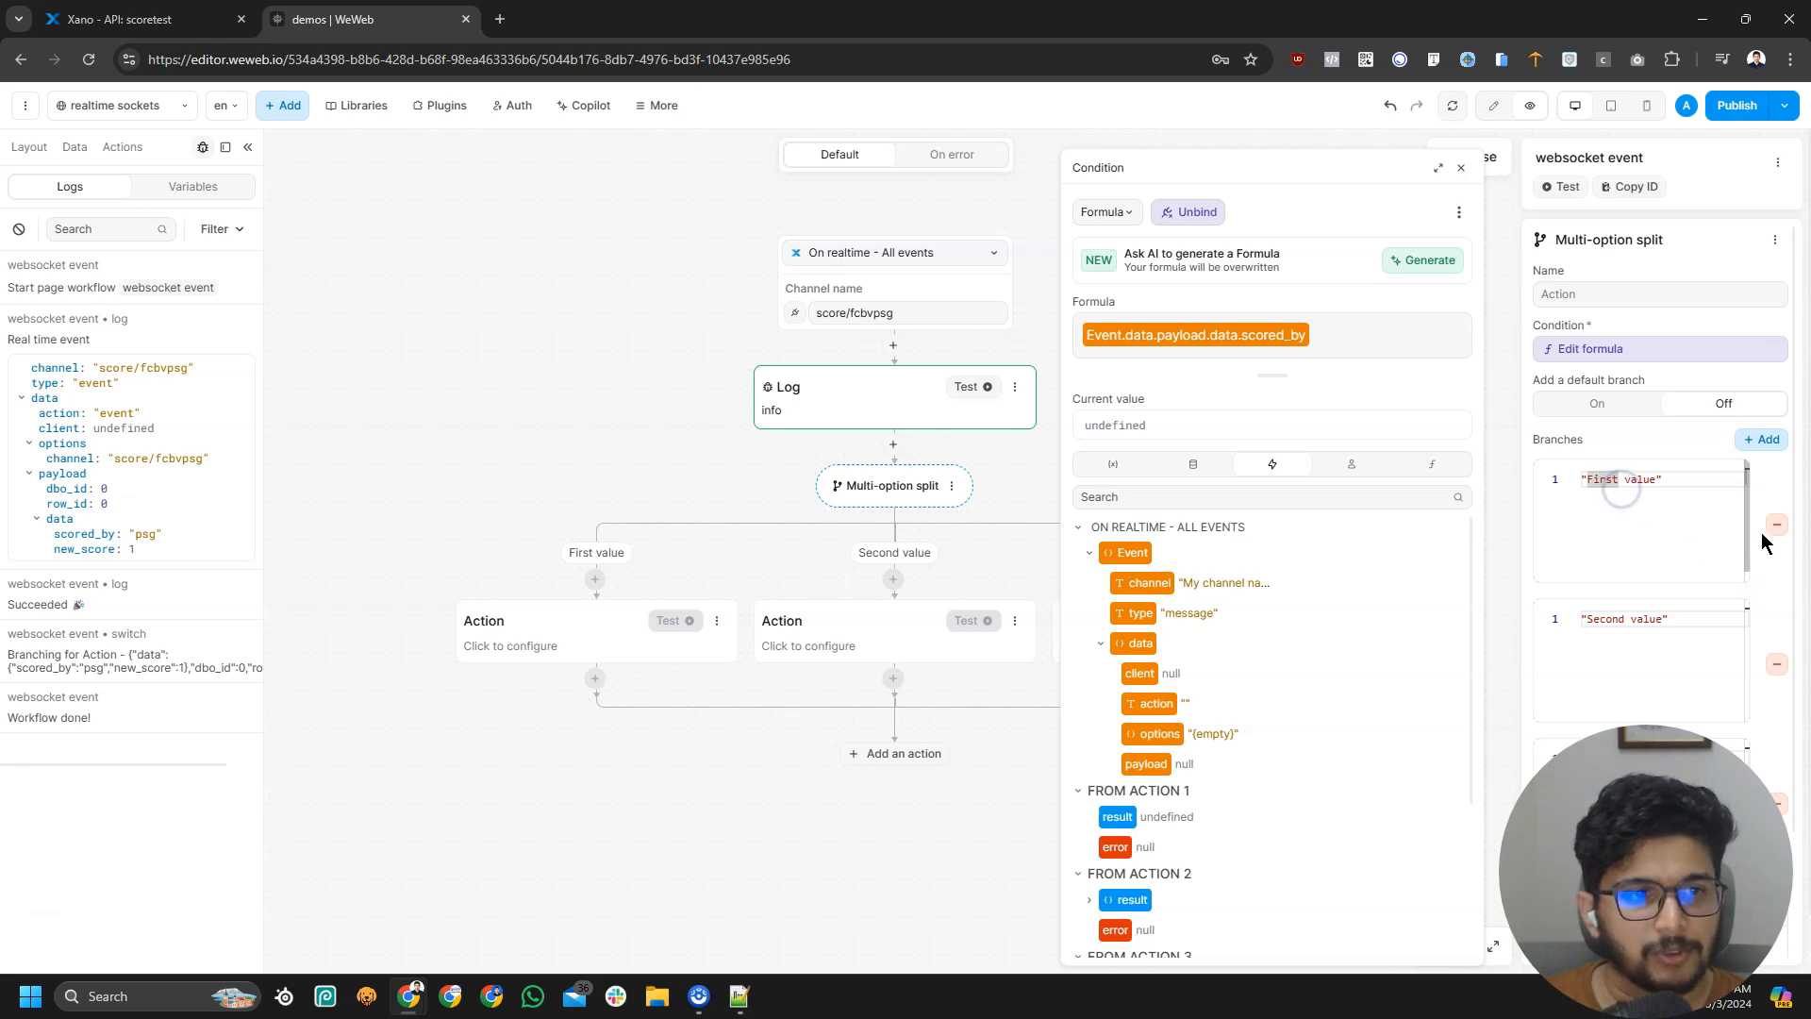
click(1777, 664)
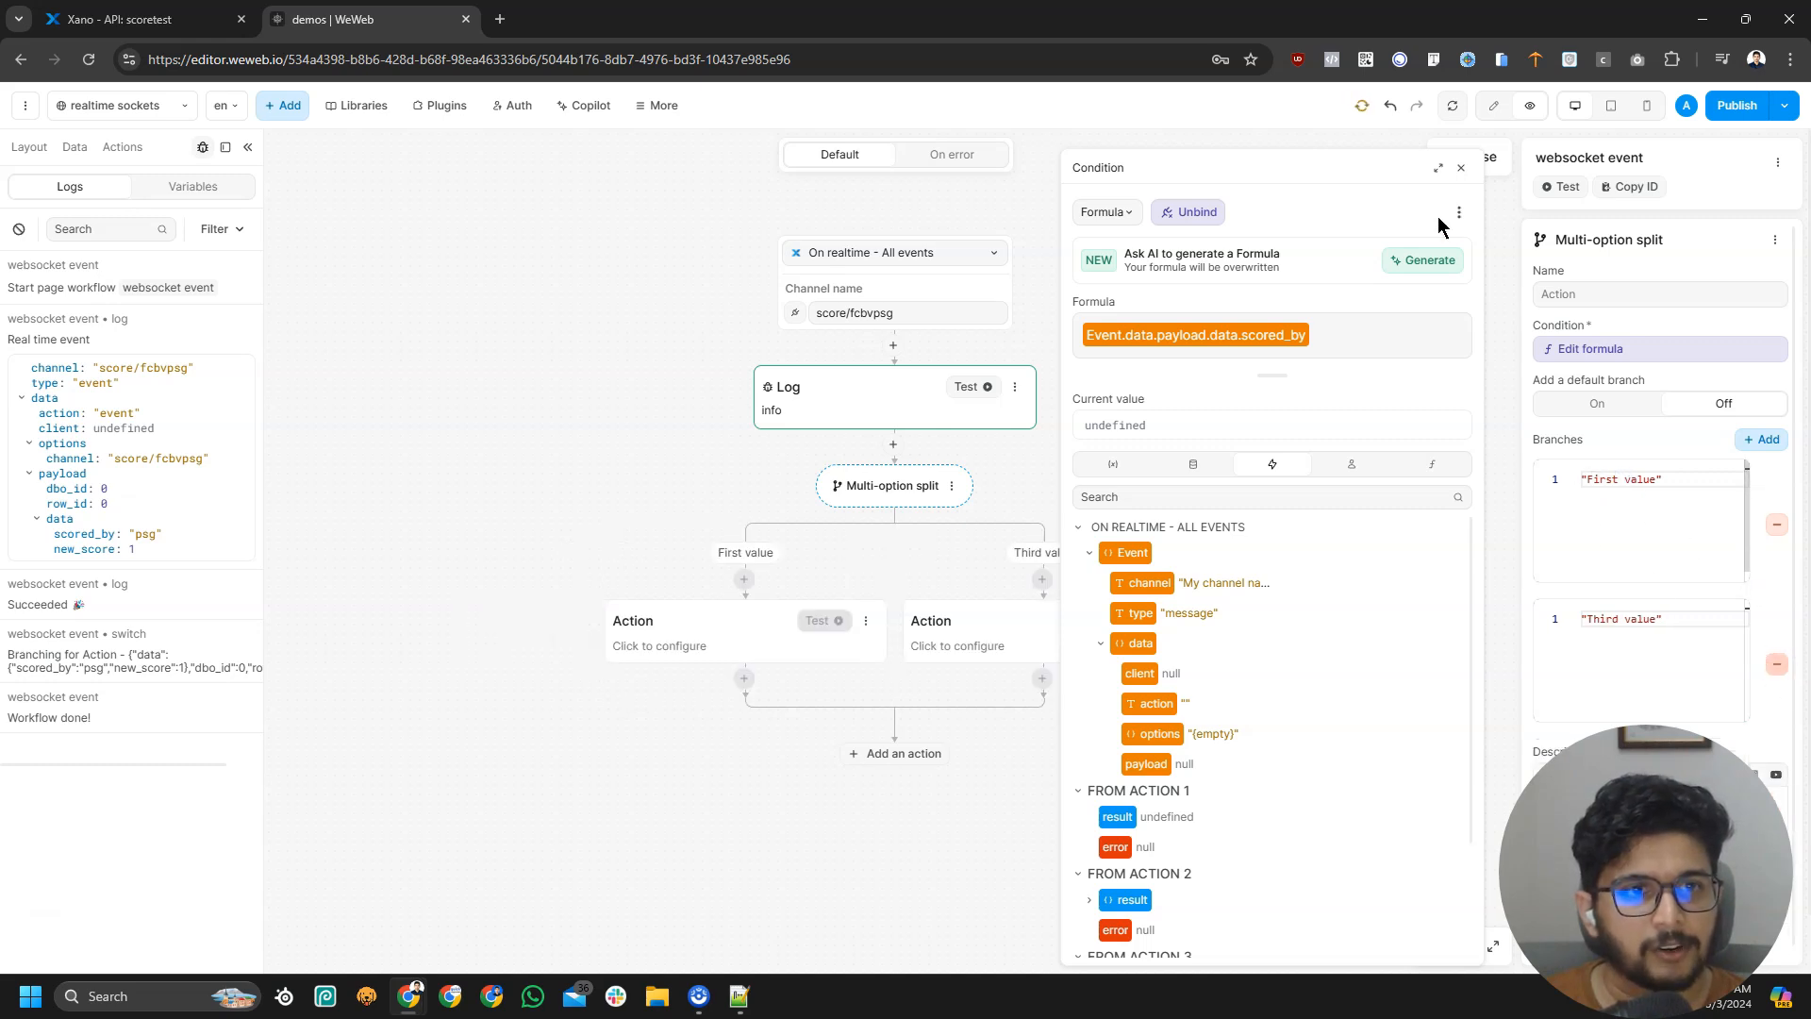
click(1461, 167)
click(1601, 483)
drag(1601, 484, 1656, 479)
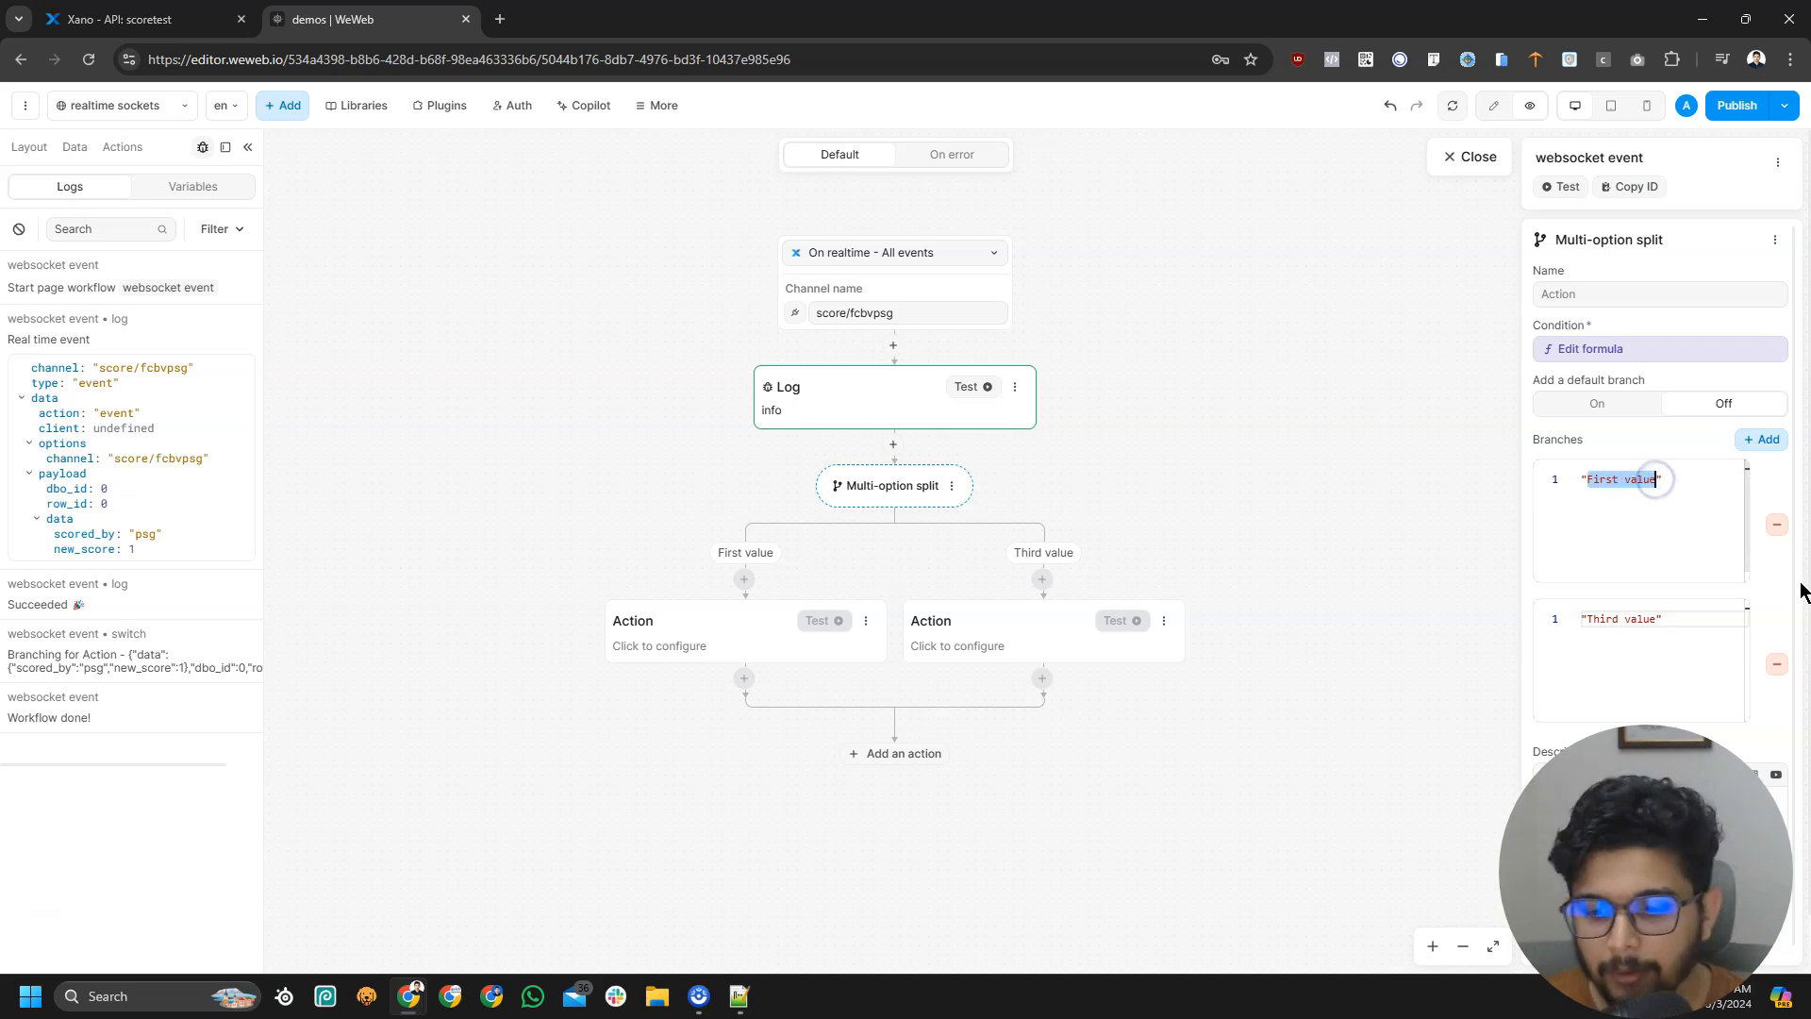
text(psg)
Rename the other branch to fcb and delete the extra Value branch
click(1761, 439)
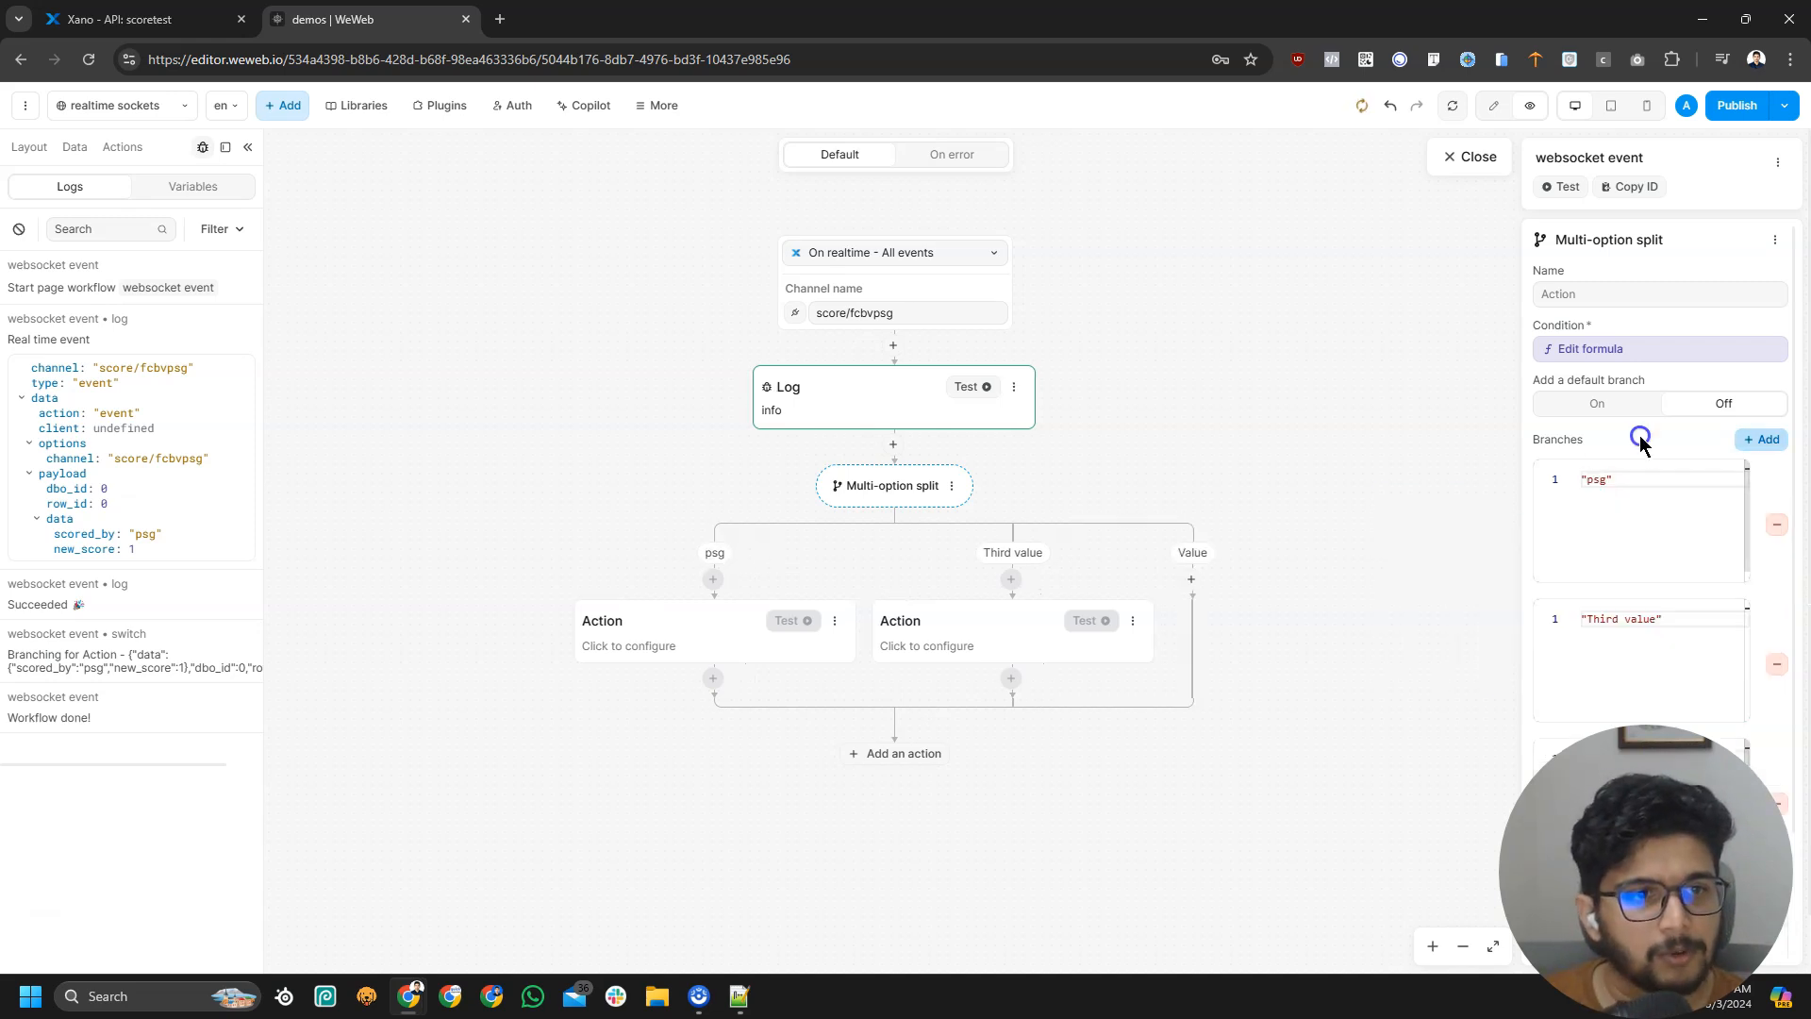
drag(1587, 620, 1657, 620)
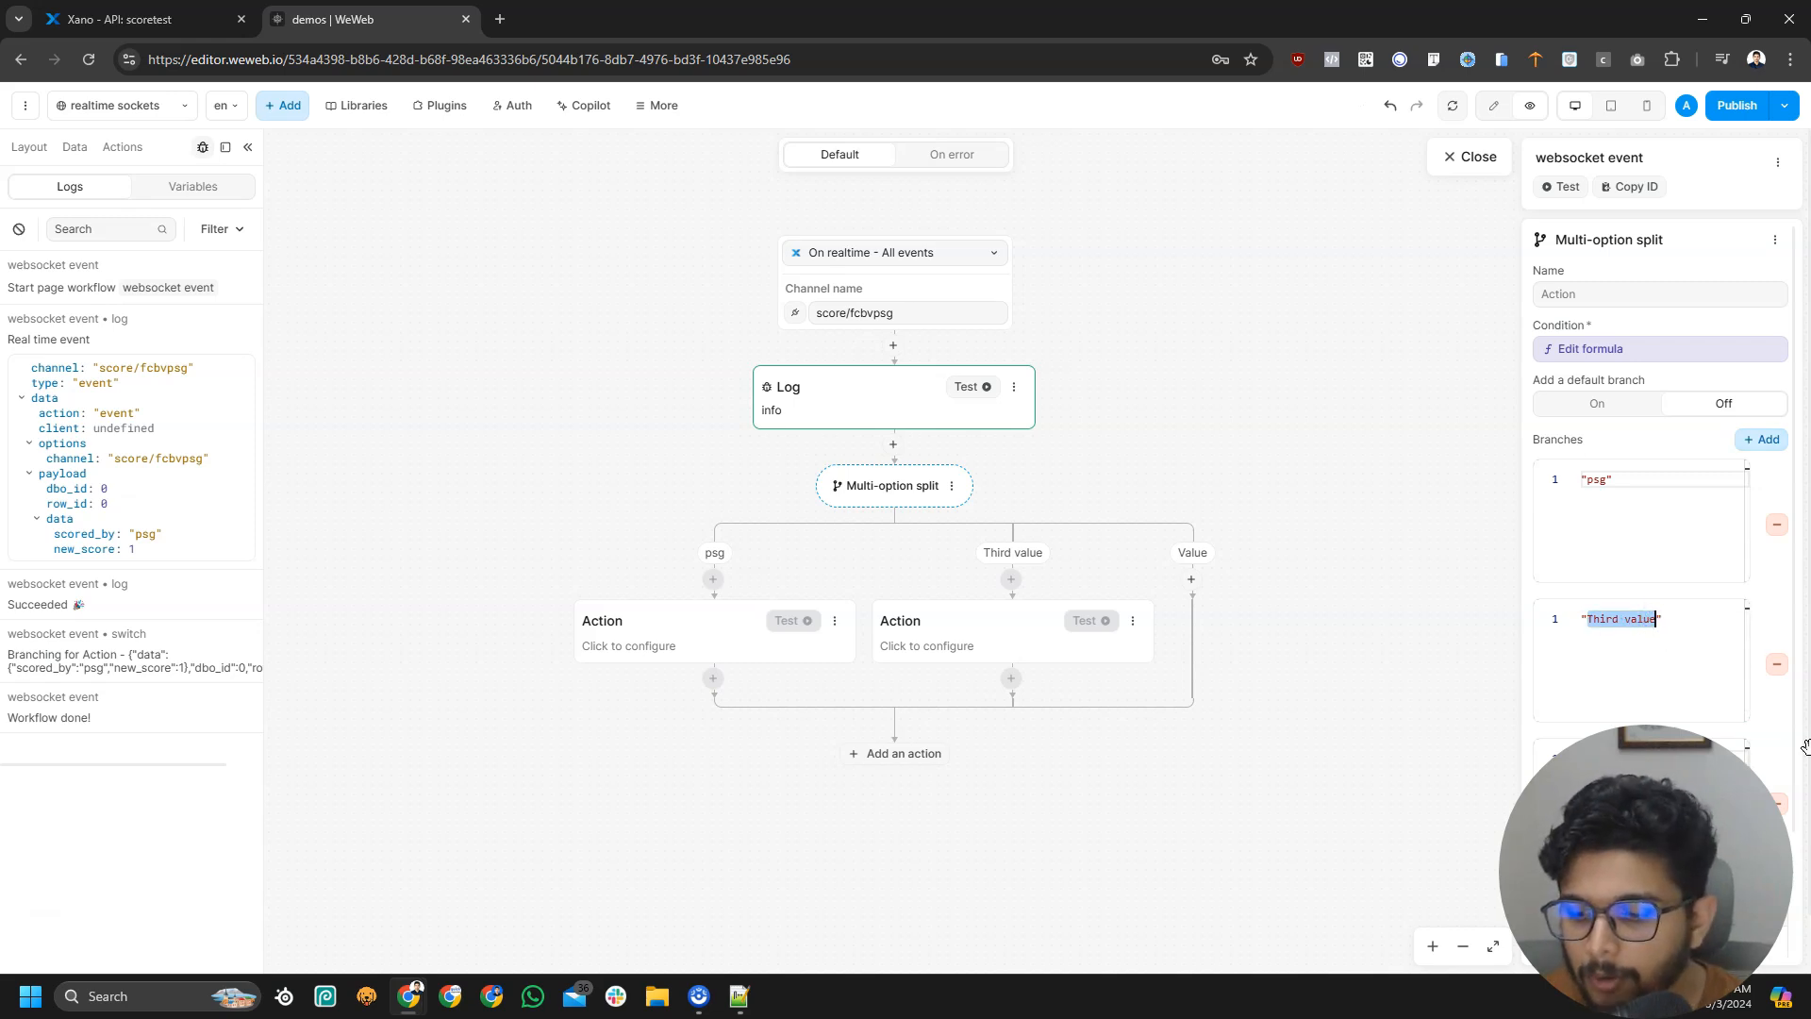
text(fcb)
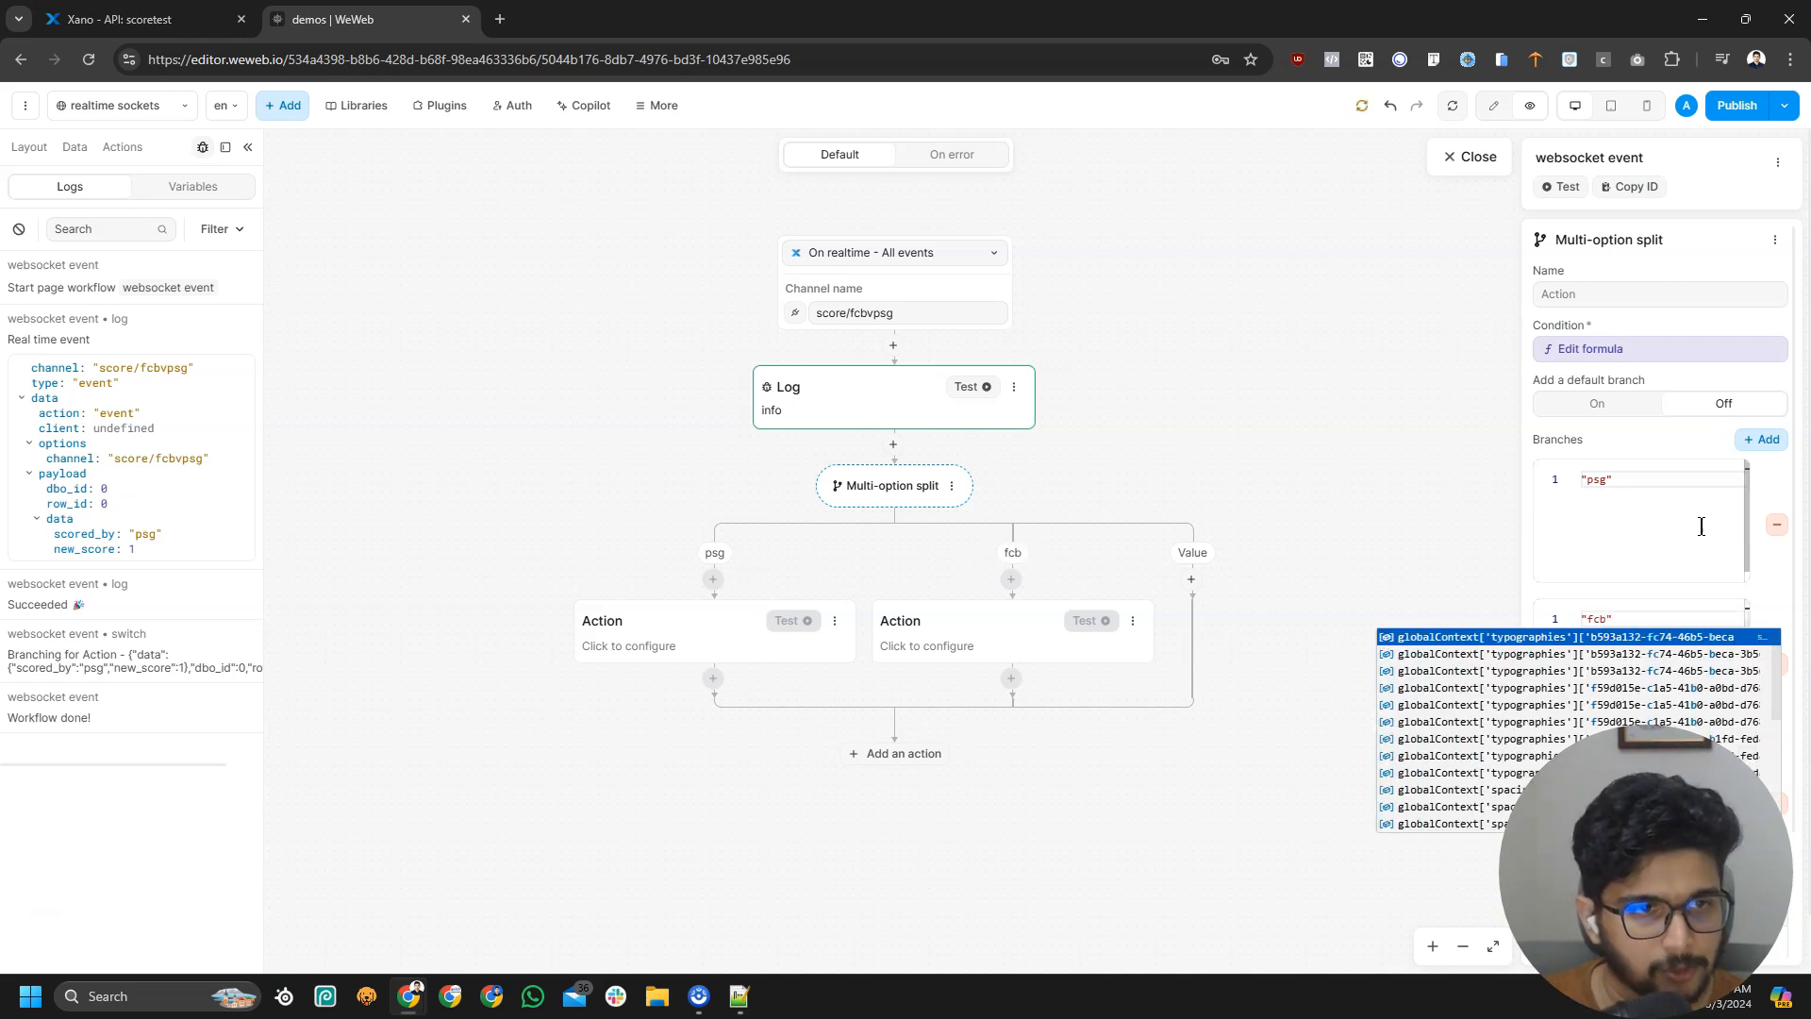
click(1774, 544)
scroll(1768, 661, down, 2)
click(1776, 651)
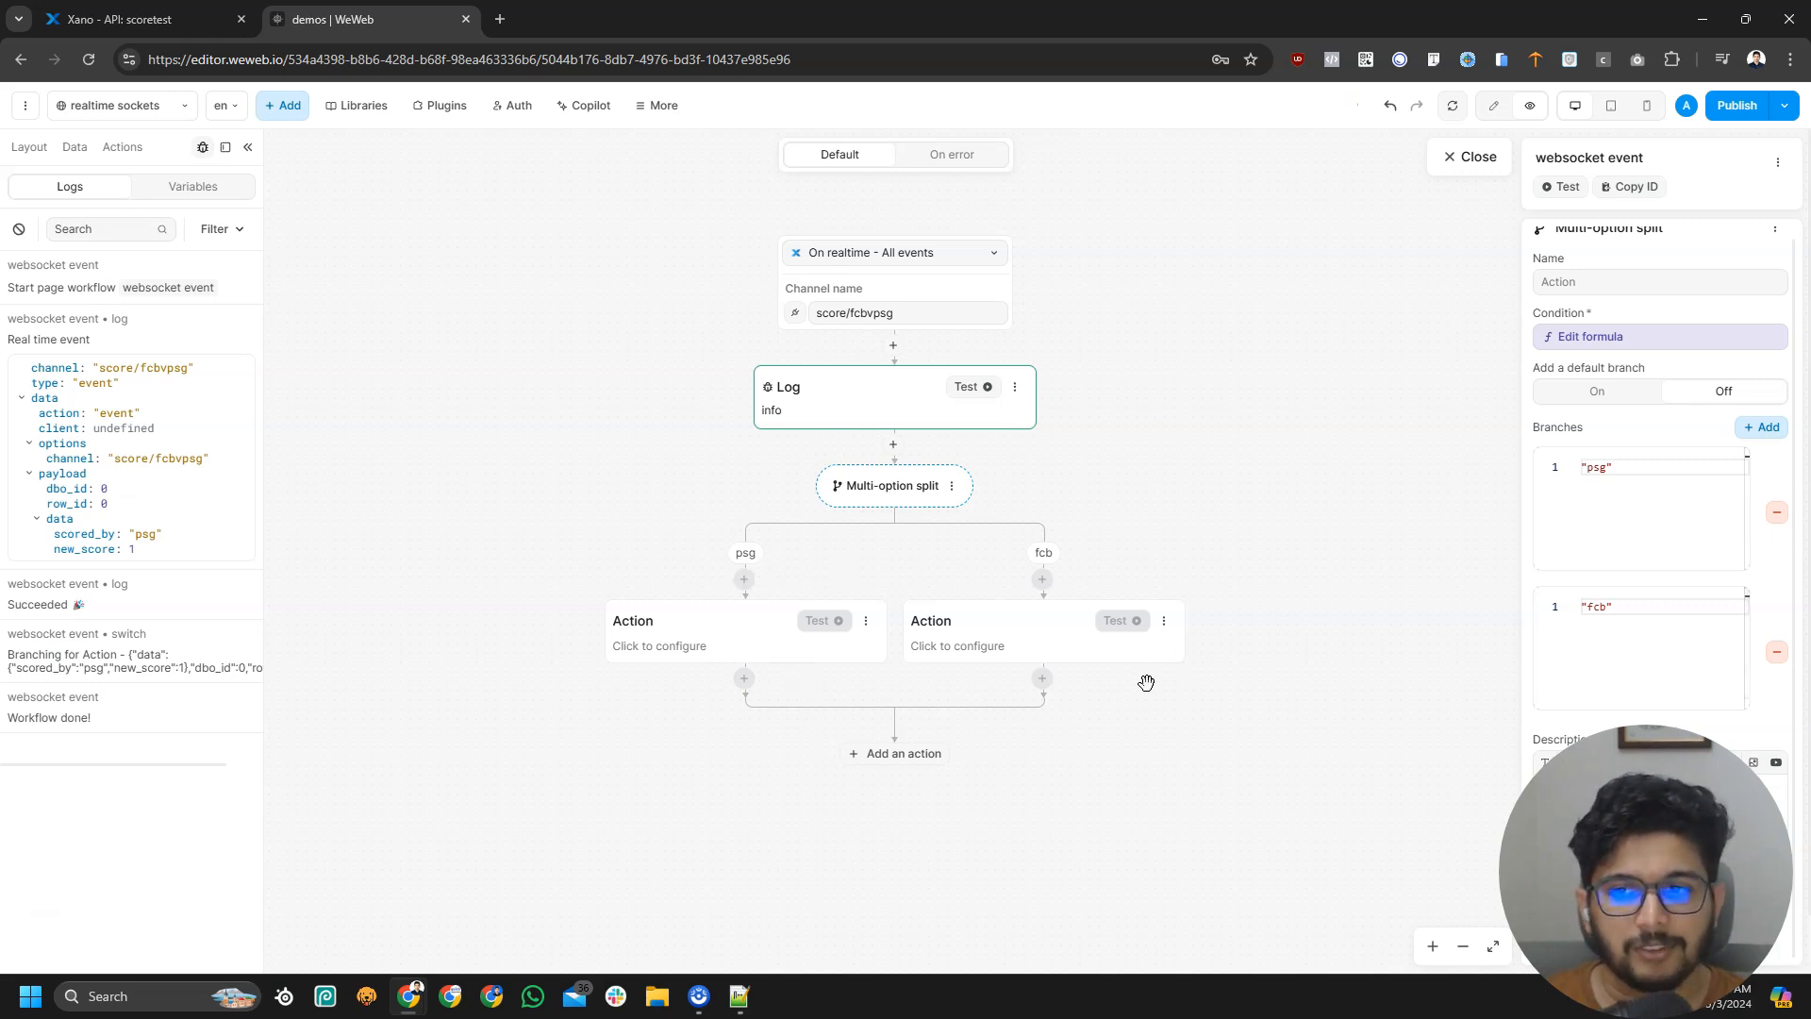
Delete the empty placeholder actions on both the psg and fcb branches
click(866, 625)
click(915, 792)
click(1042, 625)
click(1092, 791)
Add a Change variable value action under psg that targets psg_score
click(871, 579)
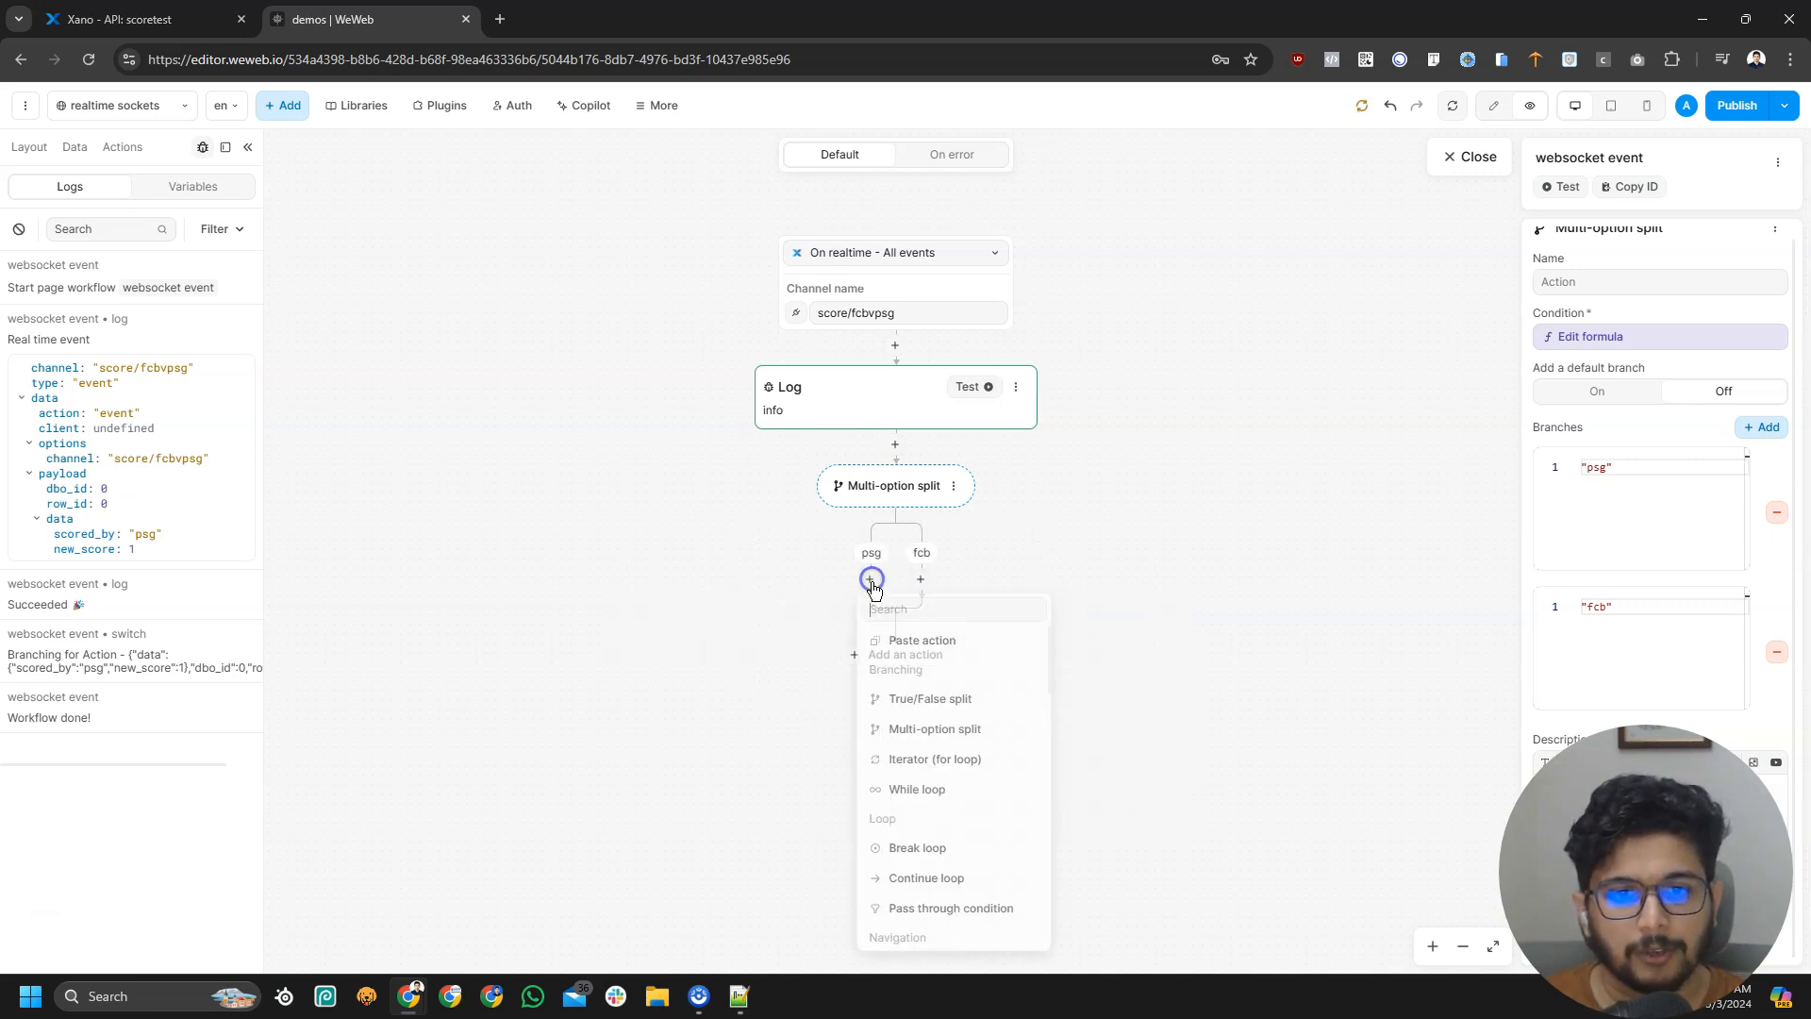
text(upda)
key(ctrl+a)
key(BackSpace)
text(vari)
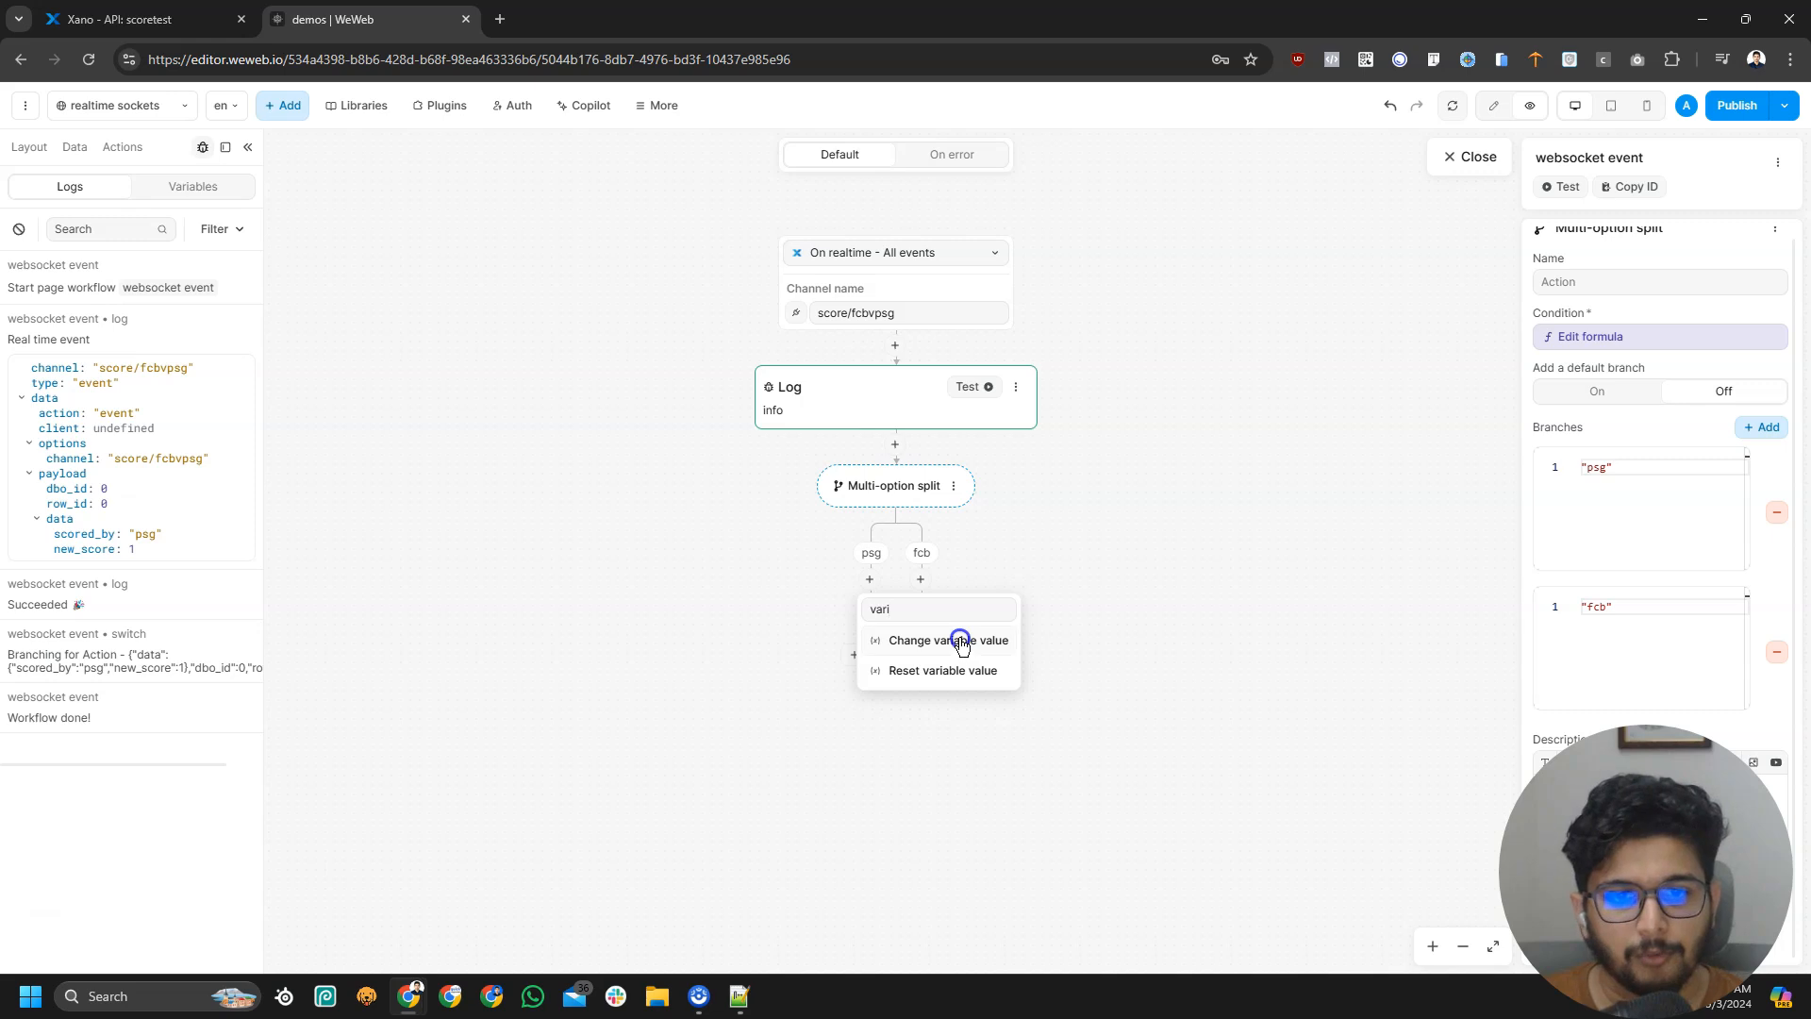
click(960, 642)
click(1604, 404)
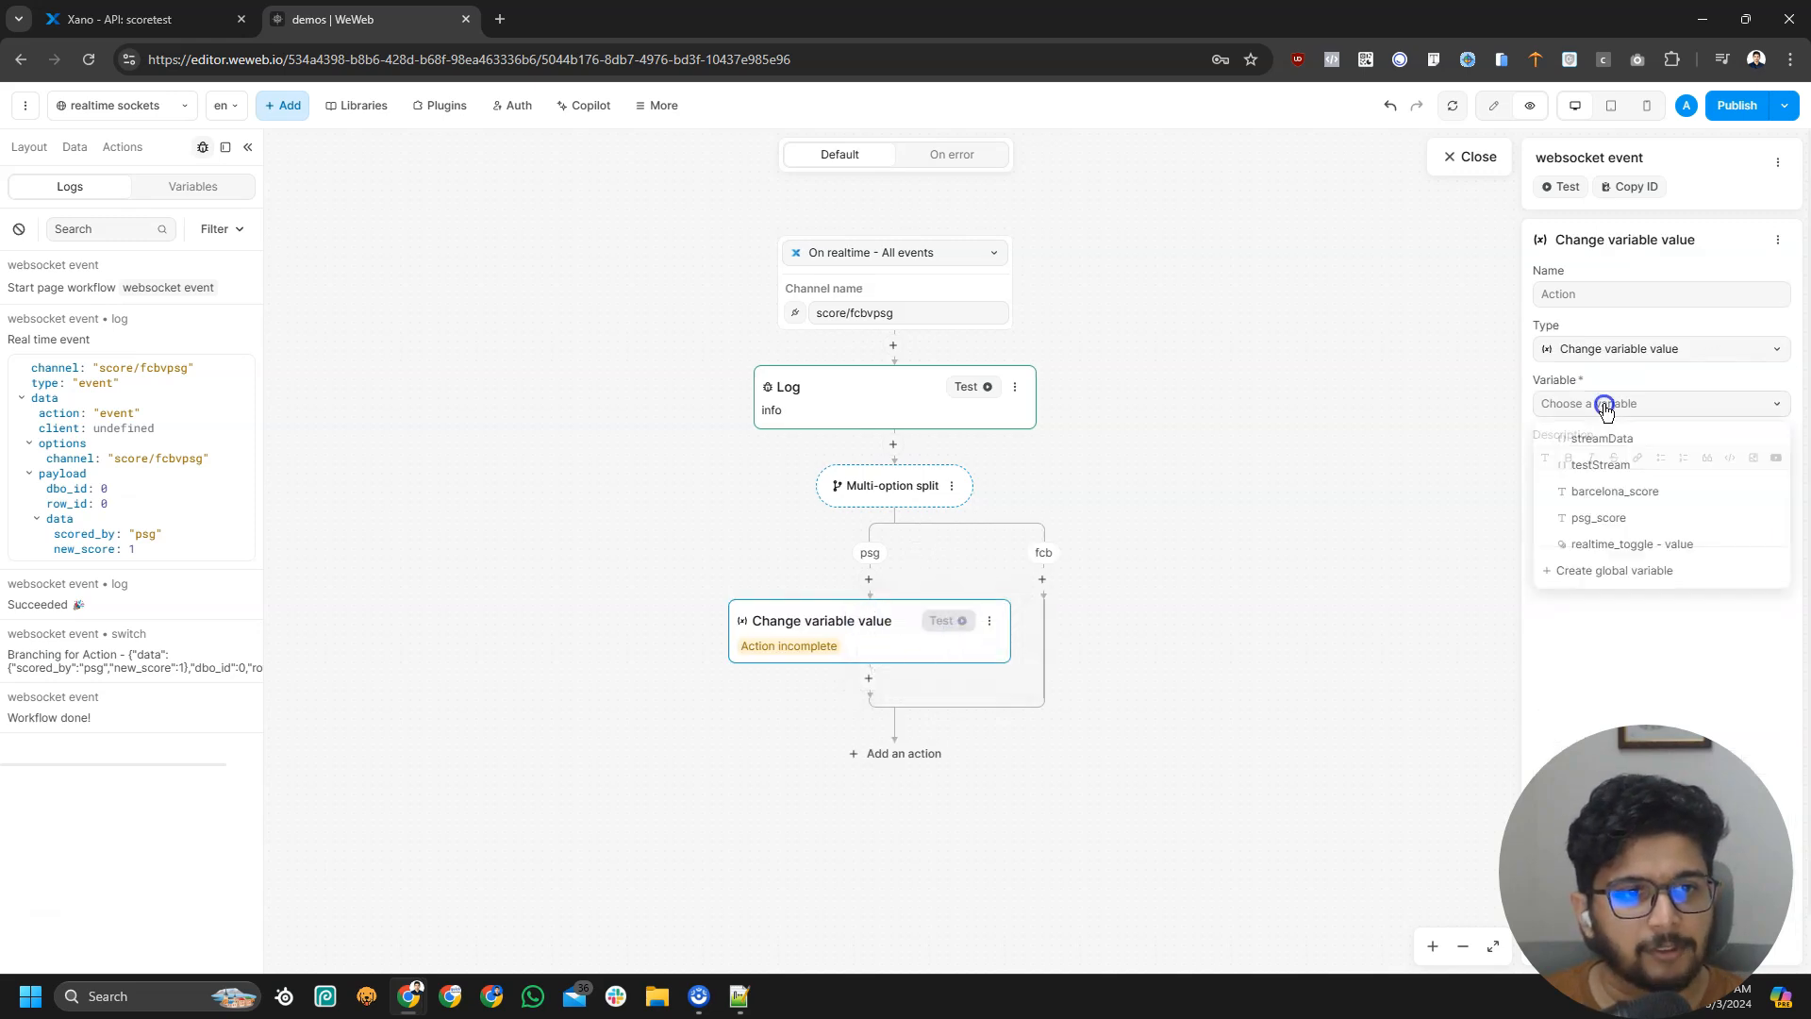
click(1623, 518)
Open psg_score's value formula, expand Event > data, and bring up Notepad++
click(1545, 470)
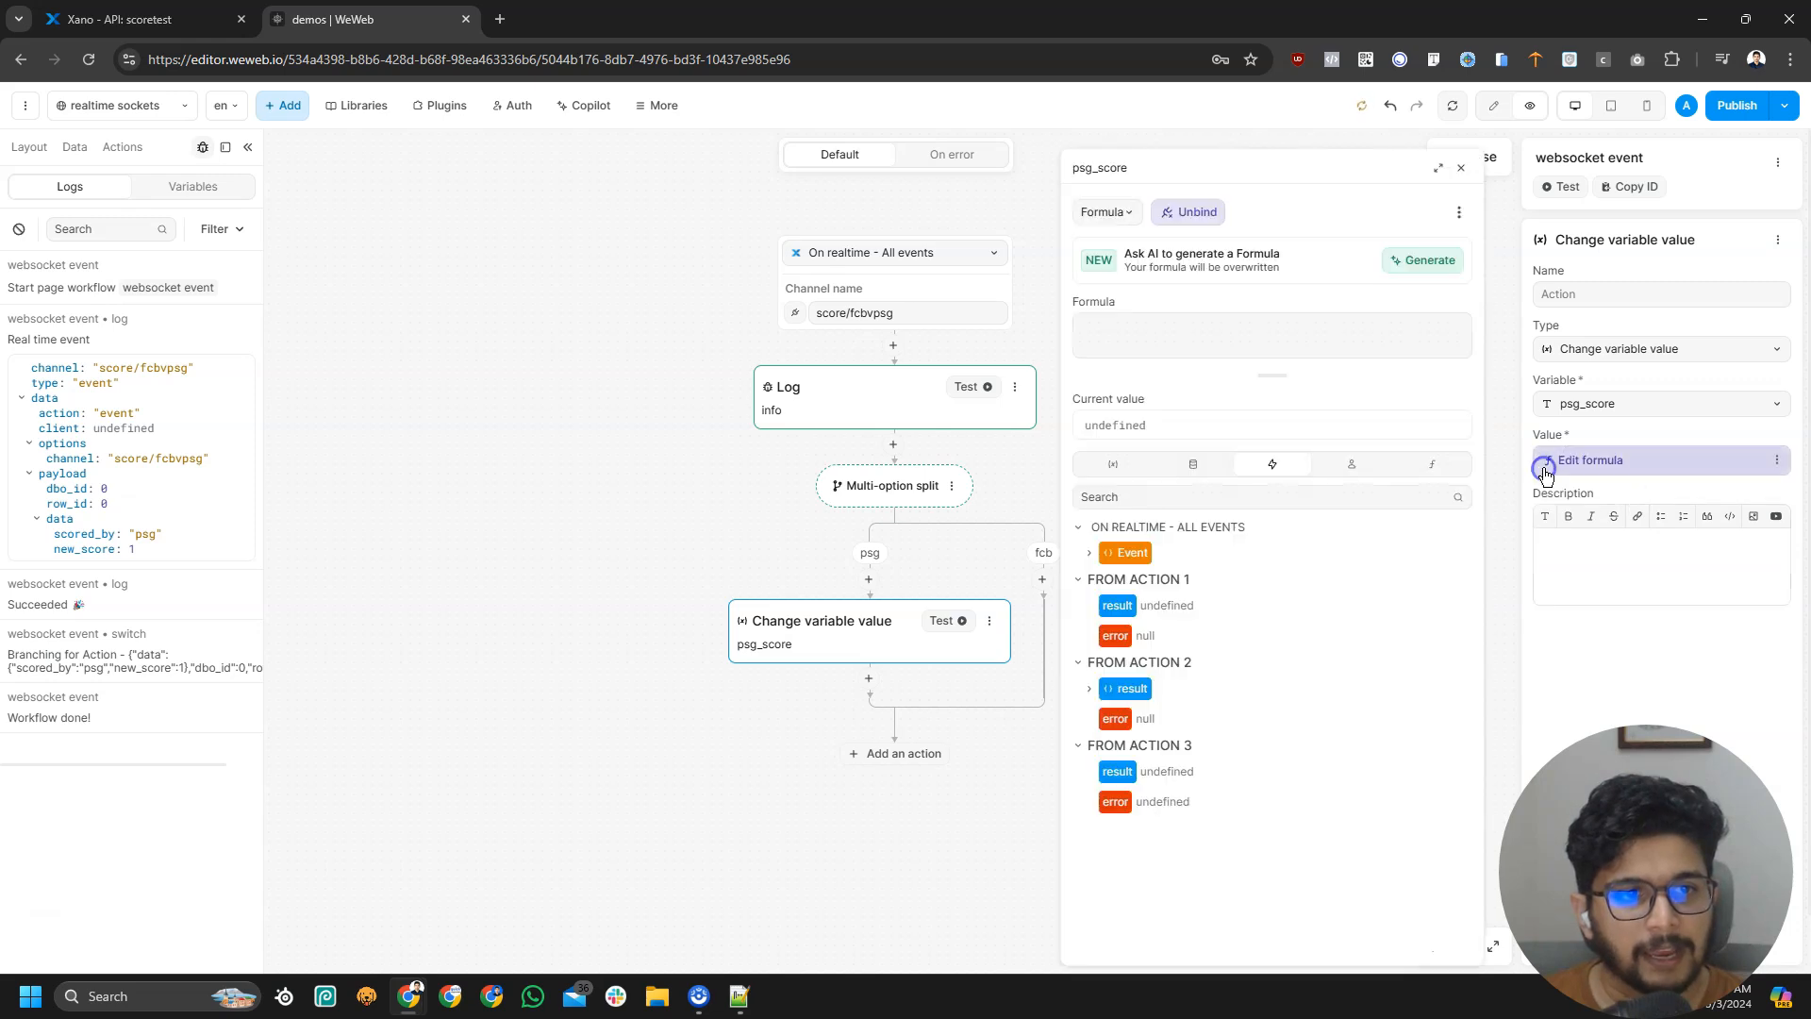
click(1087, 554)
click(1100, 644)
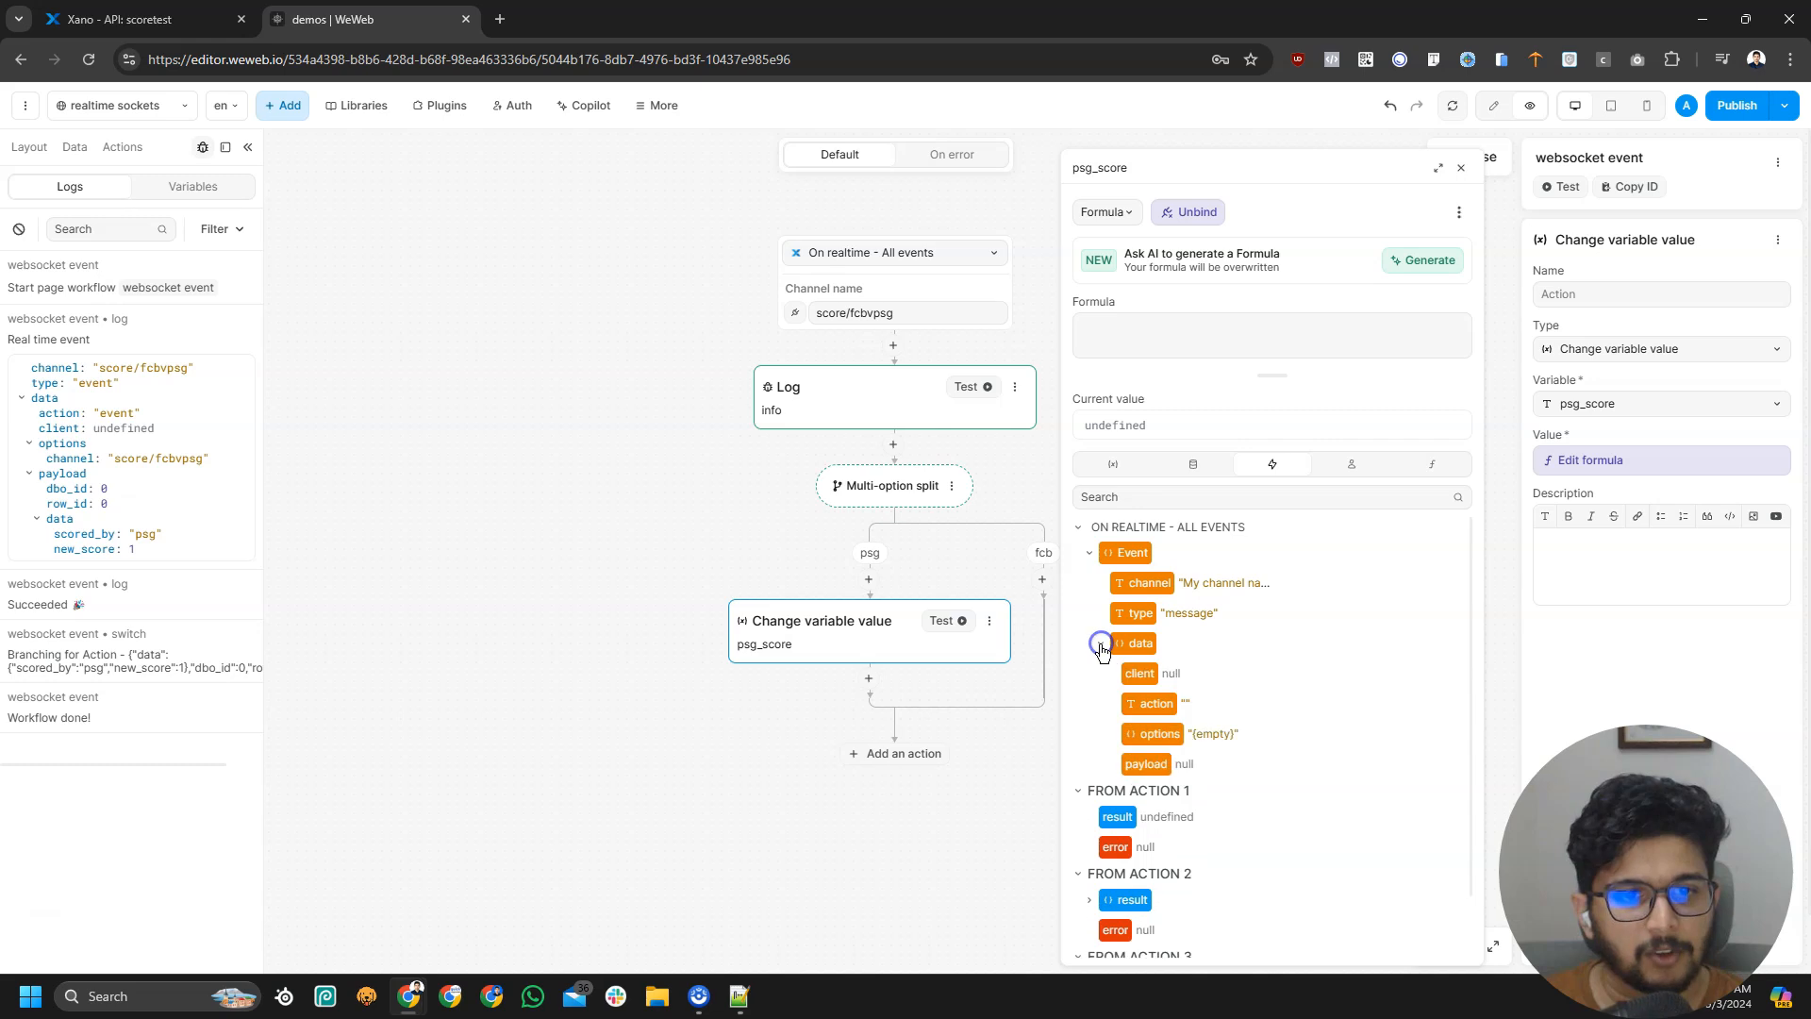
key(alt+Tab)
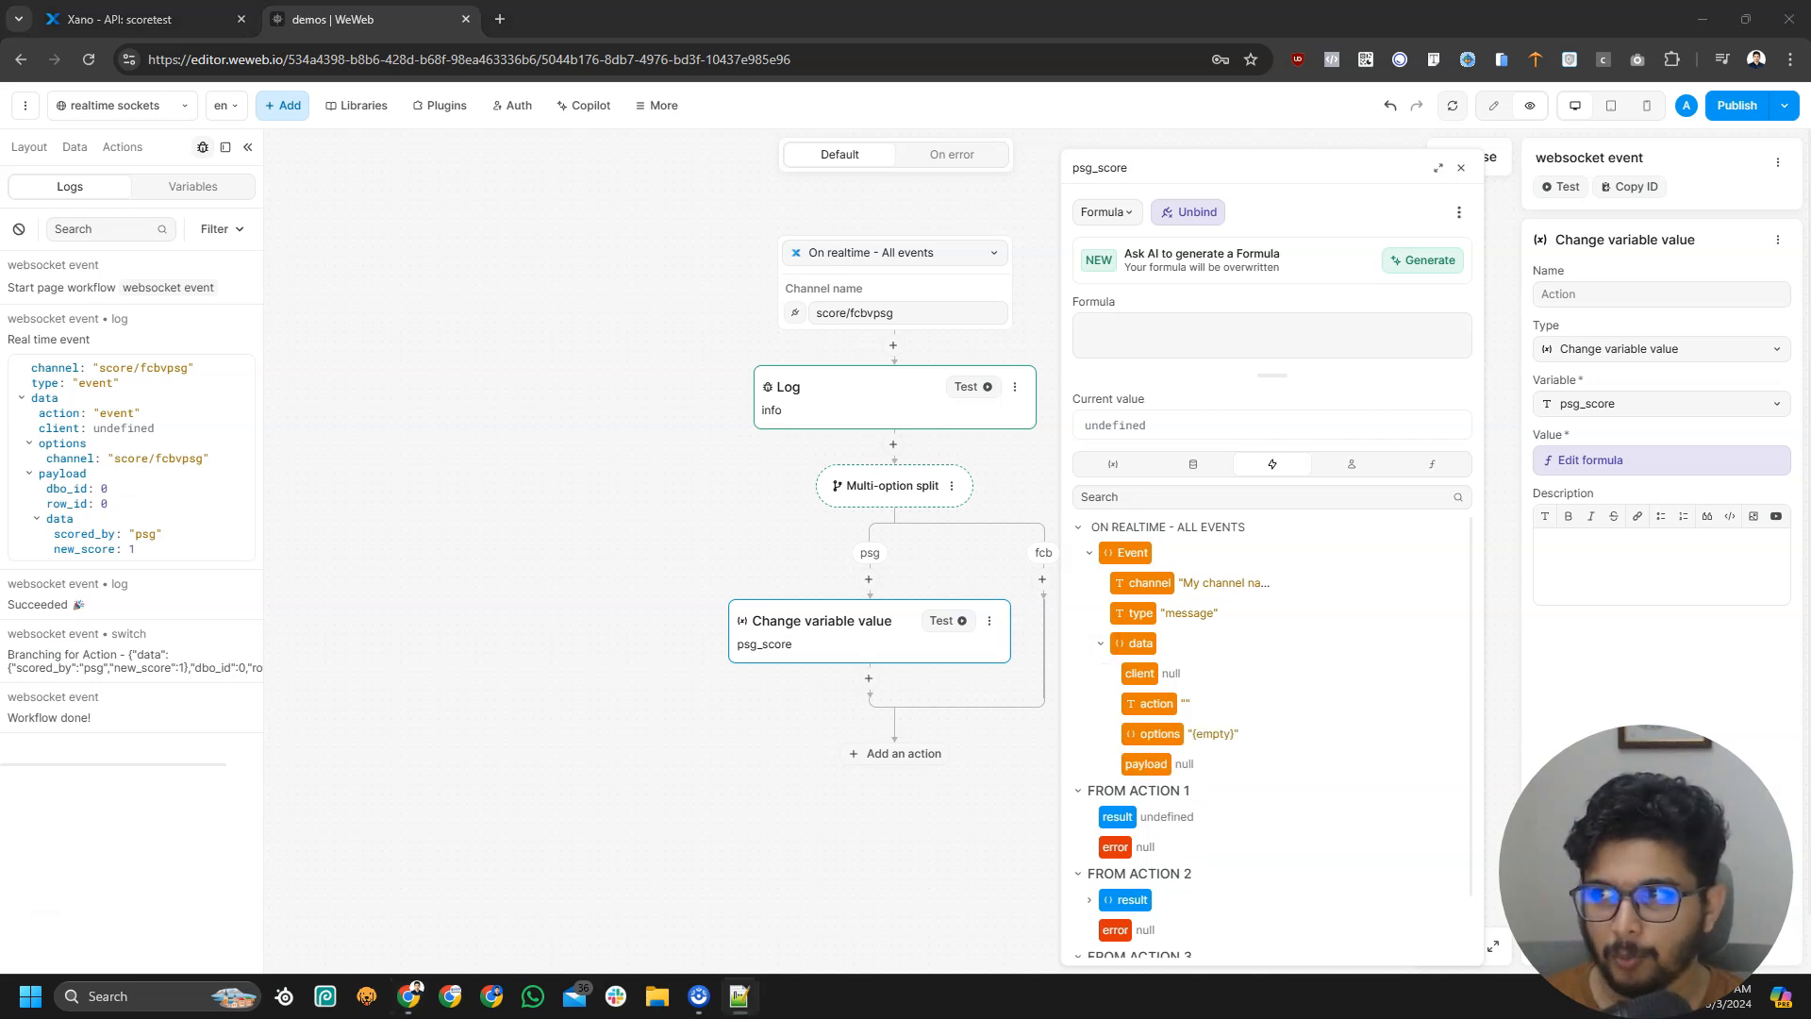
drag(0, 274, 1328, 195)
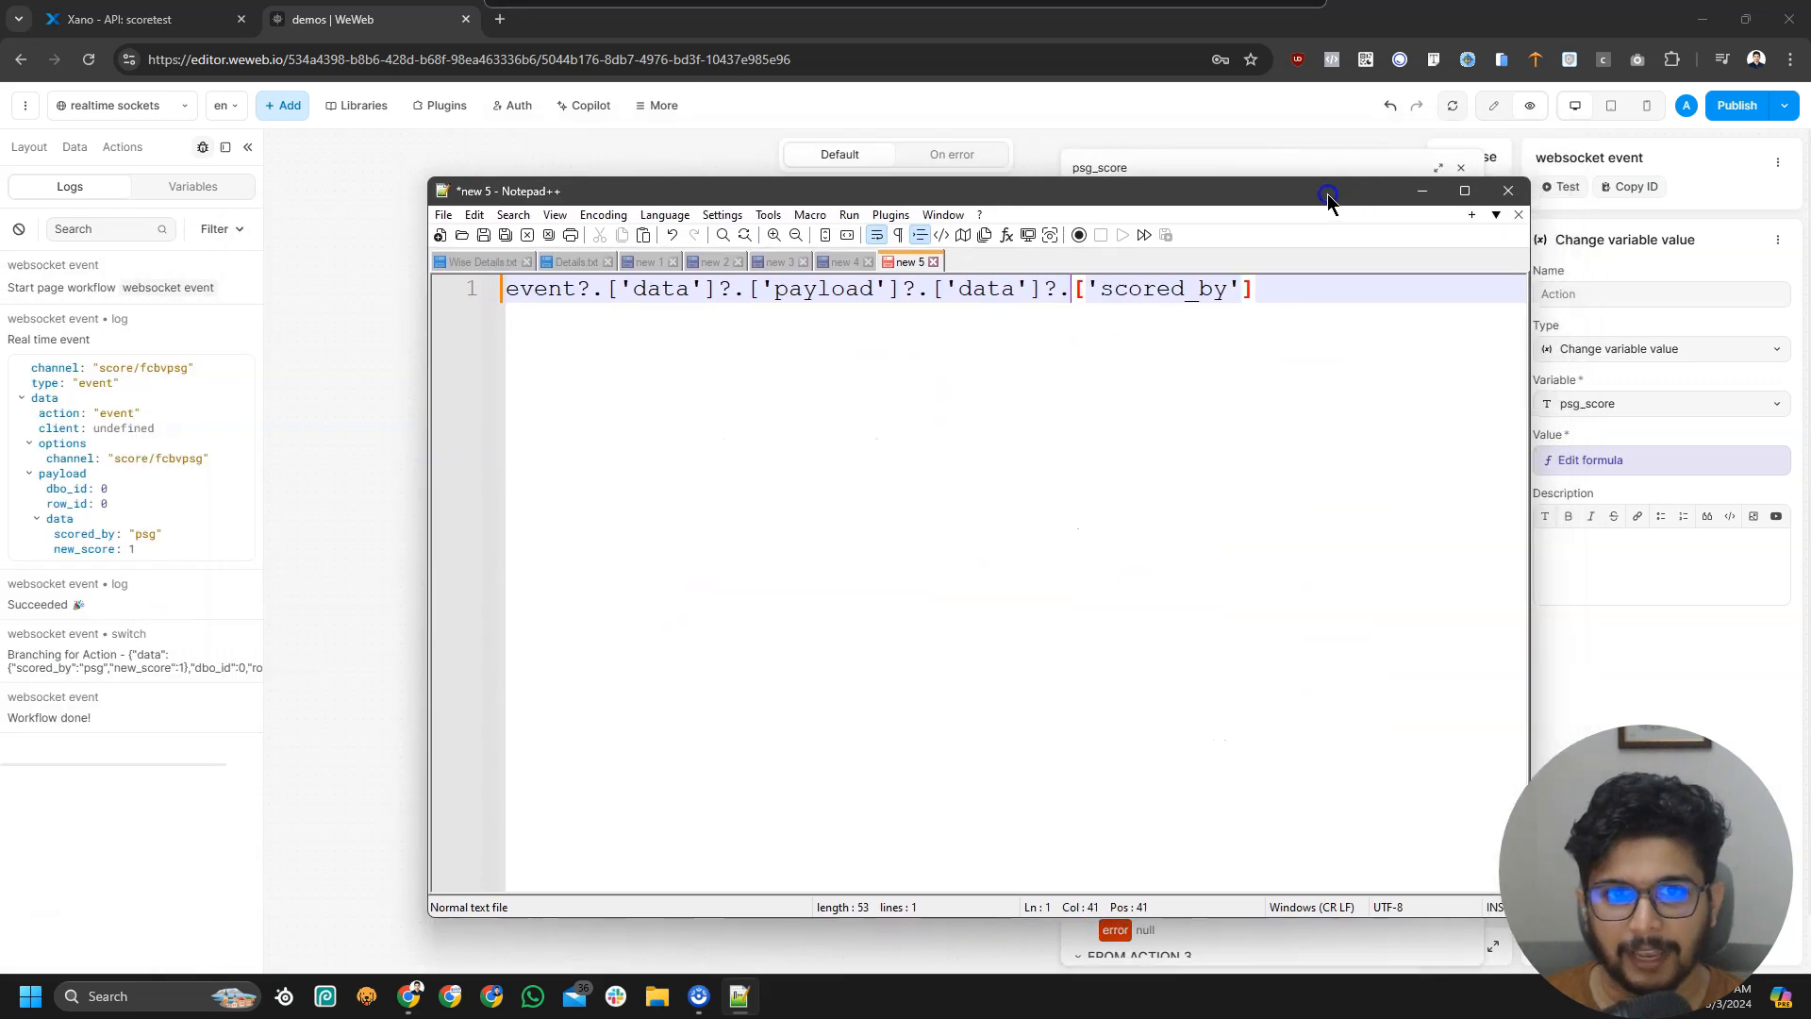
Replace scored_by with new_score in the Notepad++ expression and copy the whole expression
click(1246, 291)
click(1100, 289)
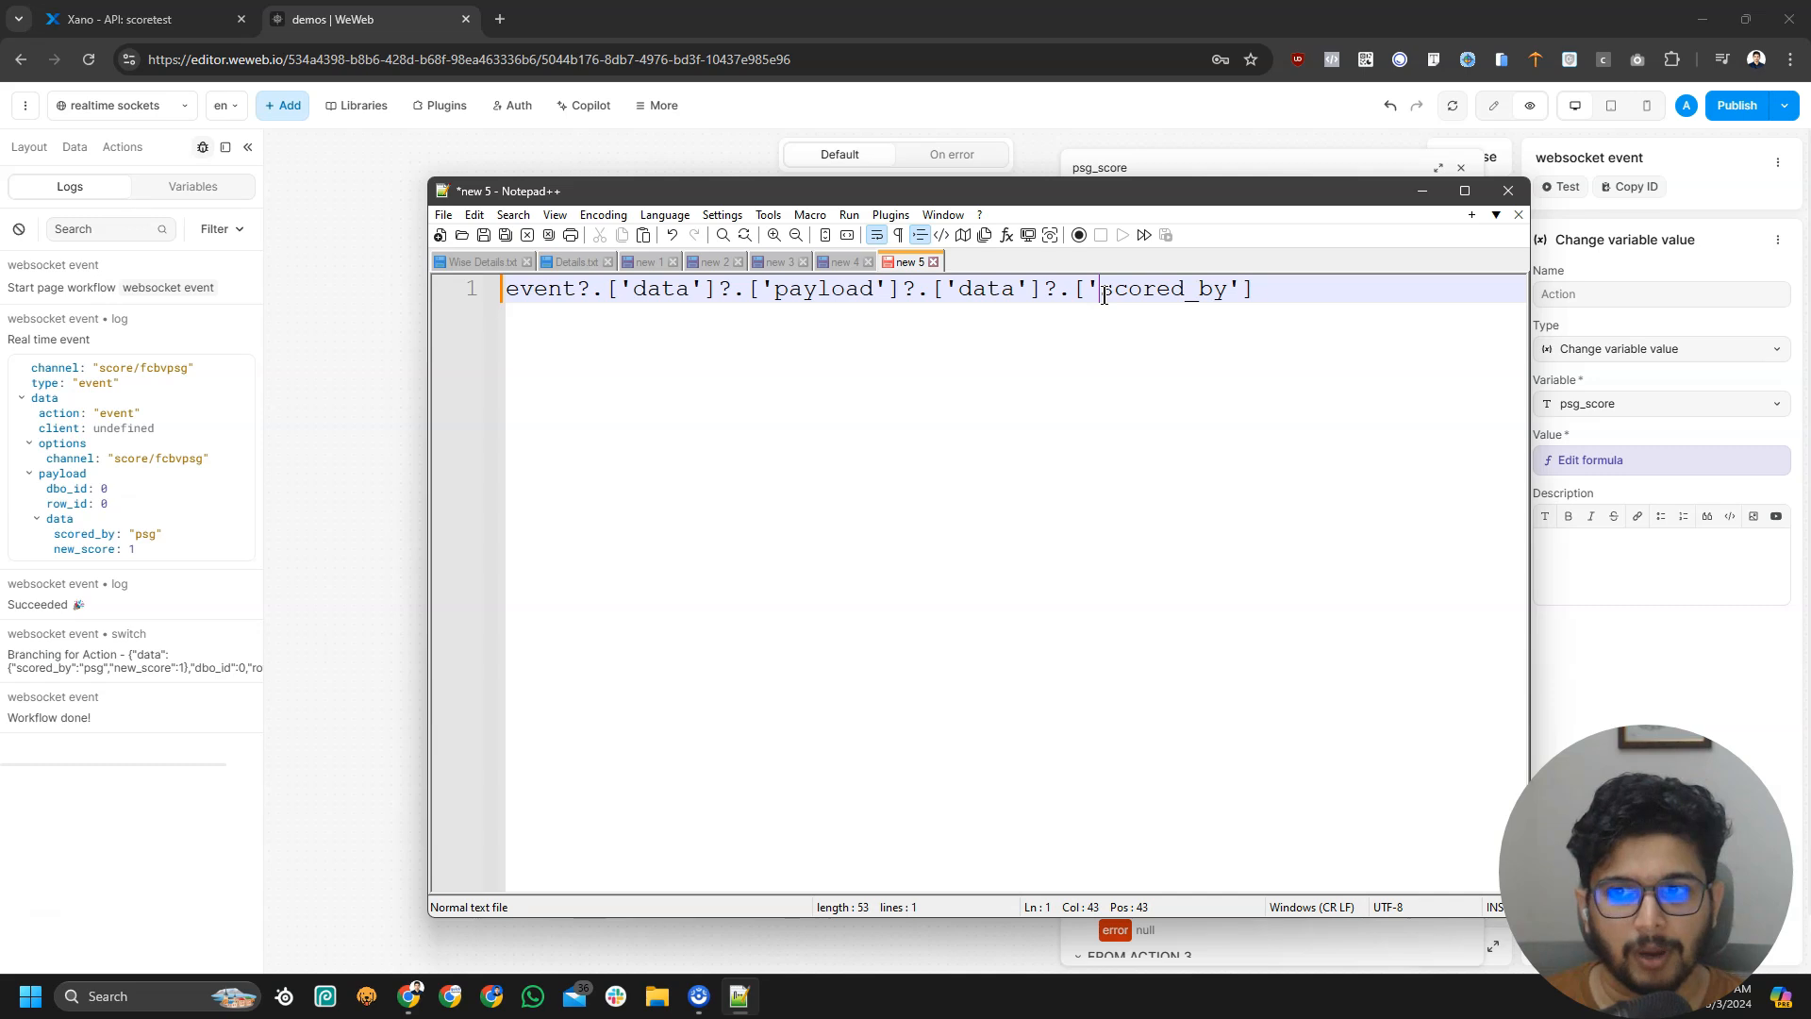
double_click(1227, 292)
text(new_)
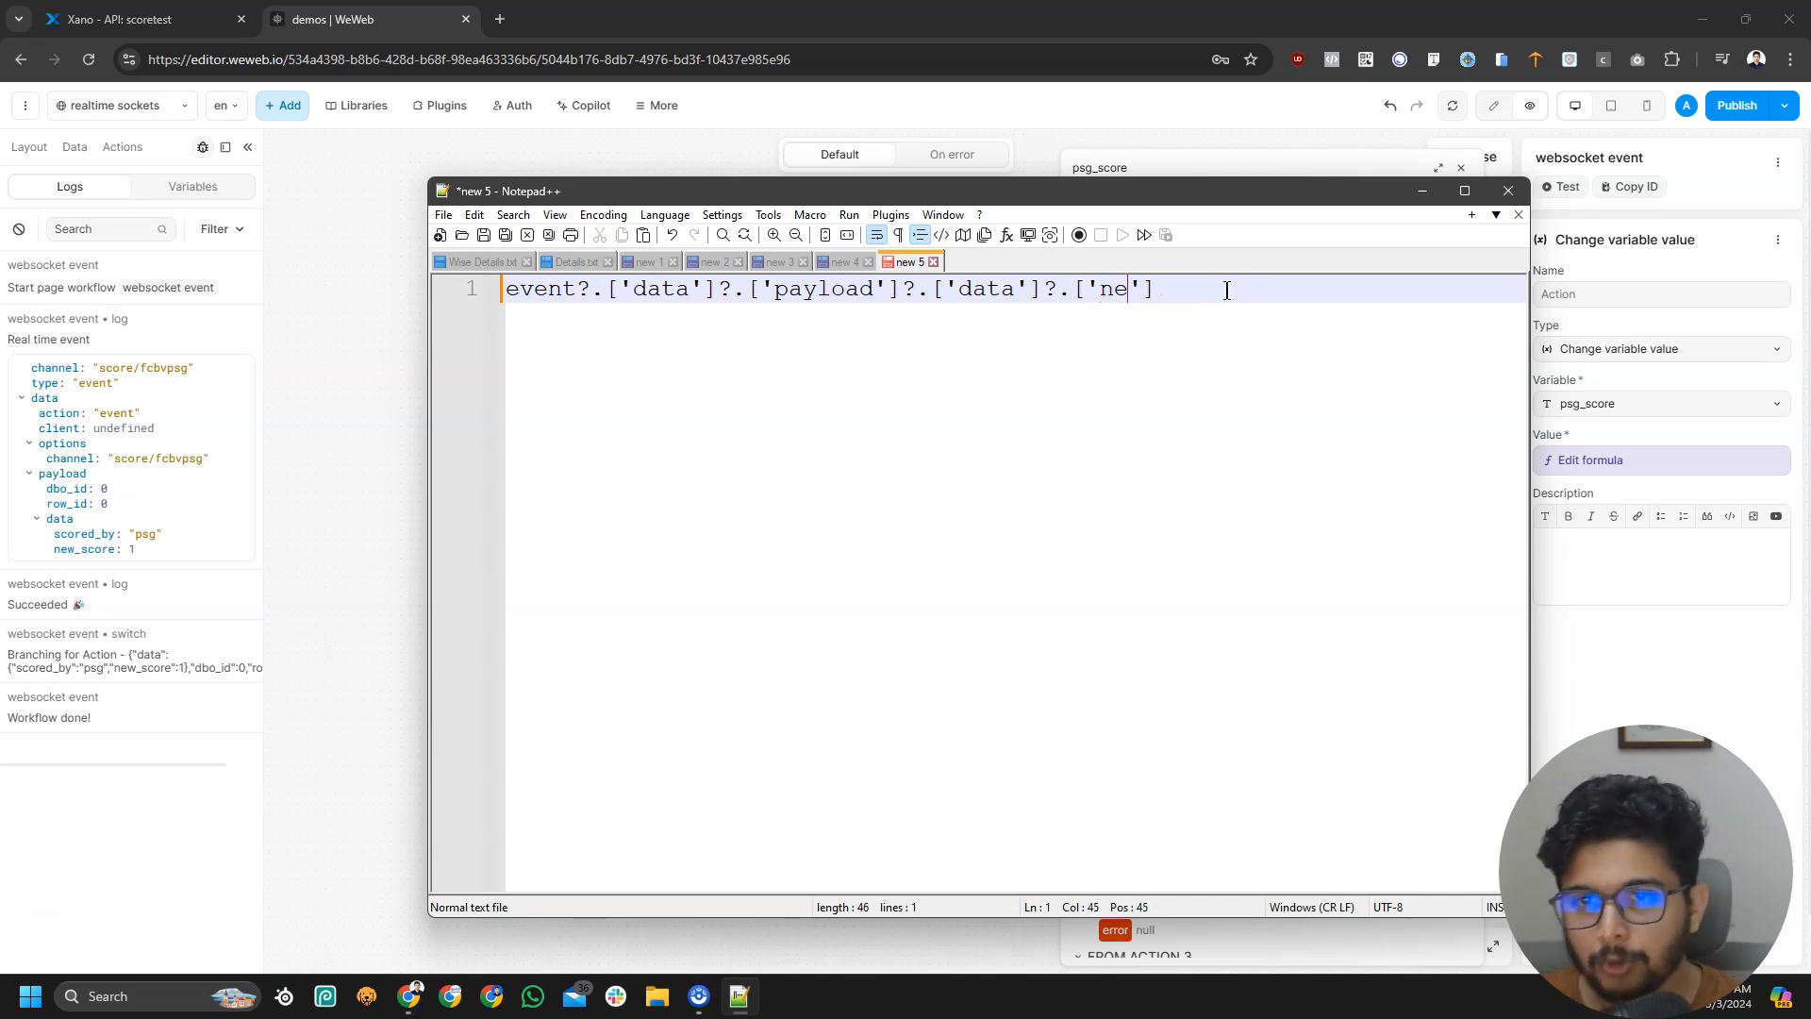
text(score)
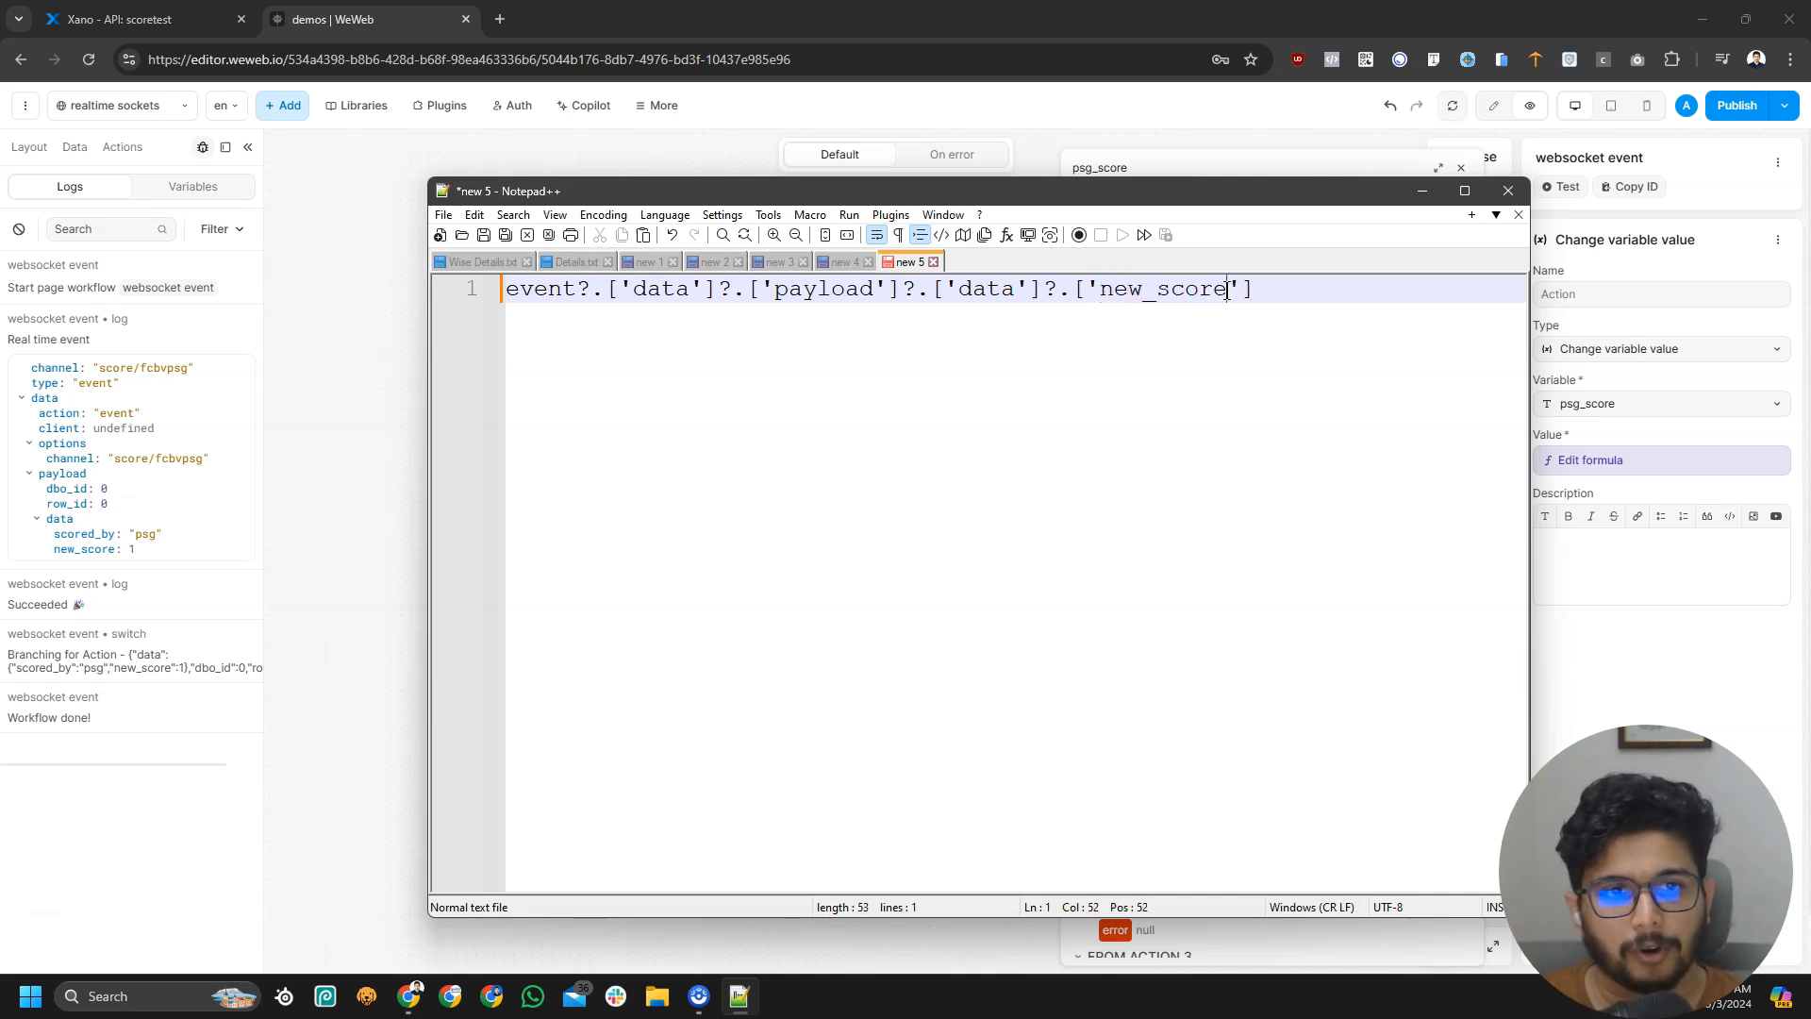
key(ctrl+a)
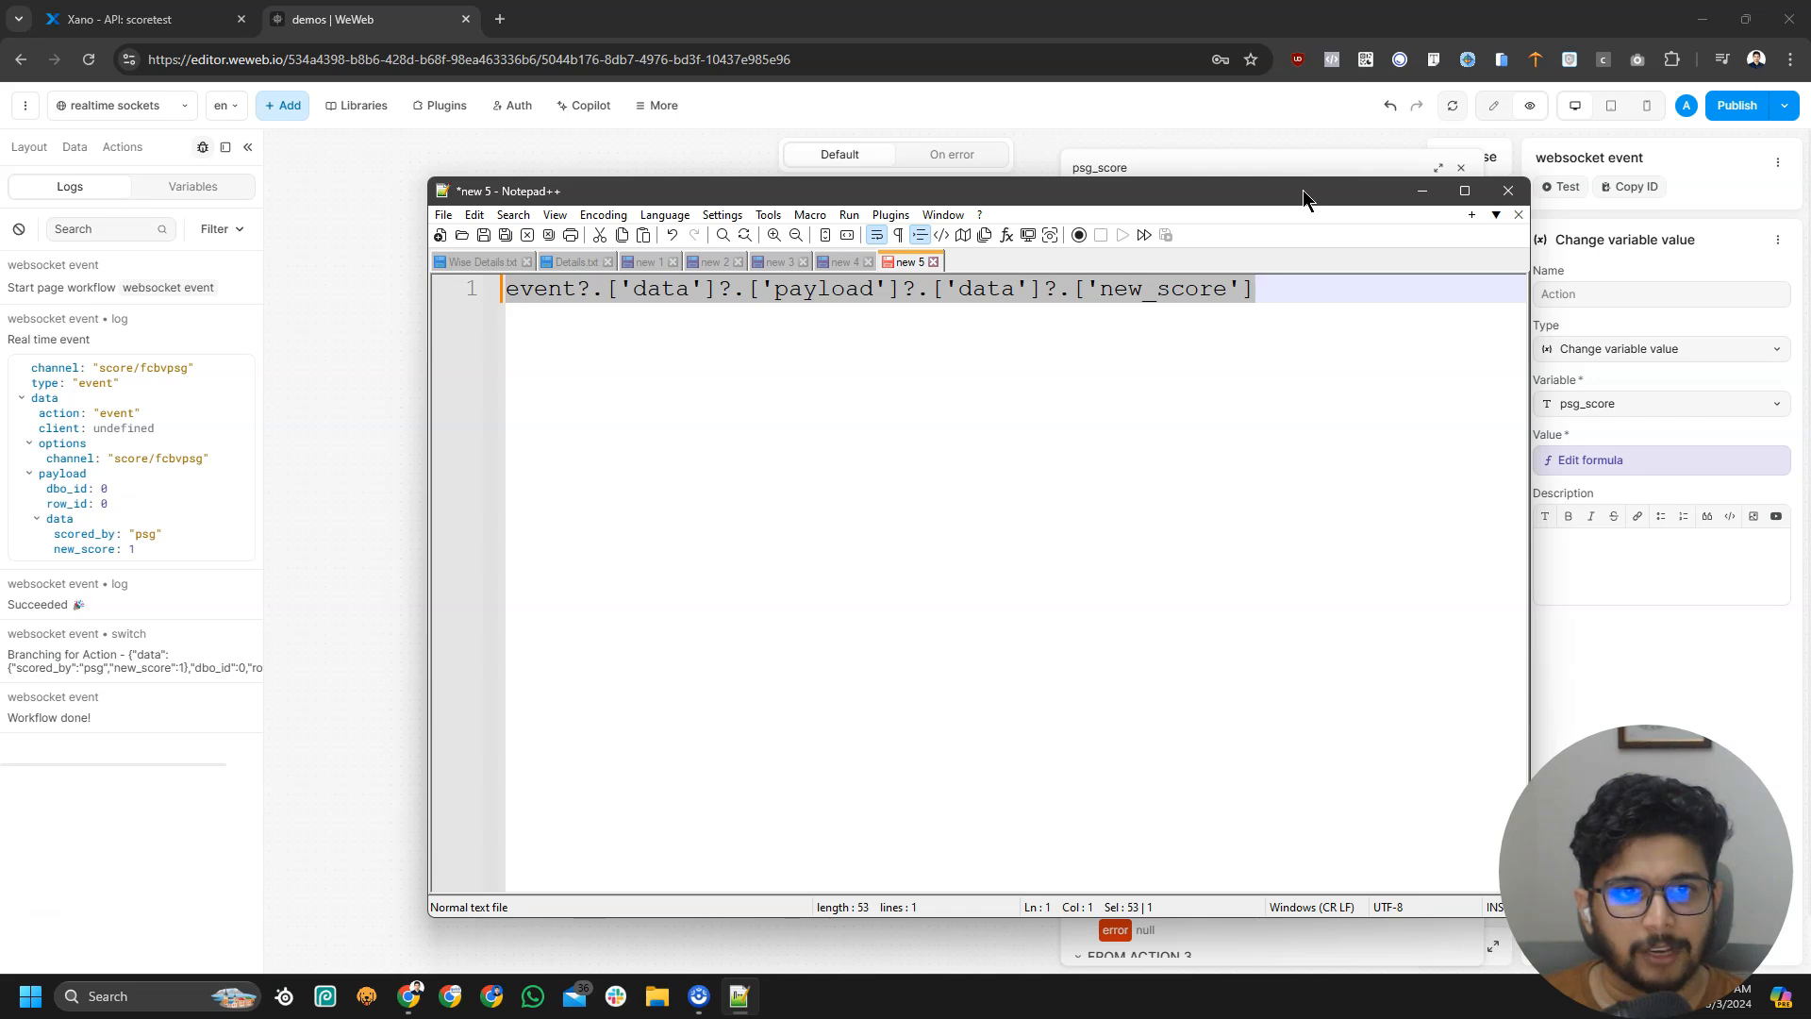
drag(1304, 192, 0, 425)
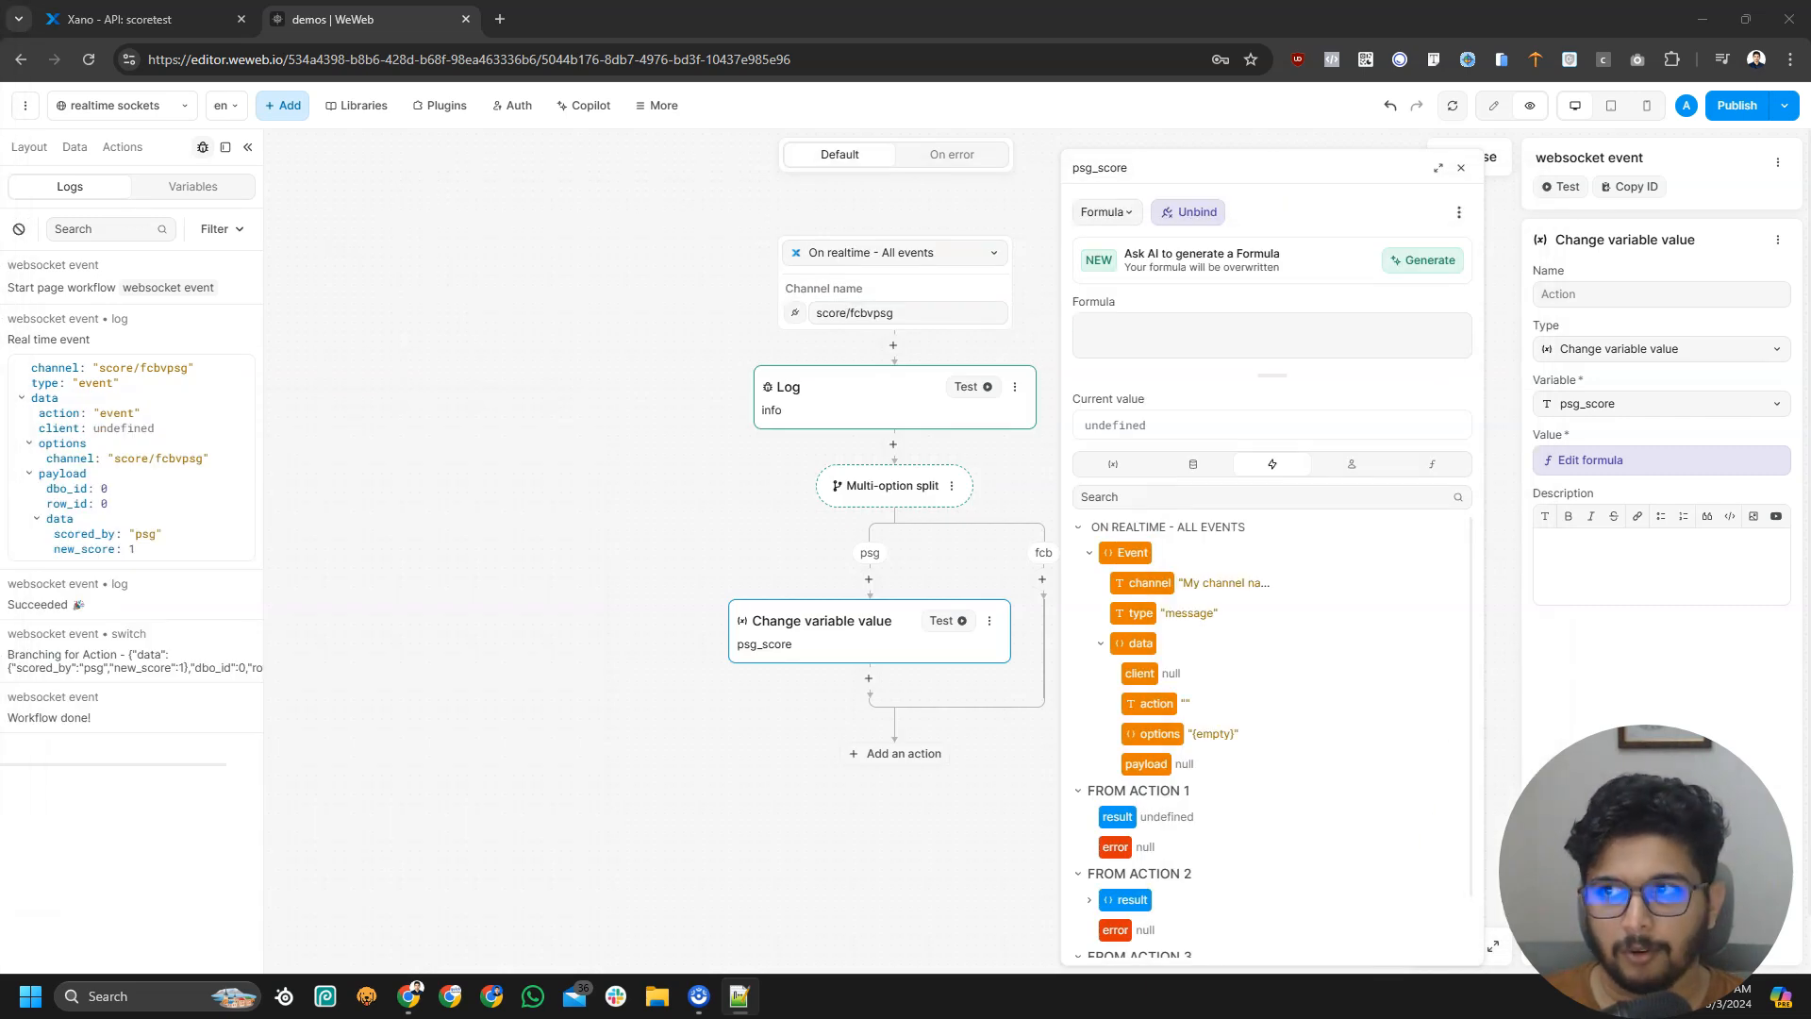
Paste the new_score expression as psg_score's value formula
click(1238, 337)
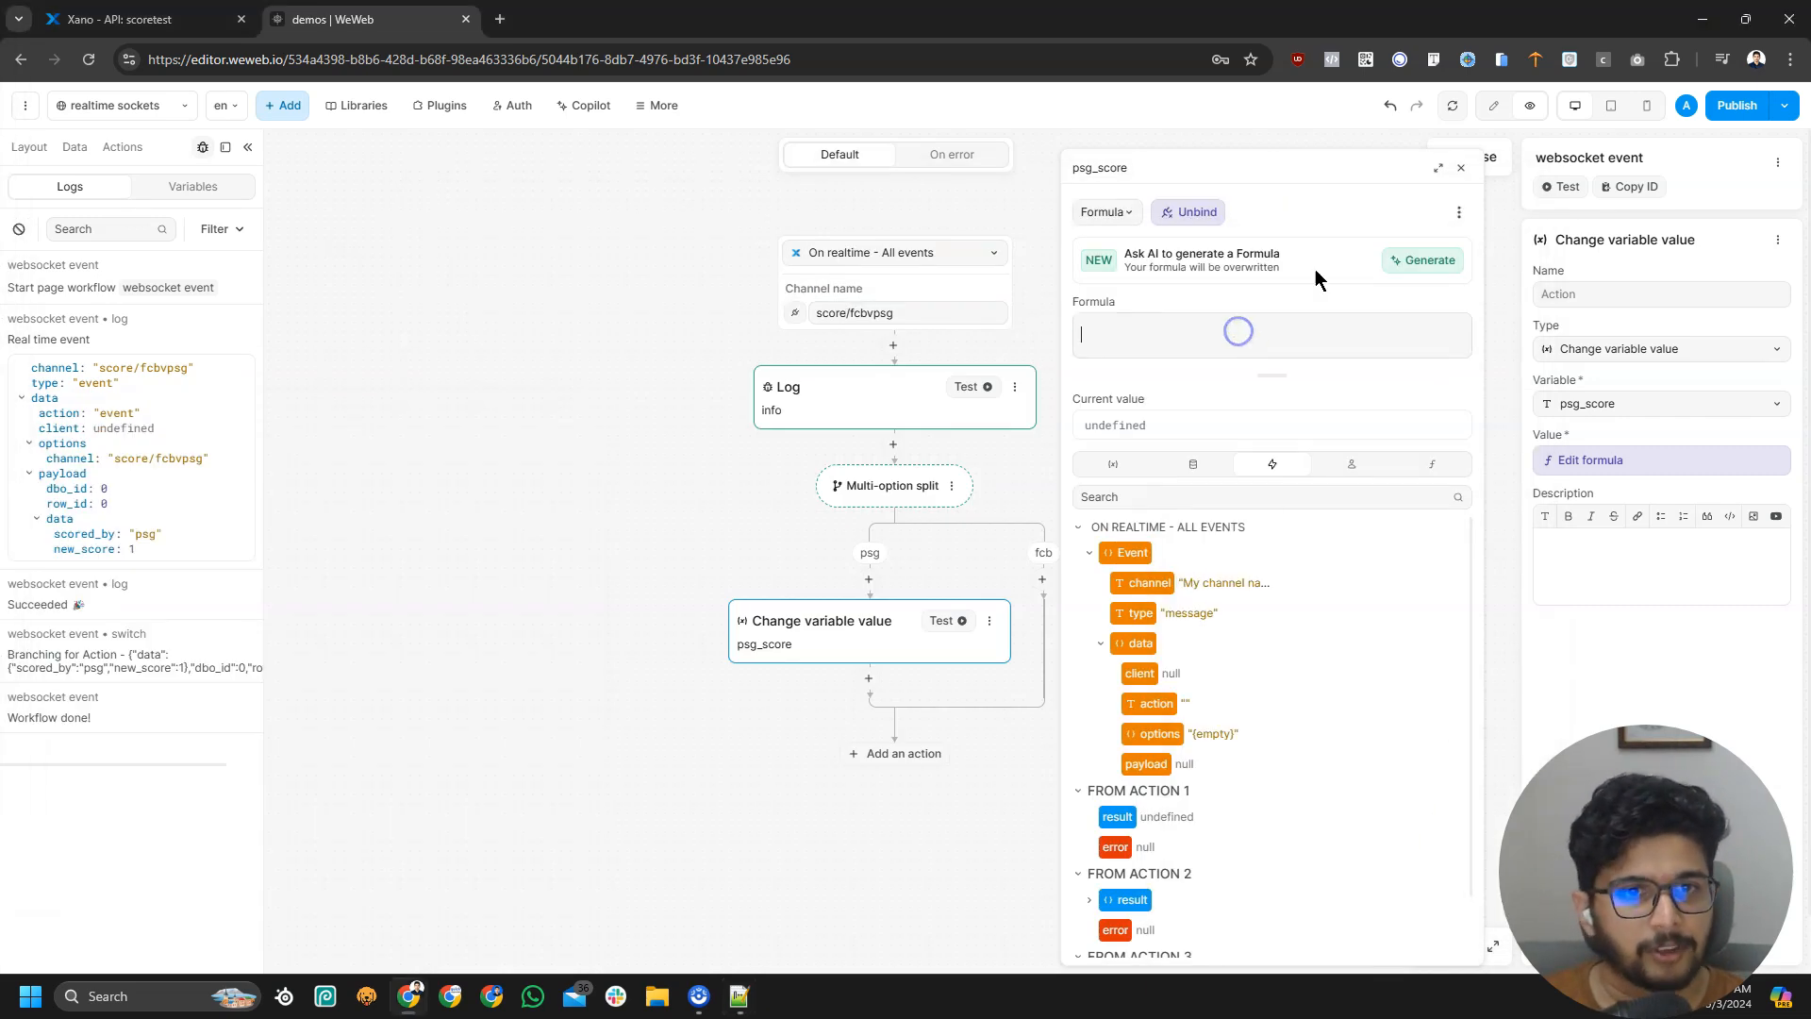
text(Event.data.payload.data.new_score)
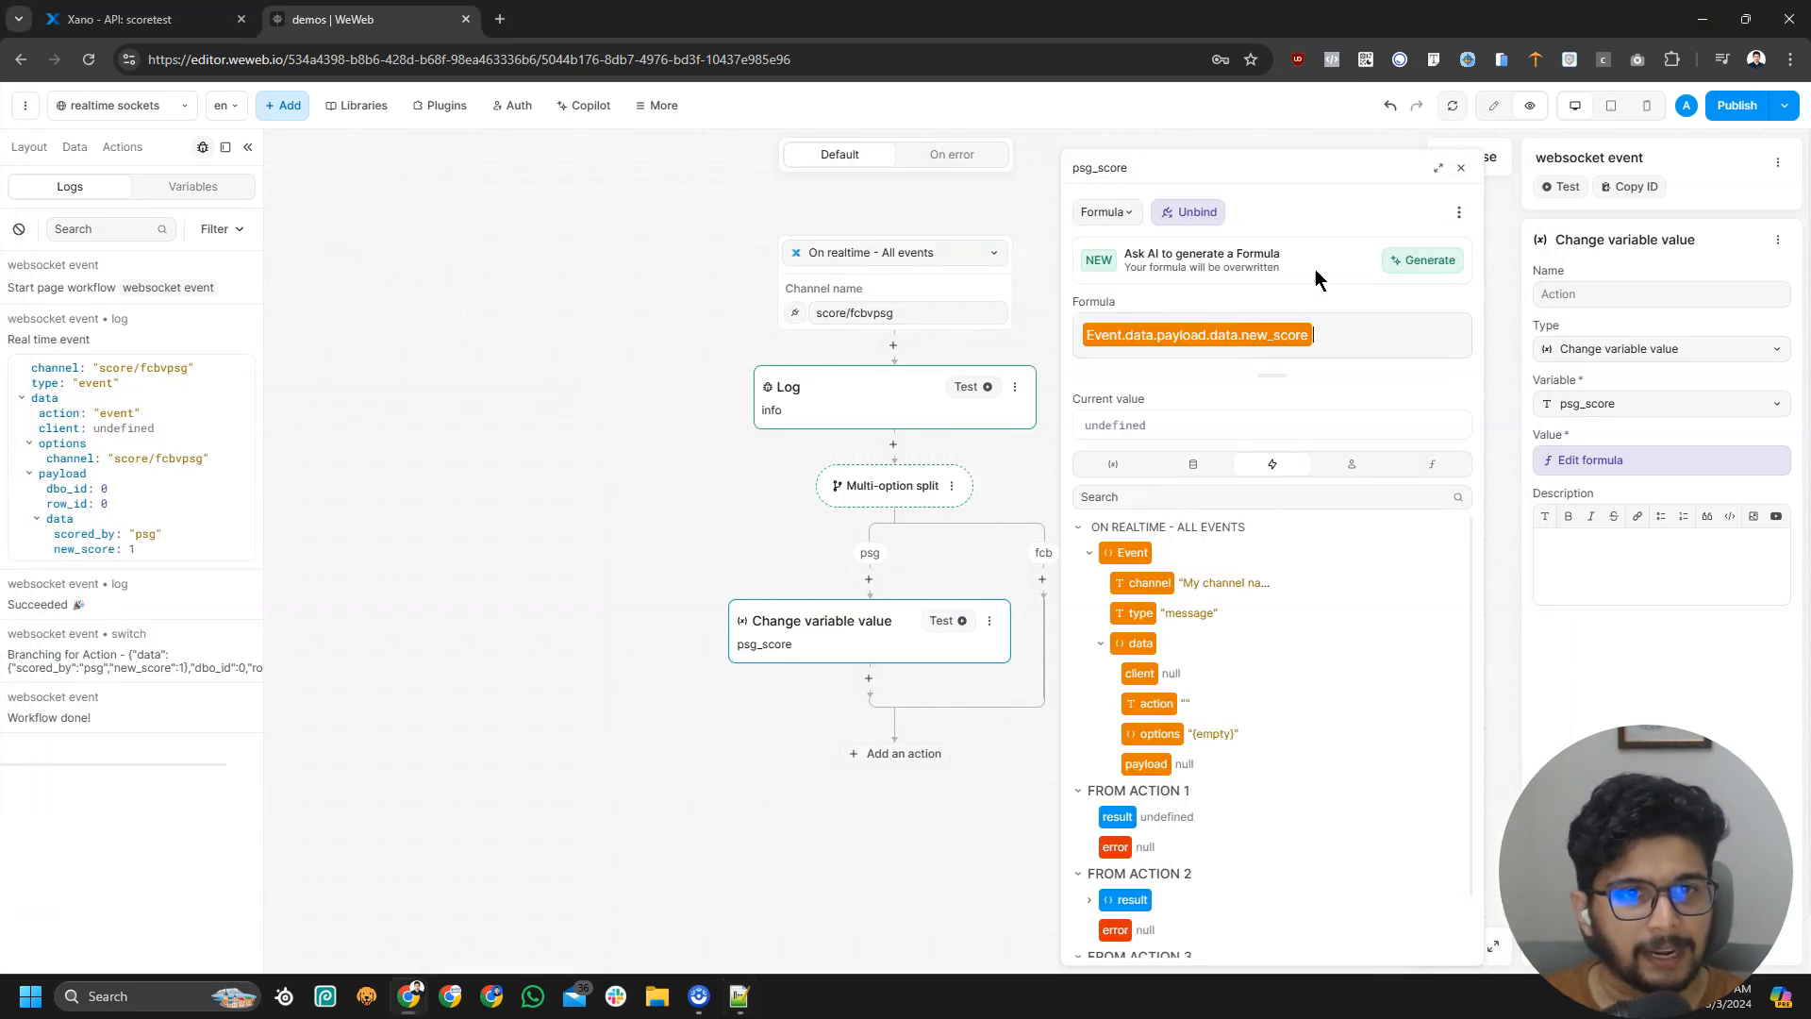
click(1652, 462)
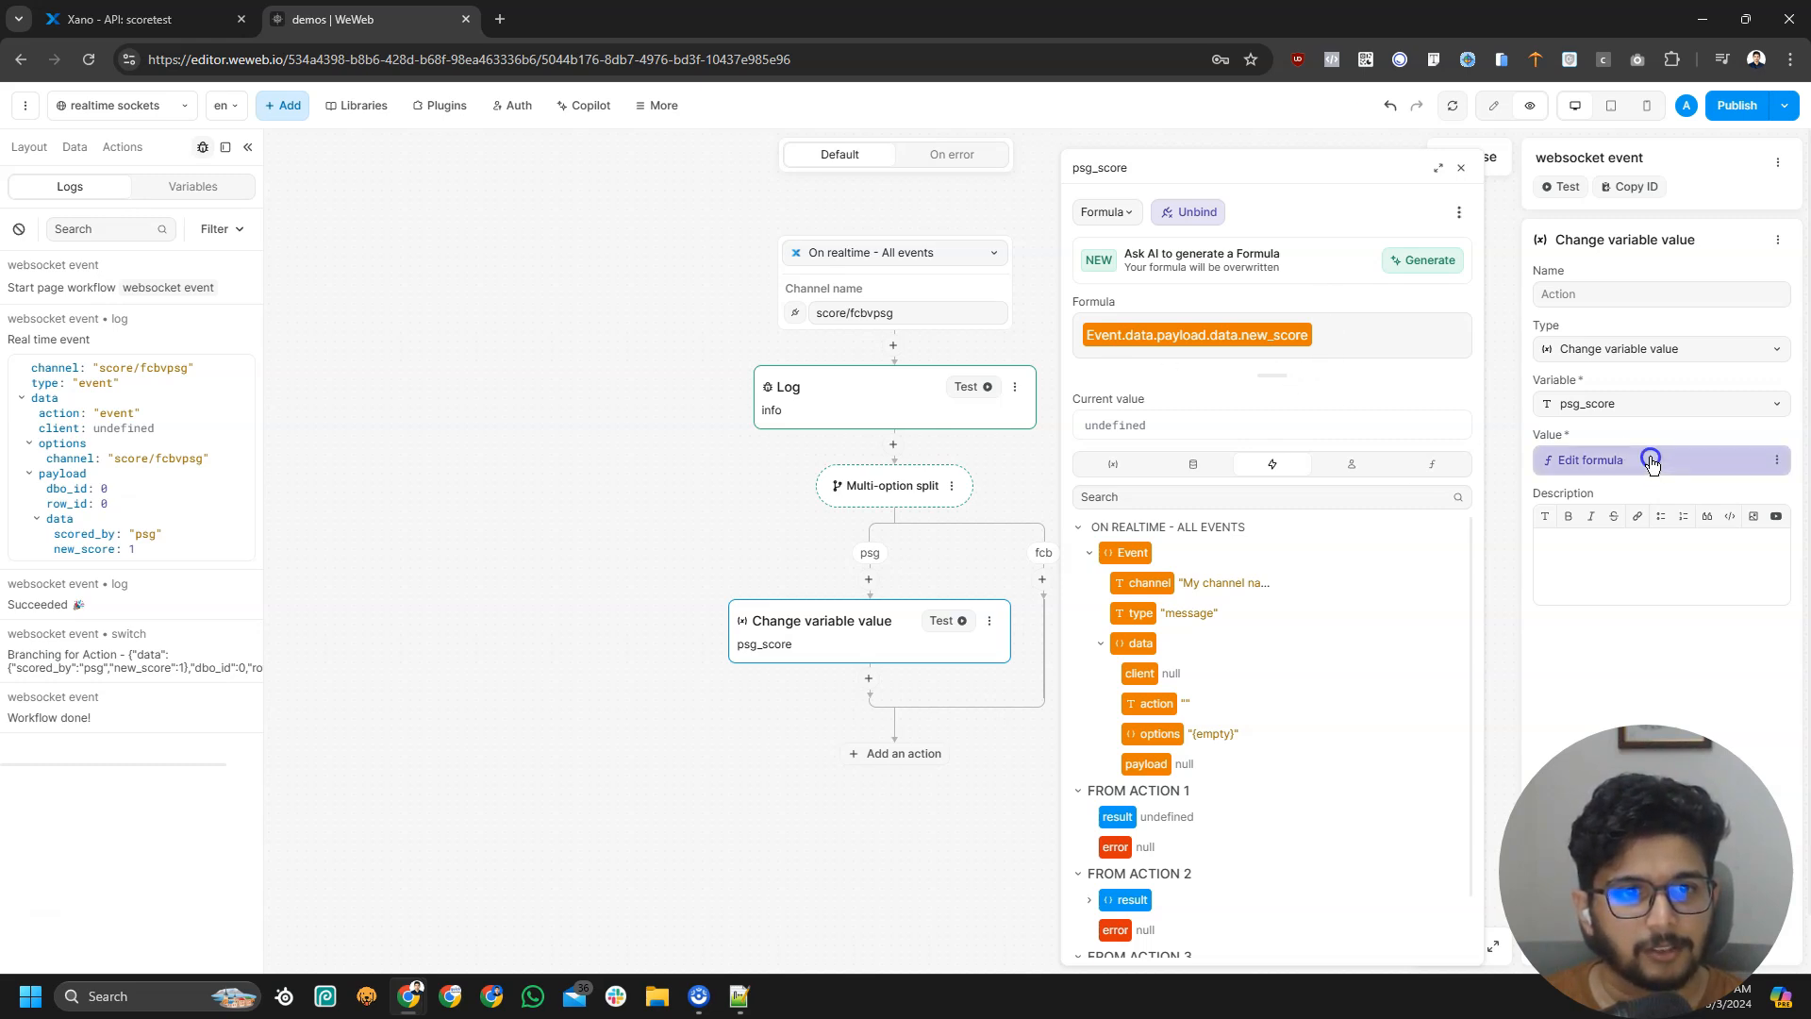
Copy the psg_score action into the fcb branch and switch it to barcelona_score
click(989, 622)
click(1038, 696)
click(1042, 579)
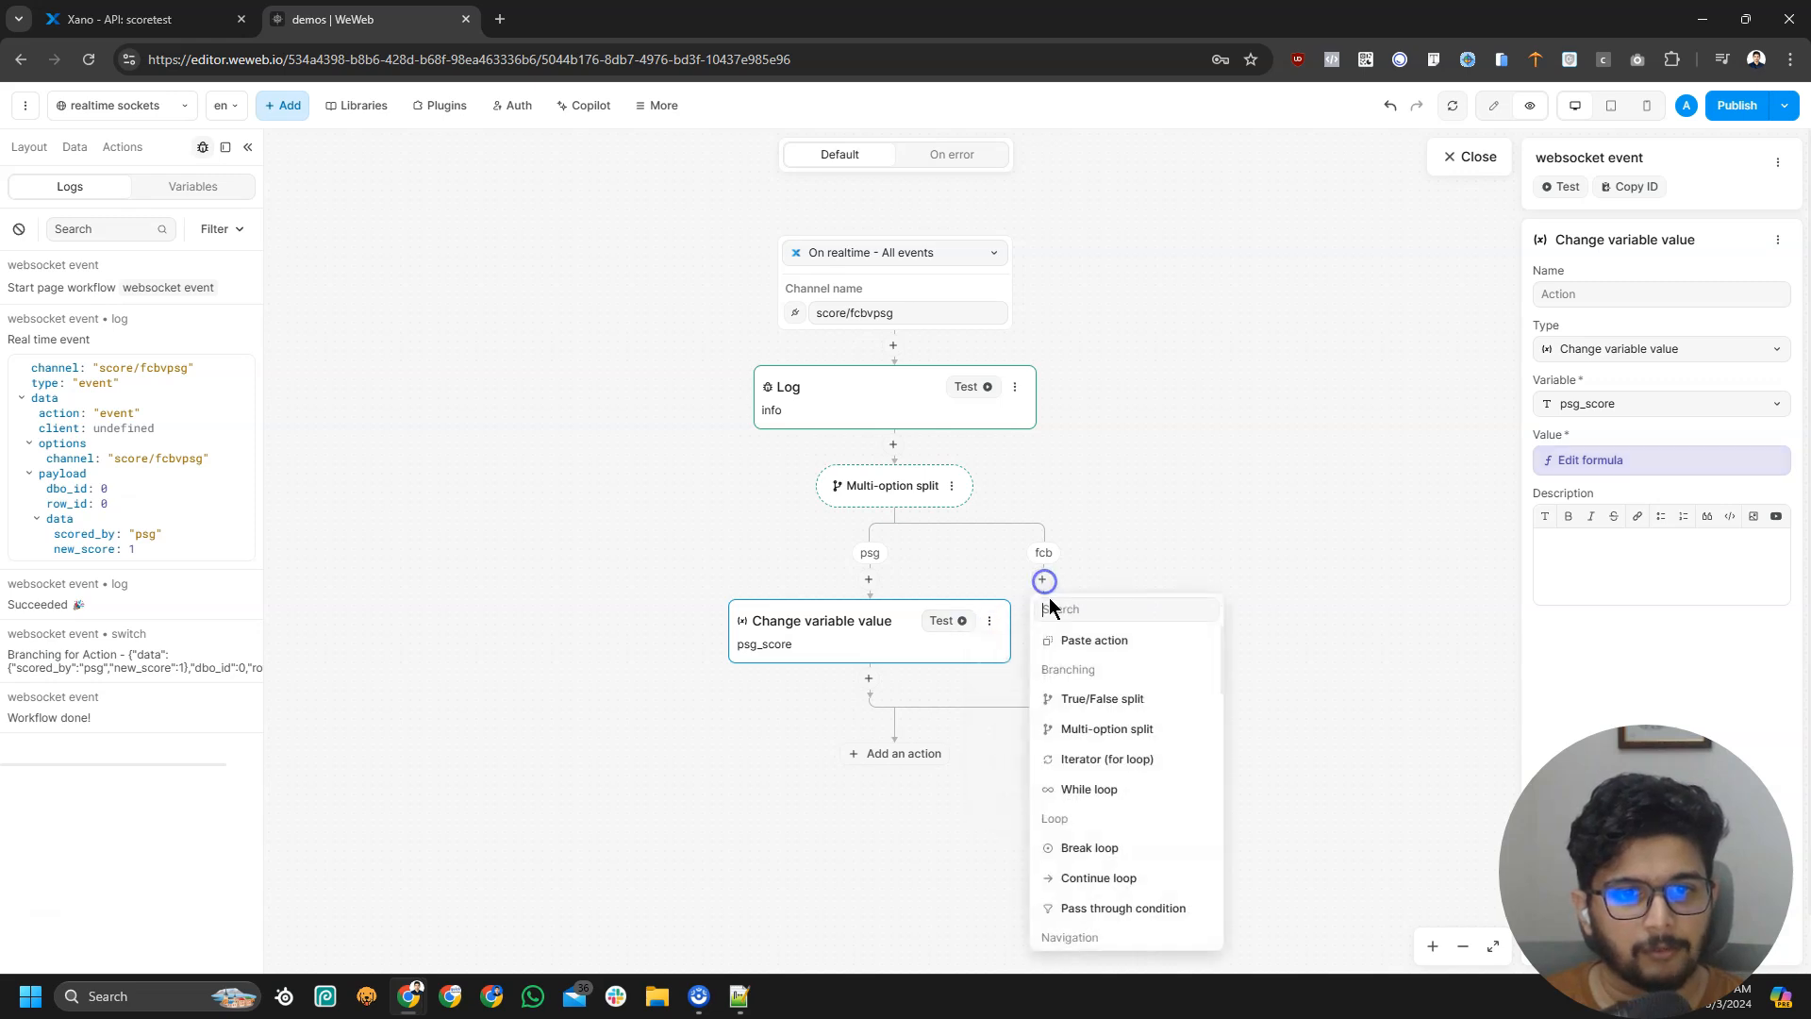
click(1094, 640)
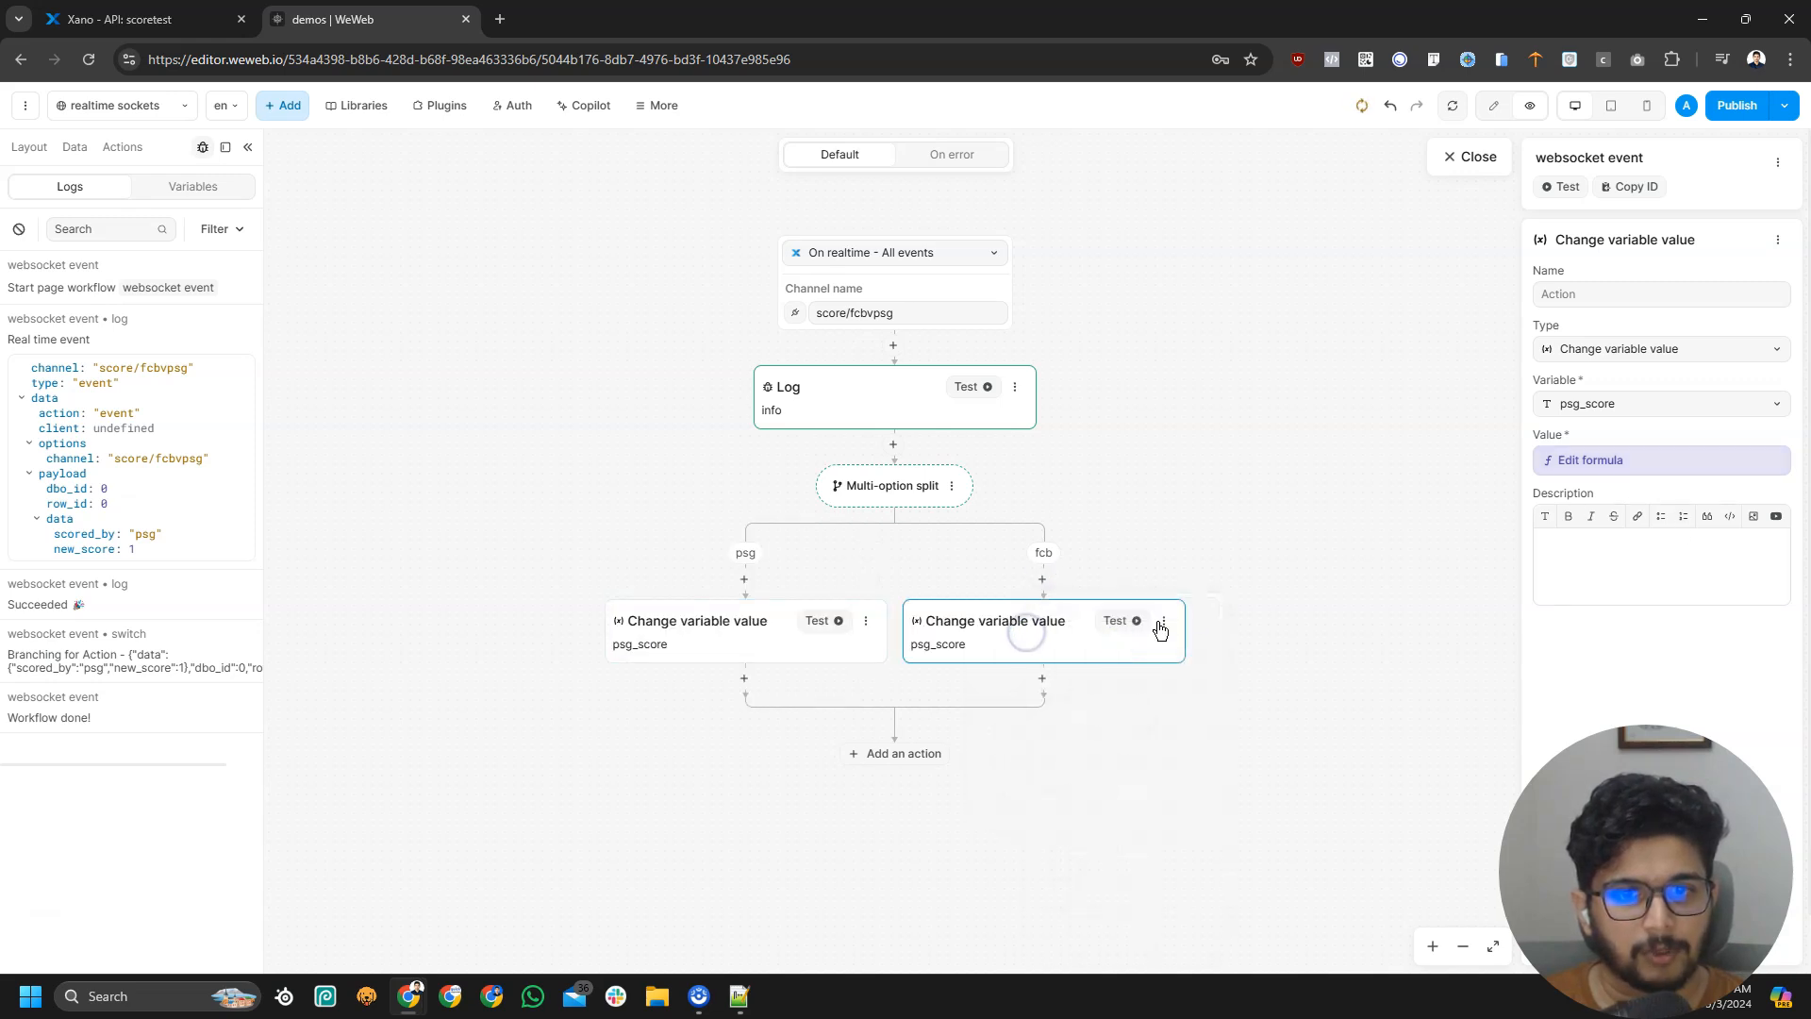
click(1630, 406)
click(1618, 491)
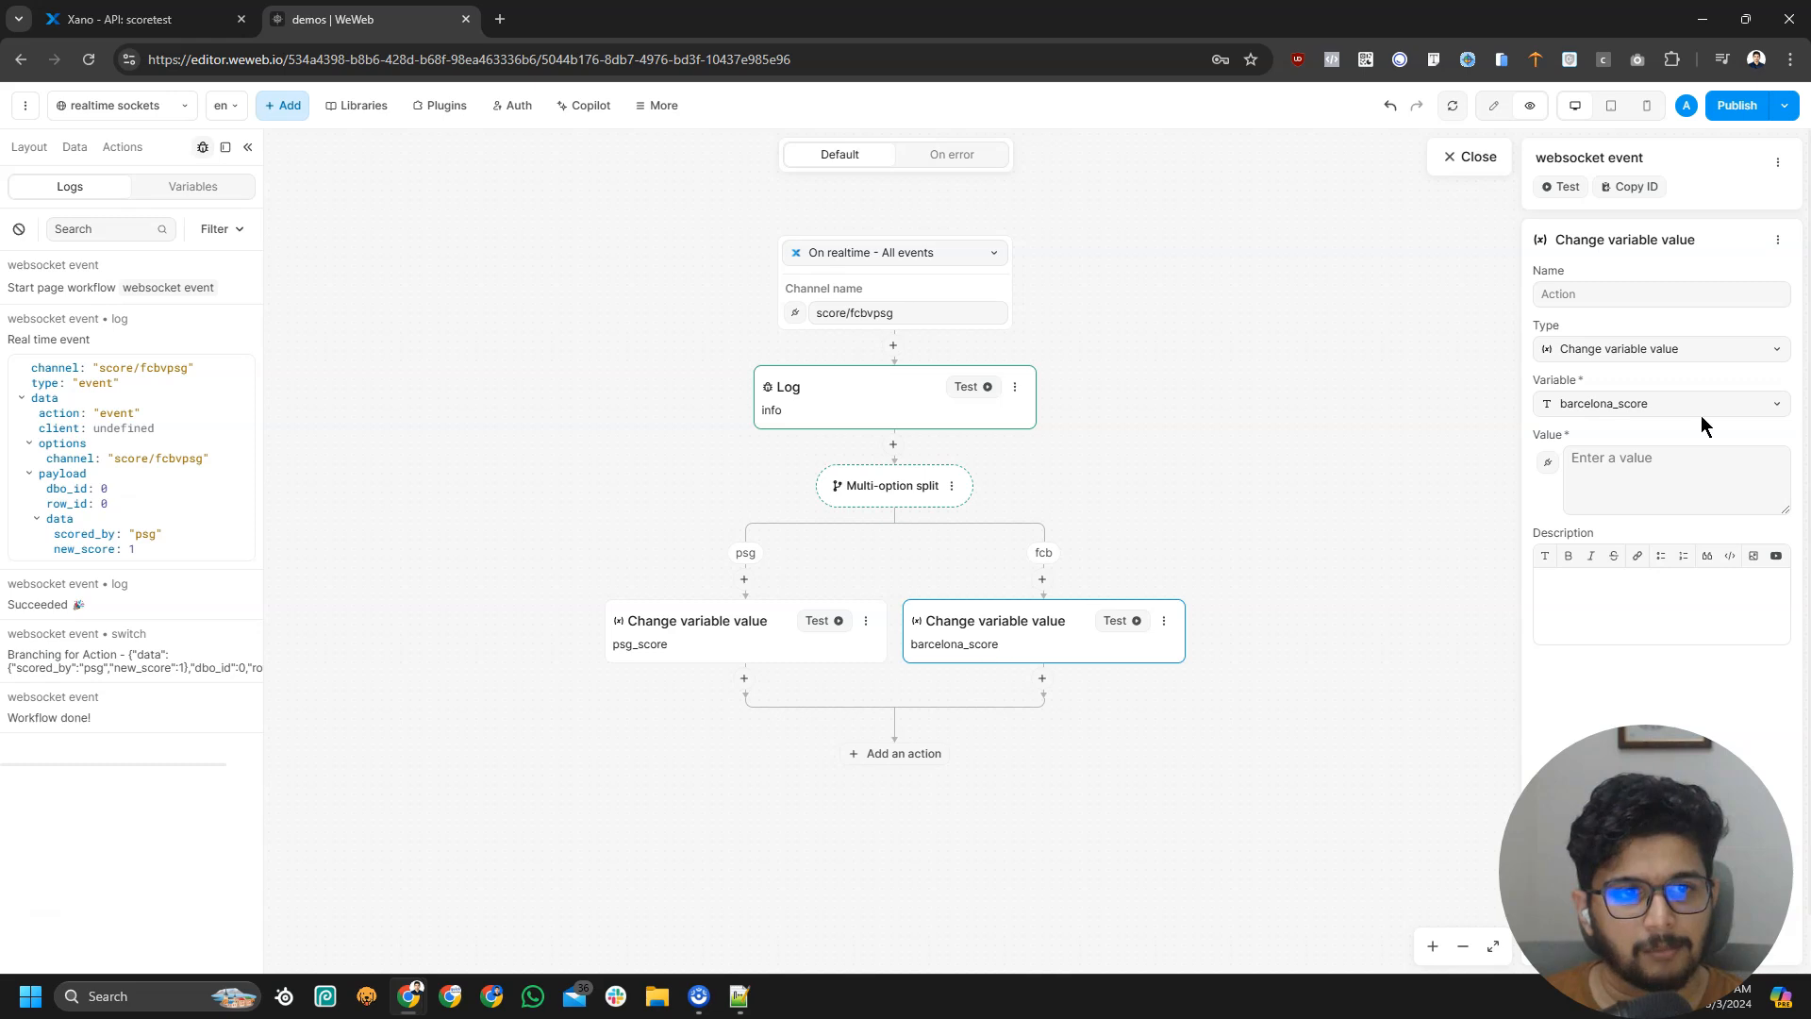
Paste the new_score expression as barcelona_score's formula and close the workflow
click(1548, 464)
key(alt+Tab)
click(1185, 352)
key(ctrl+v)
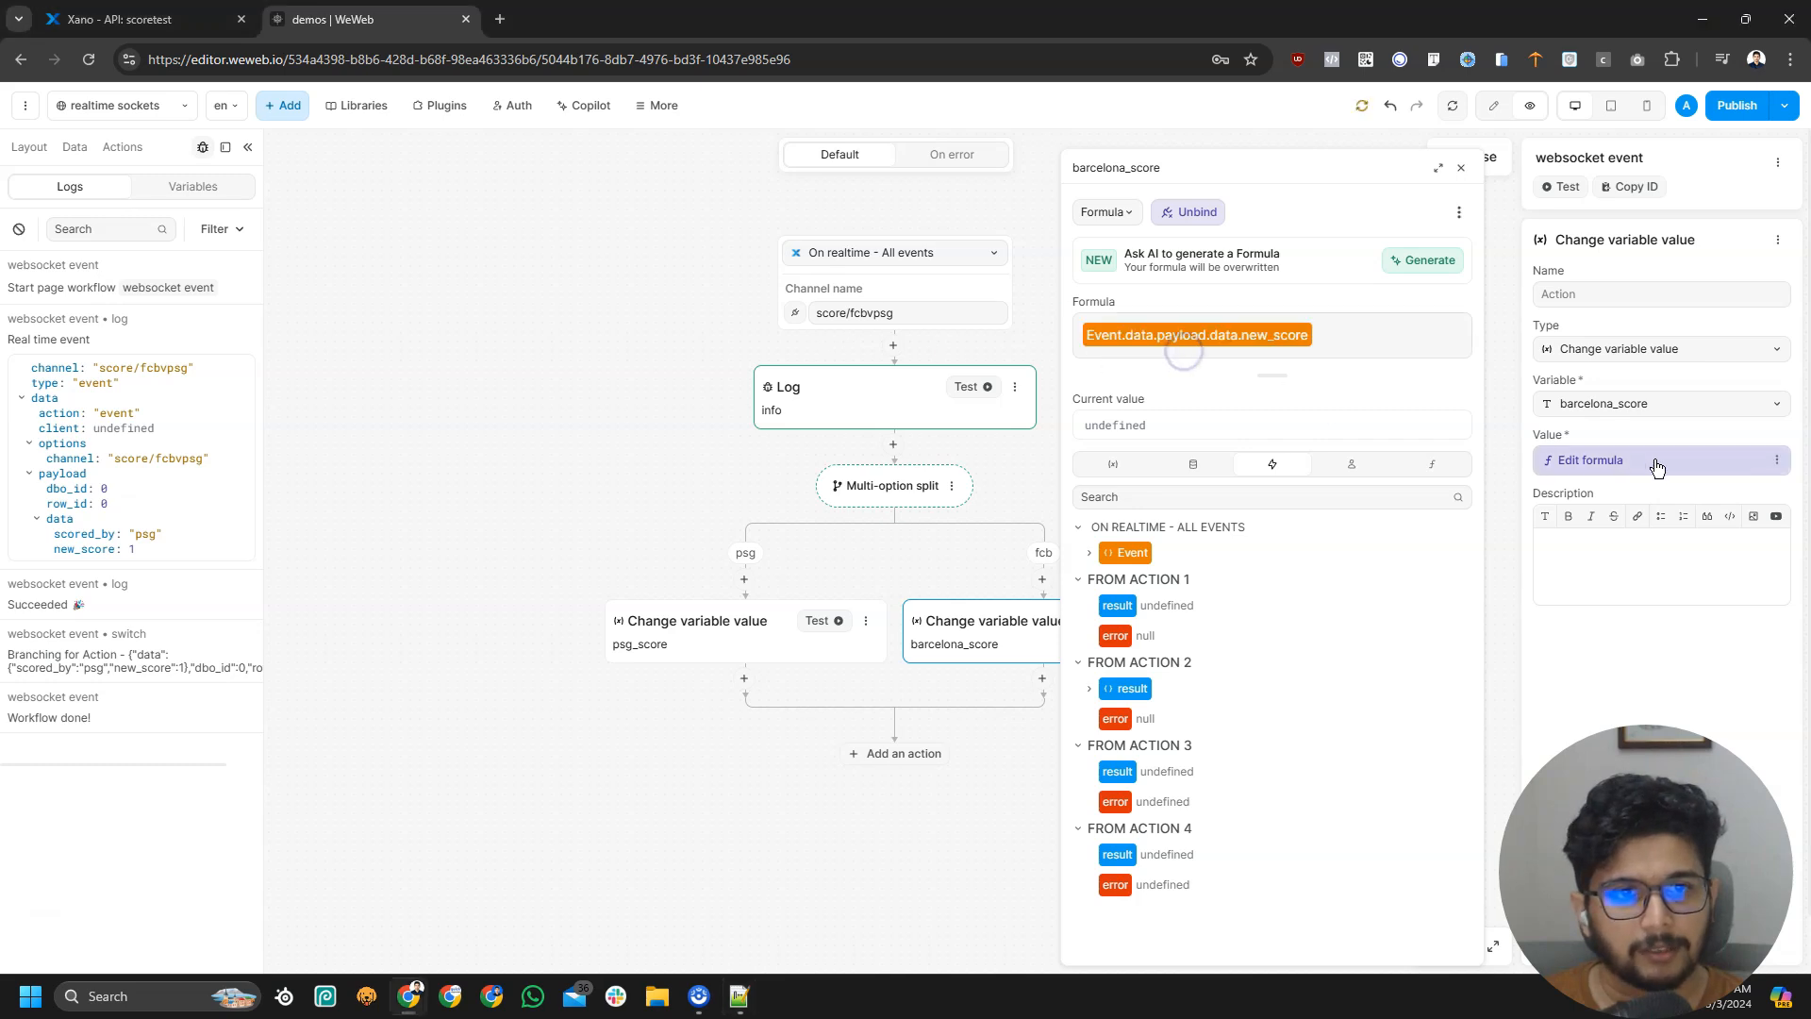
click(1657, 473)
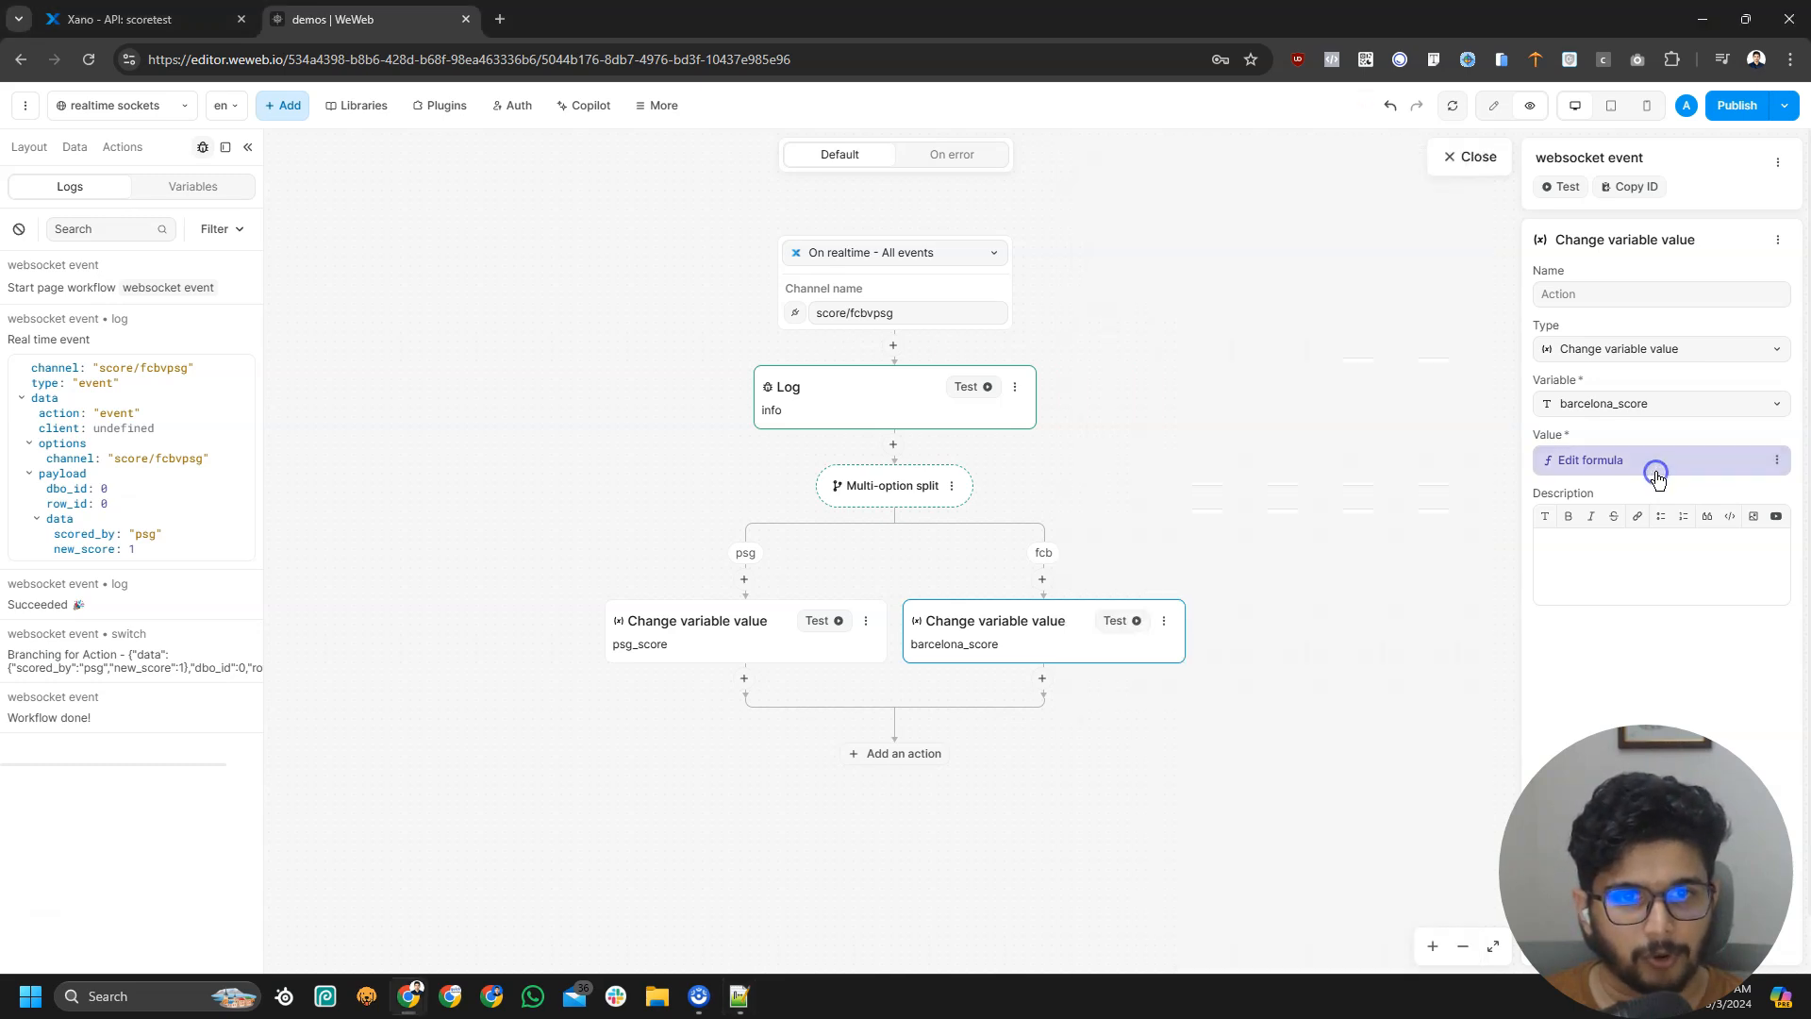
click(1478, 163)
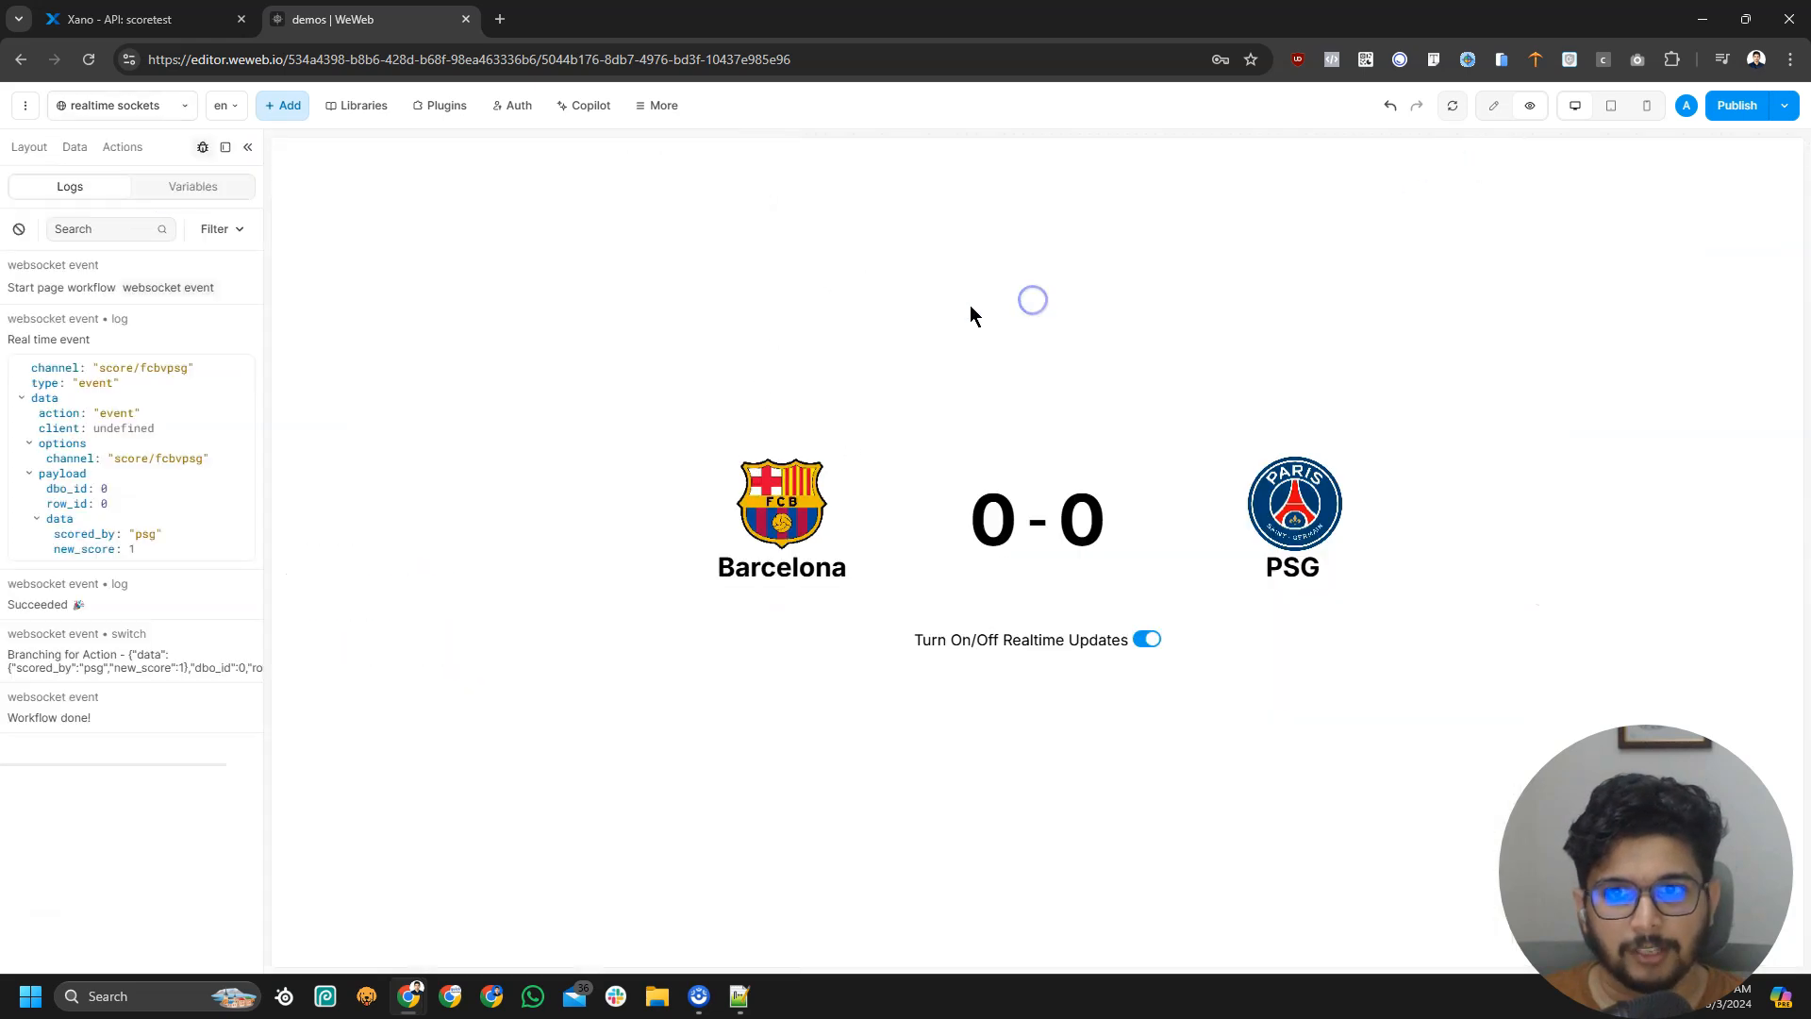
Change barcelona_score and psg_score from Text to Number type, then reload the page data
click(74, 146)
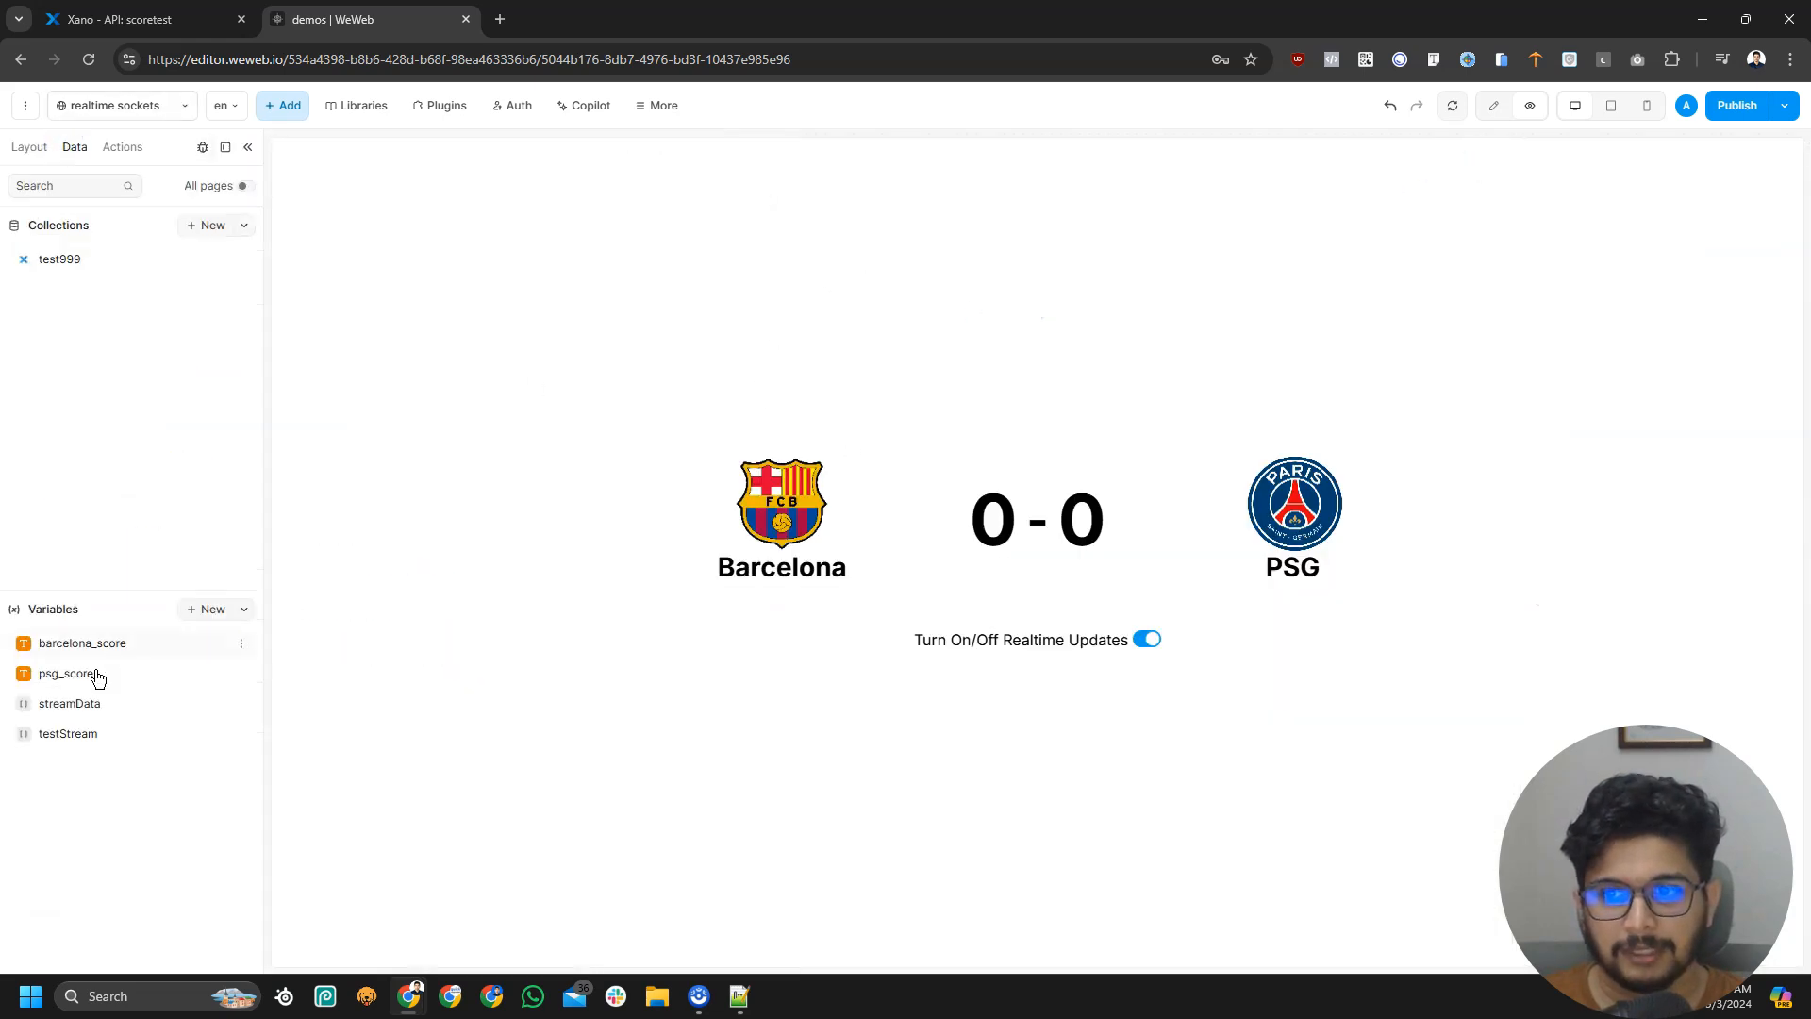
click(94, 651)
click(364, 456)
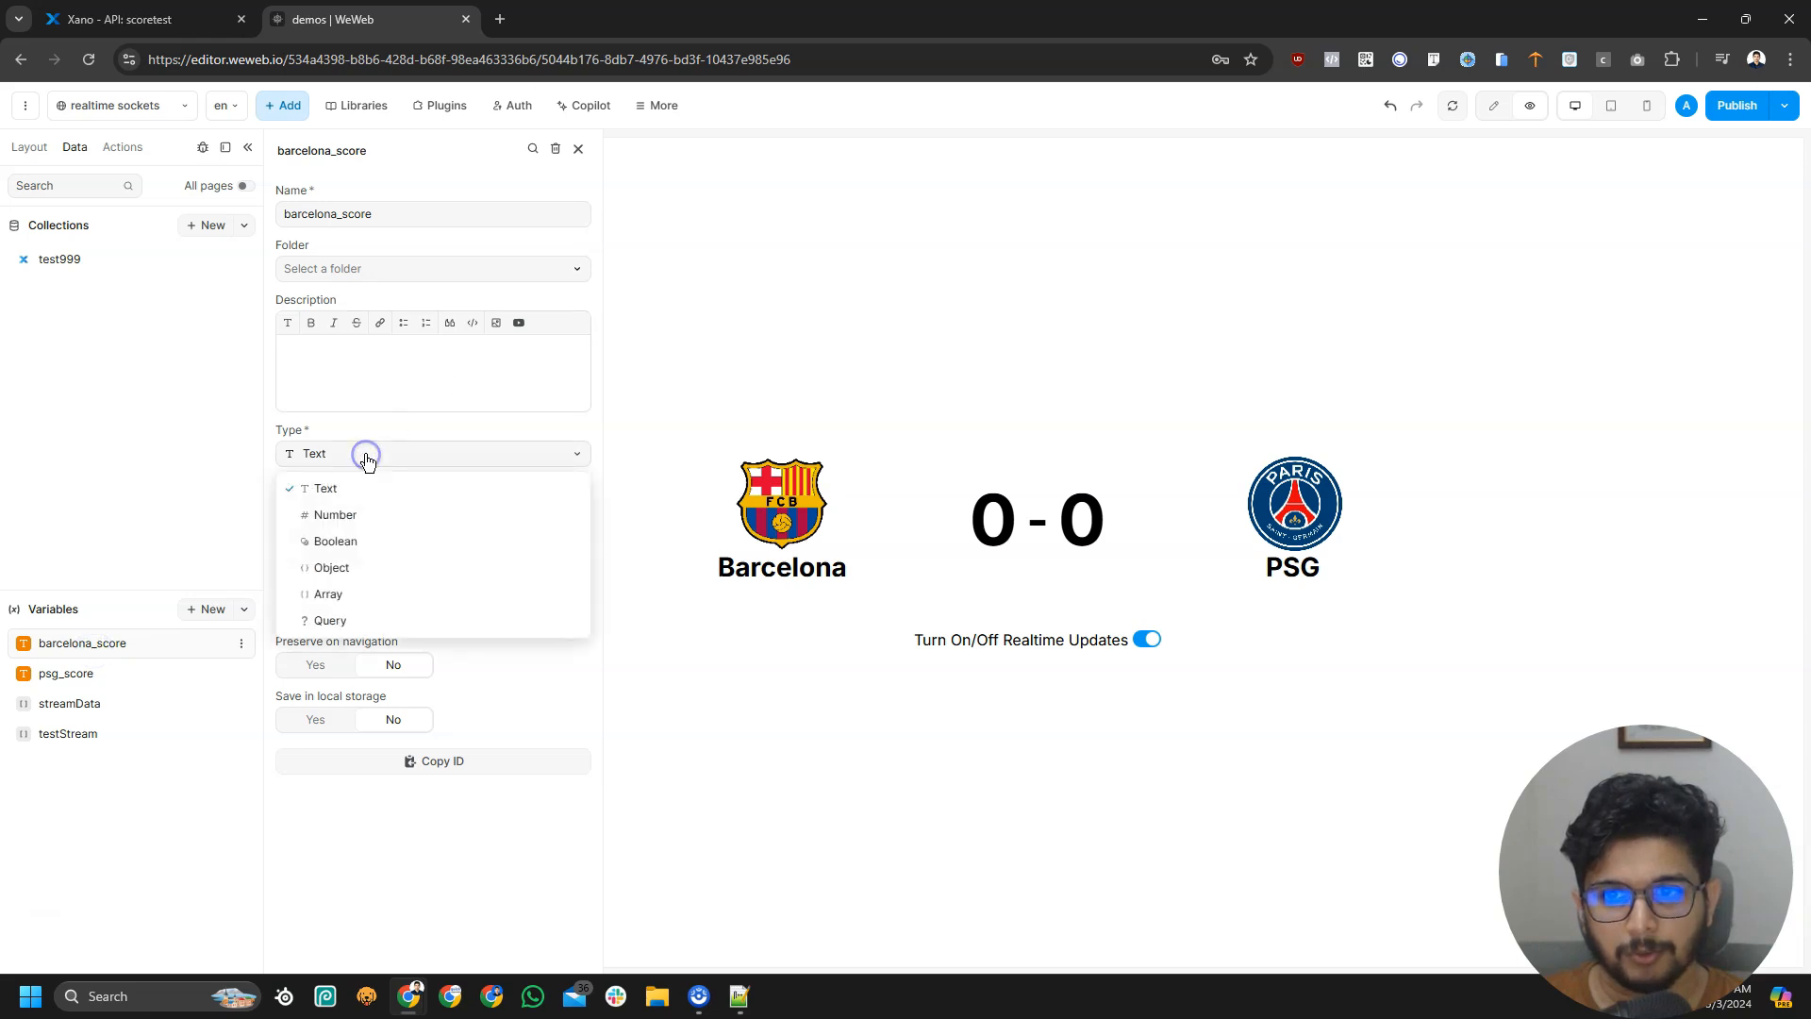
click(367, 518)
click(98, 674)
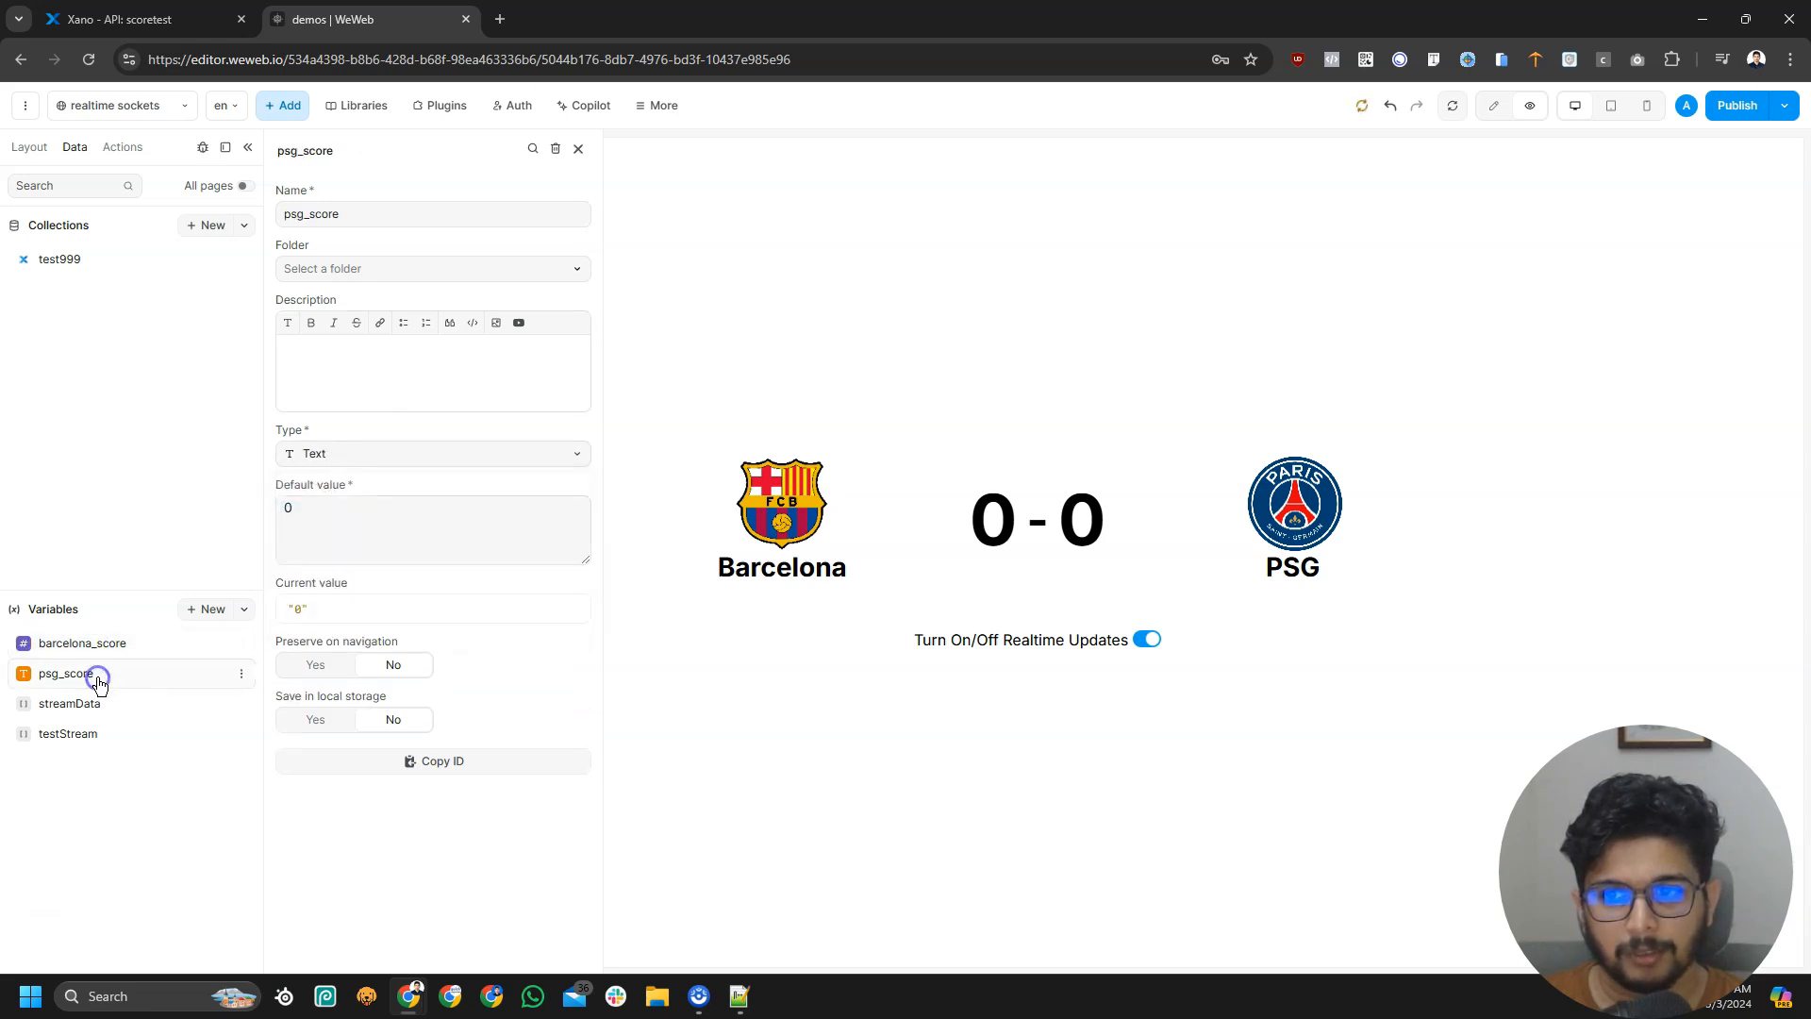
click(445, 451)
click(364, 518)
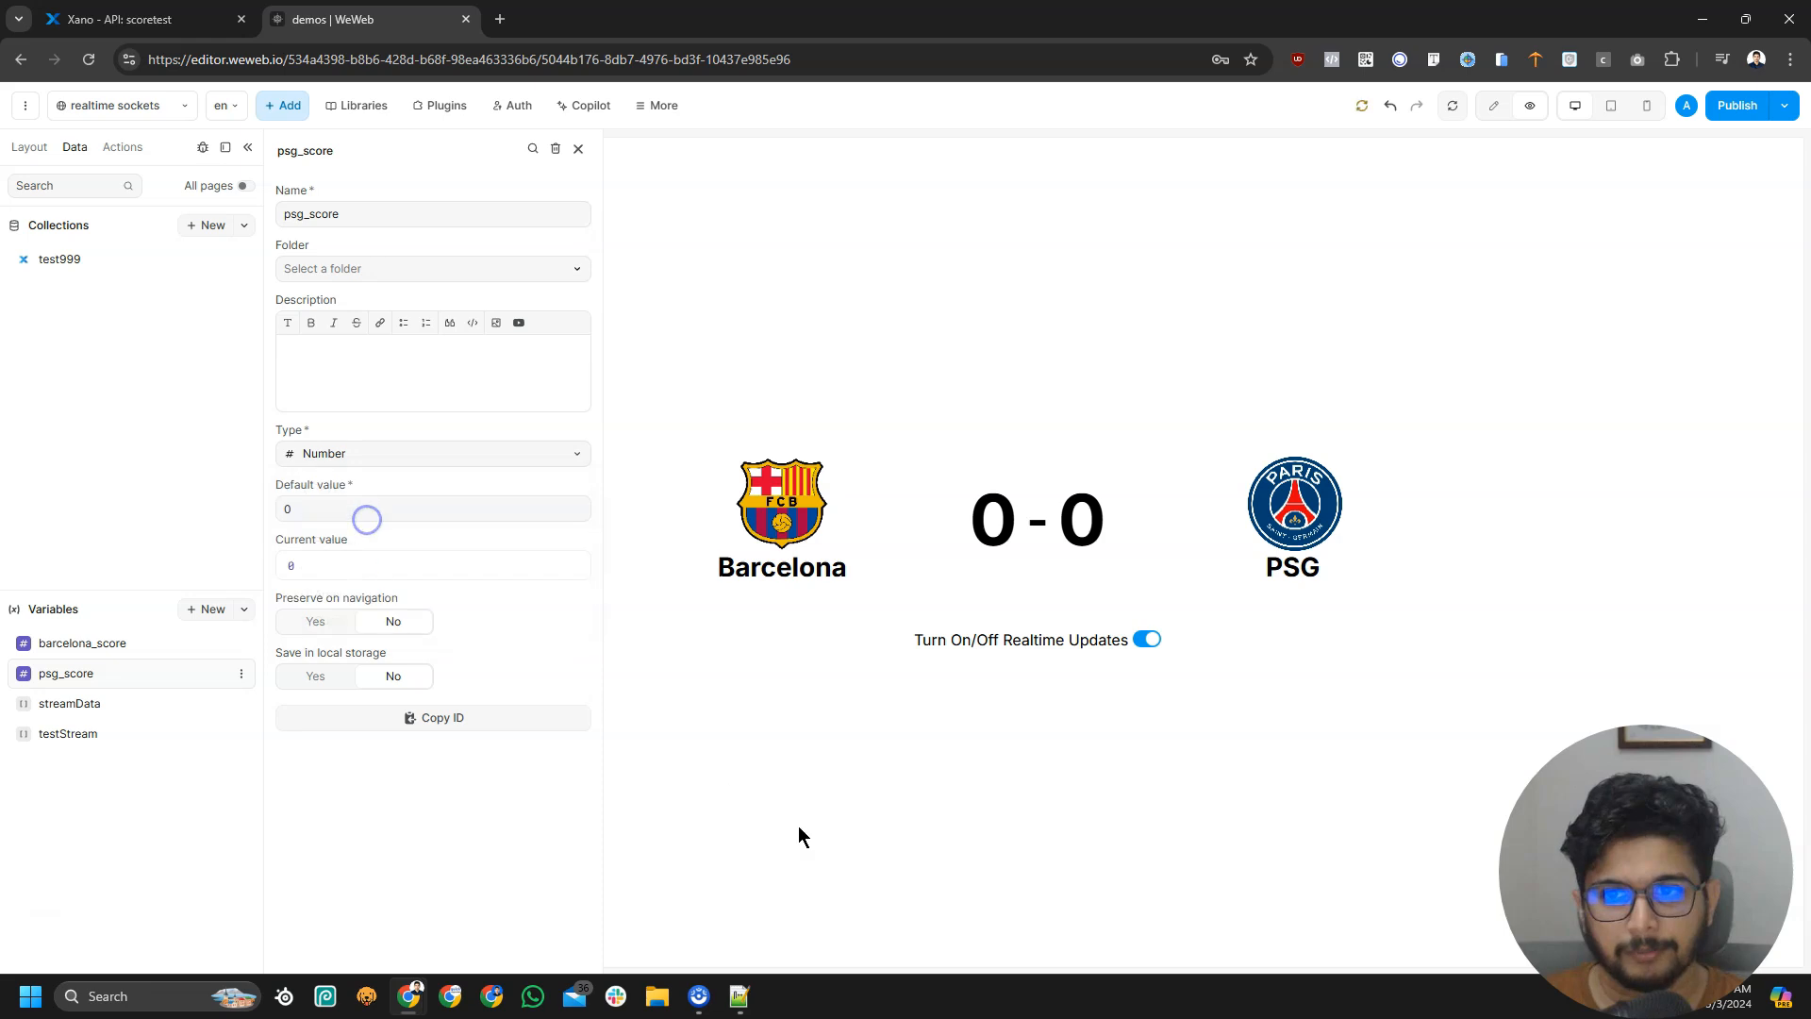
click(830, 807)
click(1454, 106)
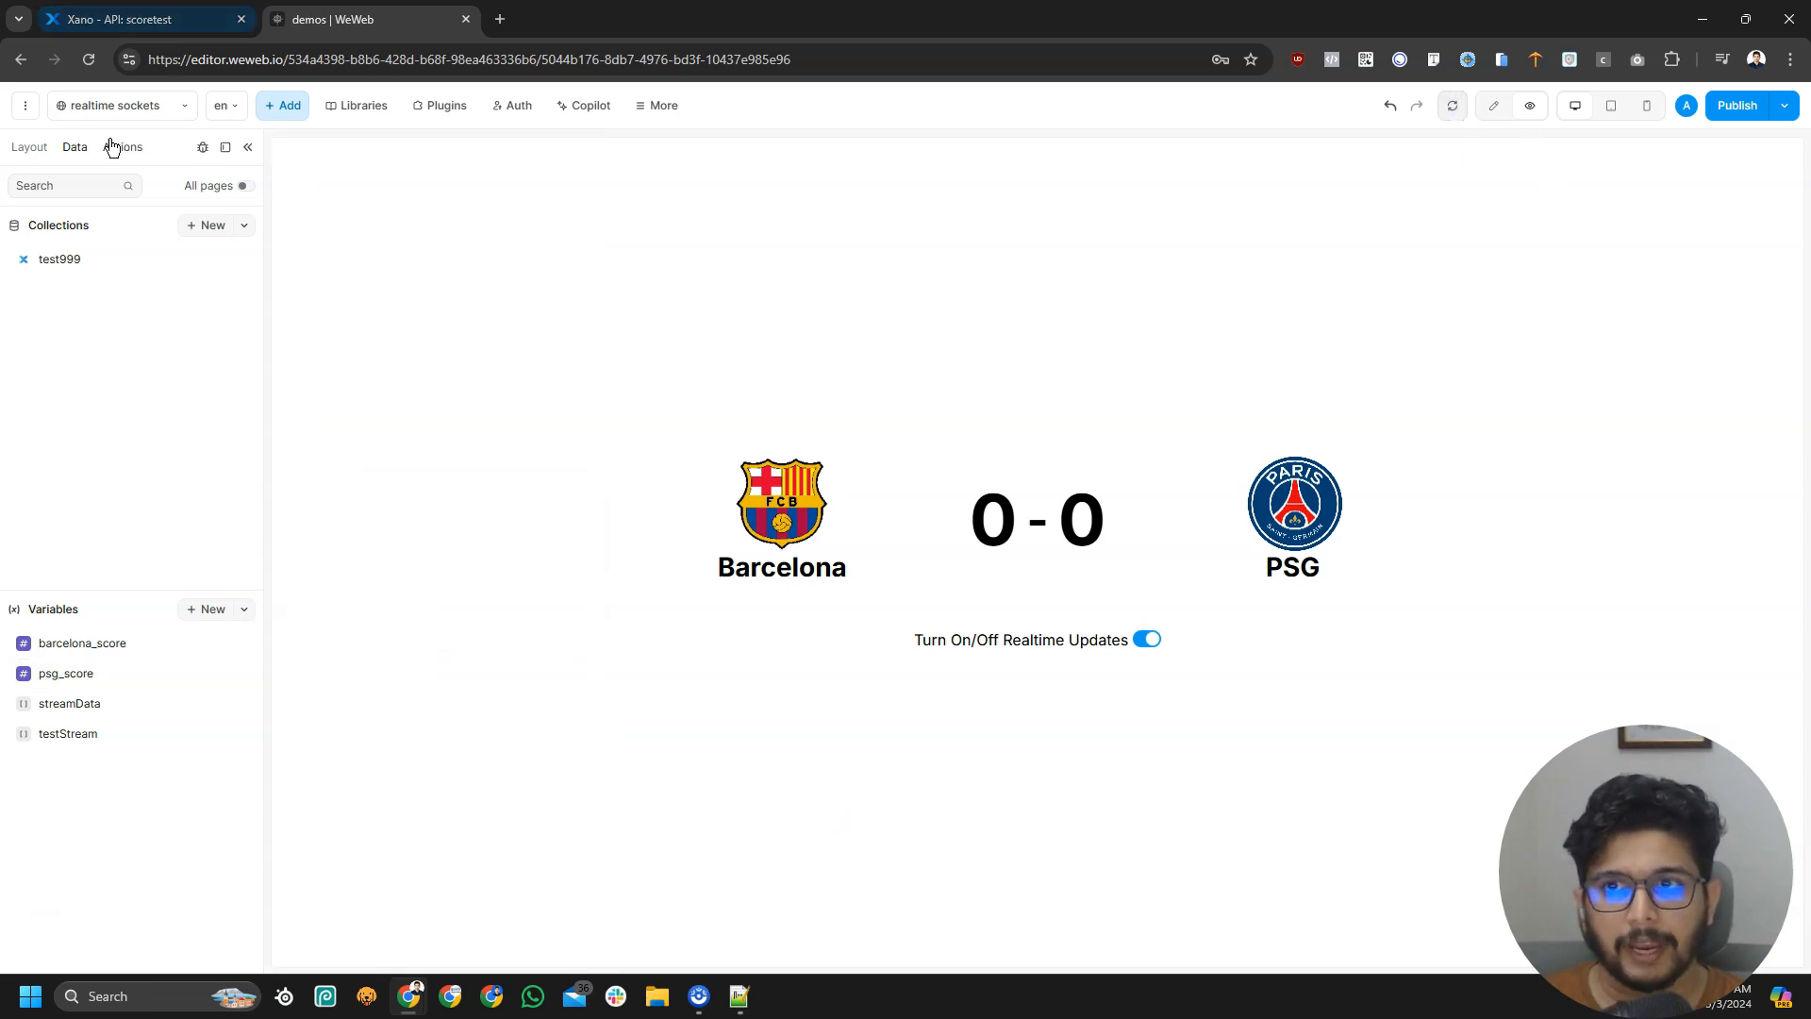
Clear the debug logs, trigger Xano's scoretest endpoint, and confirm the scoreboard reads 0 - 1
click(203, 148)
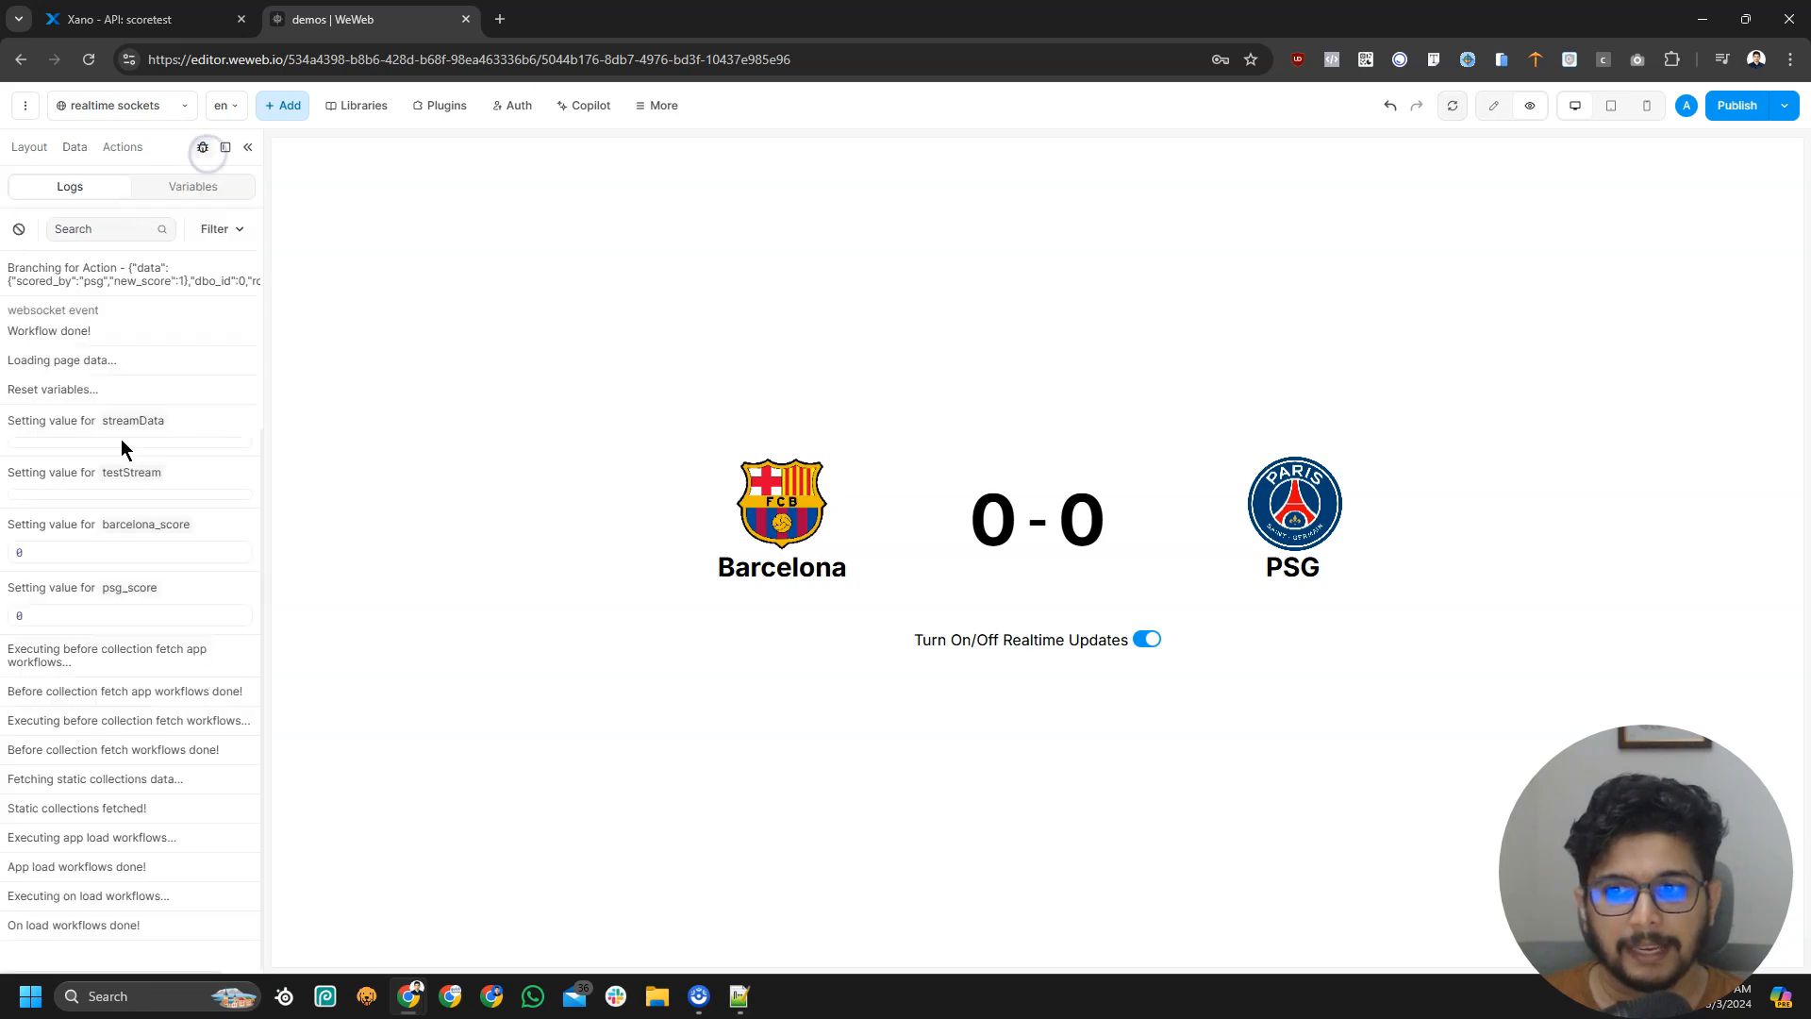
click(19, 229)
click(142, 18)
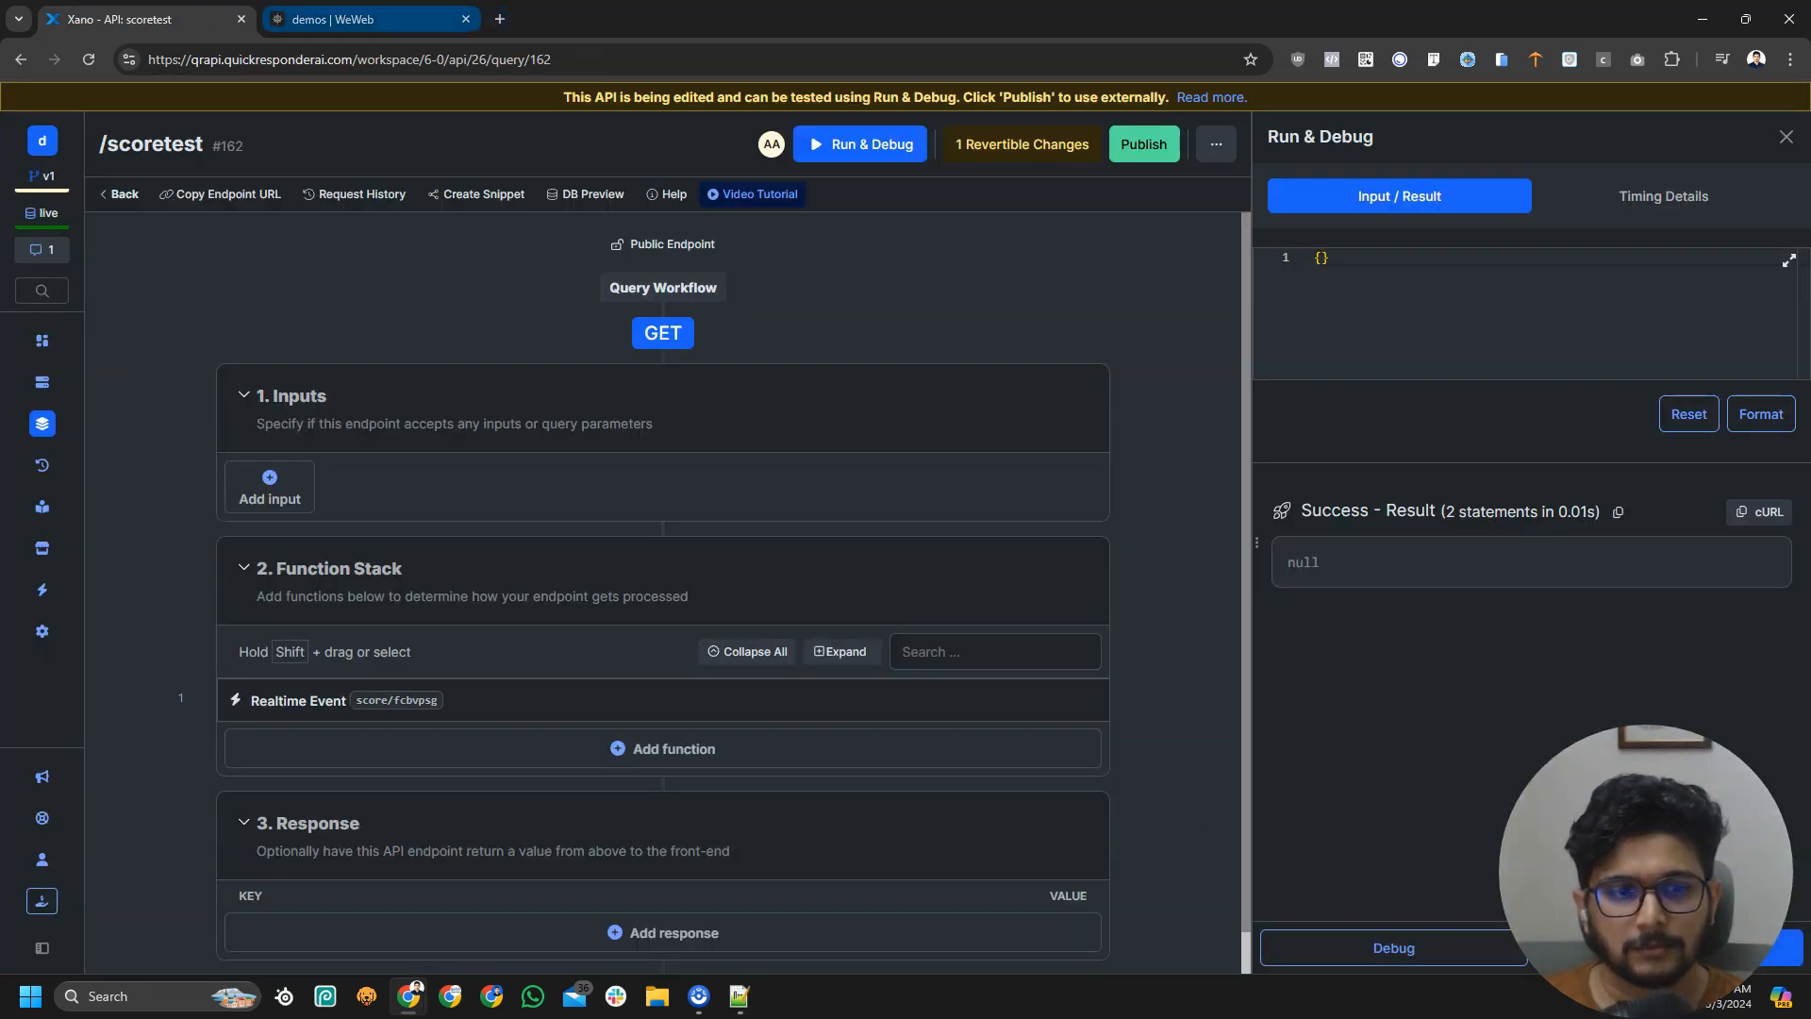
click(331, 19)
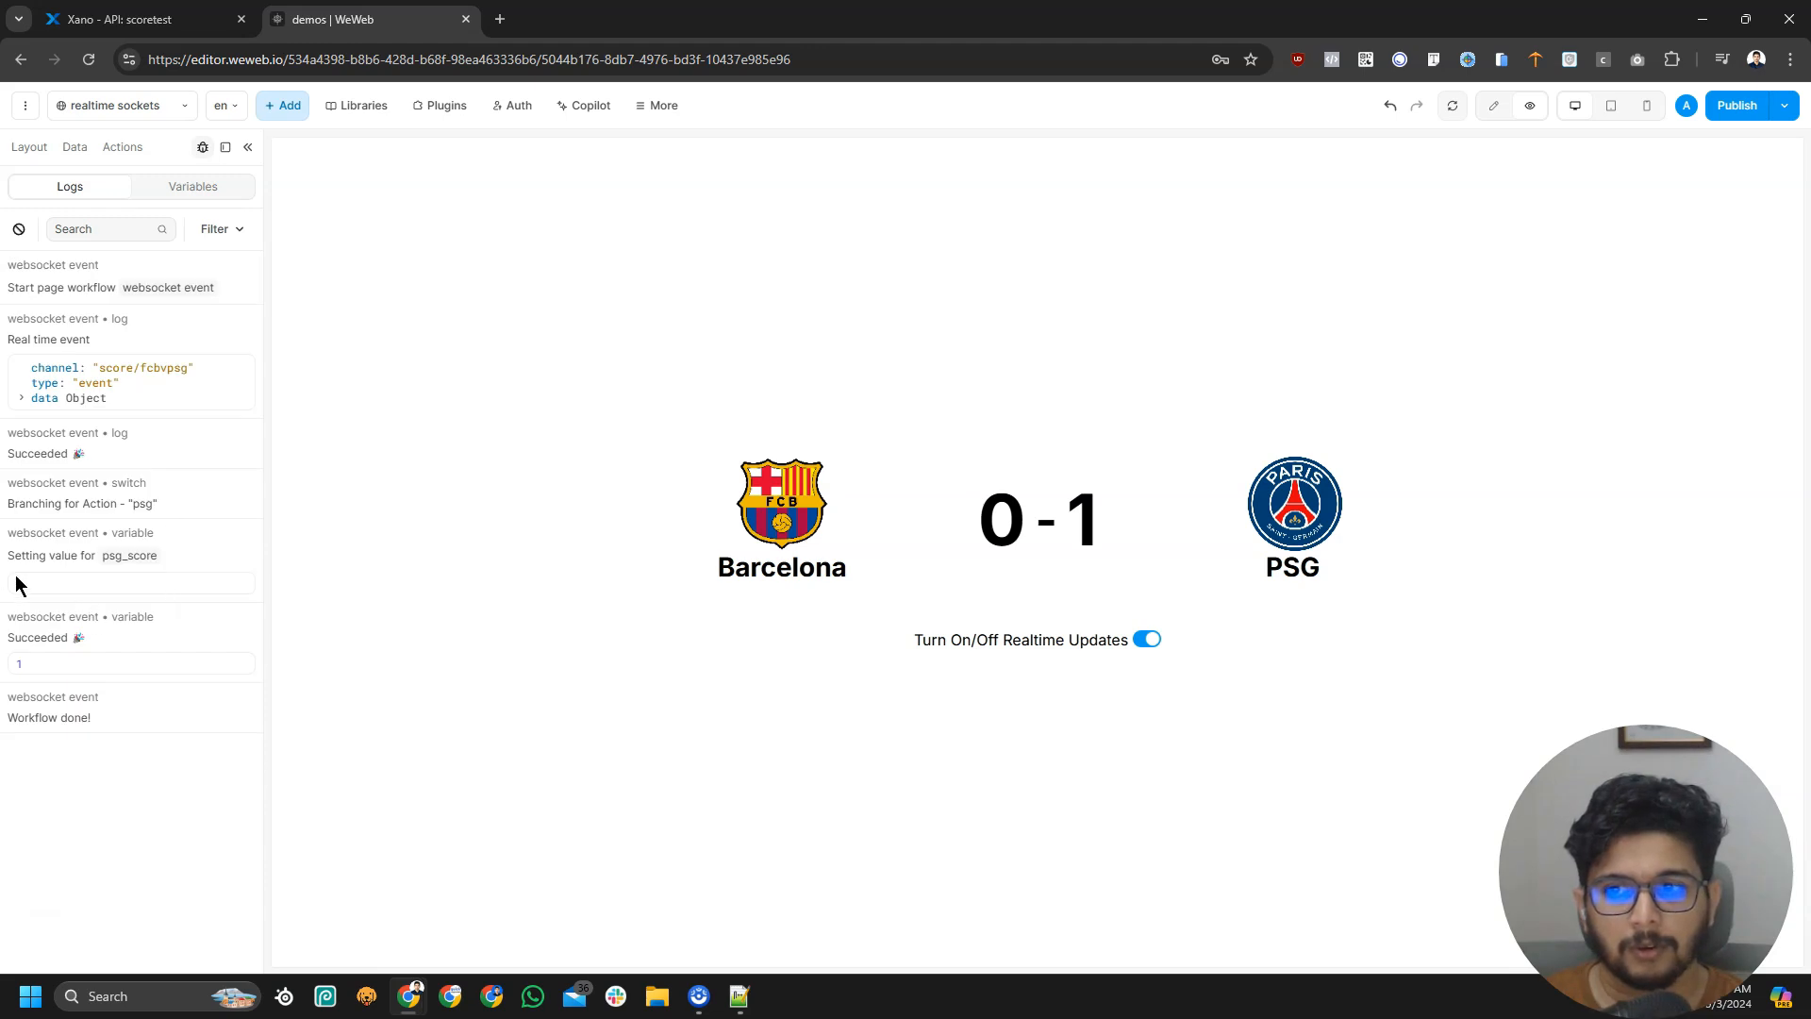
double_click(1081, 525)
click(1116, 577)
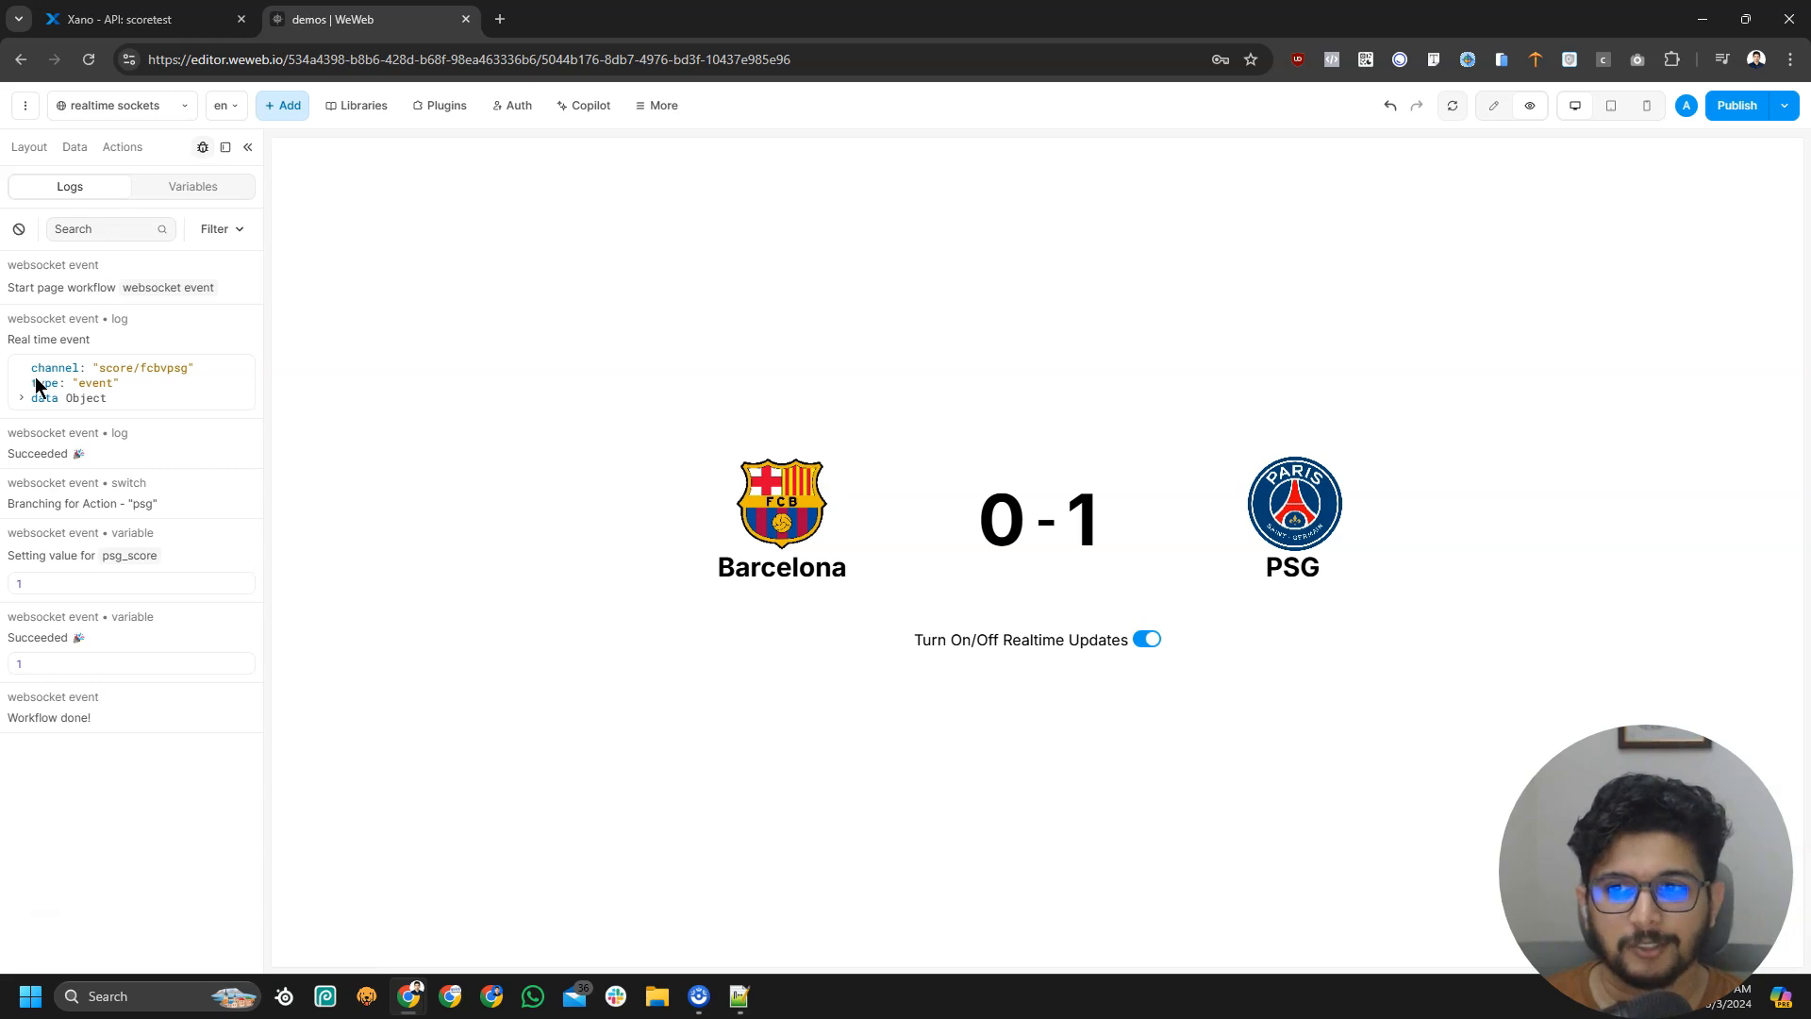
click(142, 19)
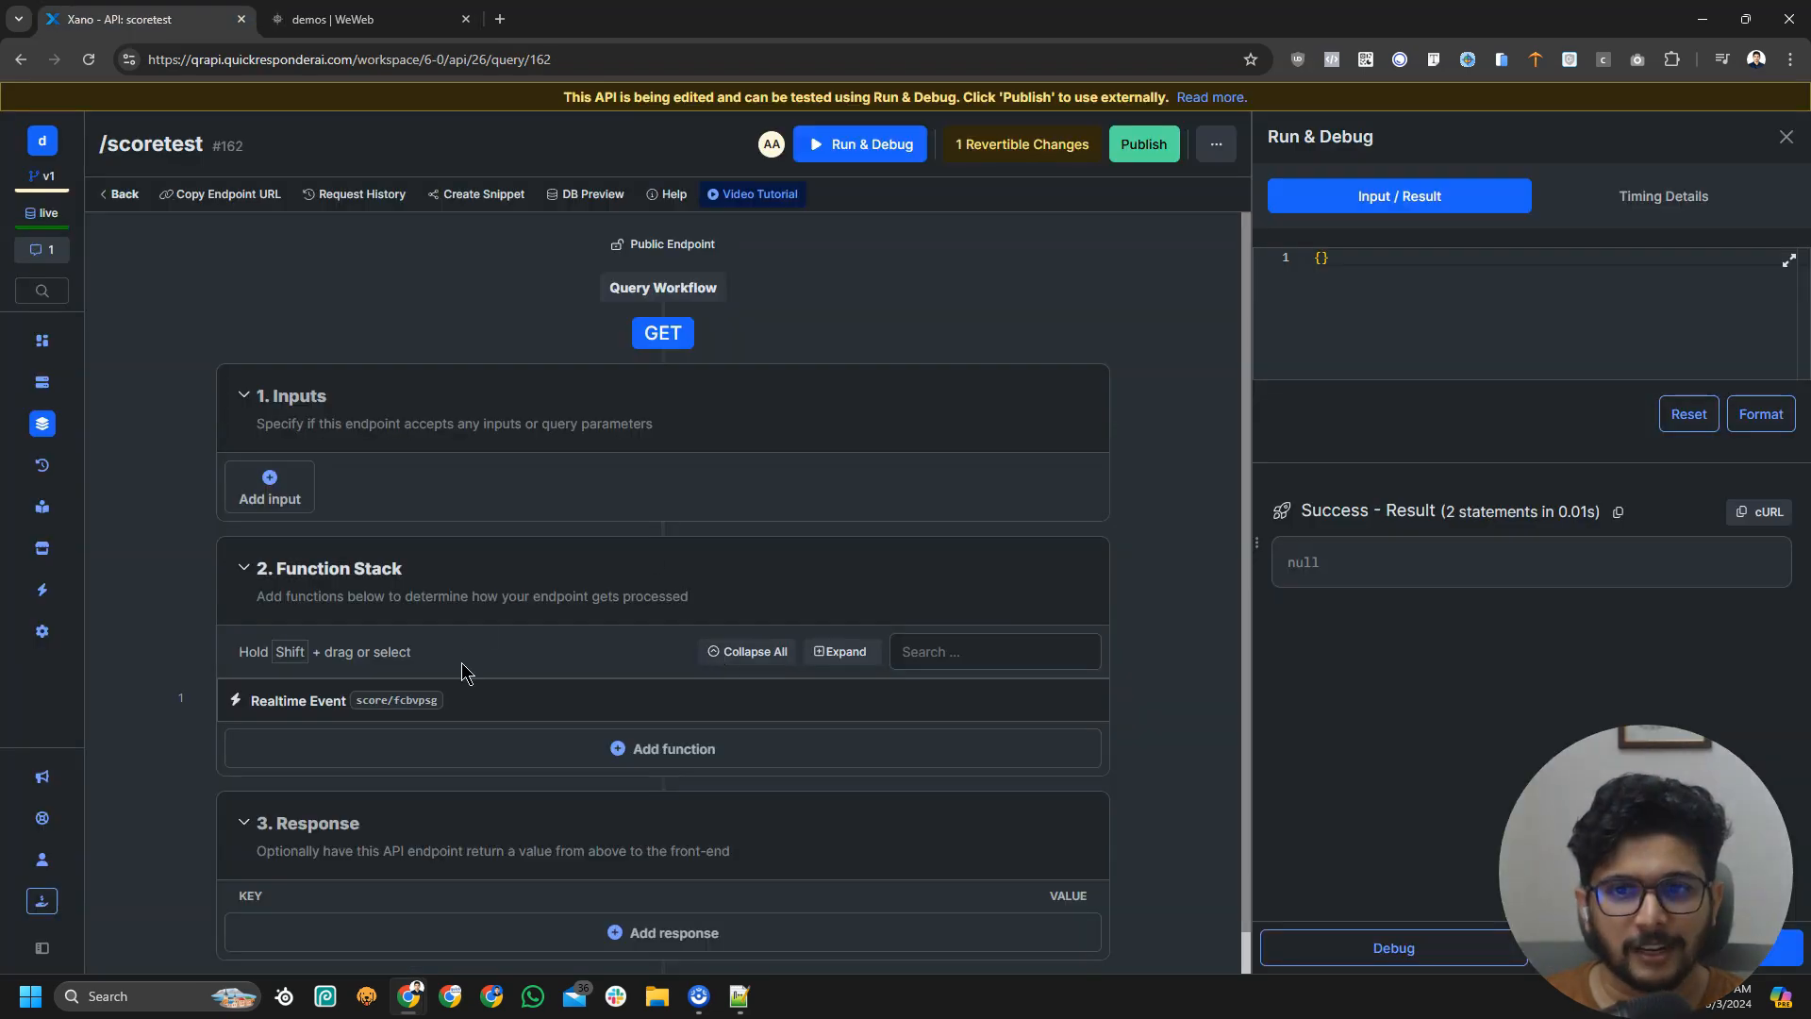
Set the Realtime Event's new_score value to 4 and save it
click(589, 715)
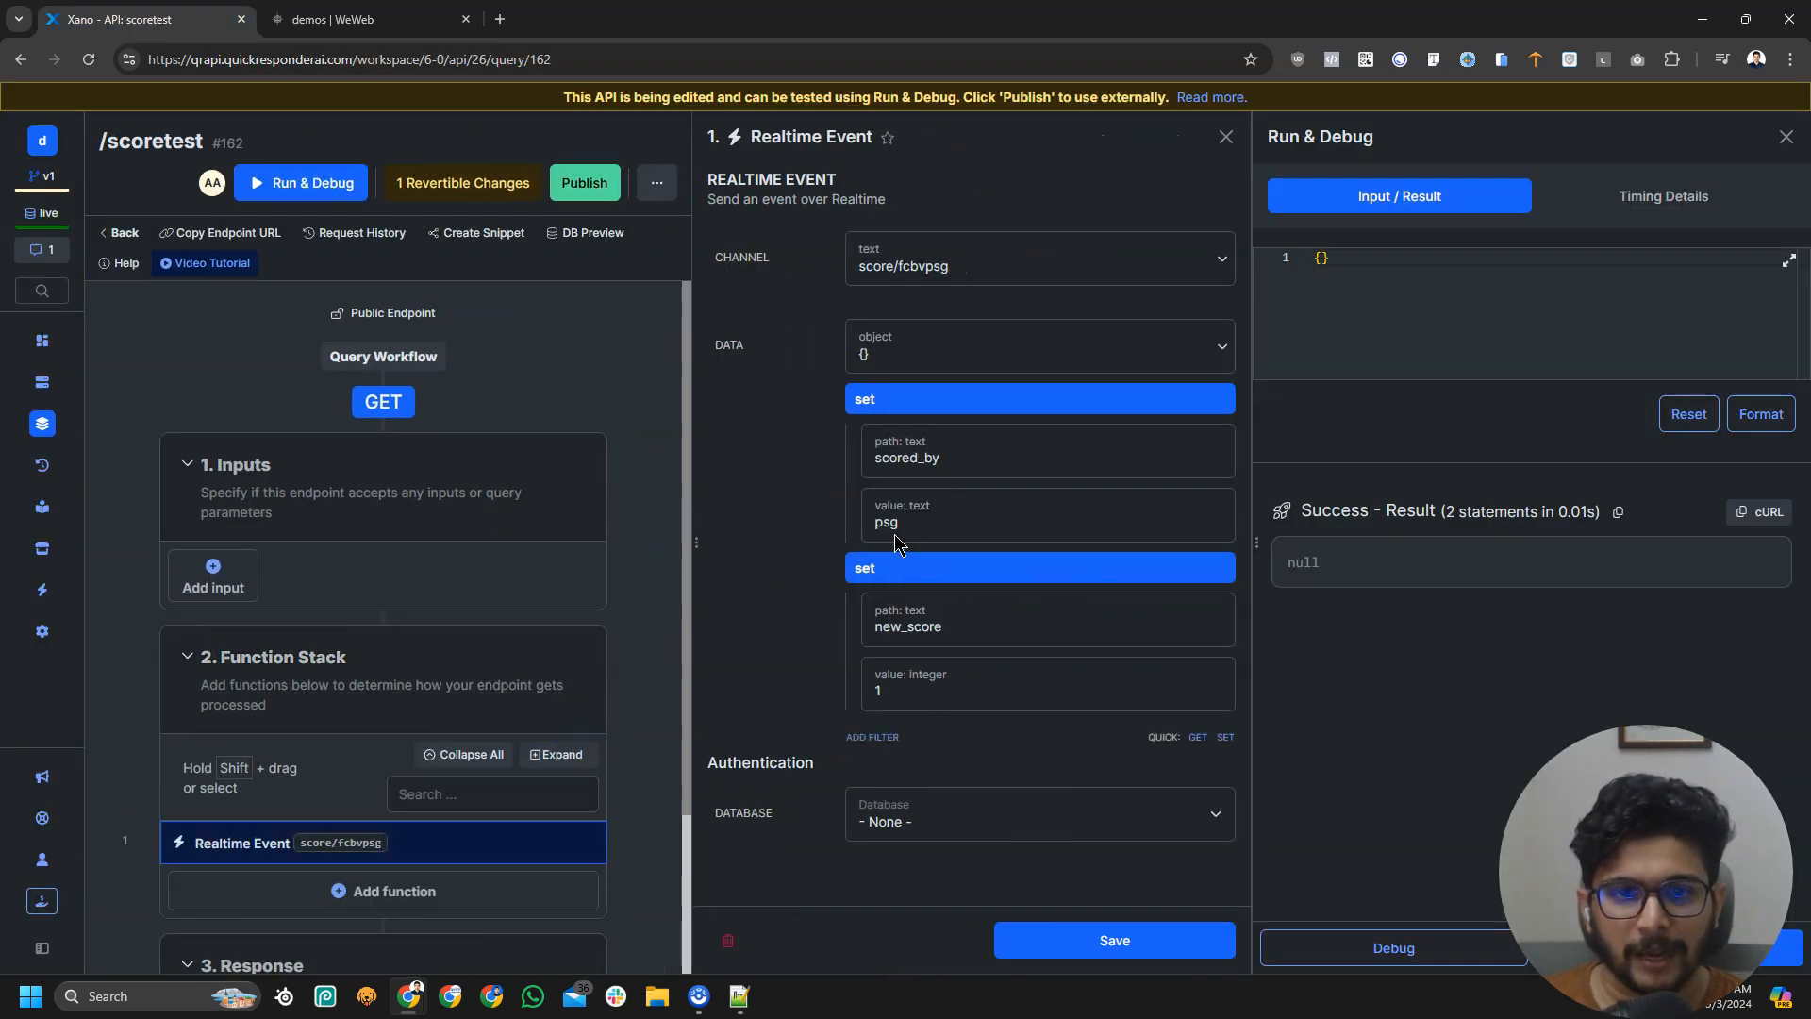
click(897, 703)
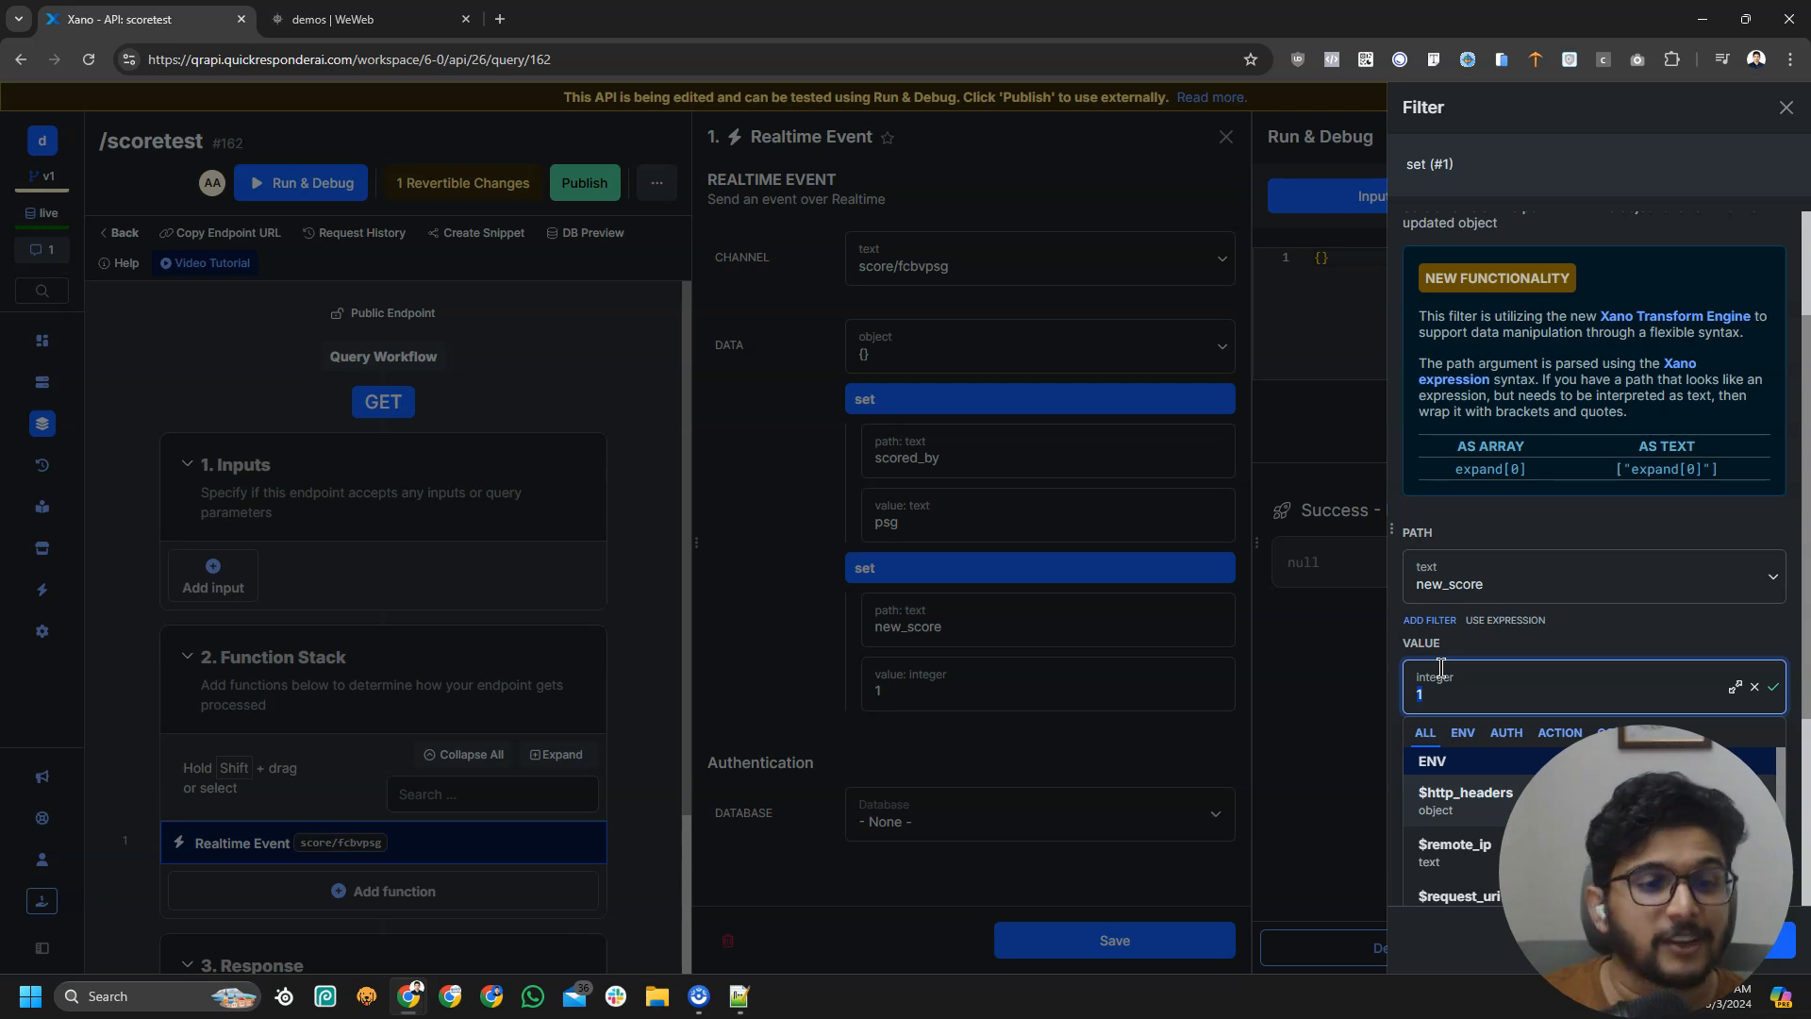
text(4)
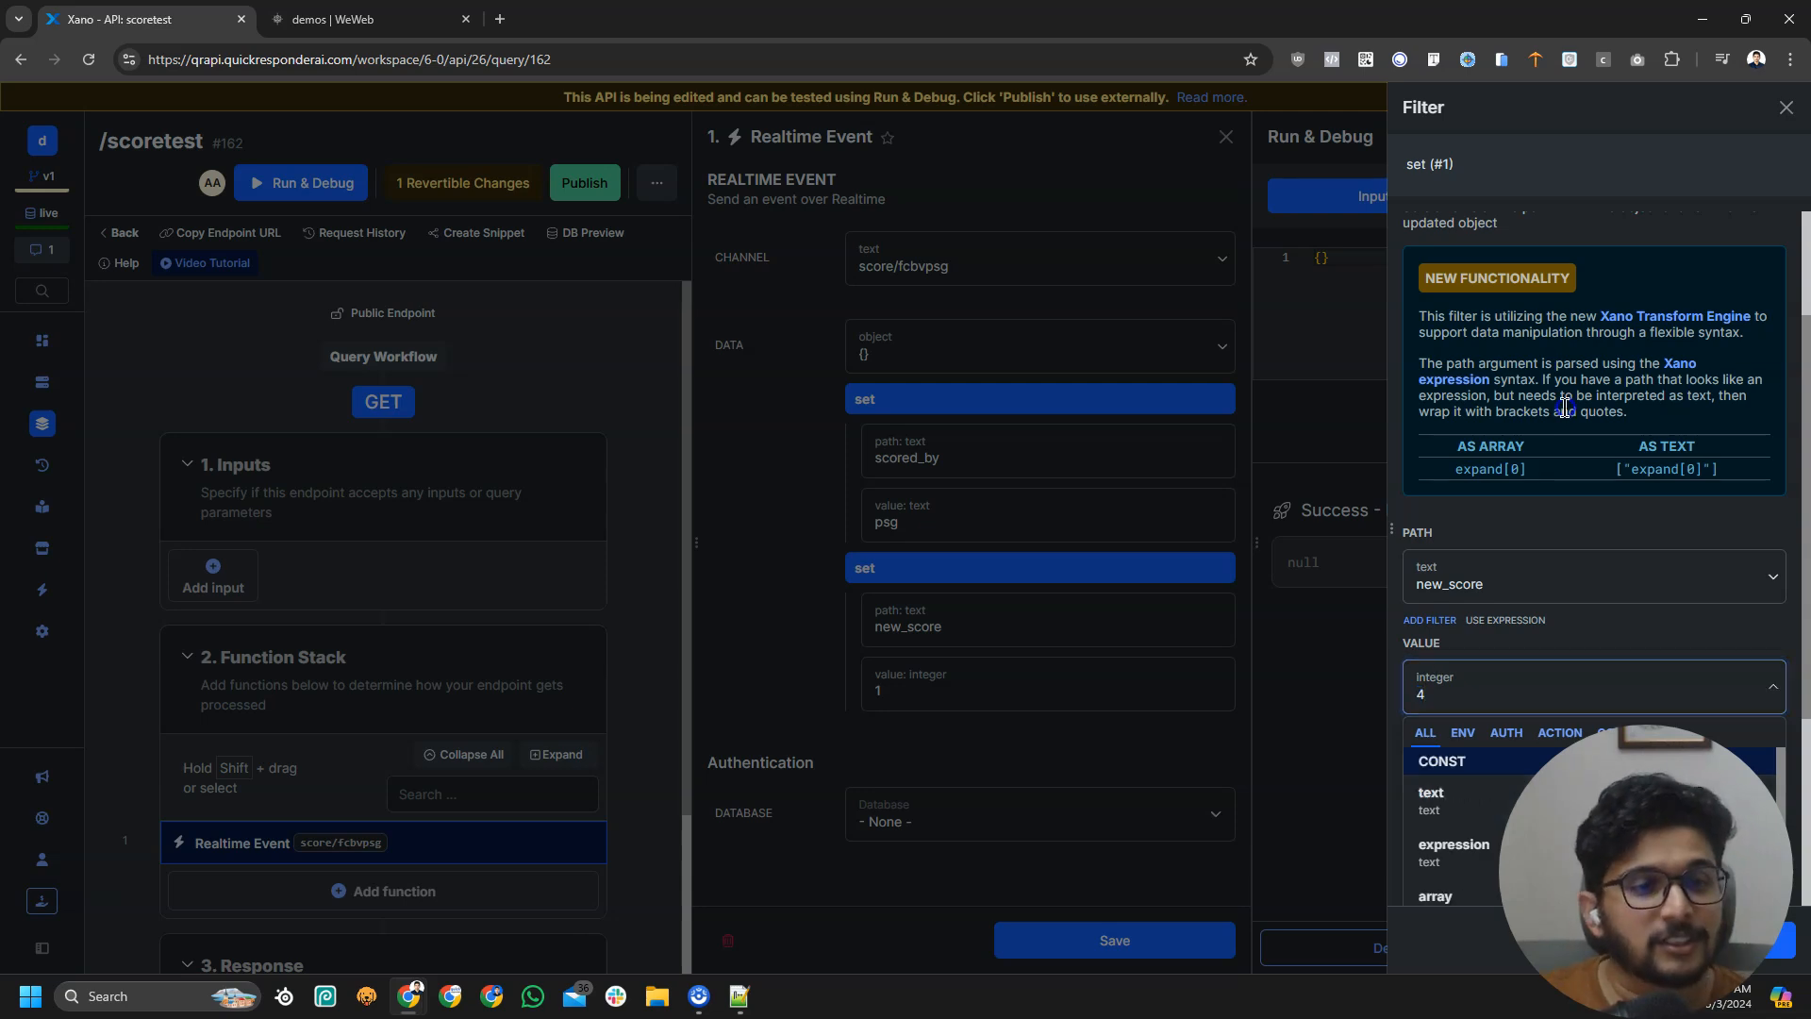
key(Return)
click(1113, 941)
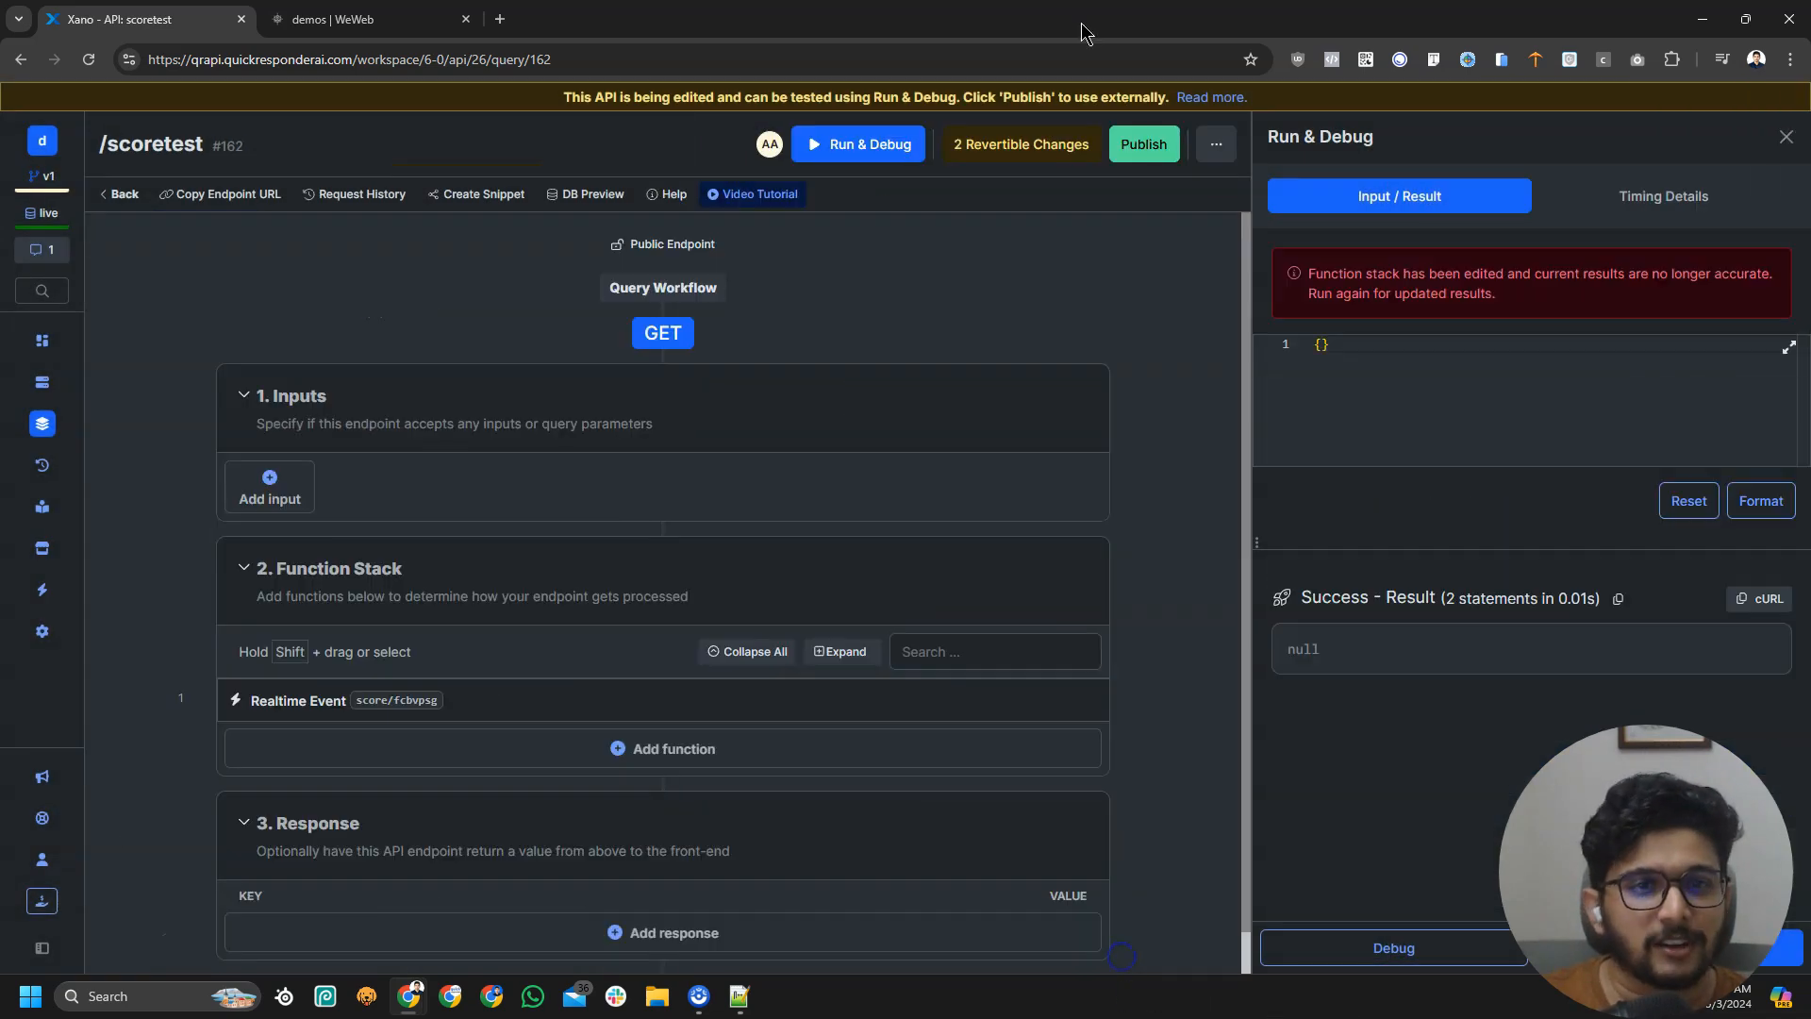
Publish the scoretest endpoint draft and return to WeWeb
click(1143, 149)
click(1752, 940)
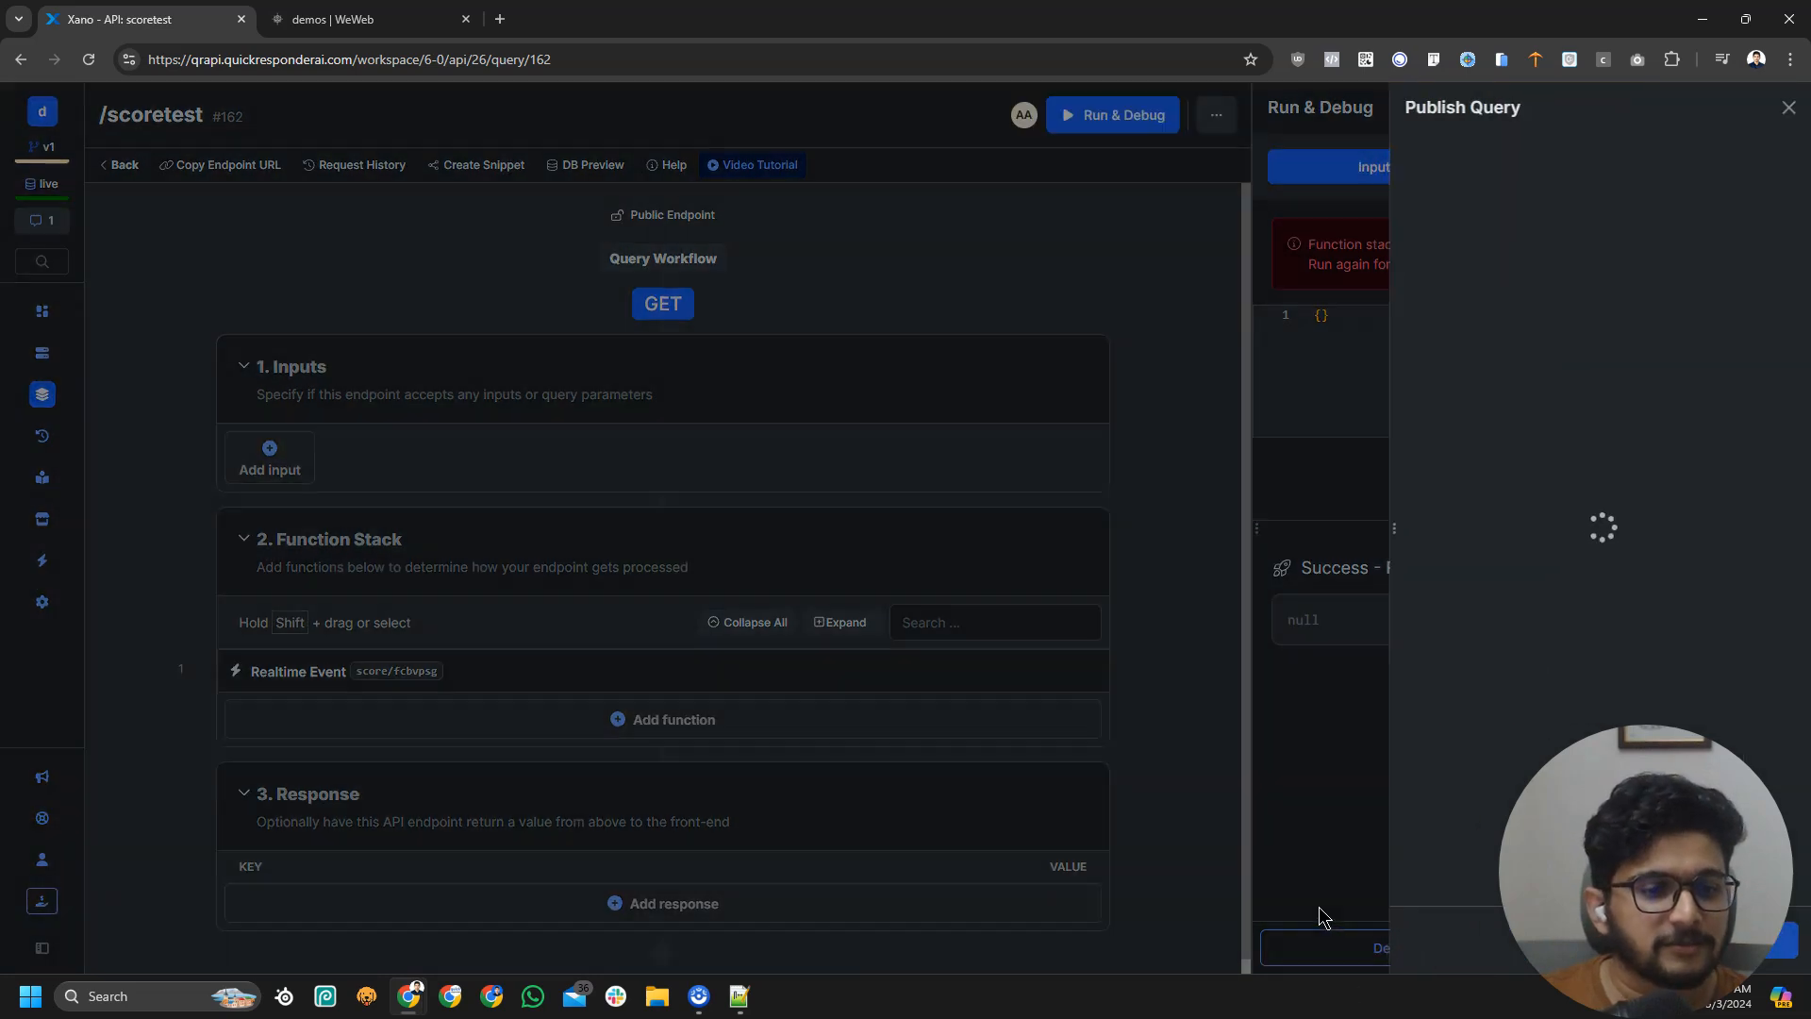
click(359, 19)
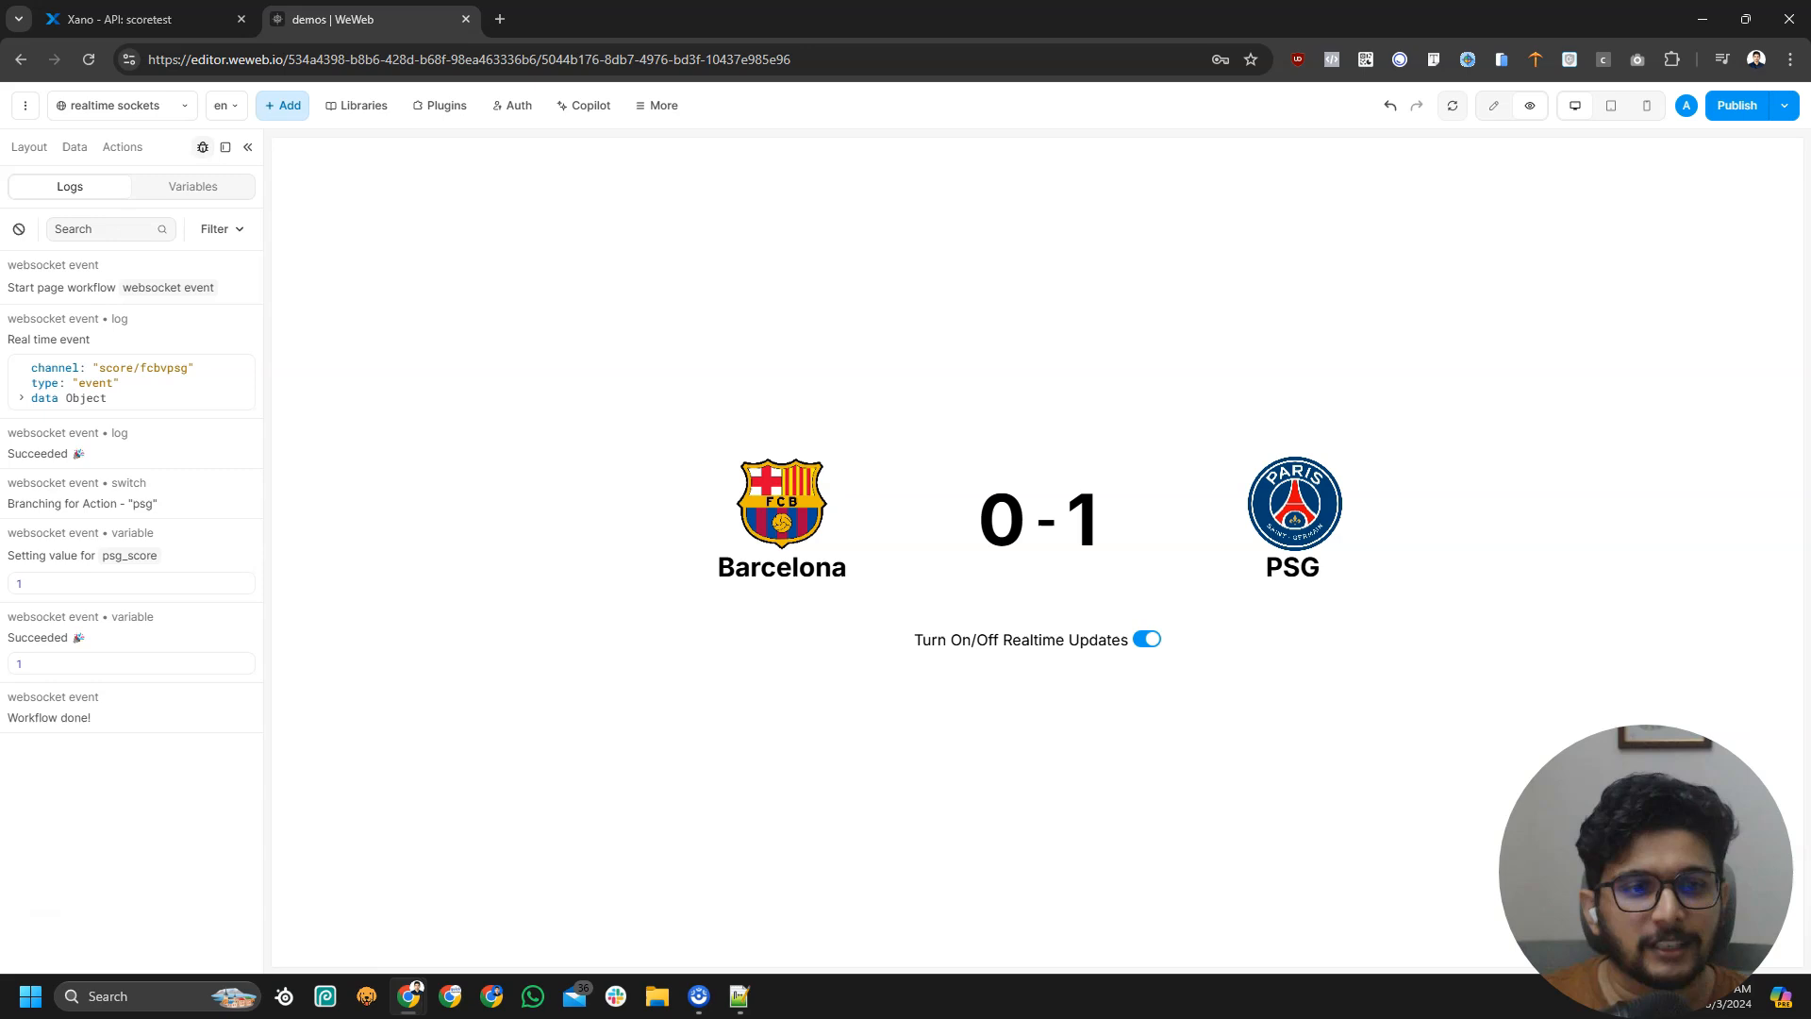
Watch the scoreboard update live to 0 - 4, then bring up the page's workflows
drag(1049, 511, 1404, 490)
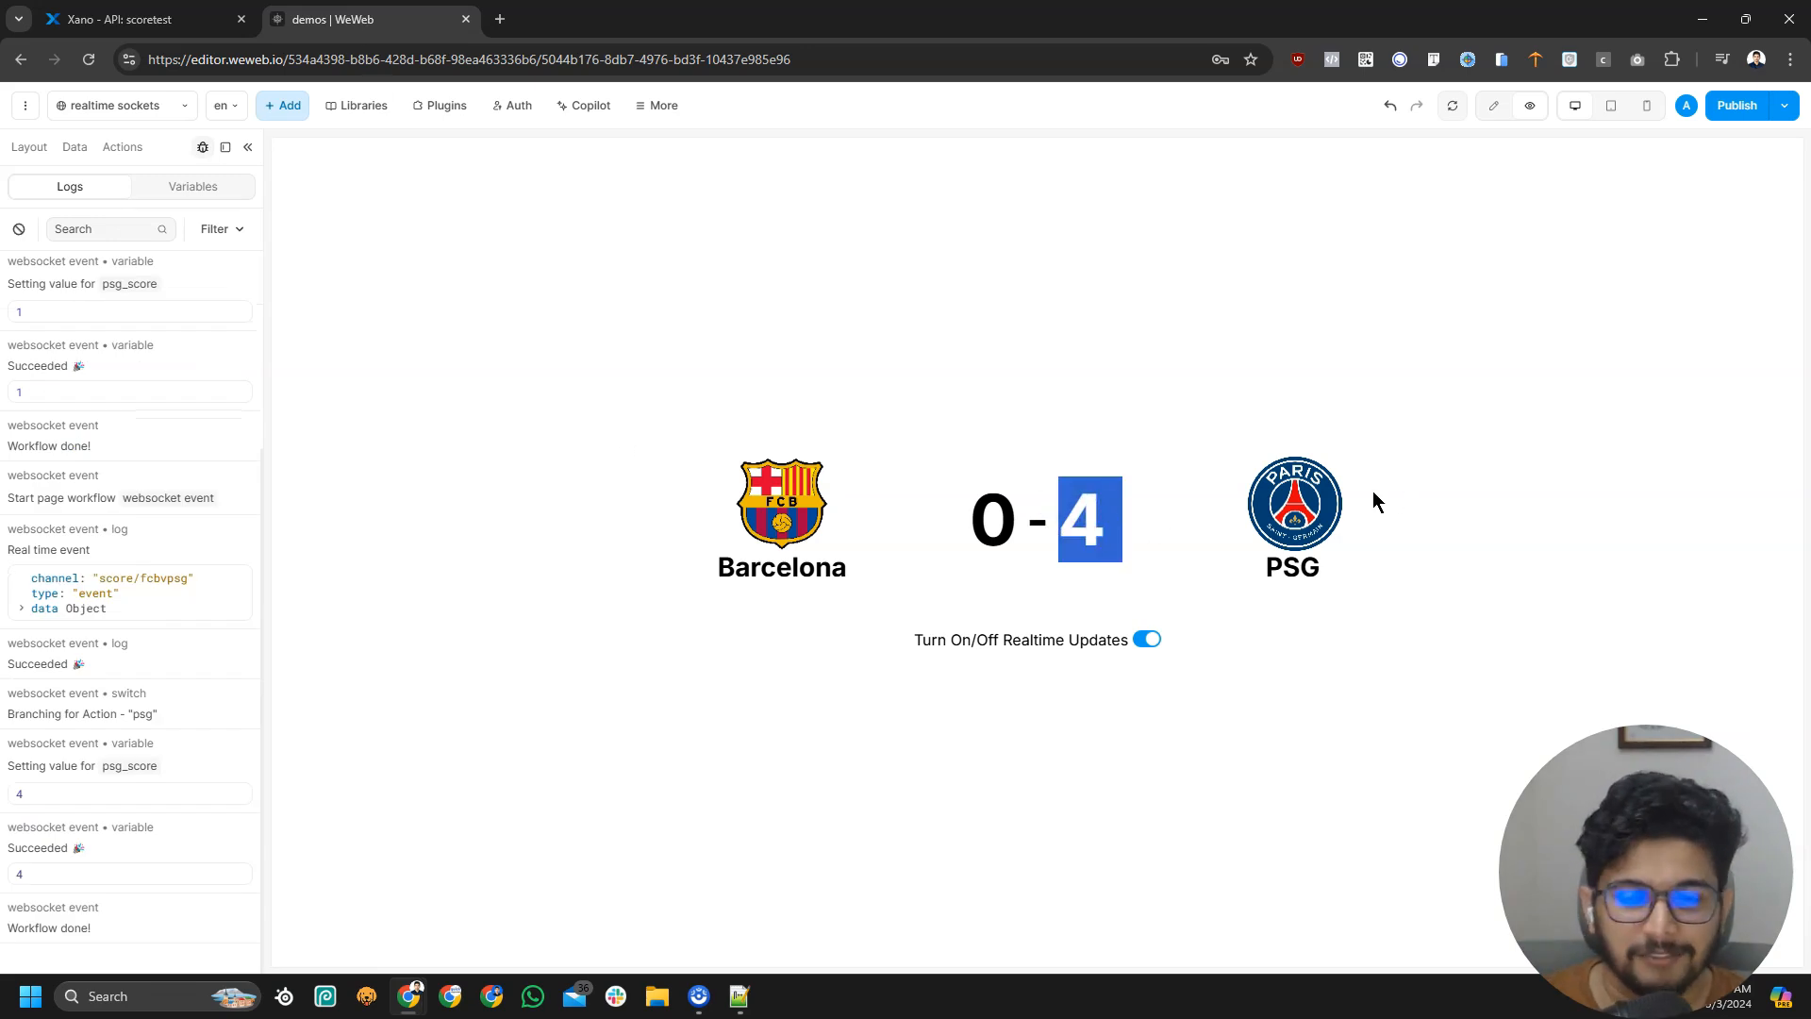
click(1374, 493)
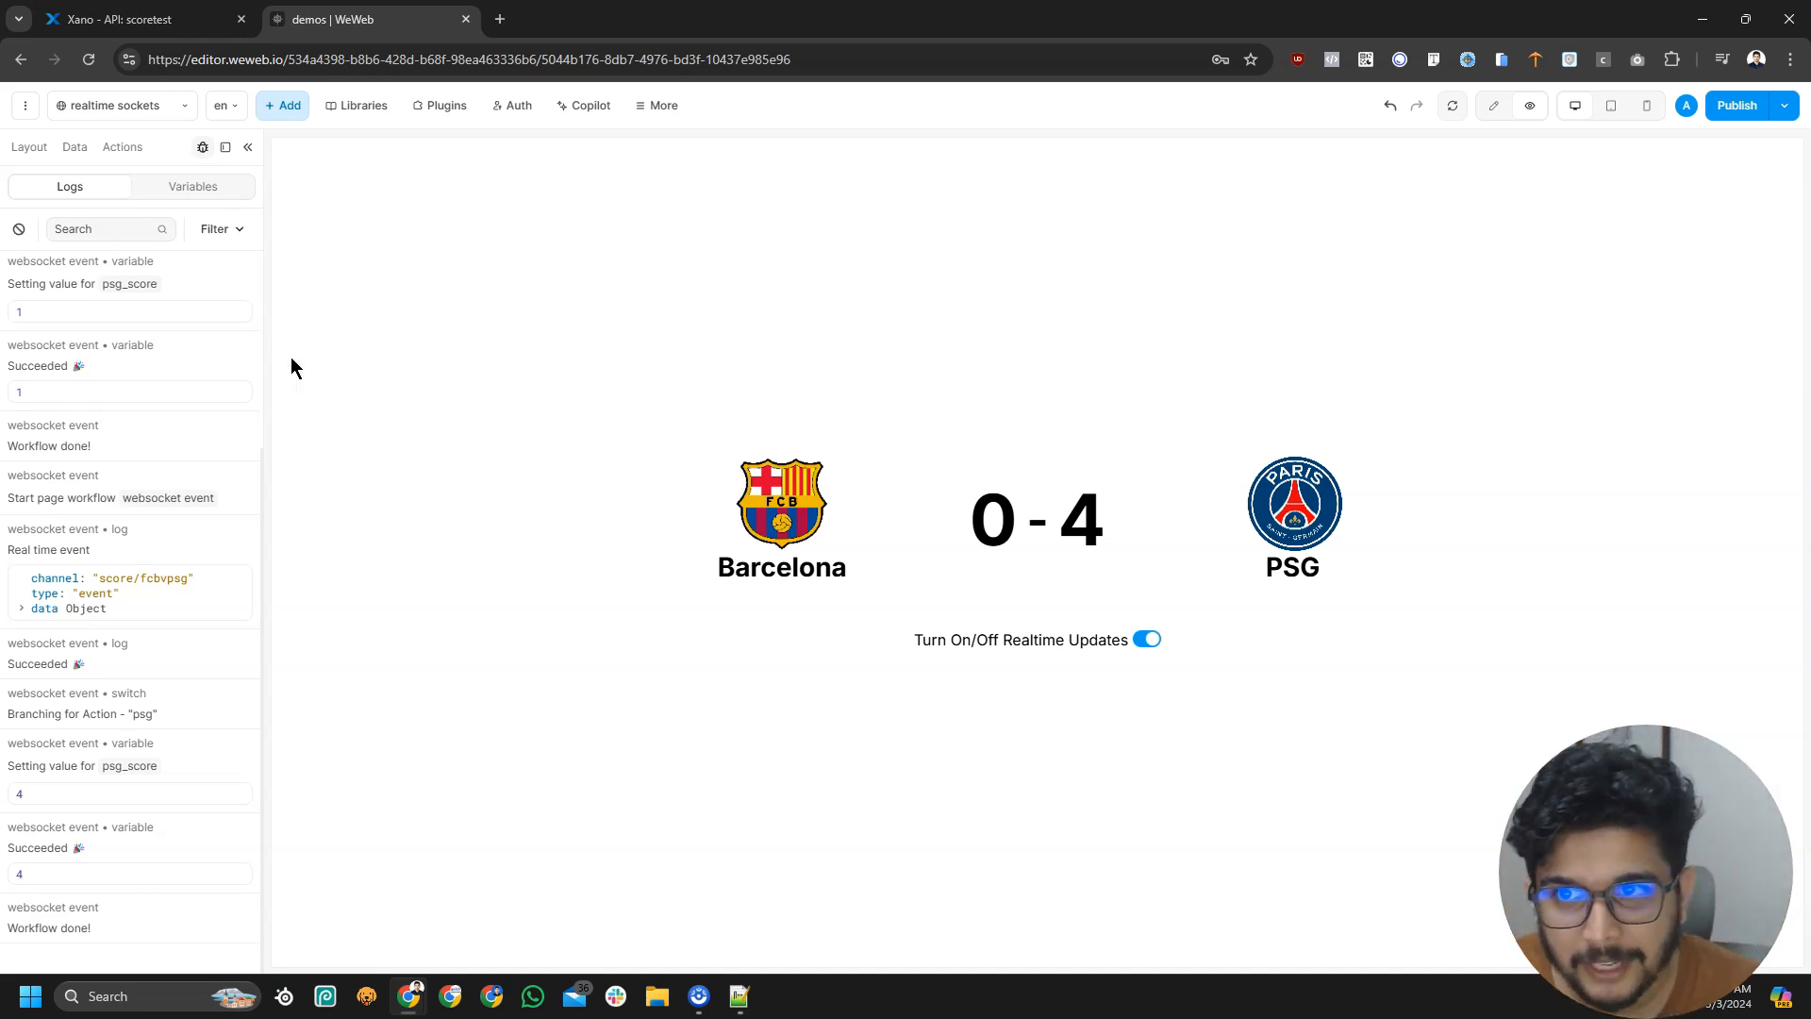
click(152, 109)
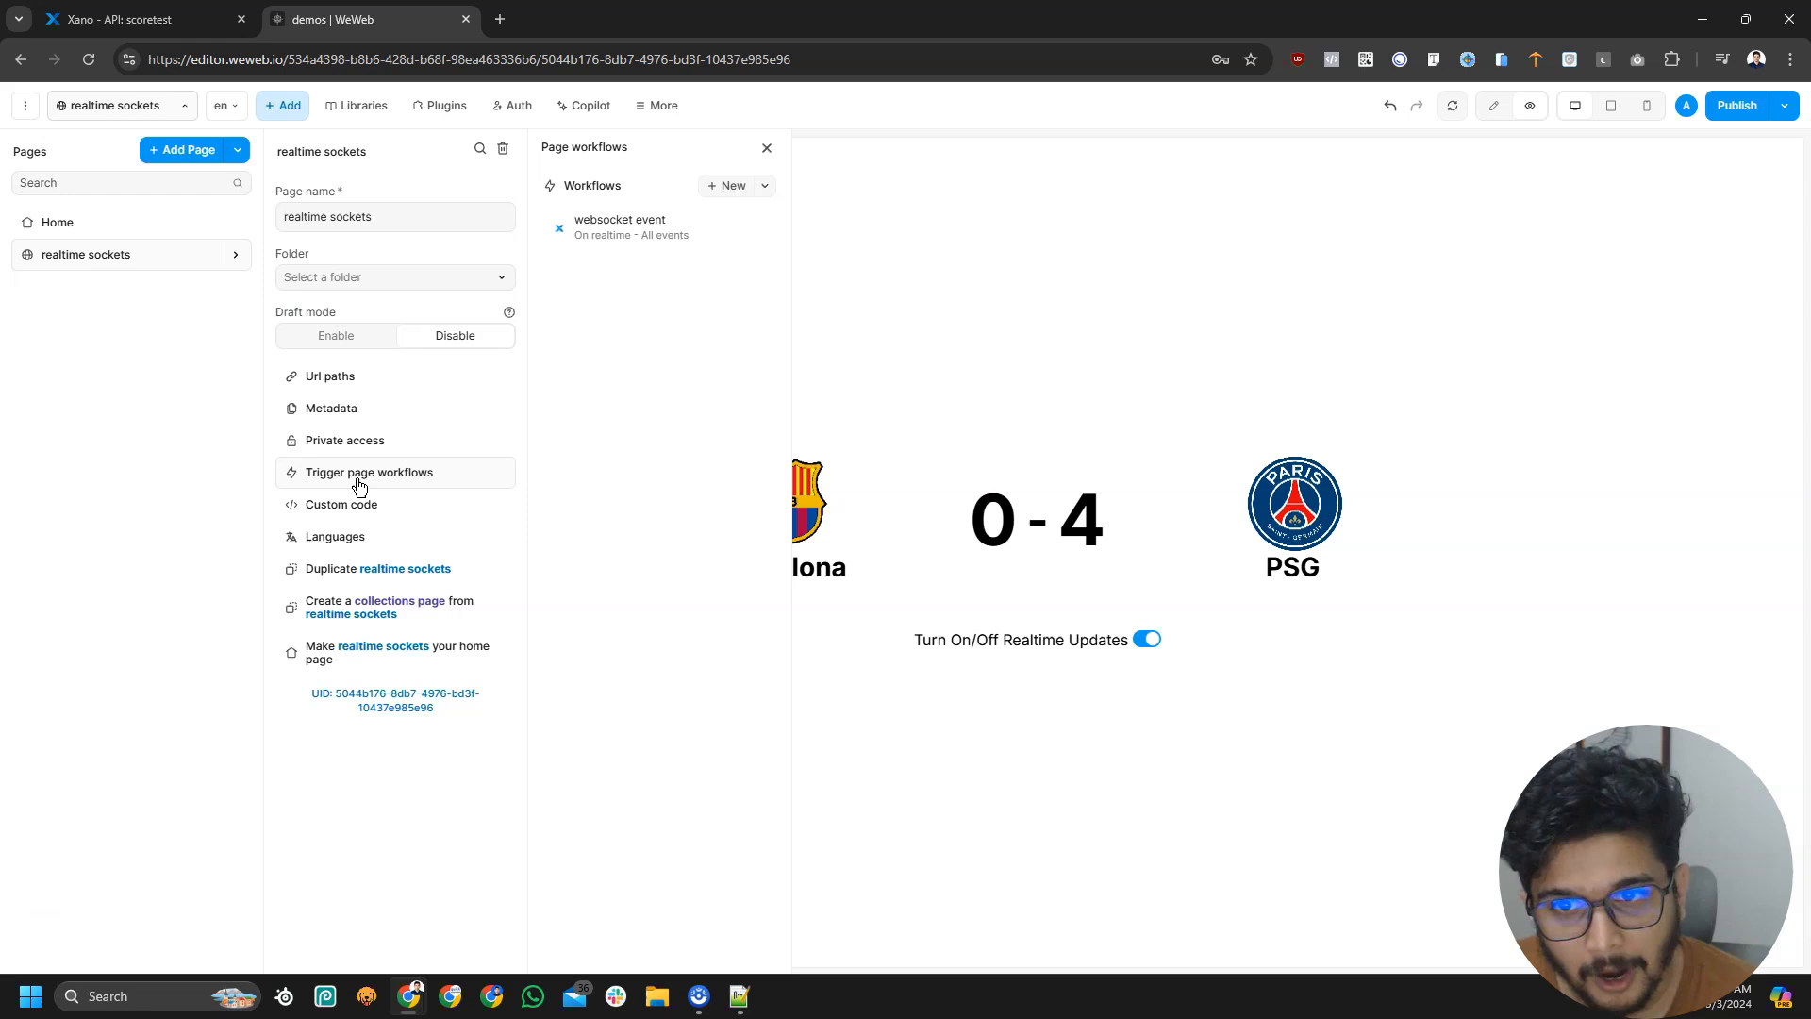
Open the websocket event workflow and delete its Log action
click(637, 243)
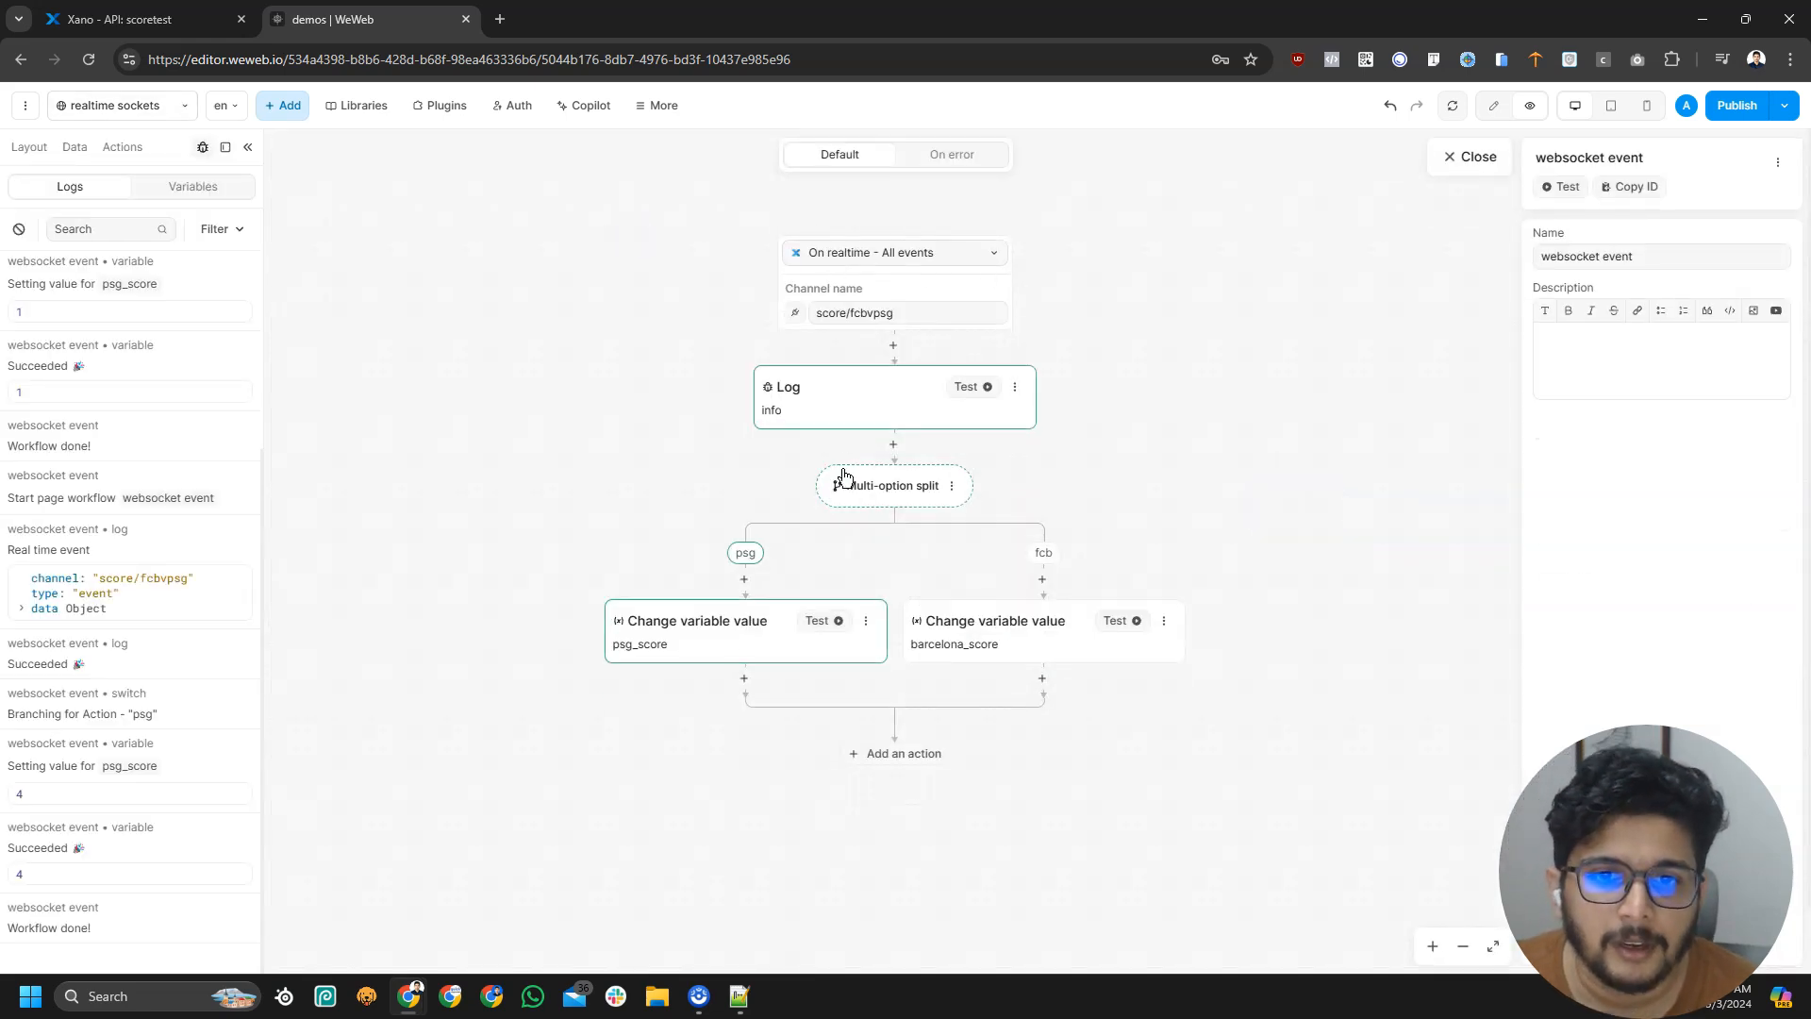
click(1015, 387)
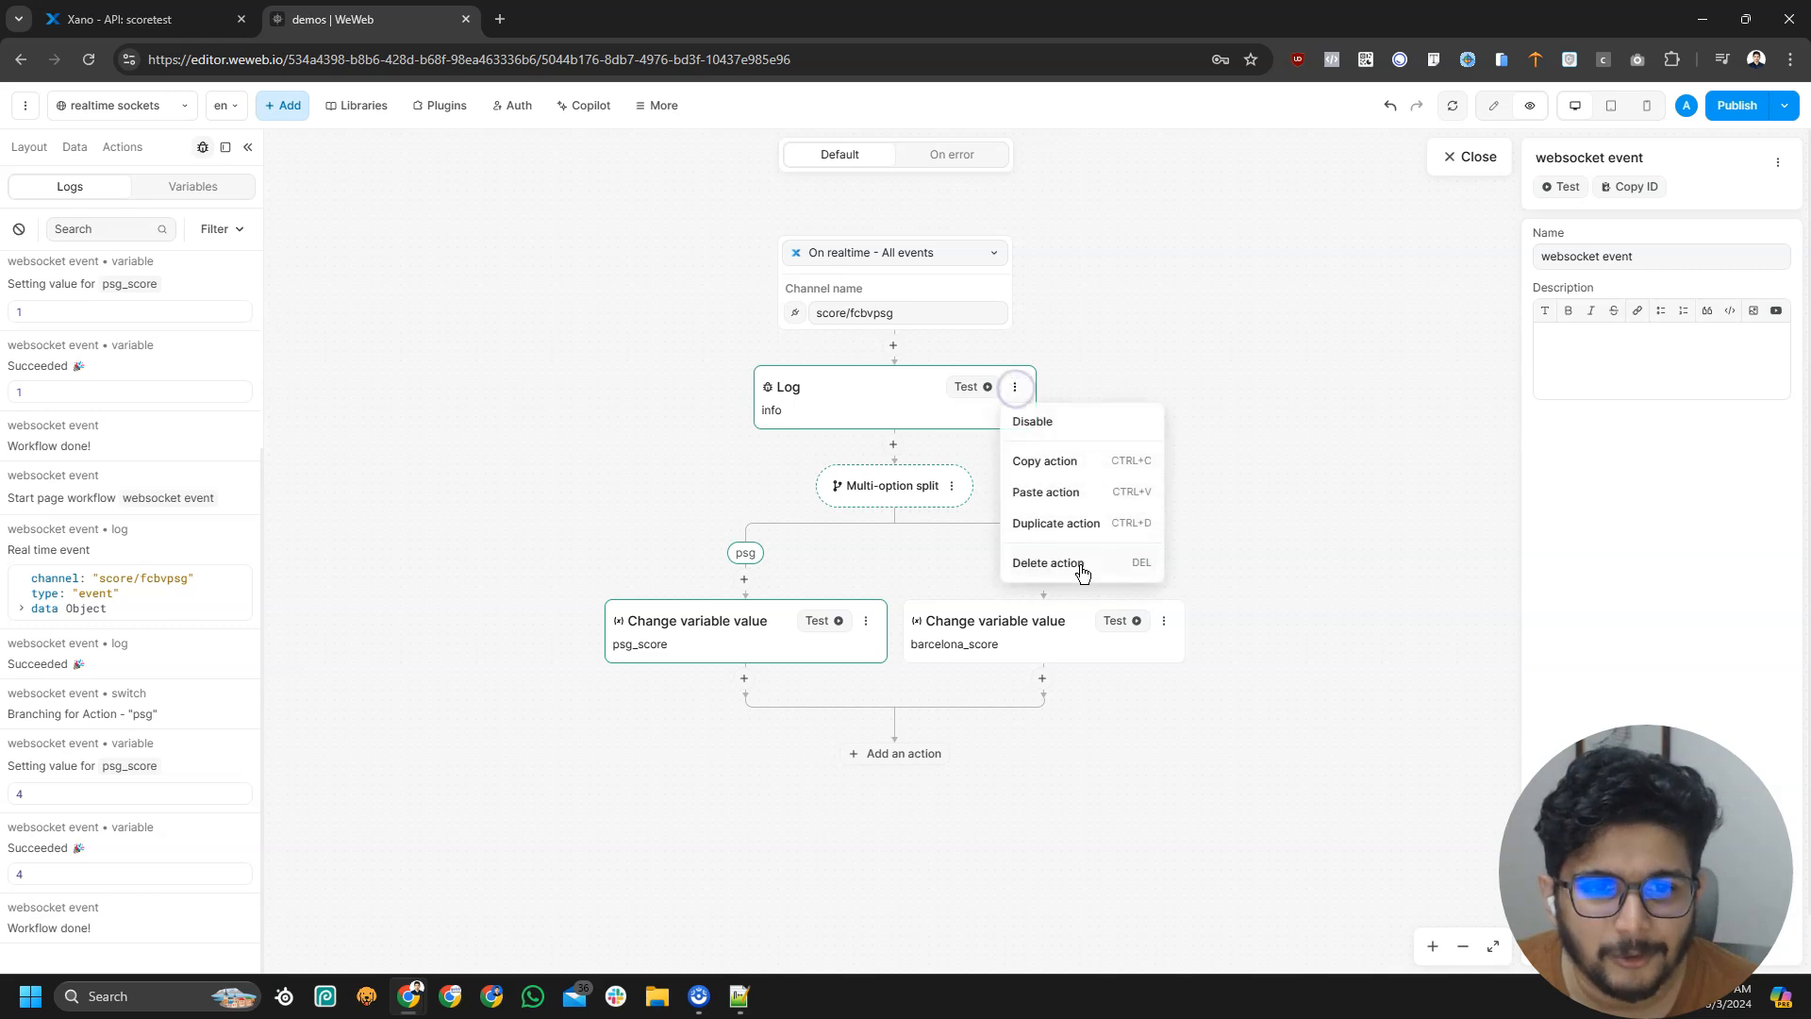
click(1068, 569)
Review the split's condition formula and its psg and fcb branches, then close the workflow
click(891, 397)
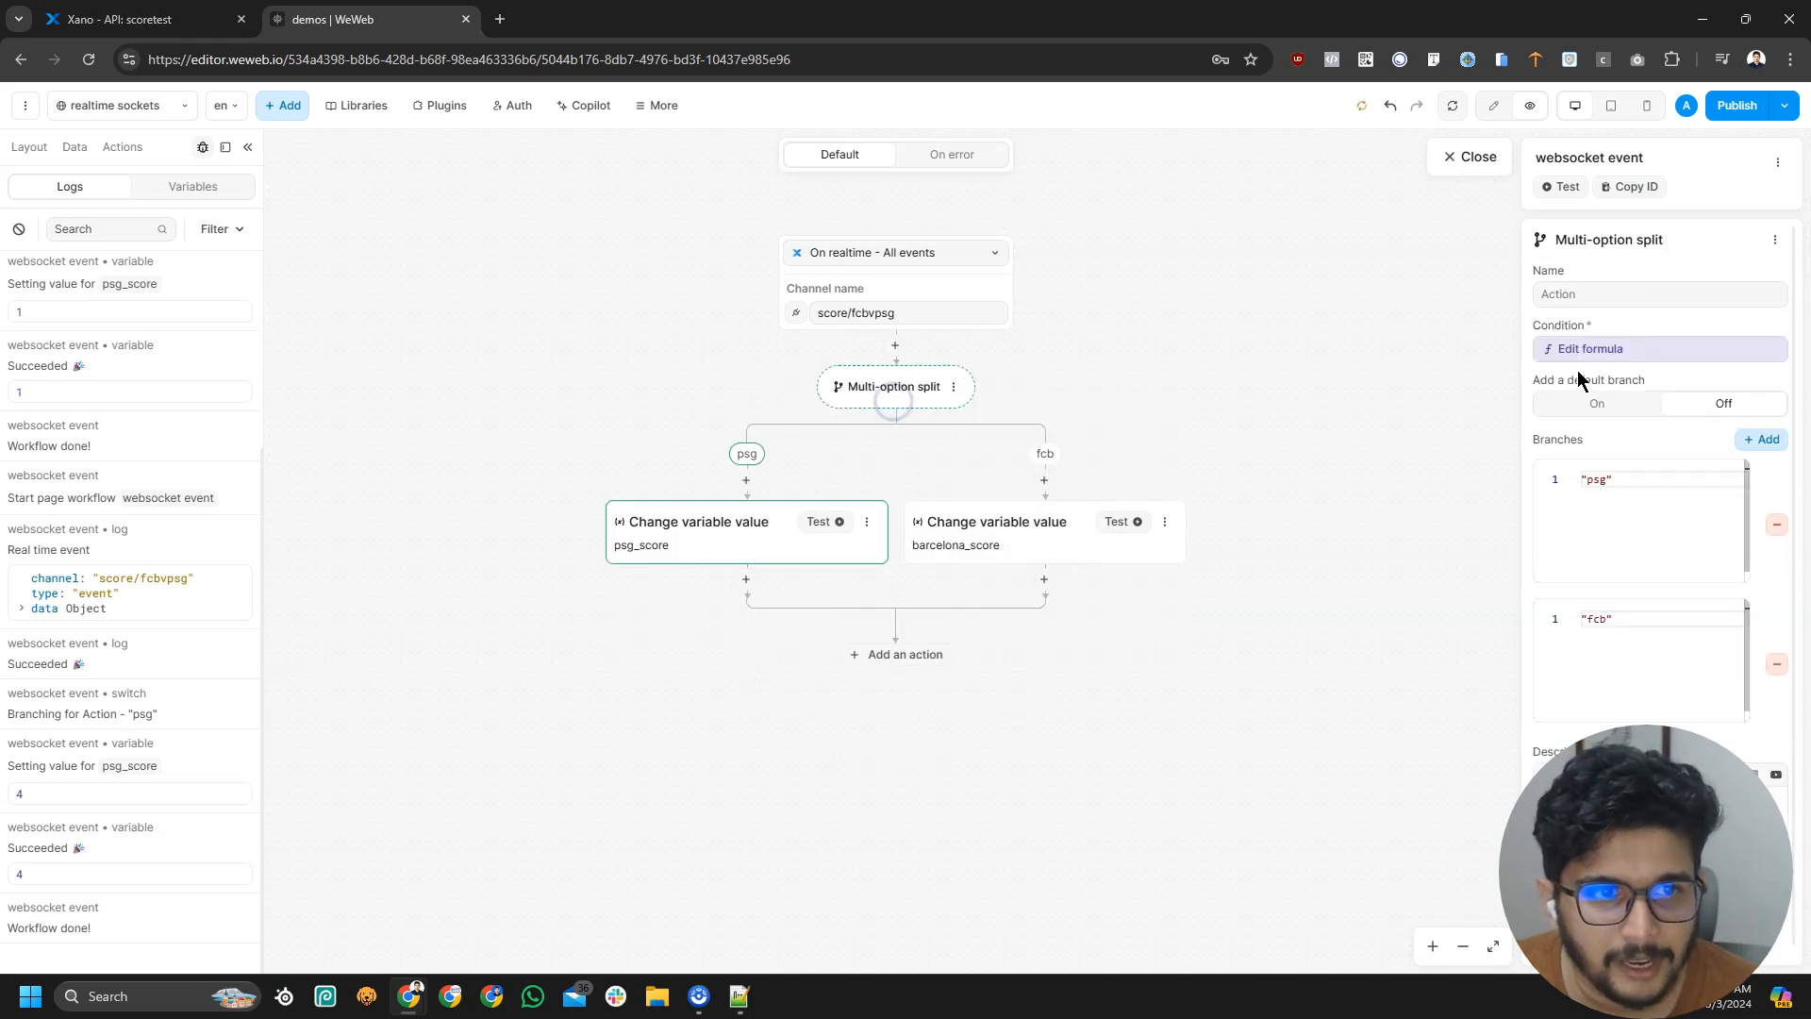
double_click(1606, 336)
click(1610, 347)
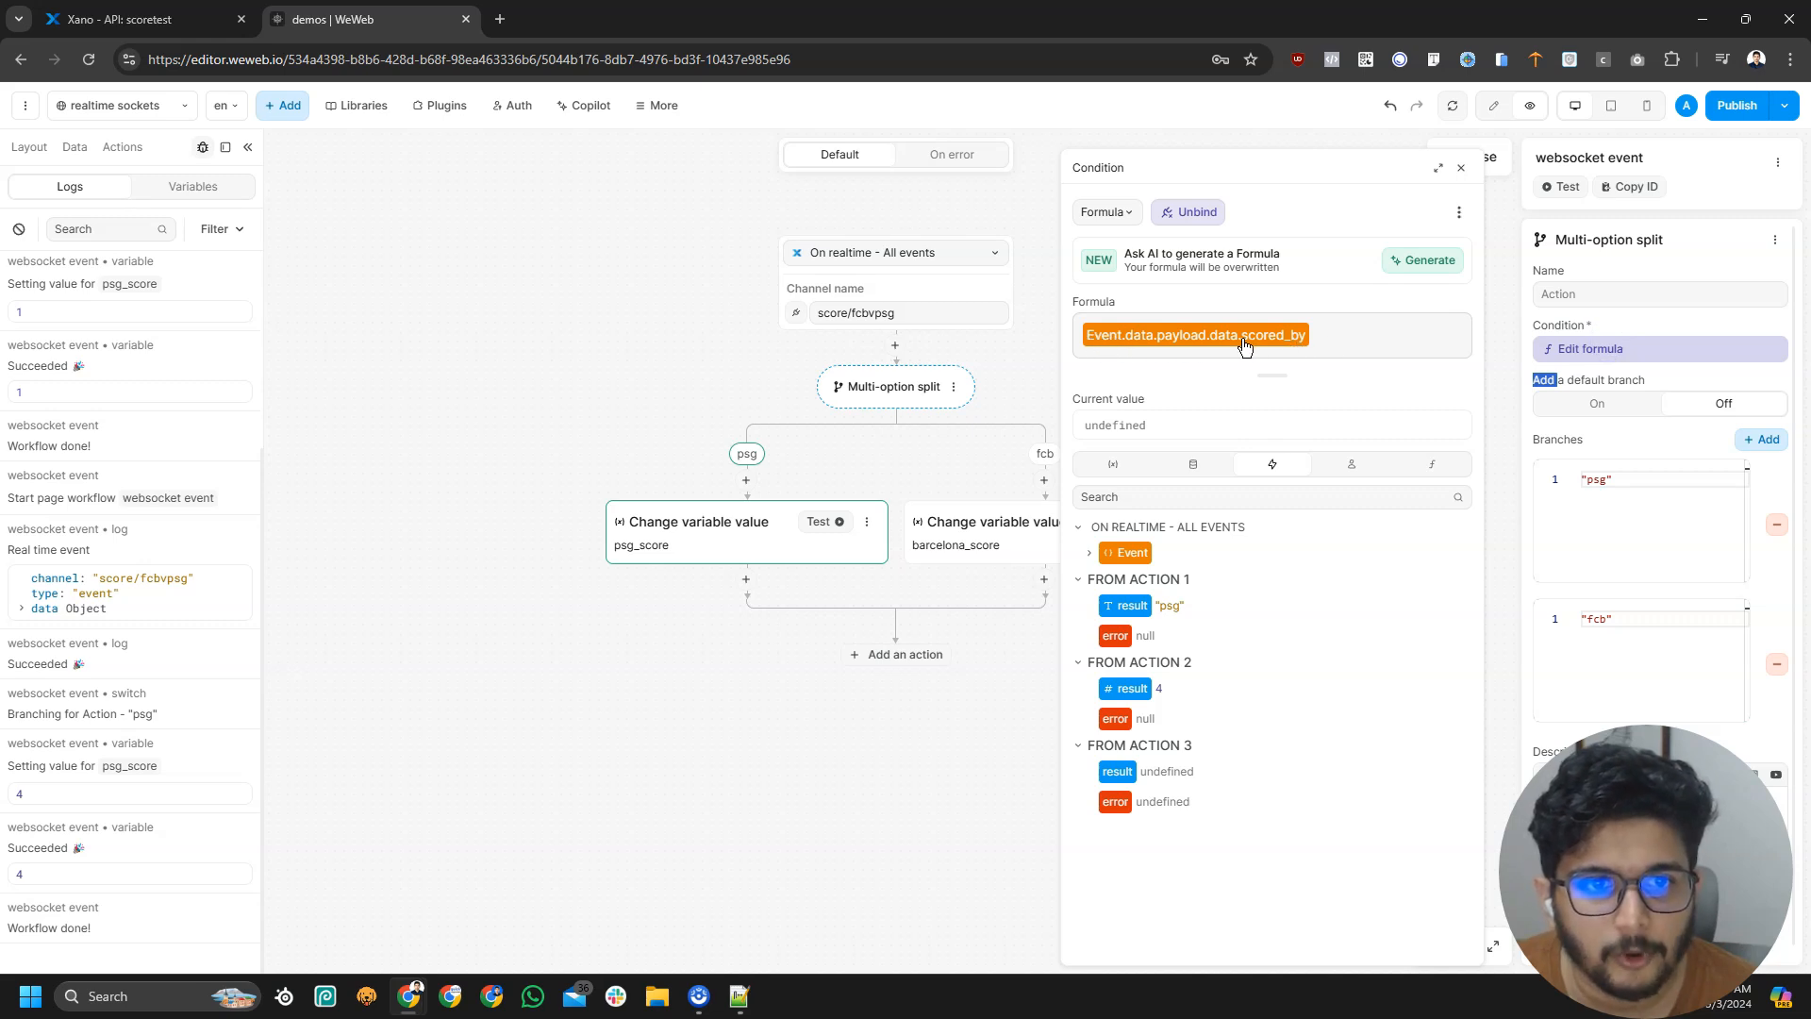
click(1626, 351)
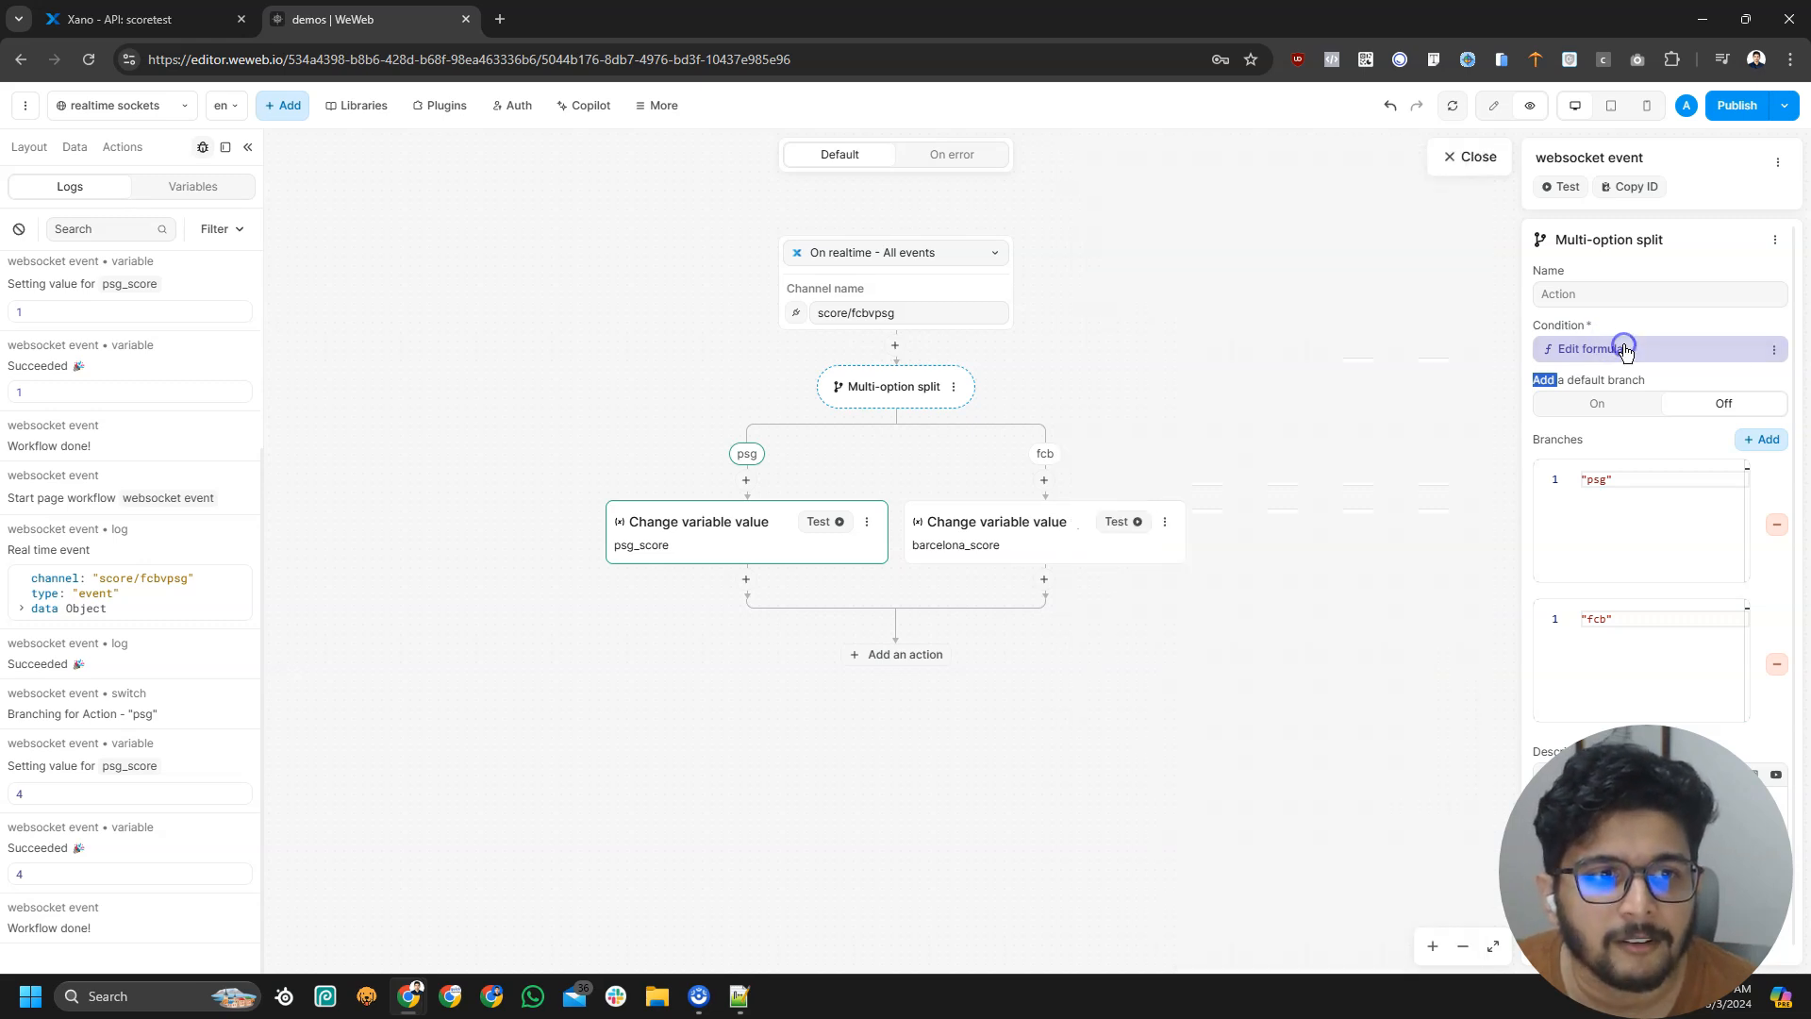
click(1655, 474)
drag(1655, 473, 1574, 477)
drag(1622, 619, 1571, 620)
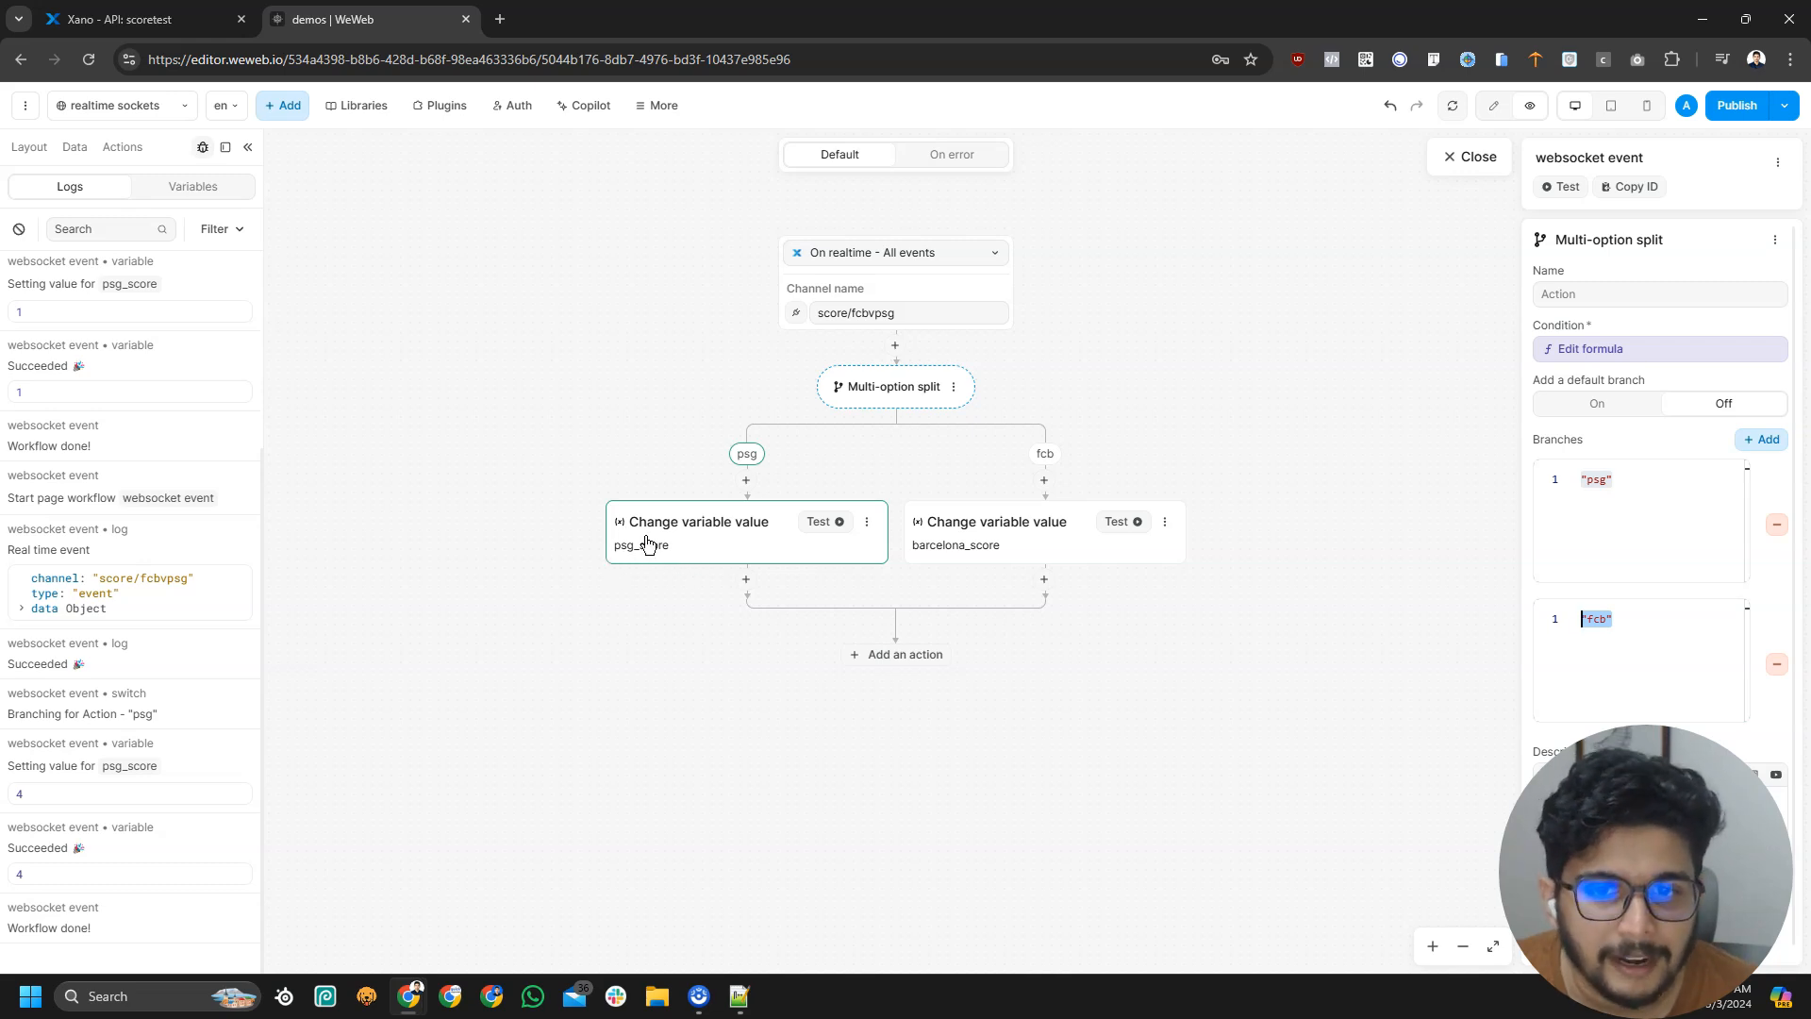
click(1030, 546)
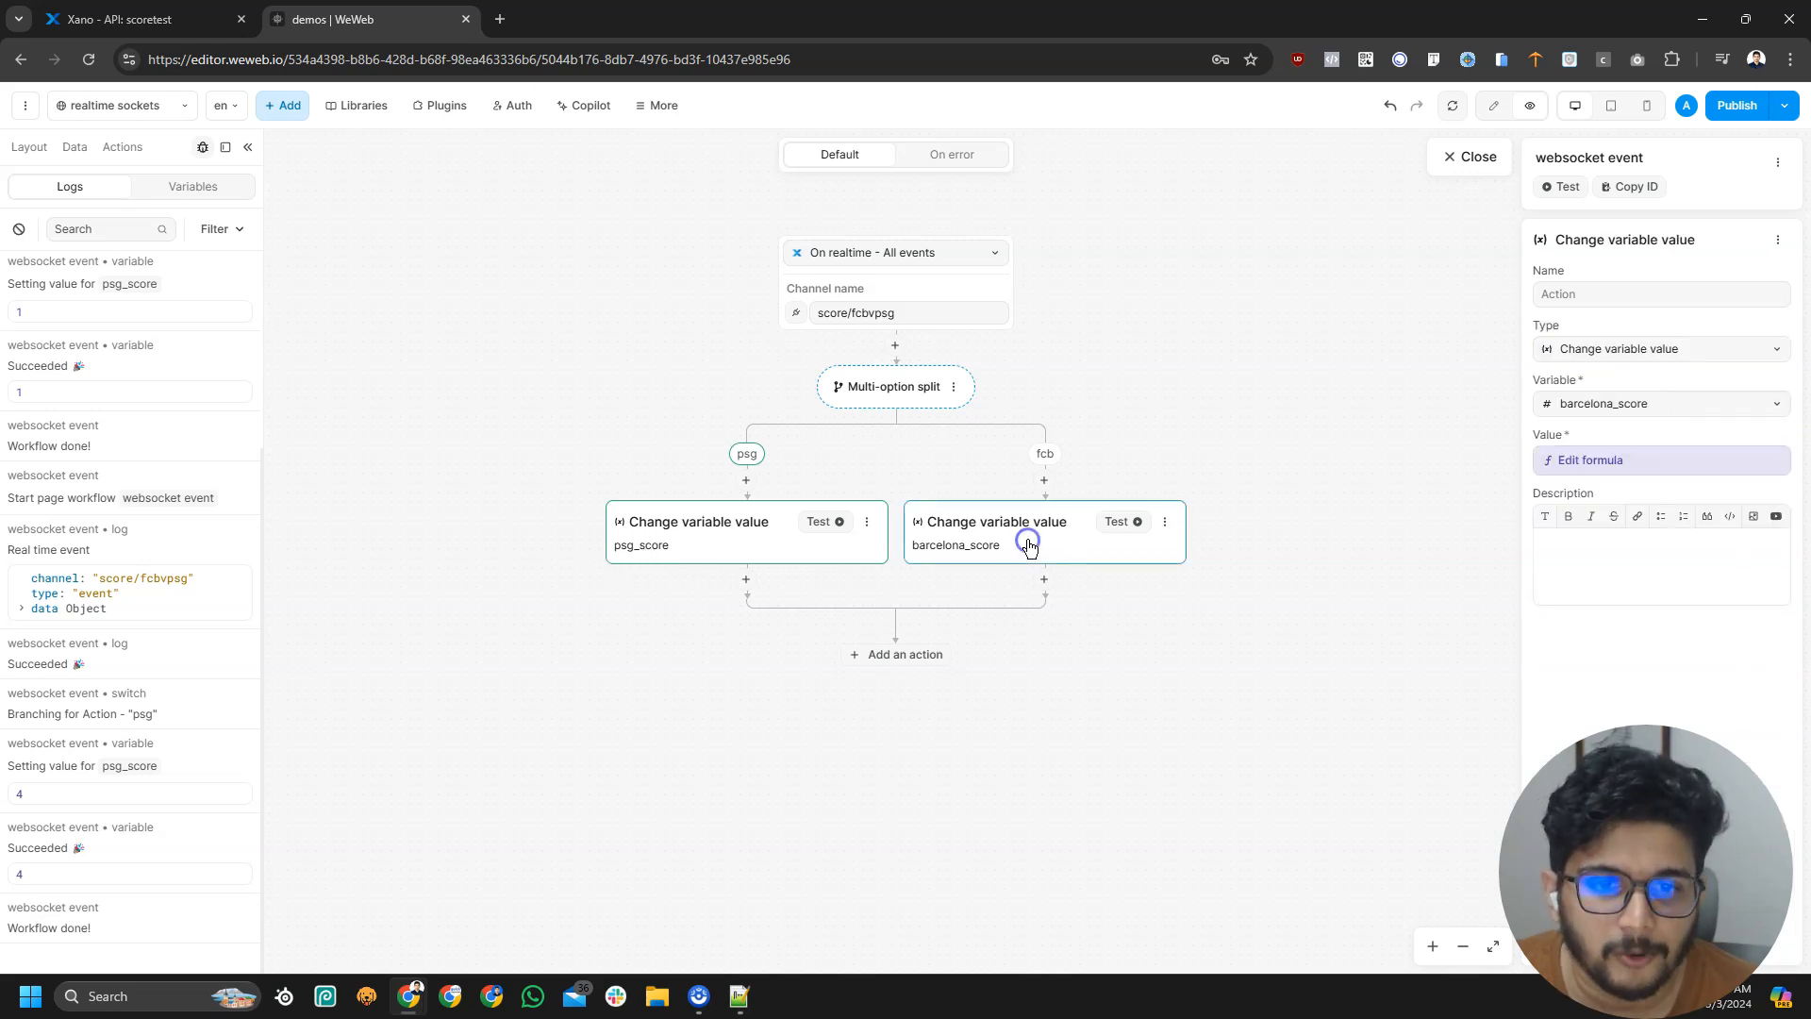
click(1488, 154)
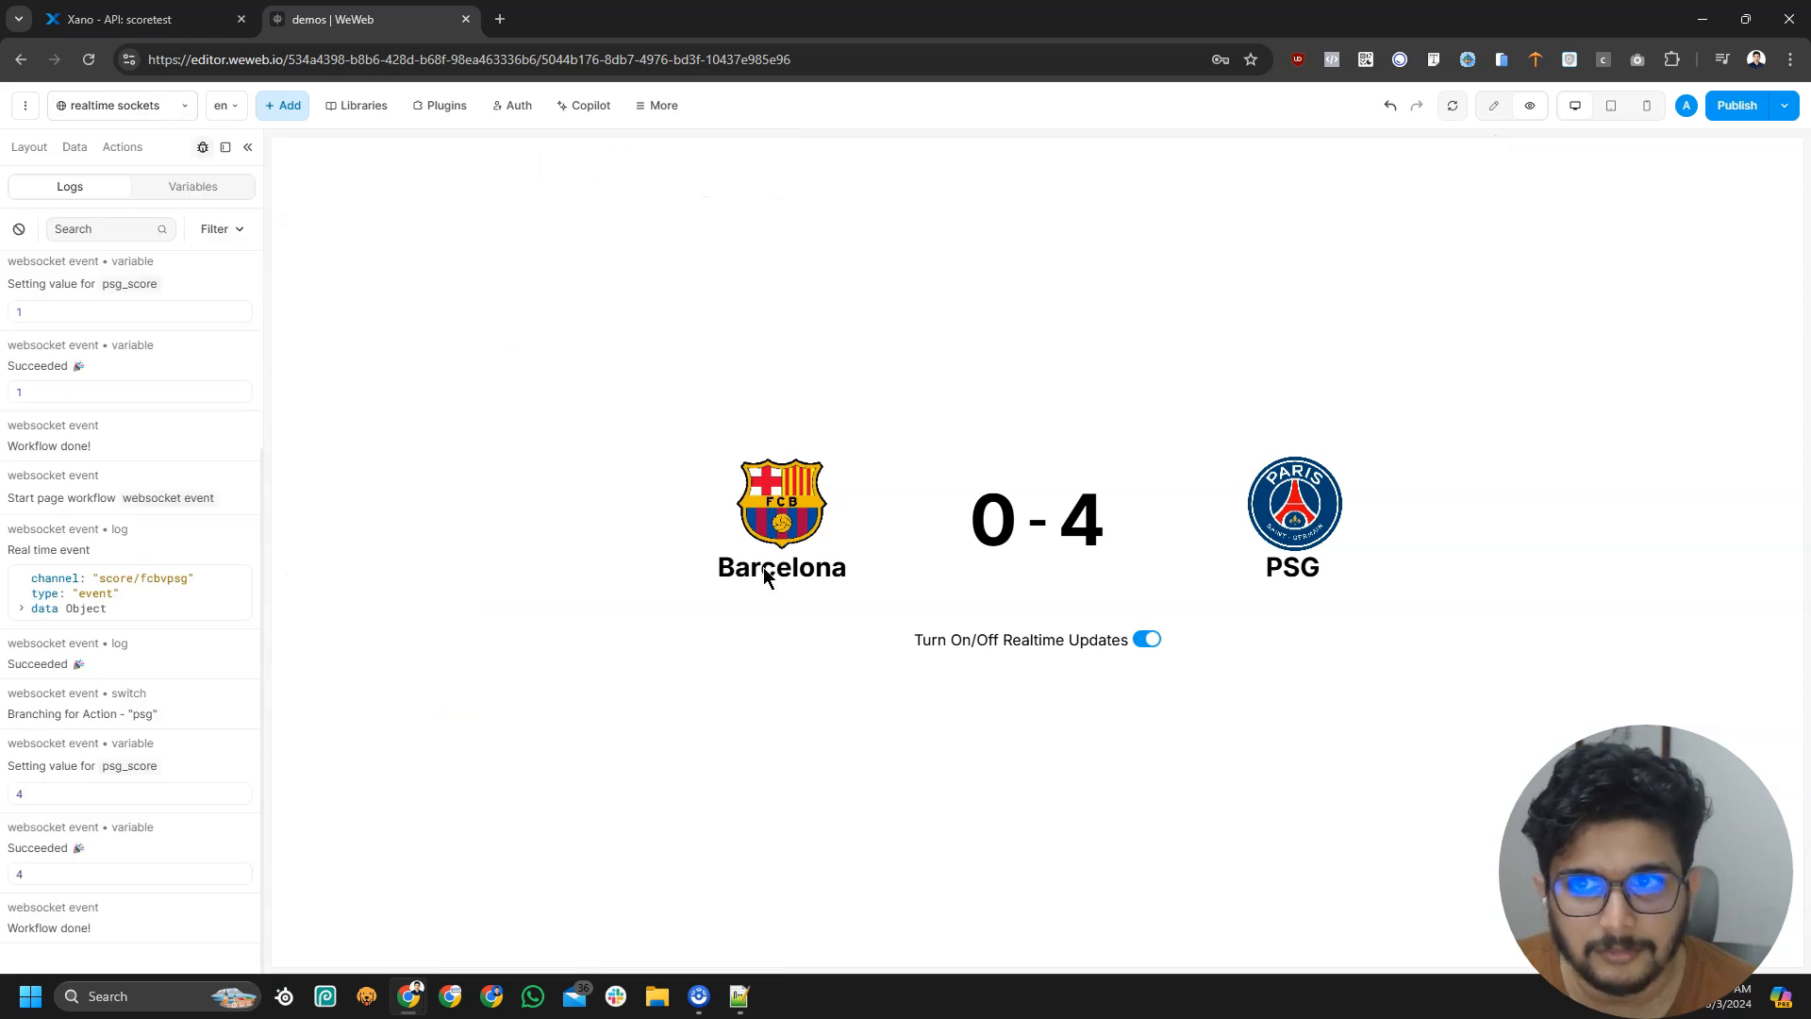
click(141, 19)
Place WeWeb beside Xano and change the Realtime Event's scored_by value to fcb
click(586, 671)
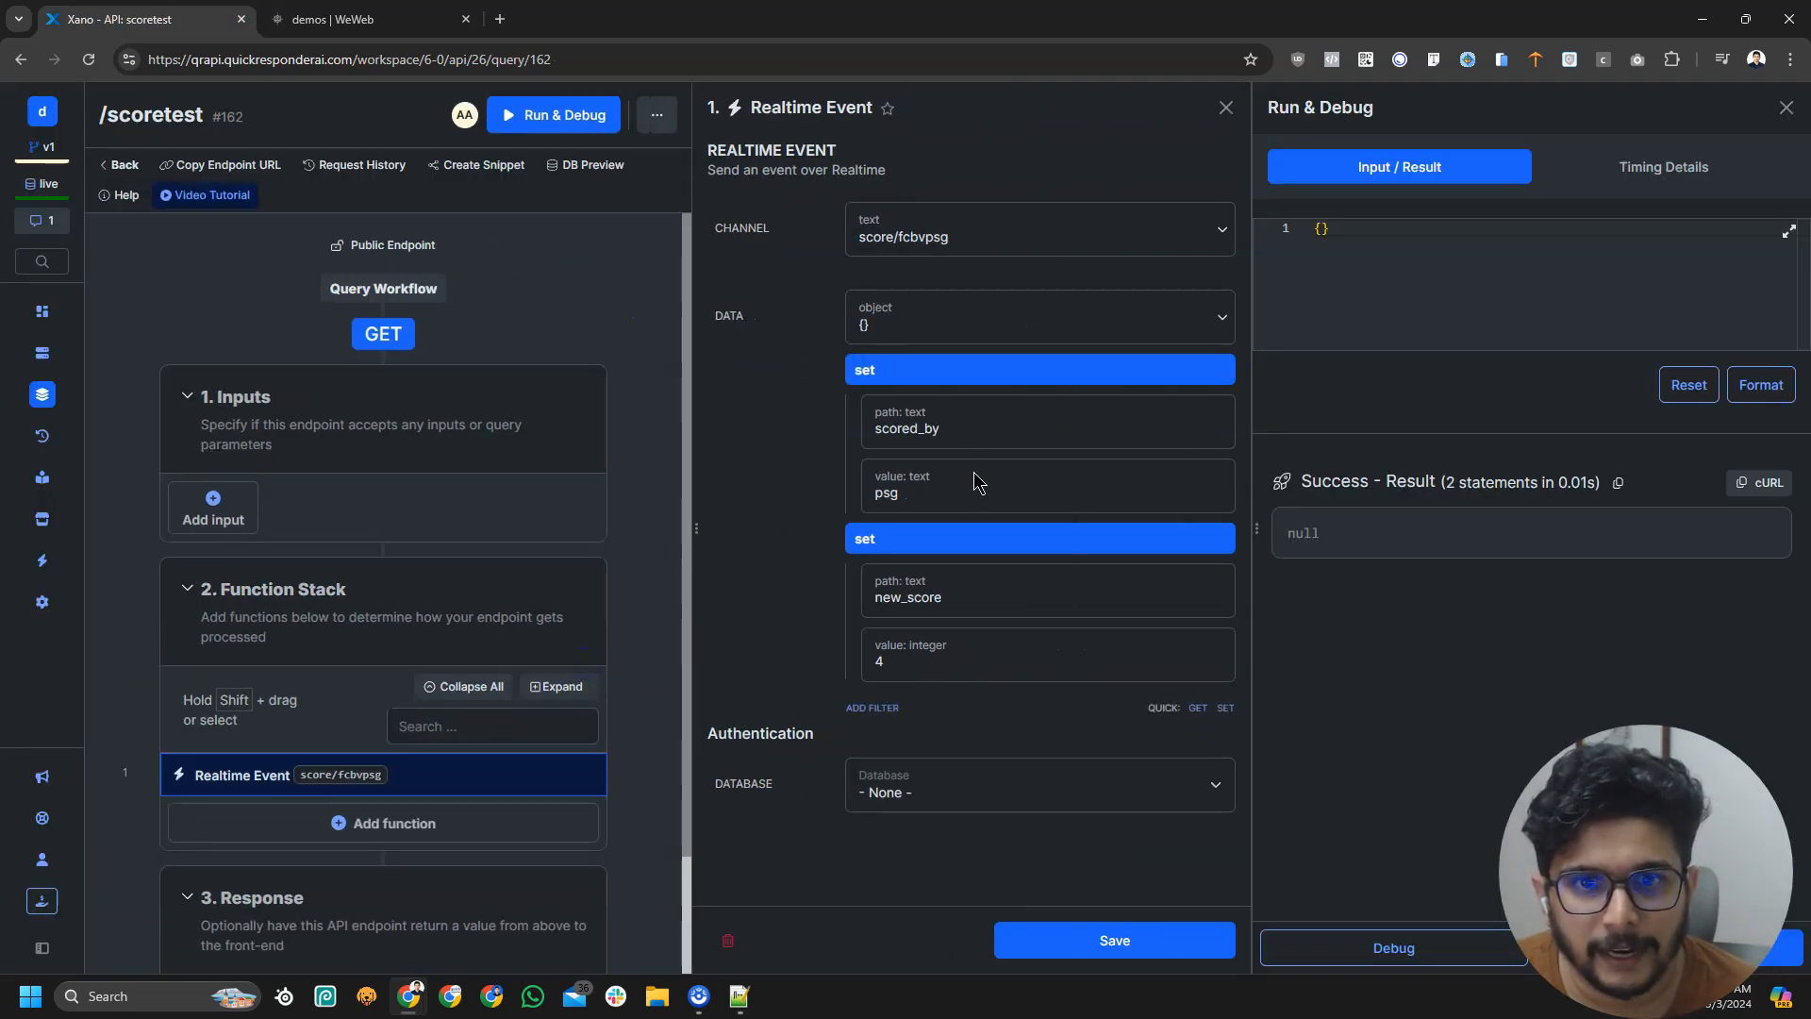
drag(407, 23, 1077, 154)
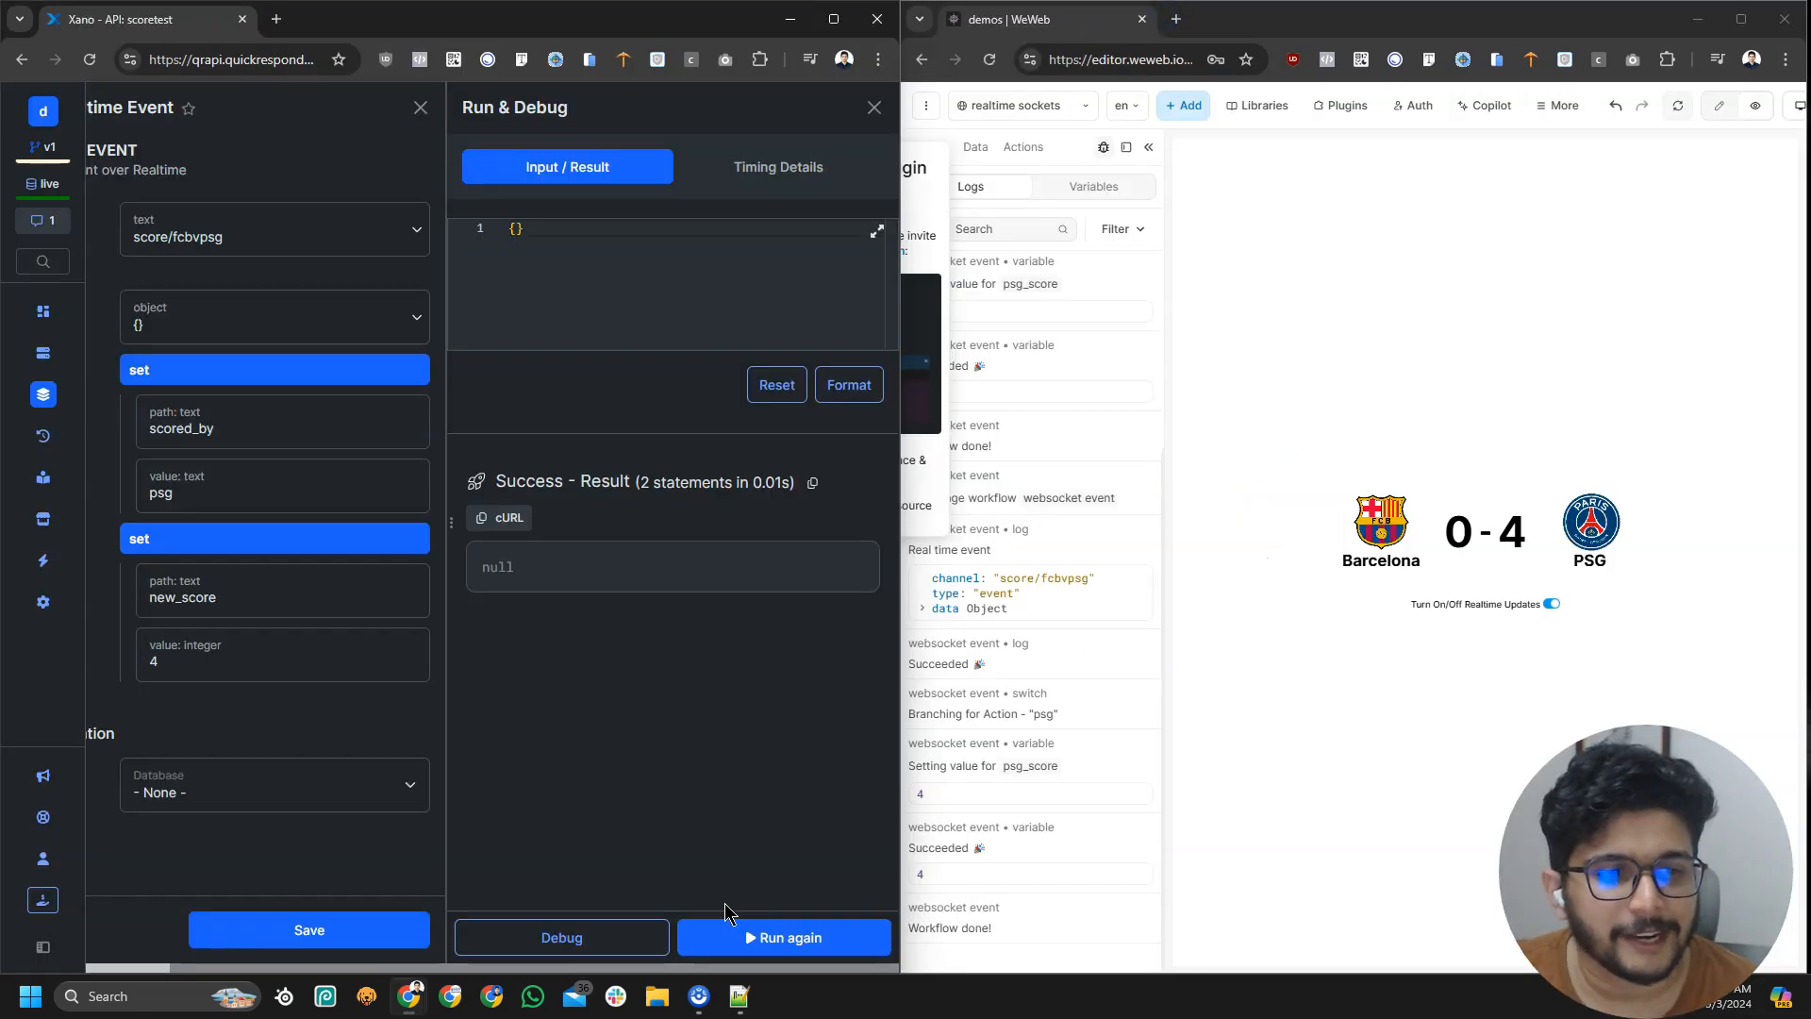
click(250, 500)
click(559, 852)
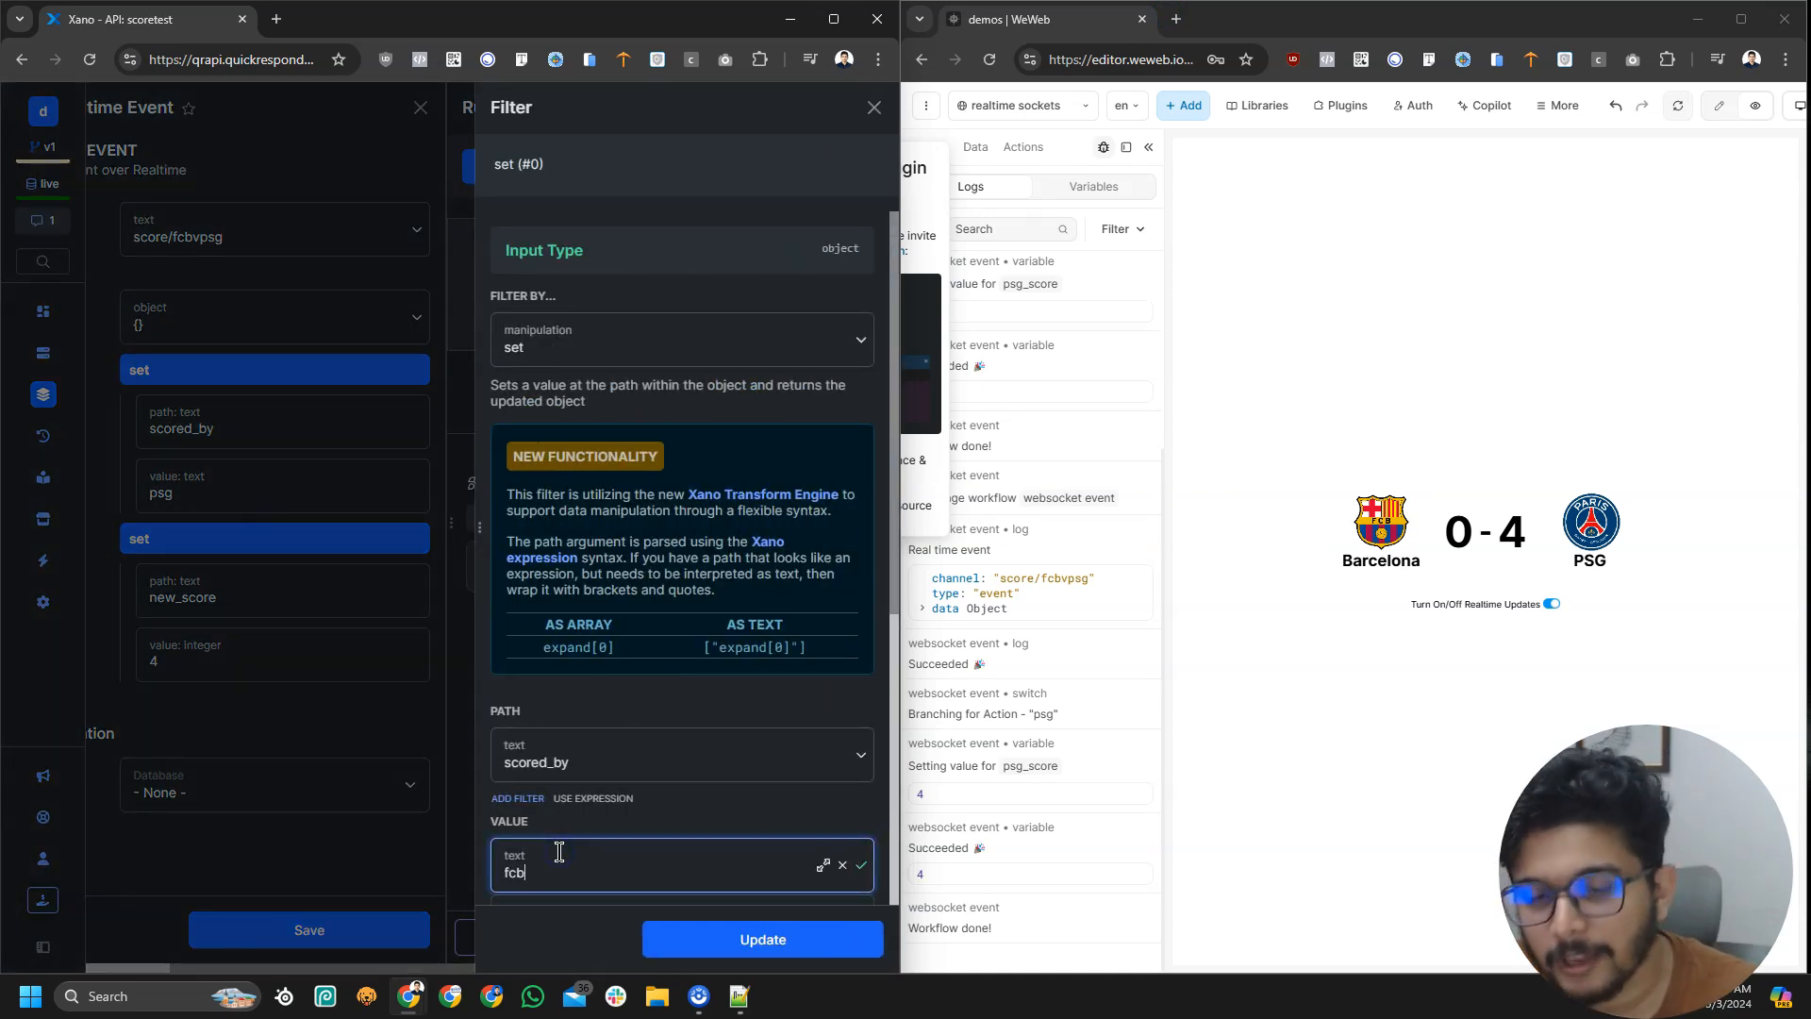
text(fcb)
click(691, 943)
Set new_score to 2, save, and rerun the endpoint so the scoreboard reads 2 - 4
click(230, 651)
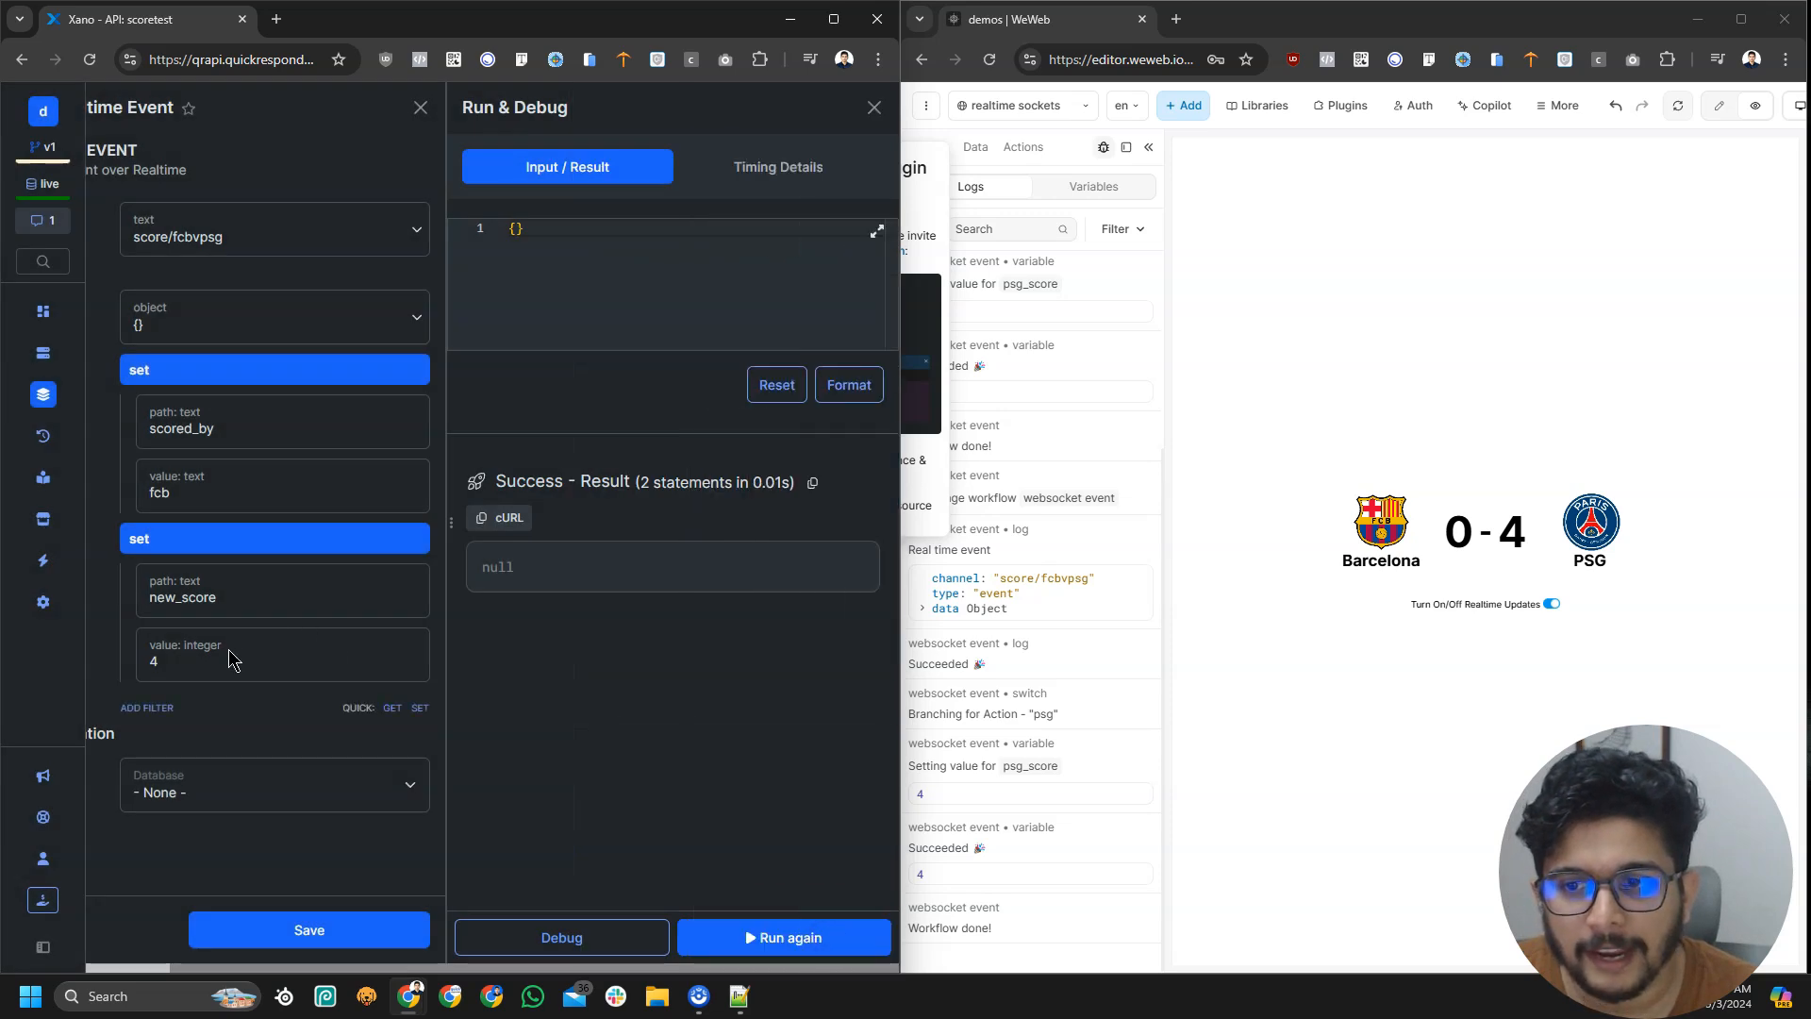
drag(603, 854, 400, 876)
text(2)
click(745, 613)
click(763, 939)
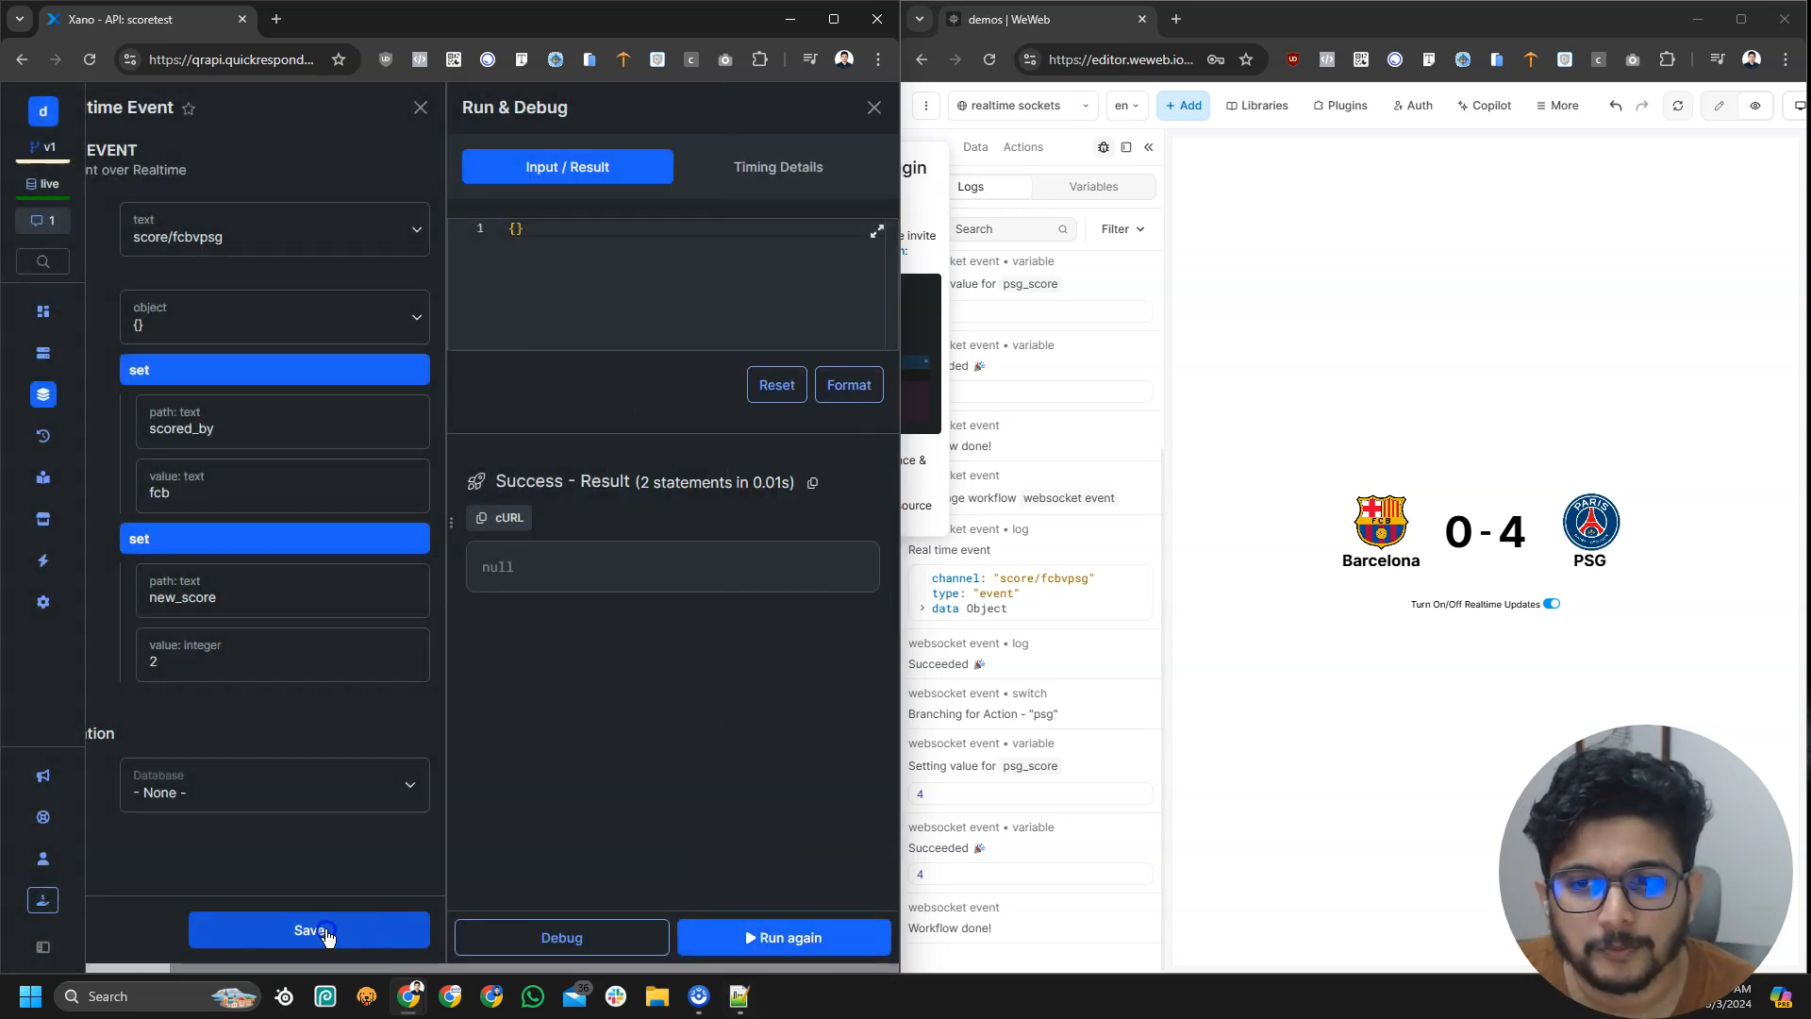
click(323, 932)
click(755, 947)
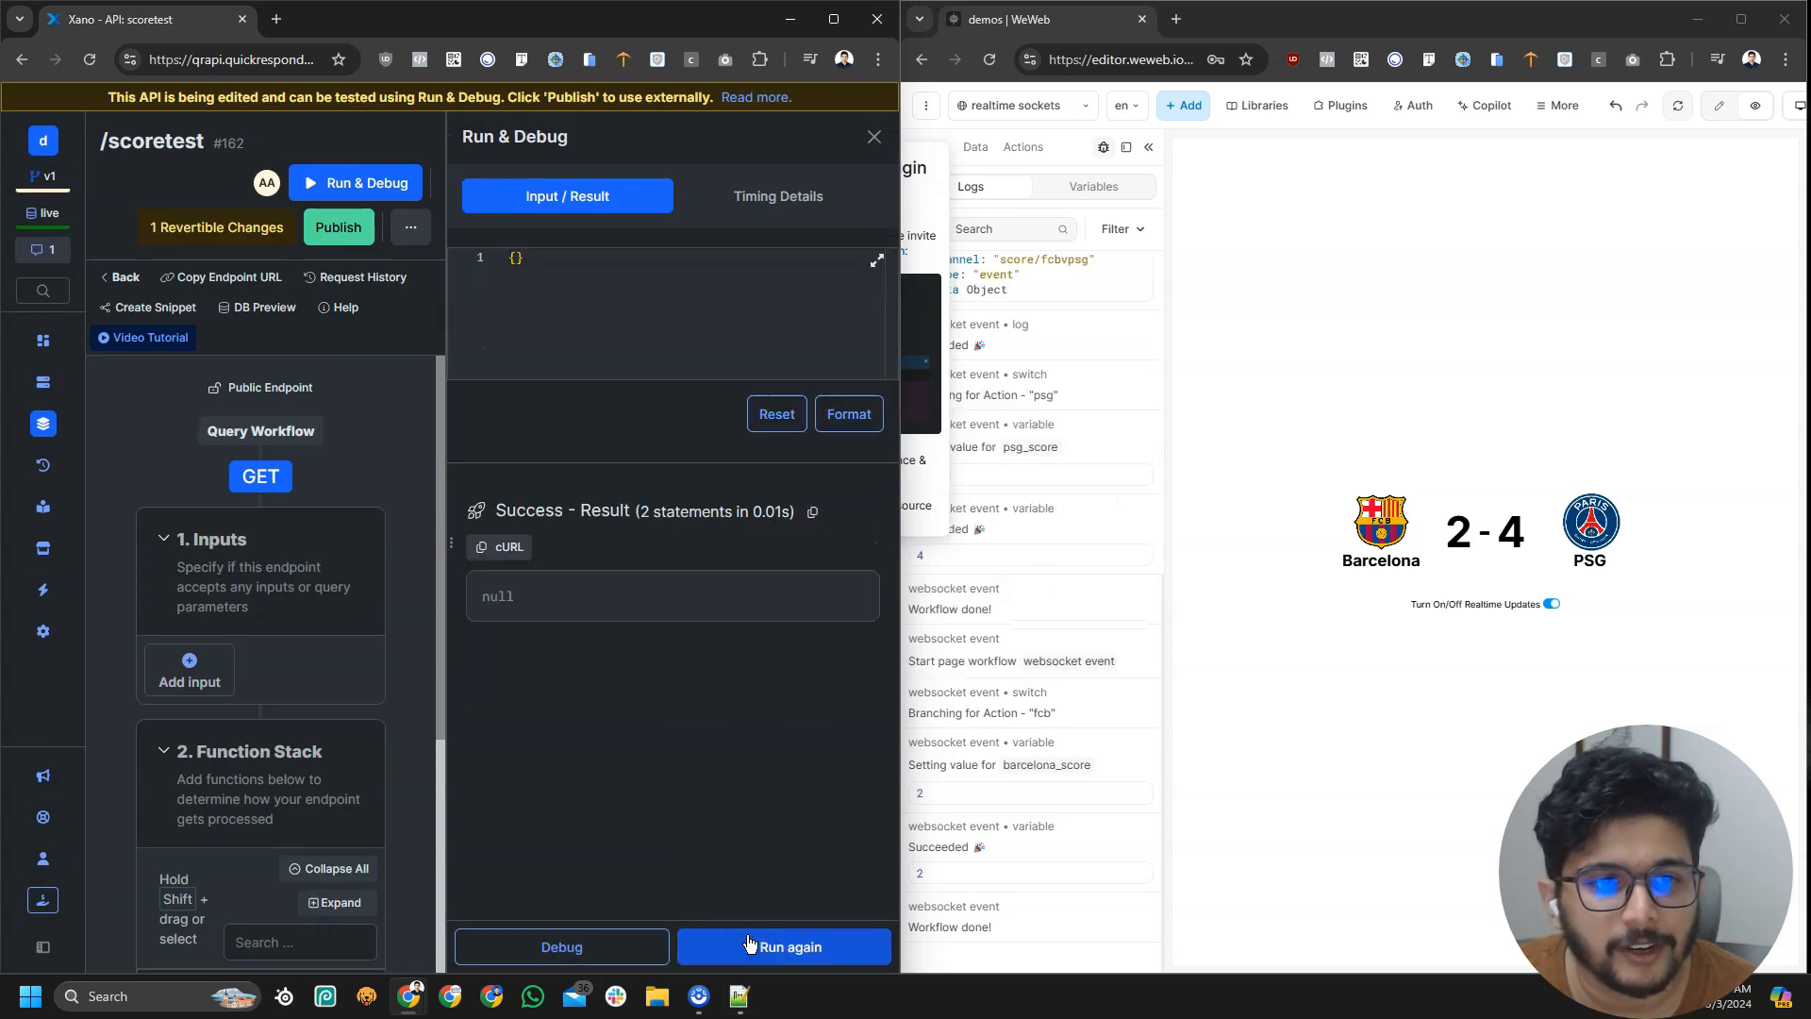